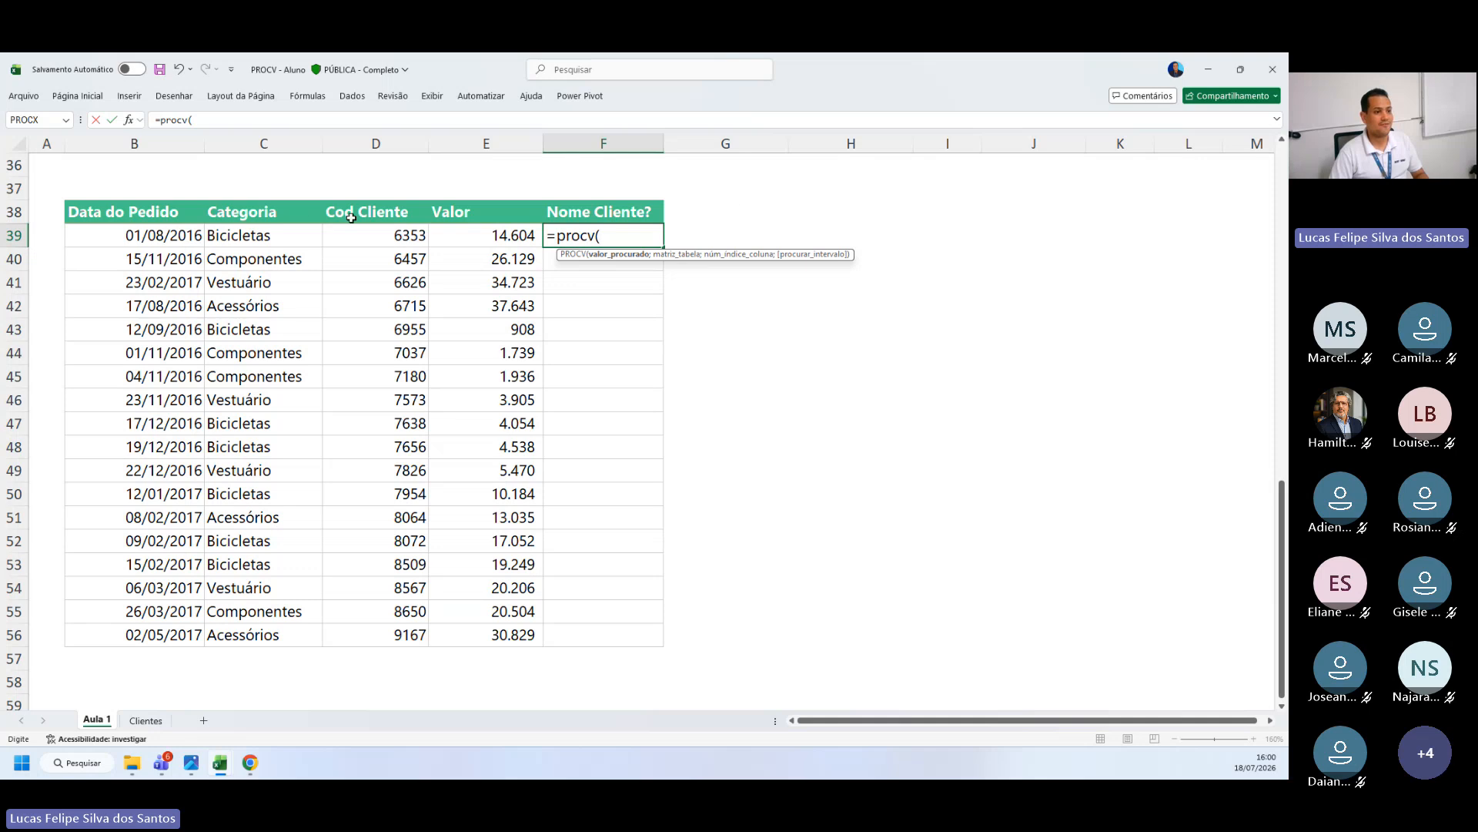
Step: Set D39, the first order's customer code, as the lookup value of the PROCV formula in F39
left_click(359, 236)
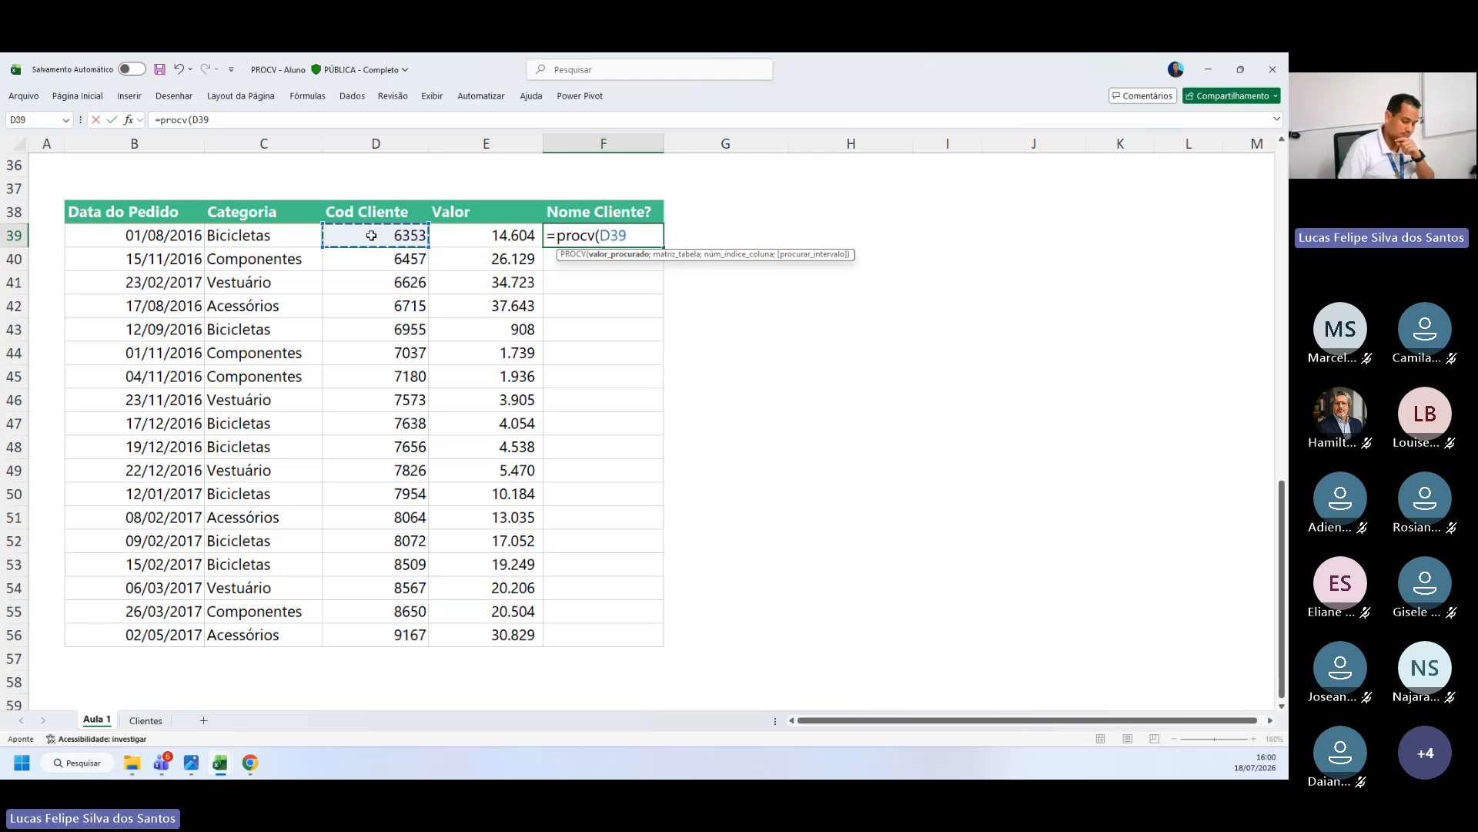
type(";")
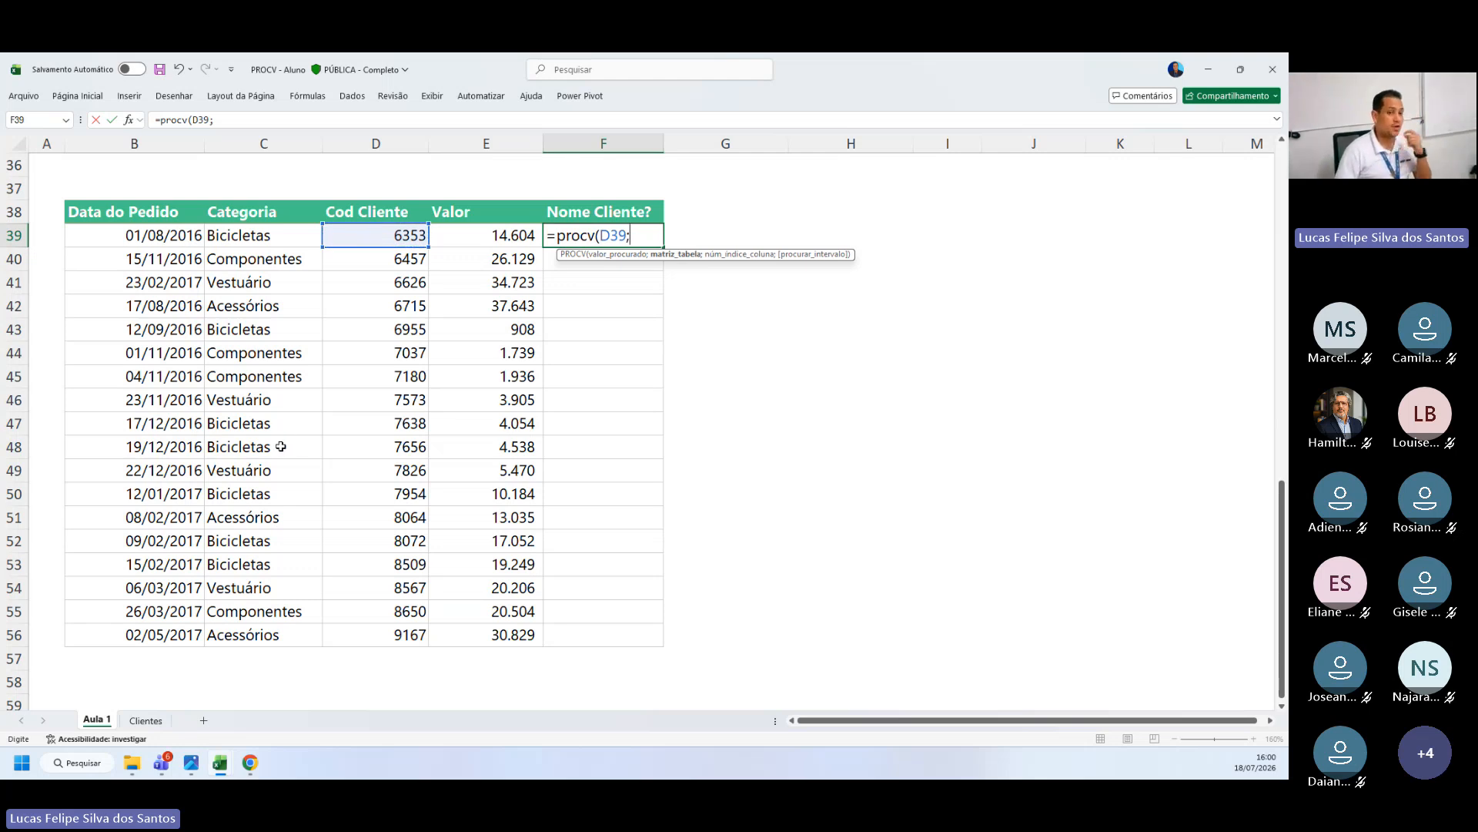
Step: Try to use the customer table on the Clientes sheet as the PROCV table array and commit the formula
left_click(148, 726)
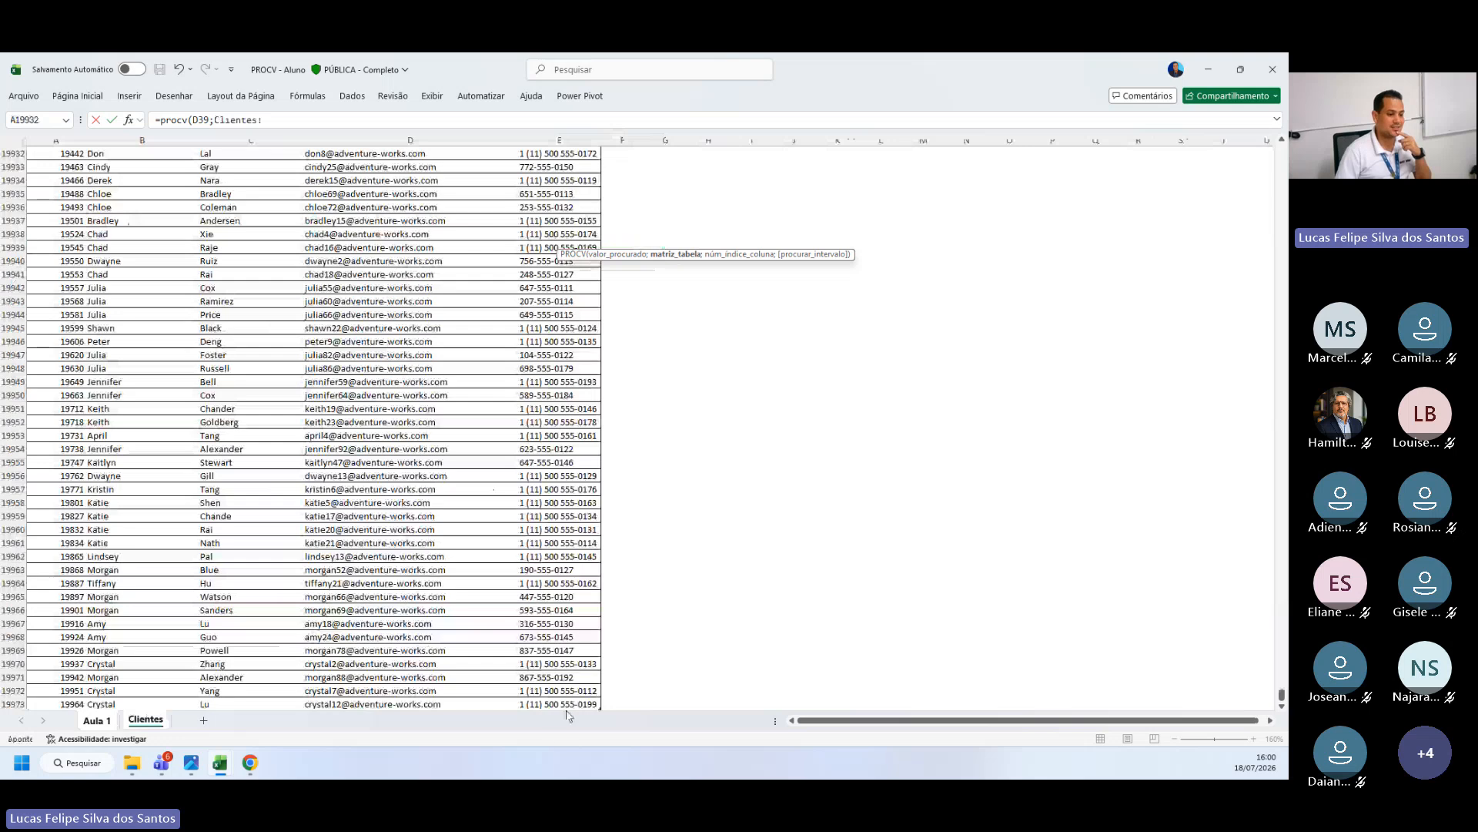
left_click(565, 705)
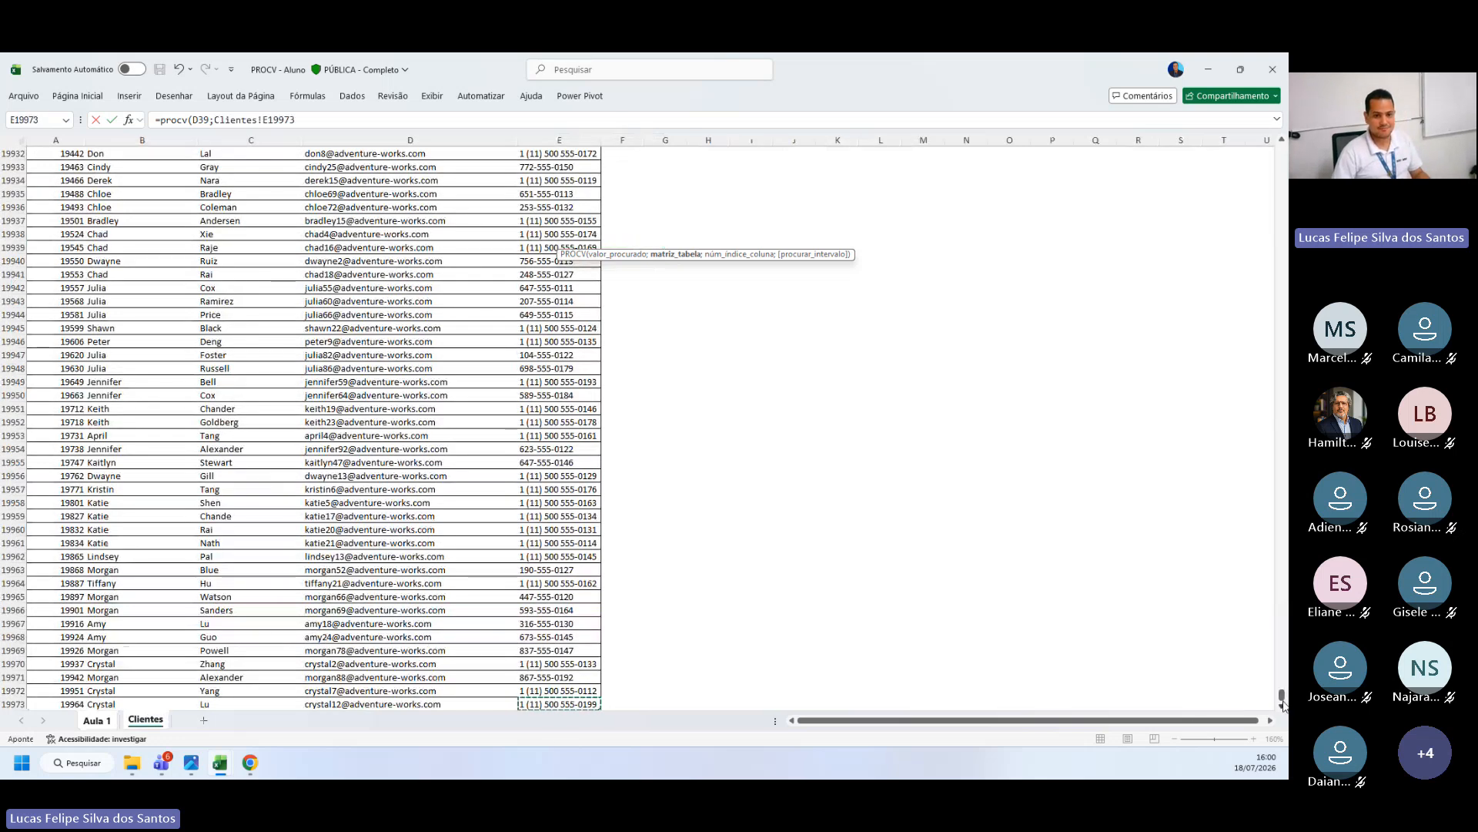
left_click_drag(1282, 697, 1282, 150)
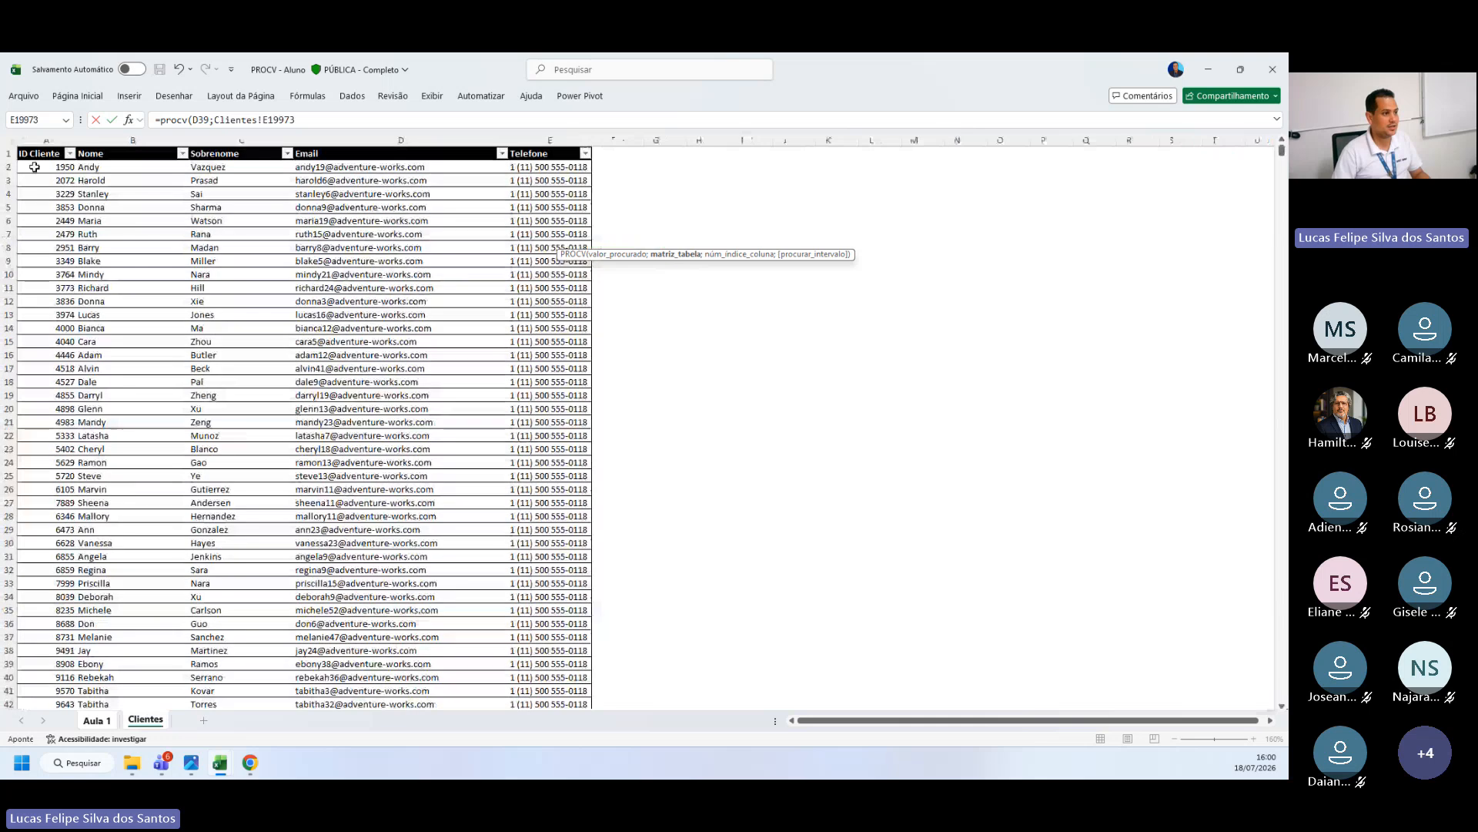
left_click(35, 167)
key("shift+Right")
key("shift+Right")
key("shift+Right")
key("shift+Right")
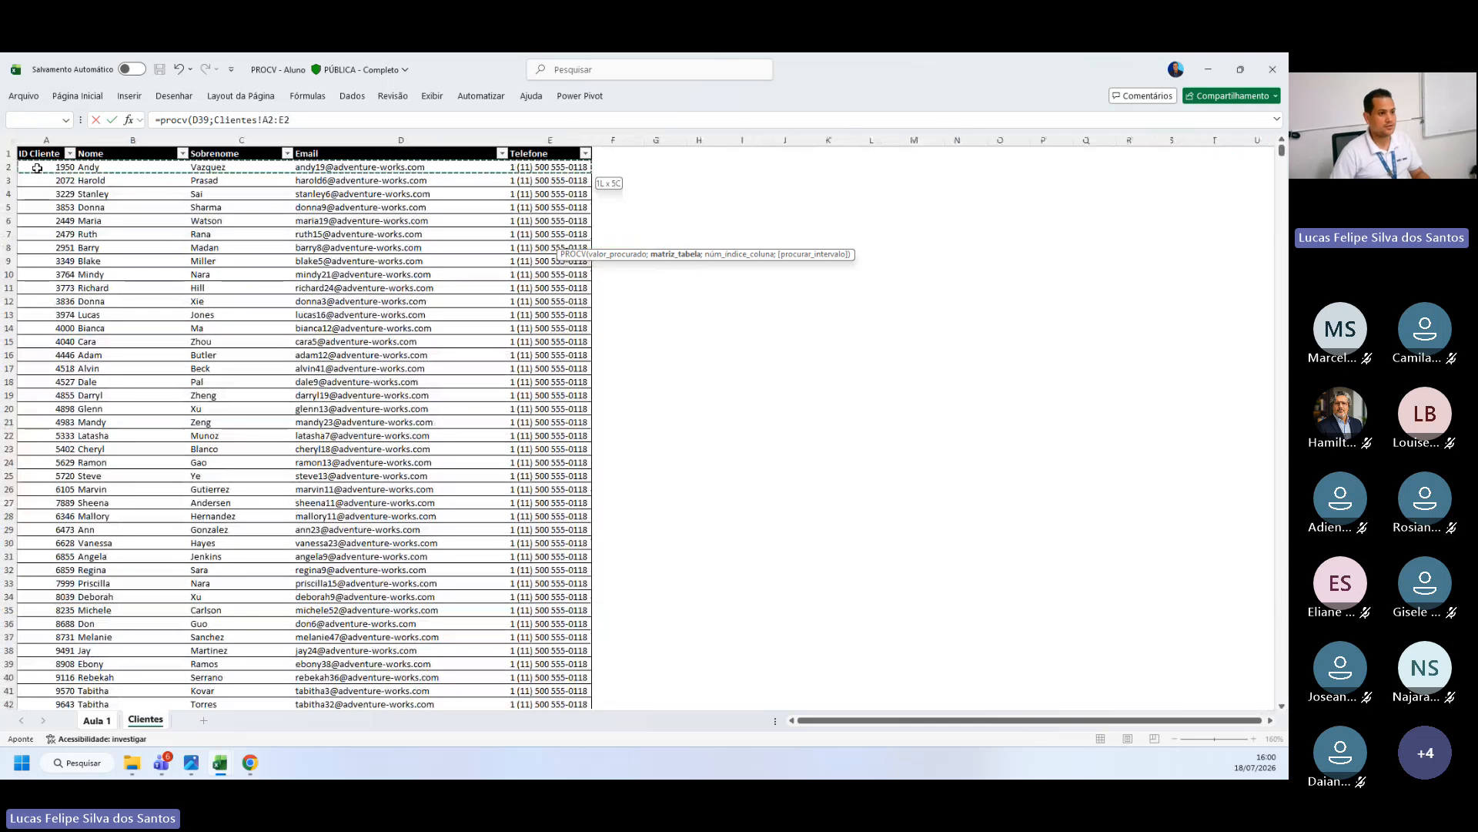
key("ctrl+shift+Down")
key("Return")
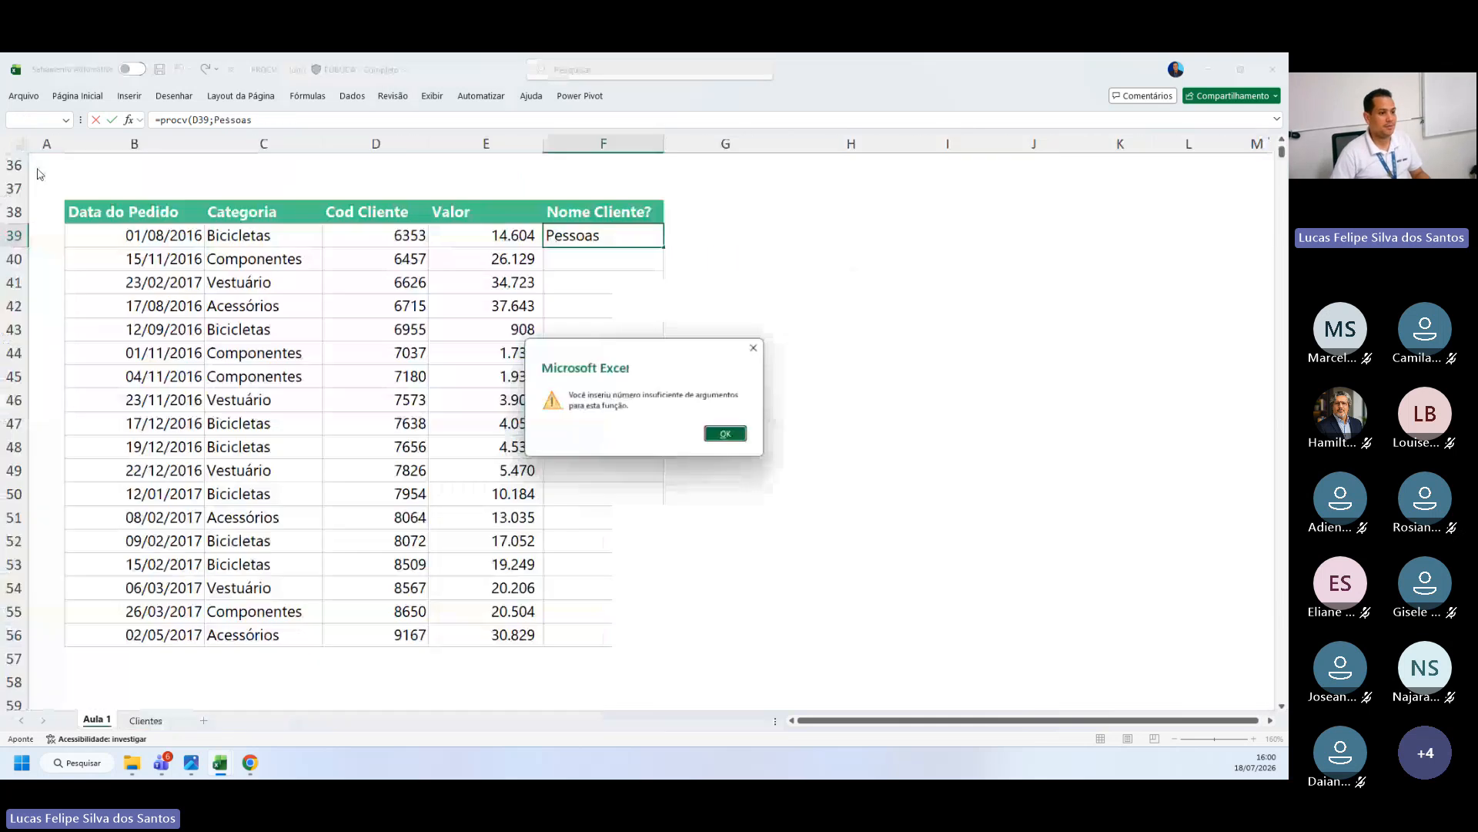
left_click(726, 433)
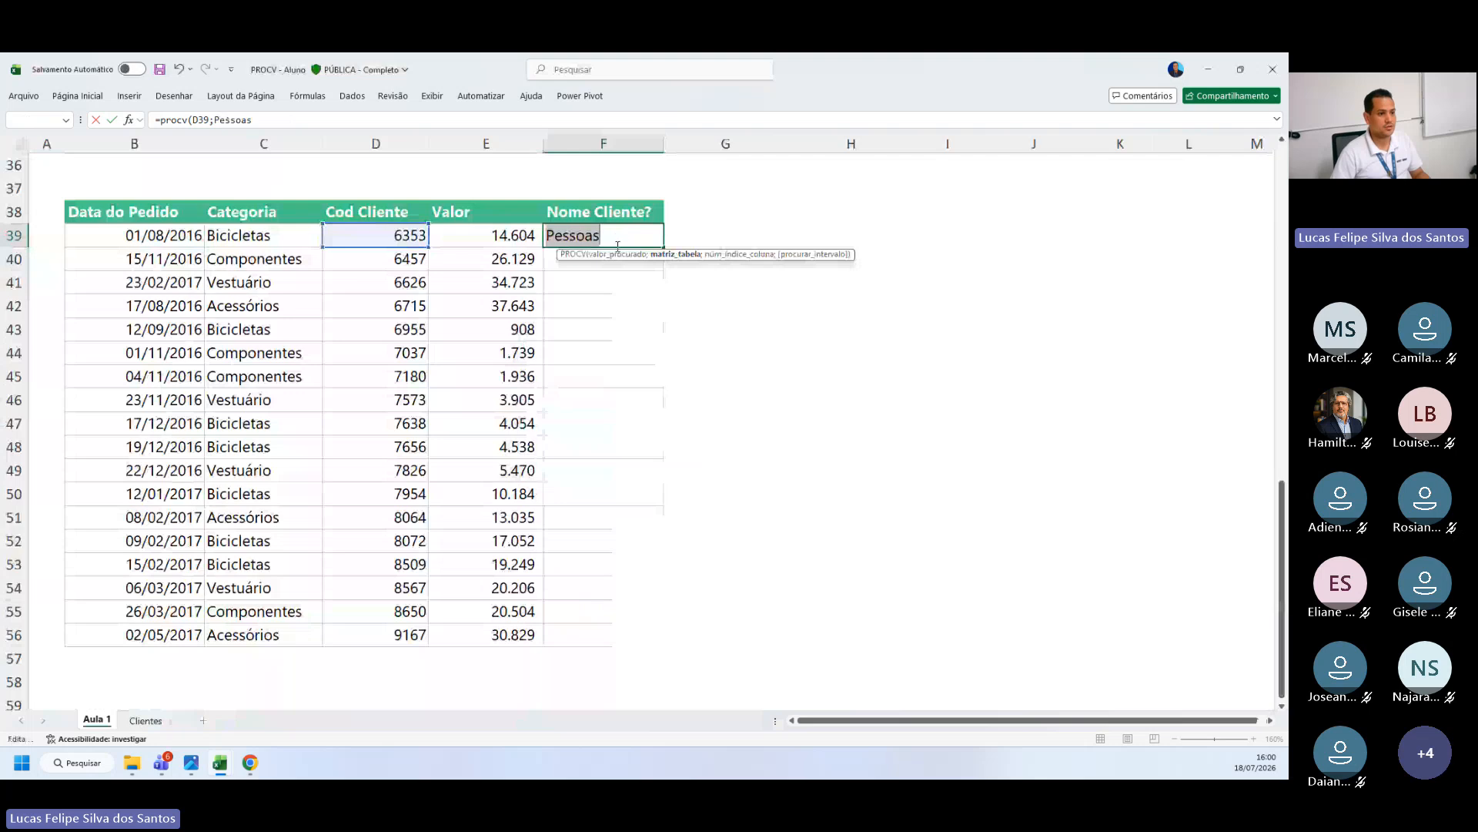
Step: Clear the table array reference from the F39 formula, keeping only the D39 lookup value and its separator
double_click(268, 120)
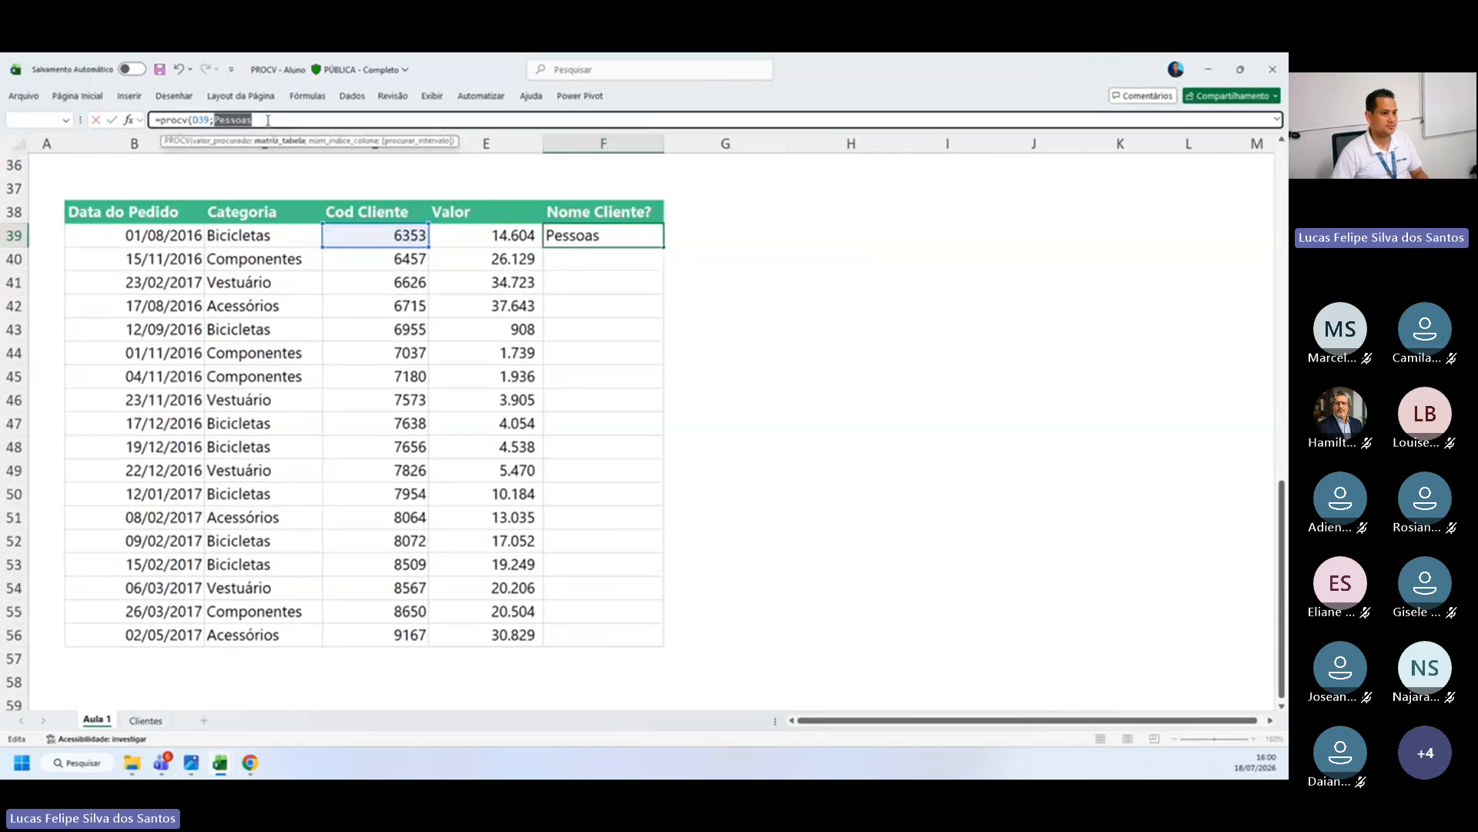
key("Return")
left_click(726, 433)
left_click(614, 328)
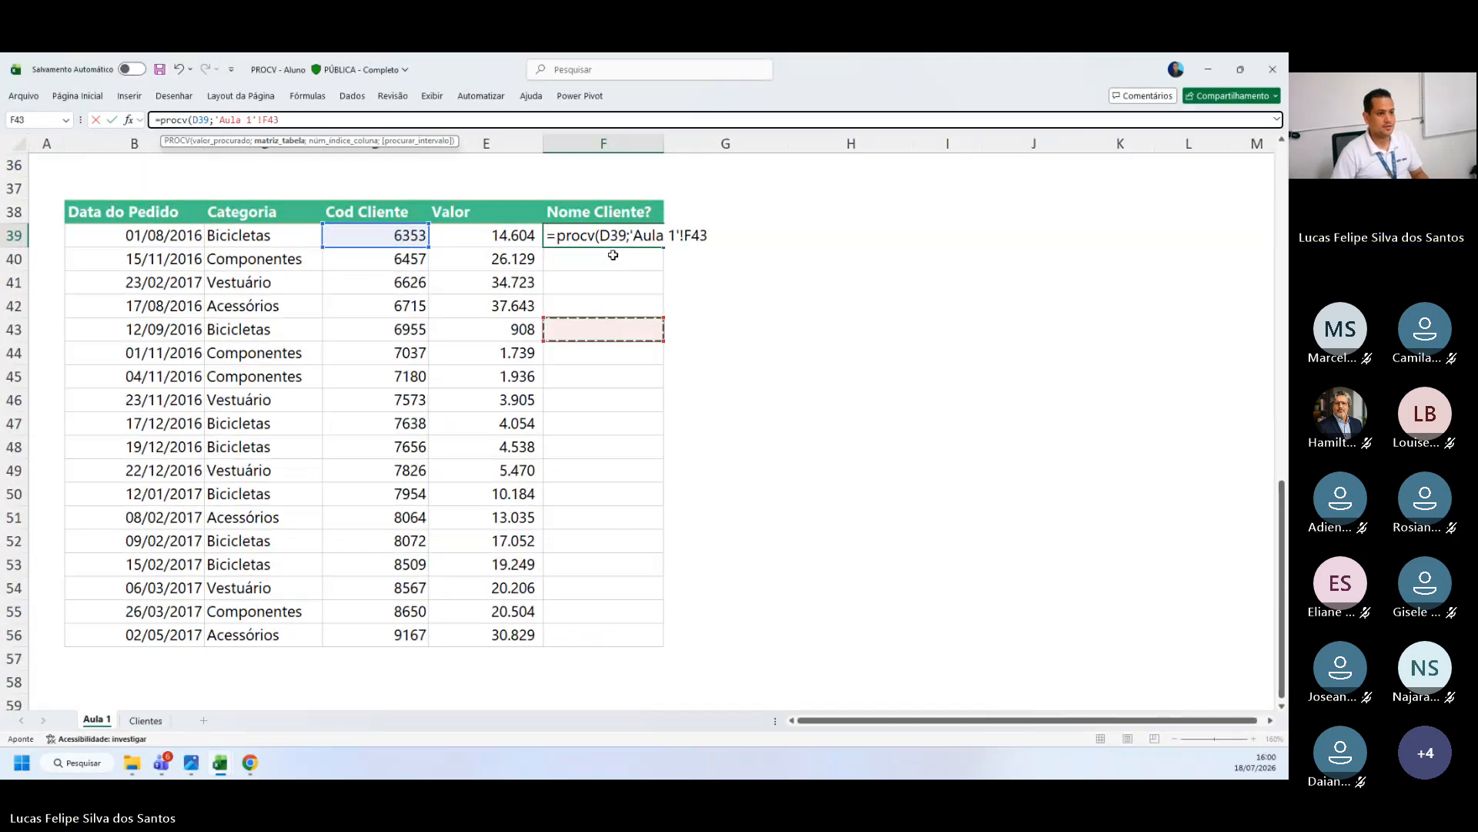
left_click(717, 235)
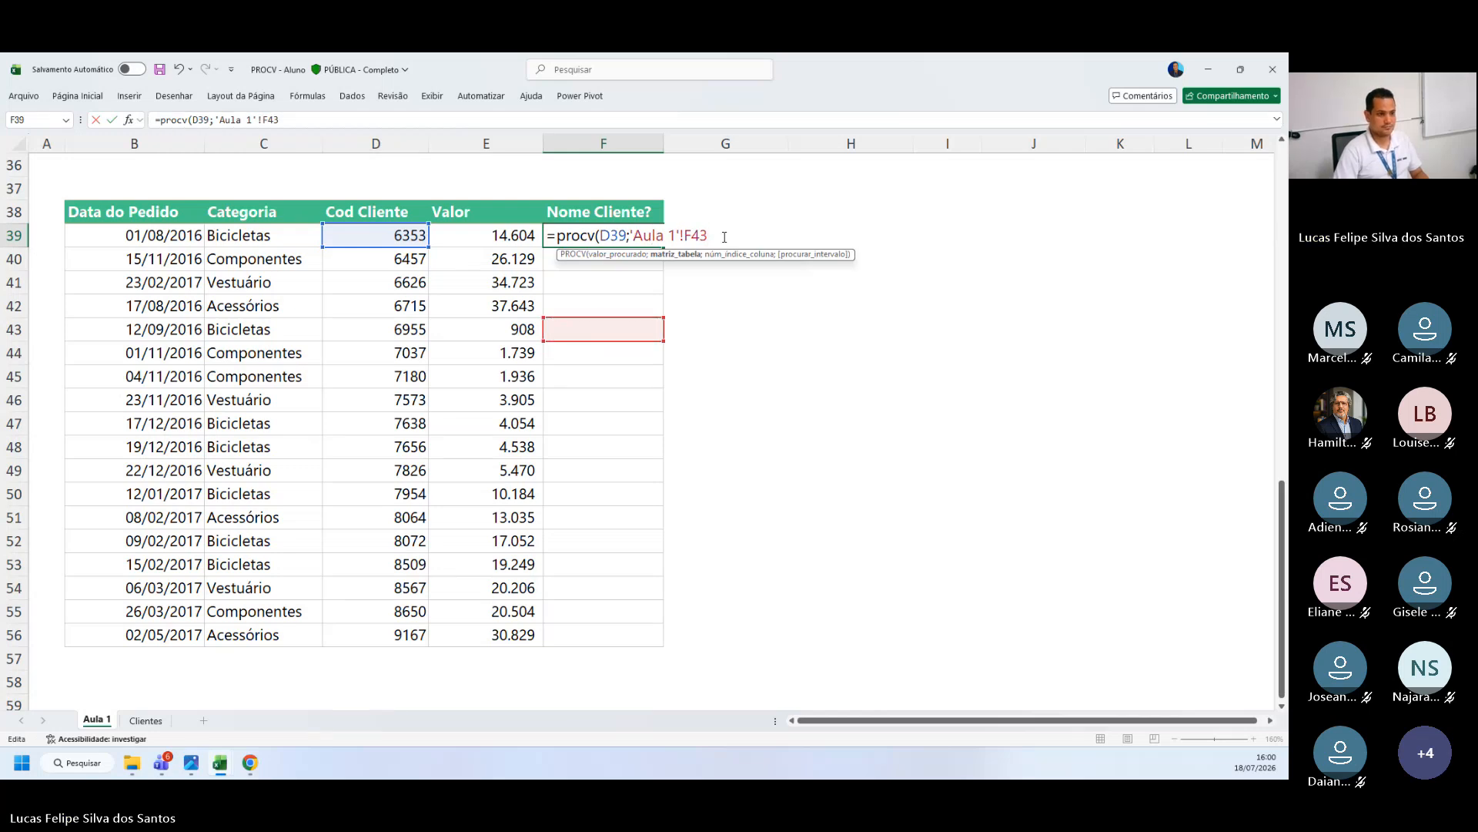
key("BackSpace")
key("BackSpace")
key("BackSpace")
key("BackSpace")
key("BackSpace")
key("BackSpace")
key("BackSpace")
key("BackSpace")
key("BackSpace")
key("BackSpace")
key("BackSpace")
key("BackSpace")
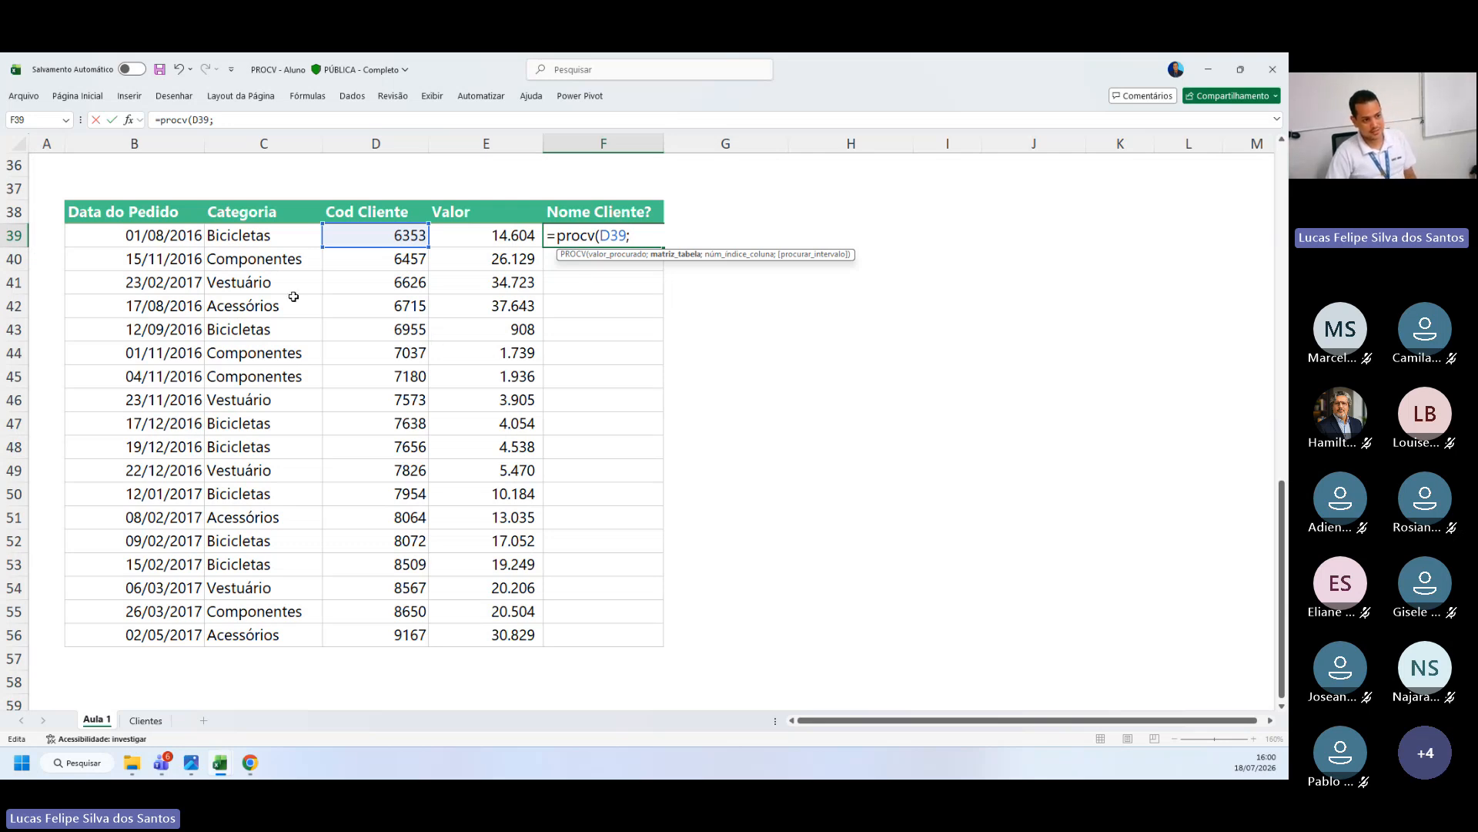
Step: Set the full Pessoas table on the Clientes sheet as the table array of the PROCV formula
left_click(140, 725)
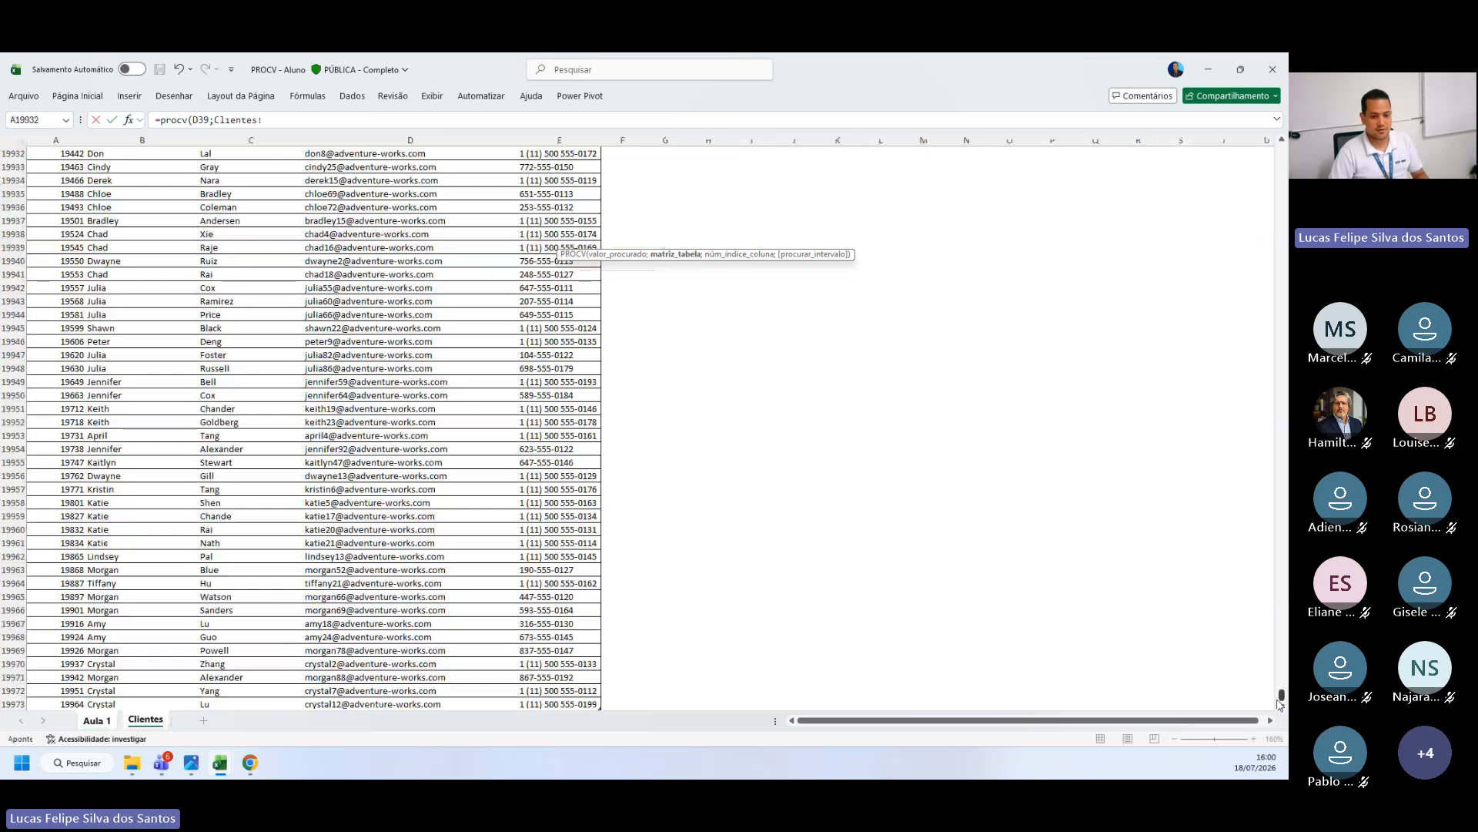
left_click_drag(1283, 702, 1282, 106)
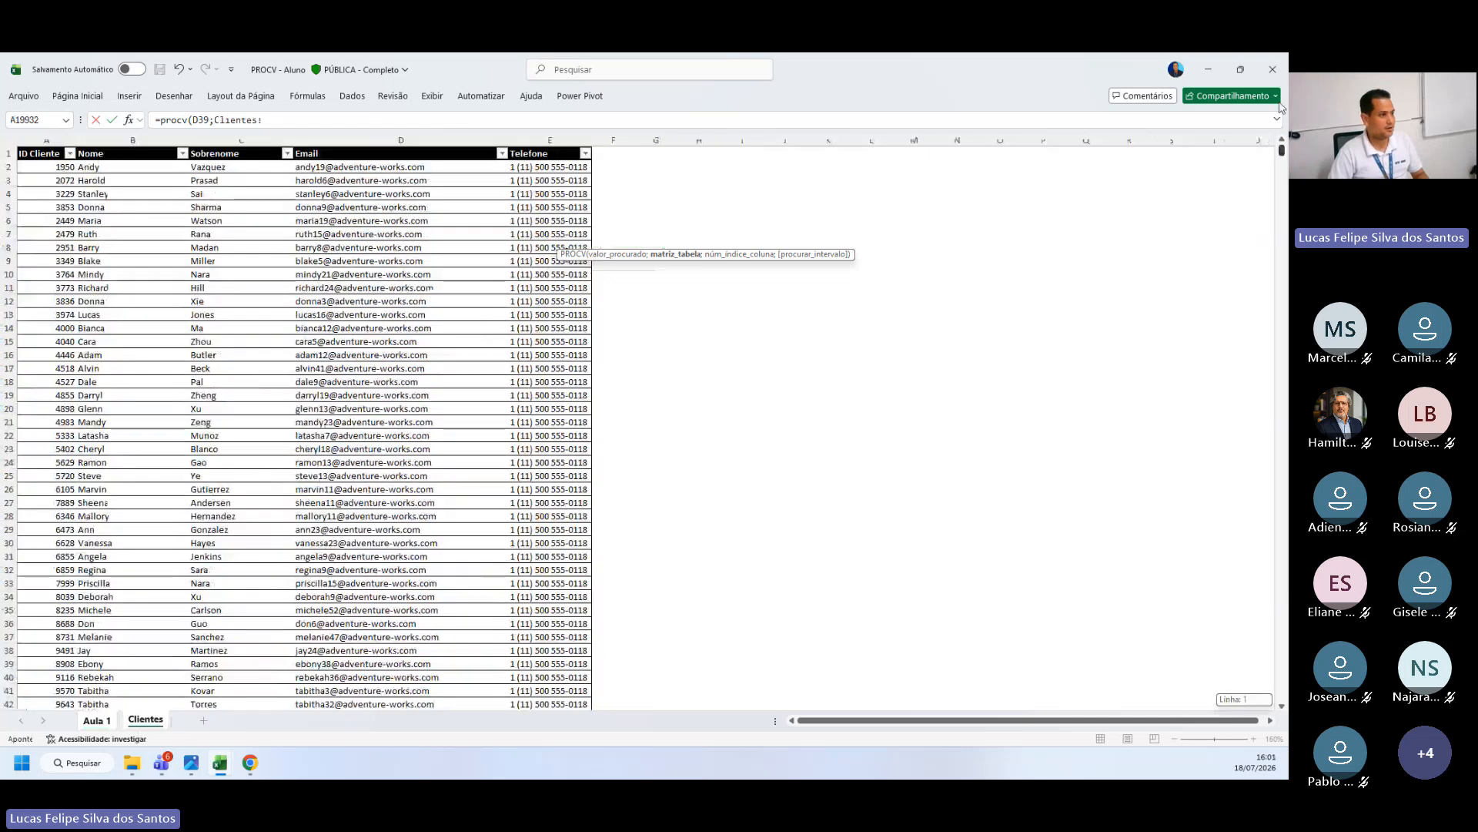
left_click(28, 167)
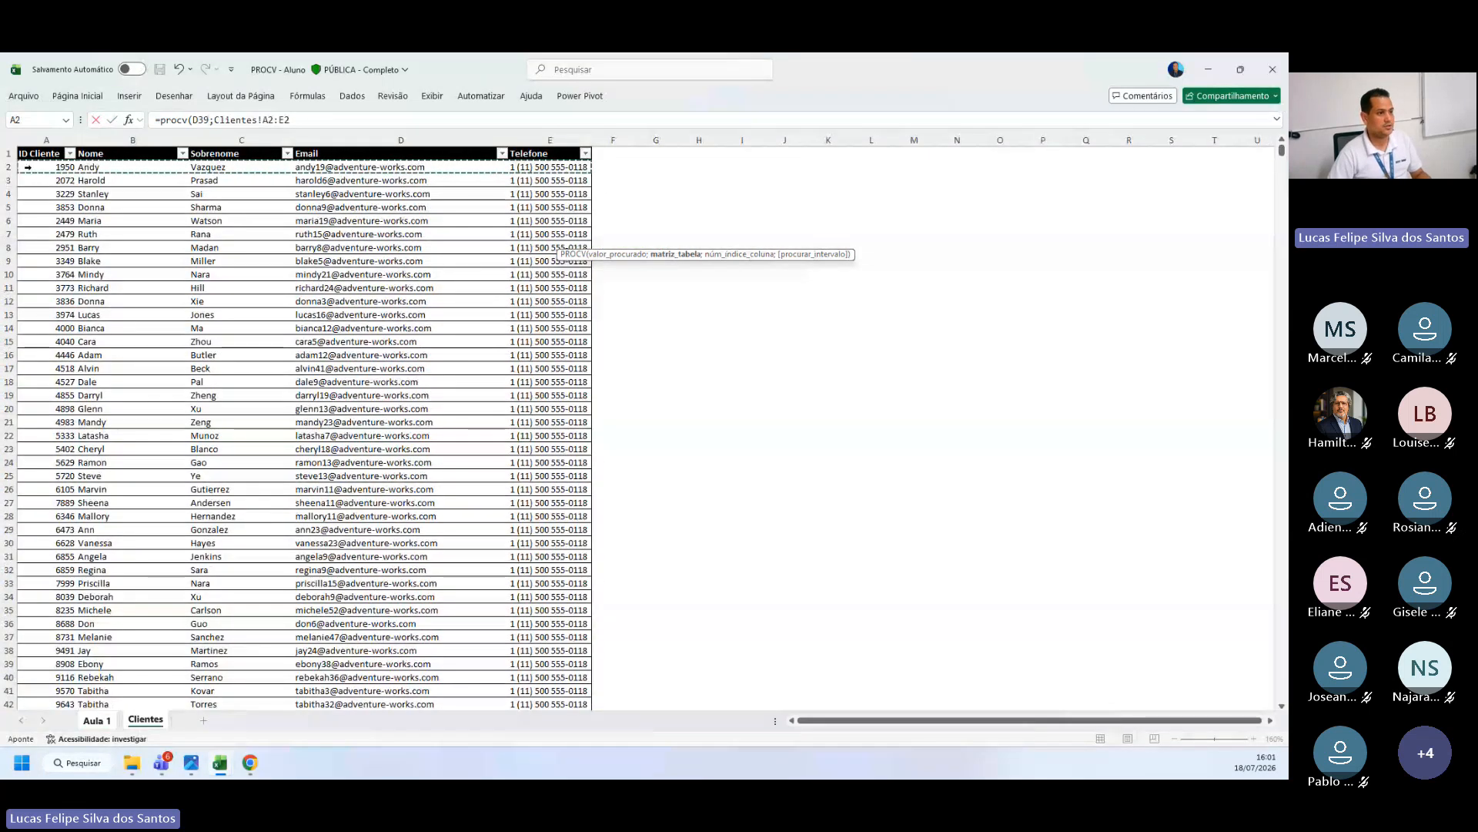
key("ctrl+shift+Down")
left_click(443, 126)
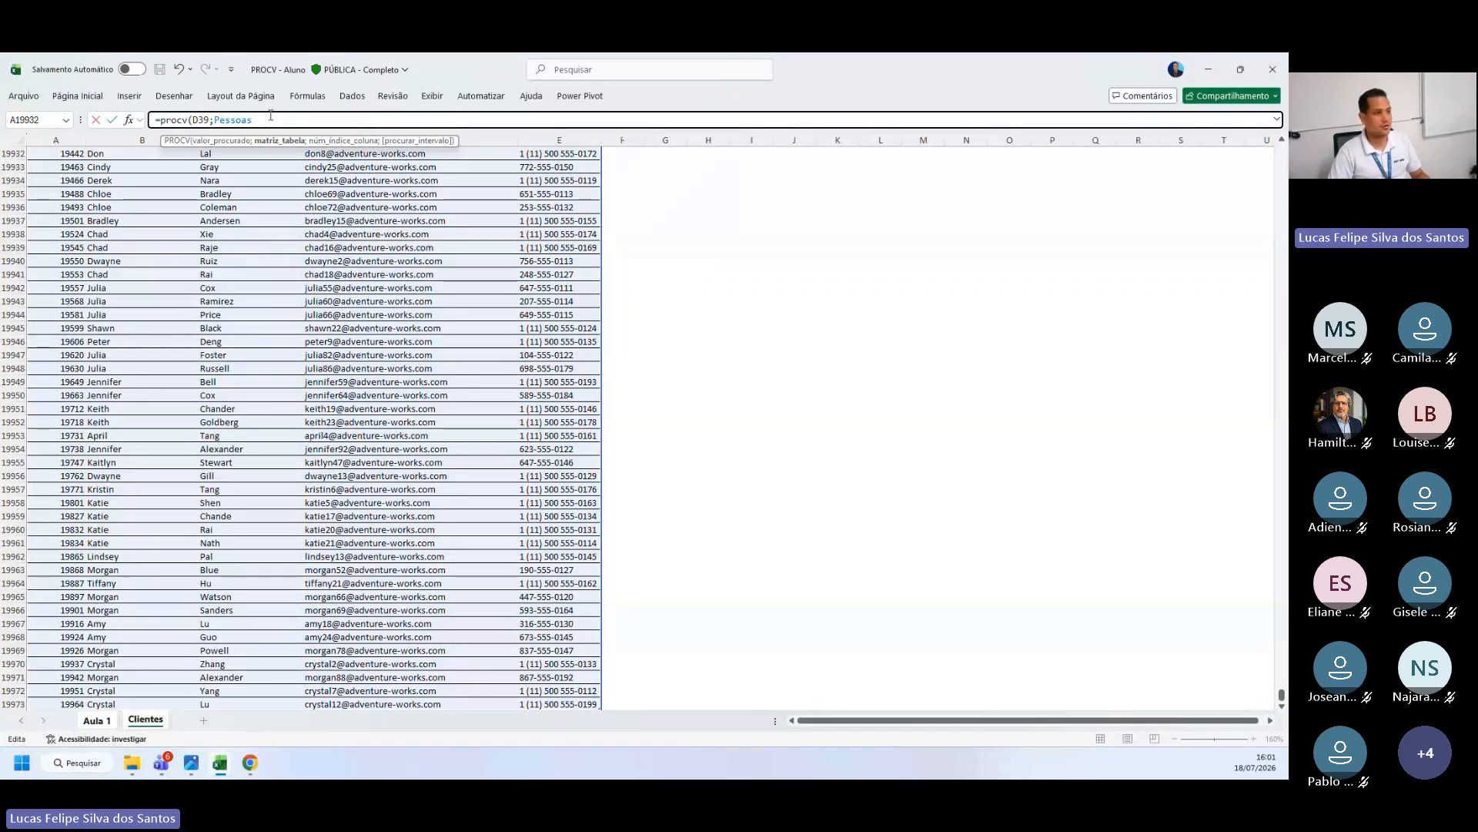
Step: Complete the PROCV formula with column index 2 and exact match 0, and commit it in F39
type(";")
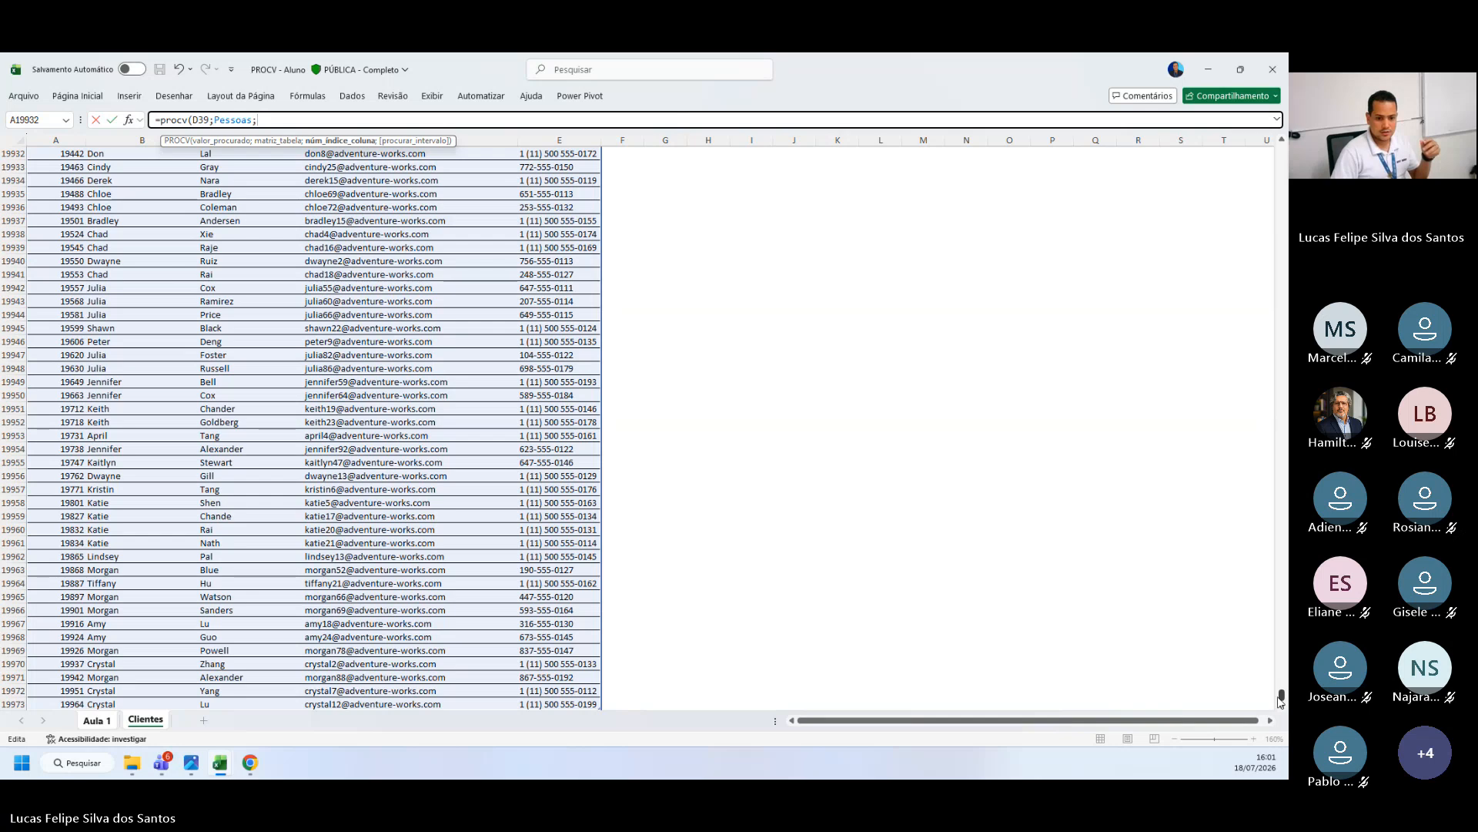
left_click_drag(1282, 696, 1282, 151)
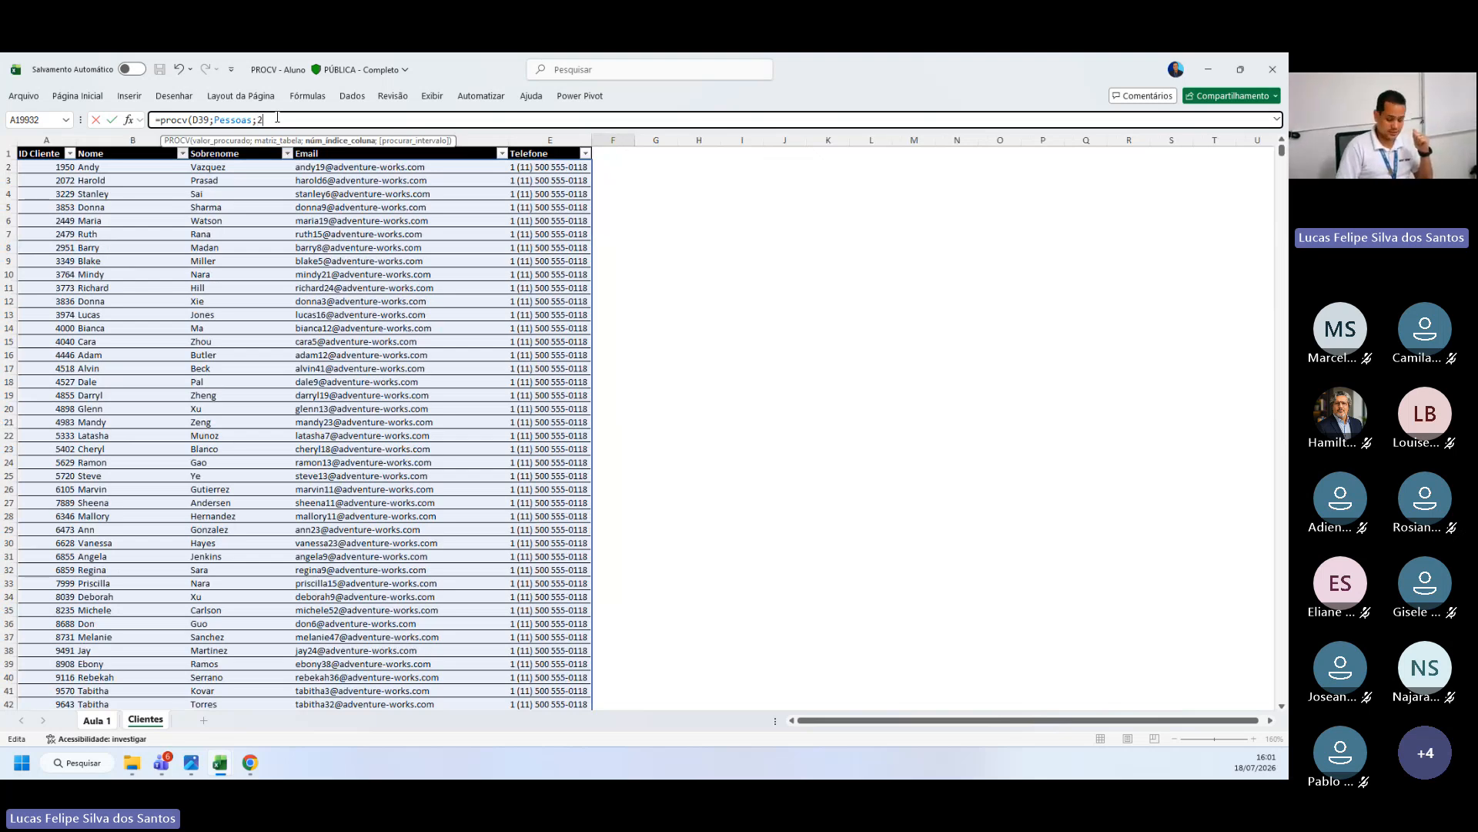
type(";0")
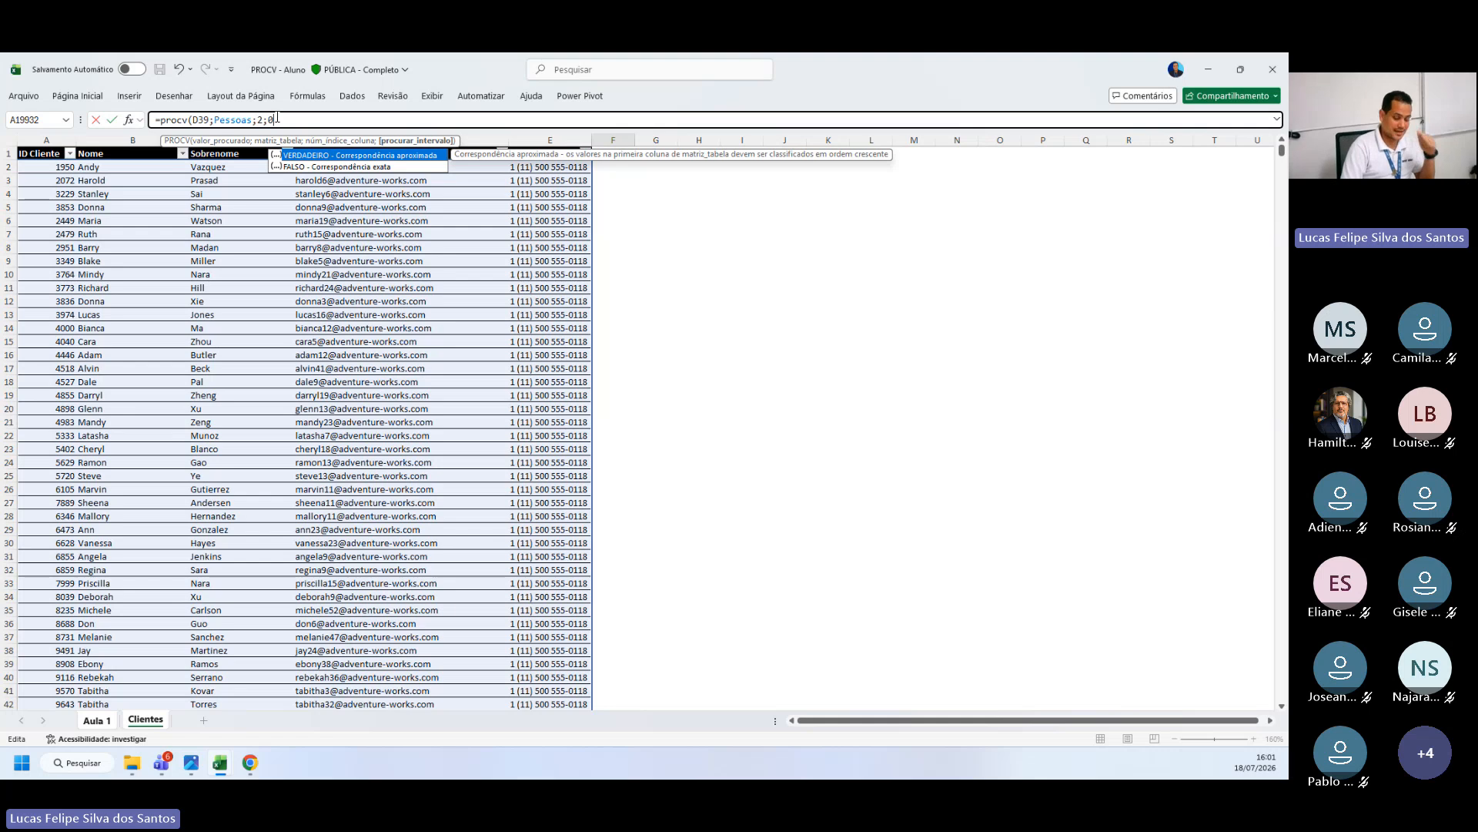
type(")")
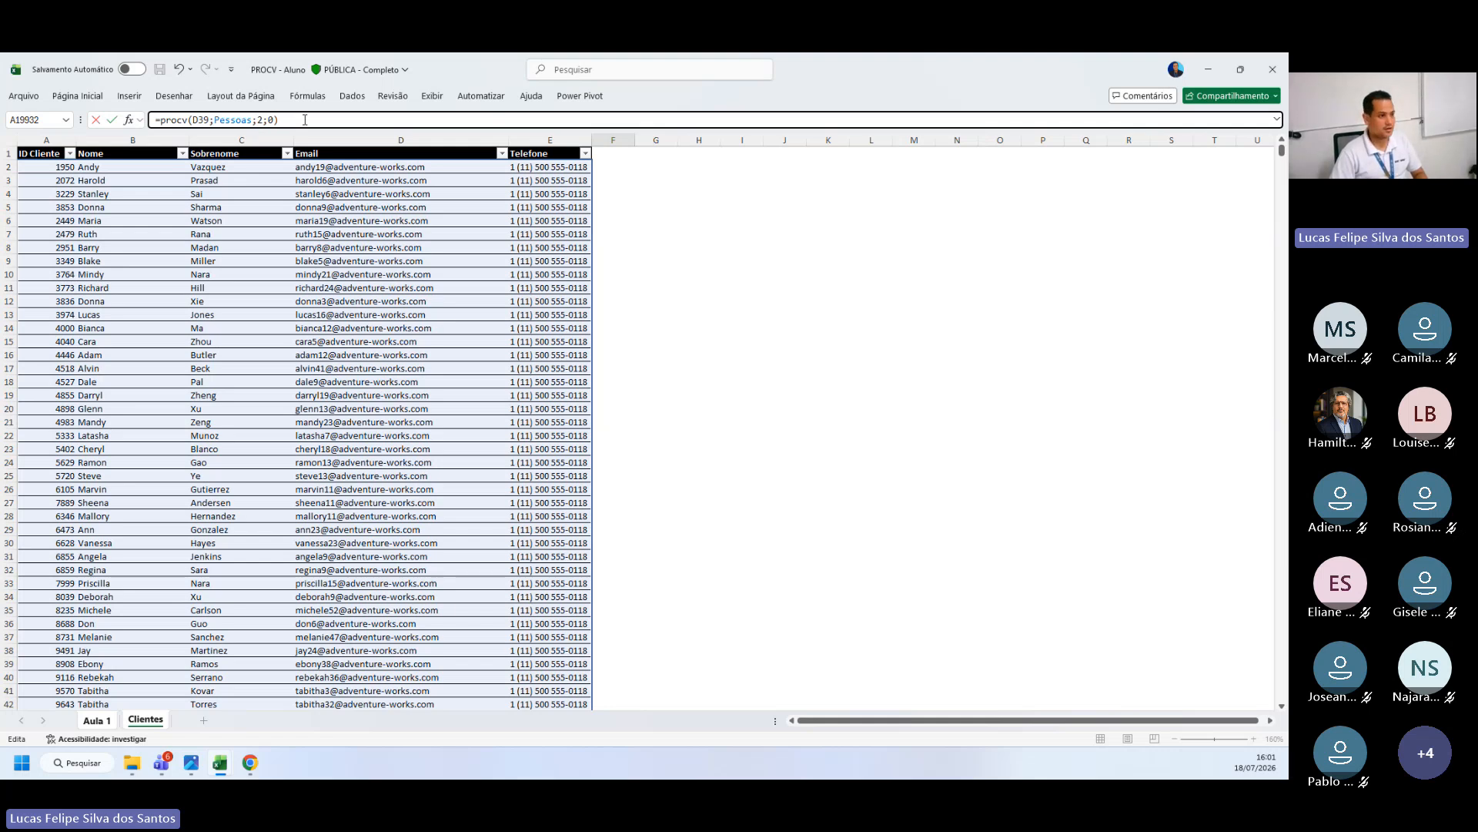
key("Return")
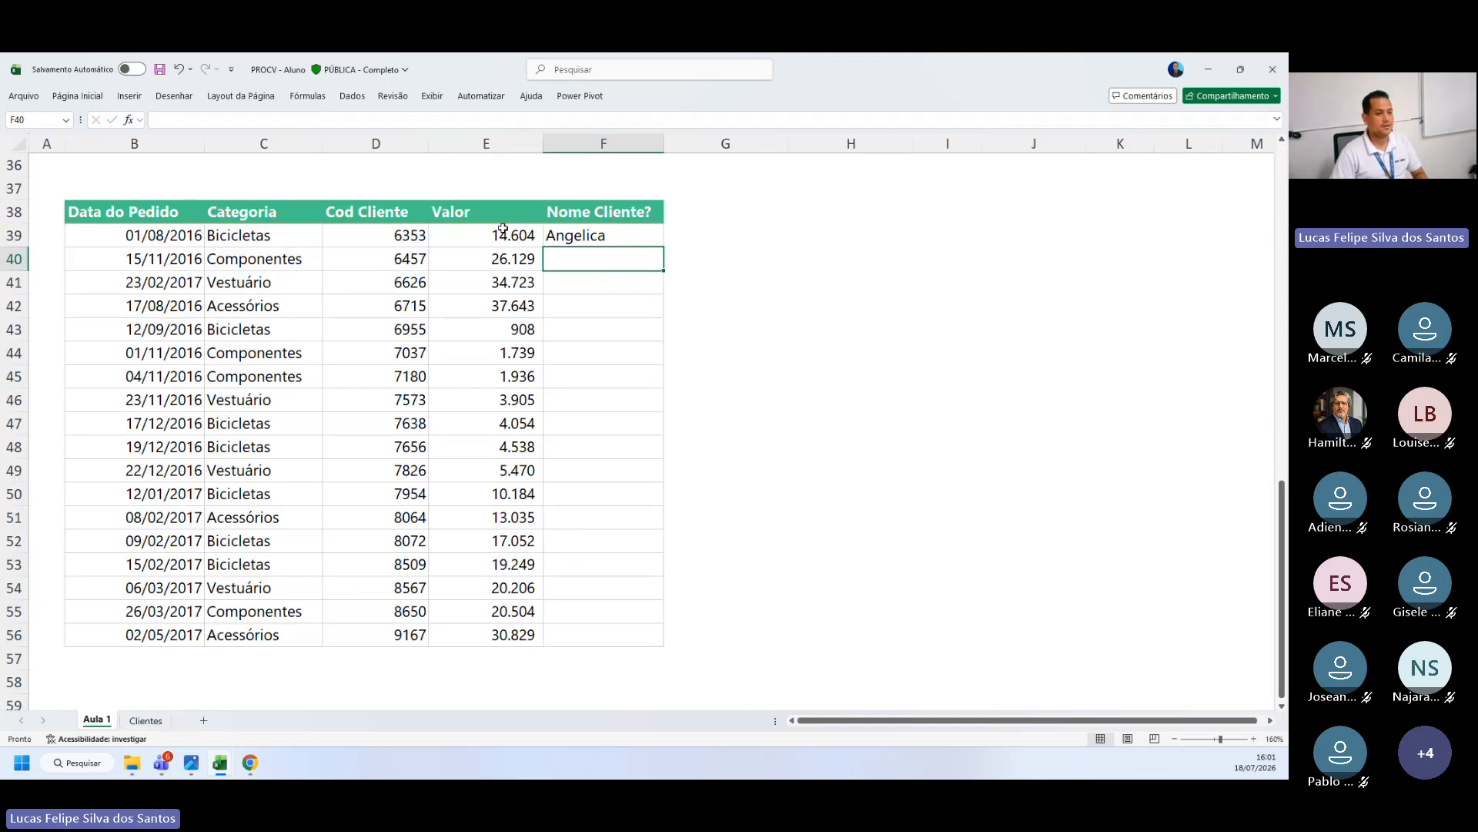
Step: Examine the Pessoas table argument inside the PROCV formula in F39
double_click(609, 235)
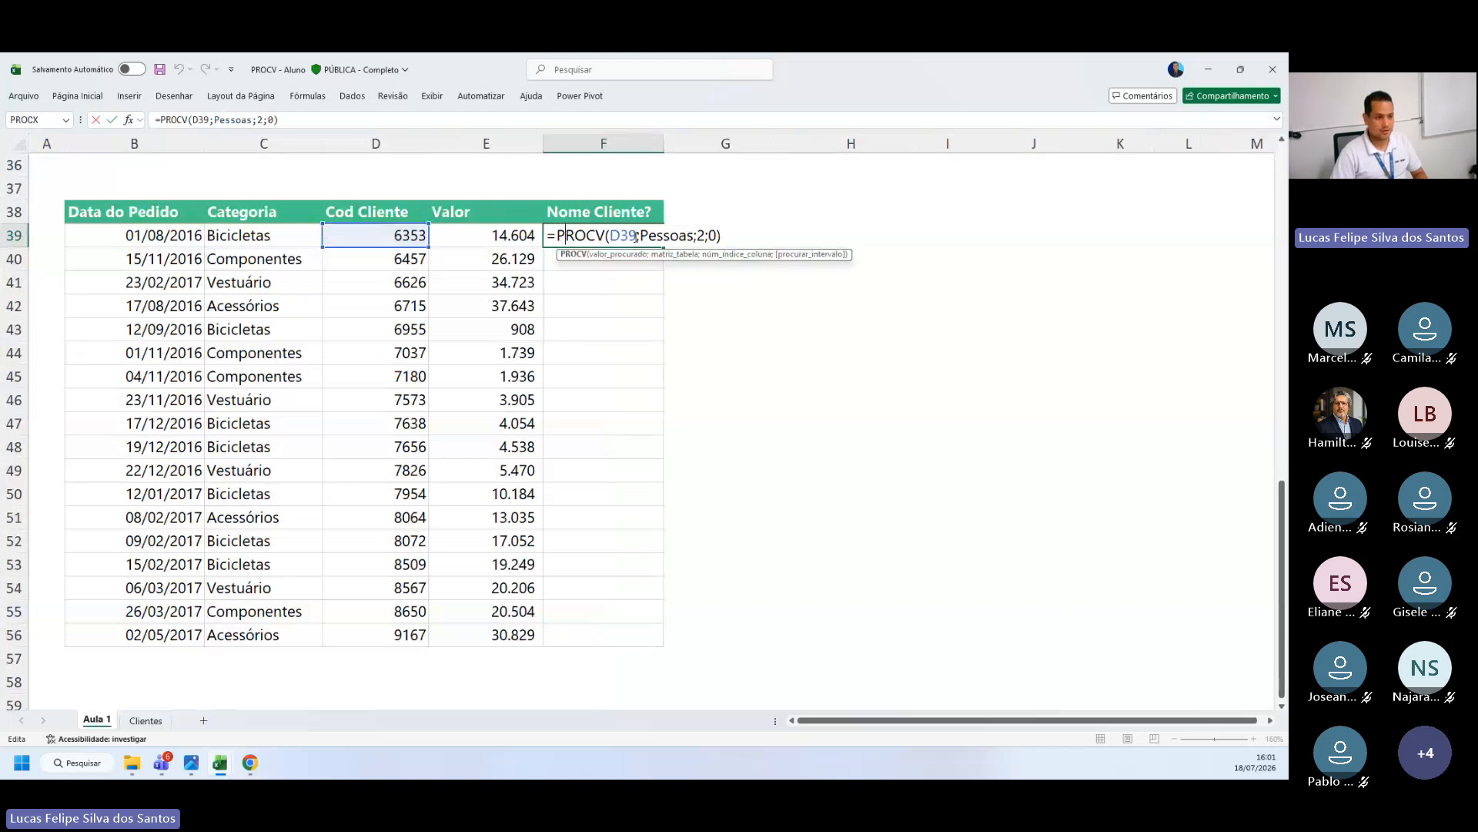
left_click_drag(641, 236, 697, 235)
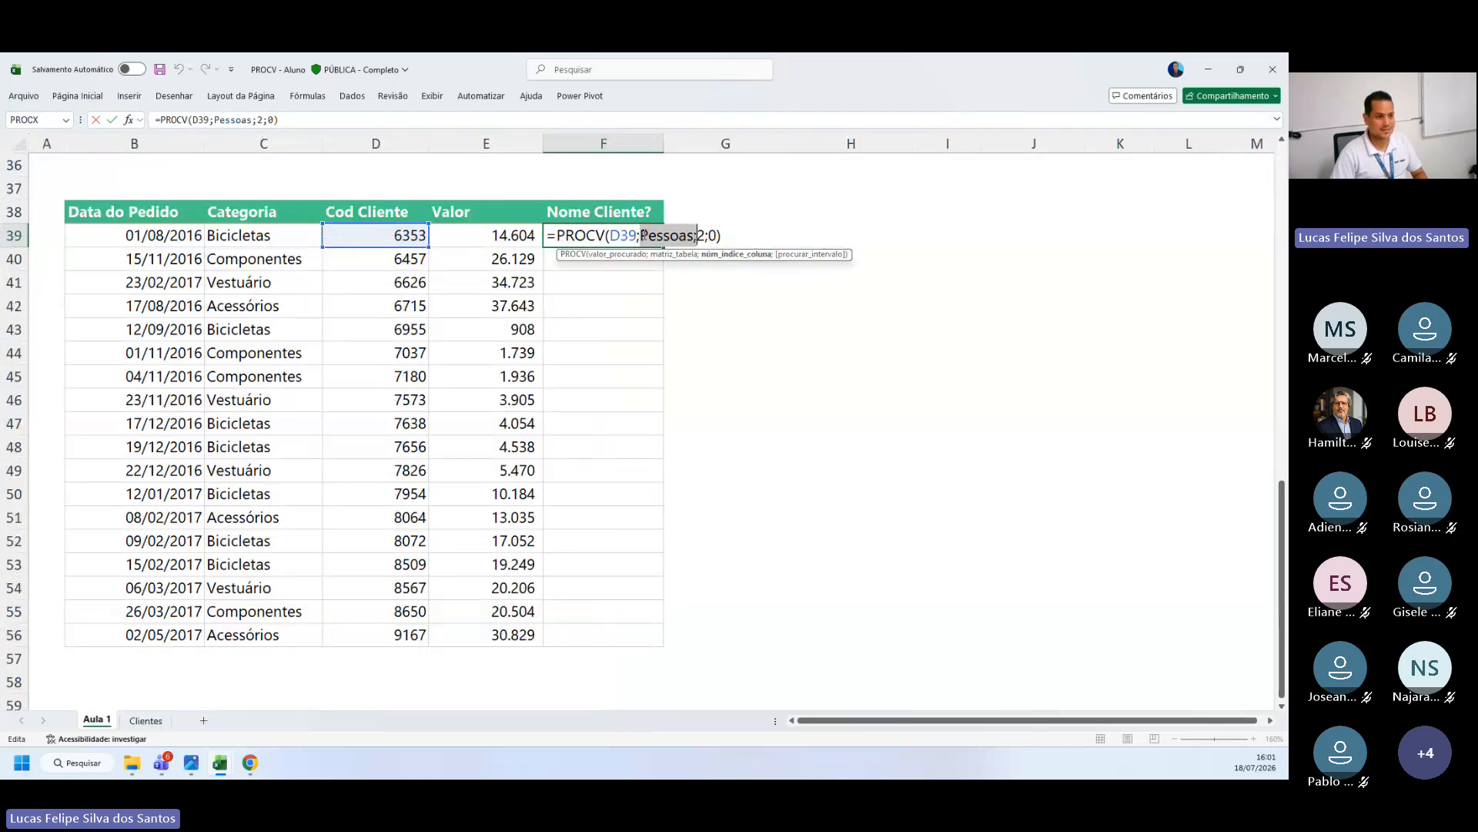
left_click(643, 236)
double_click(653, 233)
key("Right")
key("Return")
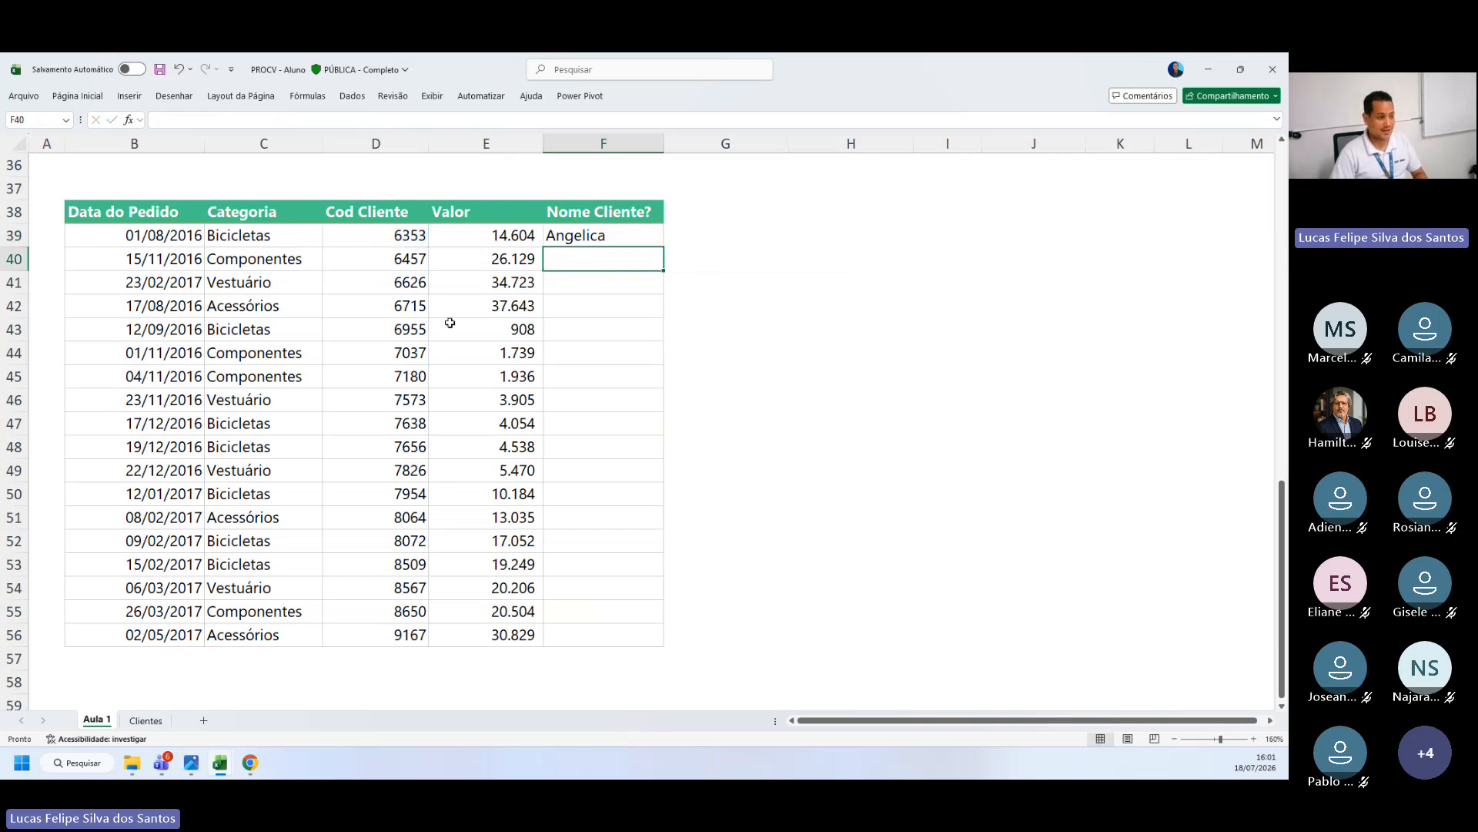
Step: Look through the customer records on the Clientes sheet and return to the Aula 1 sheet
left_click(144, 720)
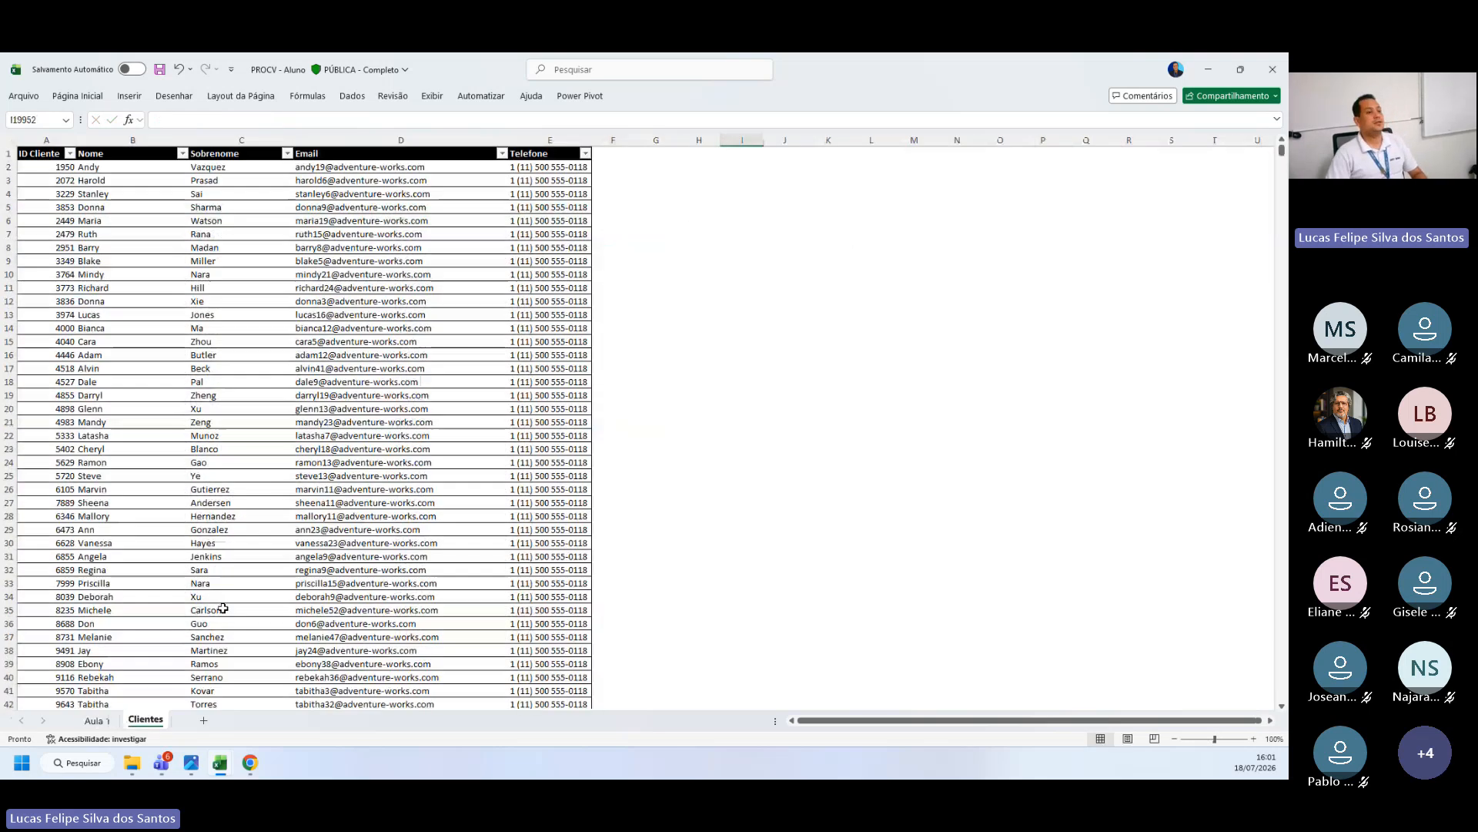
scroll(160, 416, "down", 13)
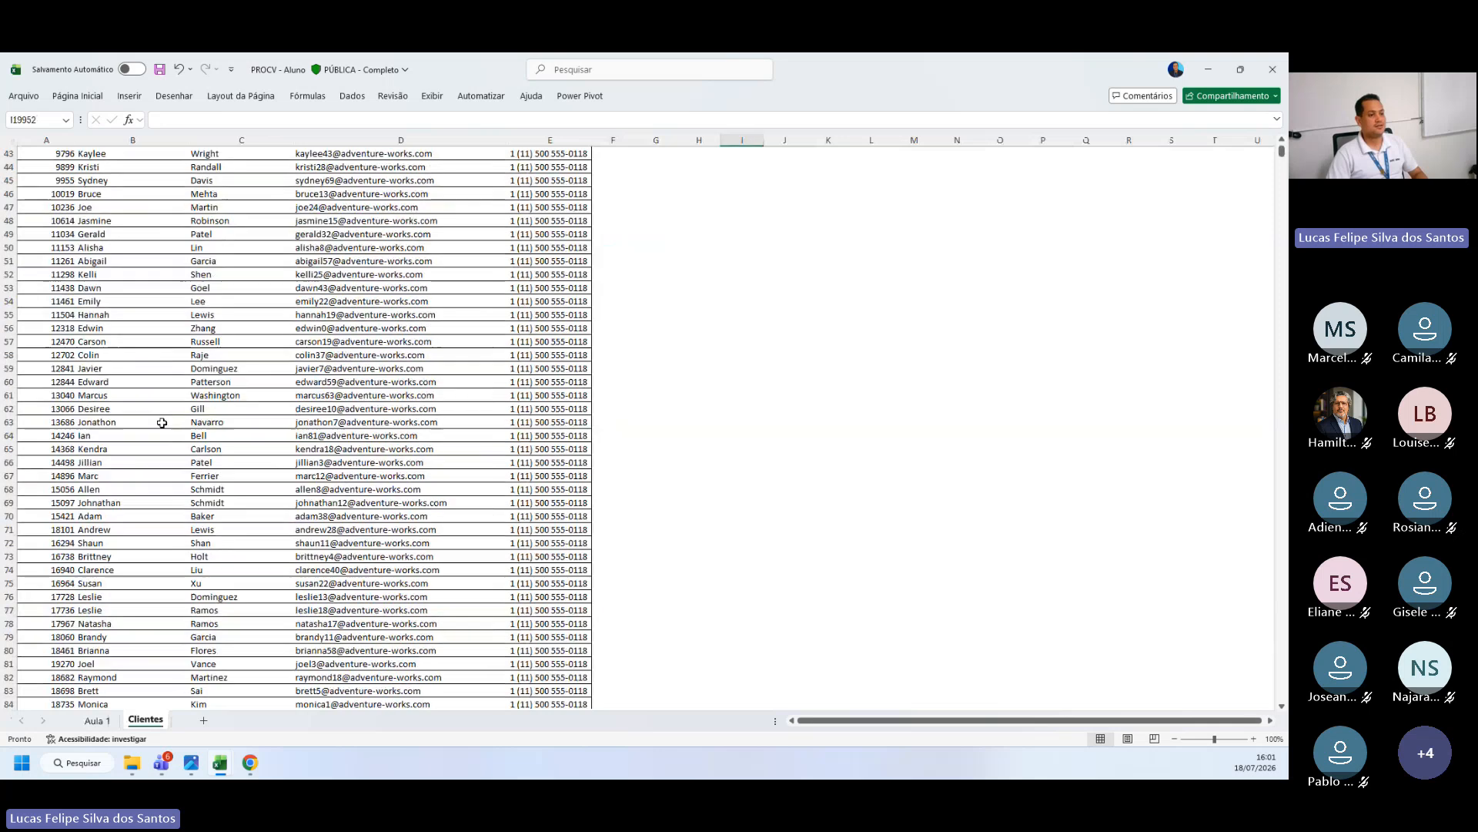
scroll(161, 423, "up", 13)
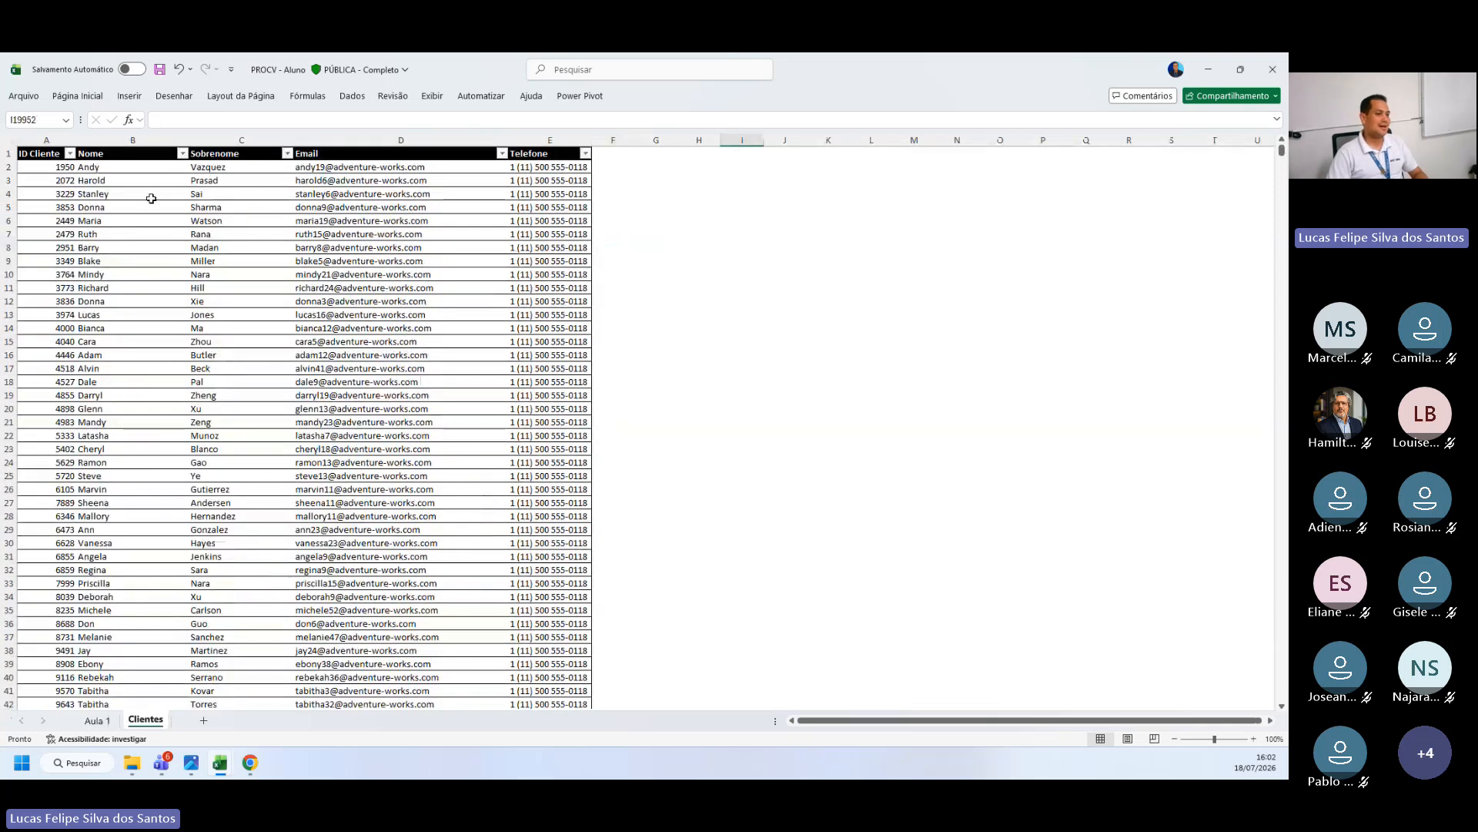
scroll(284, 324, "down", 10)
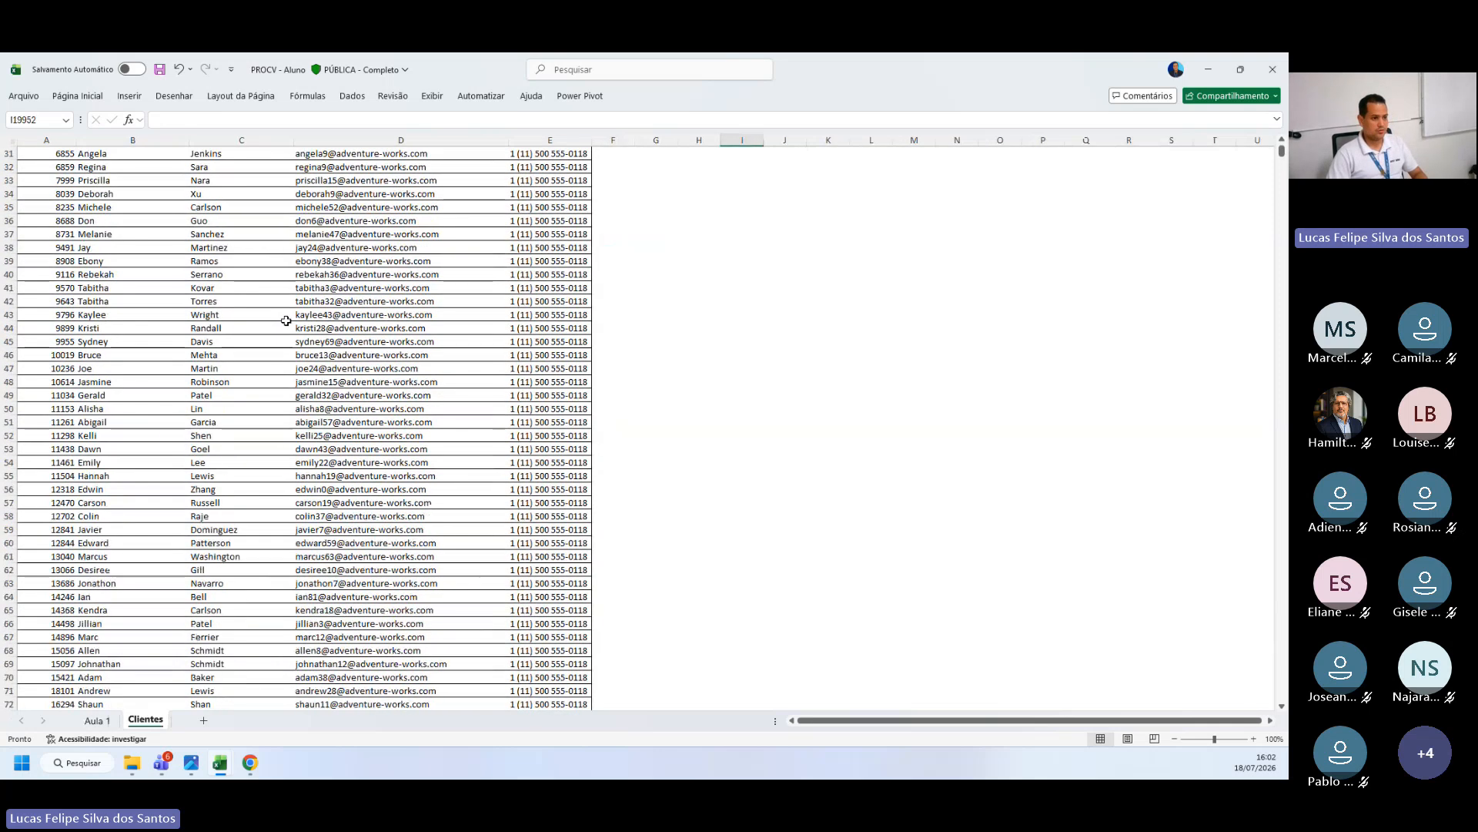
scroll(286, 321, "down", 17)
right_click(281, 462)
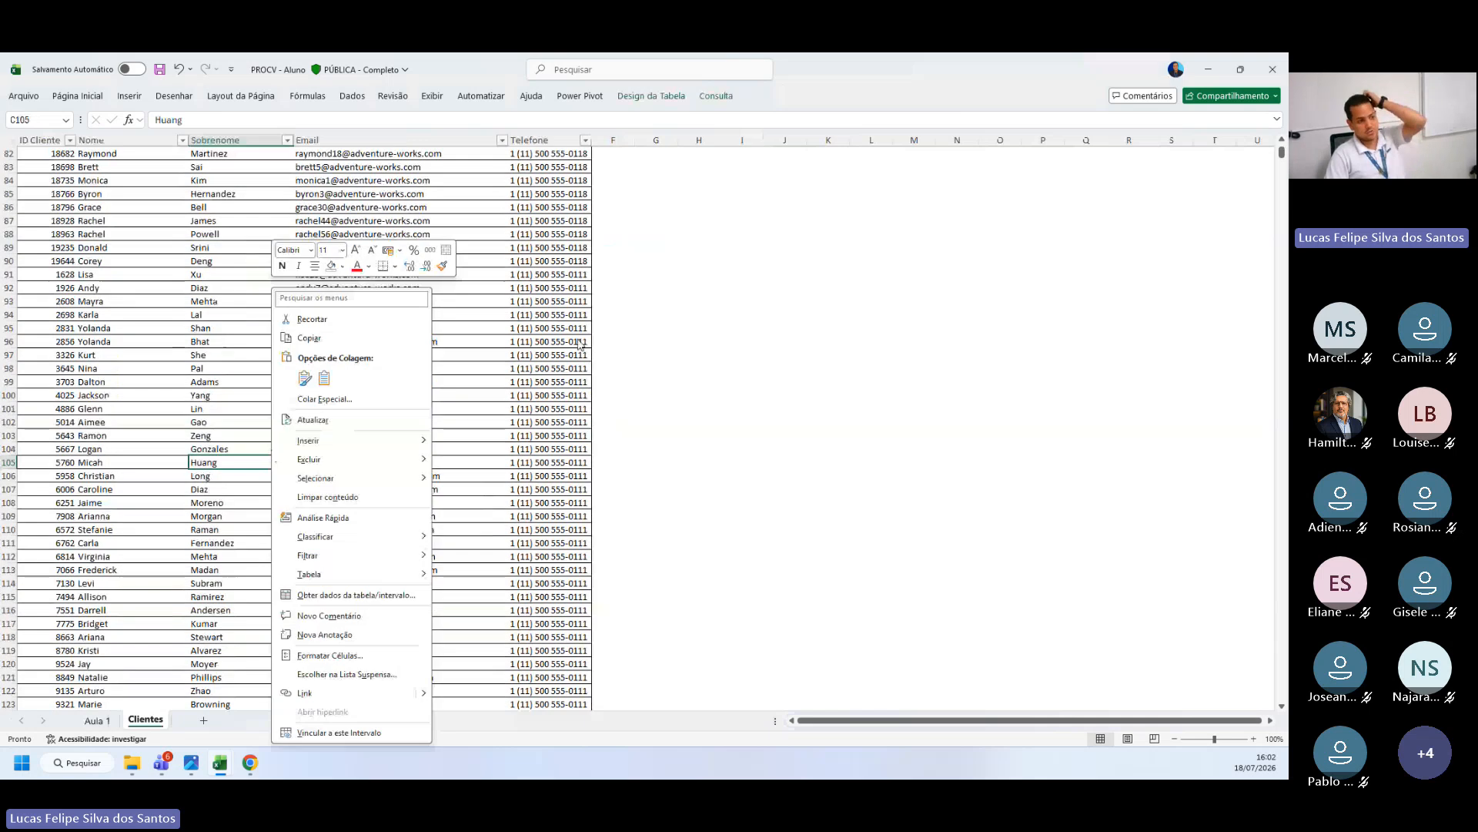
key("Escape")
left_click(97, 719)
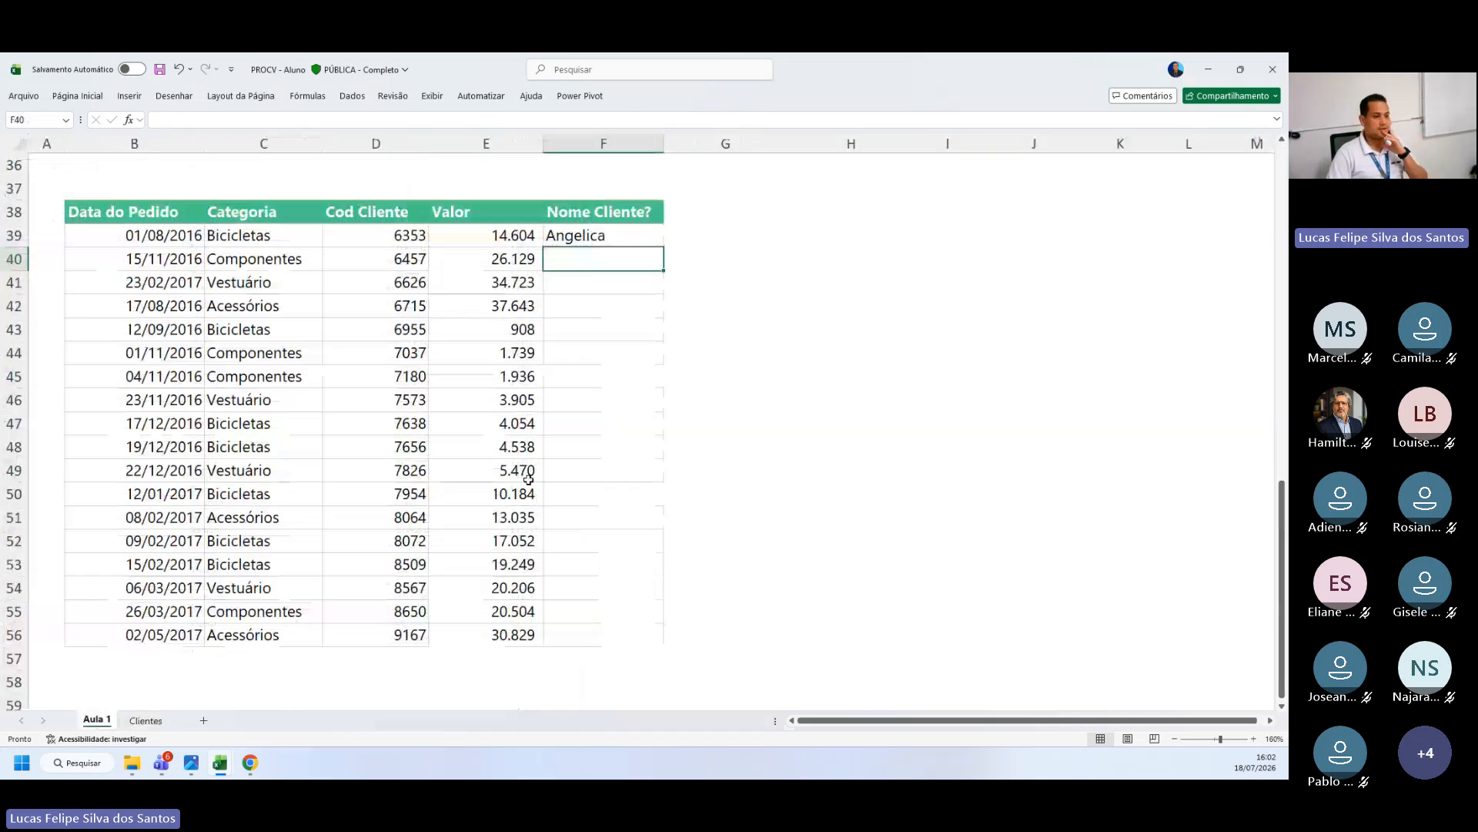
Step: Review the arguments of the PROCV formula in F39 against the Clientes sheet without changing them
double_click(584, 237)
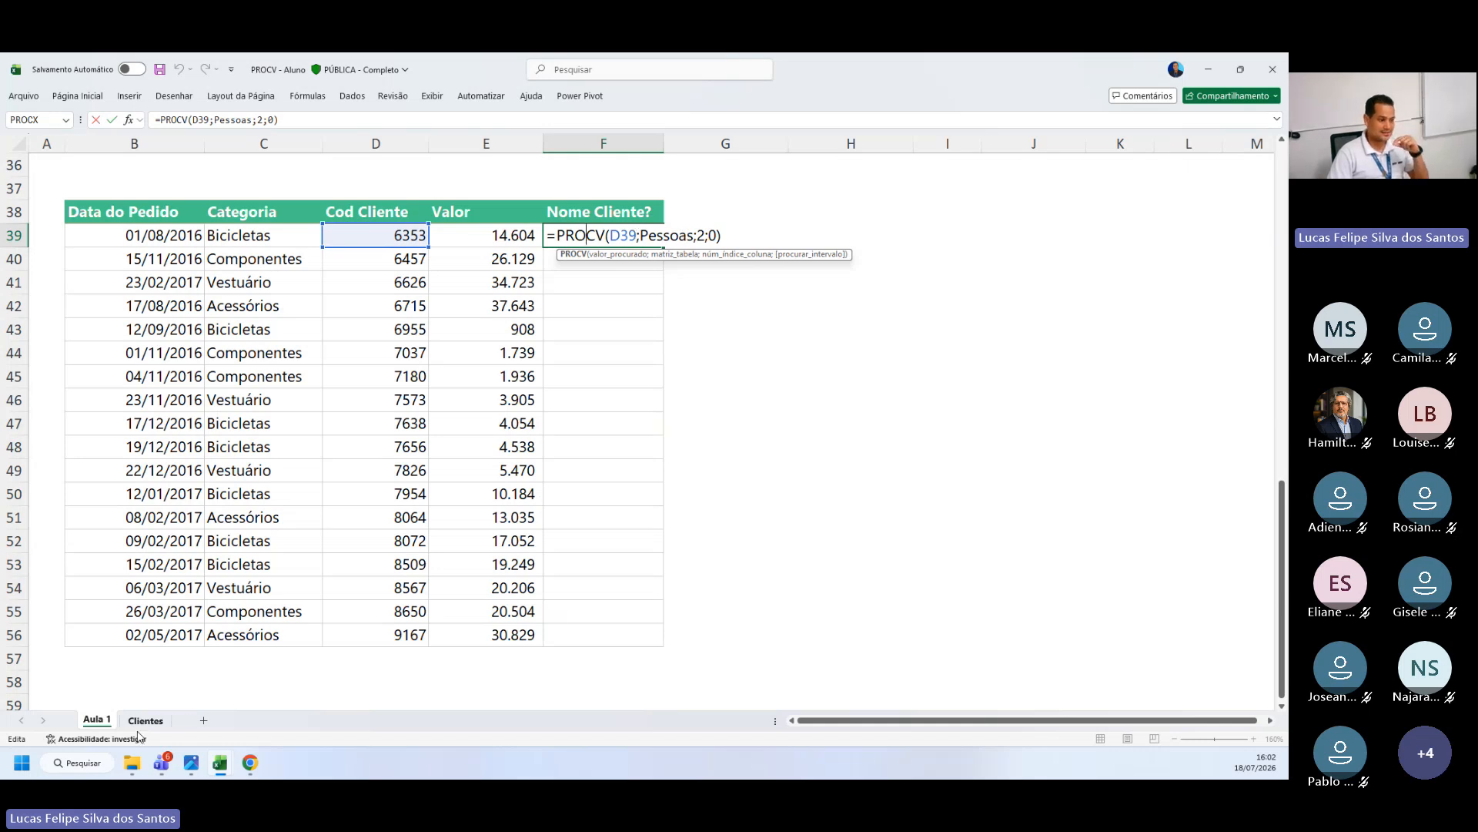
key("Escape")
left_click(146, 720)
left_click(97, 720)
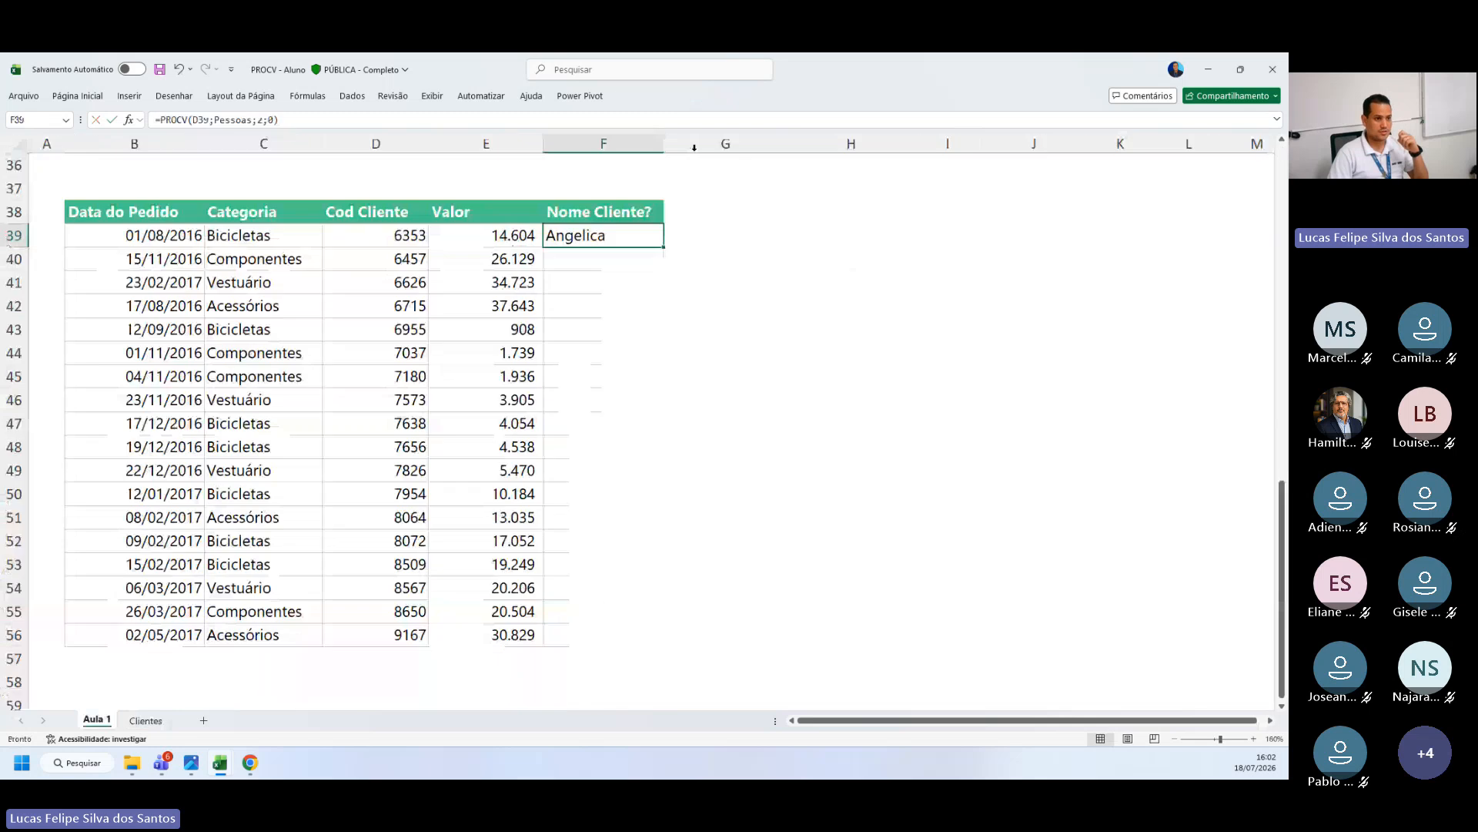
double_click(613, 233)
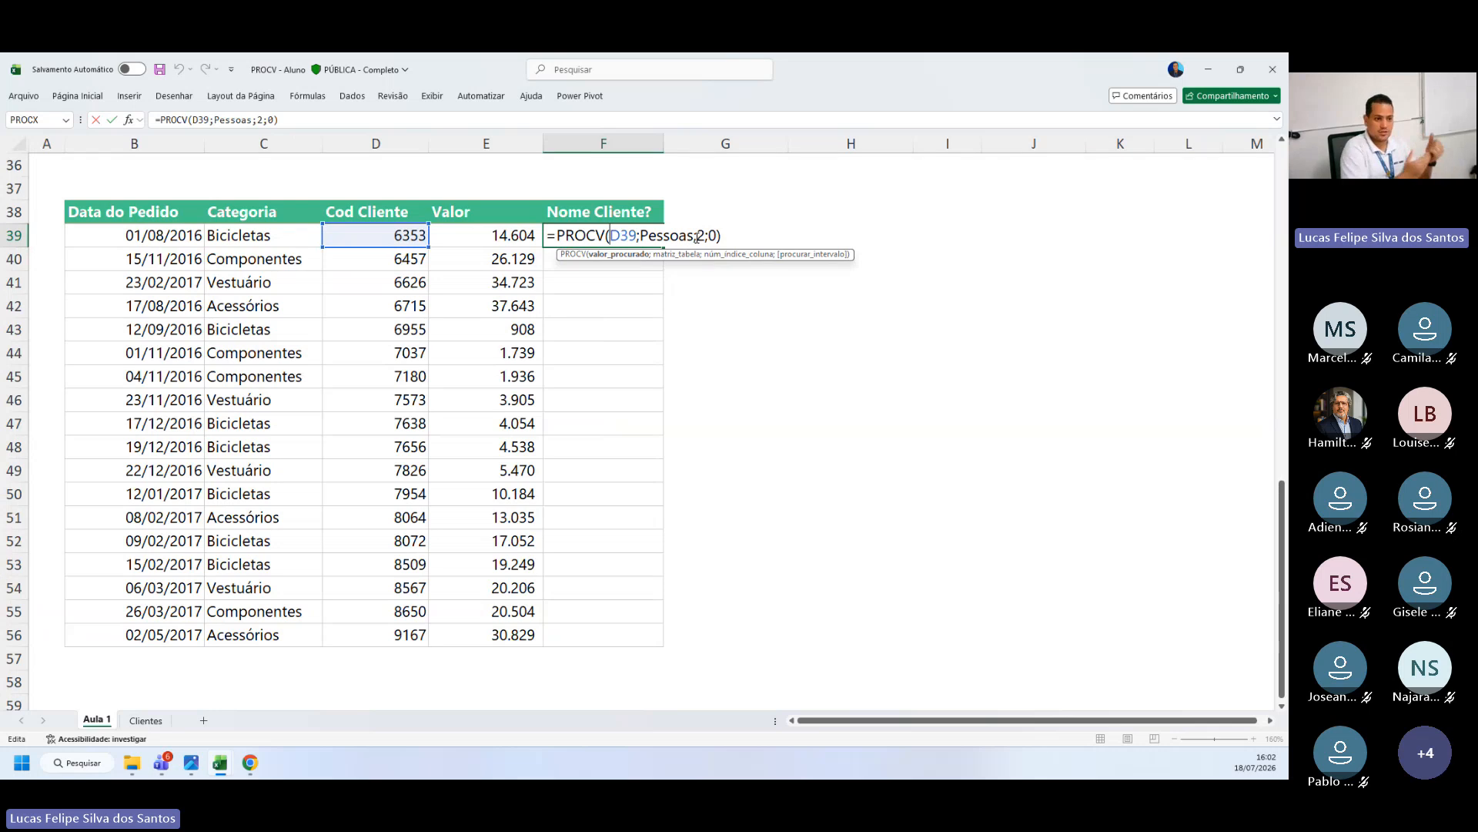
key("Return")
Step: Fill the PROCV formula from F39 down the Nome Cliente? column to F56
left_click(639, 237)
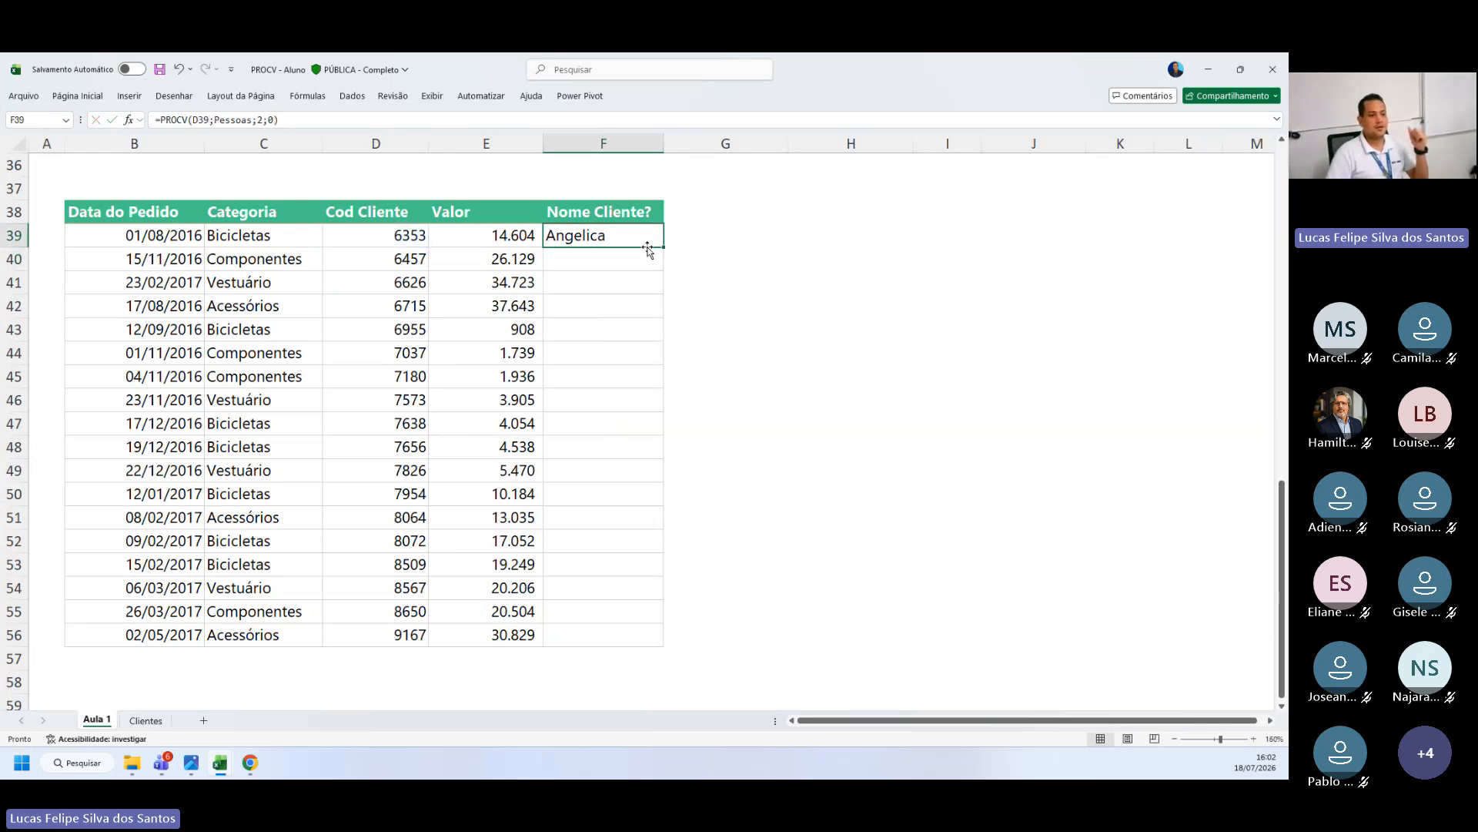
left_click_drag(658, 251, 648, 643)
left_click(644, 640)
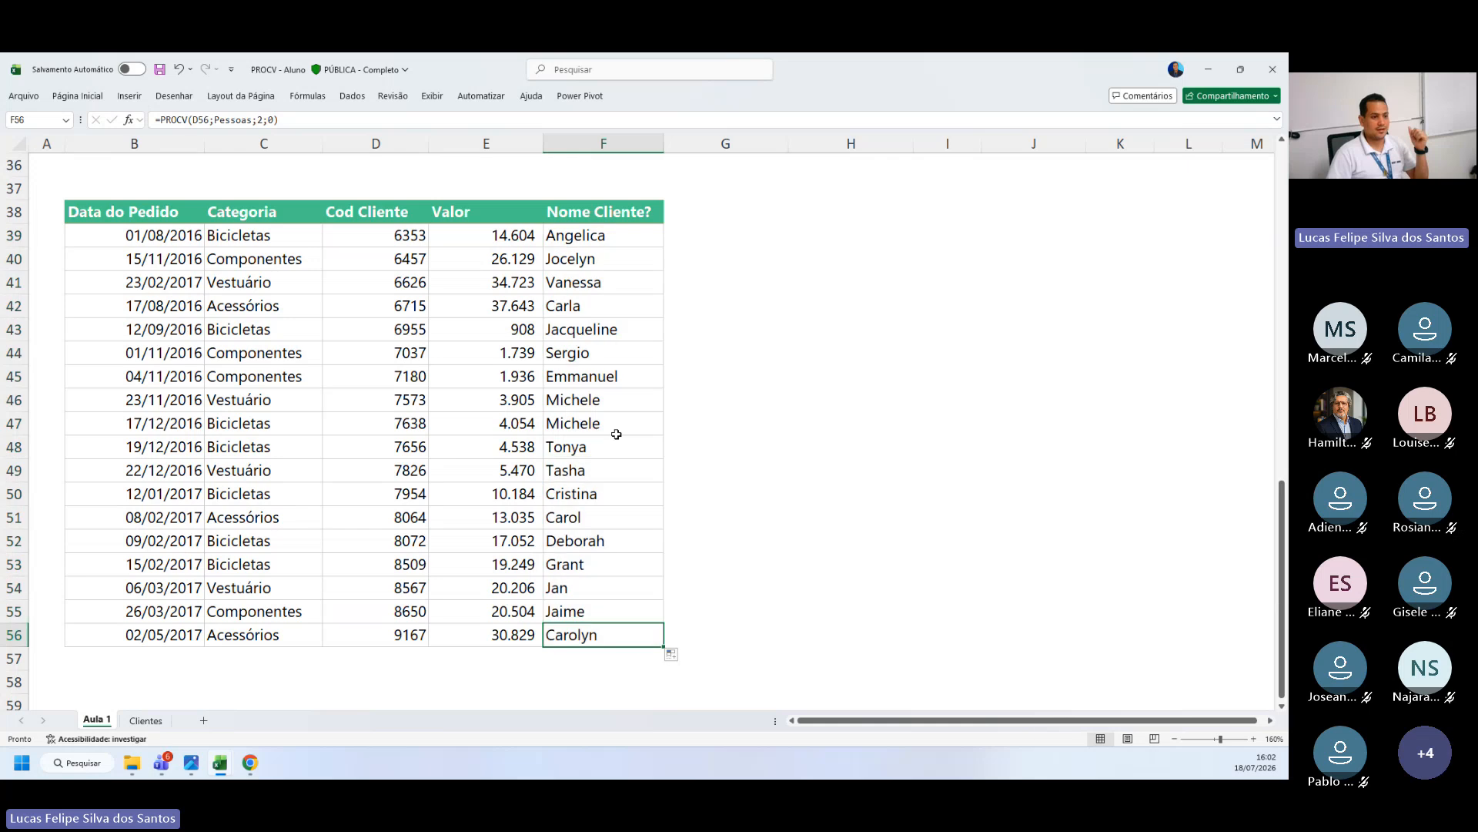
Step: Review the customer names returned in the Nome Cliente? column against the codes in the Cod Cliente column
left_click_drag(640, 244, 646, 639)
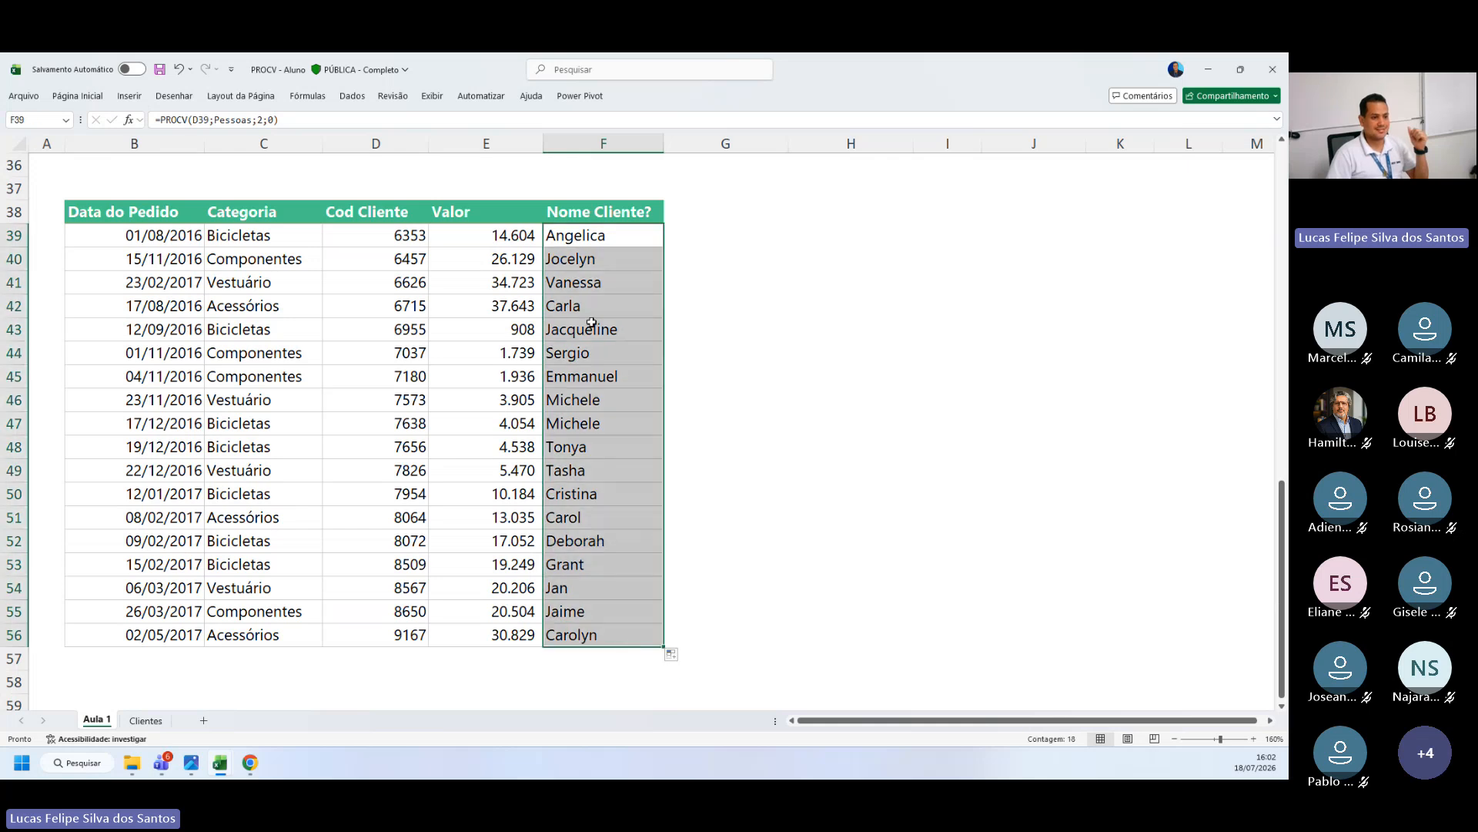
left_click_drag(602, 235, 667, 649)
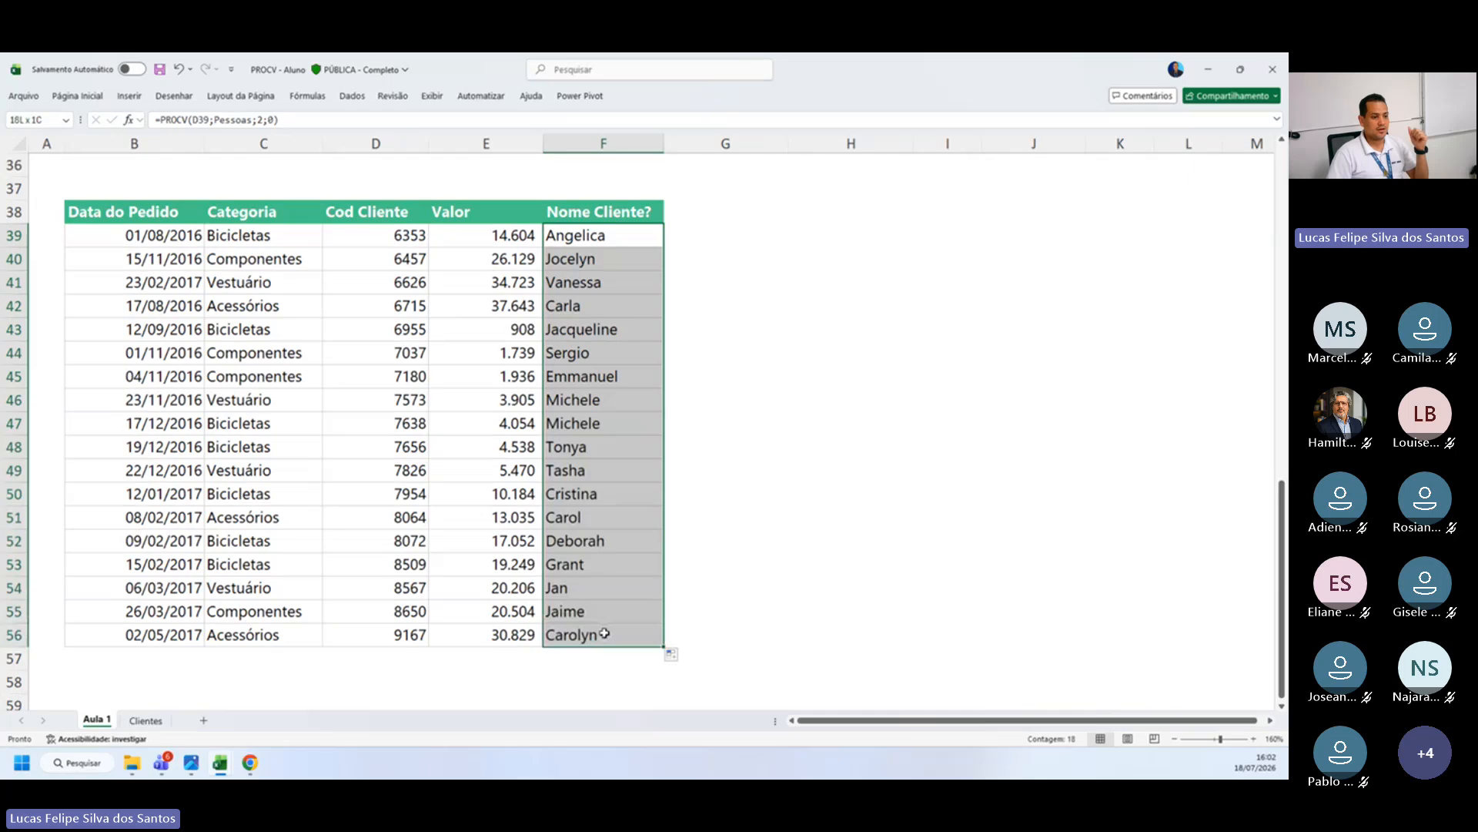
left_click(604, 548)
left_click(605, 352)
left_click_drag(381, 235, 390, 617)
left_click(569, 427)
left_click_drag(636, 214, 608, 637)
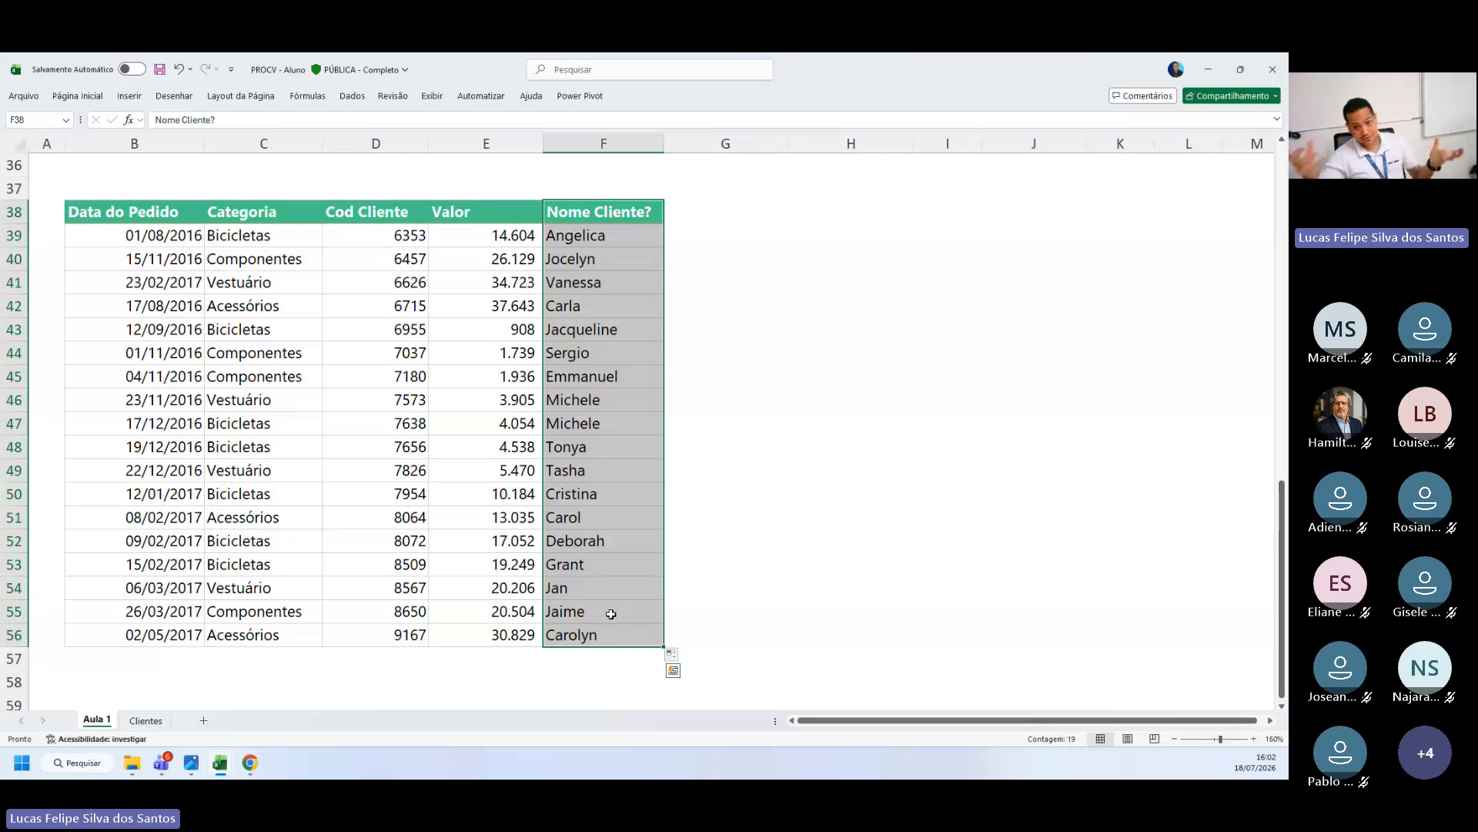
Step: Inspect the PROCV formulas in F40 and F41 without changing them
double_click(583, 257)
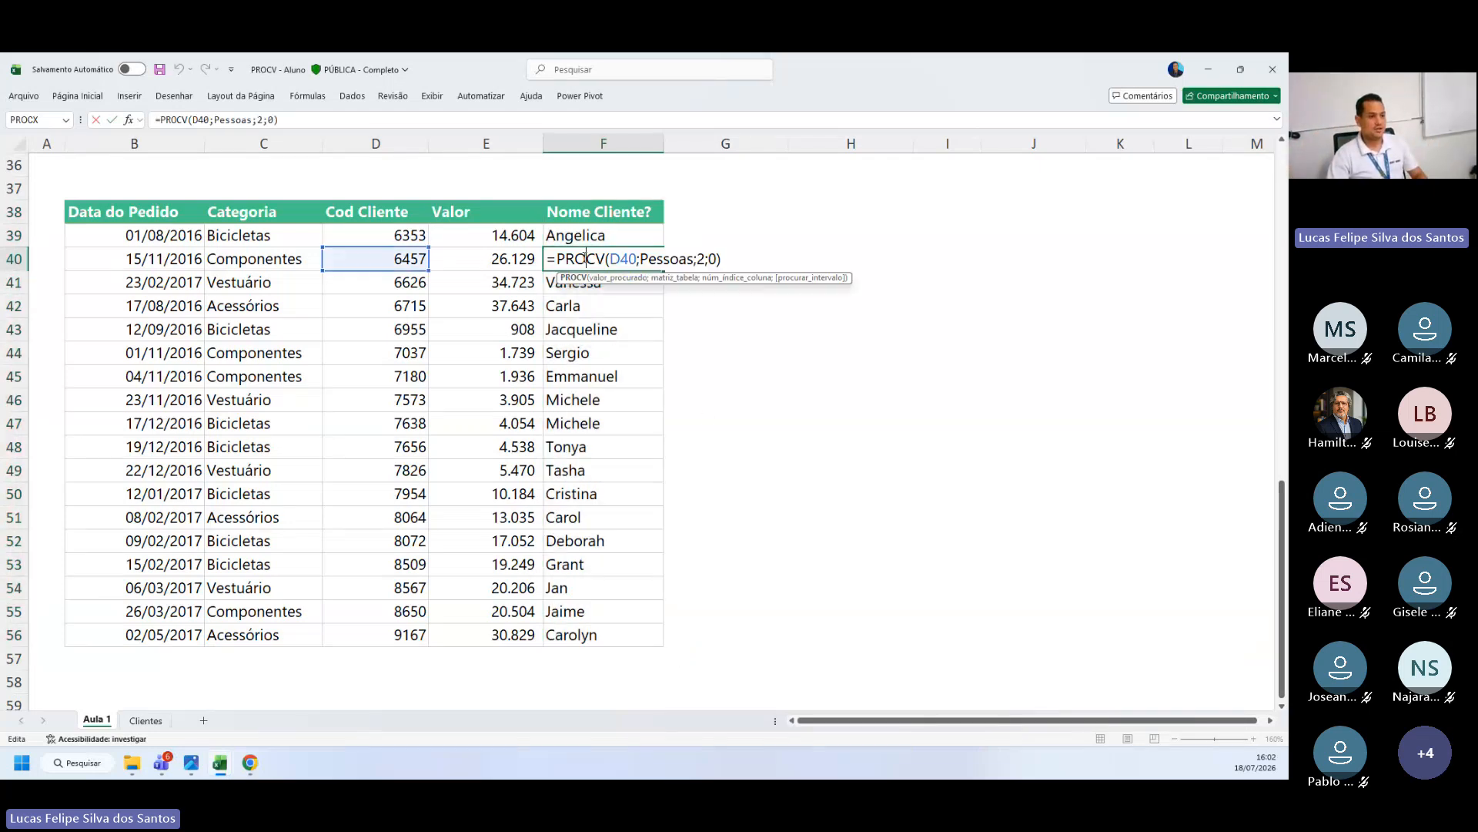
key("Return")
double_click(614, 284)
key("Return")
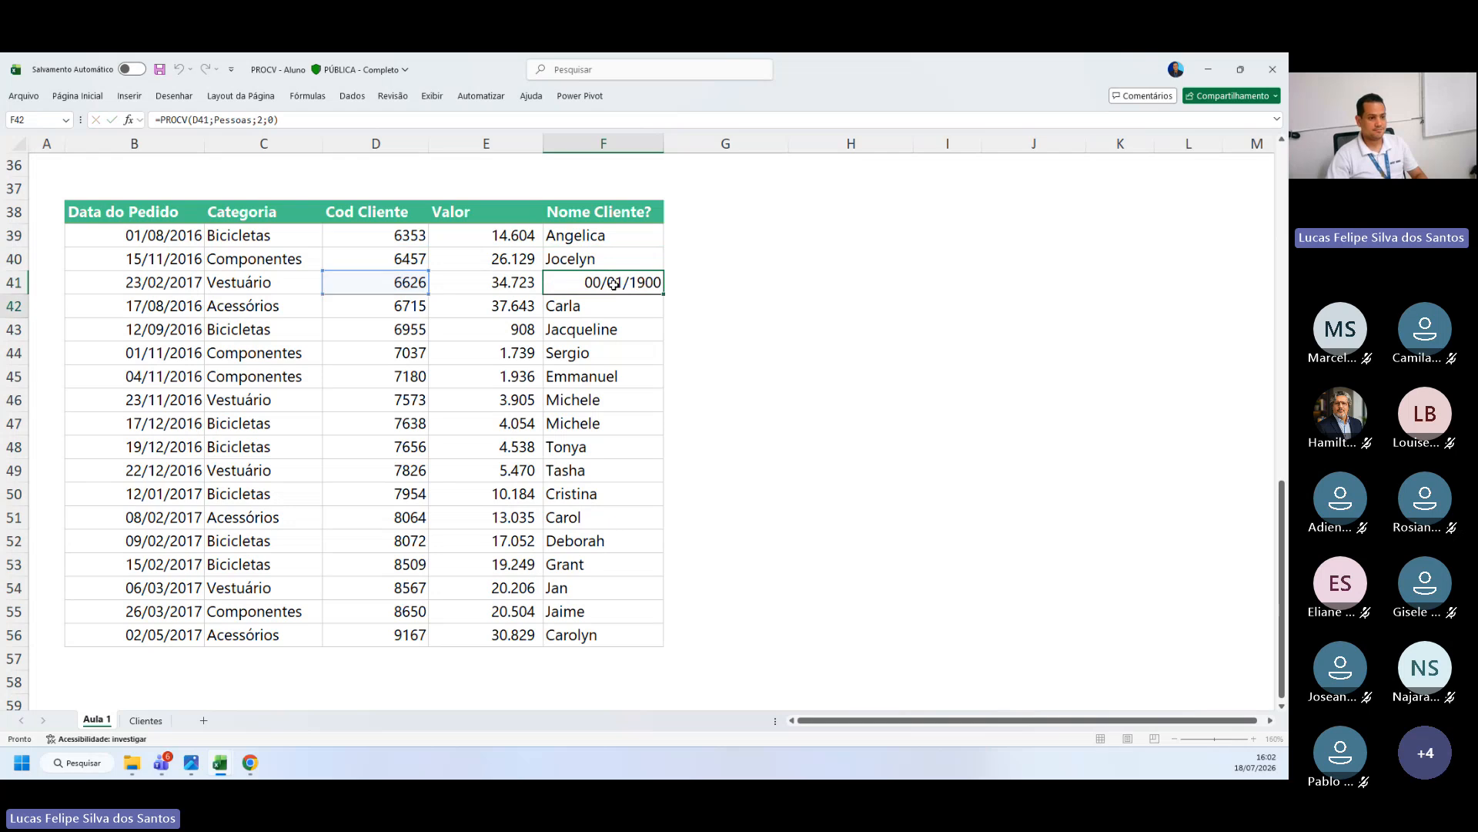
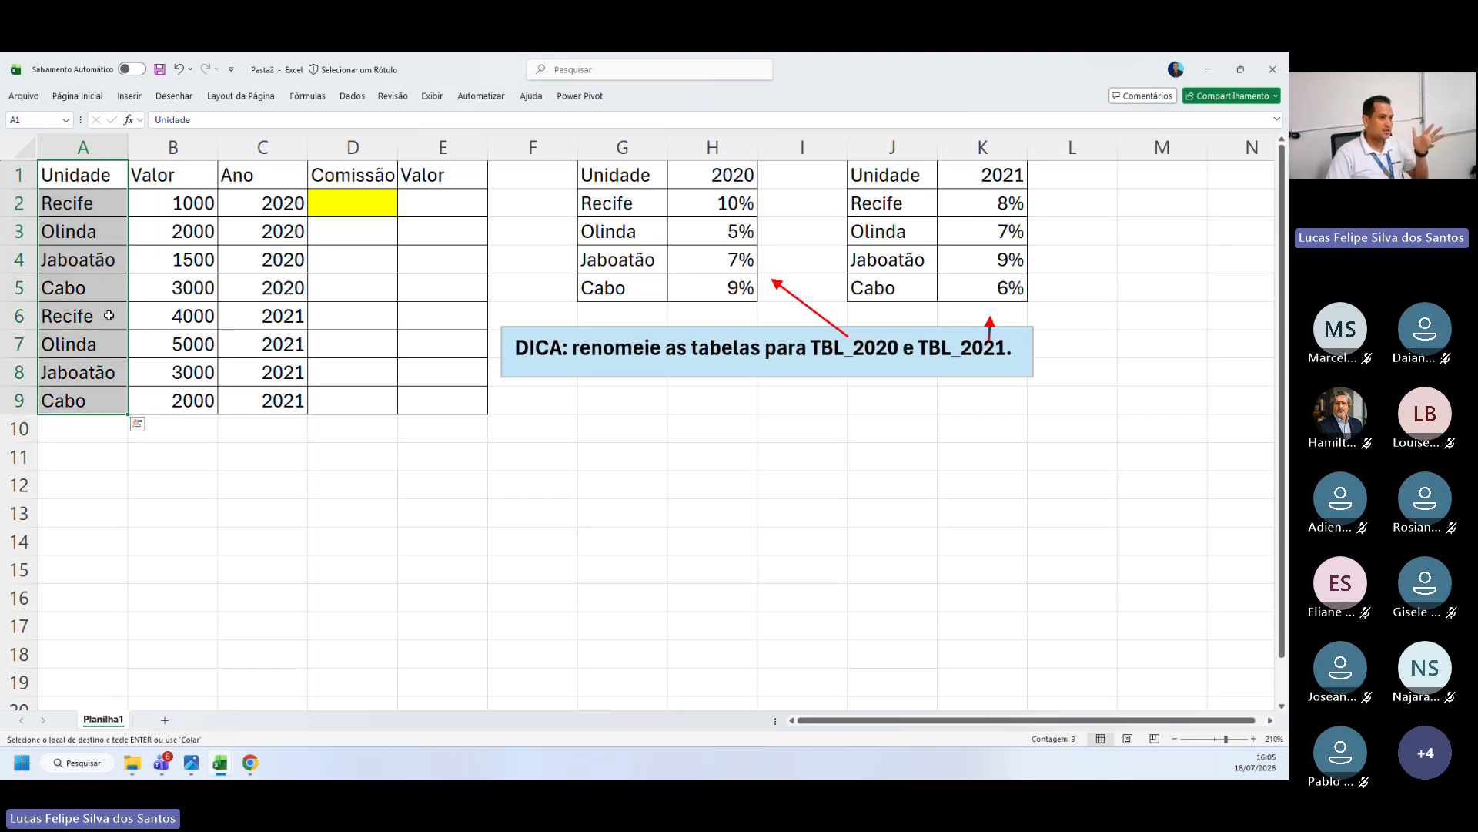
Step: Examine the Unidade, Valor and Ano columns and the empty Comissão column of the main table on Planilha1
left_click_drag(97, 169, 78, 392)
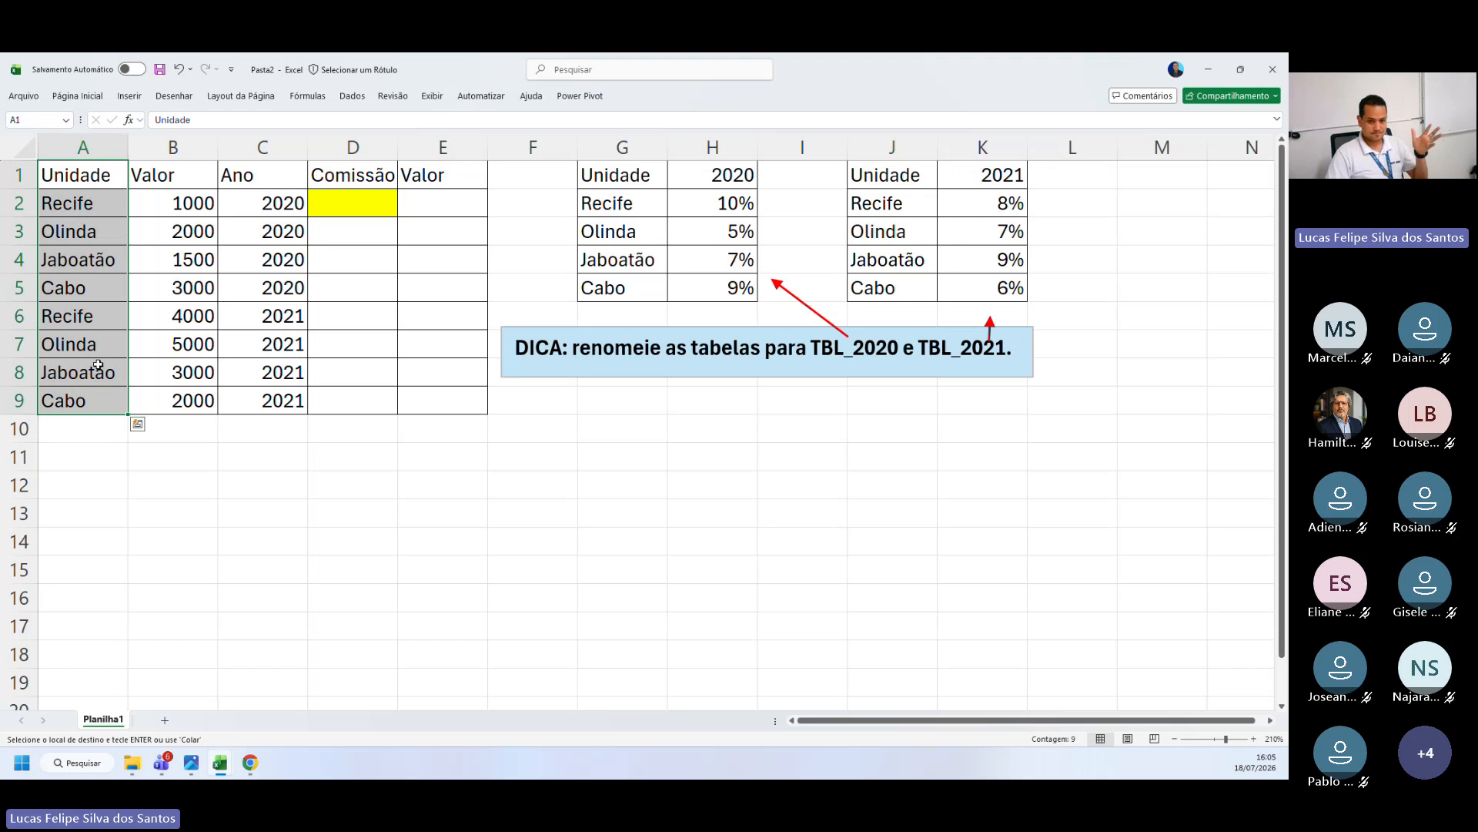
mouse_move(173, 287)
left_mouse_down()
mouse_move(173, 371)
mouse_move(171, 289)
left_mouse_up()
left_click(164, 240)
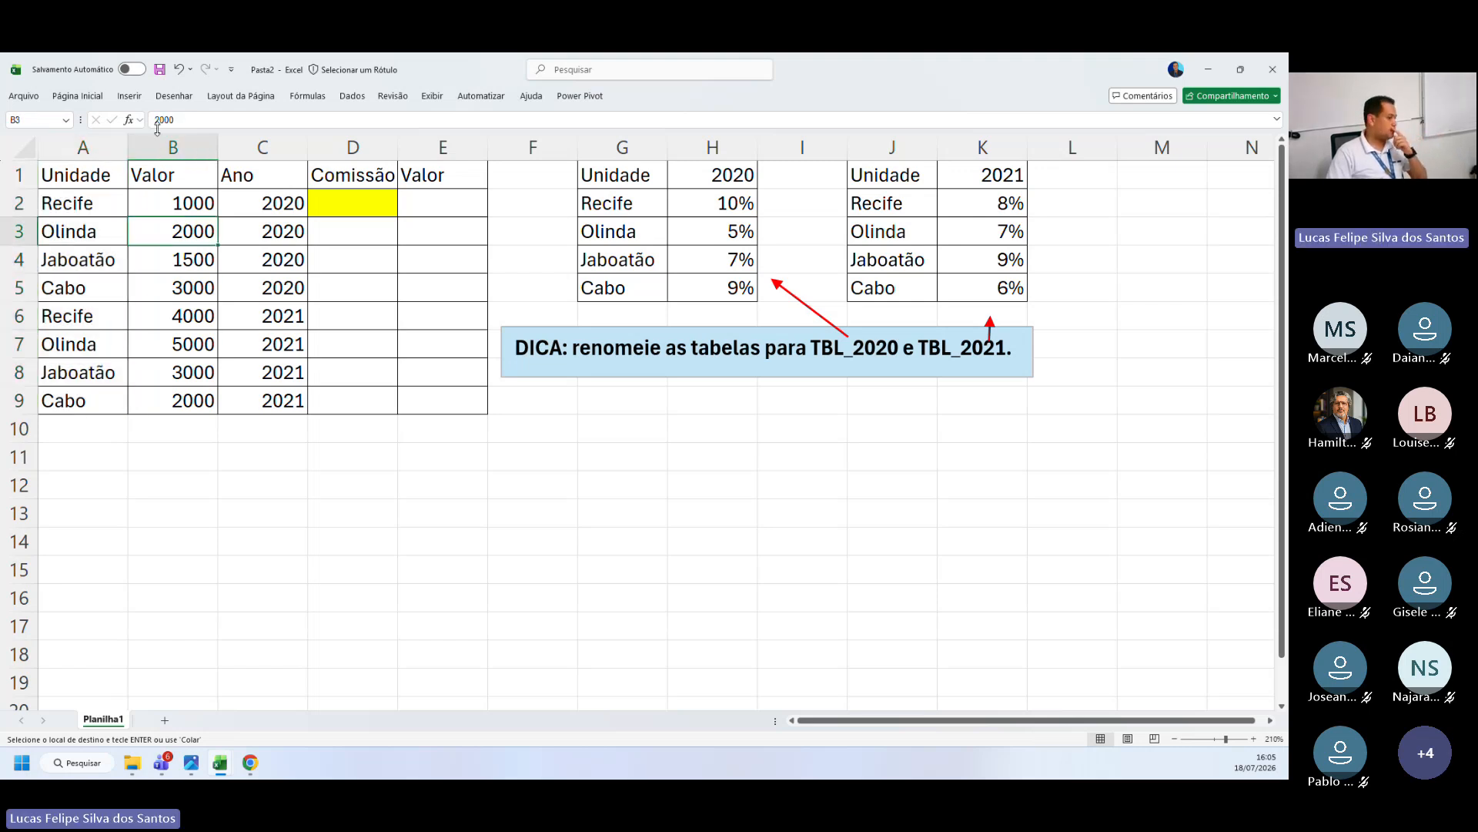
left_click_drag(171, 175, 163, 401)
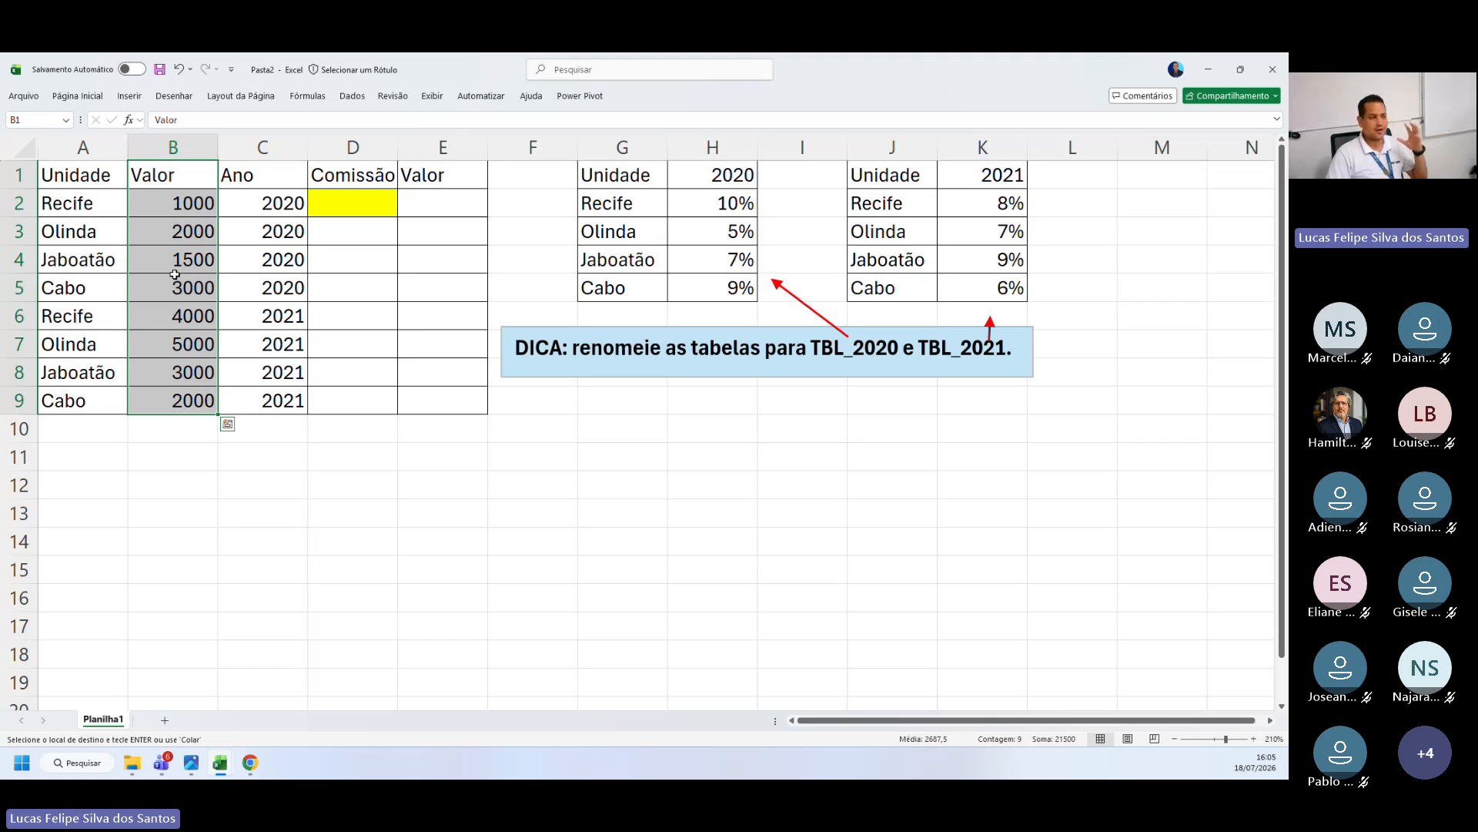
left_click_drag(170, 179, 146, 399)
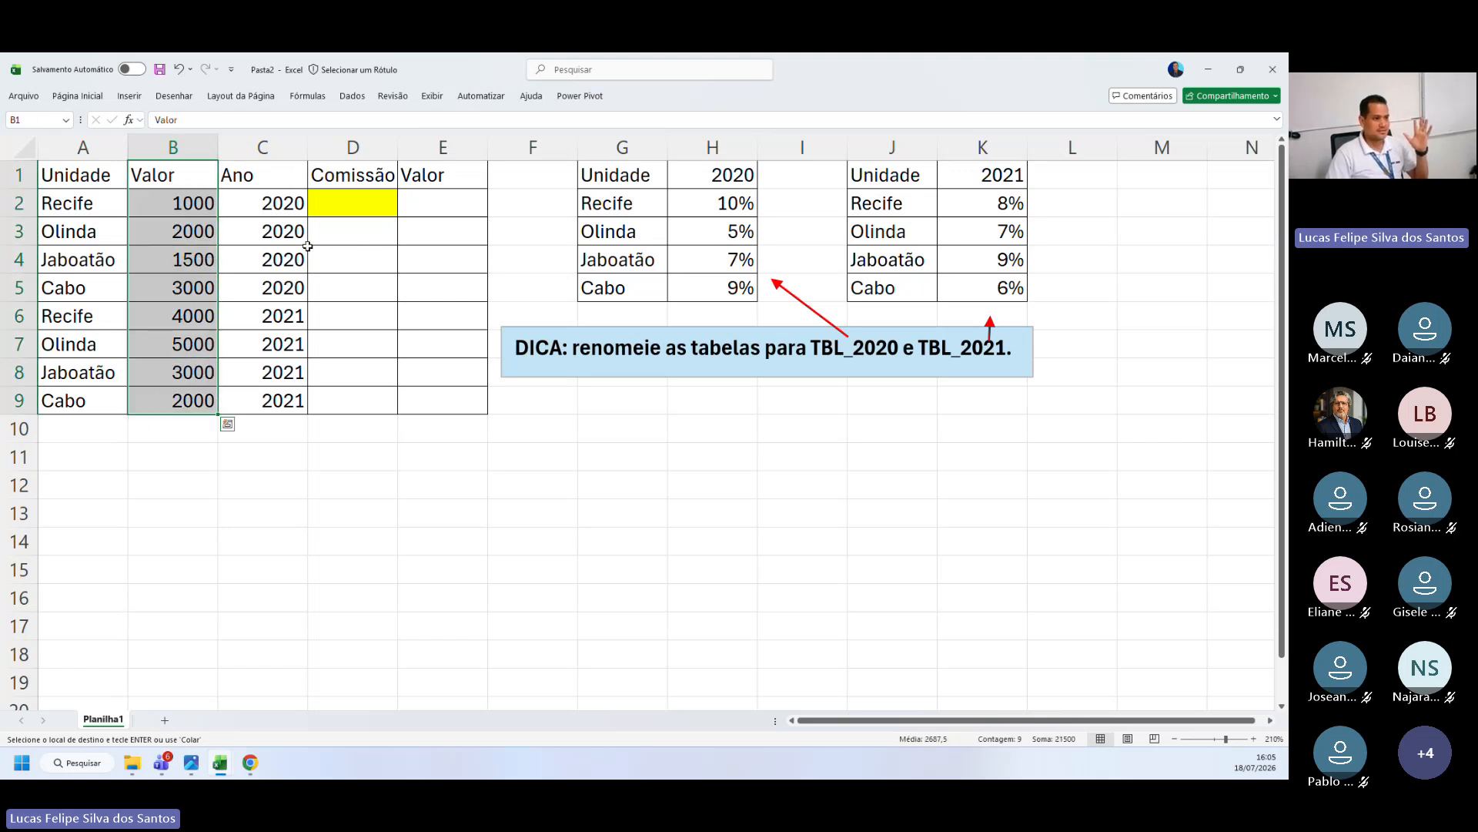
left_click_drag(176, 187, 172, 423)
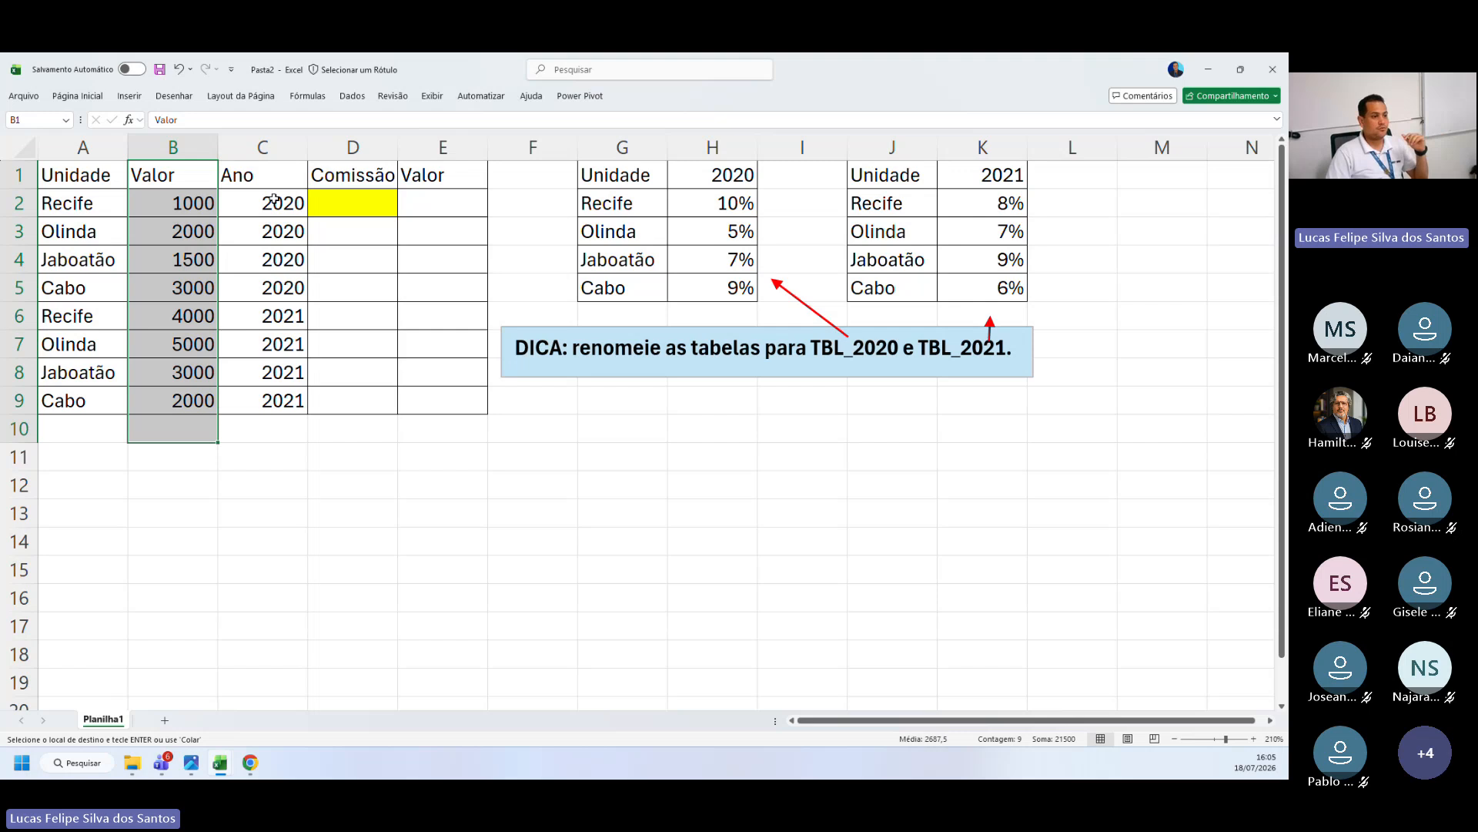
left_click_drag(271, 189, 262, 431)
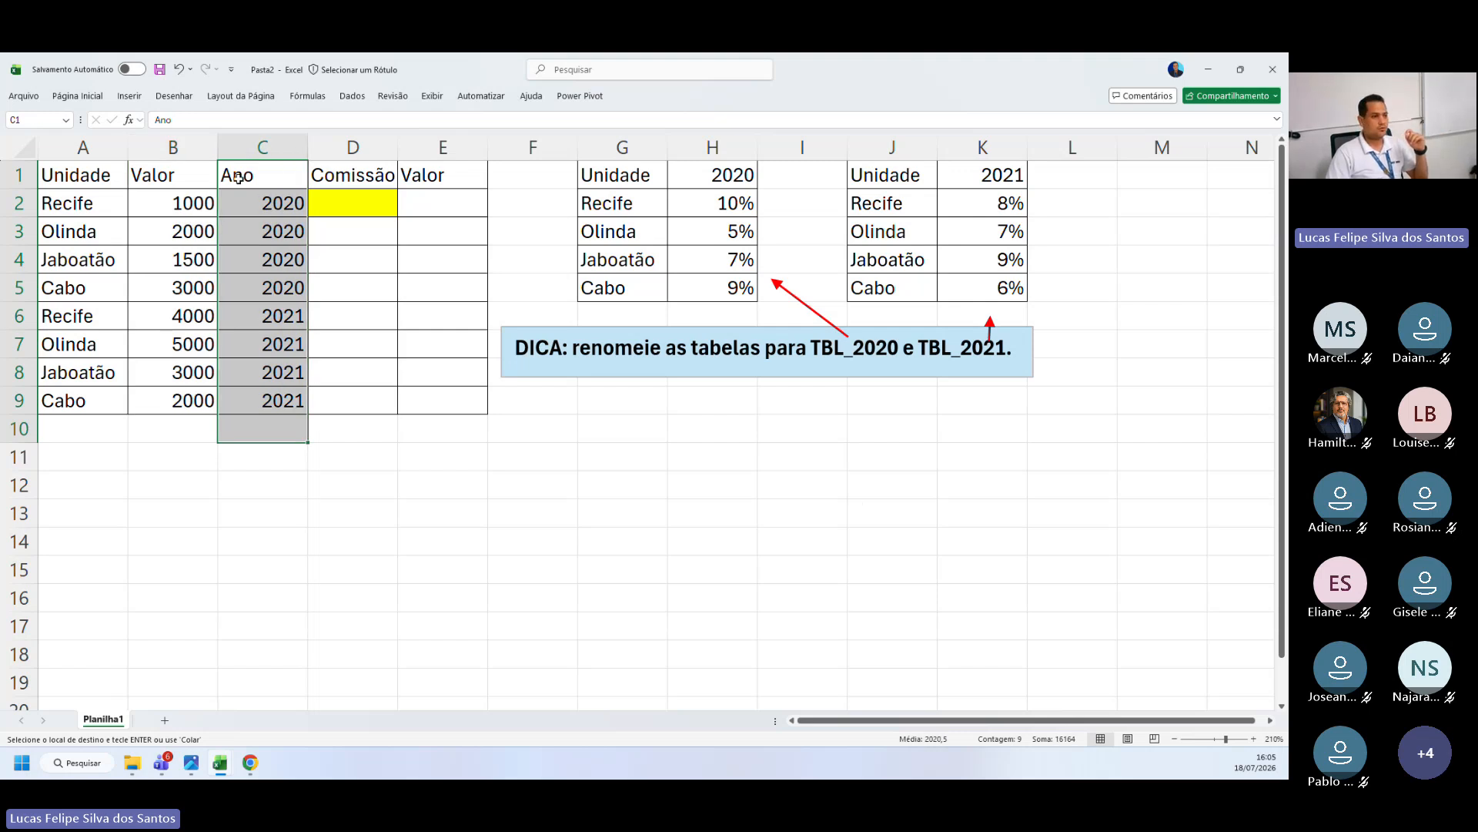
key("ctrl+v")
left_click_drag(254, 179, 246, 373)
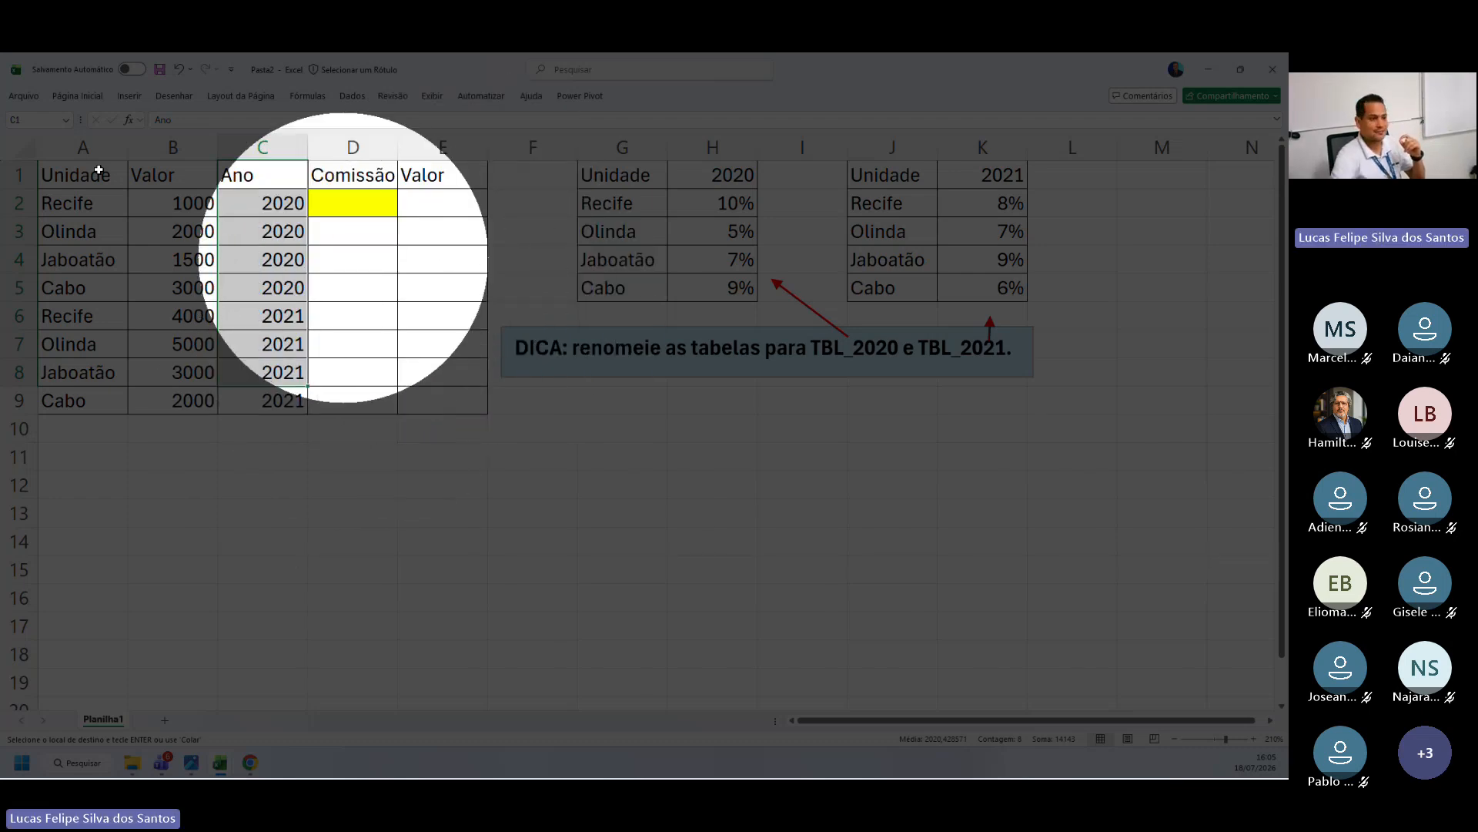
left_click_drag(337, 190, 343, 468)
left_click(339, 377)
left_click_drag(342, 210, 347, 479)
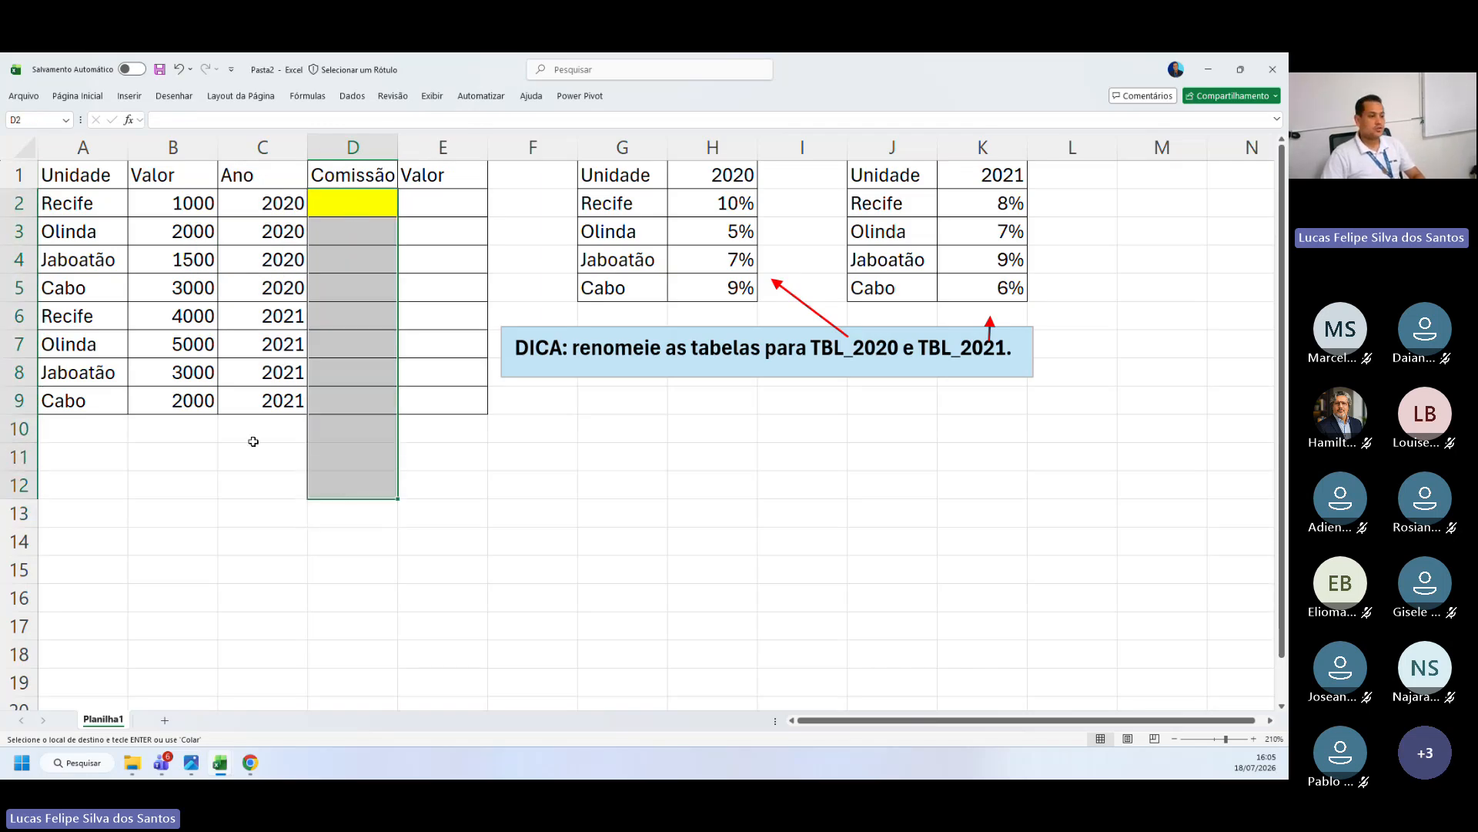
left_click(285, 347)
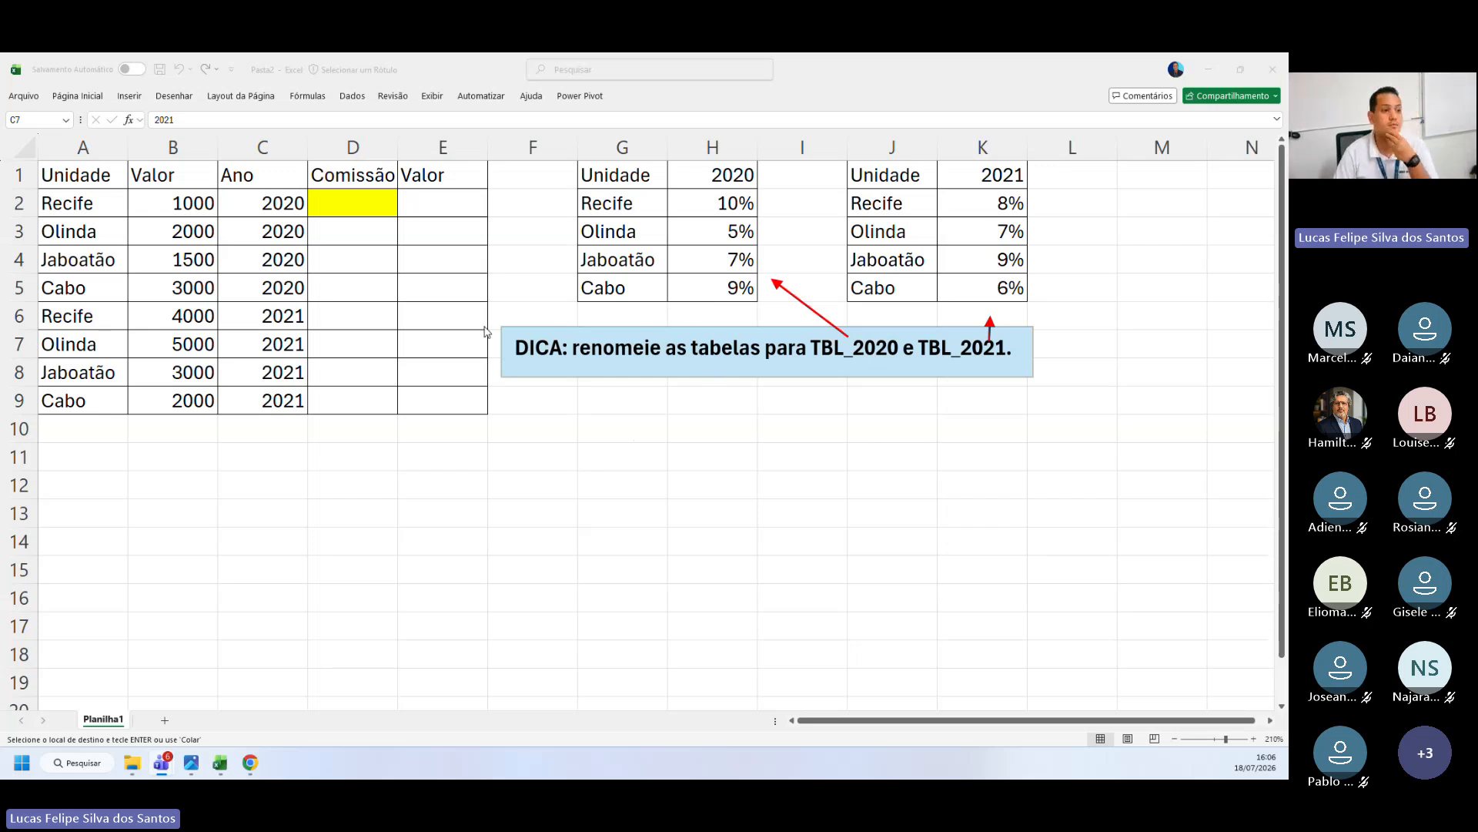
Step: Compare the 2020 and 2021 commission tables by Unidade and select the 2020 table, G1:H5
left_click(648, 208)
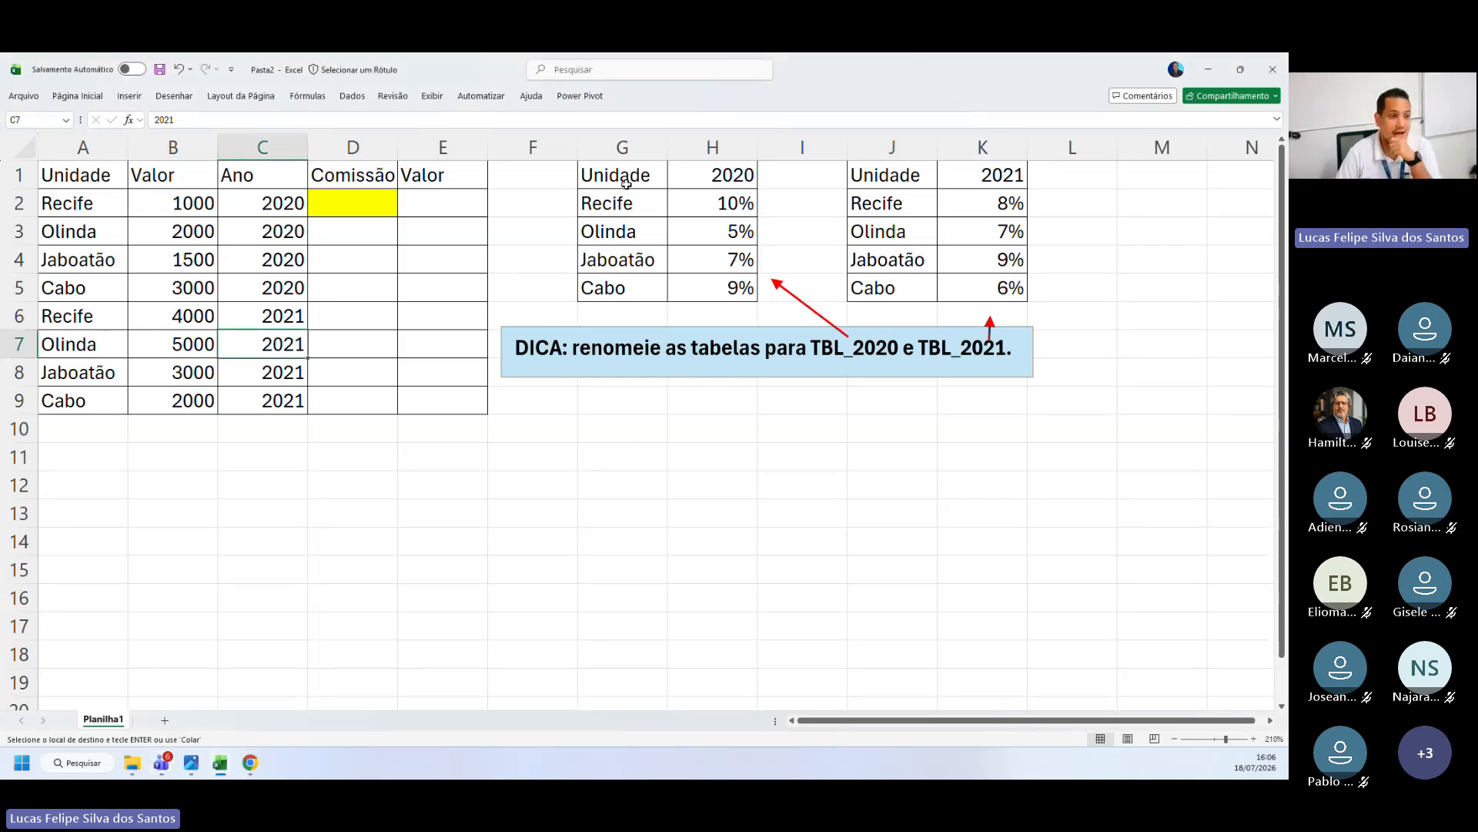
left_click_drag(626, 183, 681, 291)
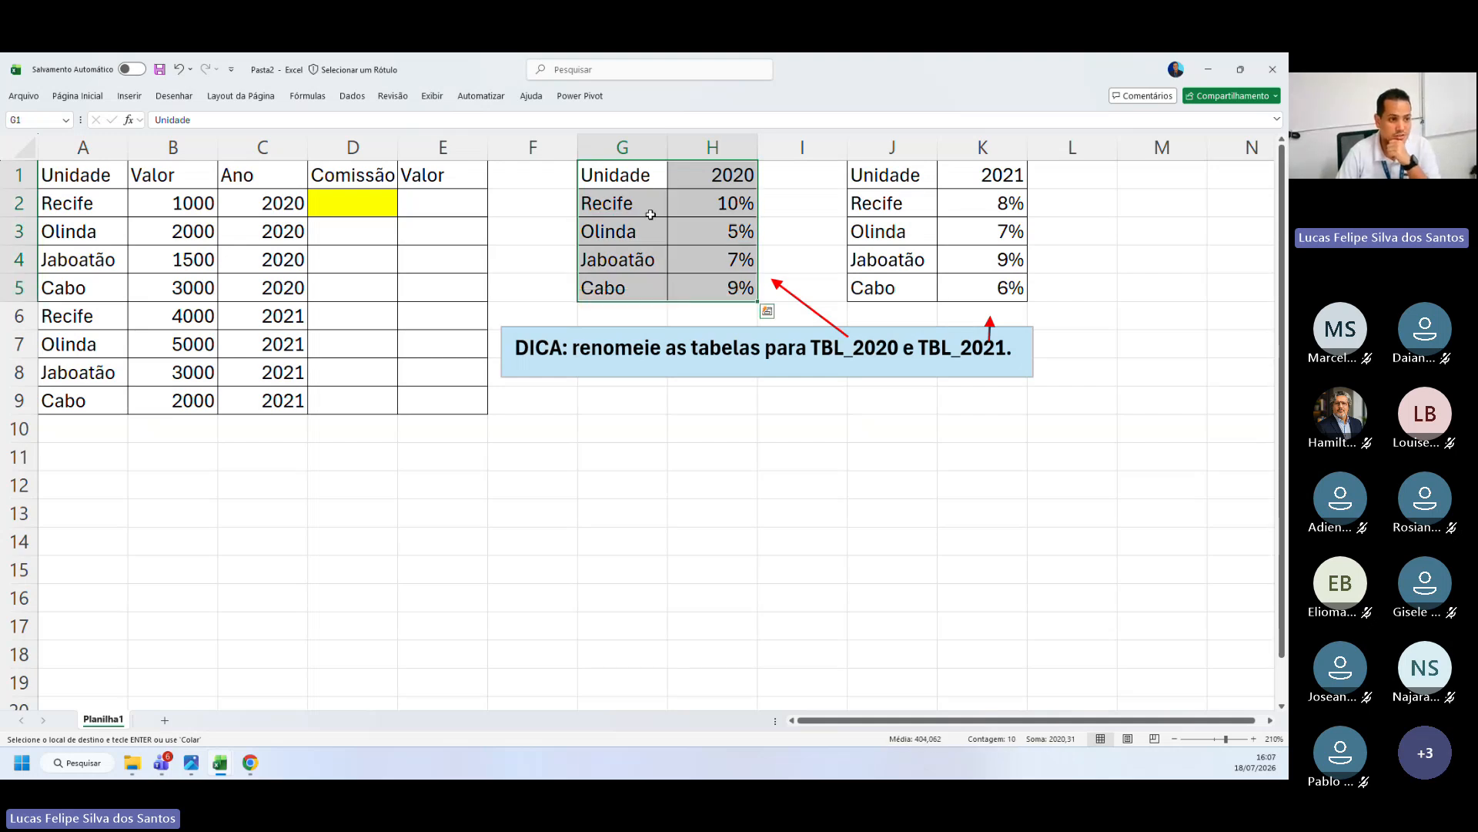
left_click_drag(637, 178, 683, 287)
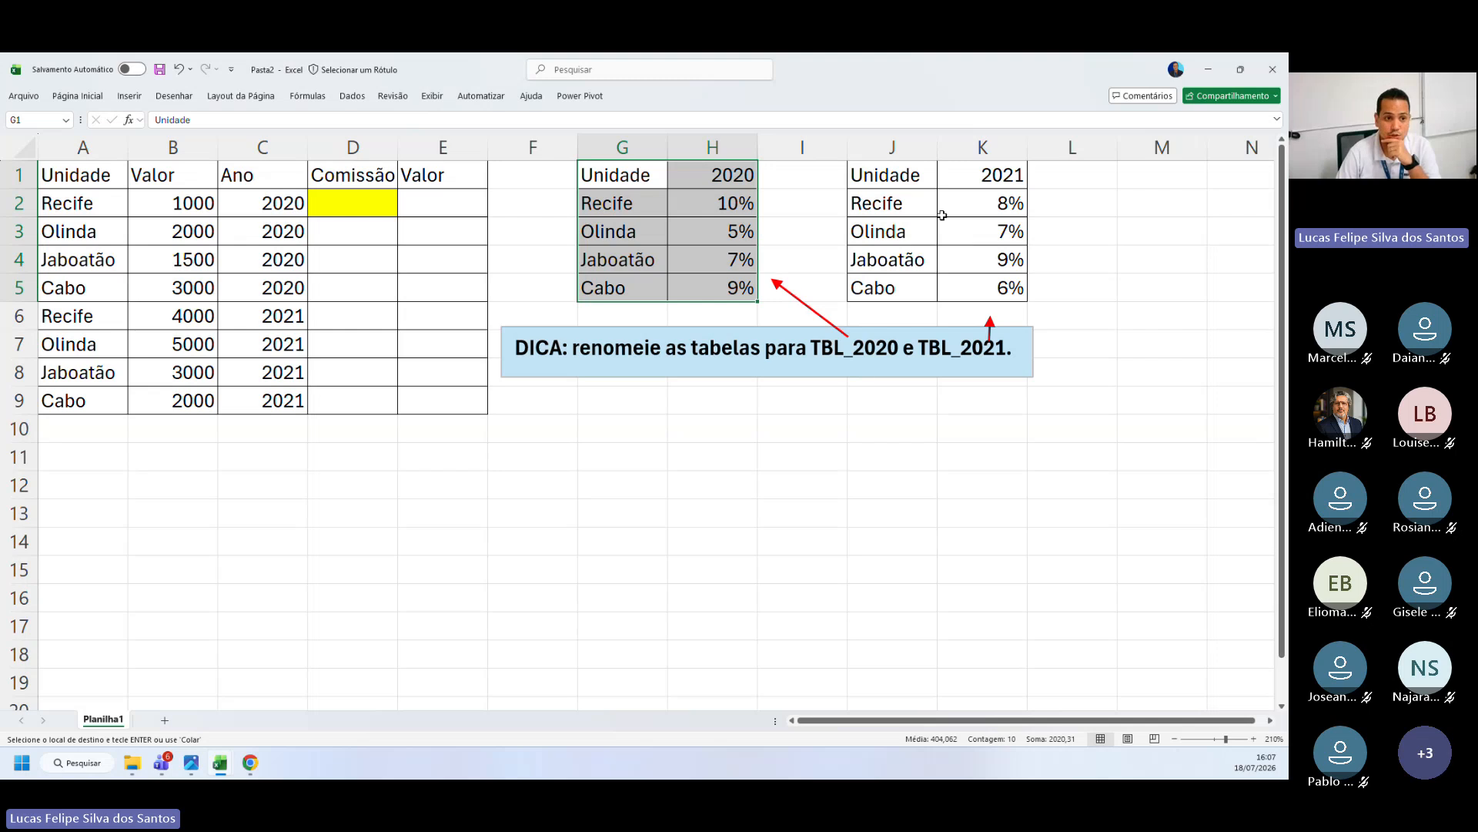
left_click_drag(919, 183, 931, 289)
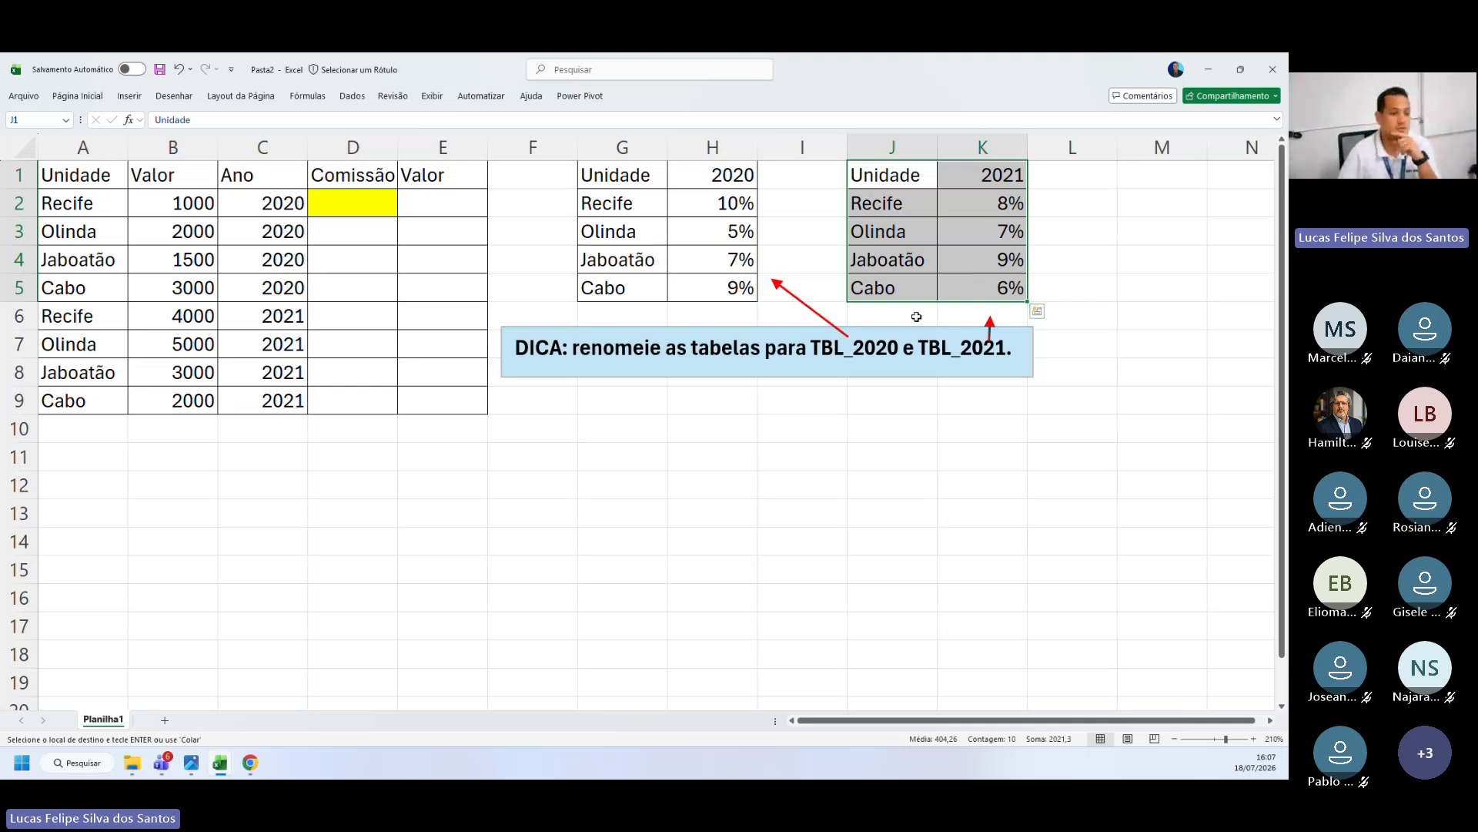
left_click(608, 265)
key("Right")
key("Right")
key("Right")
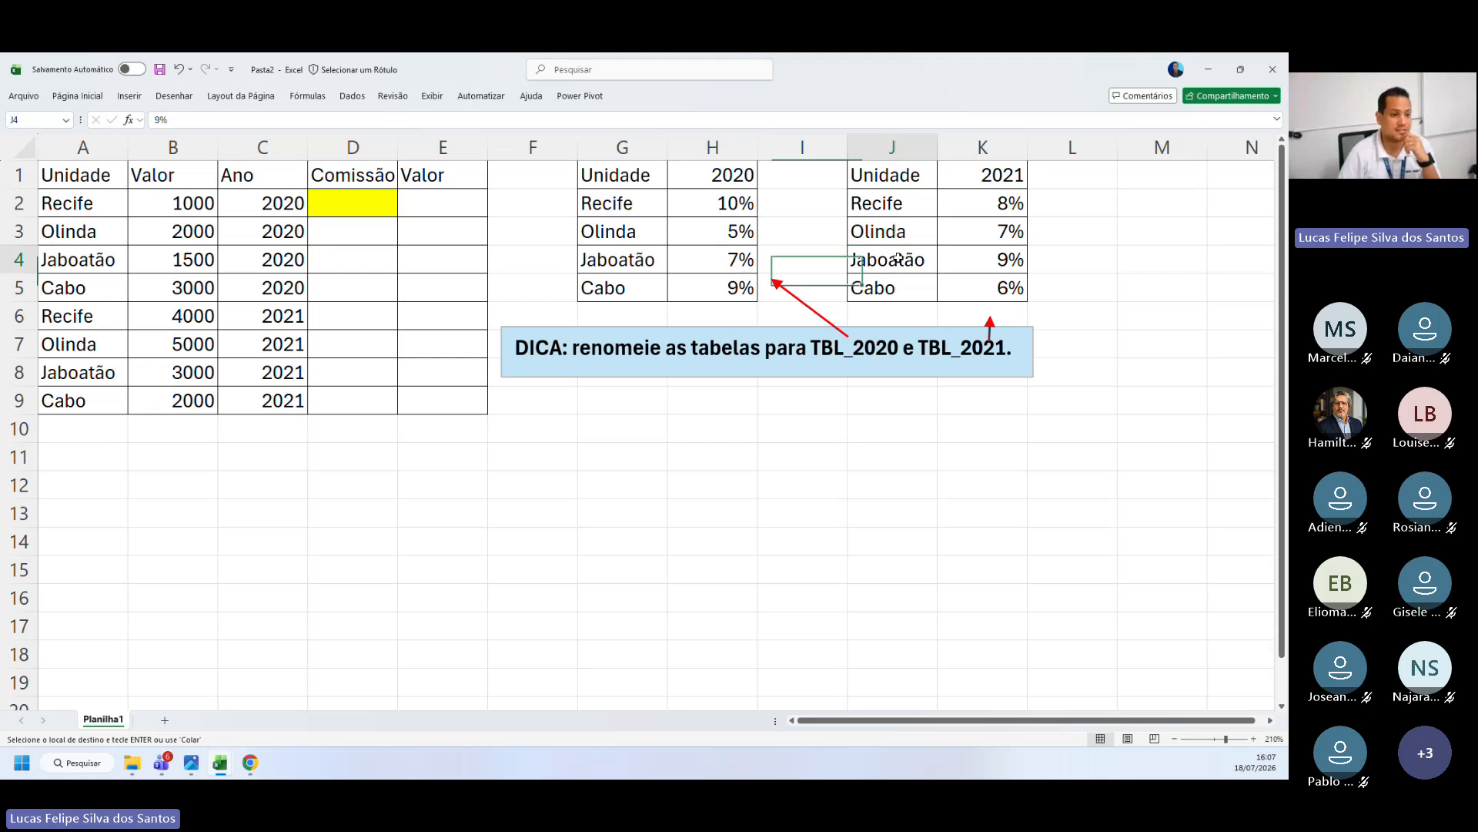
left_click(1001, 262)
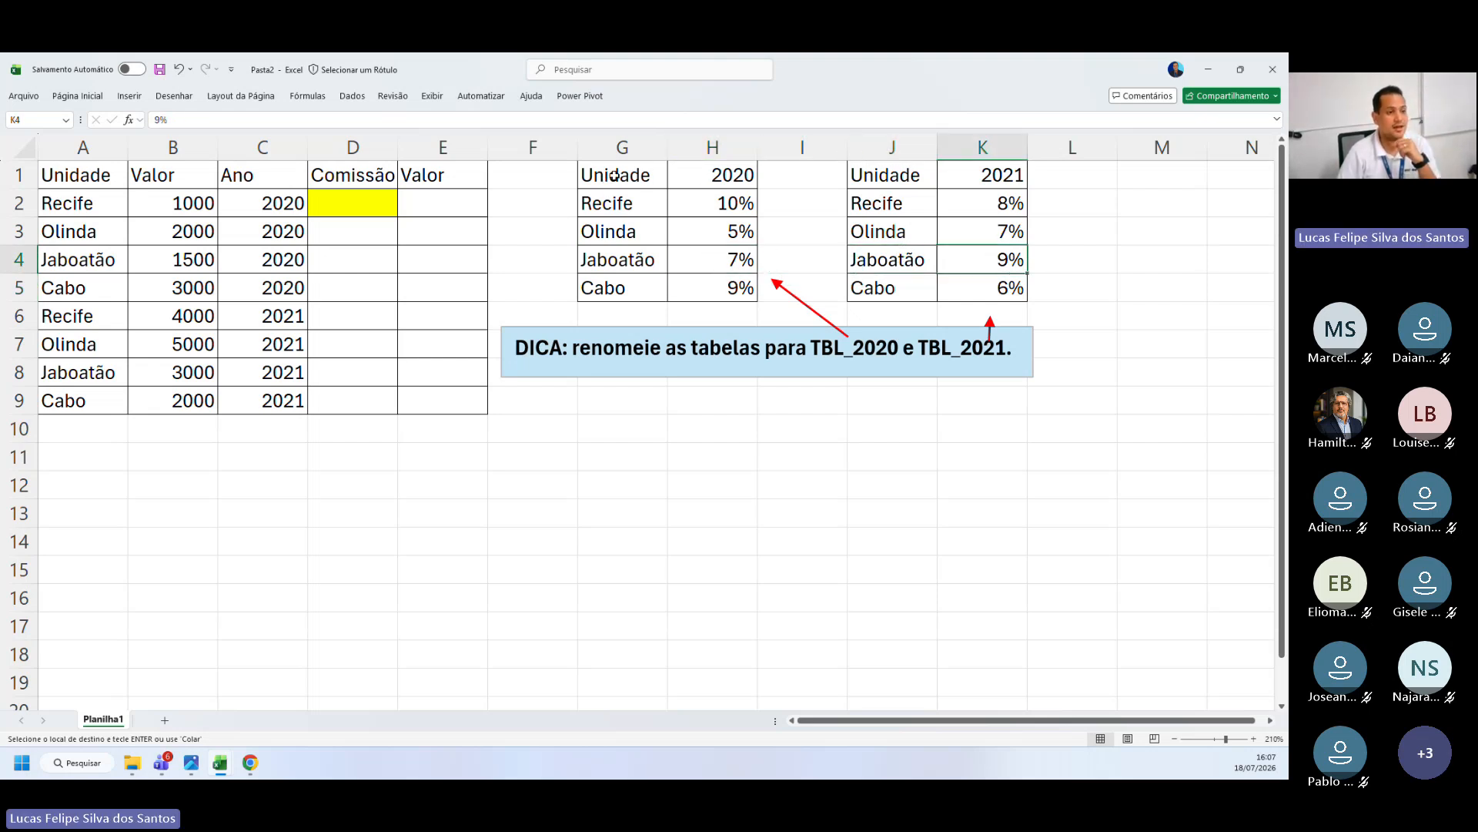
left_click_drag(608, 180, 735, 291)
left_click(879, 188)
left_click_drag(879, 188, 963, 290)
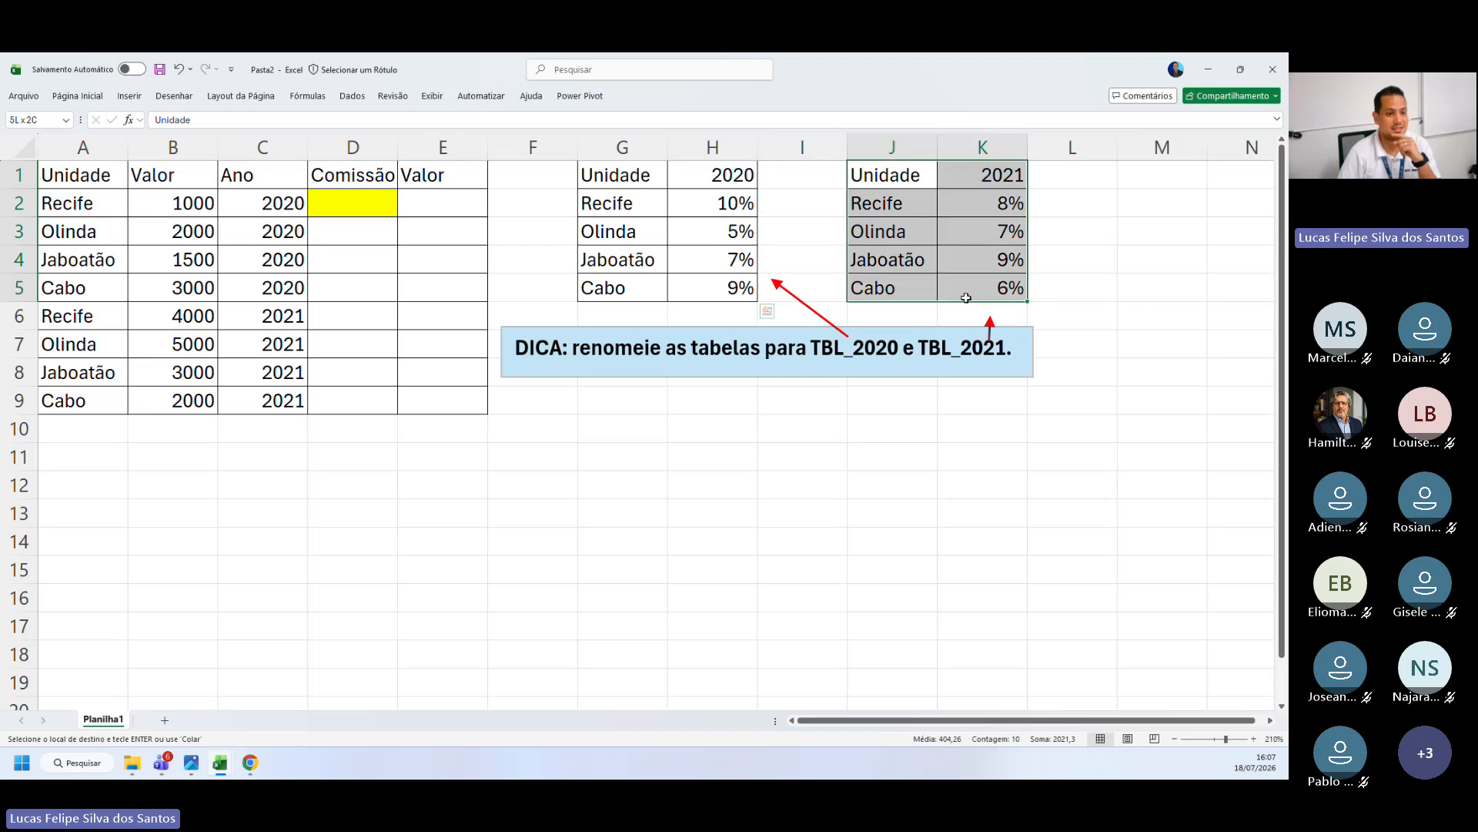
left_click_drag(619, 177, 713, 286)
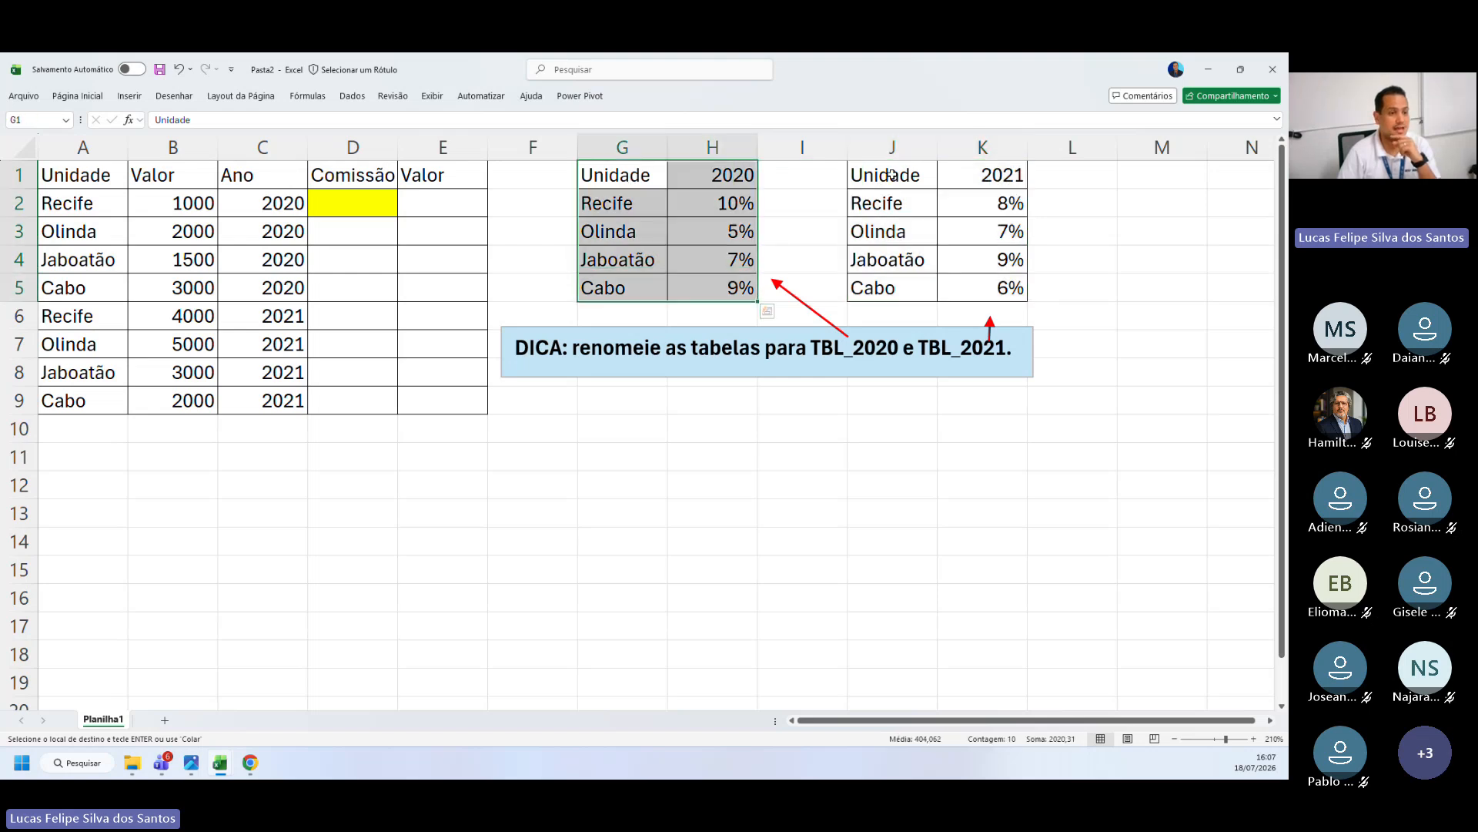
left_click_drag(879, 181, 994, 262)
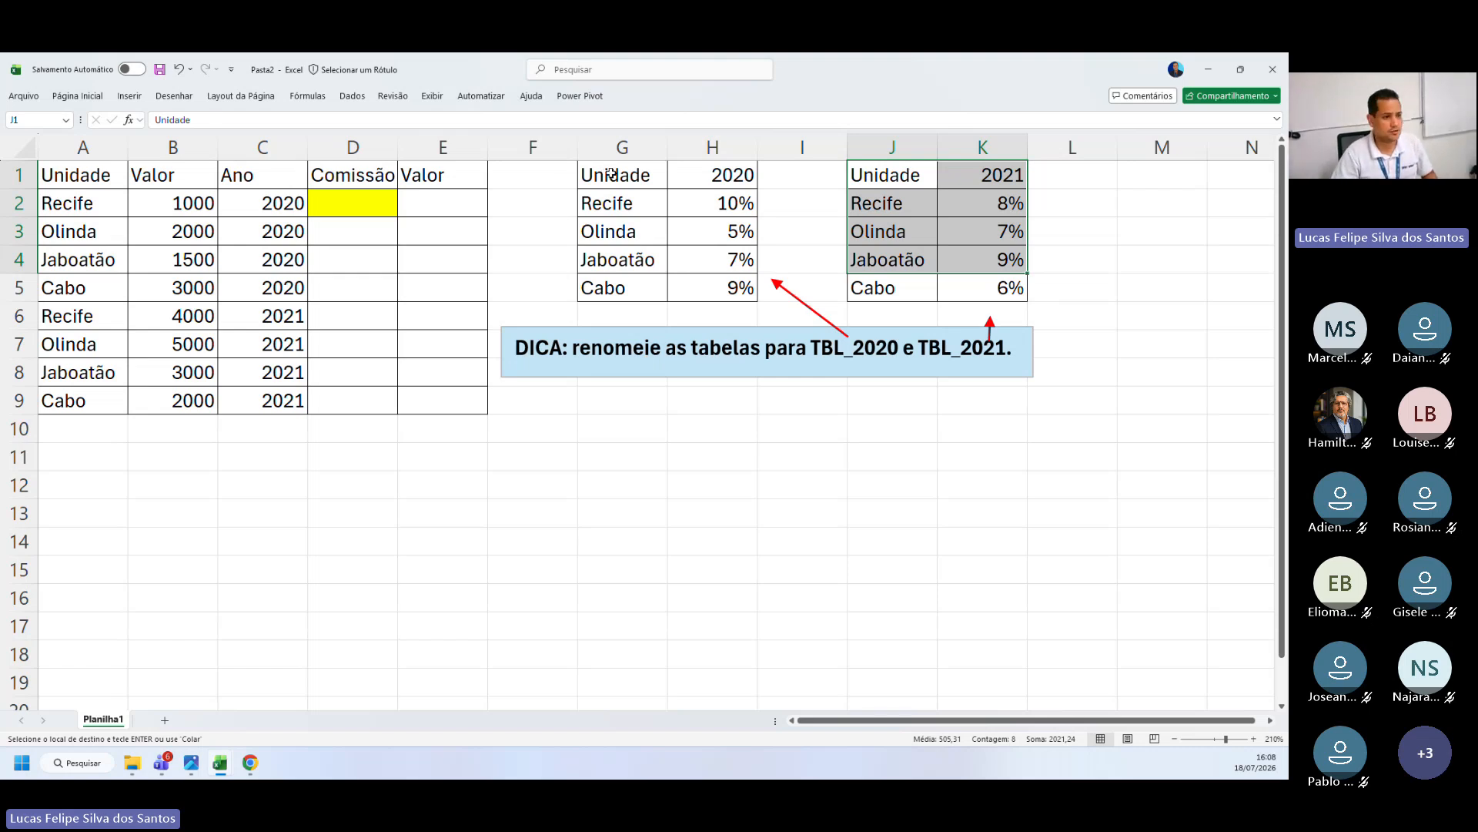
left_click_drag(608, 175, 743, 287)
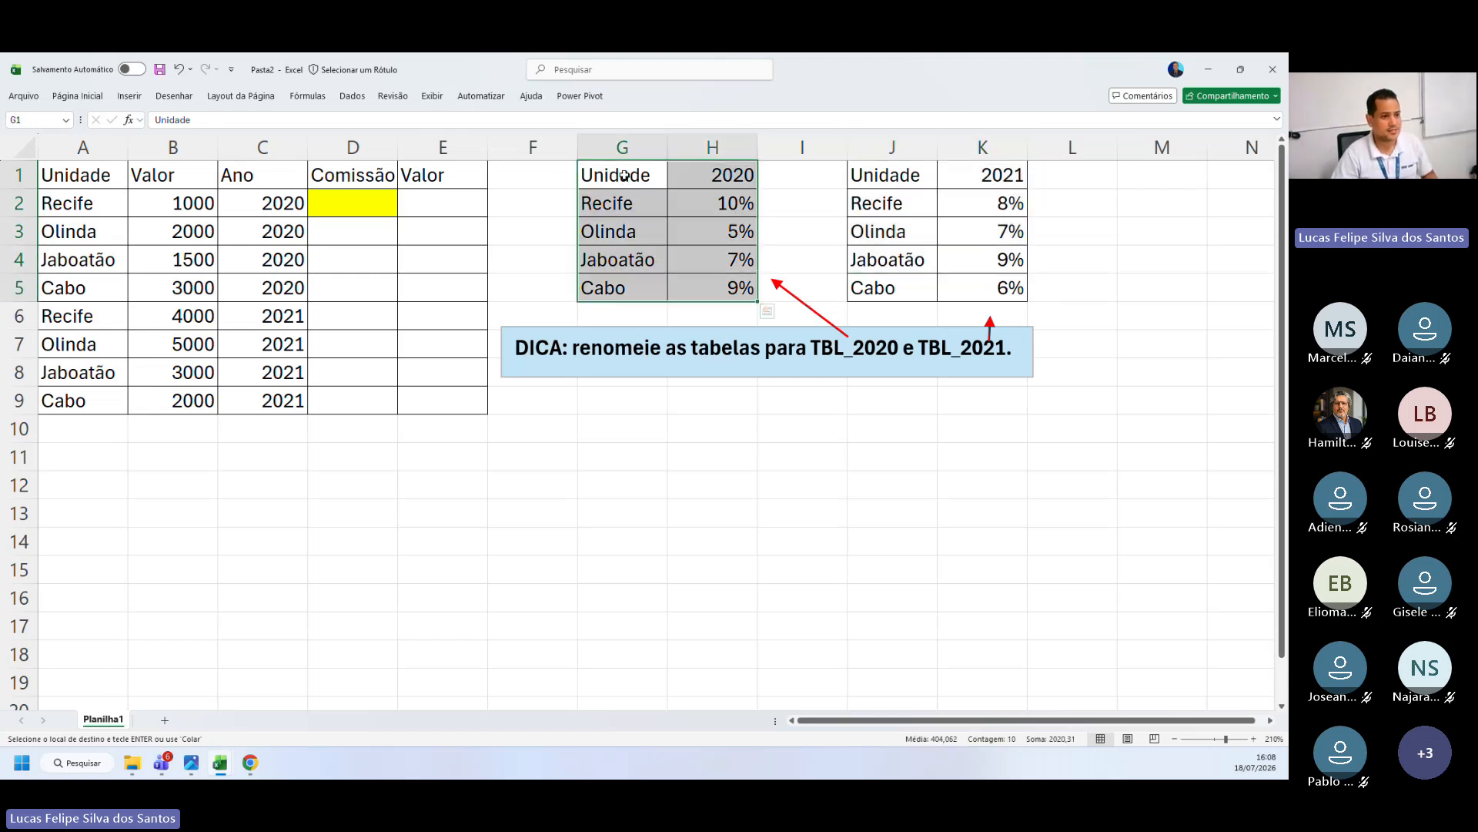
key("ctrl+q")
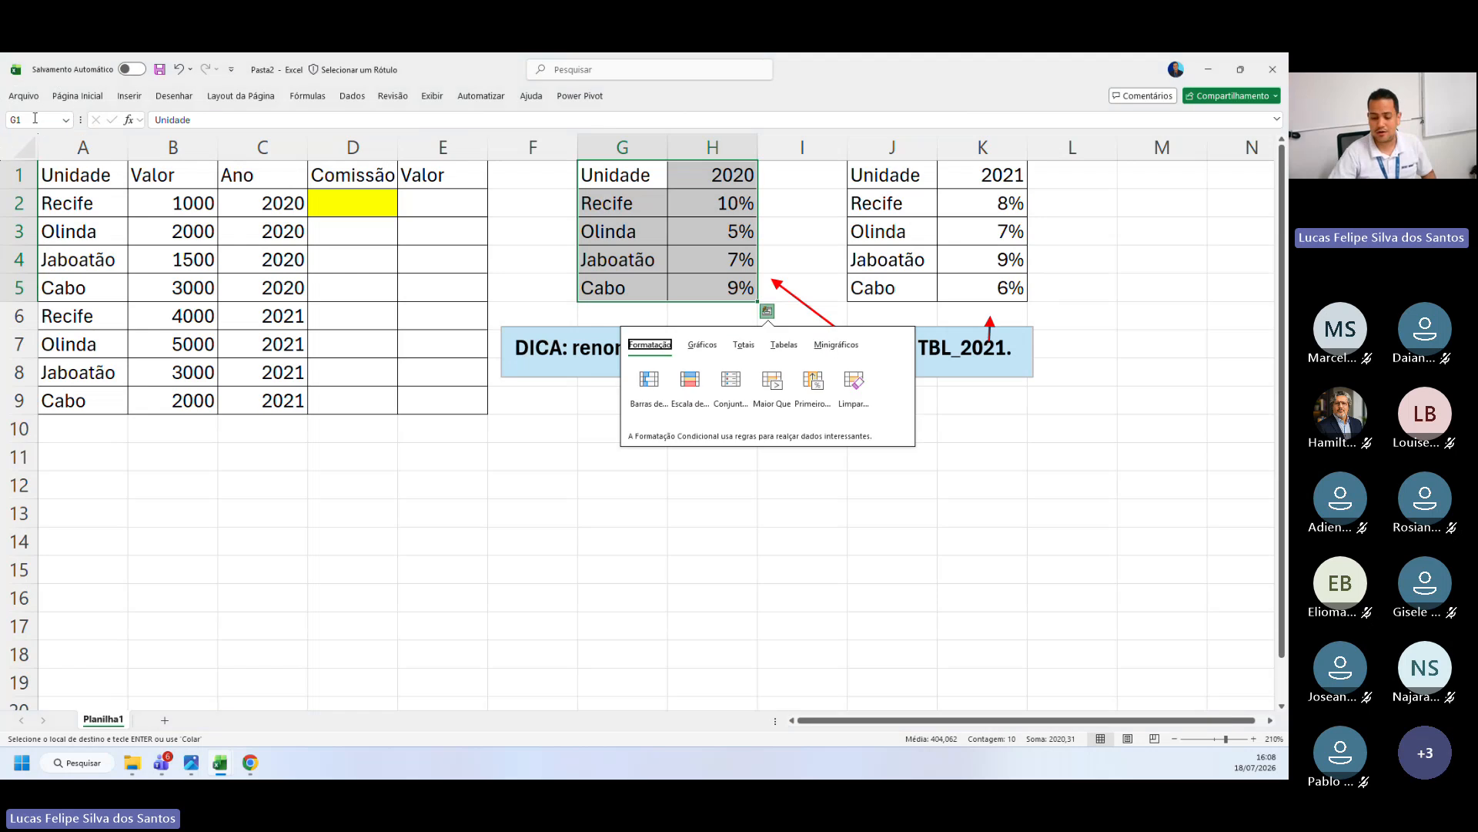
key("ctrl")
key("ctrl")
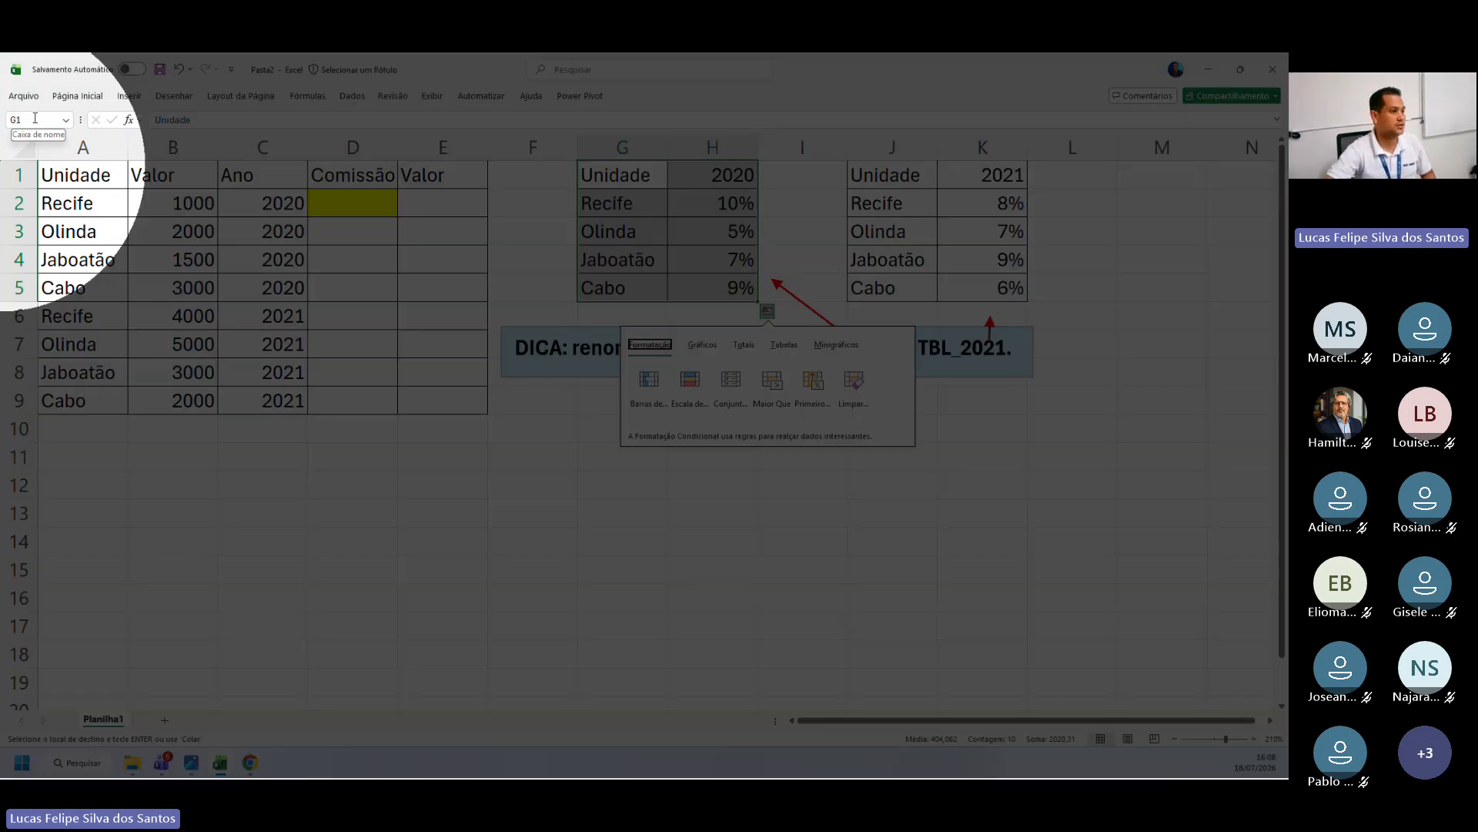
key("ctrl")
key("ctrl")
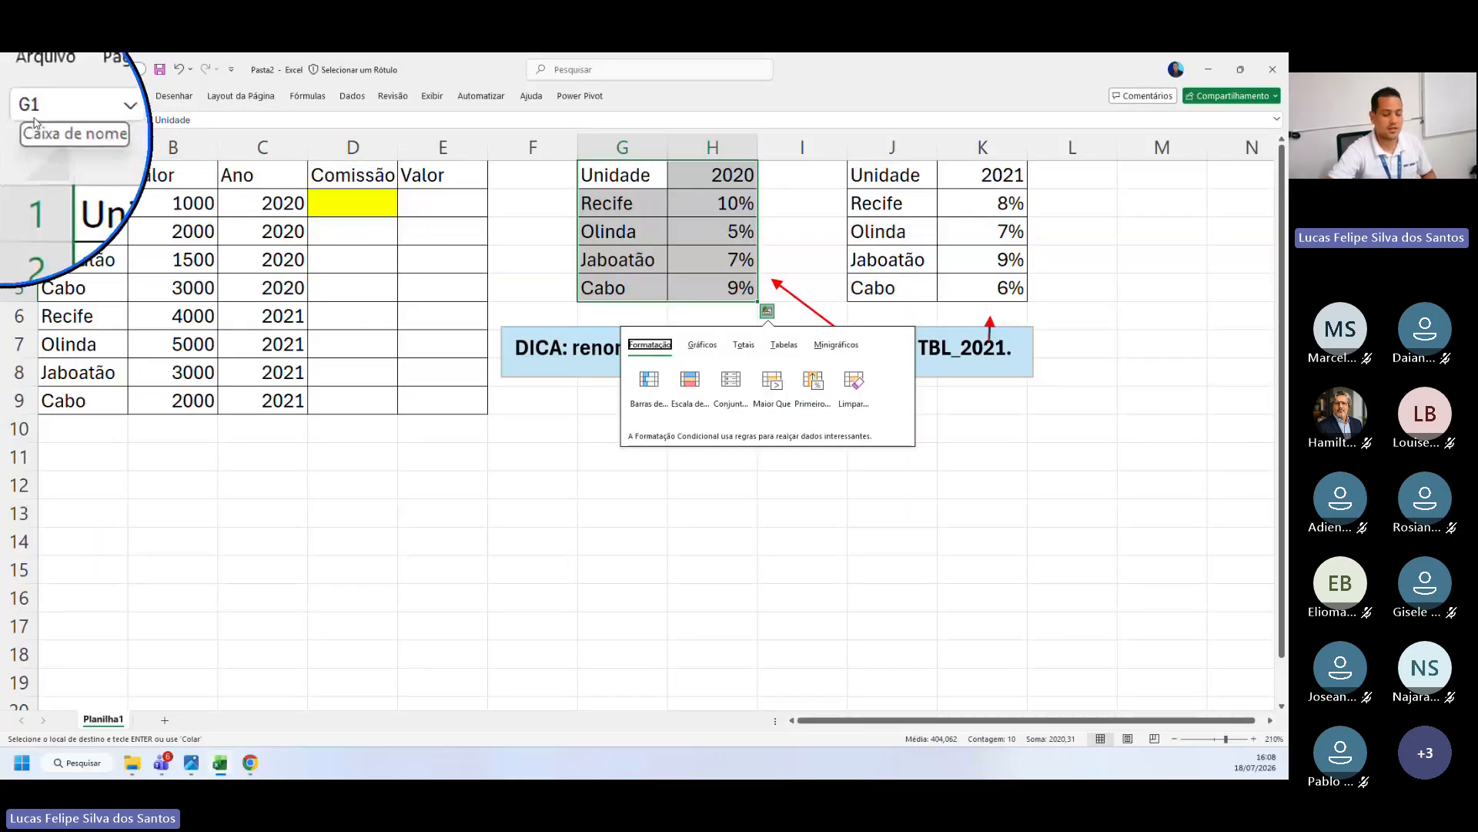
key("Escape")
key("Escape")
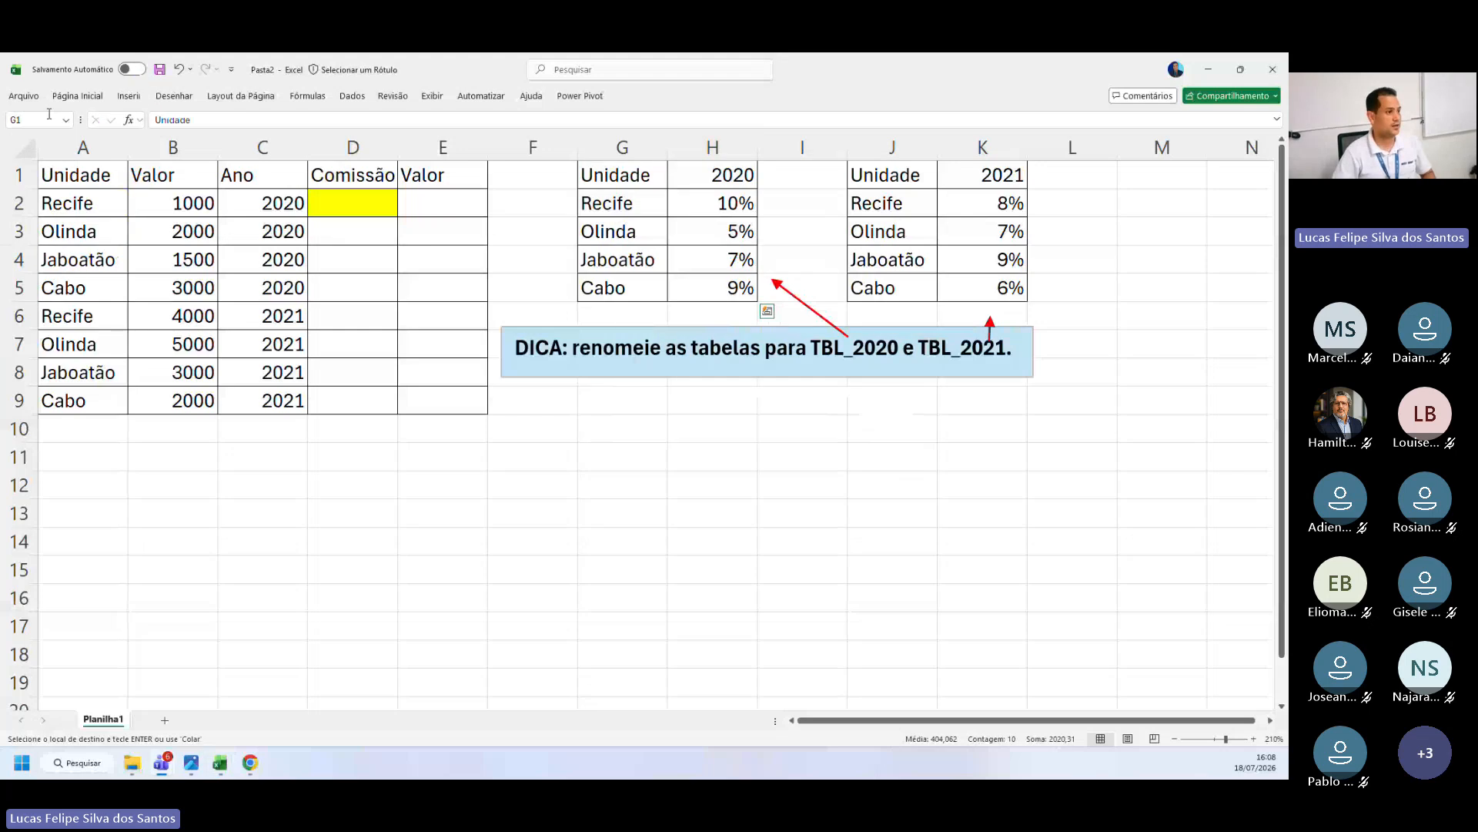
Step: Name the 2020 commission table in G1:H5 TBL_2020 and reselect the range to check its name
left_click(36, 120)
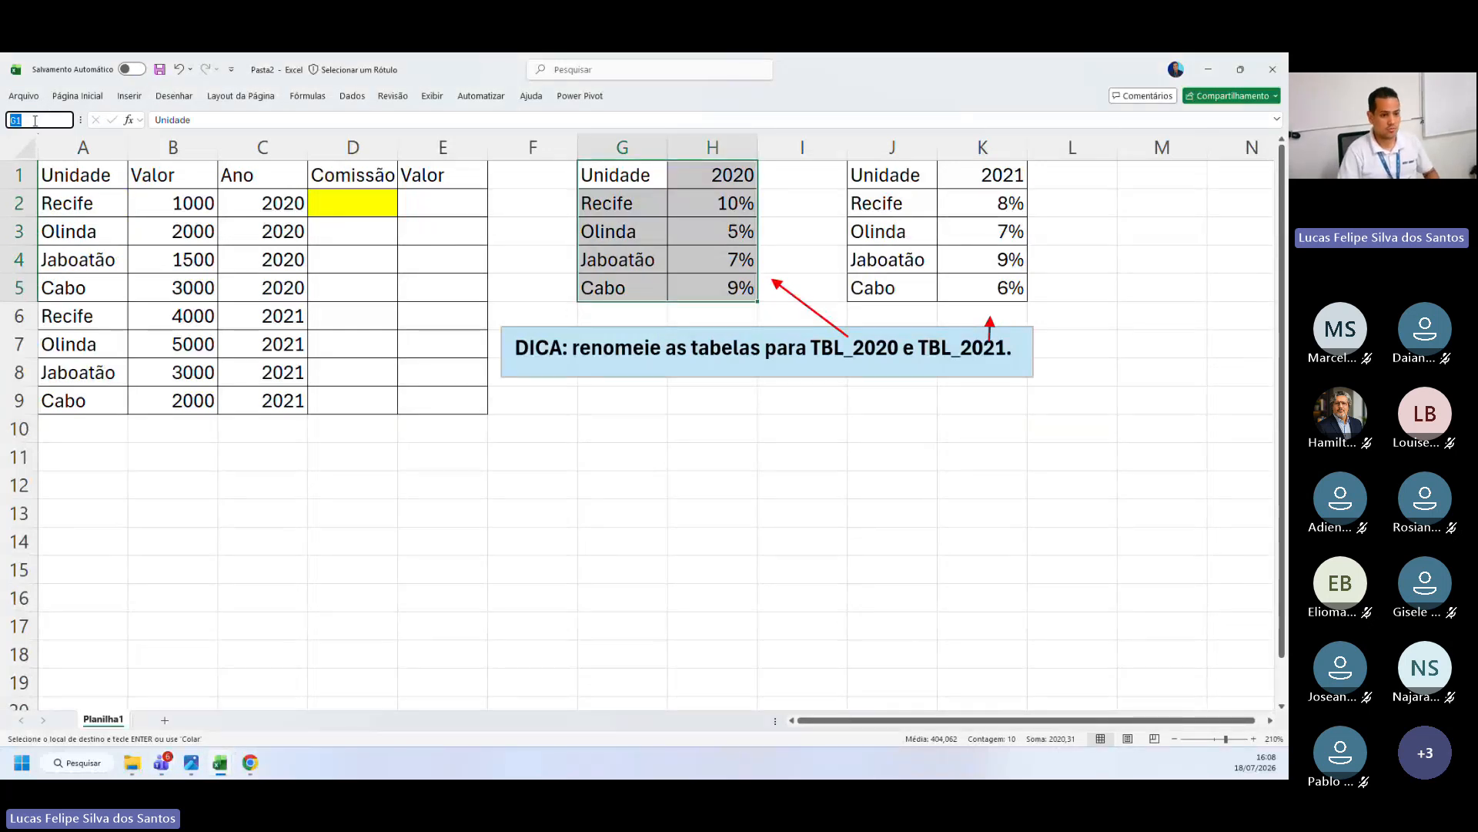
key("BackSpace")
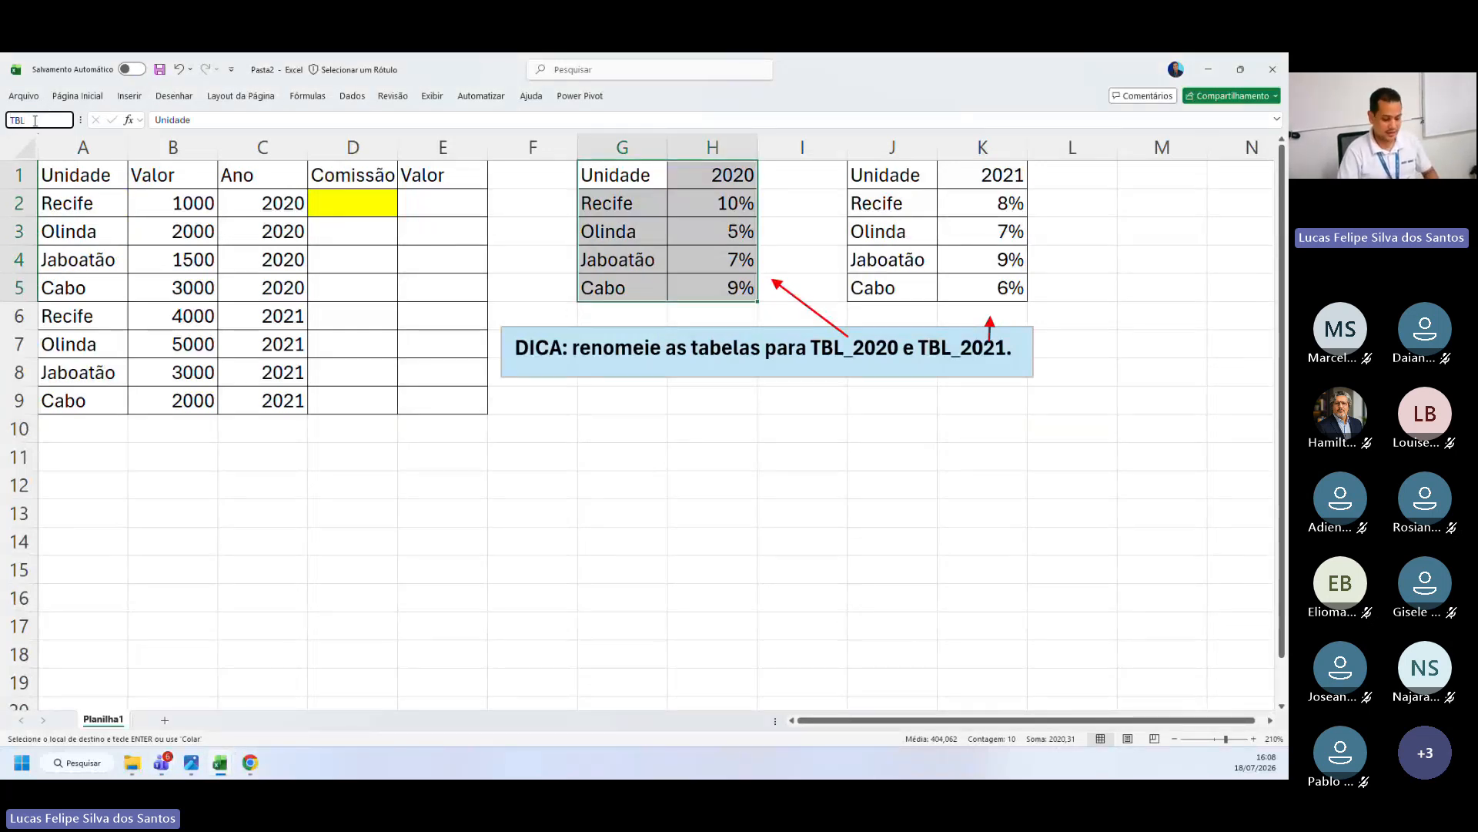
type("TBL_2")
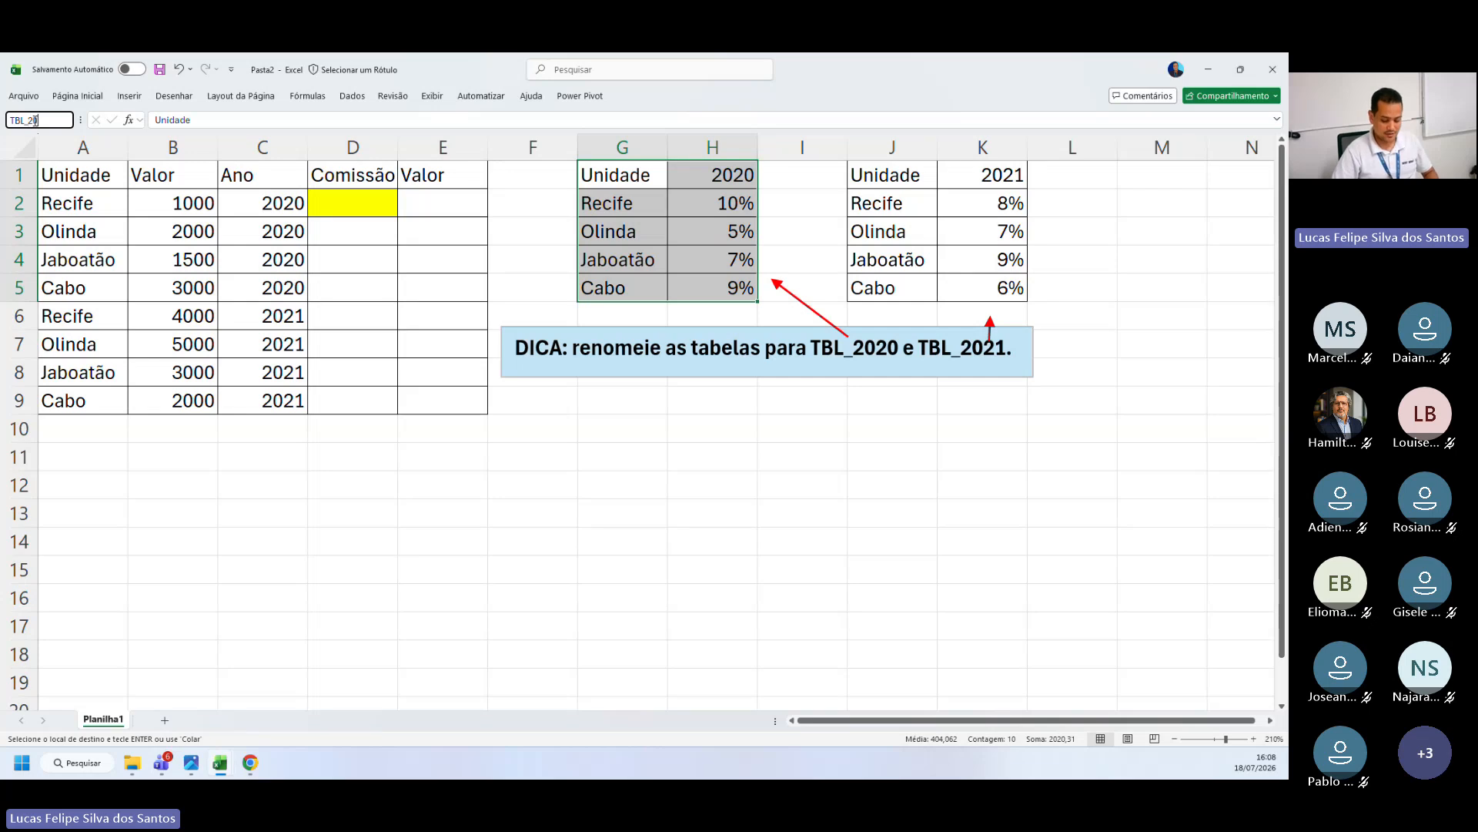
type("020")
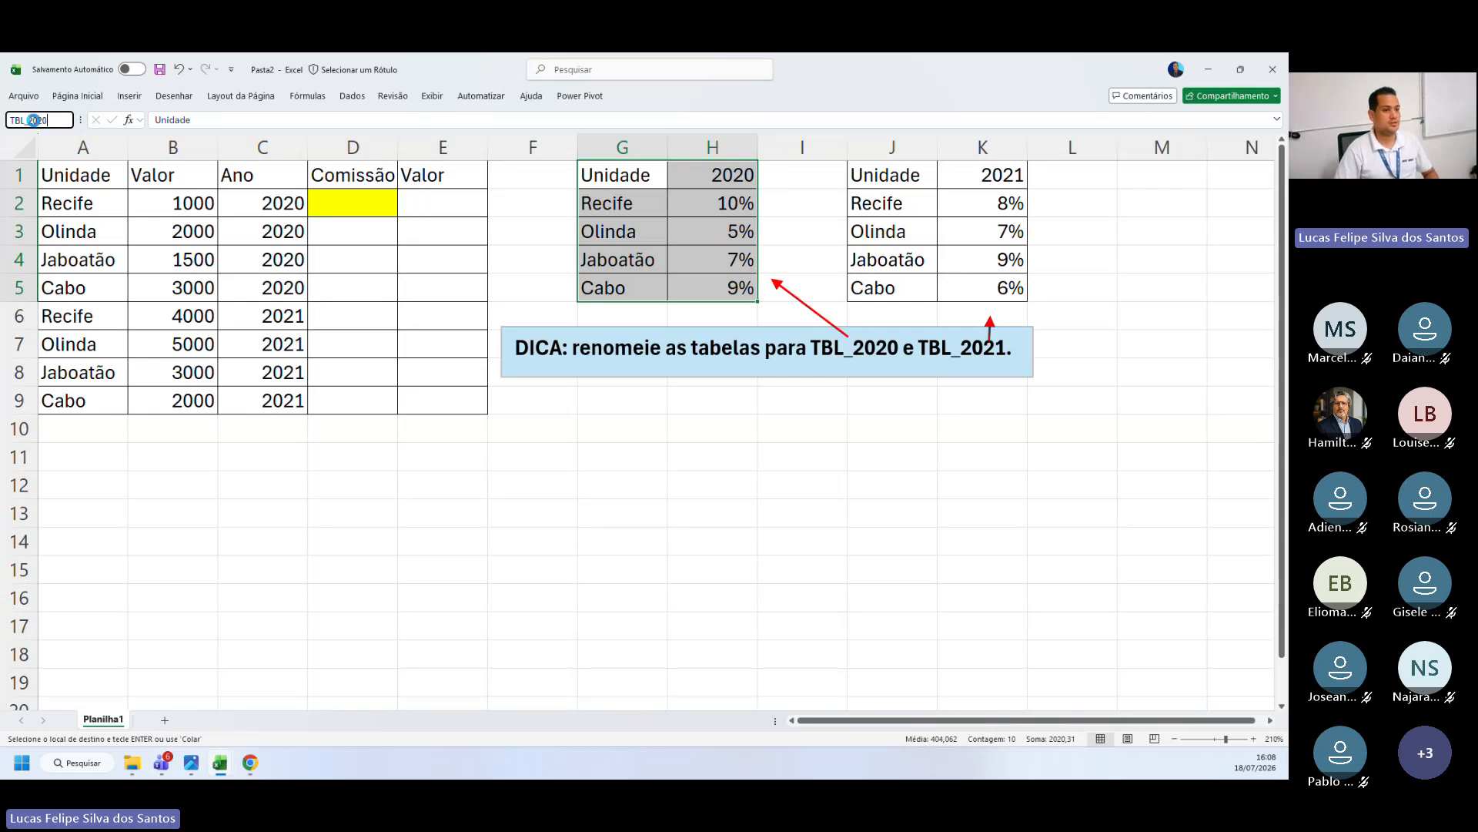
key("Return")
left_click(598, 177)
mouse_move(598, 177)
left_mouse_down()
mouse_move(612, 219)
mouse_move(687, 287)
left_mouse_up()
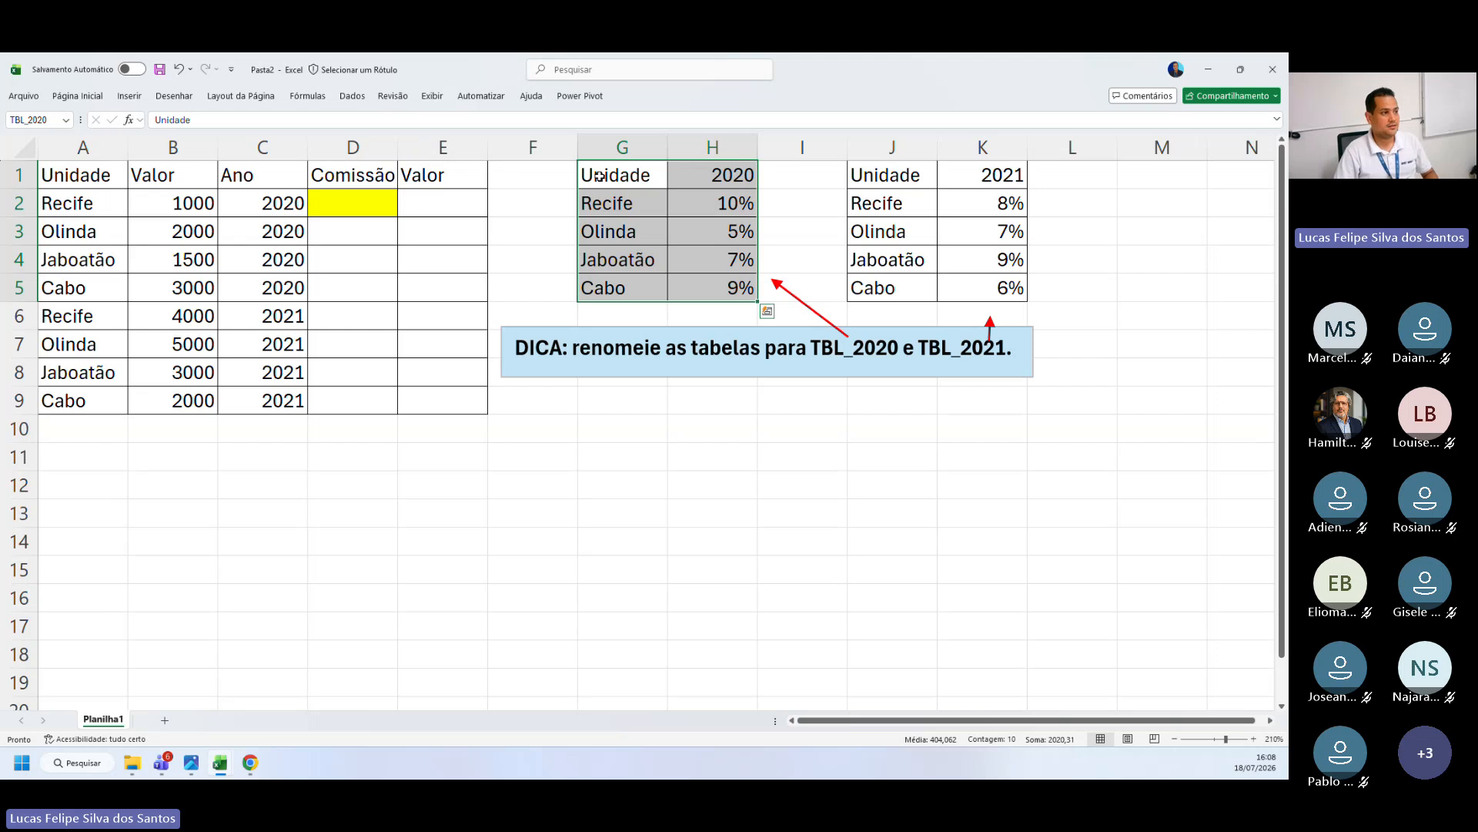
left_click_drag(599, 176, 694, 292)
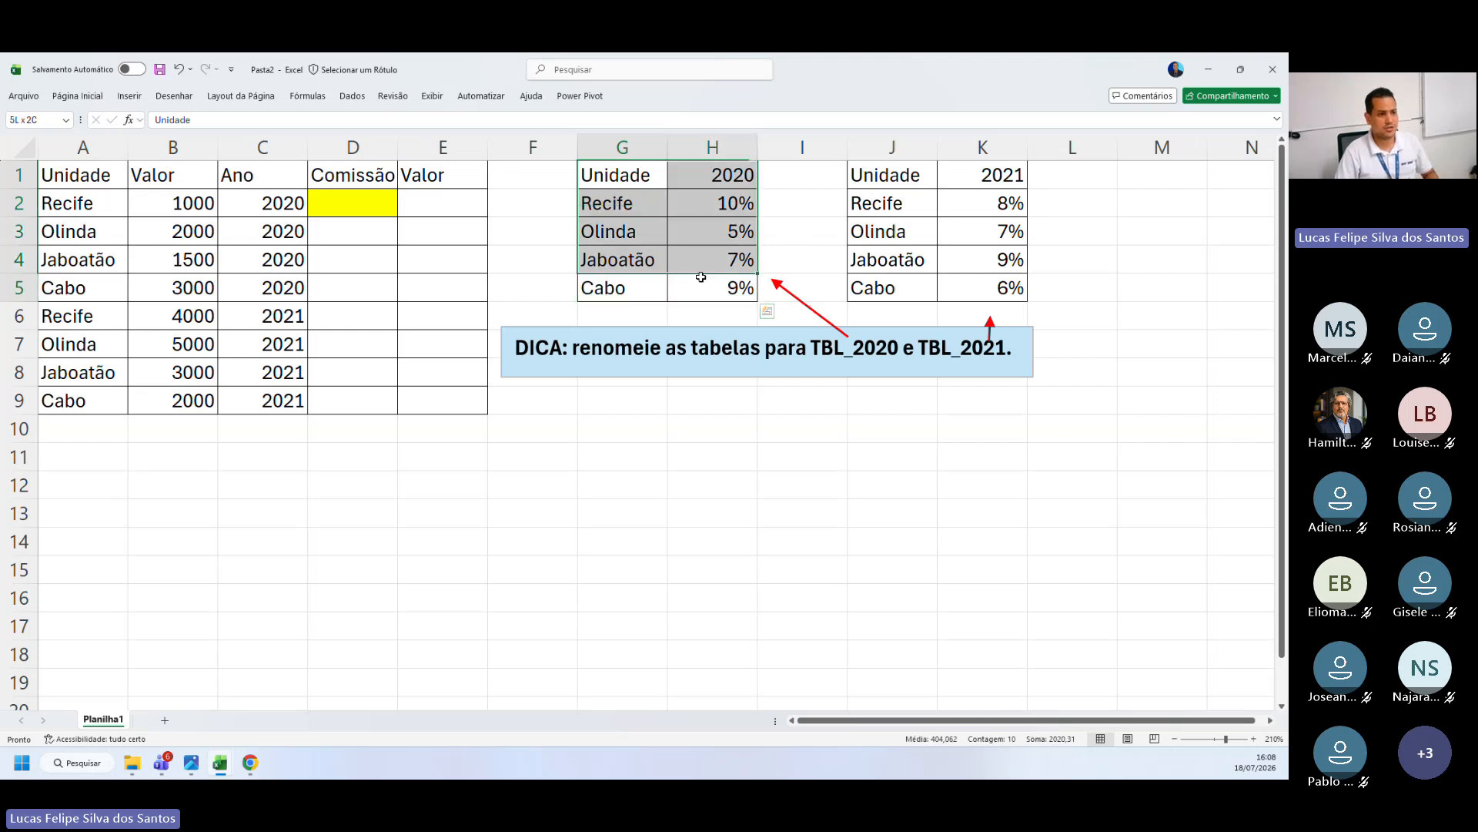
Step: Name the 2021 commission table in J1:K5 TBL_2021
left_click(930, 236)
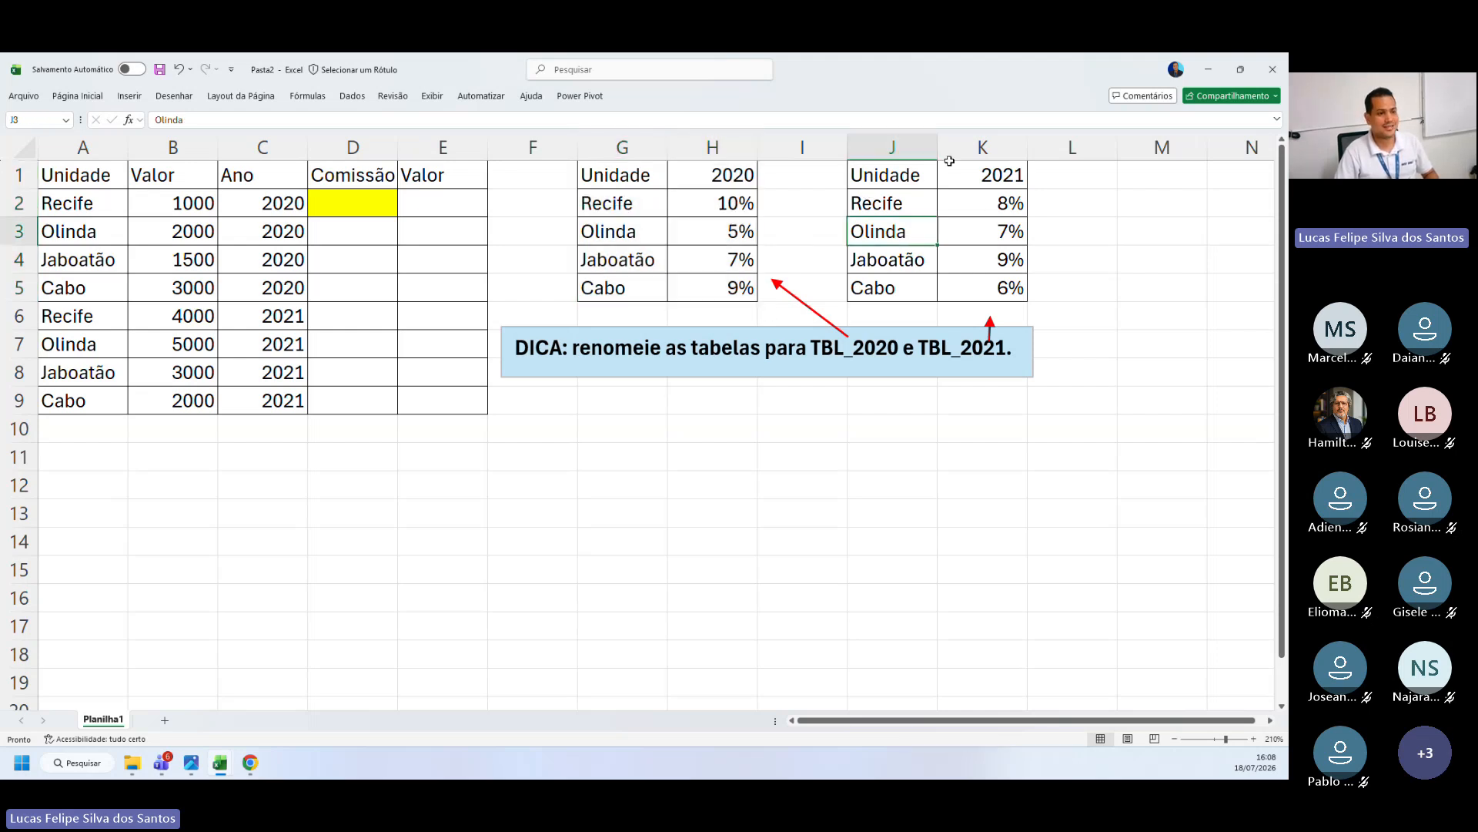
left_click_drag(904, 174, 994, 289)
left_click(21, 120)
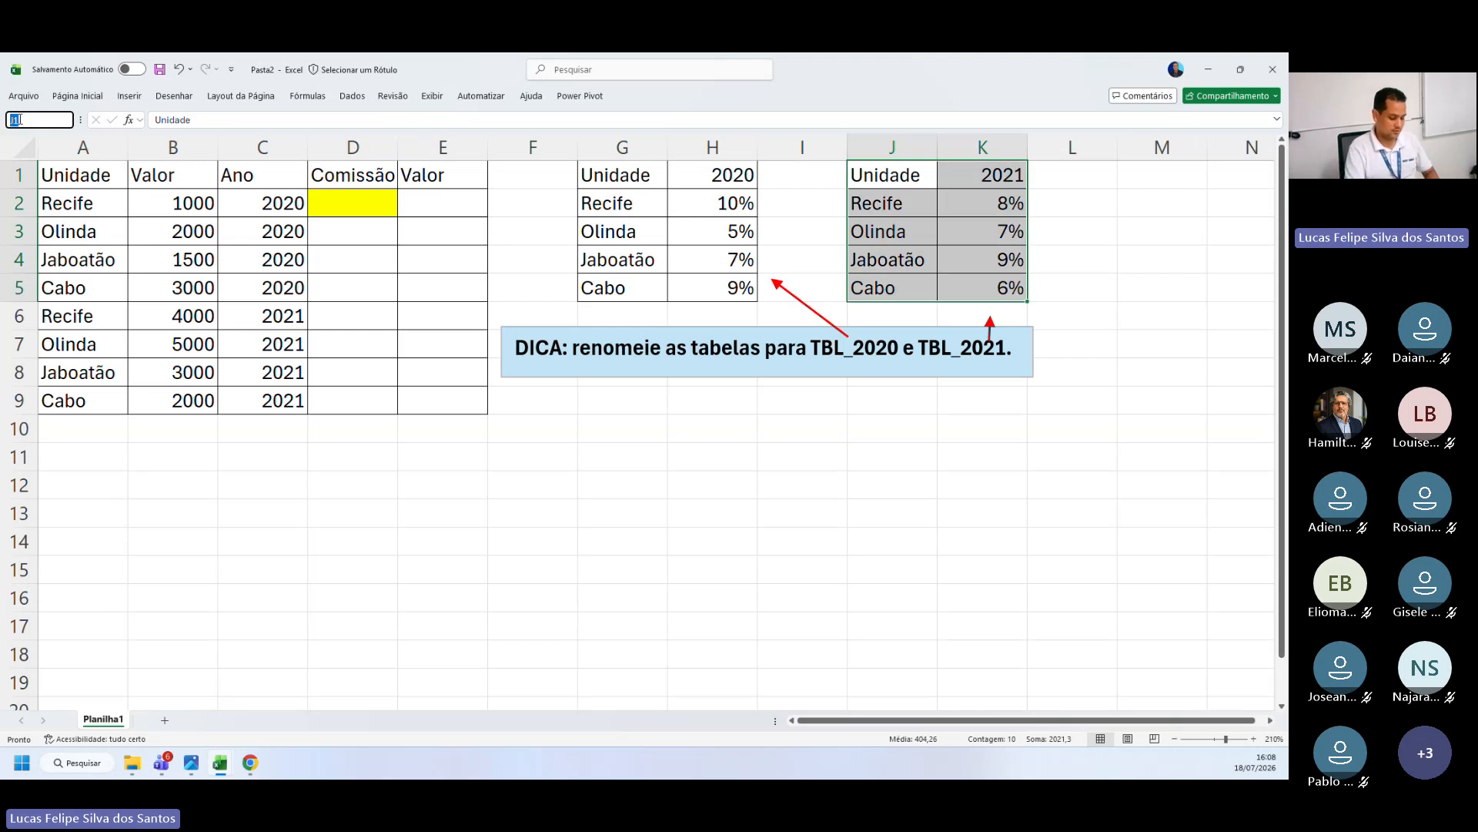
type("TBL")
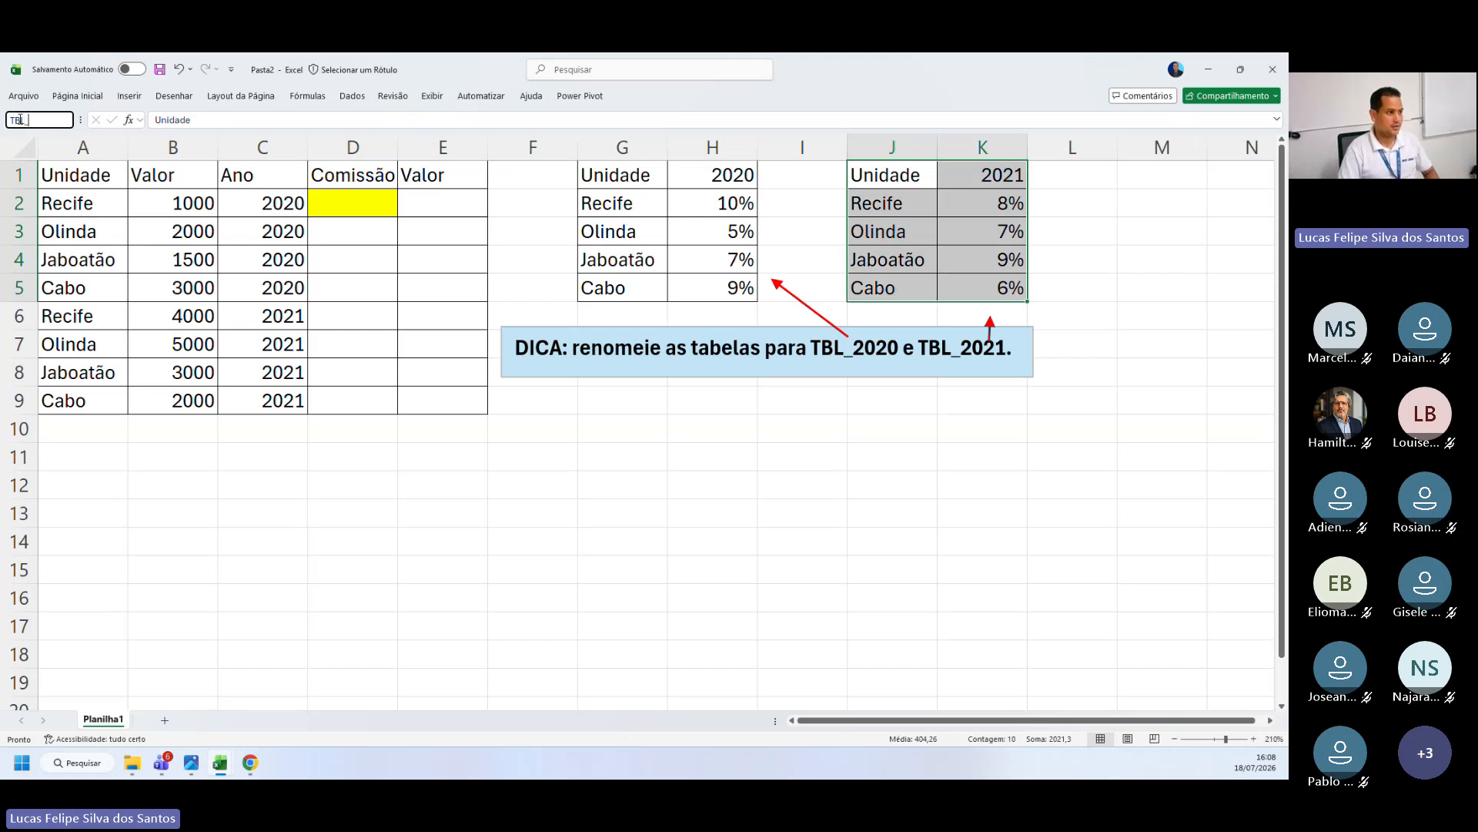
type("_2021")
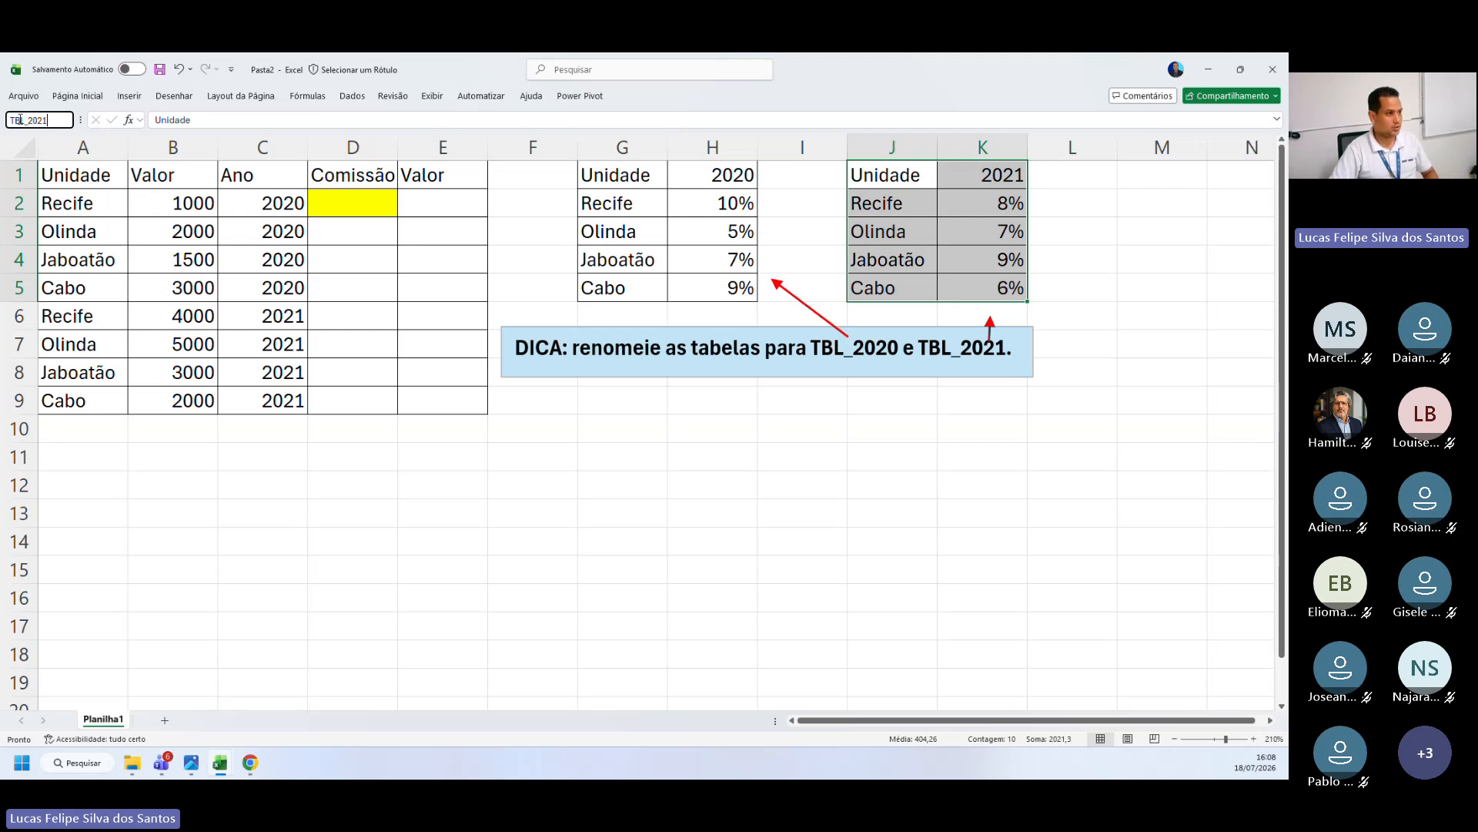
key("Return")
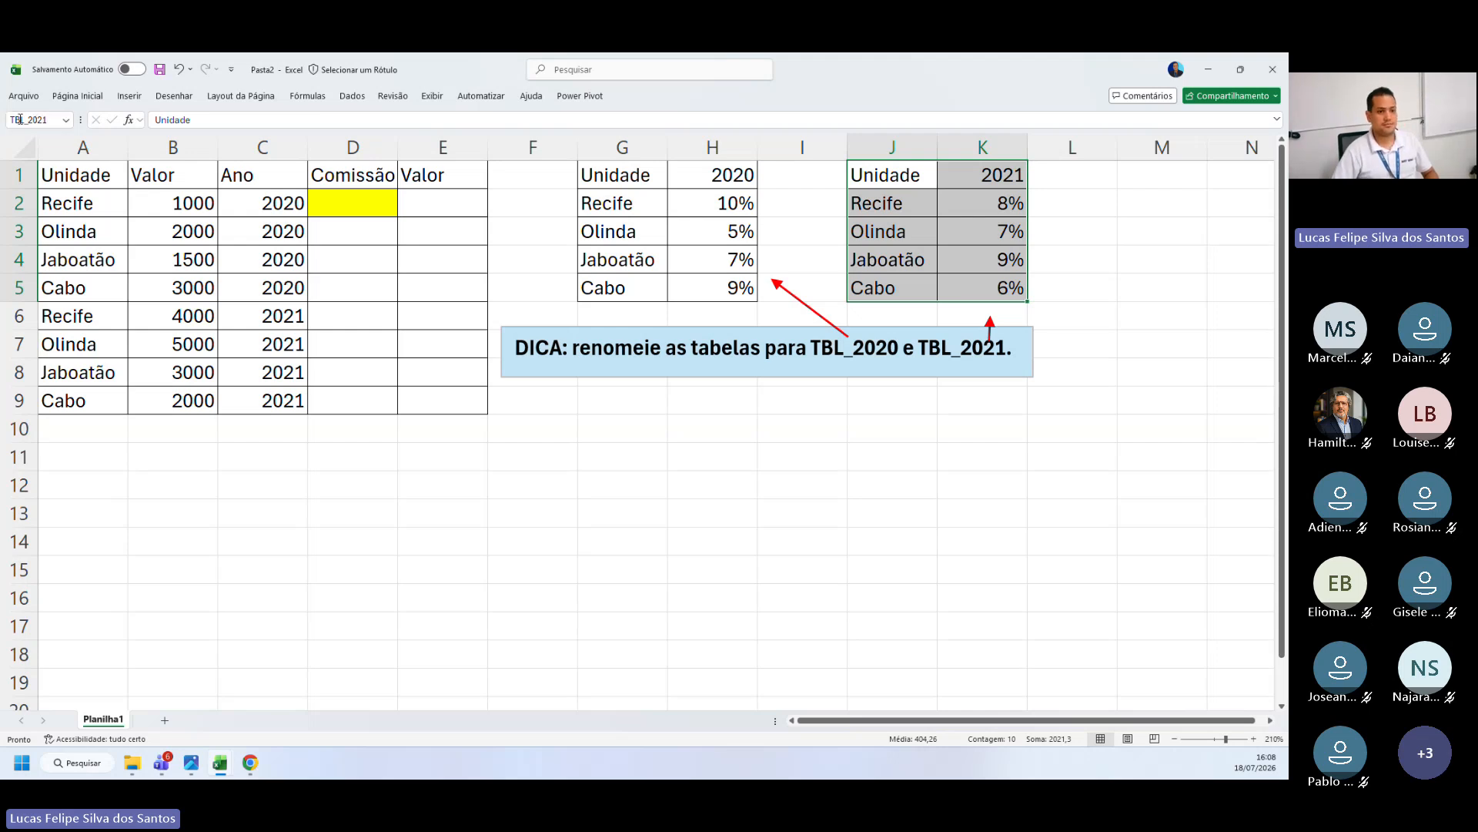
Step: Reselect the 2020 table in G1:H5 and the 2021 table in J1:K5 to check their range names
left_click(690, 593)
left_click_drag(620, 176, 705, 289)
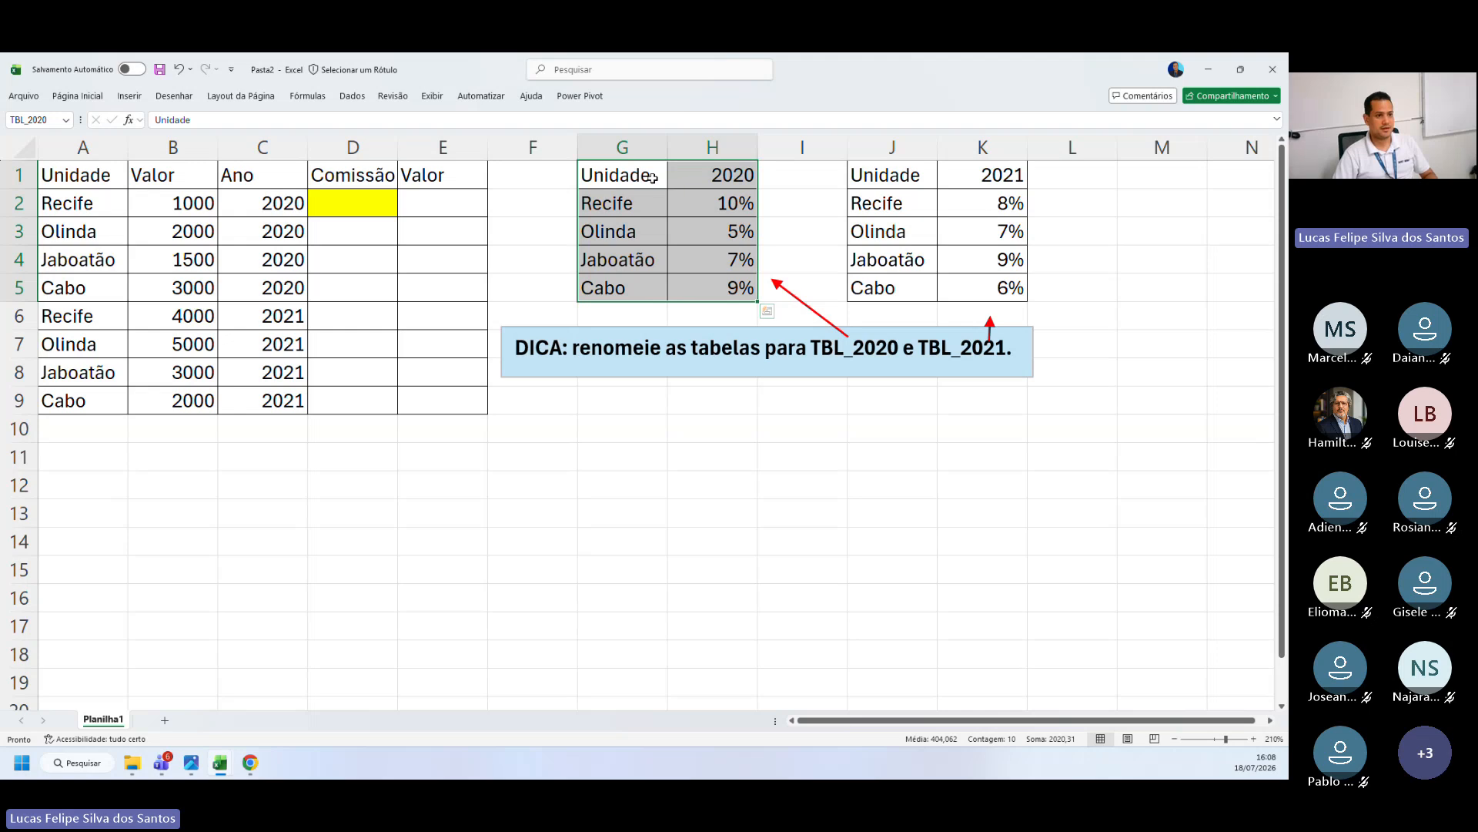
left_click_drag(653, 178, 707, 279)
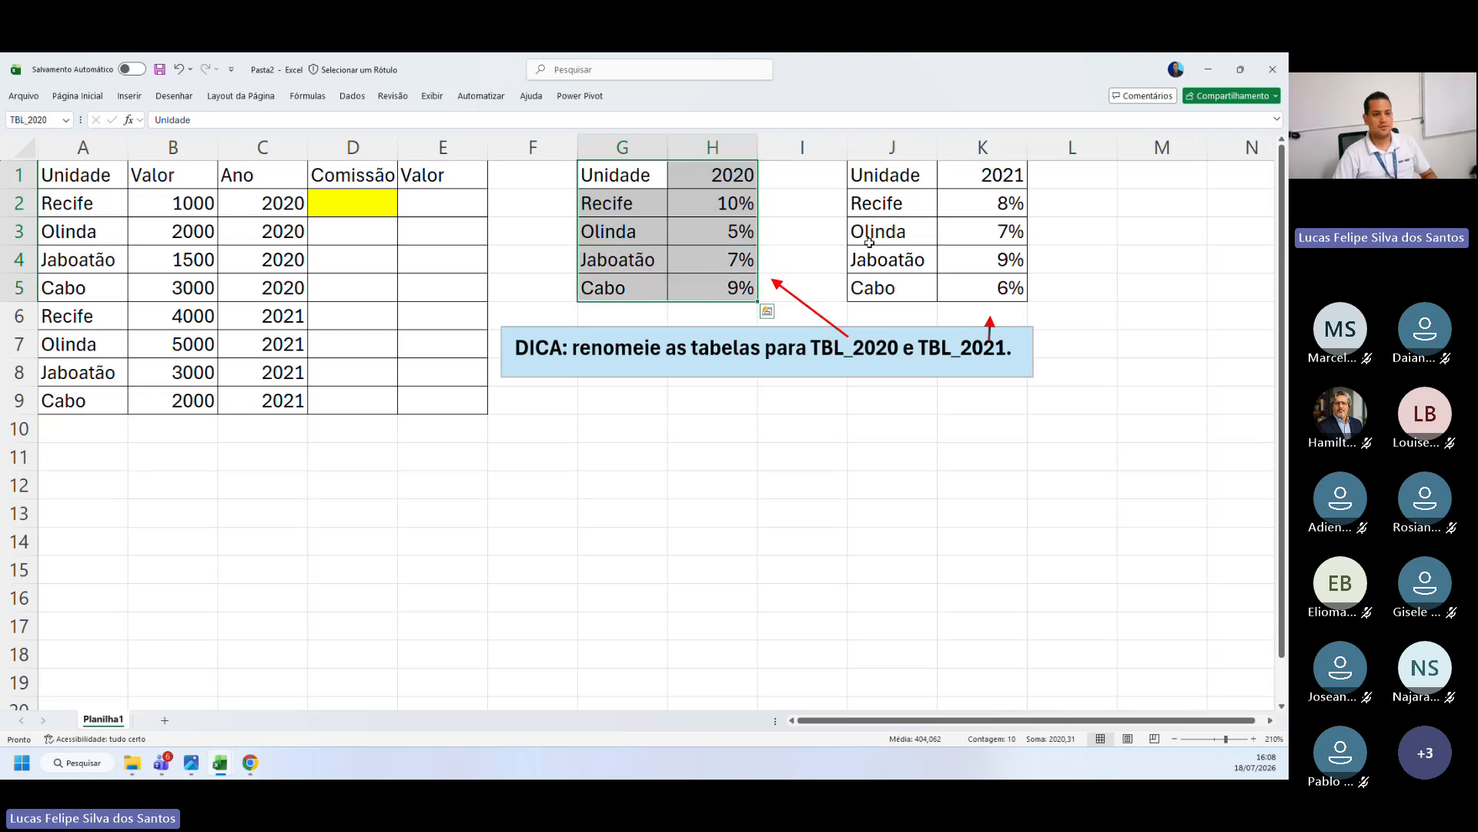
left_click_drag(891, 178, 971, 281)
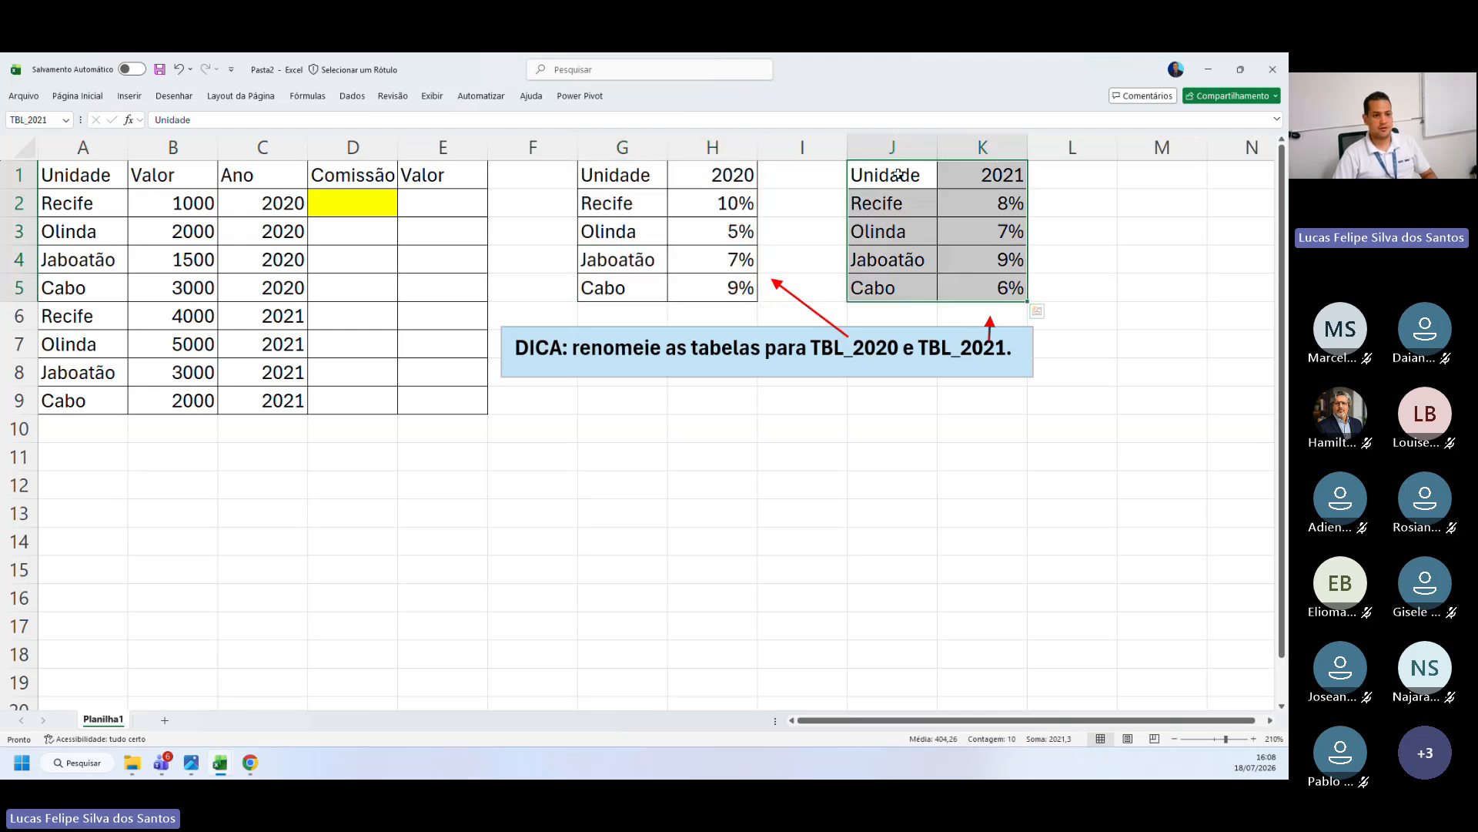
left_click_drag(897, 175, 971, 283)
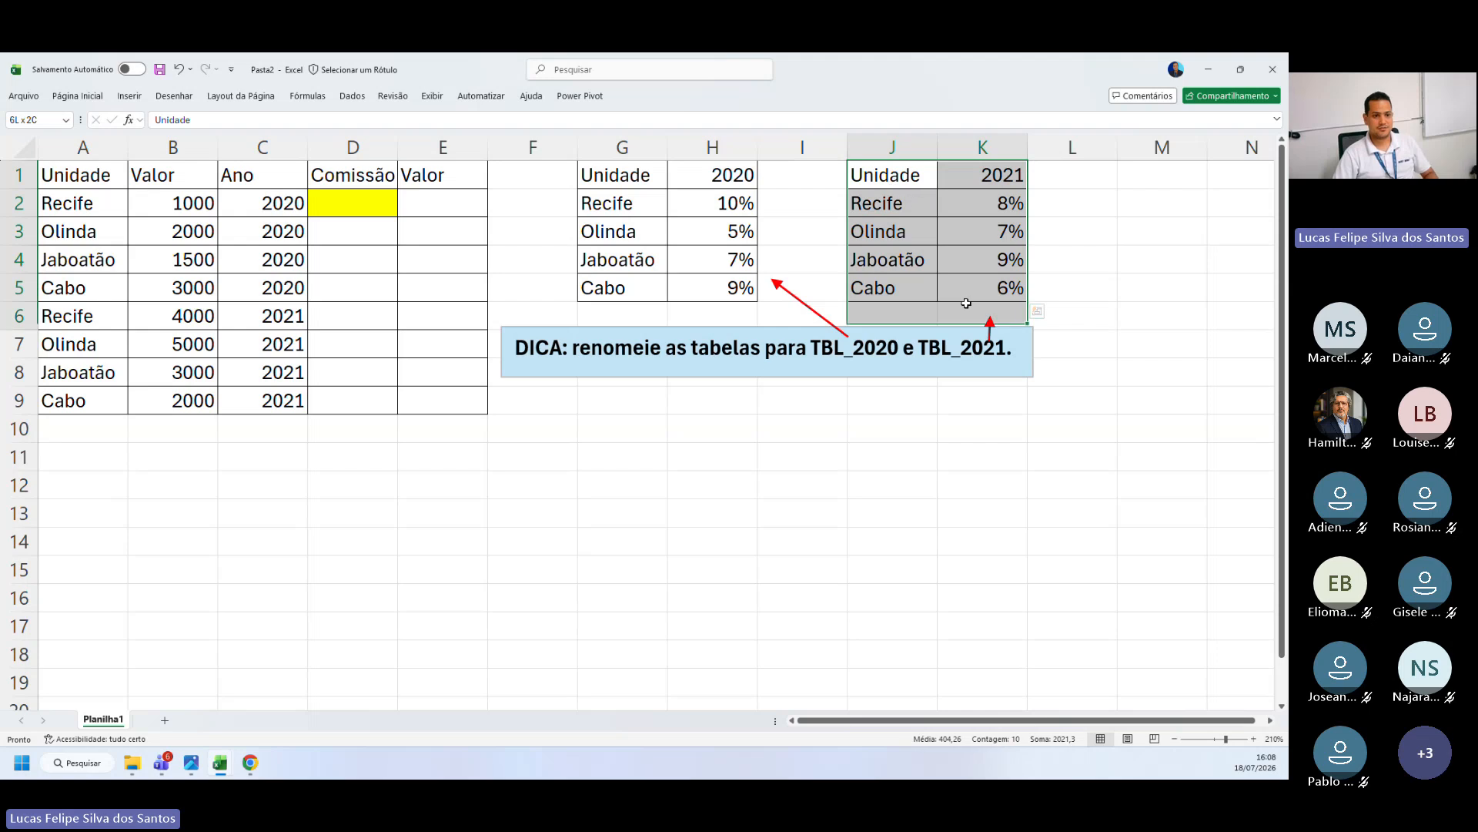
left_click(932, 231)
left_click_drag(911, 185, 971, 282)
left_click_drag(629, 181, 739, 288)
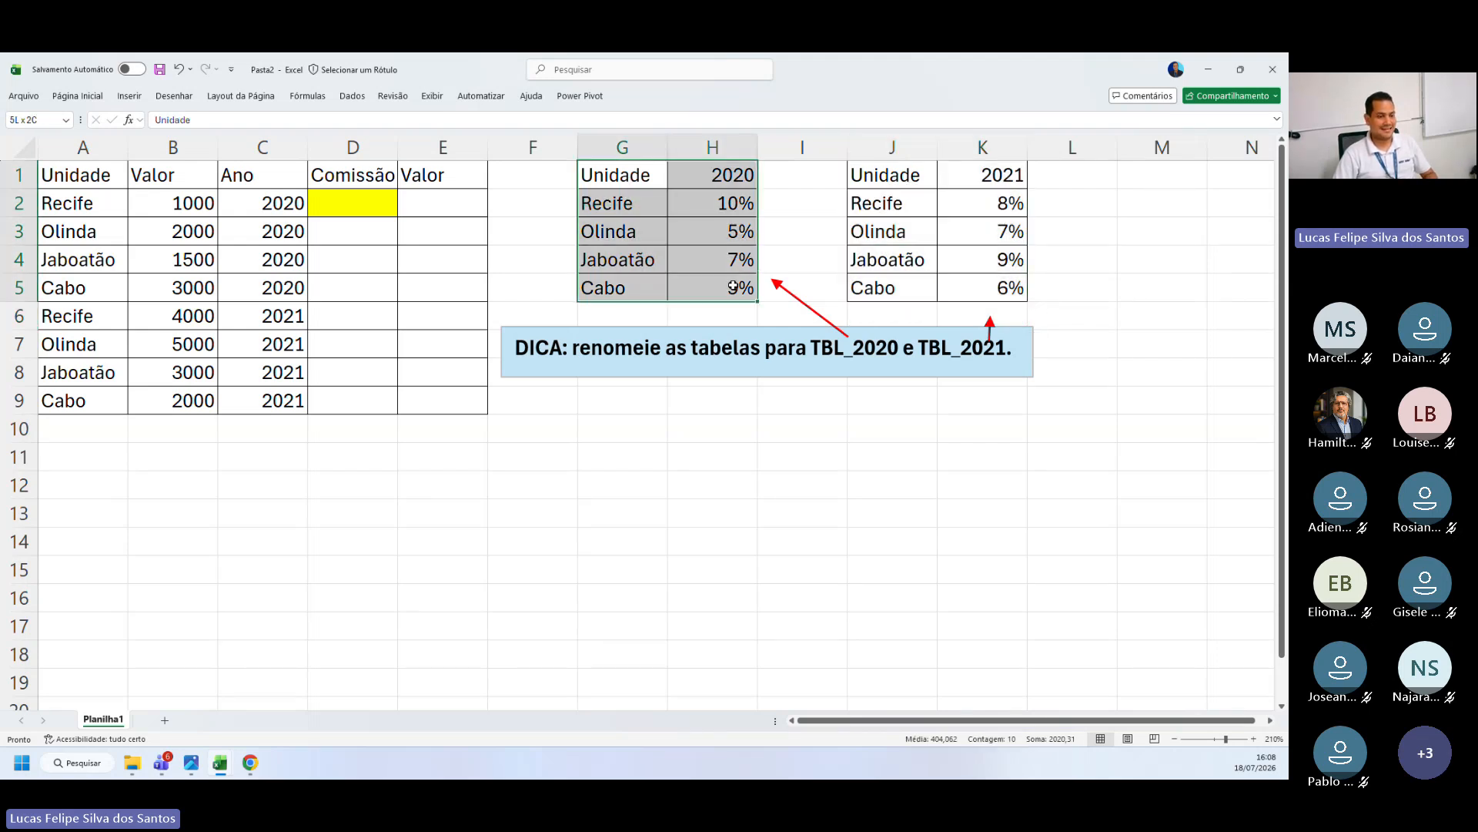
left_click_drag(885, 176, 992, 285)
left_click(993, 285)
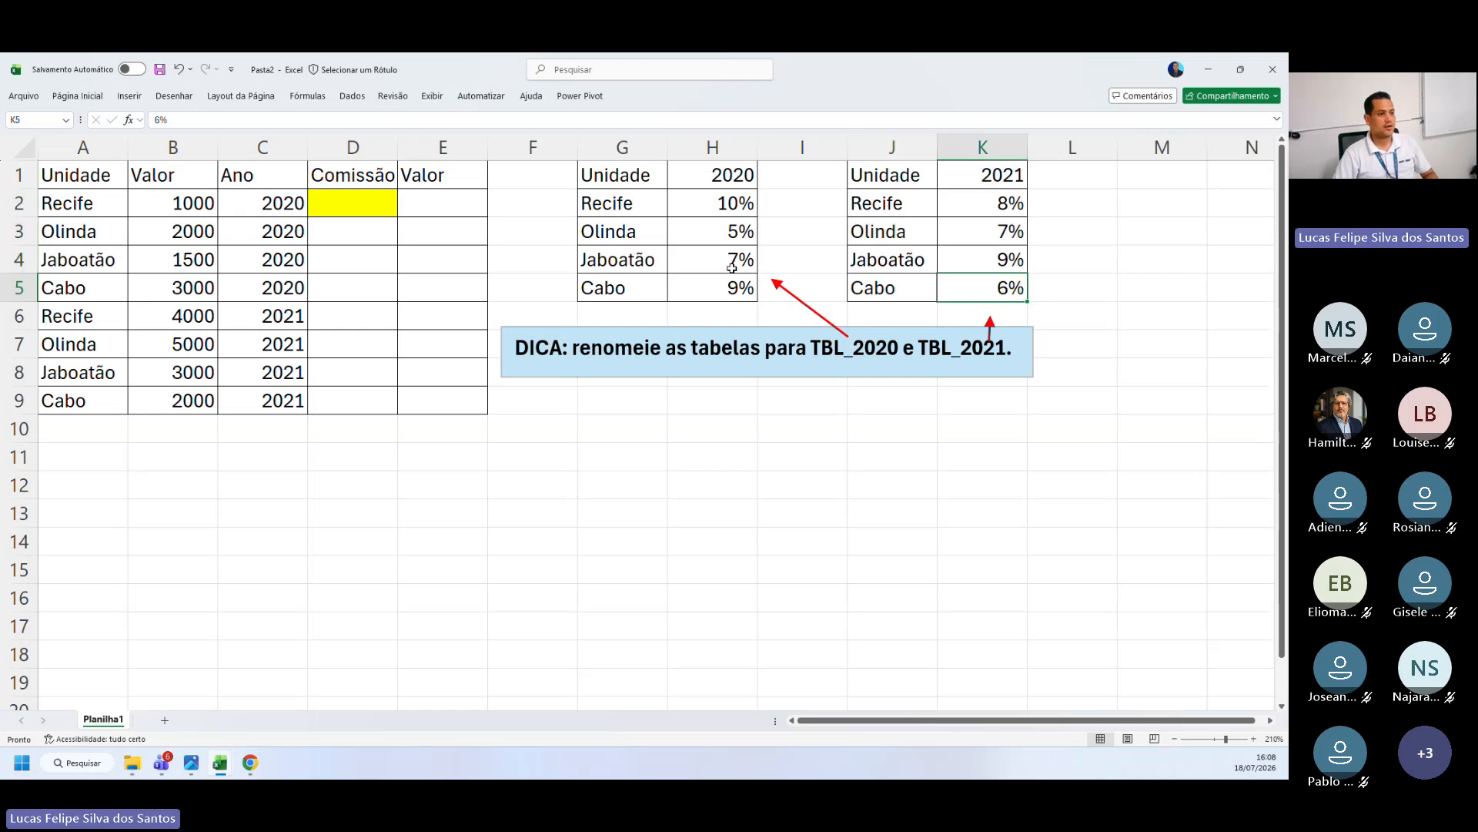
Step: Examine the empty Comissão cell D2 against the 2020 and 2021 commission tables, leaving the cell blank
double_click(343, 207)
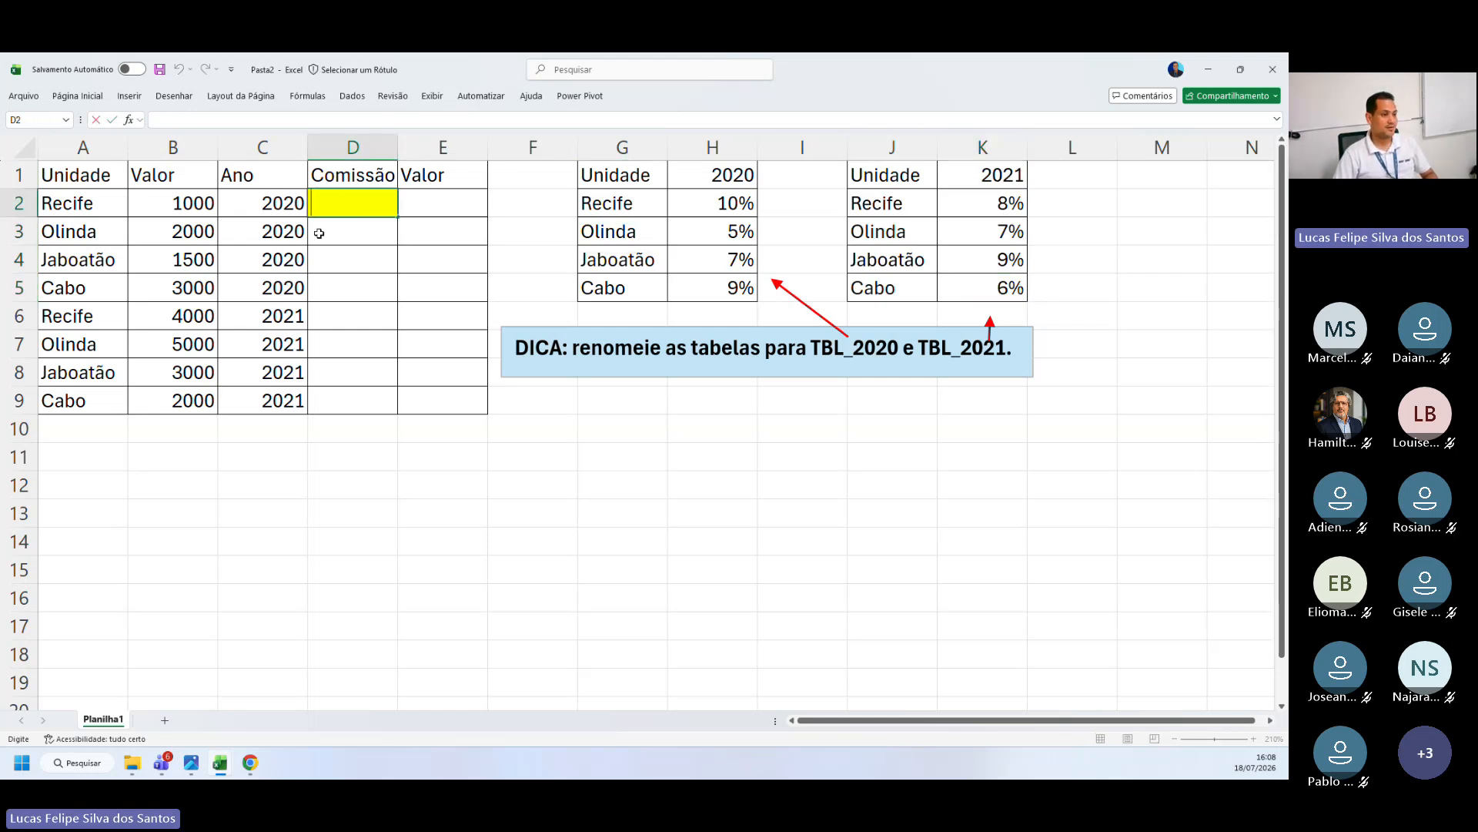
left_click(319, 232)
left_click(335, 208)
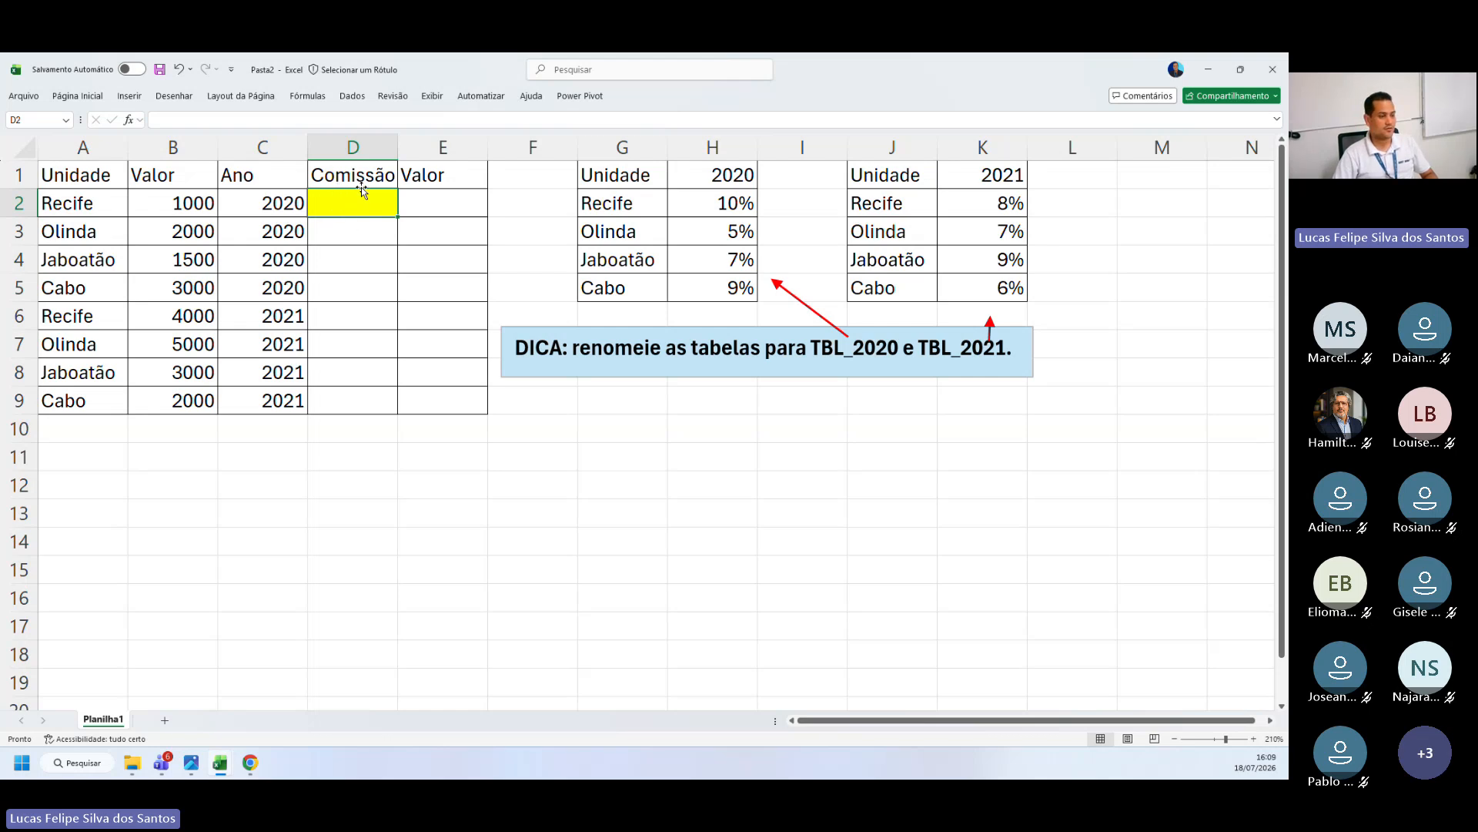
left_click_drag(600, 173, 801, 289)
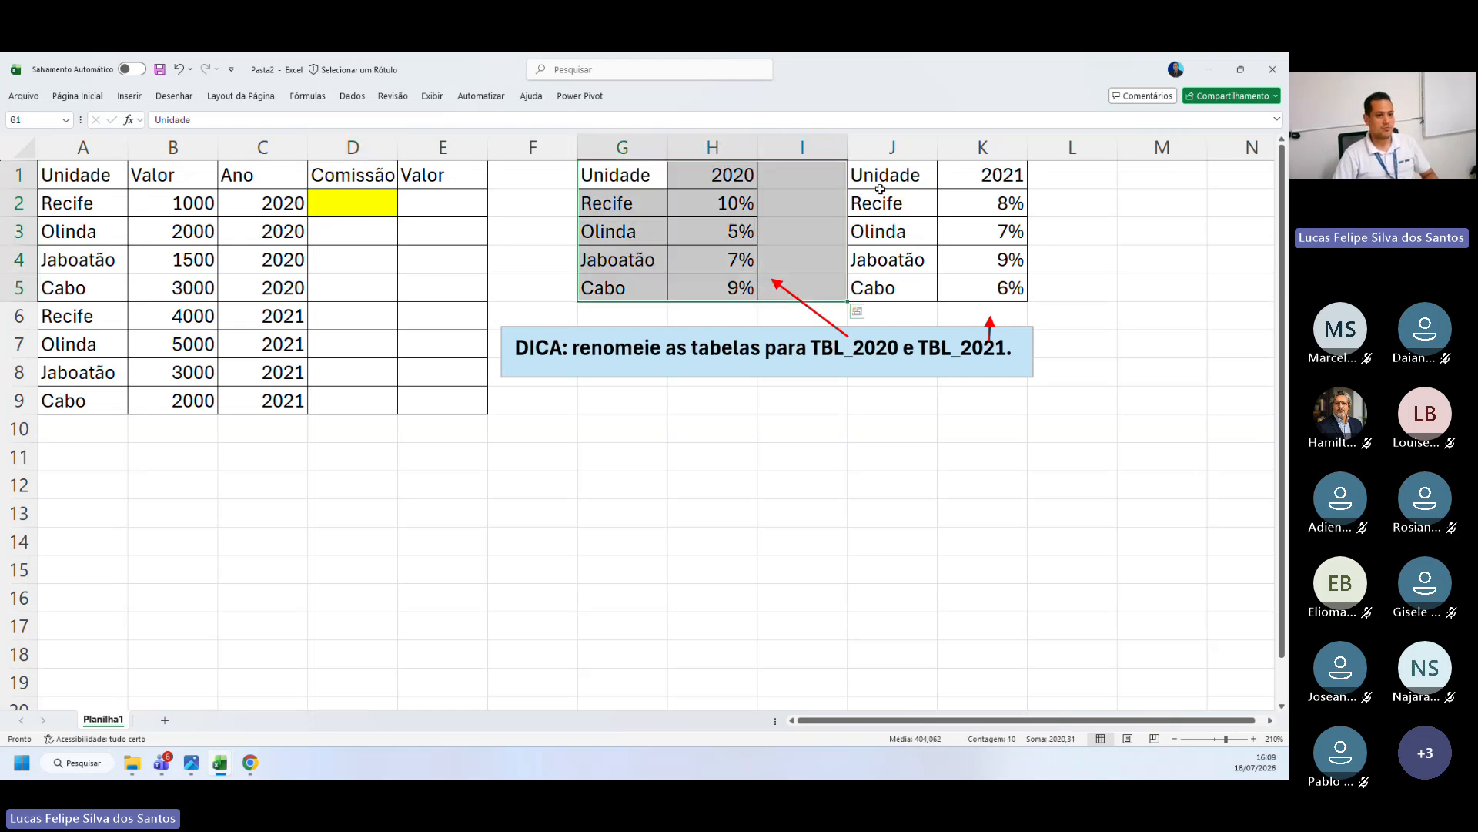
left_click_drag(880, 193, 994, 286)
double_click(360, 200)
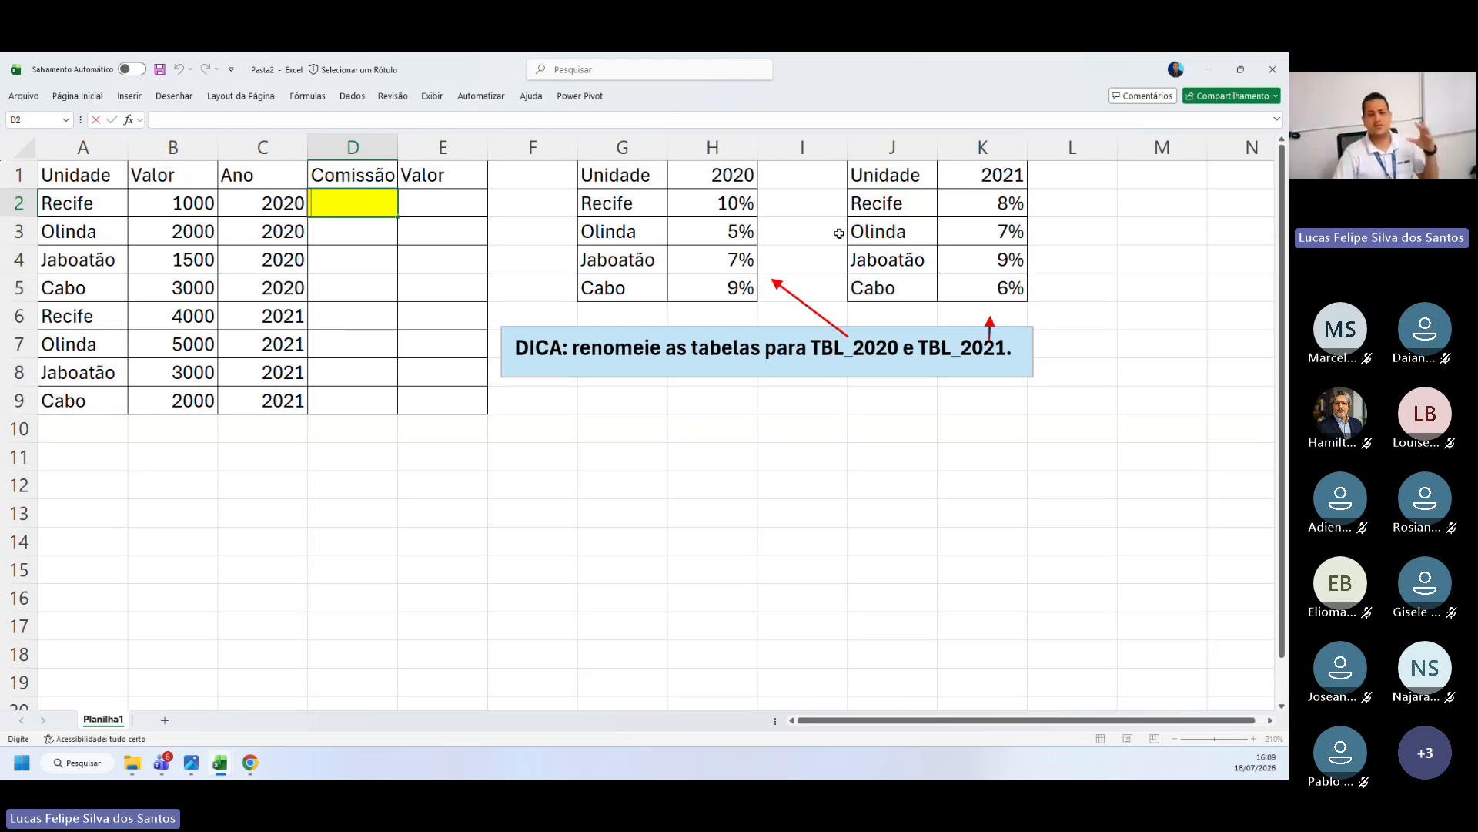
left_click(1163, 626)
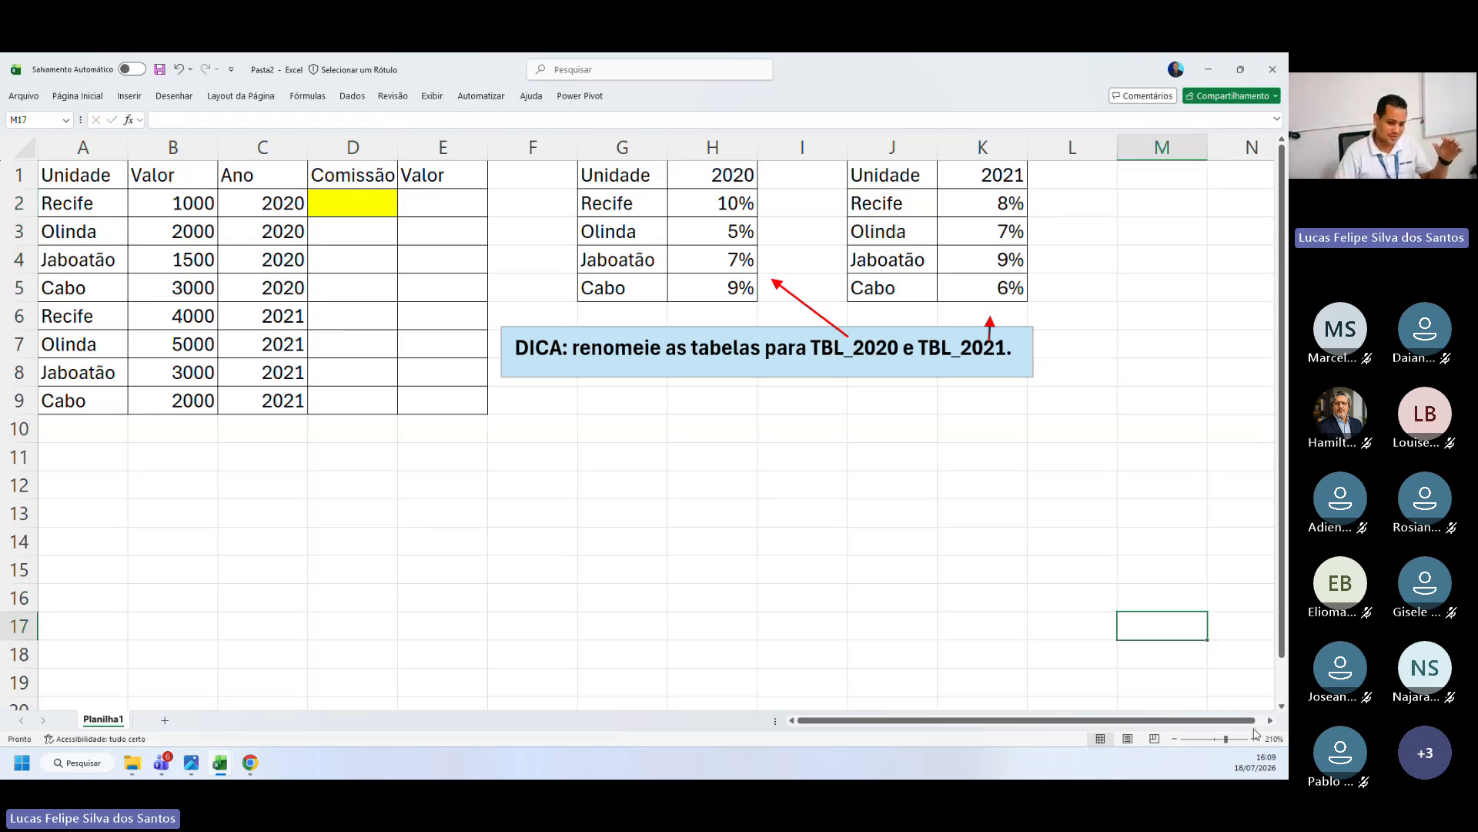
Step: Start an SE formula in Comissão cell D2 with the logical test C2="2020"
scroll(1048, 699, "up", 2)
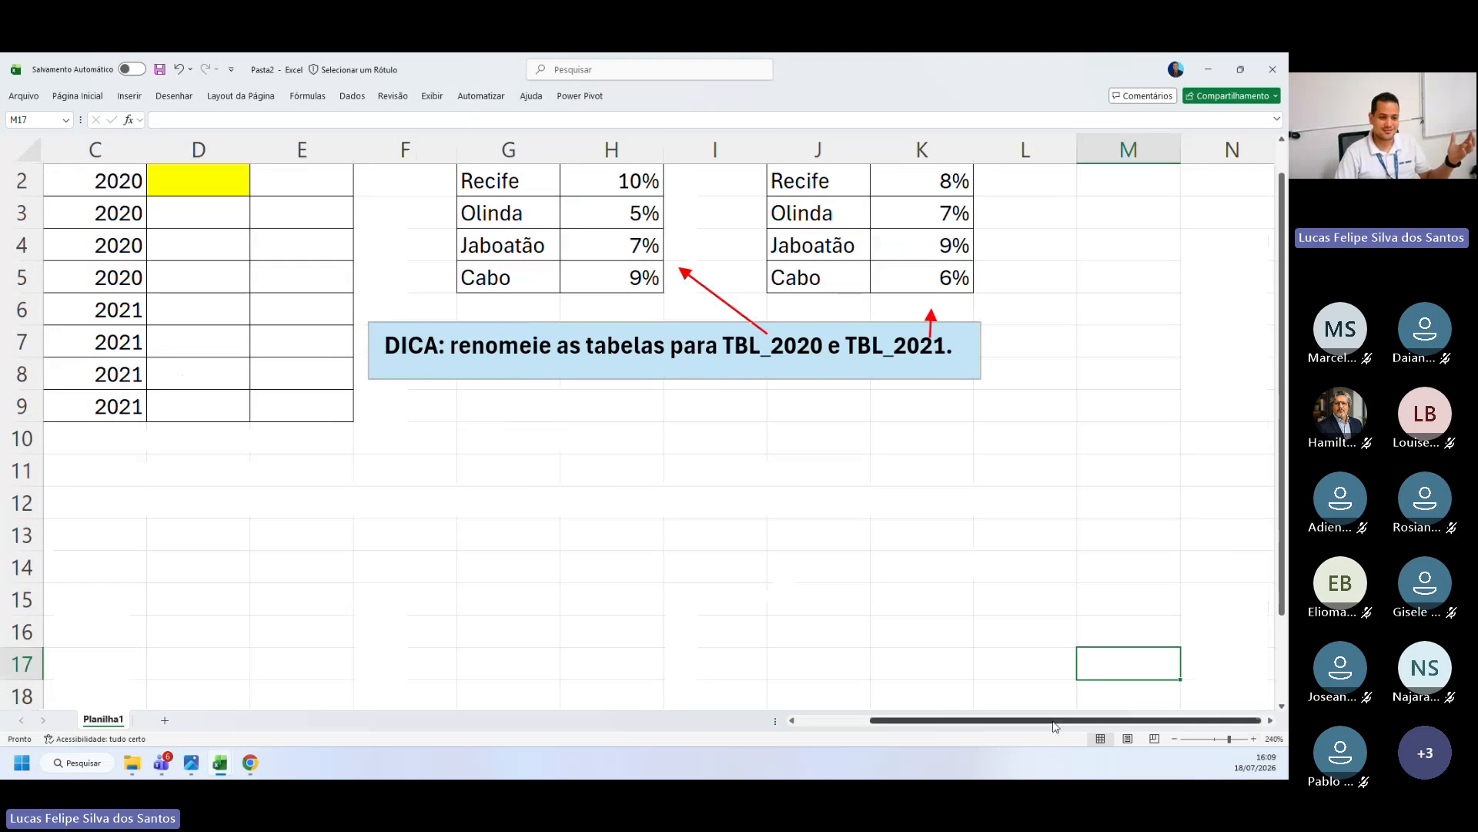
scroll(585, 644, "left", 2)
scroll(436, 326, "up", 1)
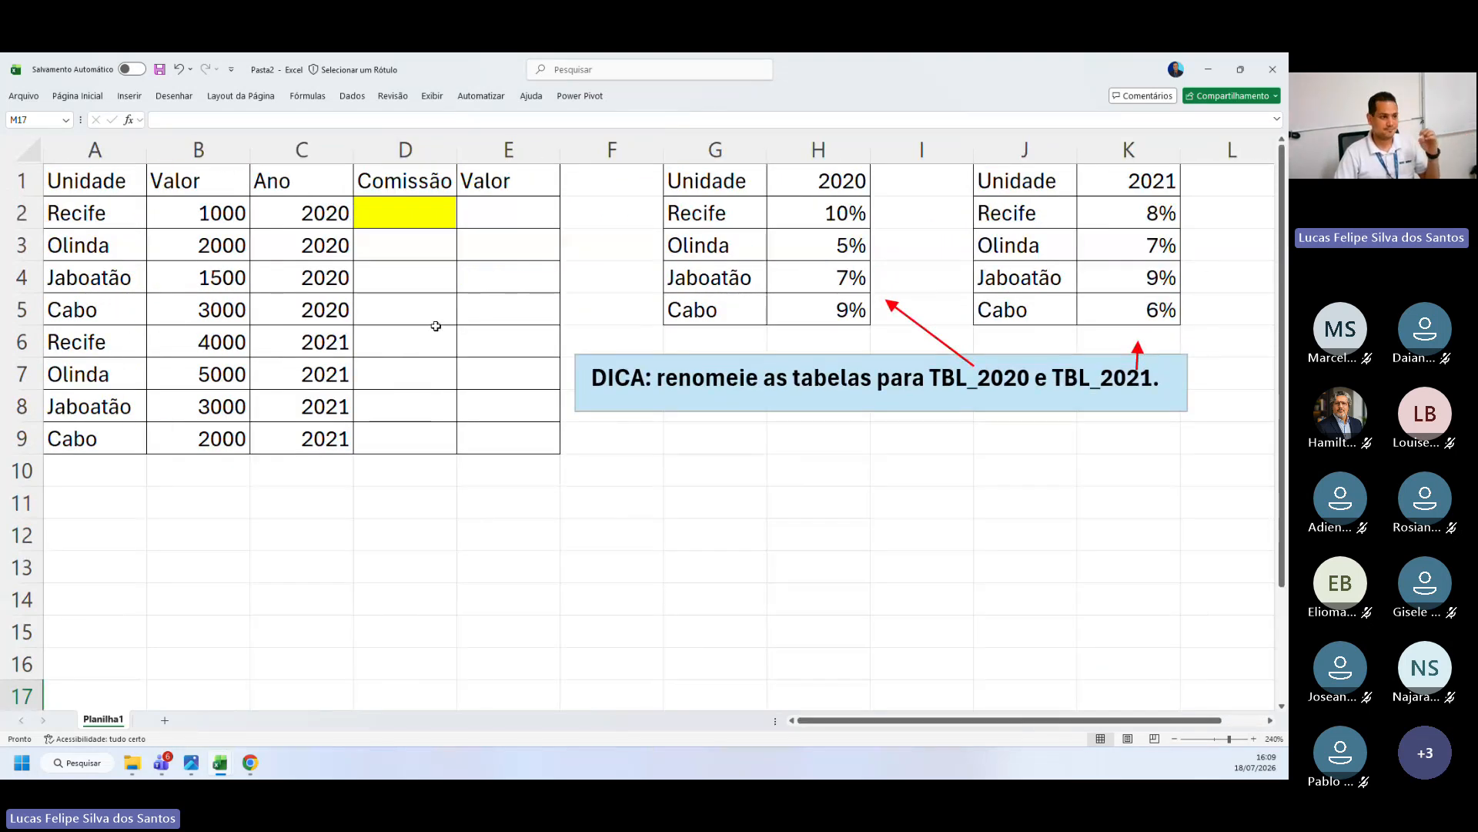
double_click(404, 218)
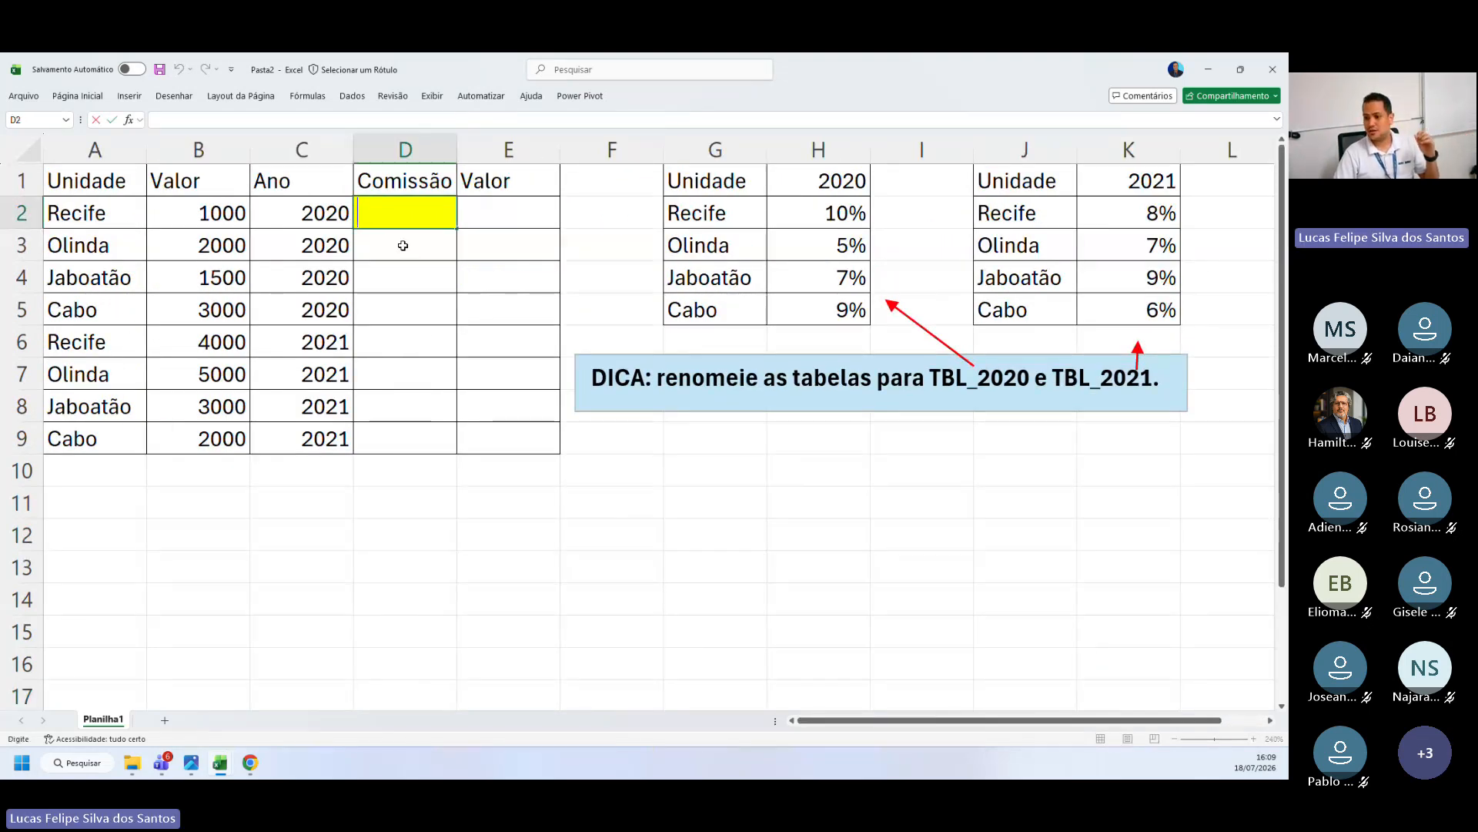
type("=")
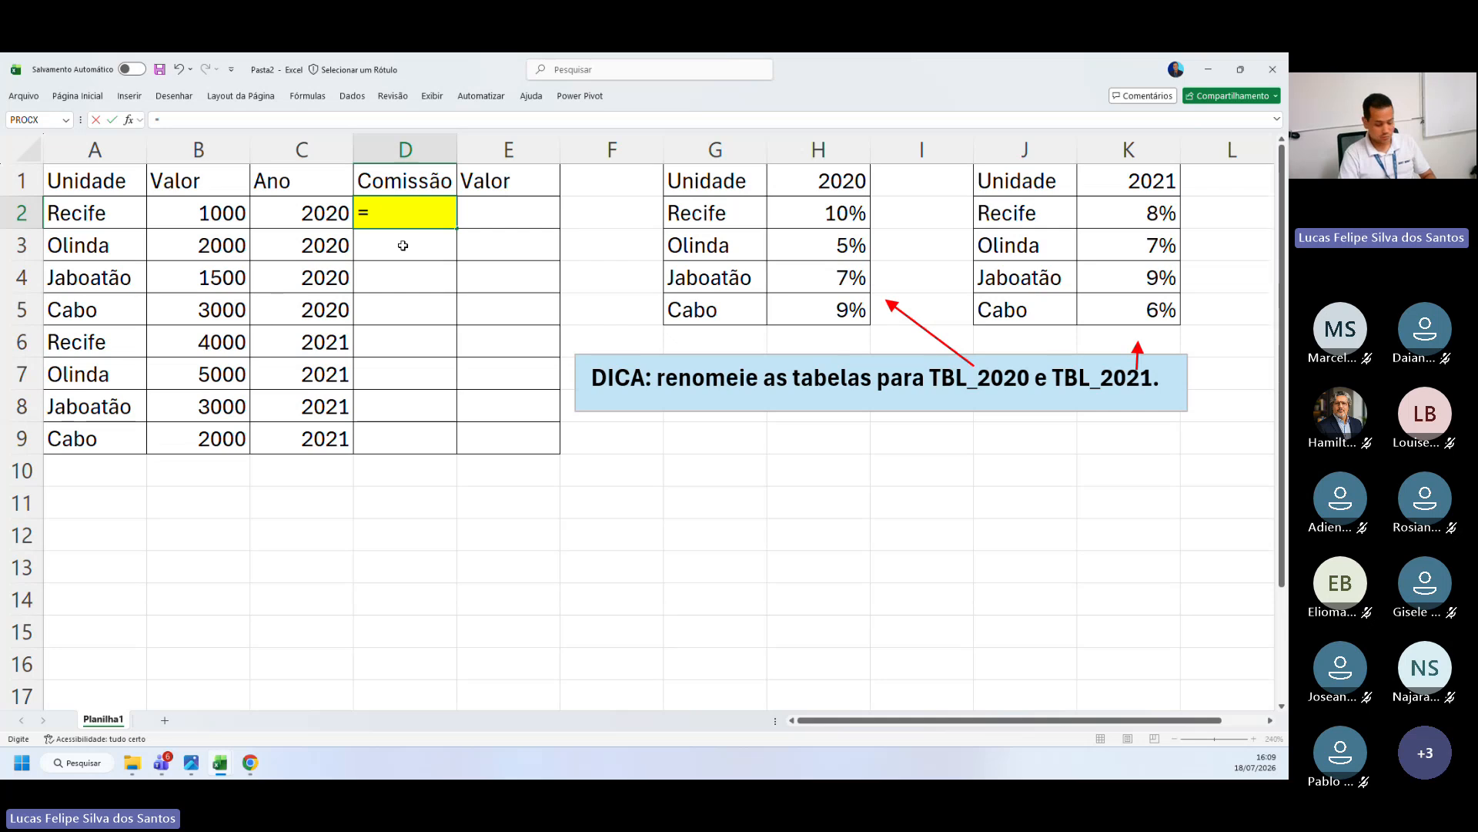
type("se(")
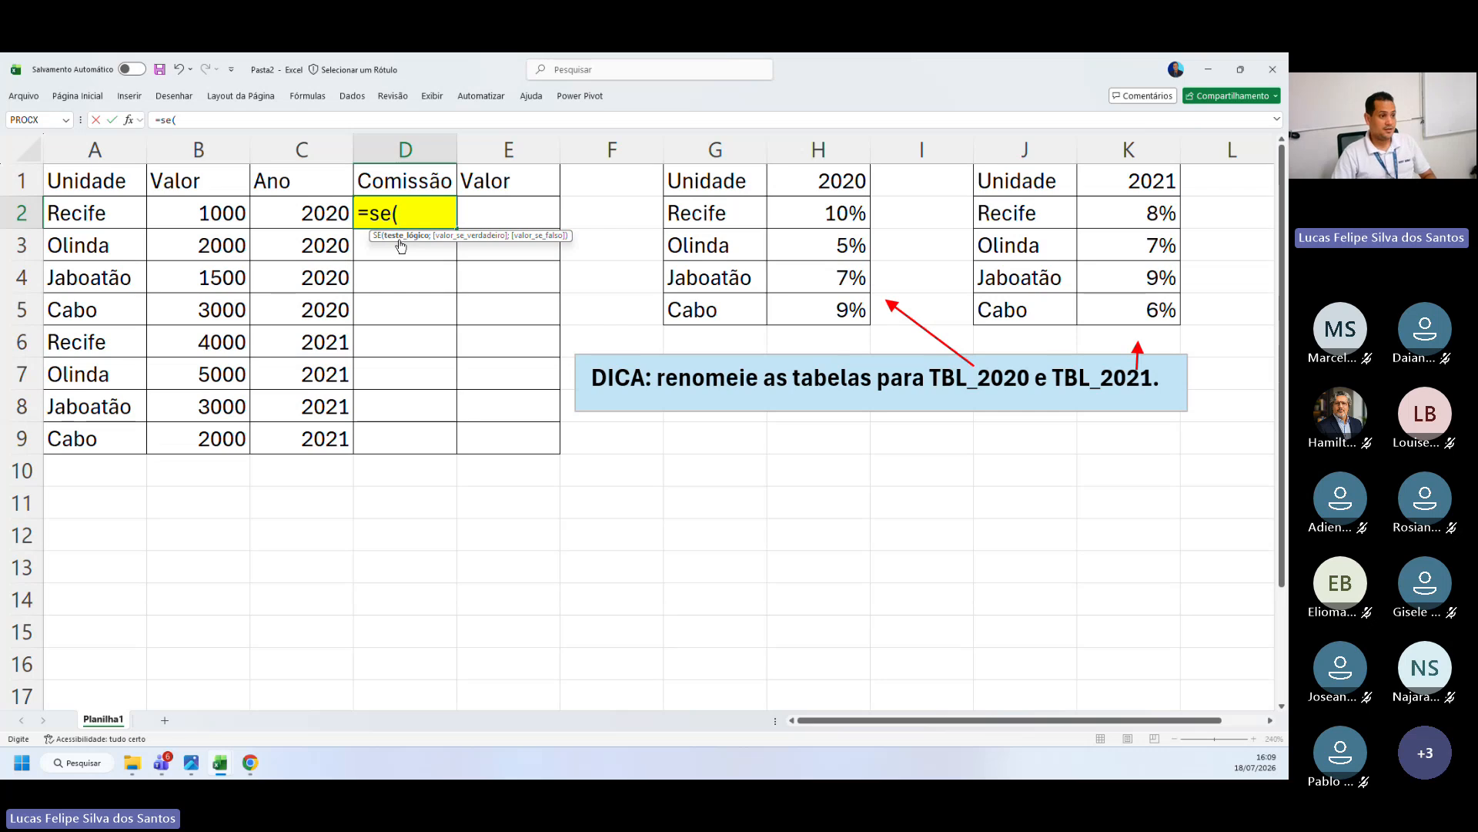
left_click(297, 206)
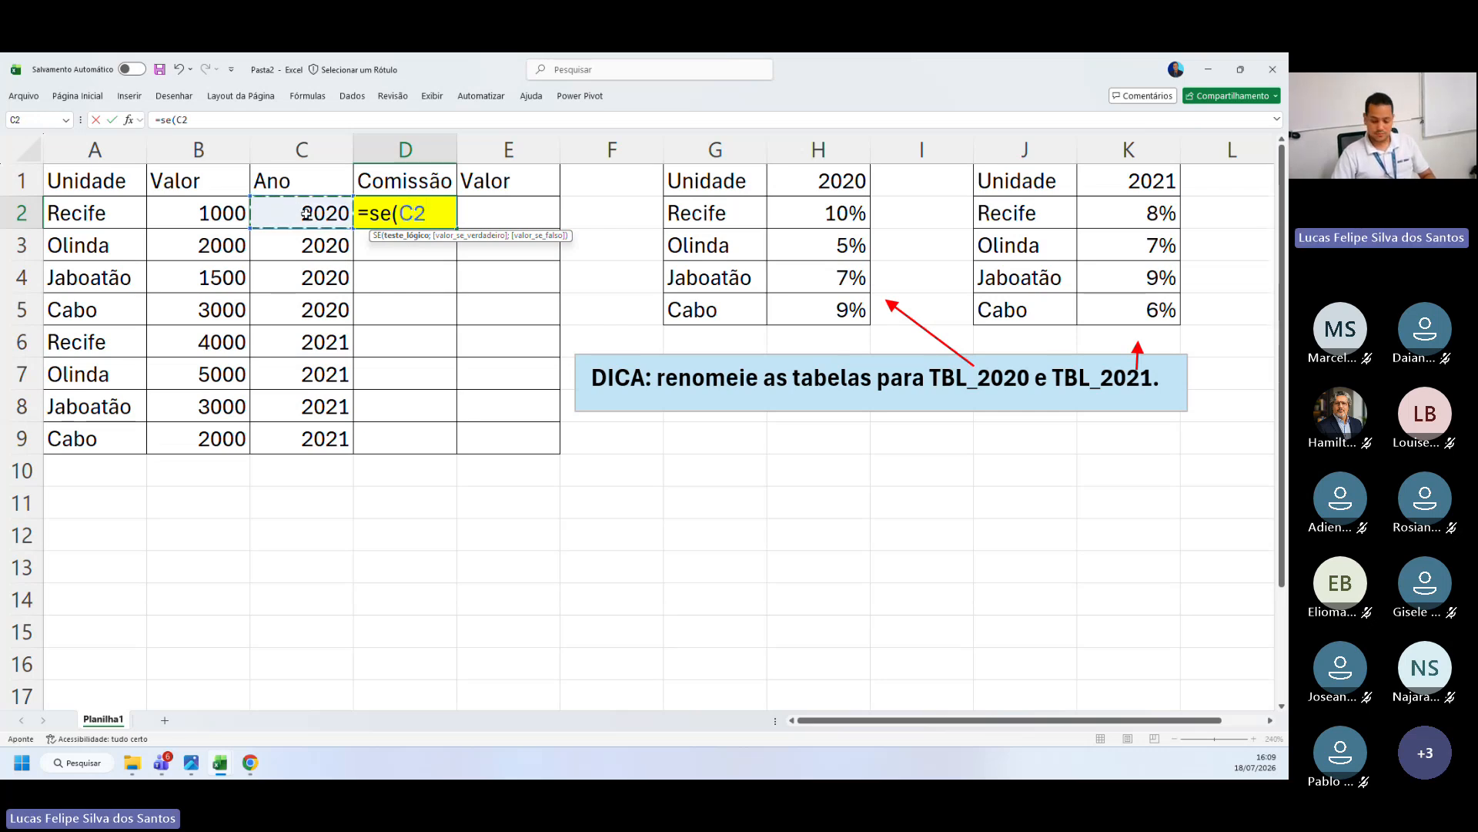
type("=")
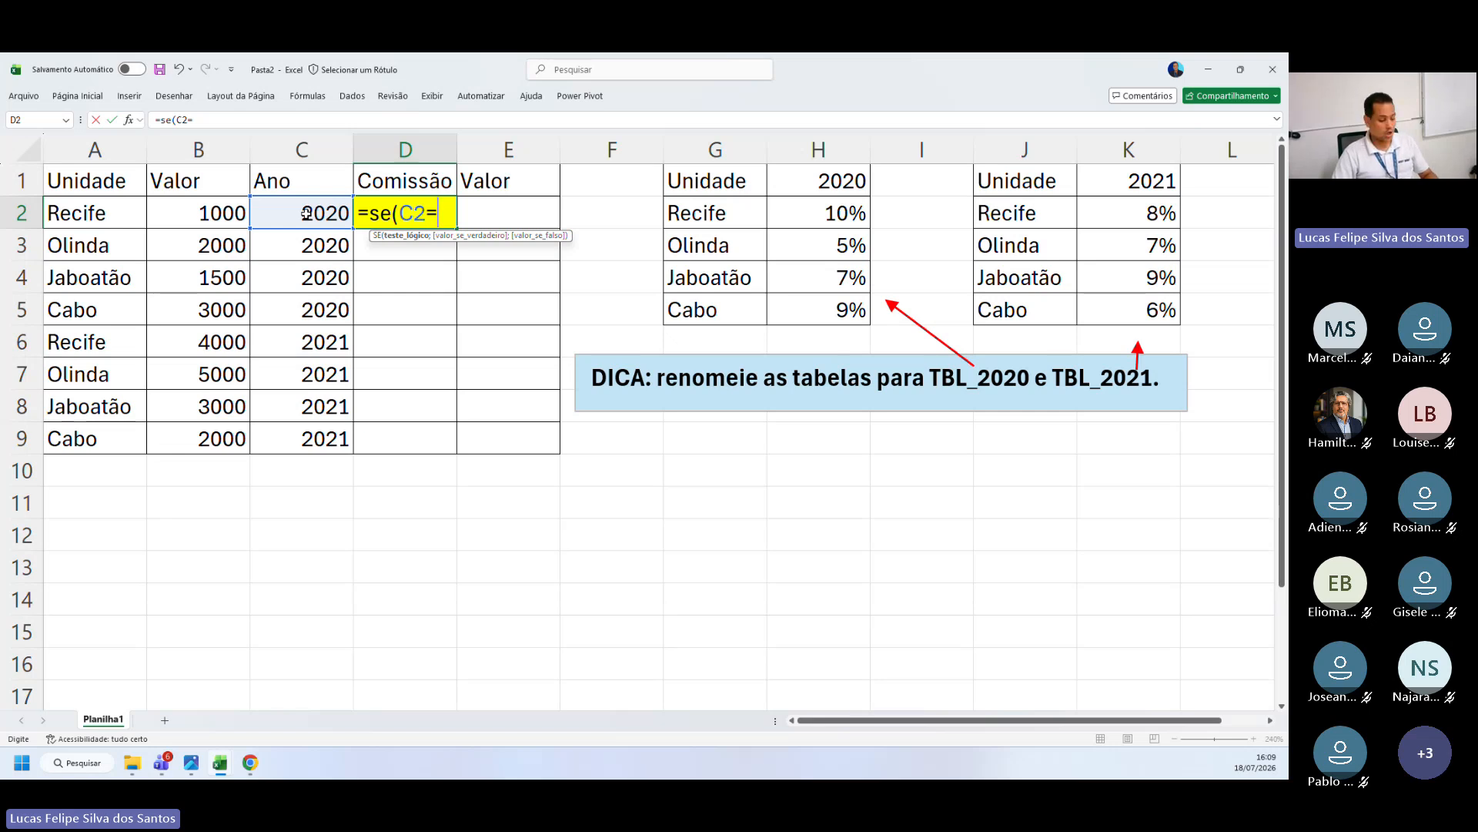
type("\"20")
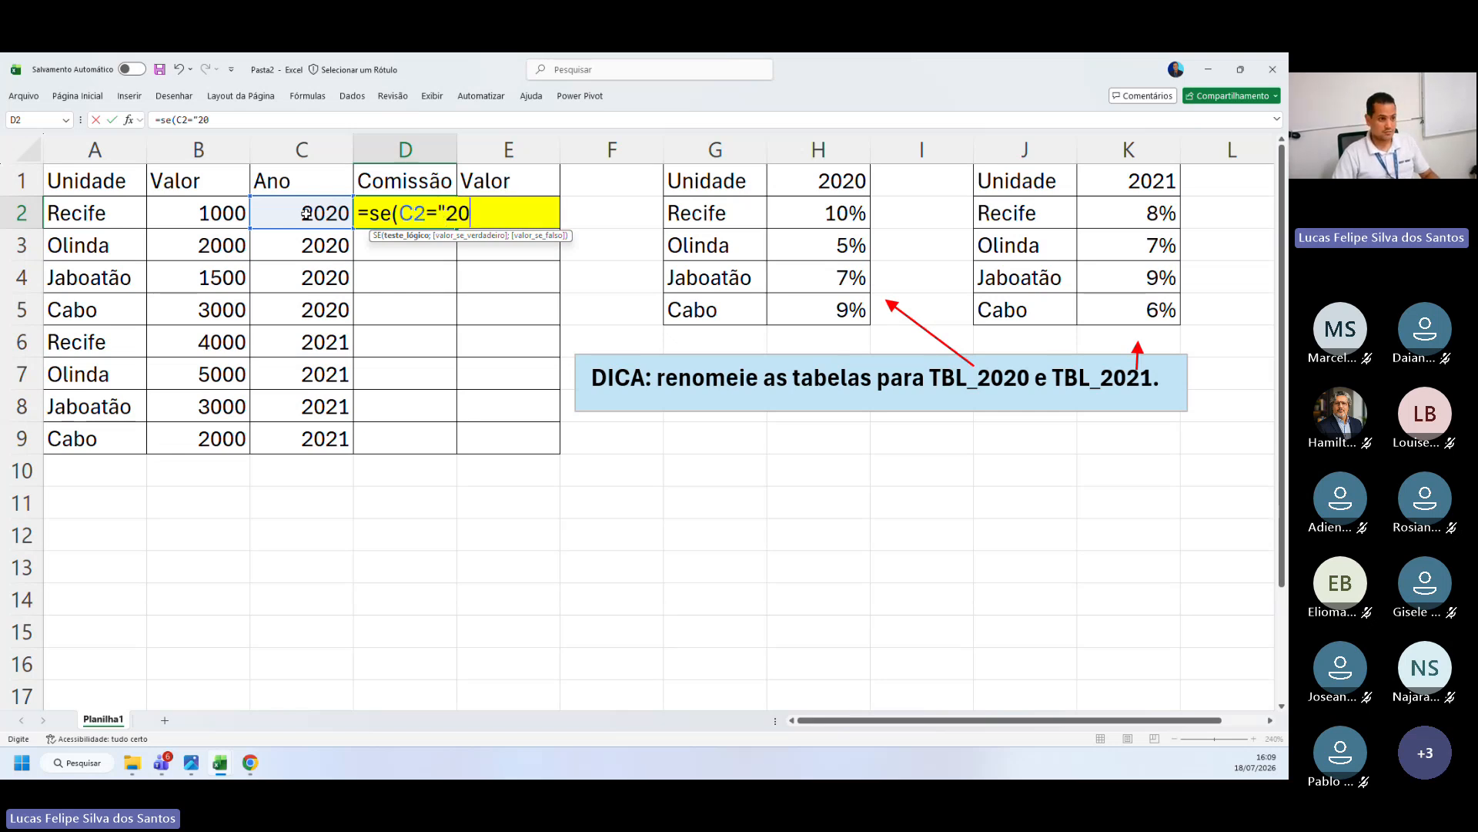
type("20\"")
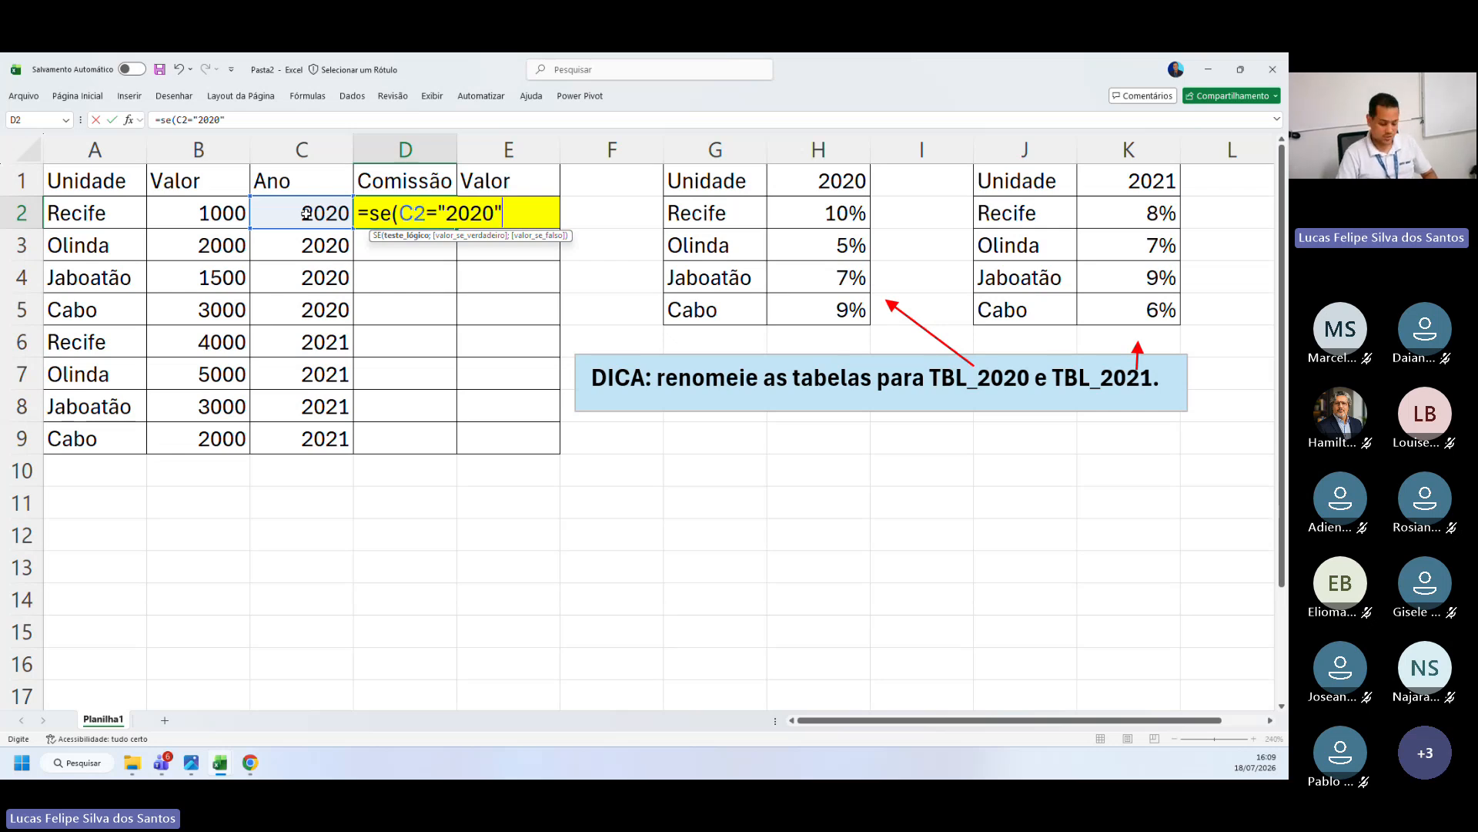
type(";")
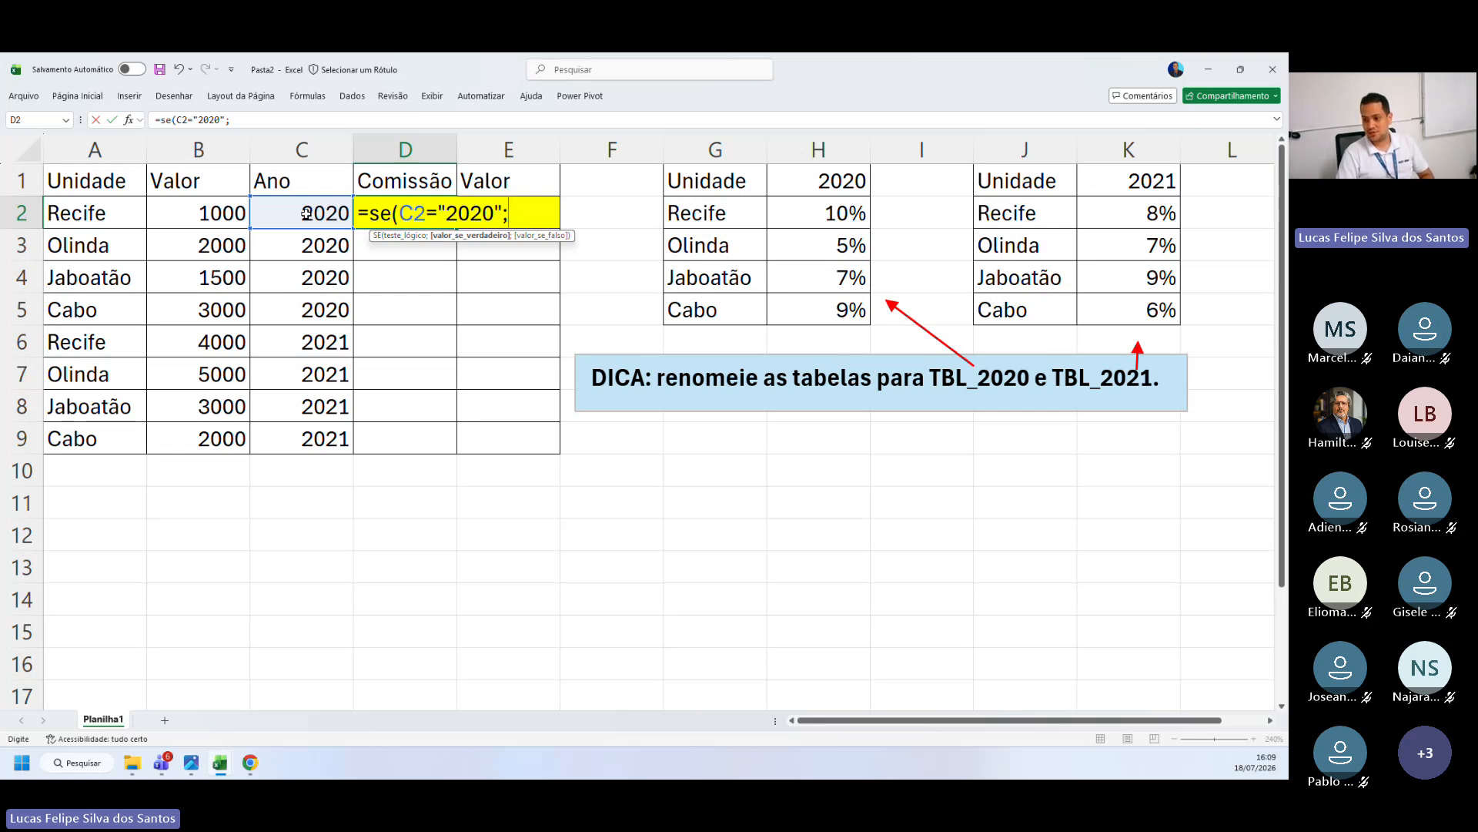
Step: Start a PROCV as the SE formula's value-if-true, looking up unit A2 in TBL_2020
type("proc")
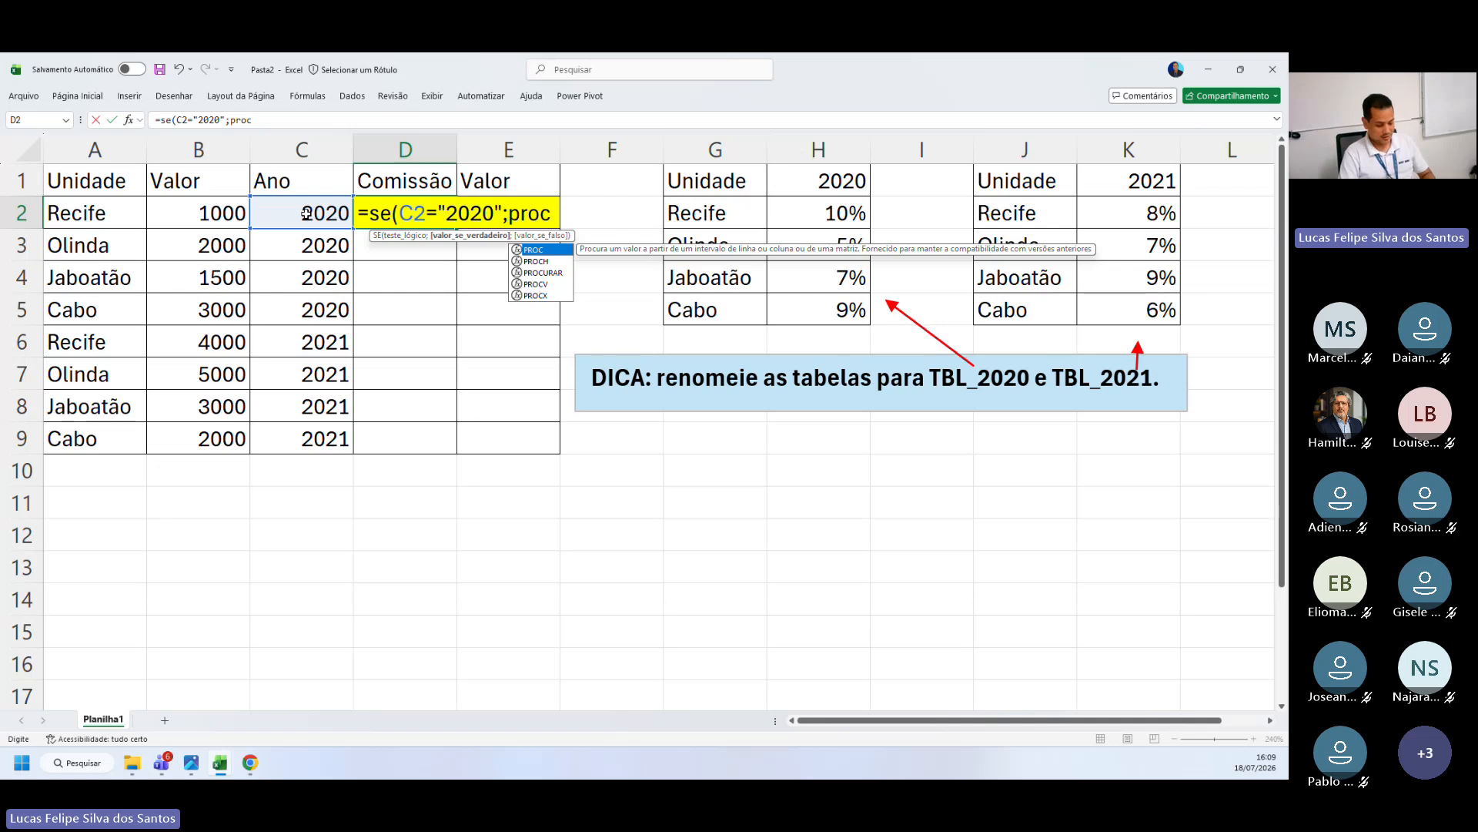
type("v(")
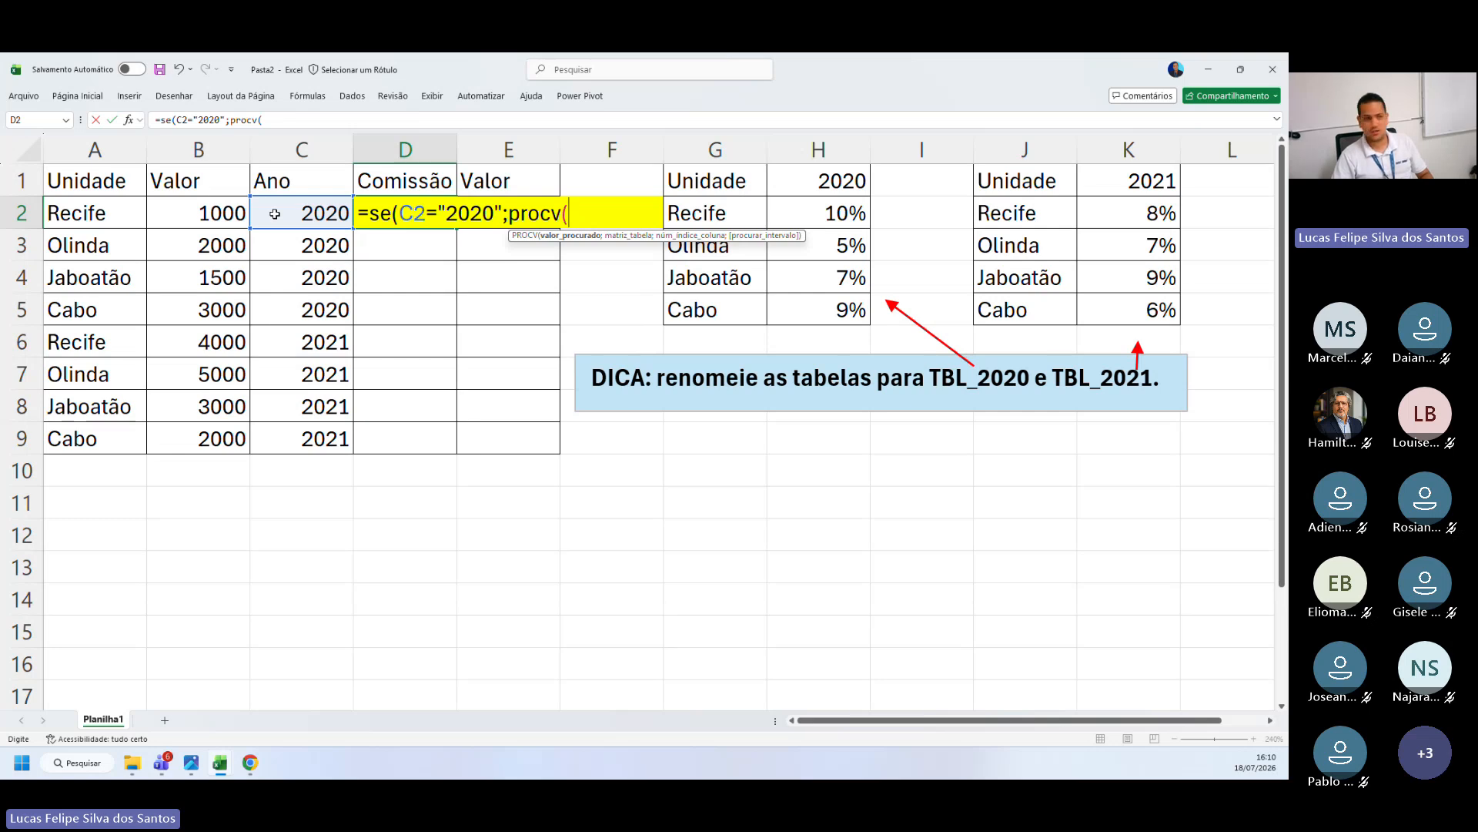
left_click(84, 213)
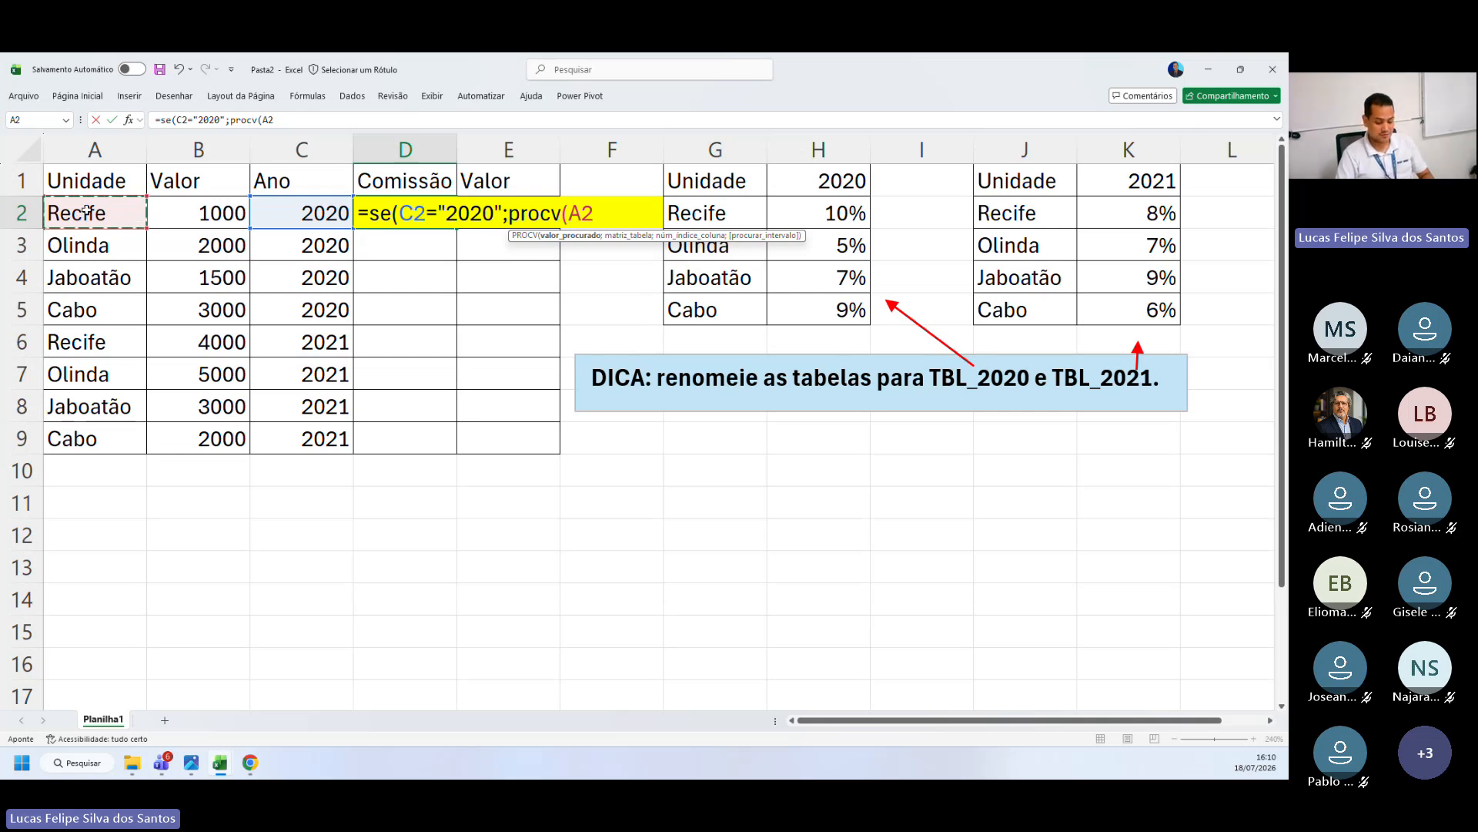
type(";")
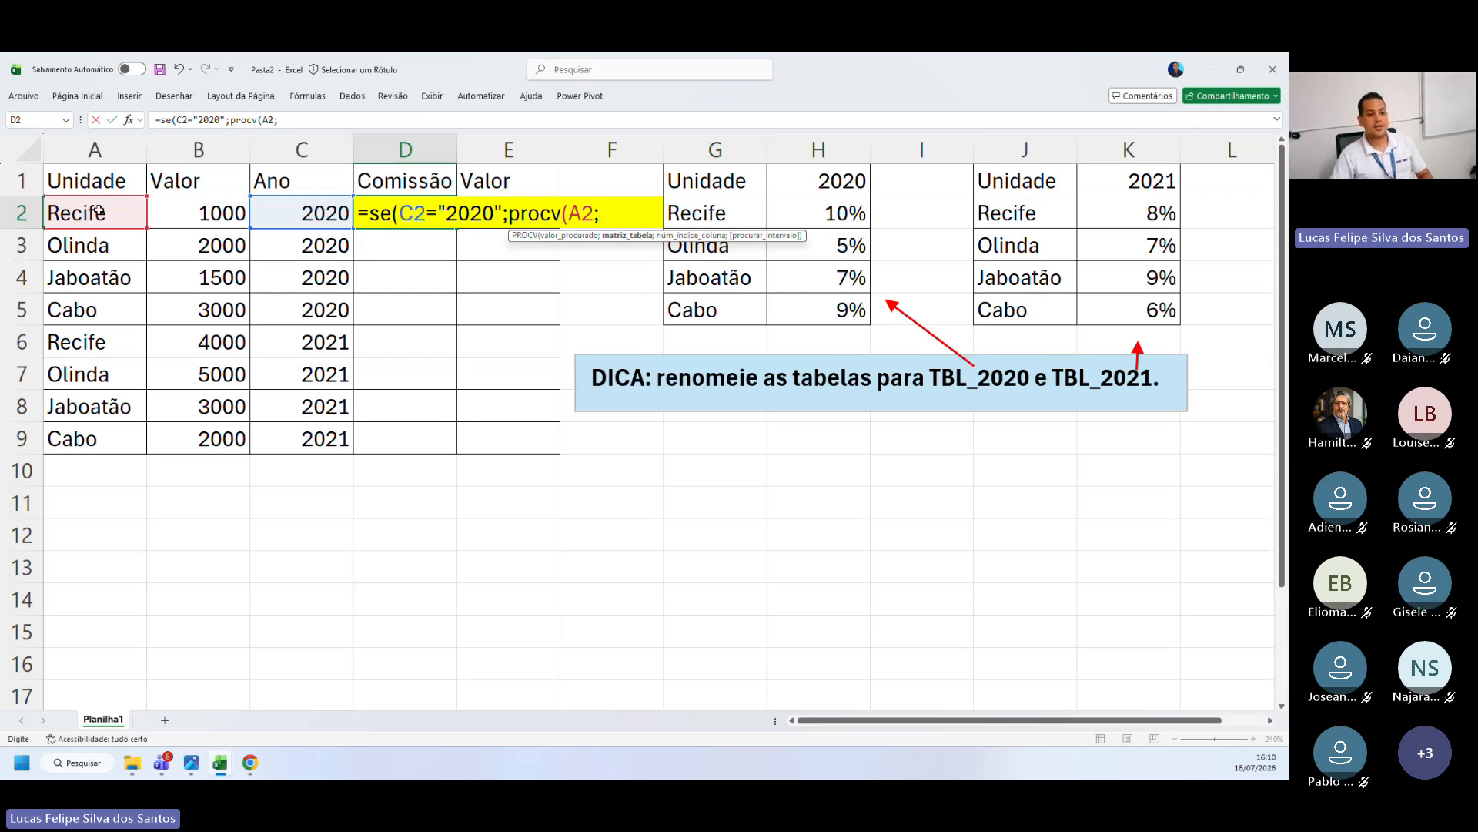
type("TBL")
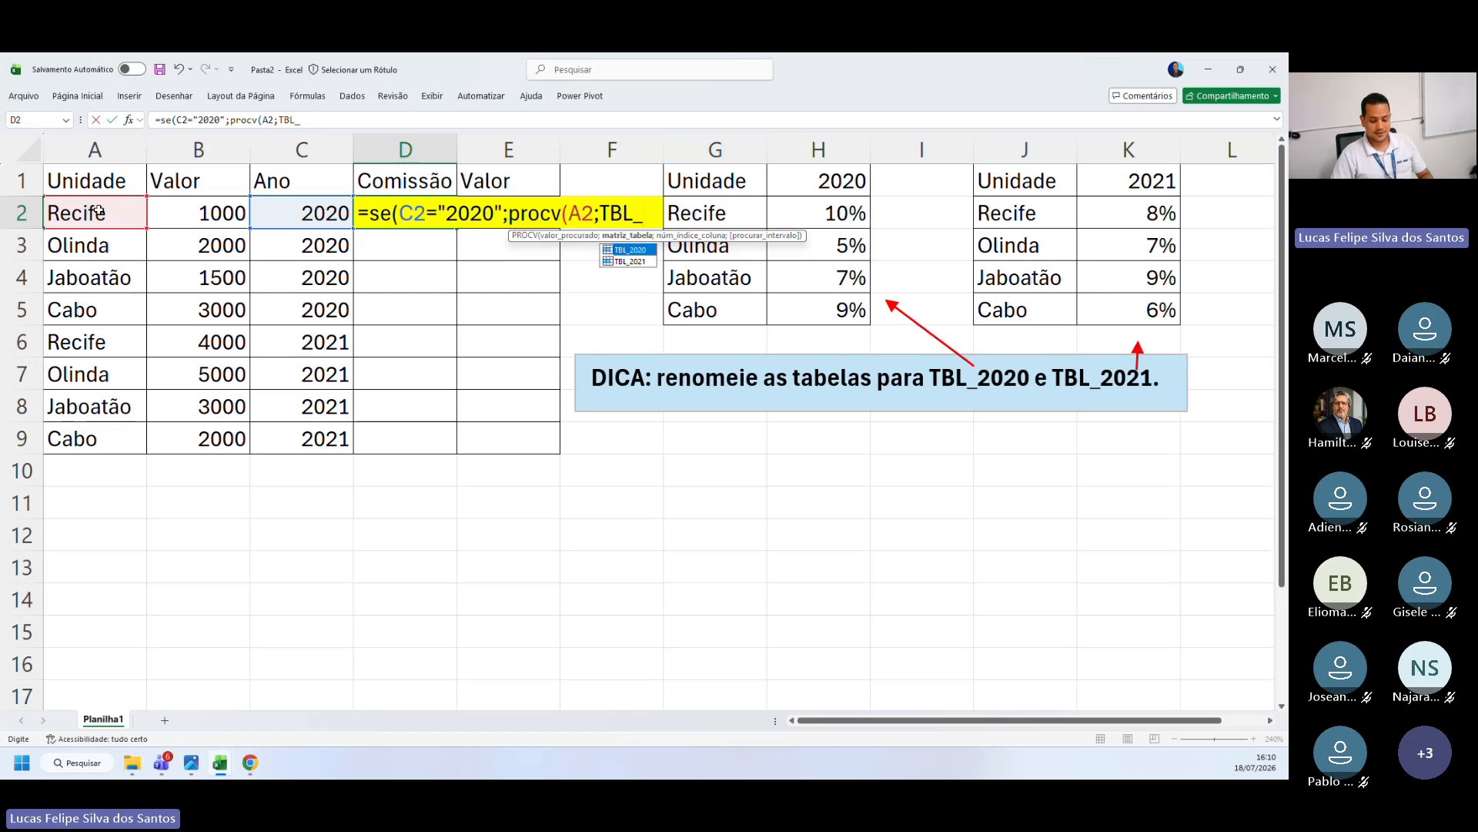
type("_2020")
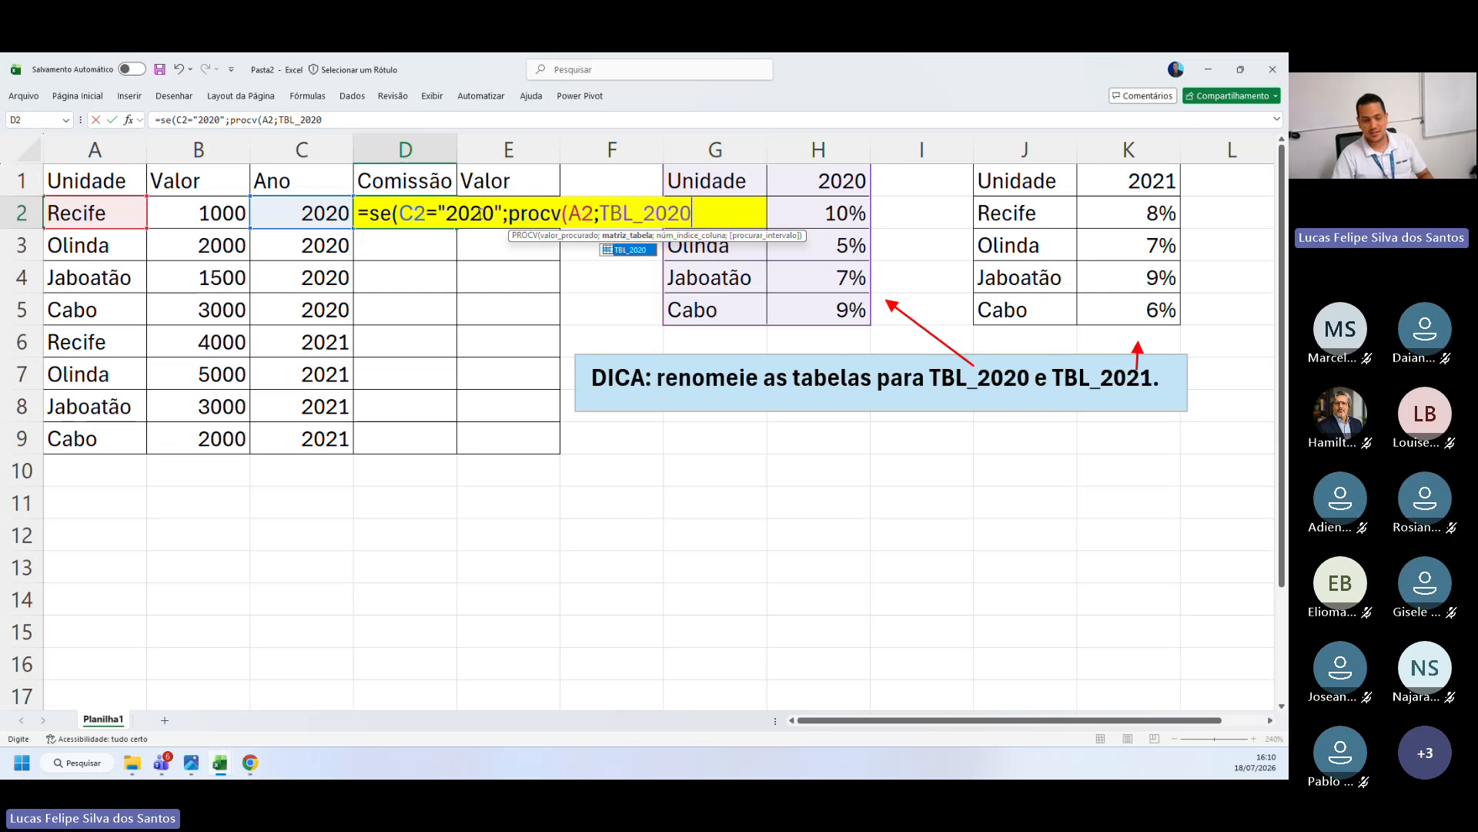
Step: Complete the TBL_2020 PROCV with column index 2 and match option 0, and close it ready for the value-if-false argument
left_click(699, 215)
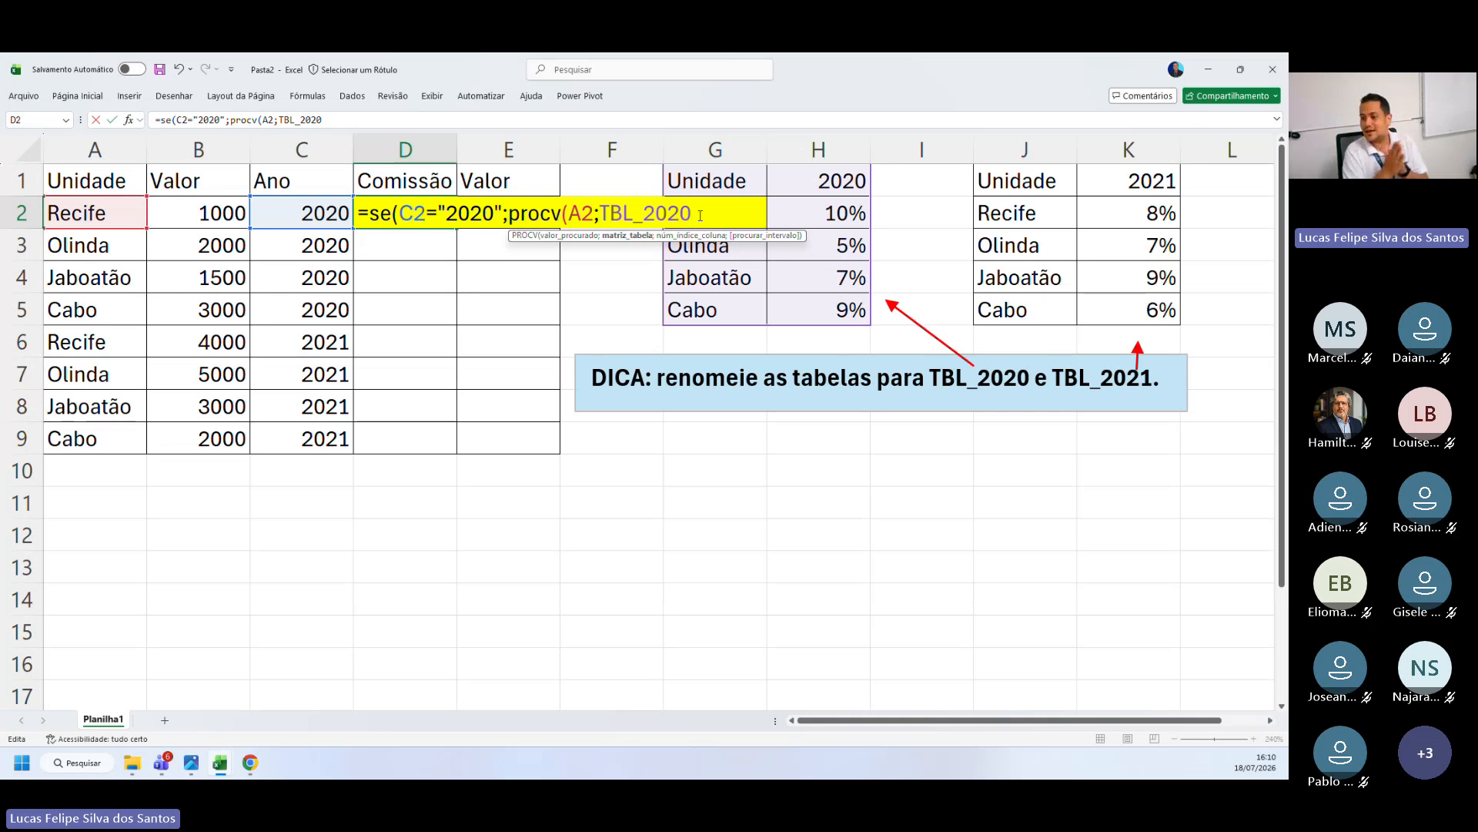
type(";")
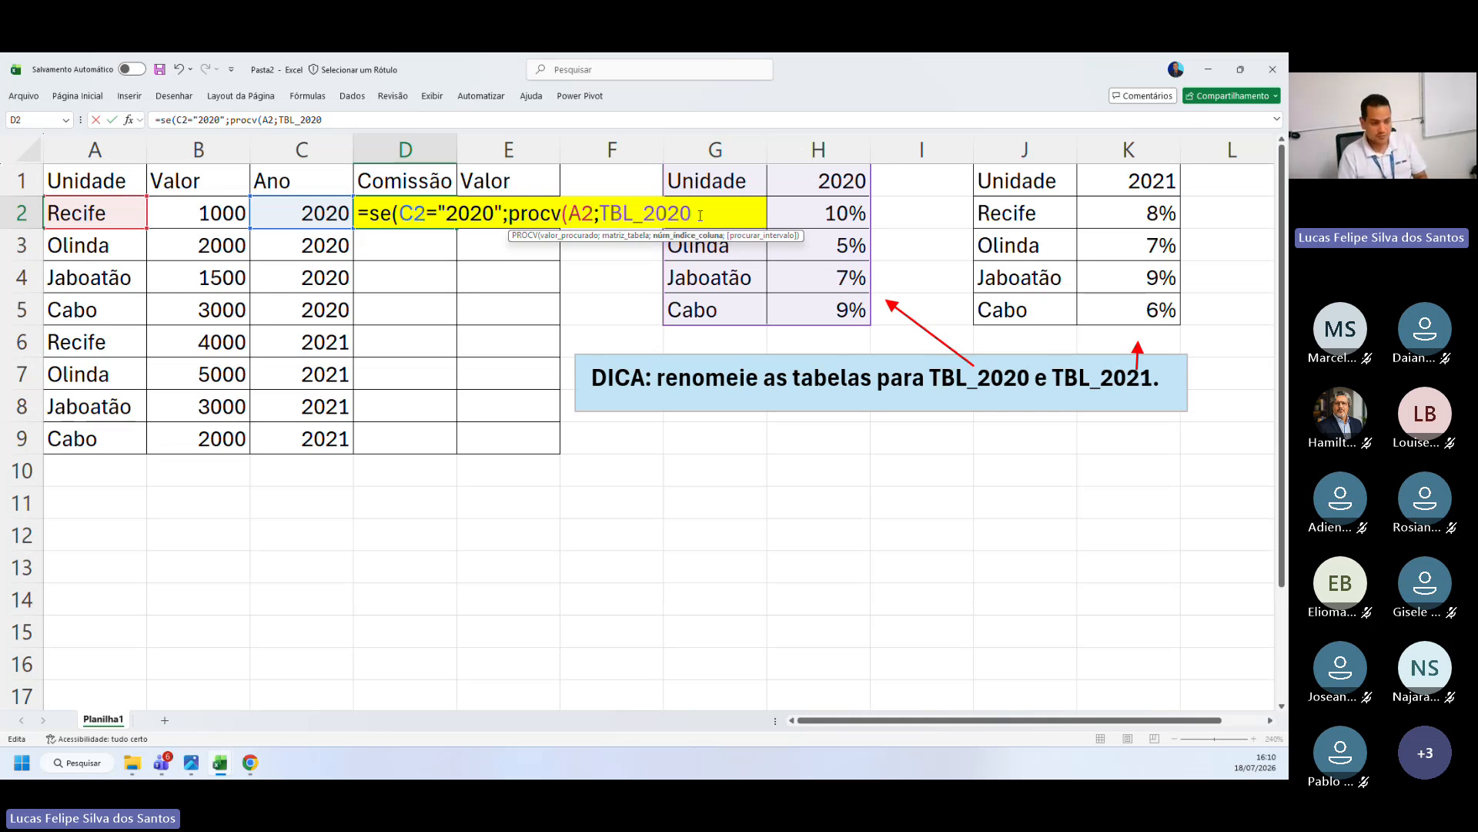
type("2")
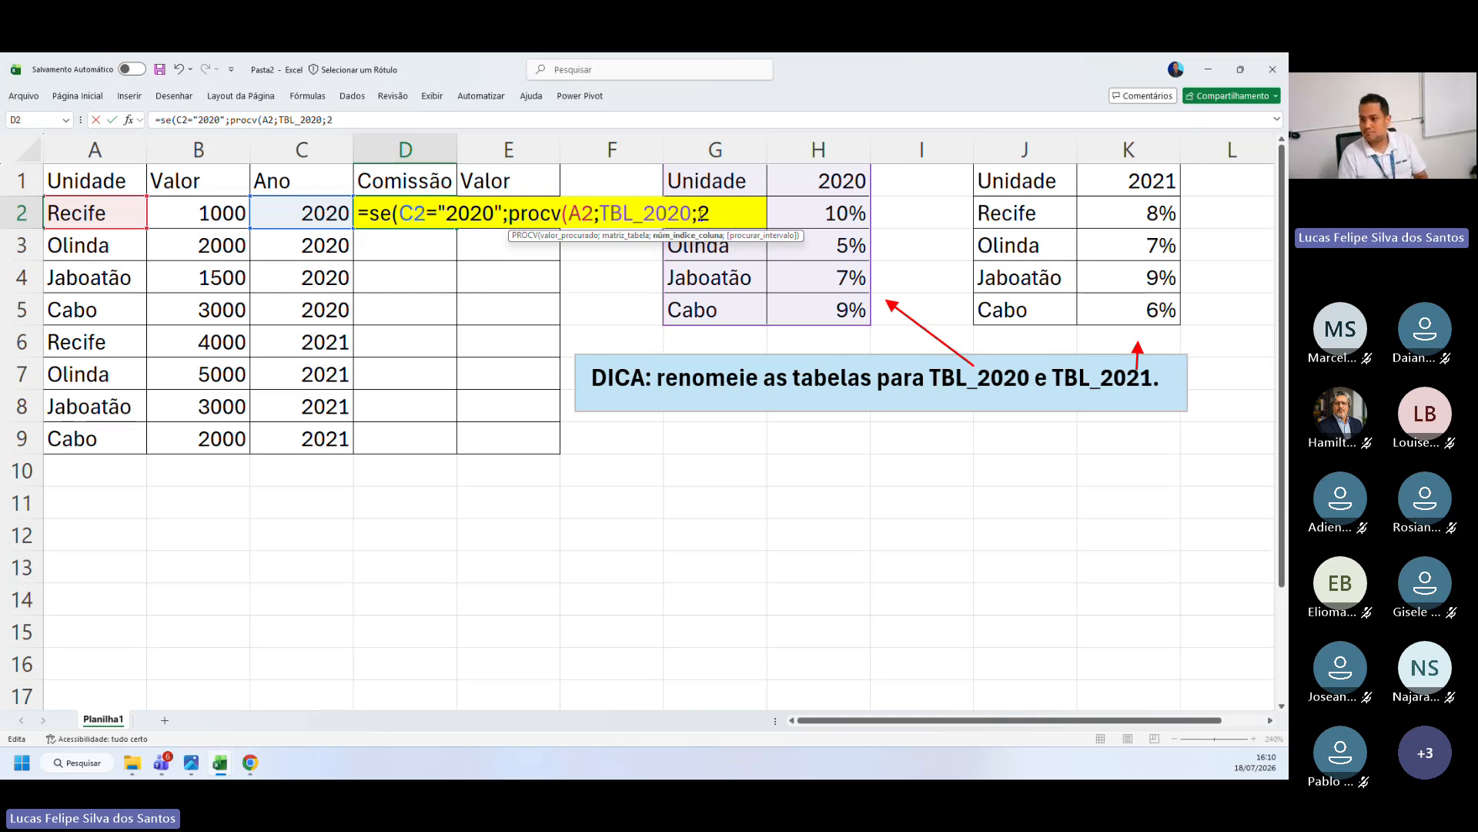
type(";0")
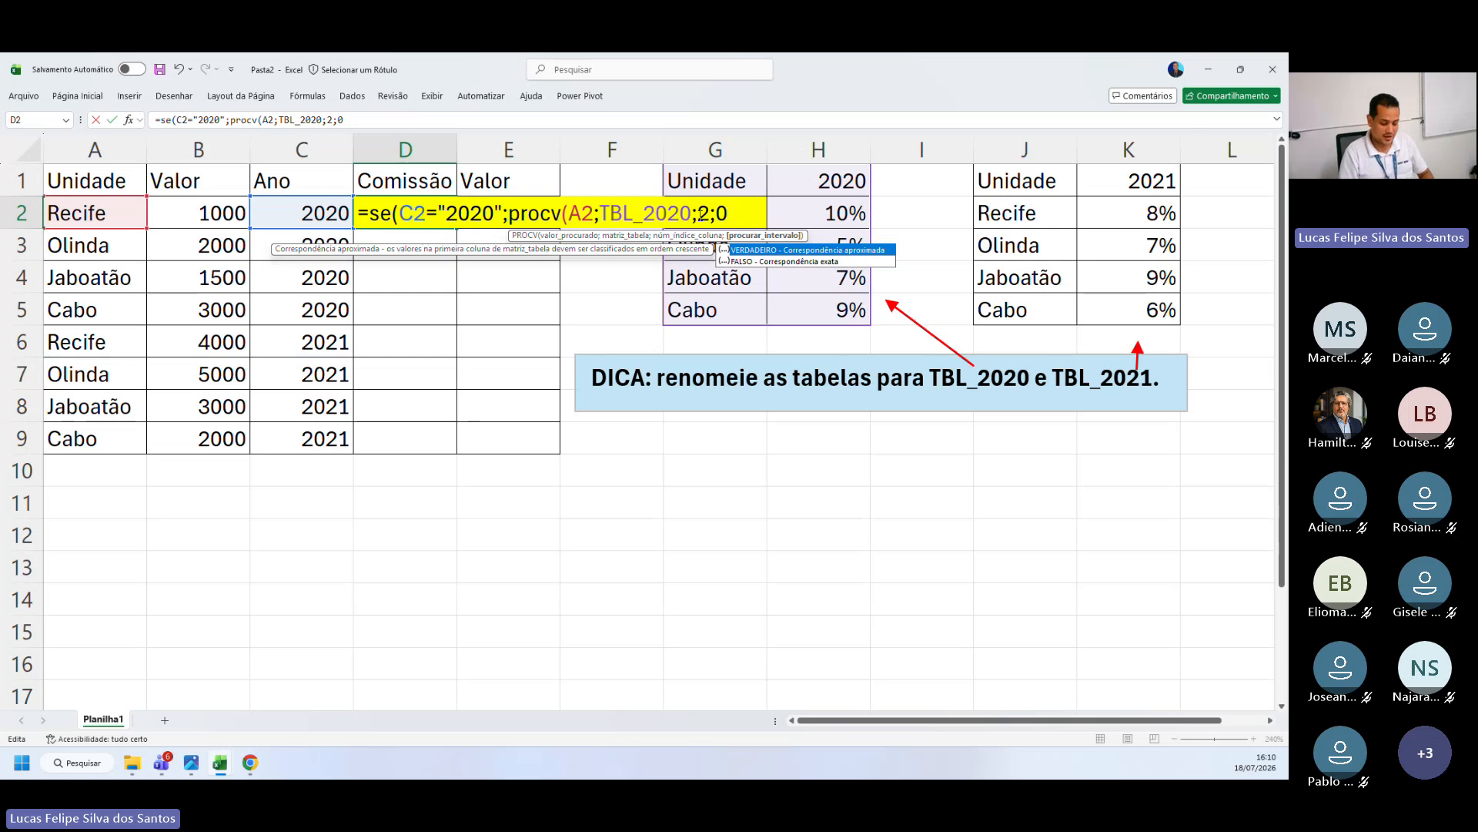
type(";")
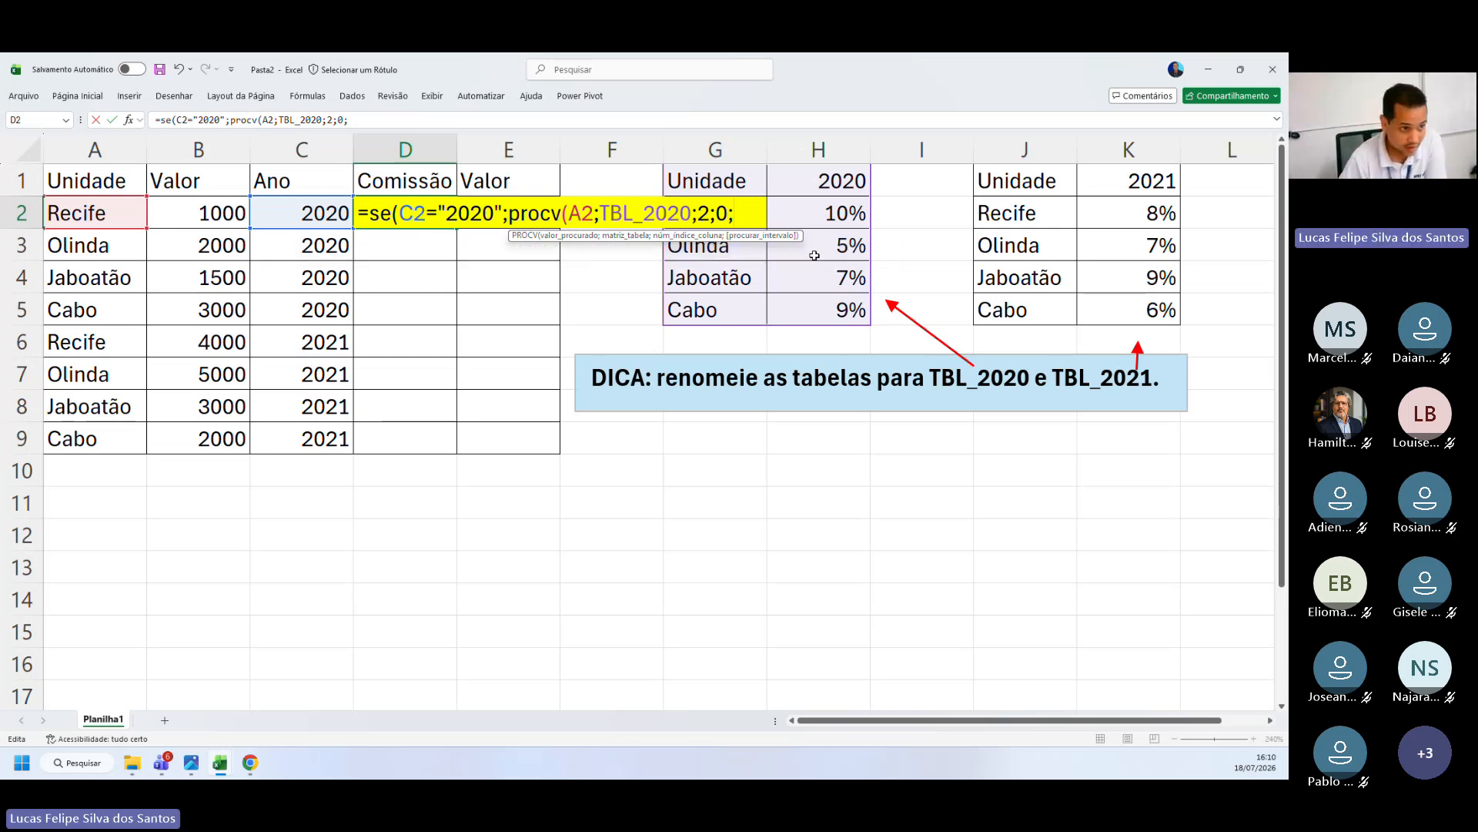
key("BackSpace")
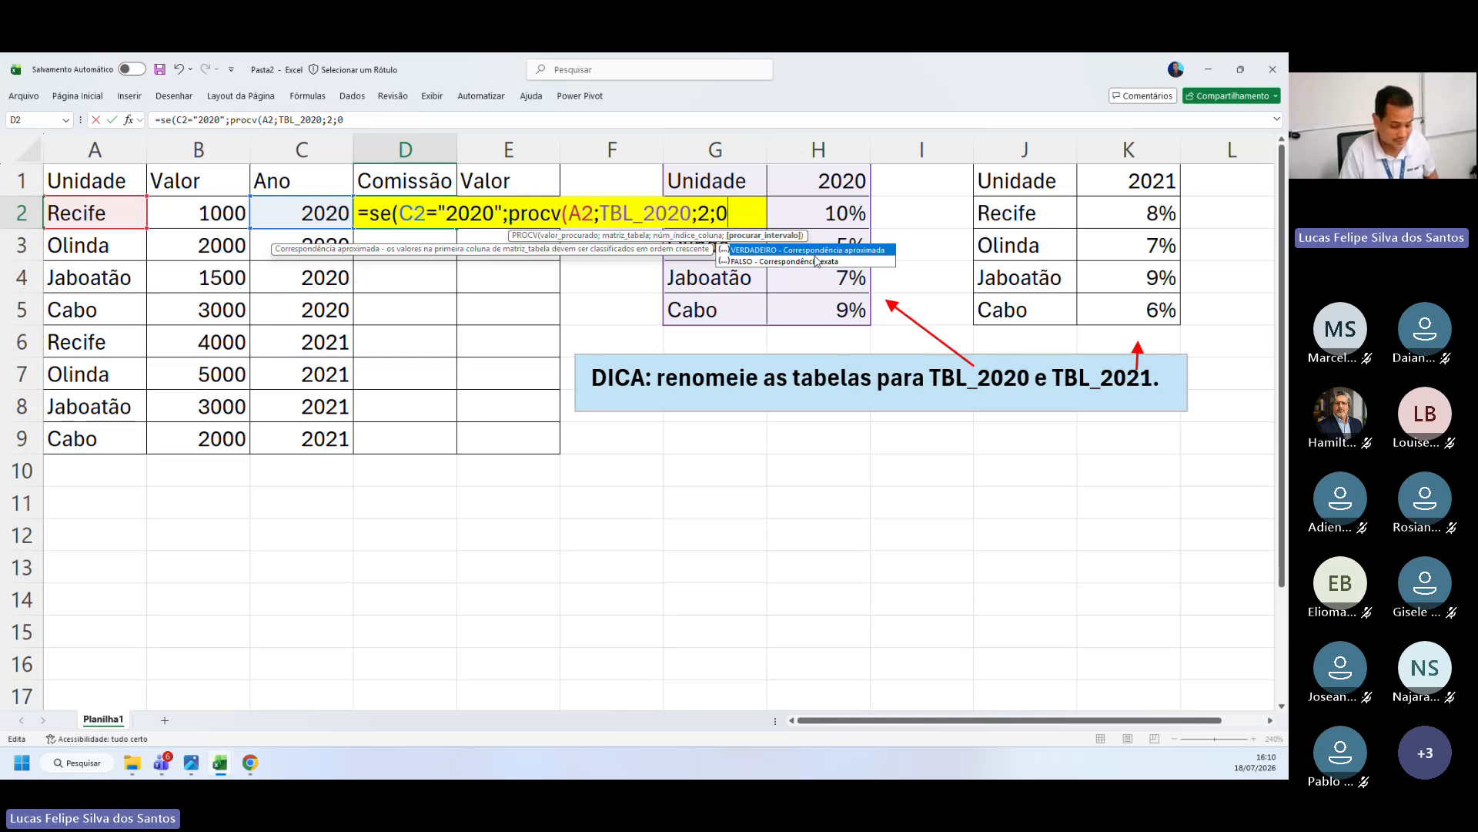
type(");")
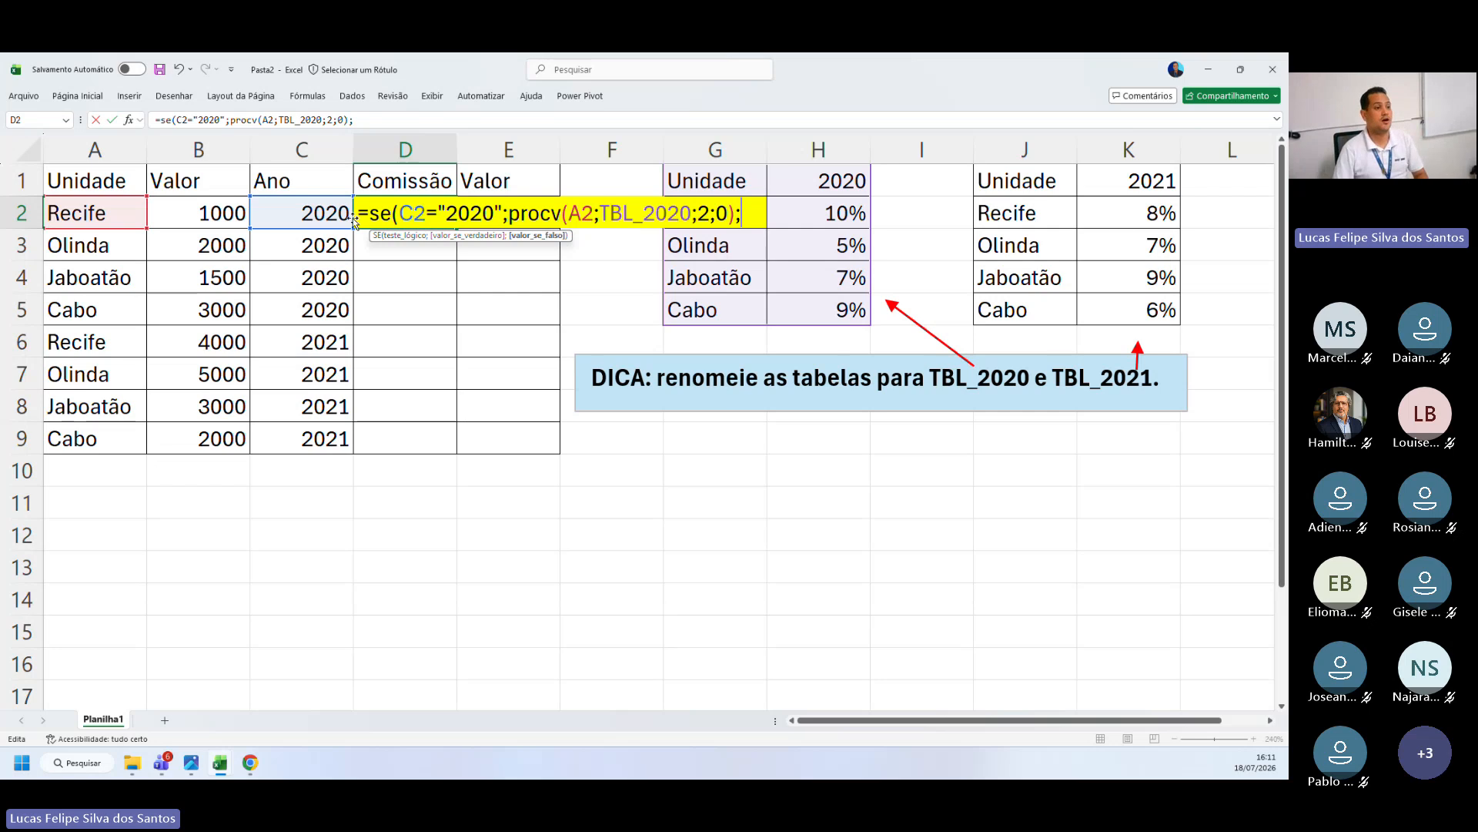
Step: Review D2's unfinished formula part by part: the C2="2020" test, the A2 lookup value and the remaining TBL_2020 PROCV arguments
left_click_drag(358, 213, 427, 216)
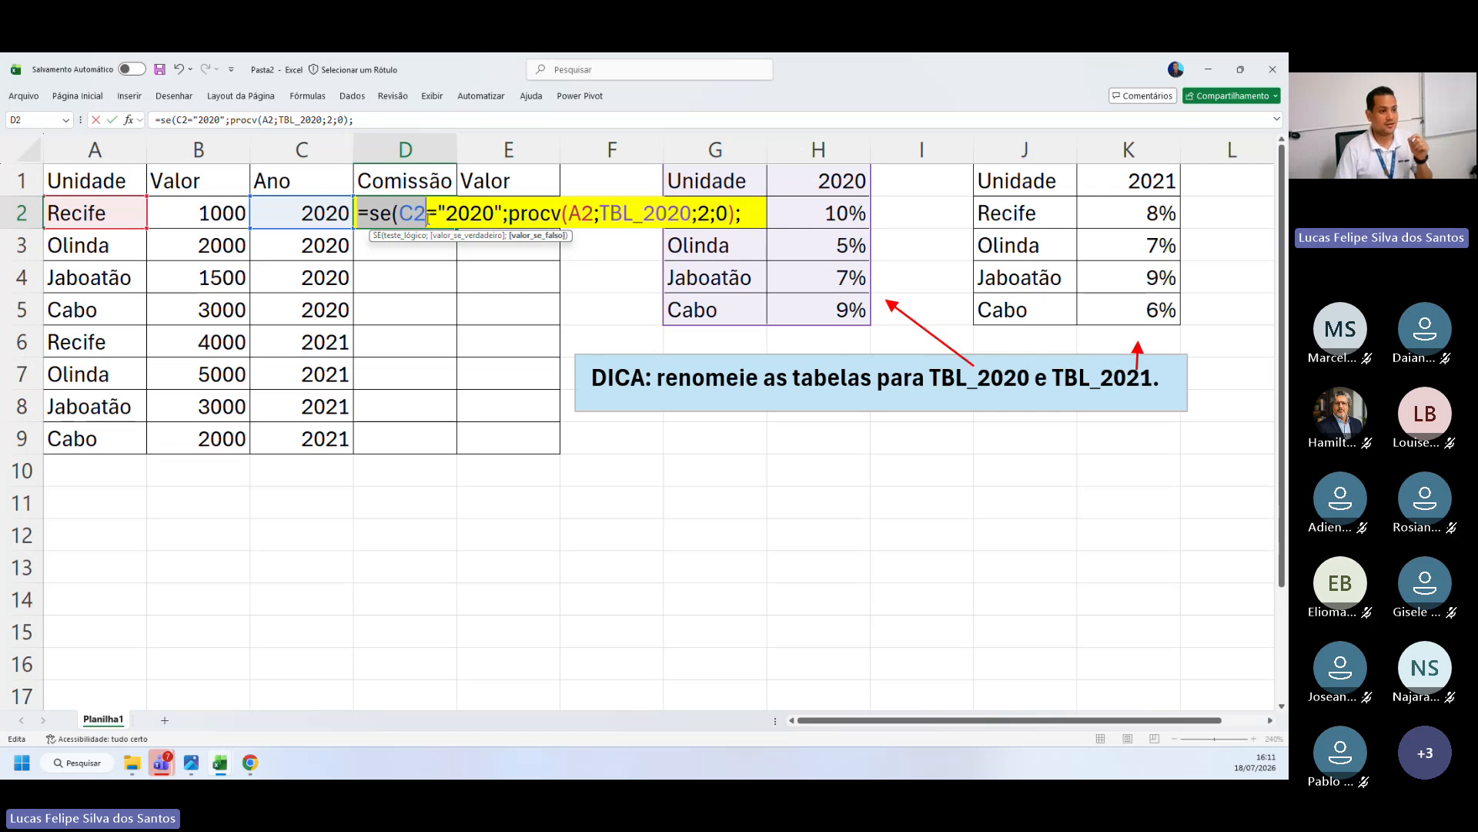
left_click_drag(427, 218, 502, 218)
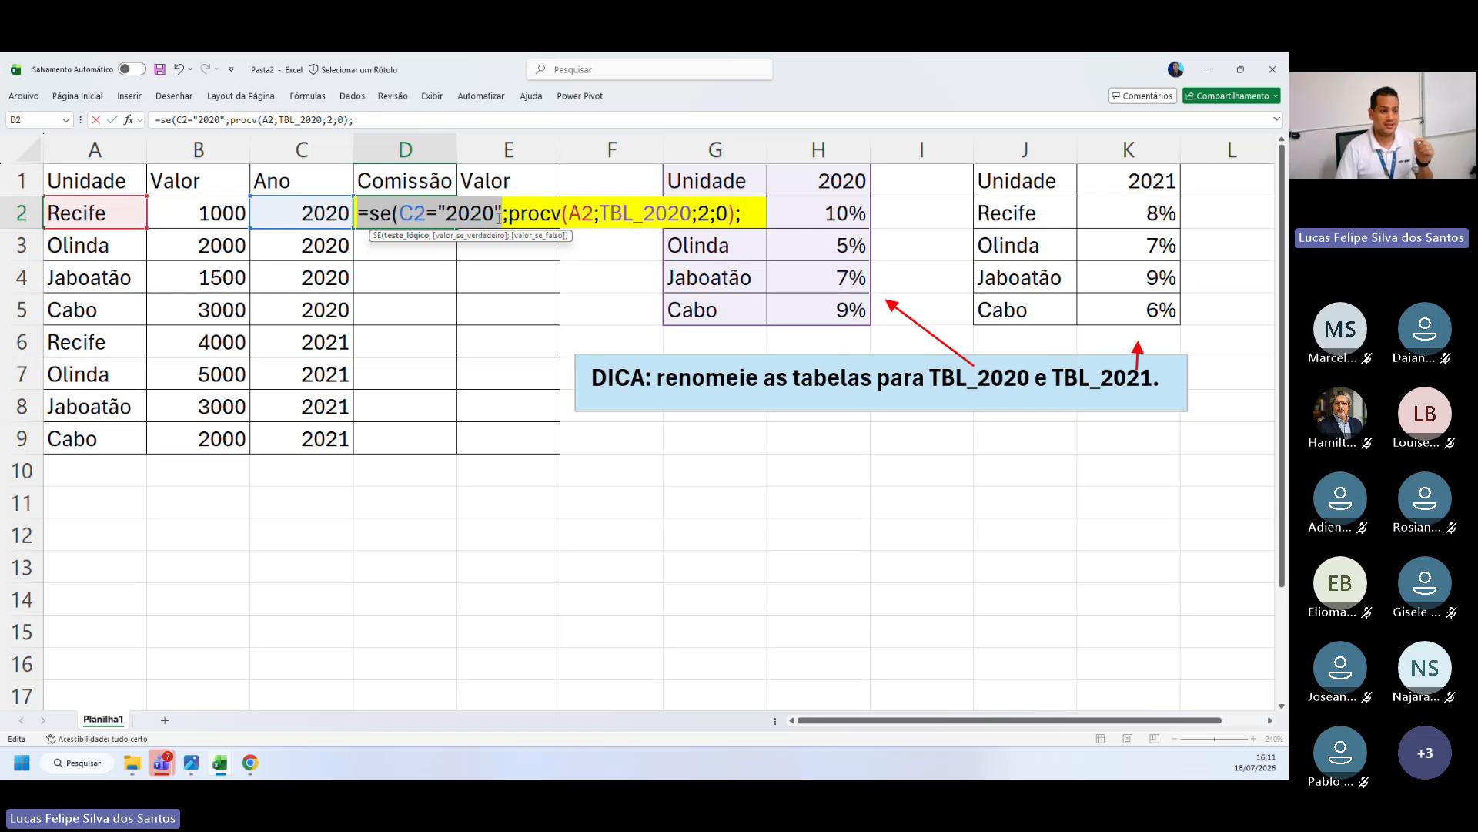
left_click_drag(511, 218, 551, 218)
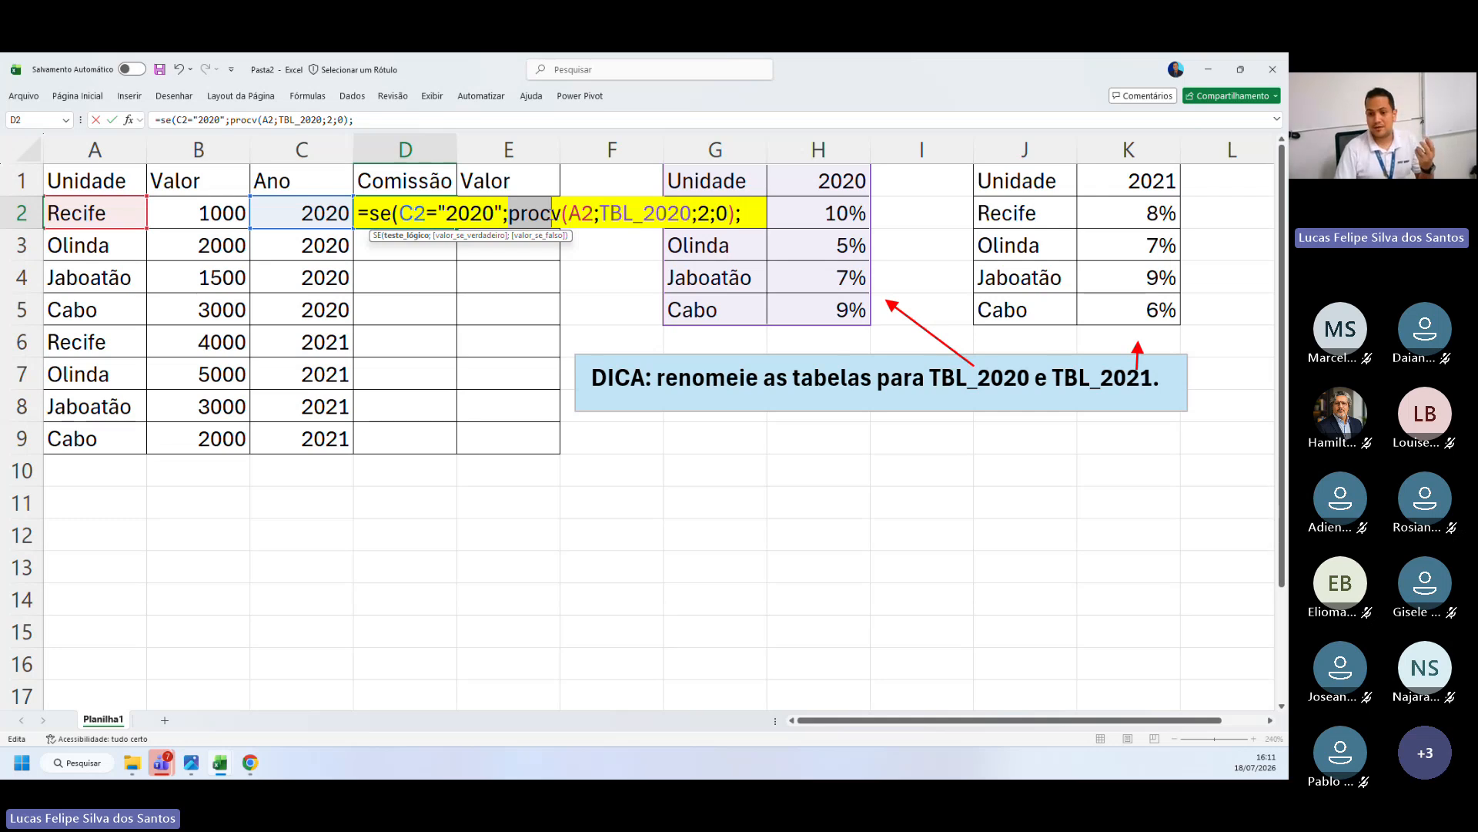
left_click_drag(551, 218, 593, 216)
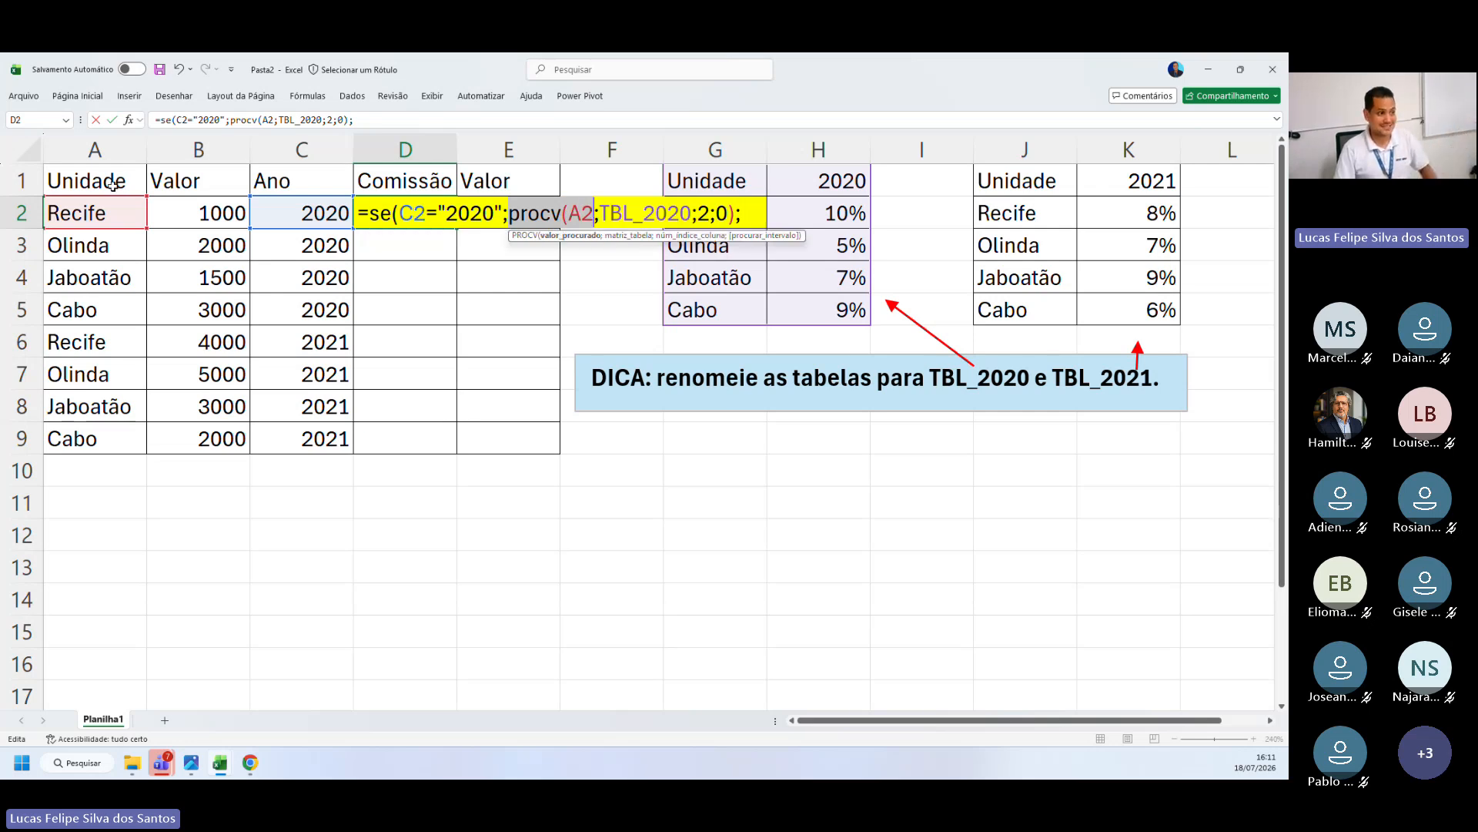
key("ctrl")
key("ctrl")
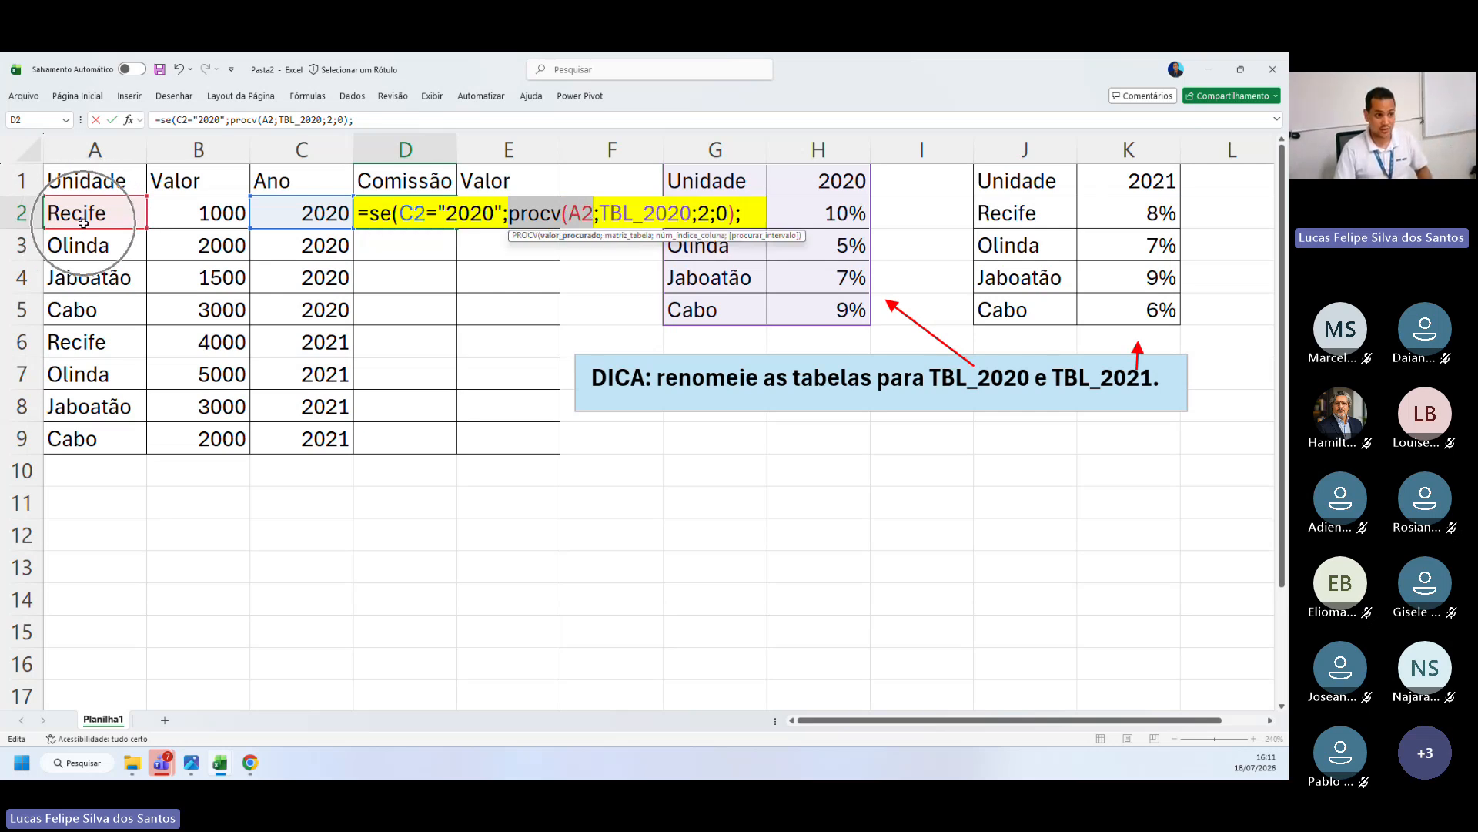
left_click_drag(601, 213, 729, 213)
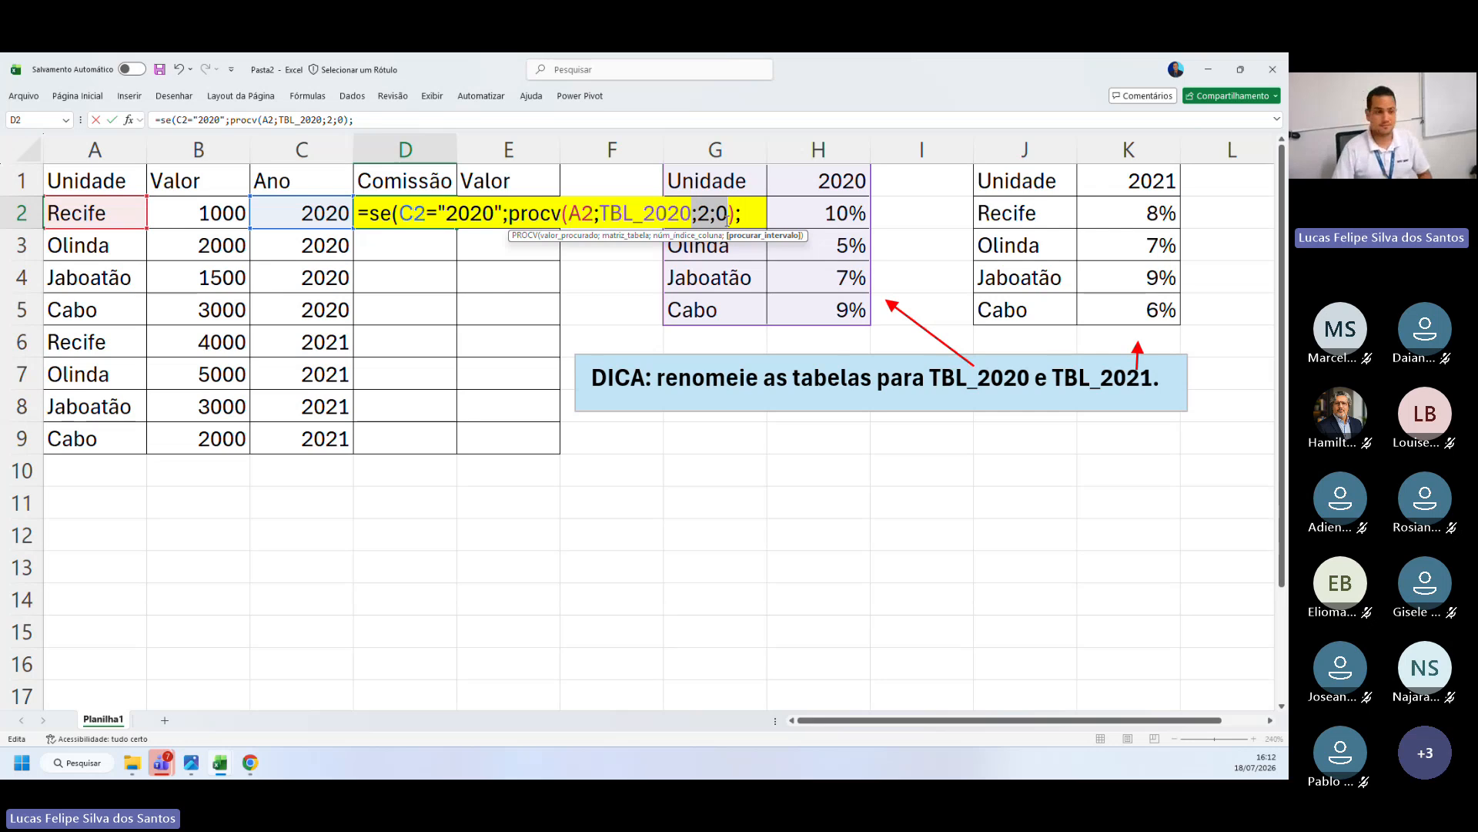
Step: Add PROCV(A2;TBL_2021;2;0) as the SE formula's value-if-false argument
left_click(741, 216)
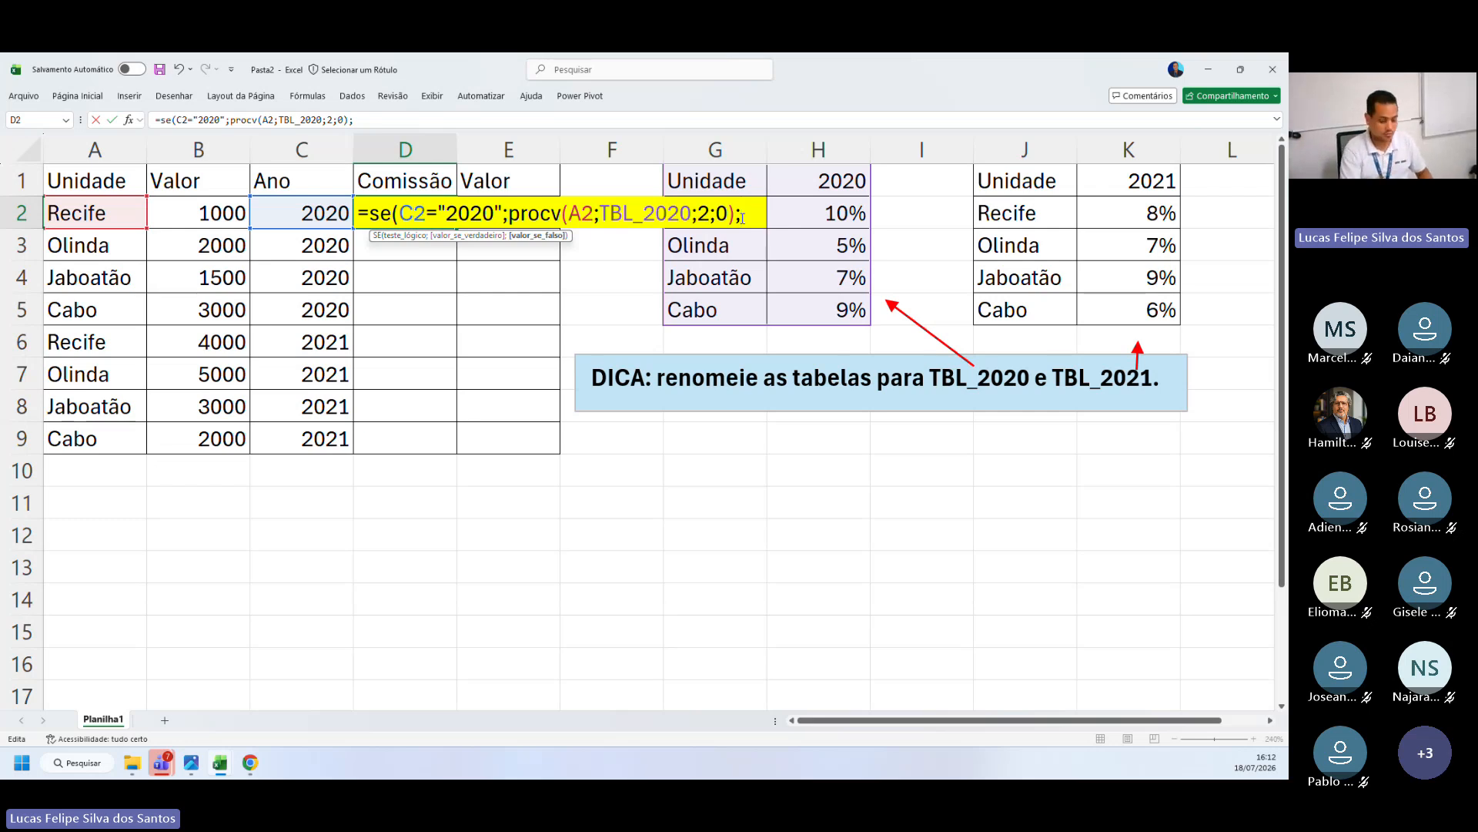
type("procv")
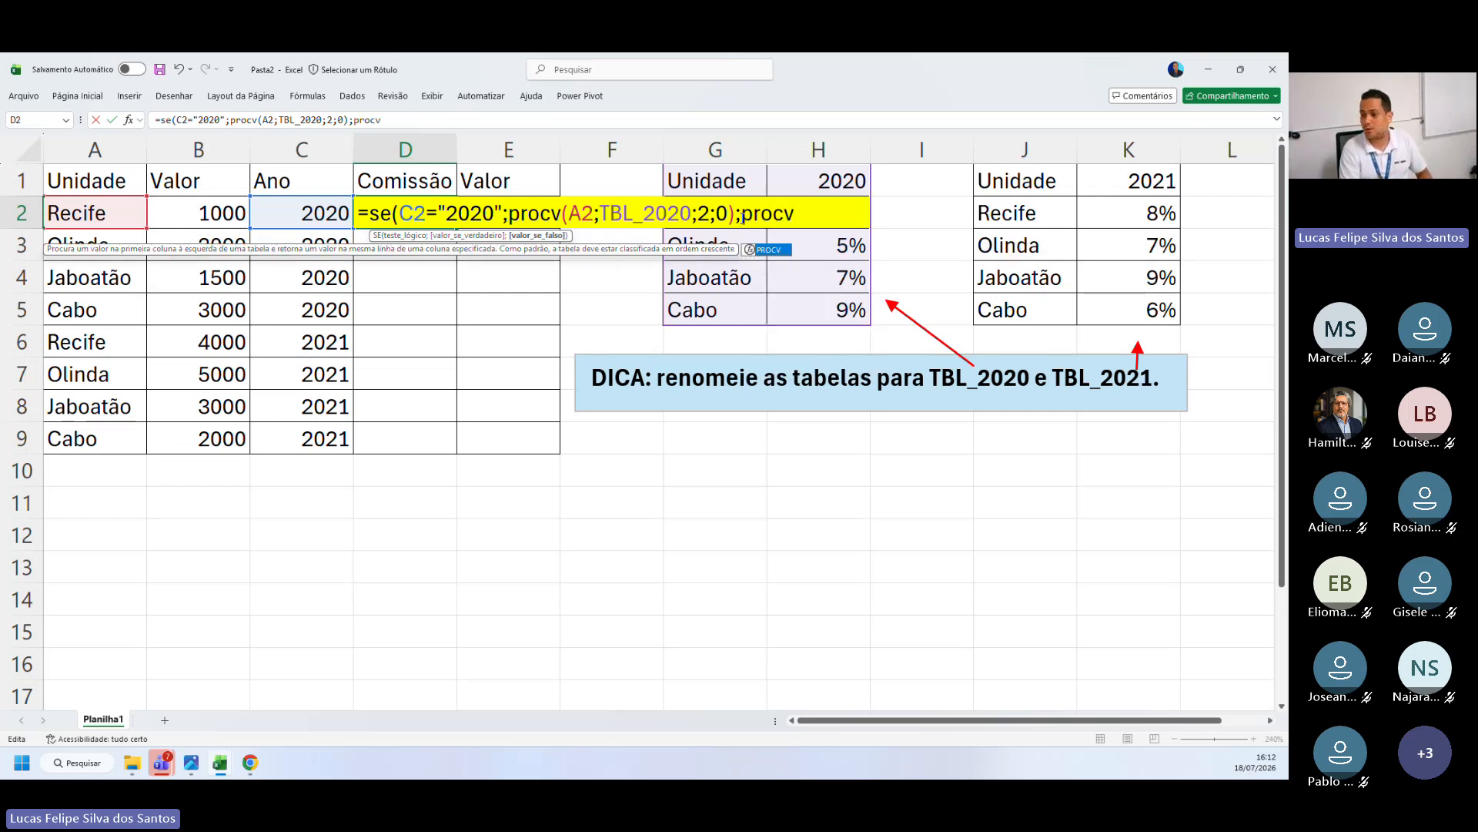
type("(")
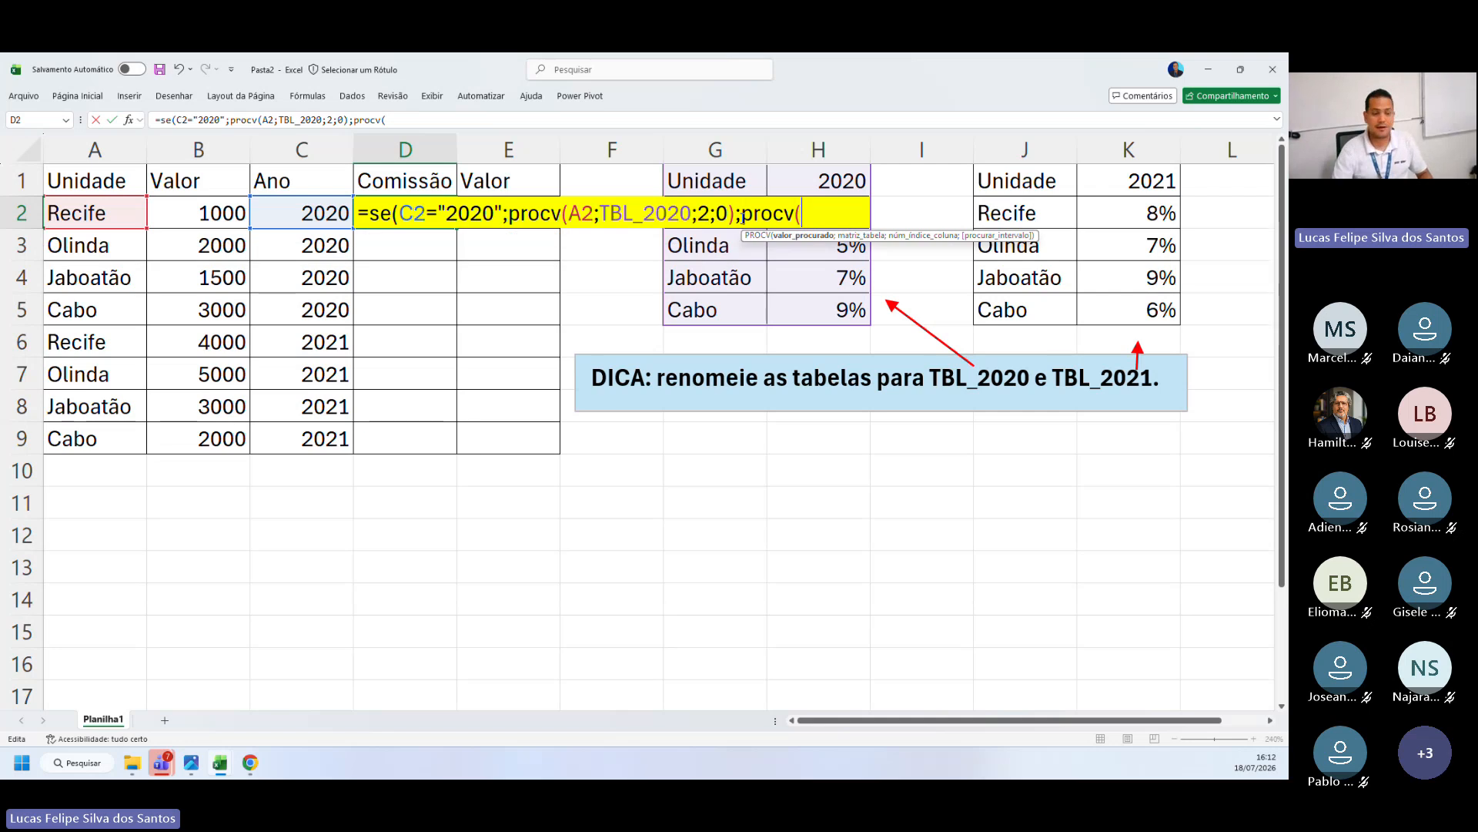
left_click(114, 213)
type(";")
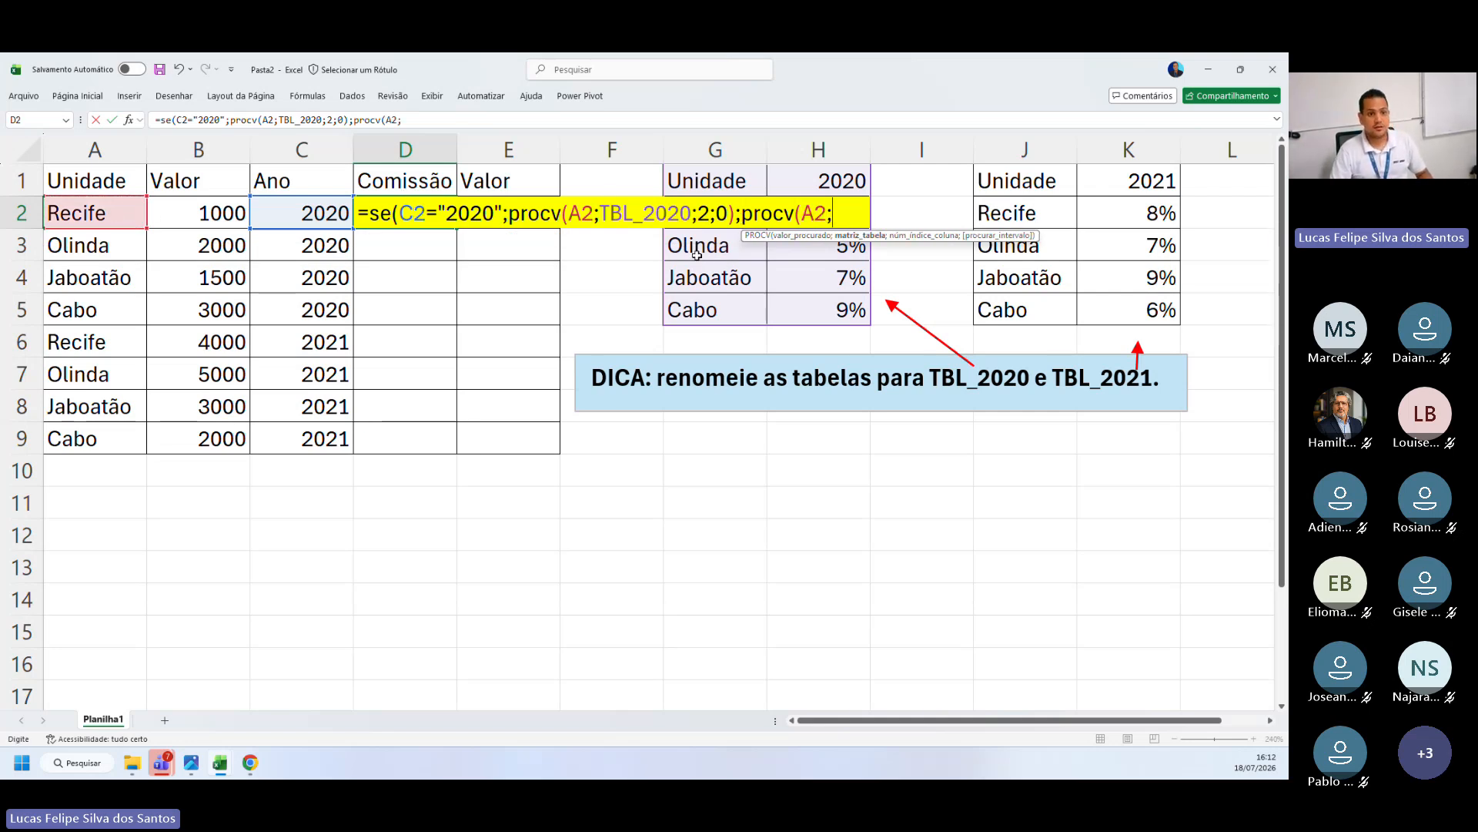
left_click_drag(1001, 182, 1122, 308)
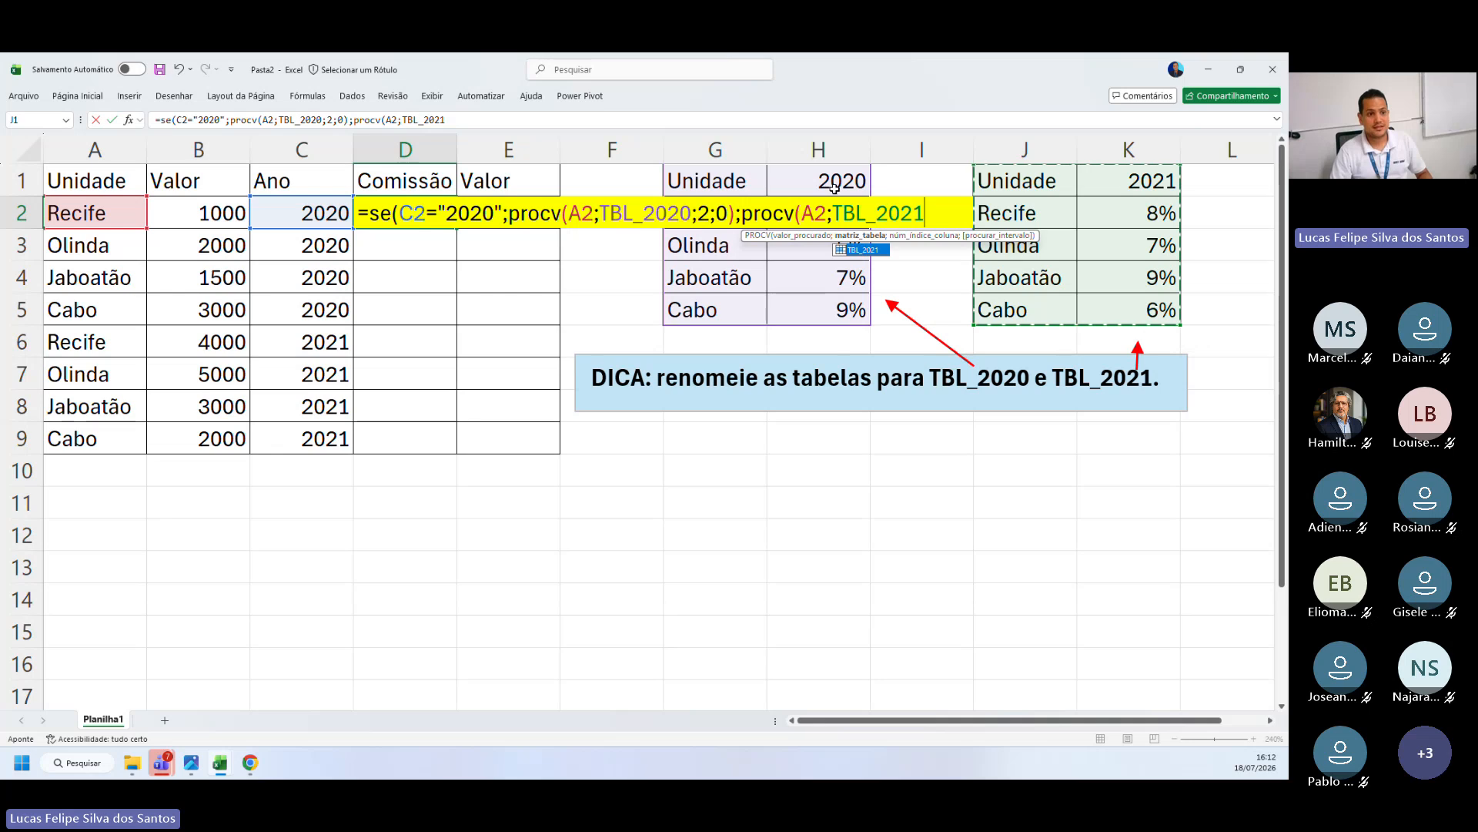
left_click(930, 215)
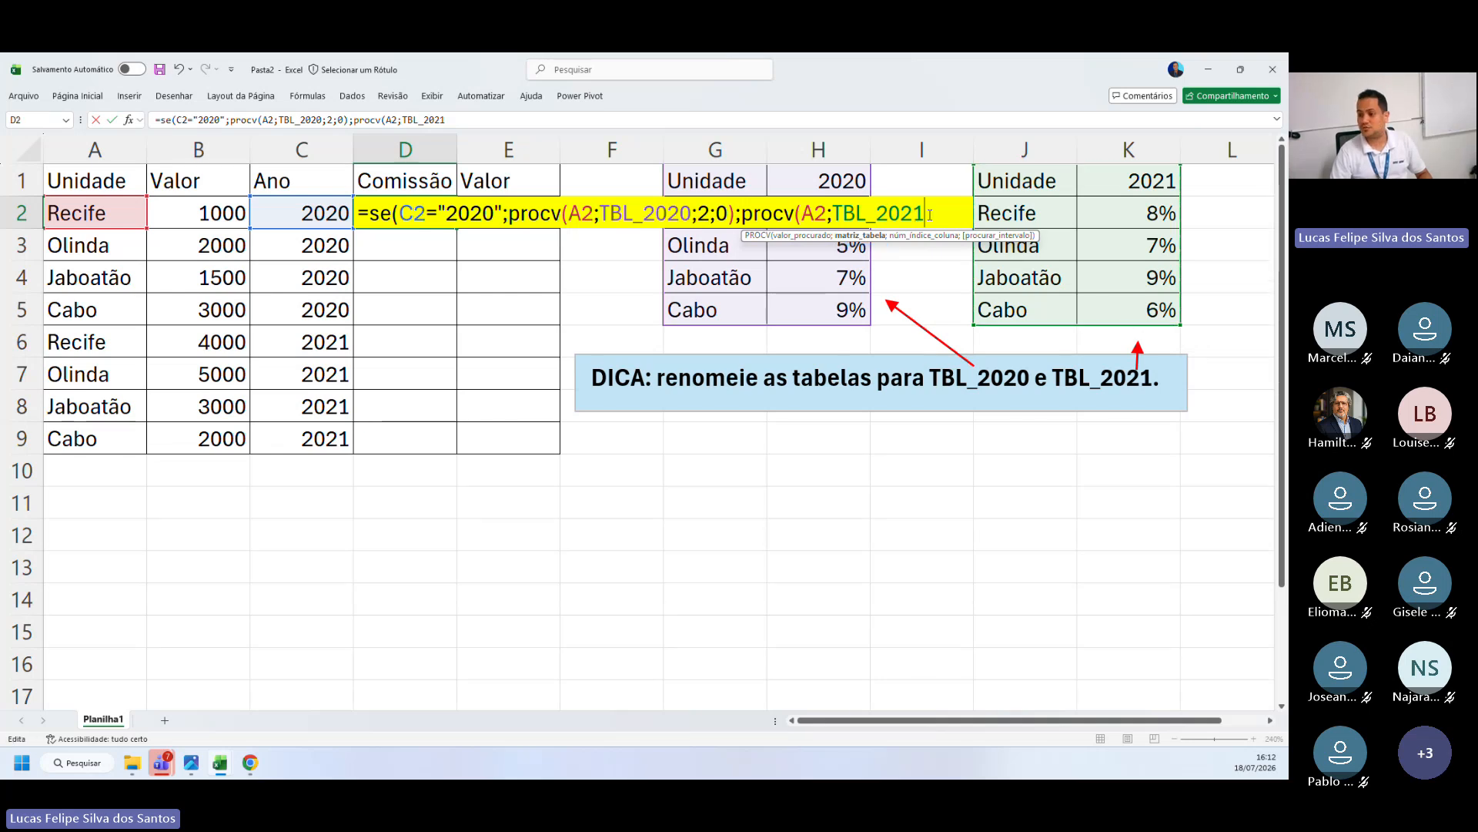
type(";2")
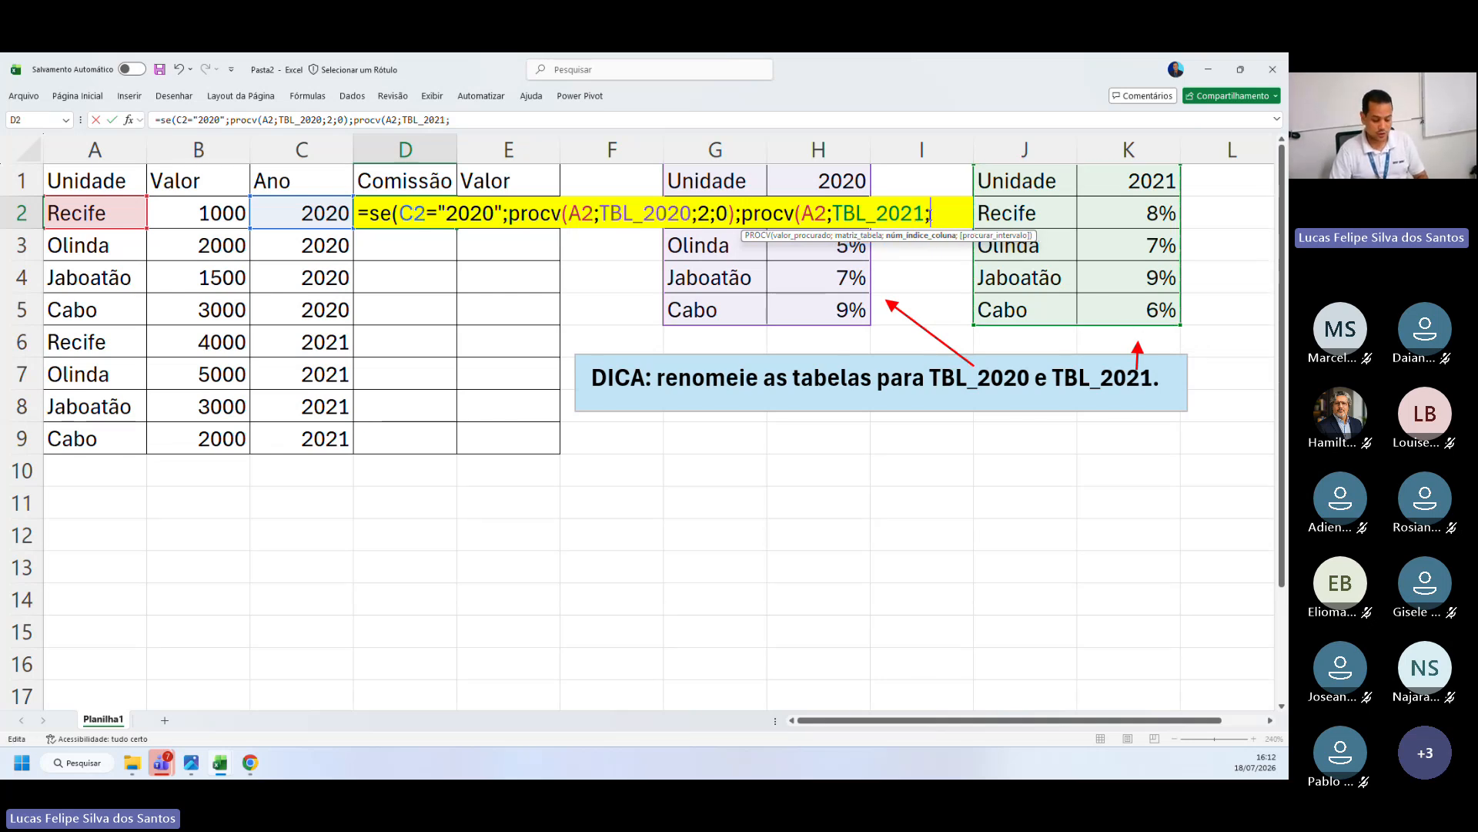
type(";0")
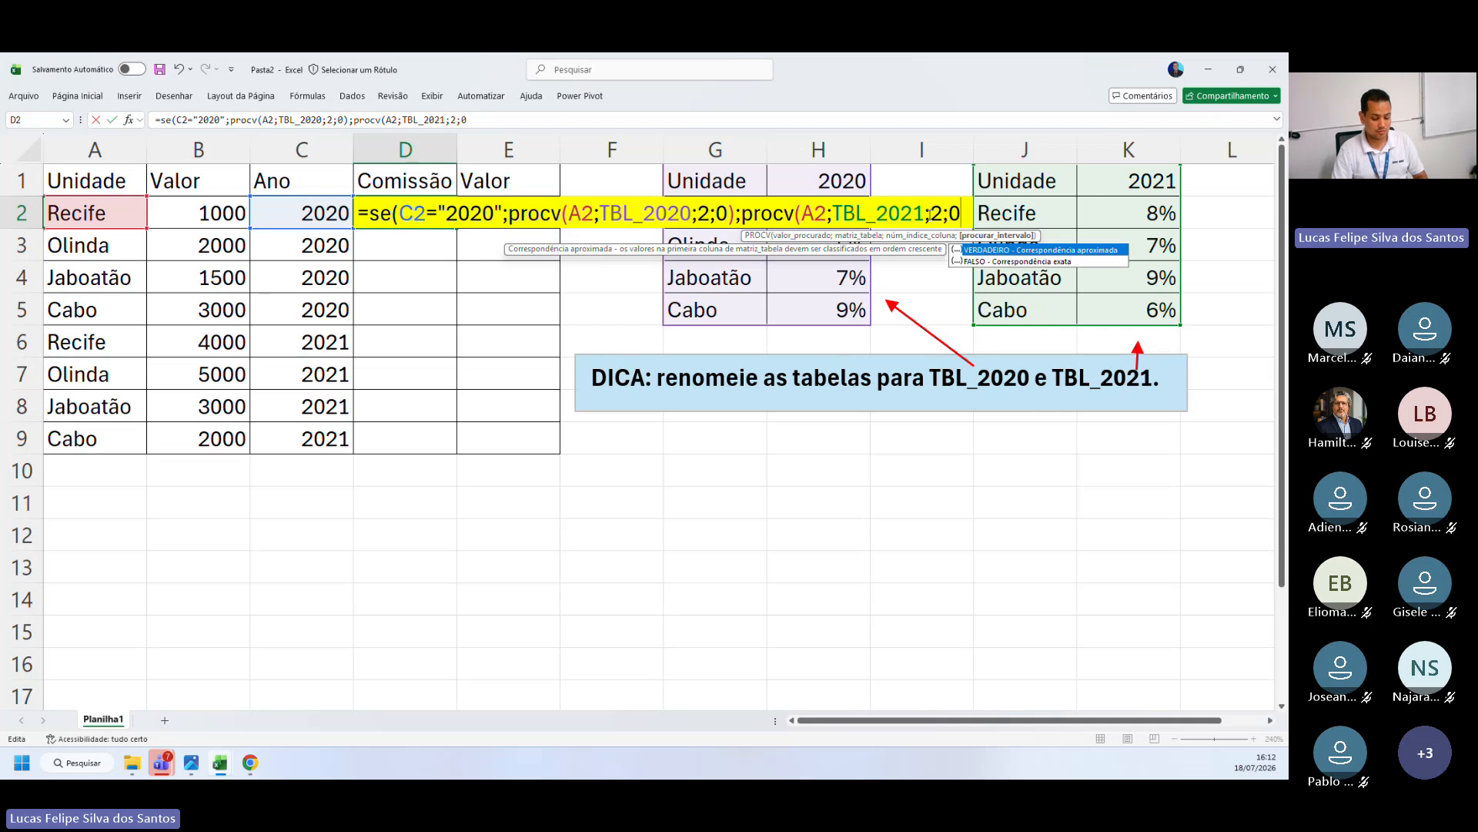
type(")")
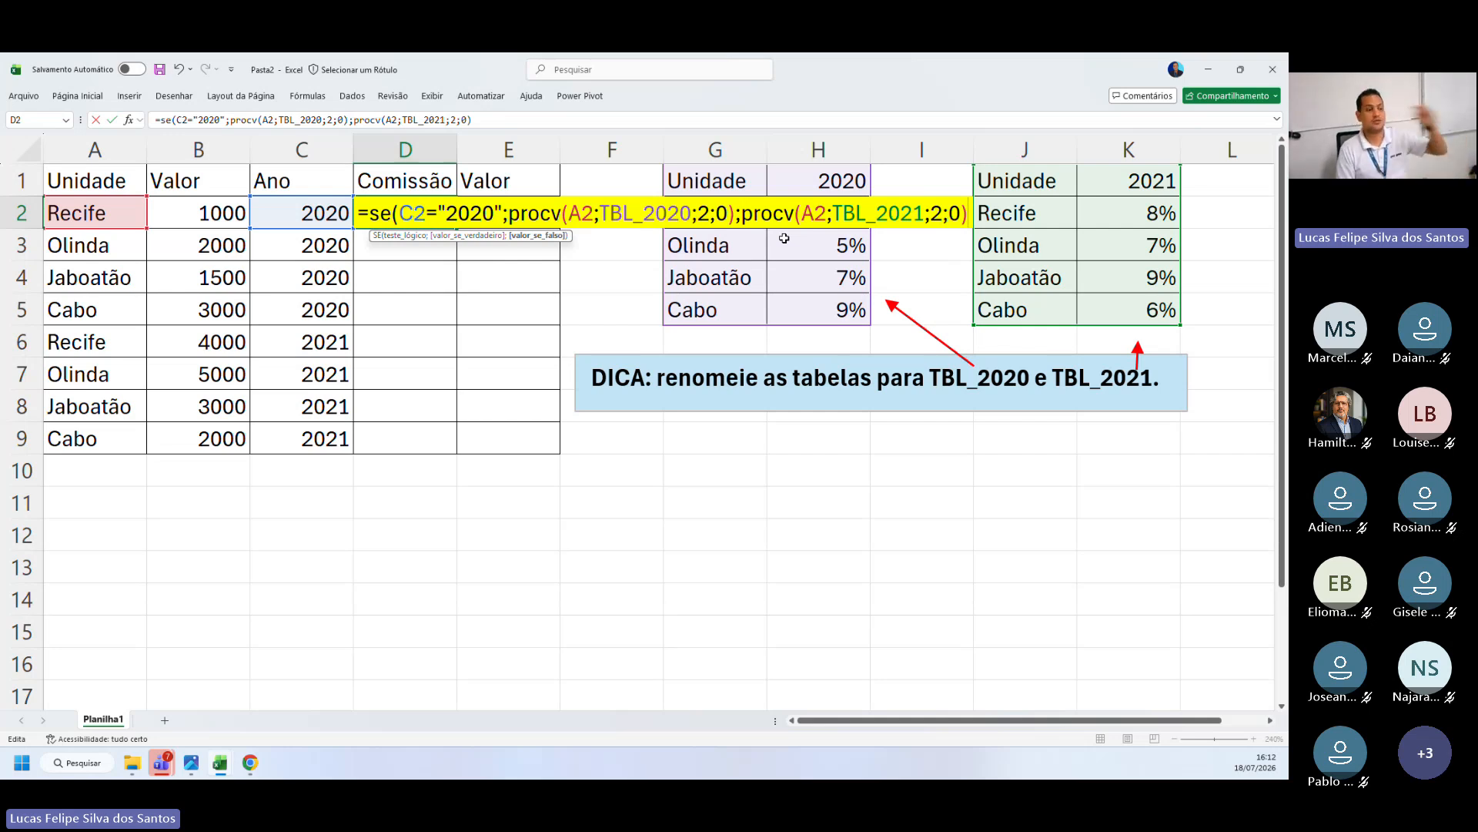
Step: Examine the C2="2020" test and the TBL_2021 PROCV in the formula being edited in D2
left_click(402, 214)
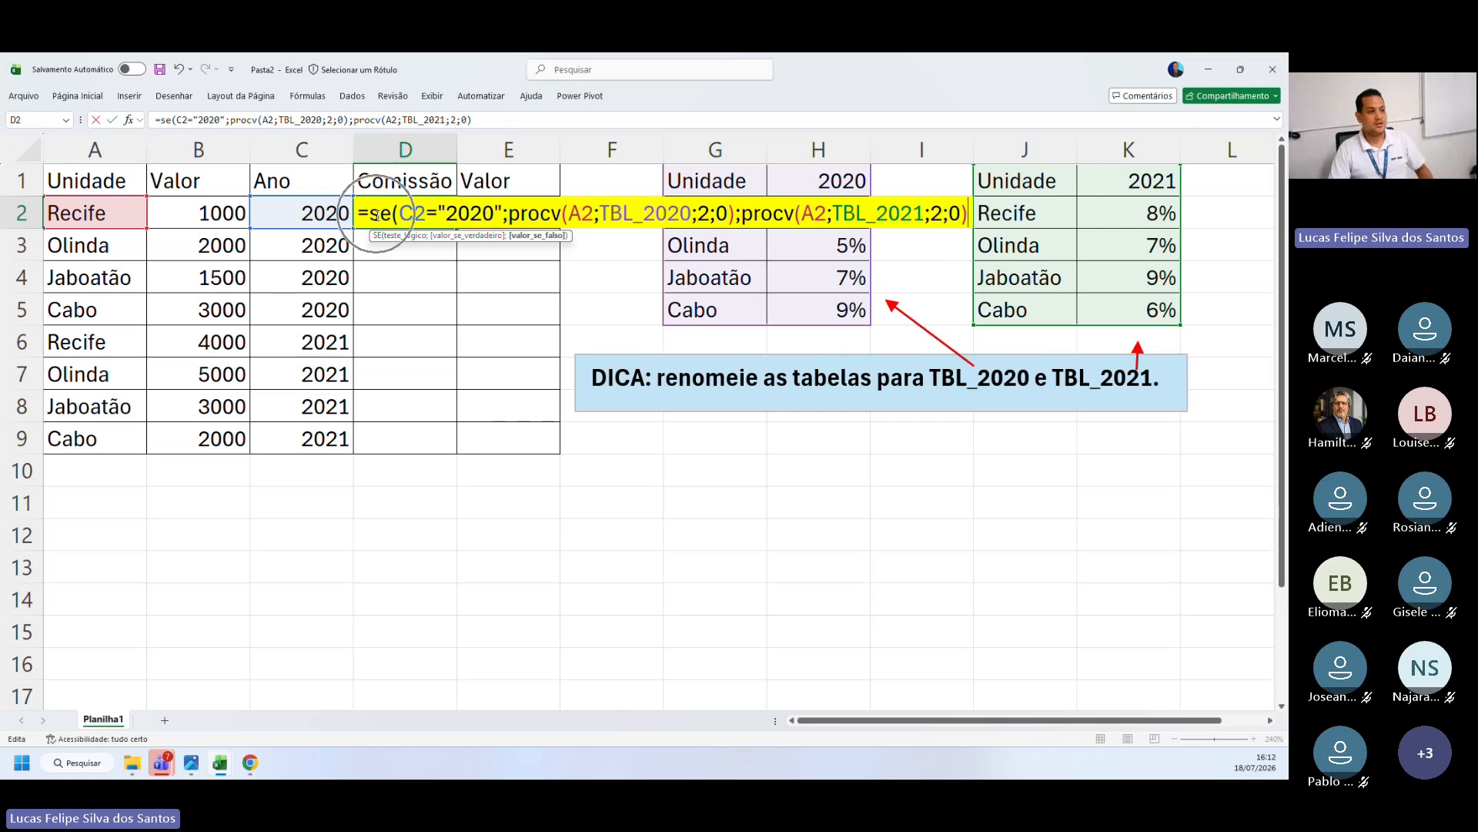
key("ctrl")
key("ctrl")
key("ctrl")
key("ctrl")
key("ctrl")
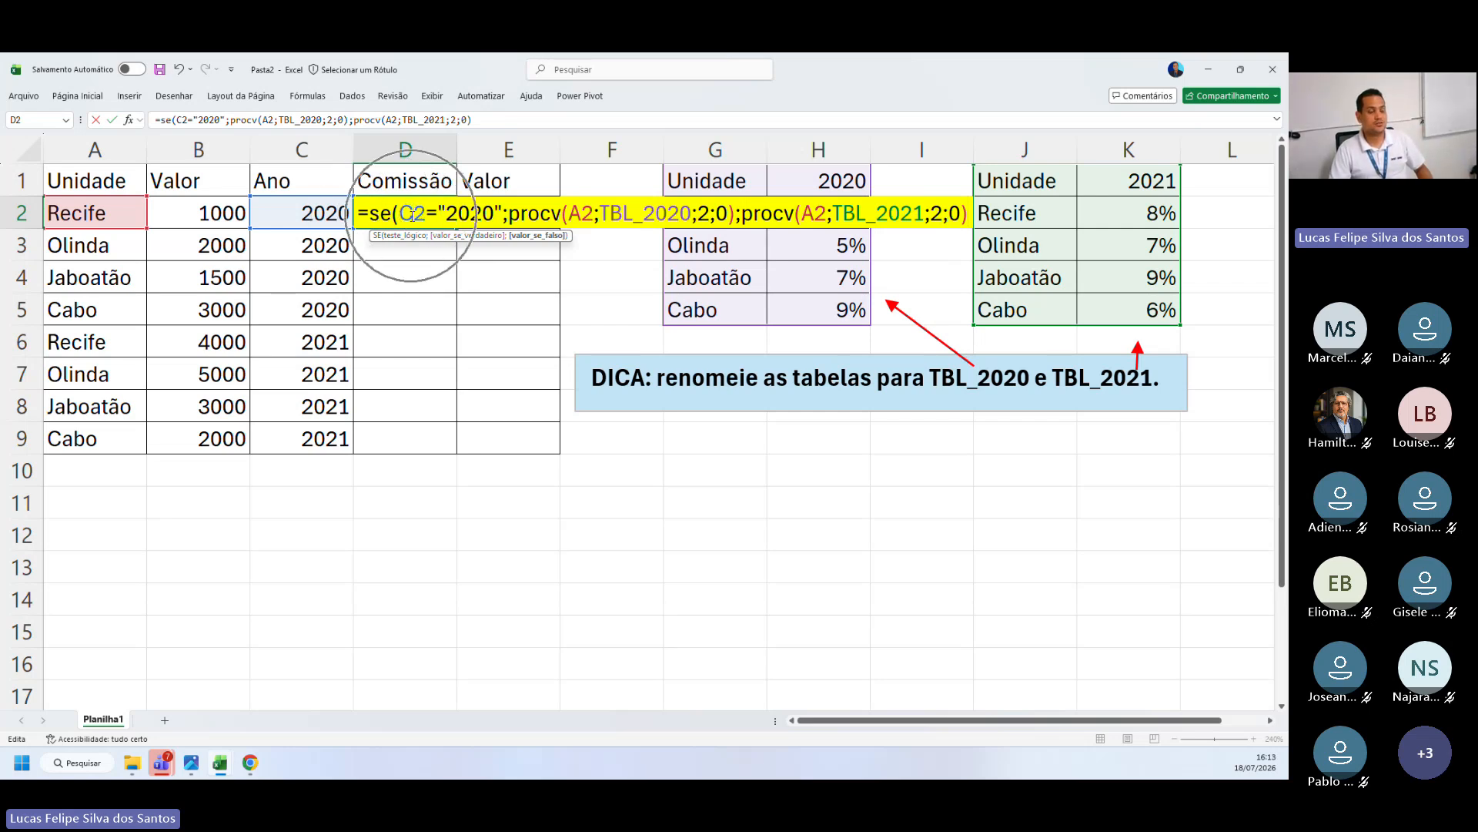
key("ctrl")
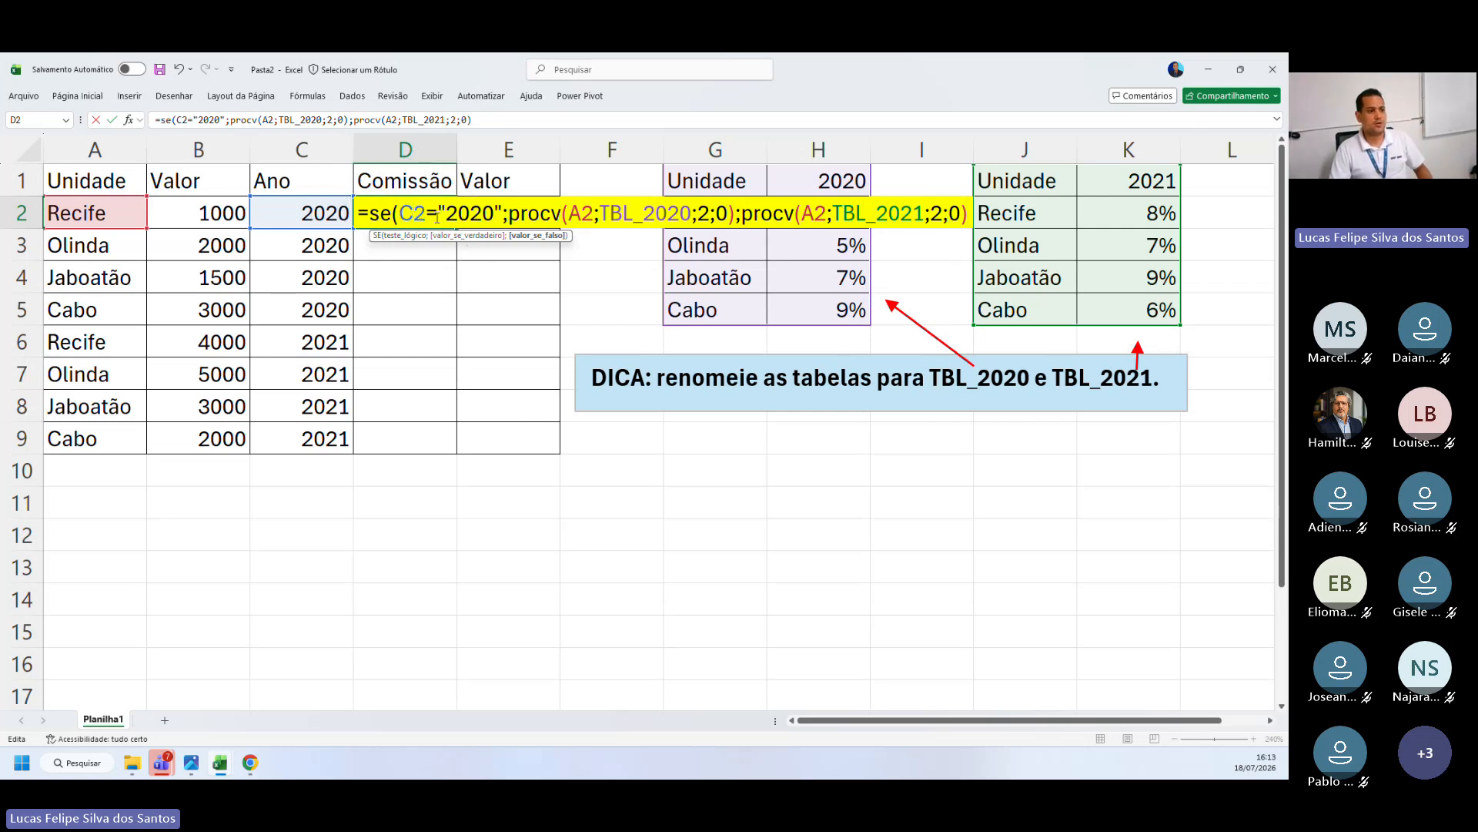
key("ctrl")
key("ctrl")
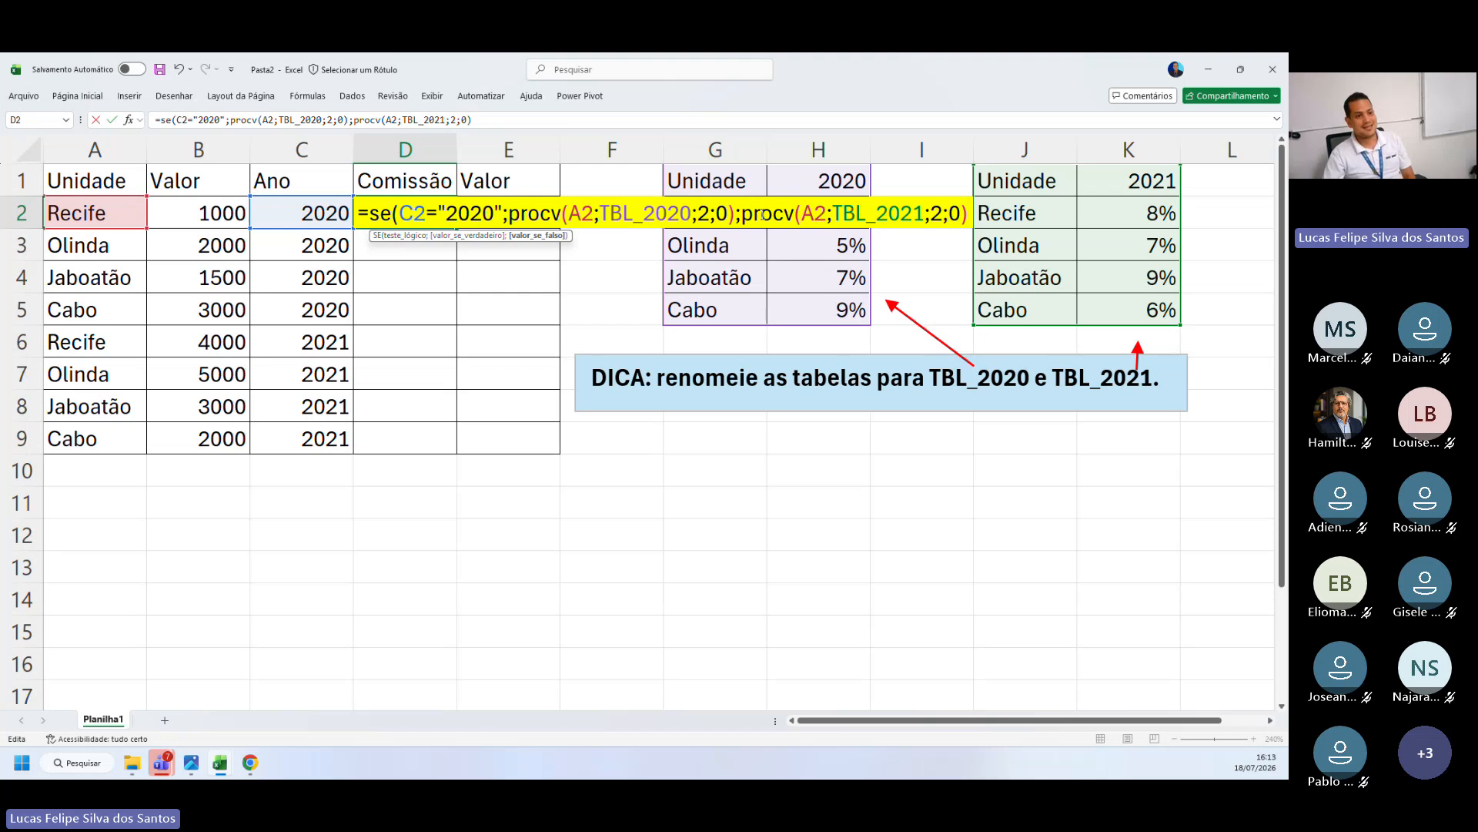
left_click_drag(737, 217, 969, 214)
Step: Enter the completed SE formula in Comissão cell D2 and reselect that cell to check its formula
left_click(968, 215)
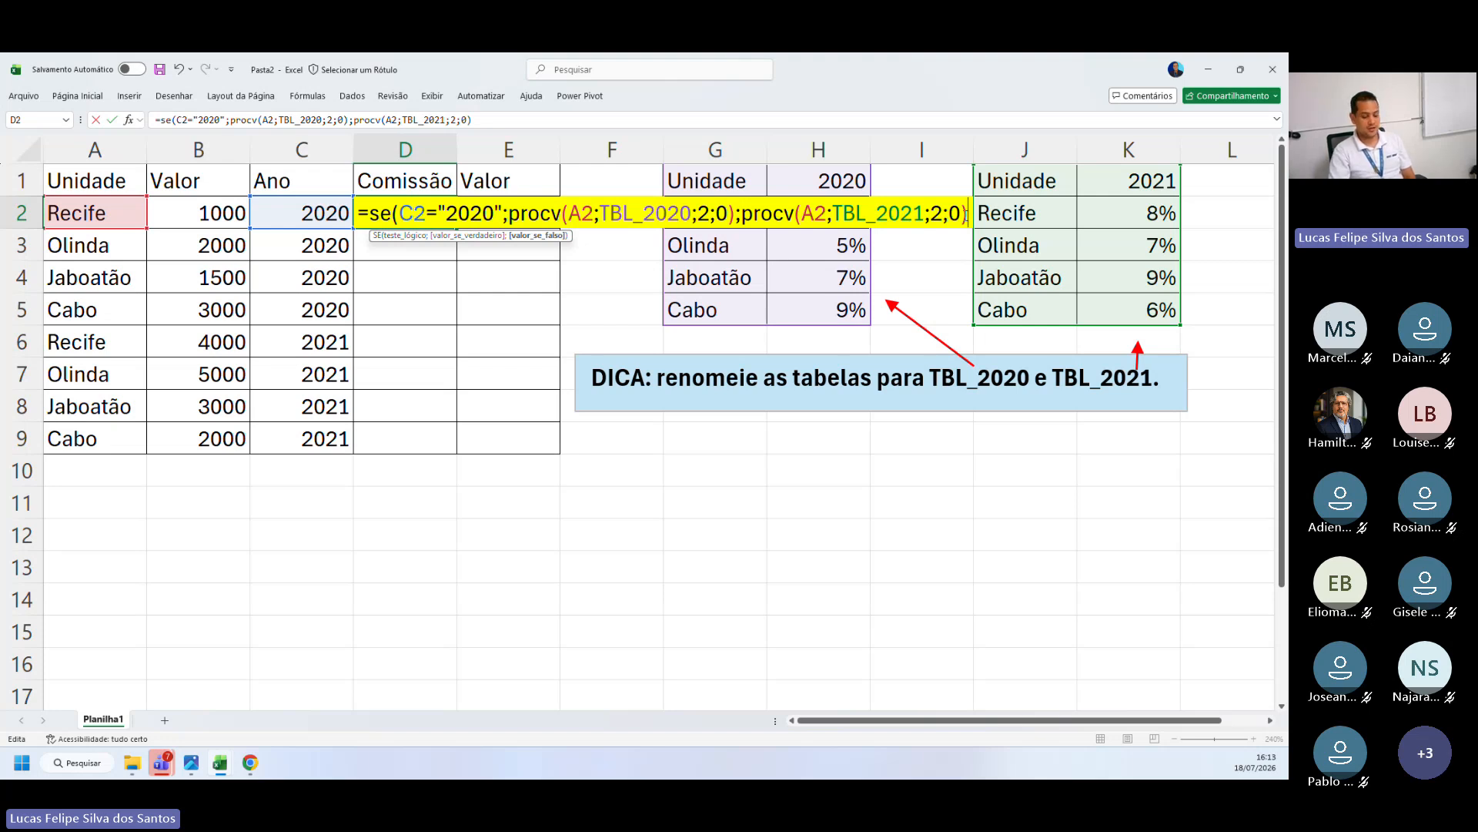
key("Return")
key("Return")
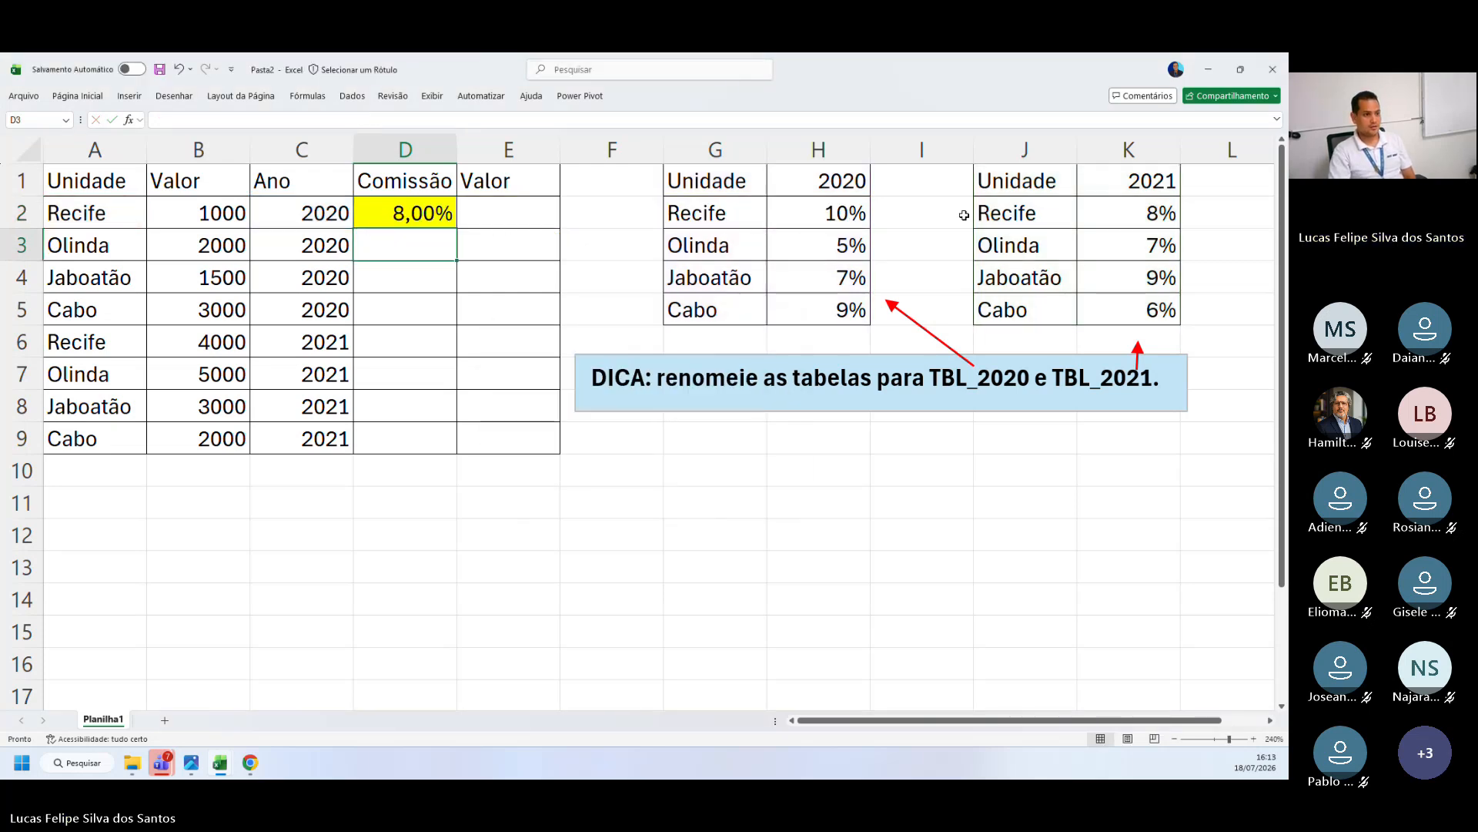
left_click(376, 211)
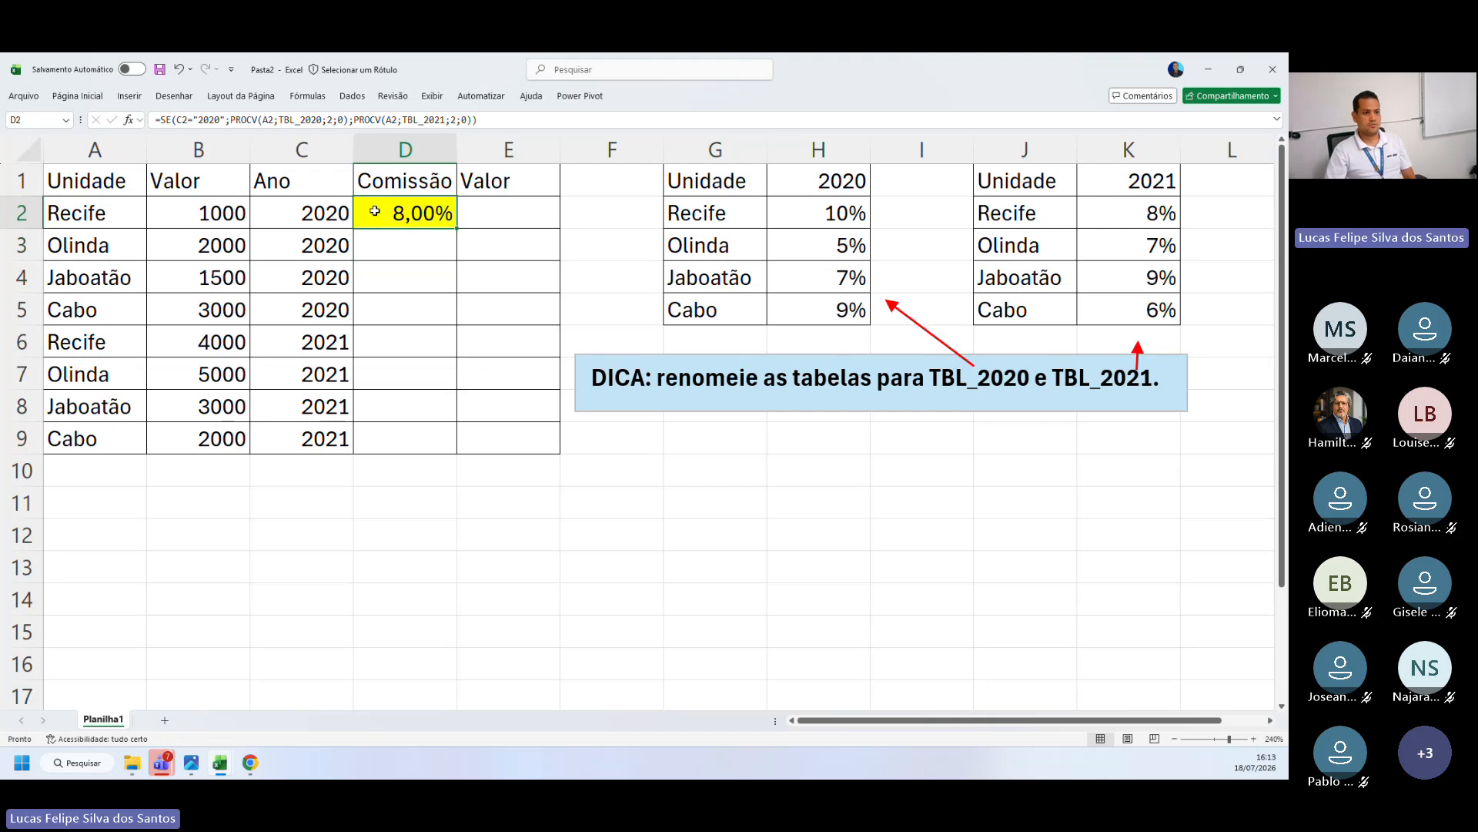
Step: Review the SE formula in Comissão cell D2, from its C2="2020" test to the closing parentheses of the TBL_2021 PROCV
double_click(388, 220)
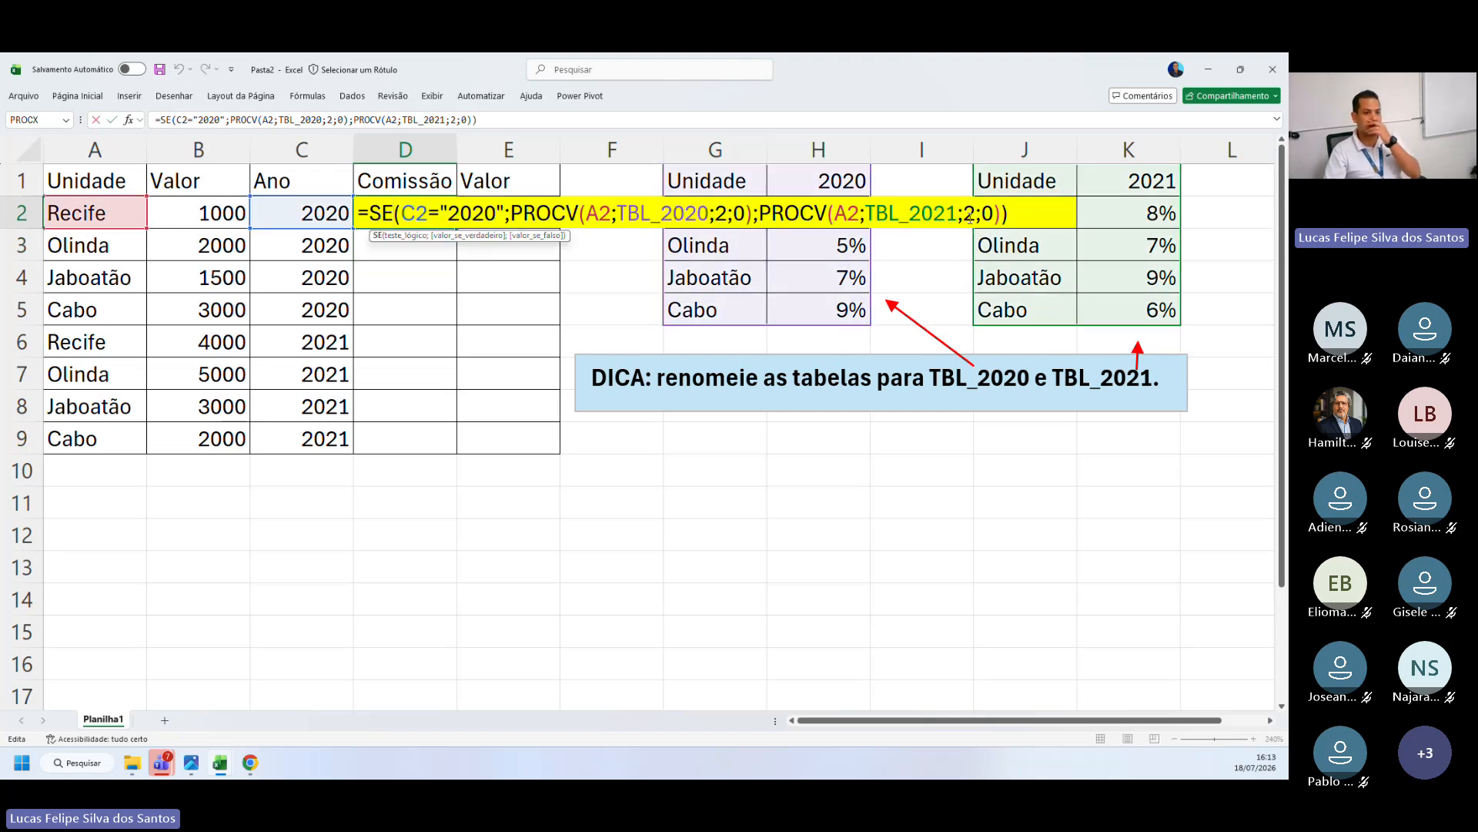
left_click(1026, 210)
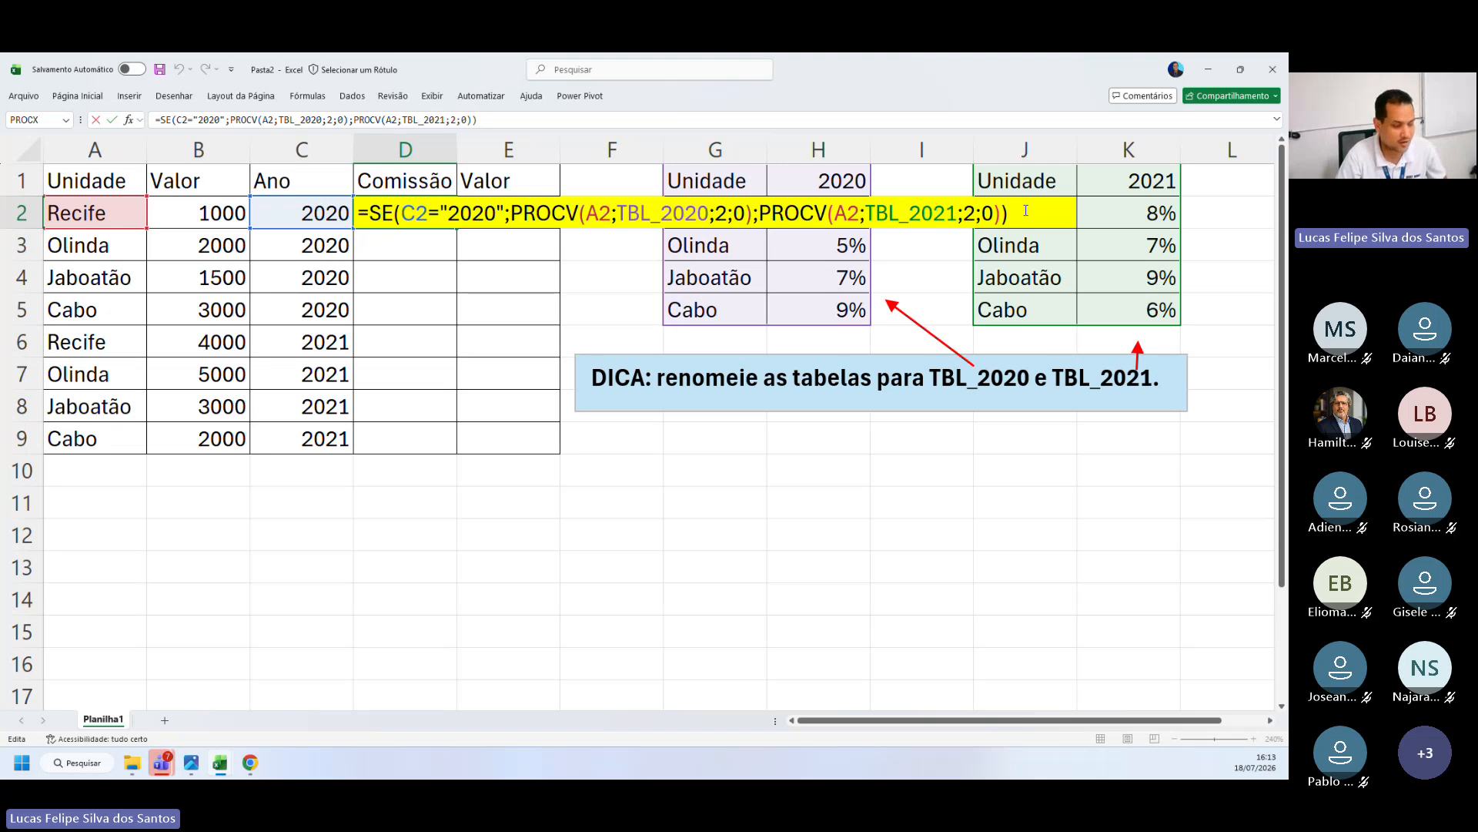
key("Return")
left_click(435, 211)
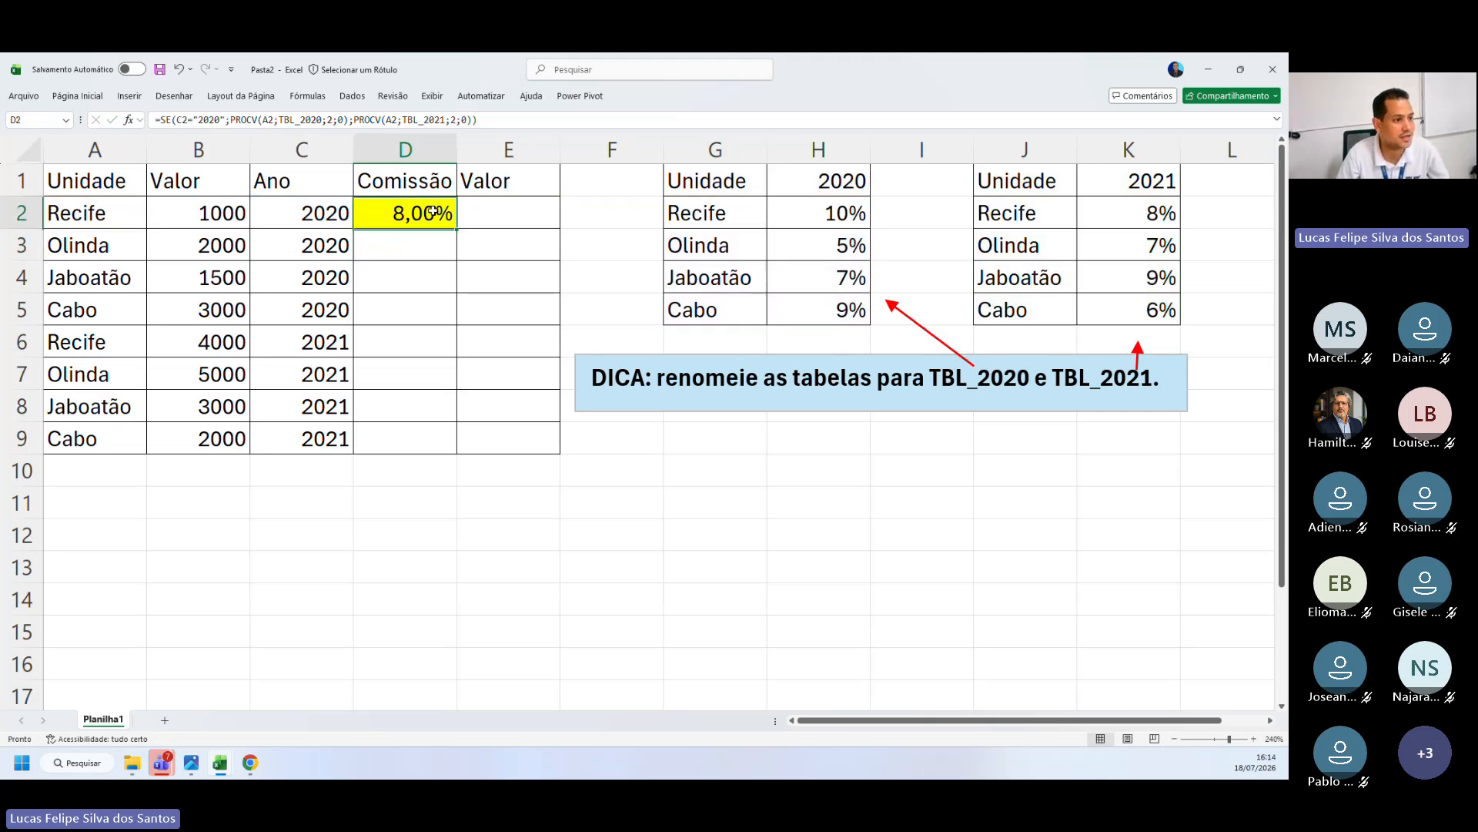
double_click(428, 212)
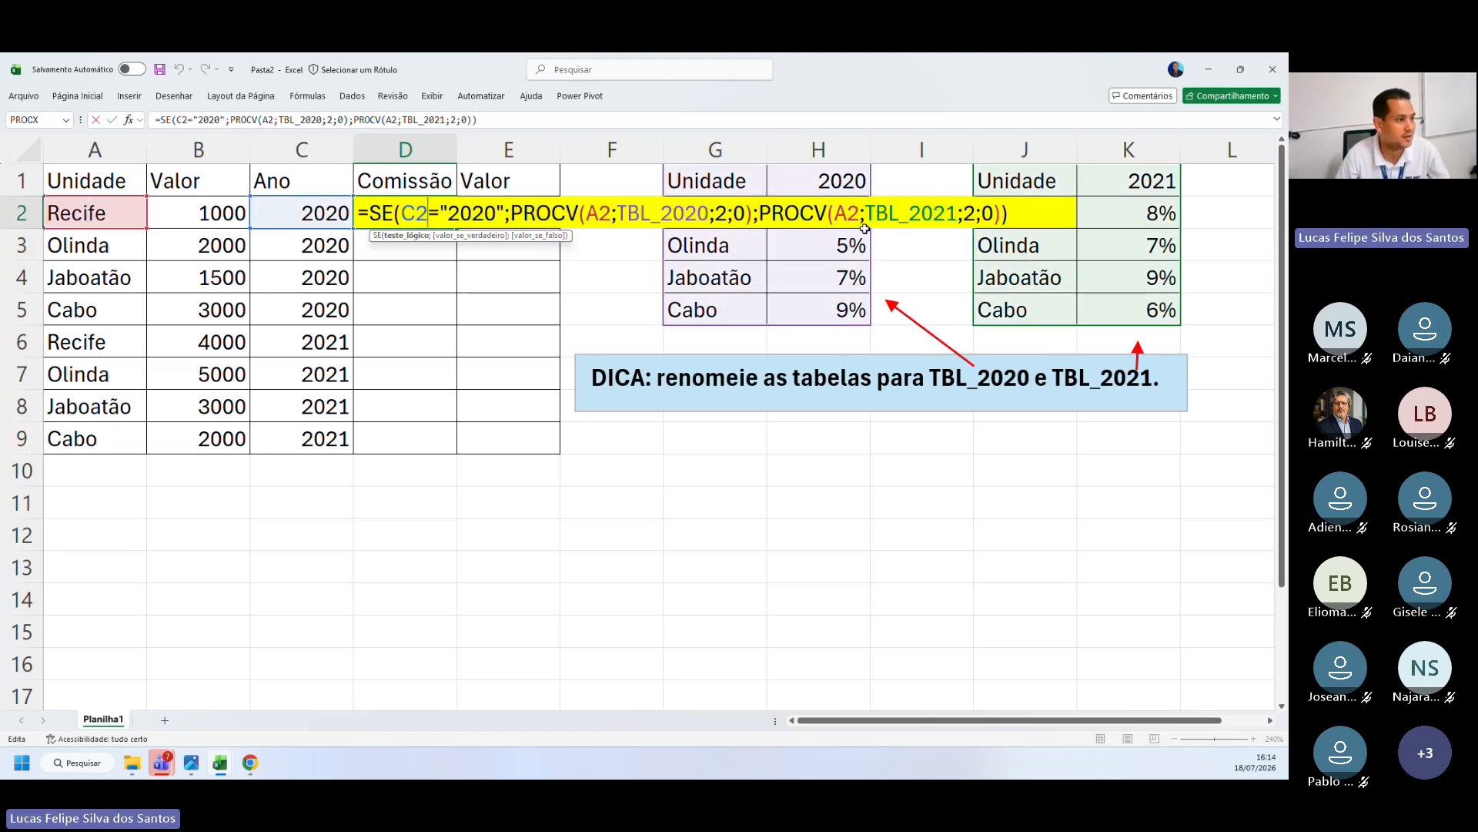
key("Return")
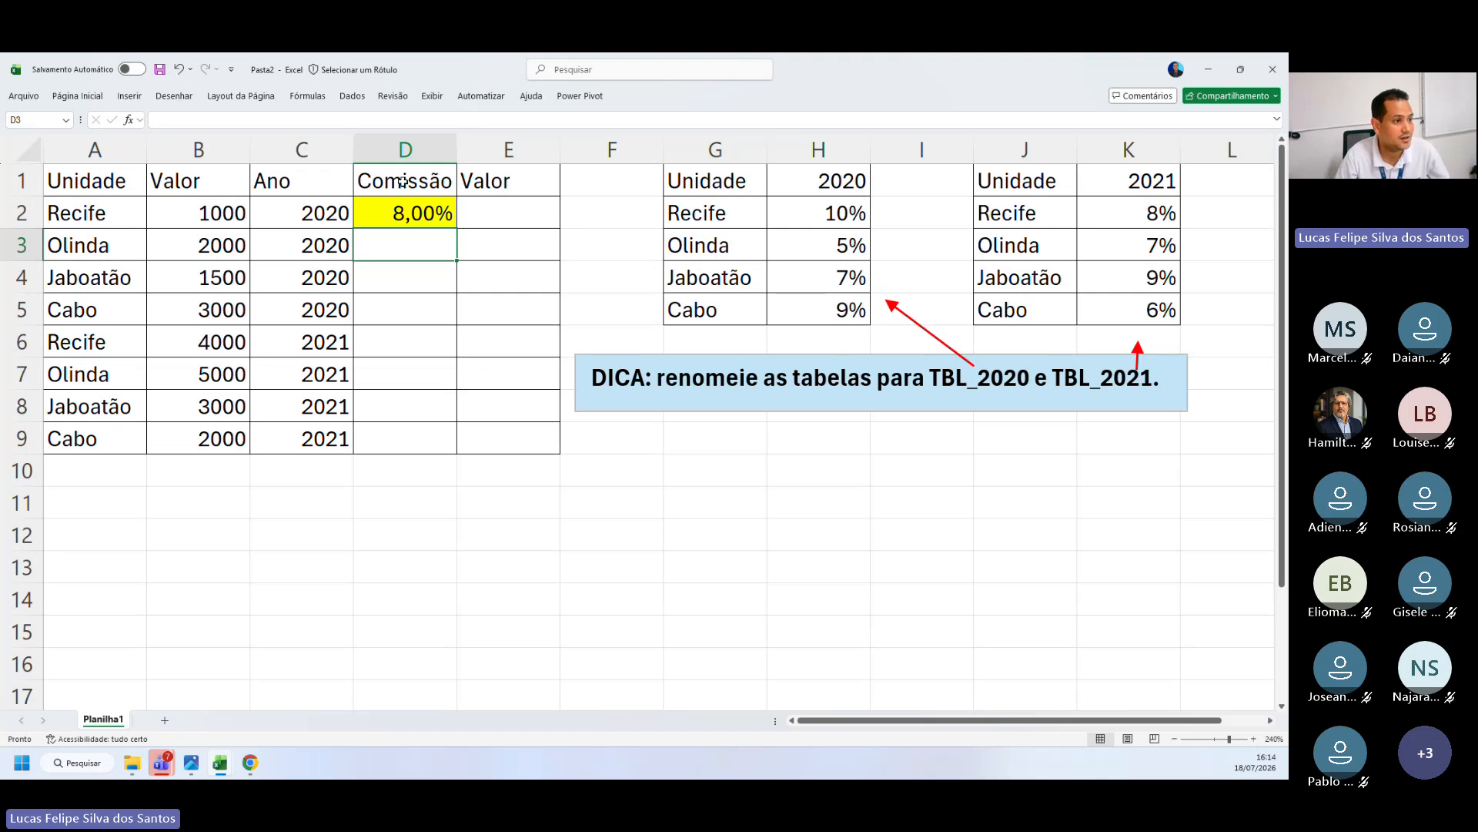
Step: Compare D2's Comissão with the year in C2 and Recife's entry in the 2020 table, and recheck D2's formula
left_click_drag(402, 183, 387, 218)
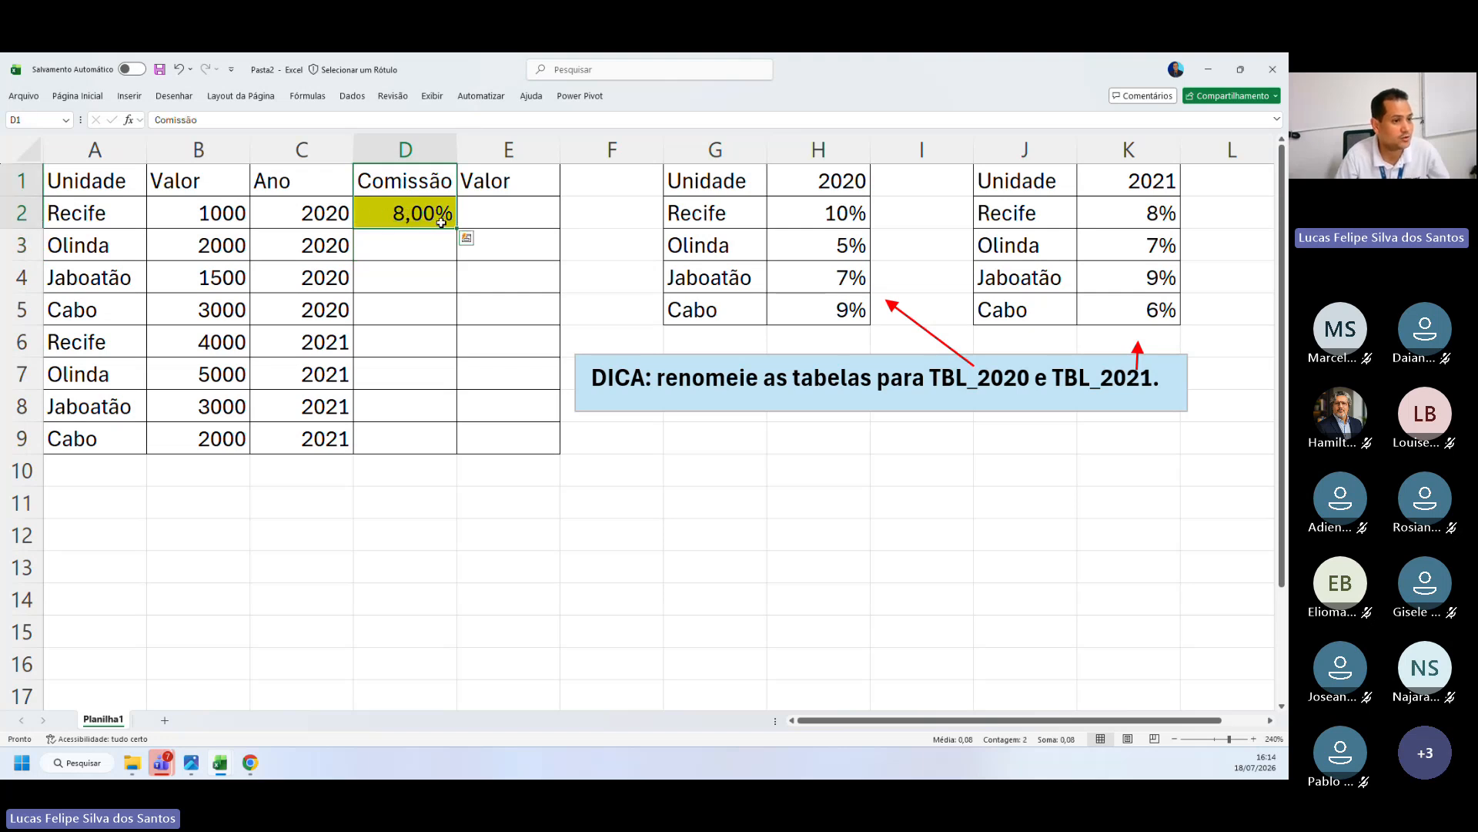
left_click(435, 221)
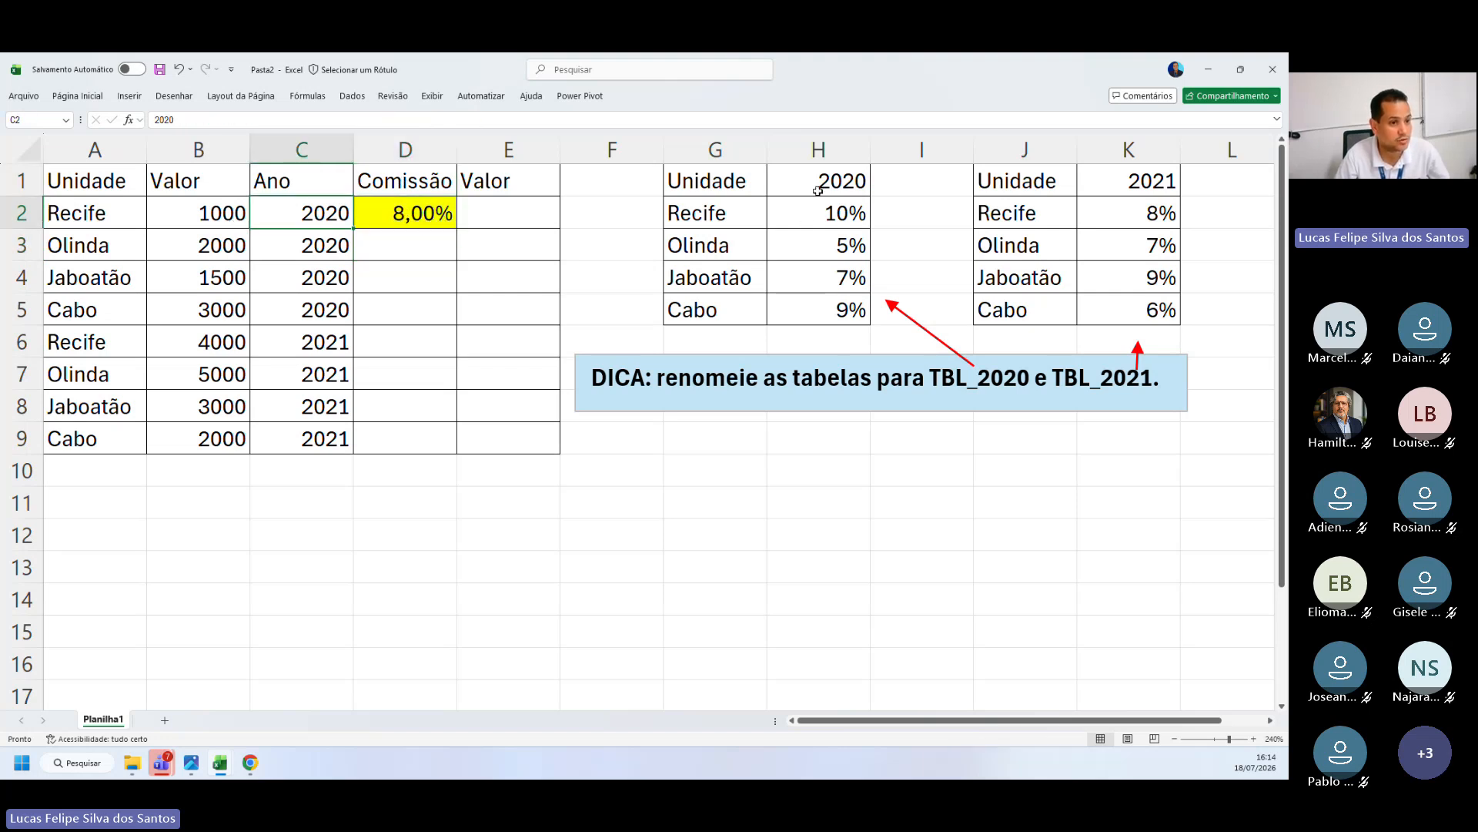
left_click_drag(818, 189, 797, 242)
left_click(720, 216)
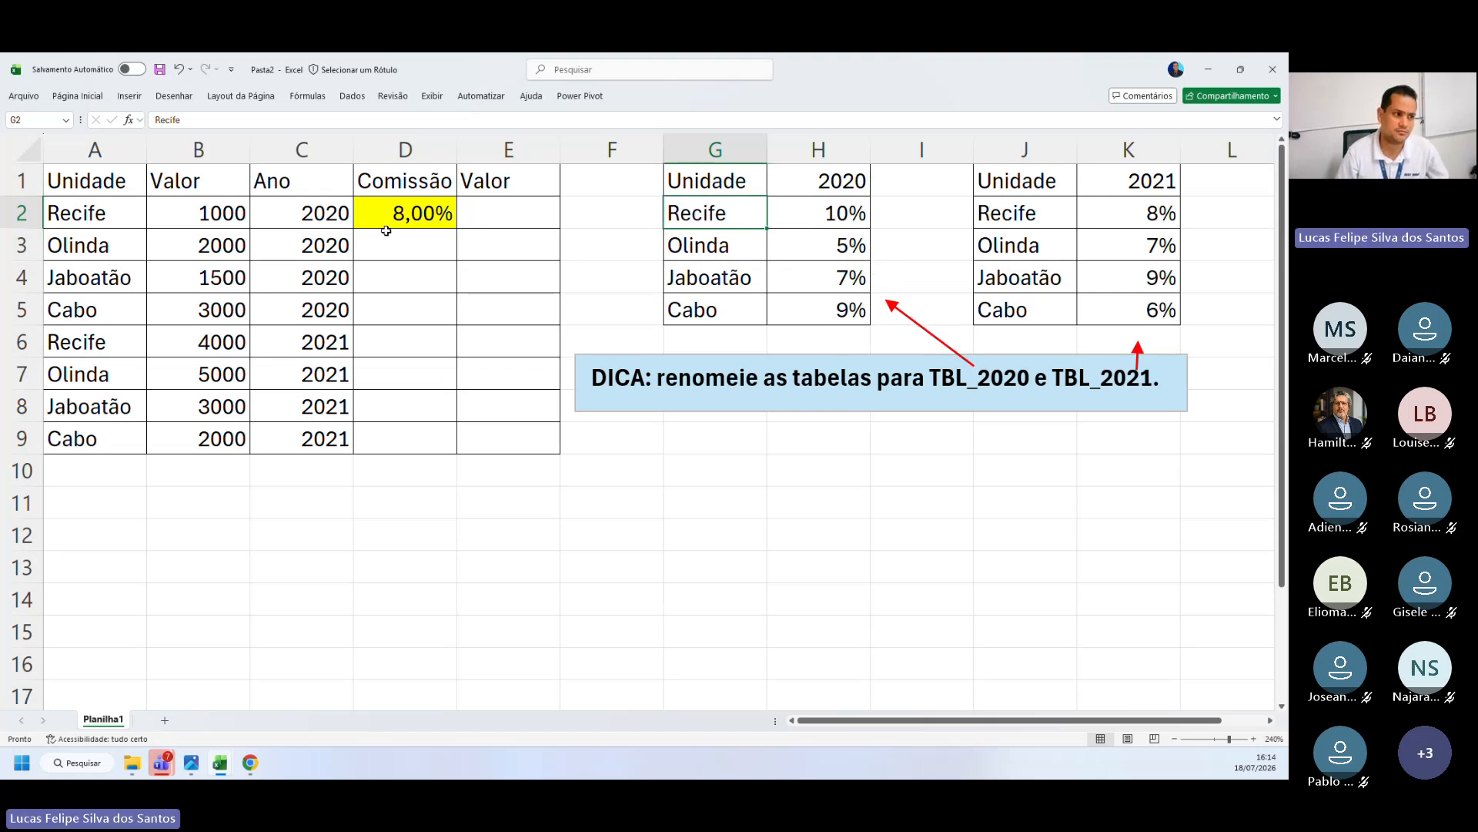
double_click(394, 215)
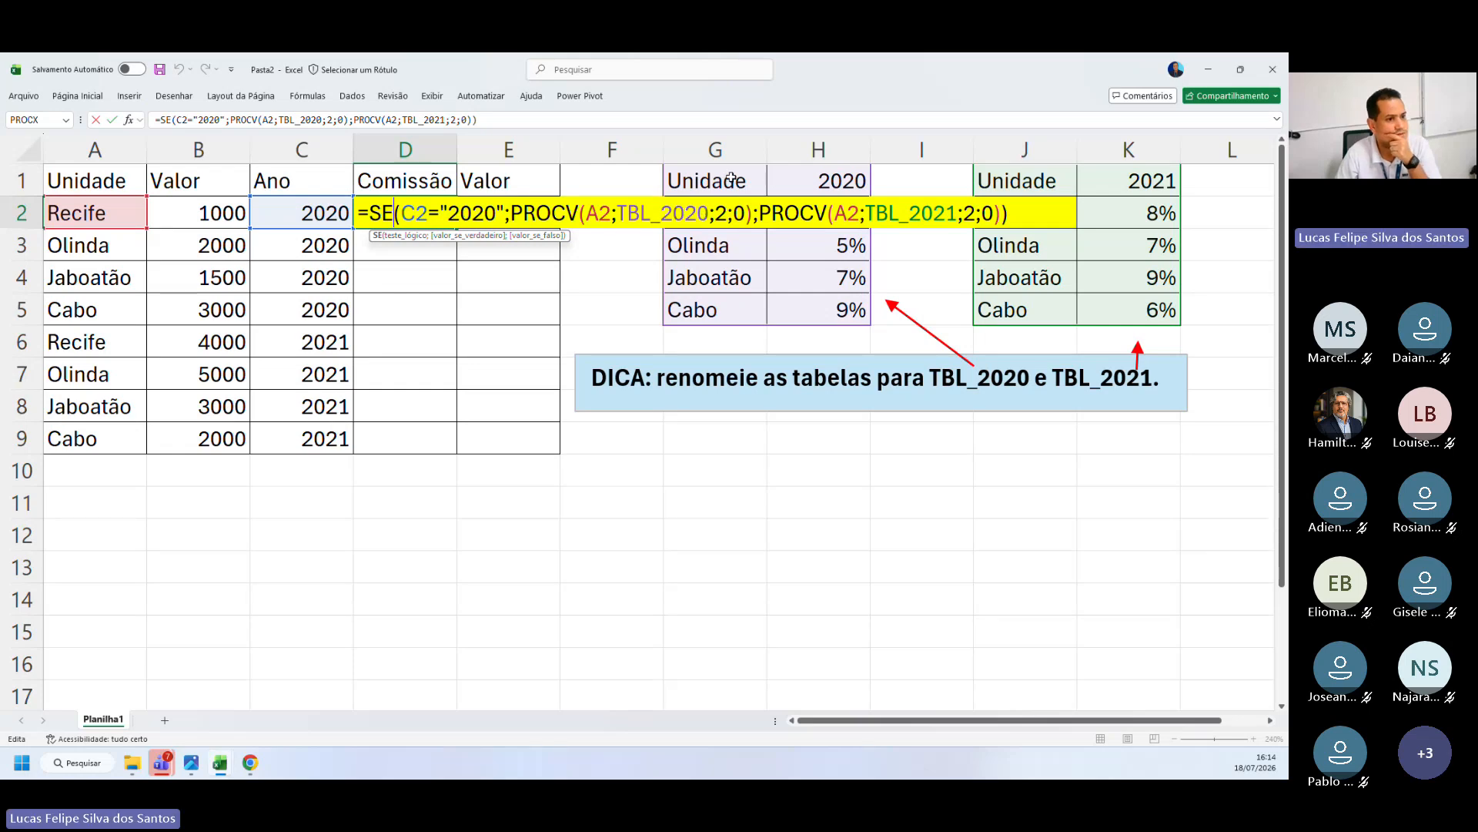
key("Return")
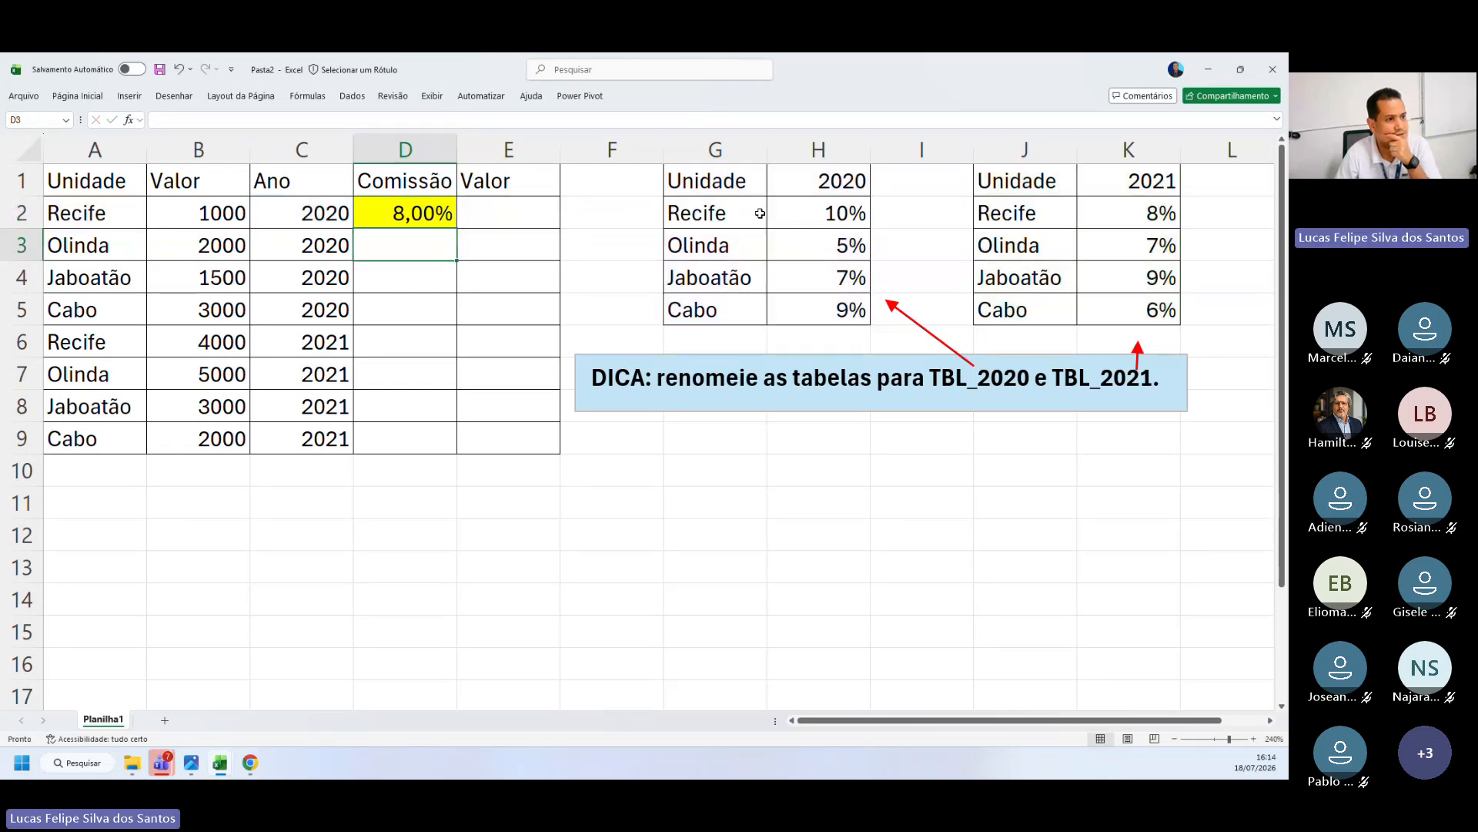
left_click(429, 215)
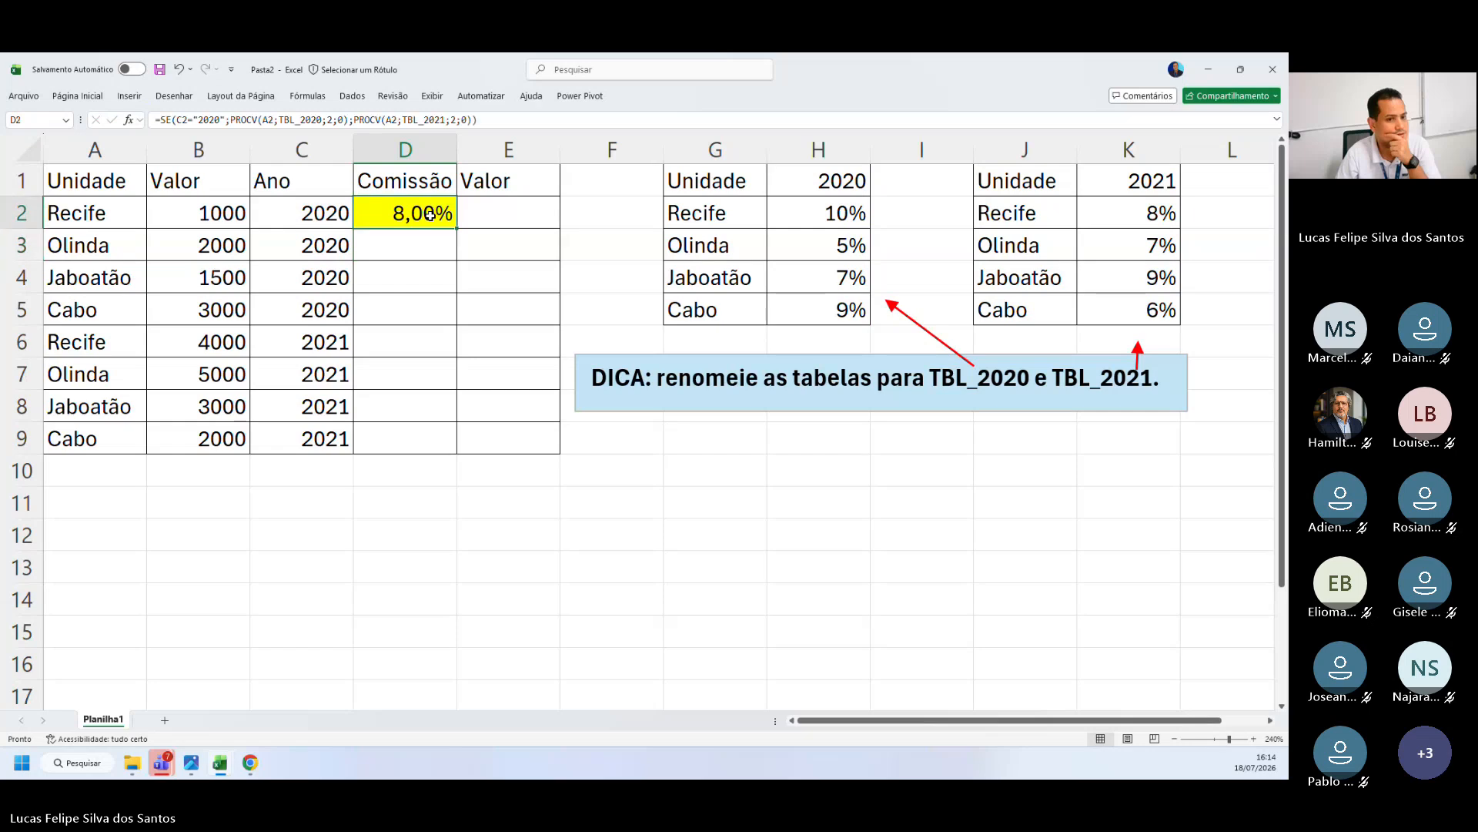
Step: Remove the quotation marks around 2020 in D2's SE test, enter the formula and check it again
double_click(382, 214)
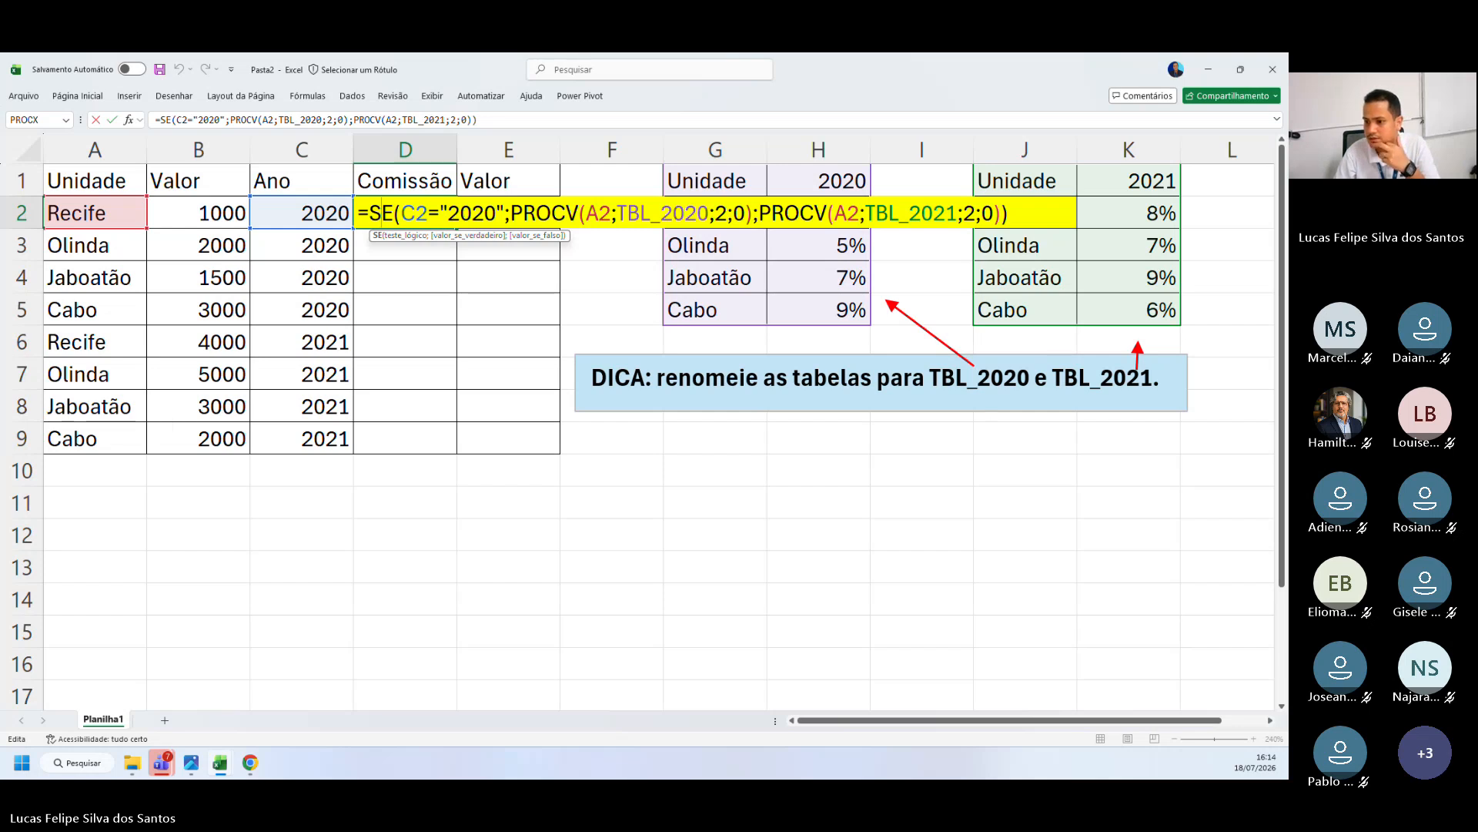
left_click(434, 216)
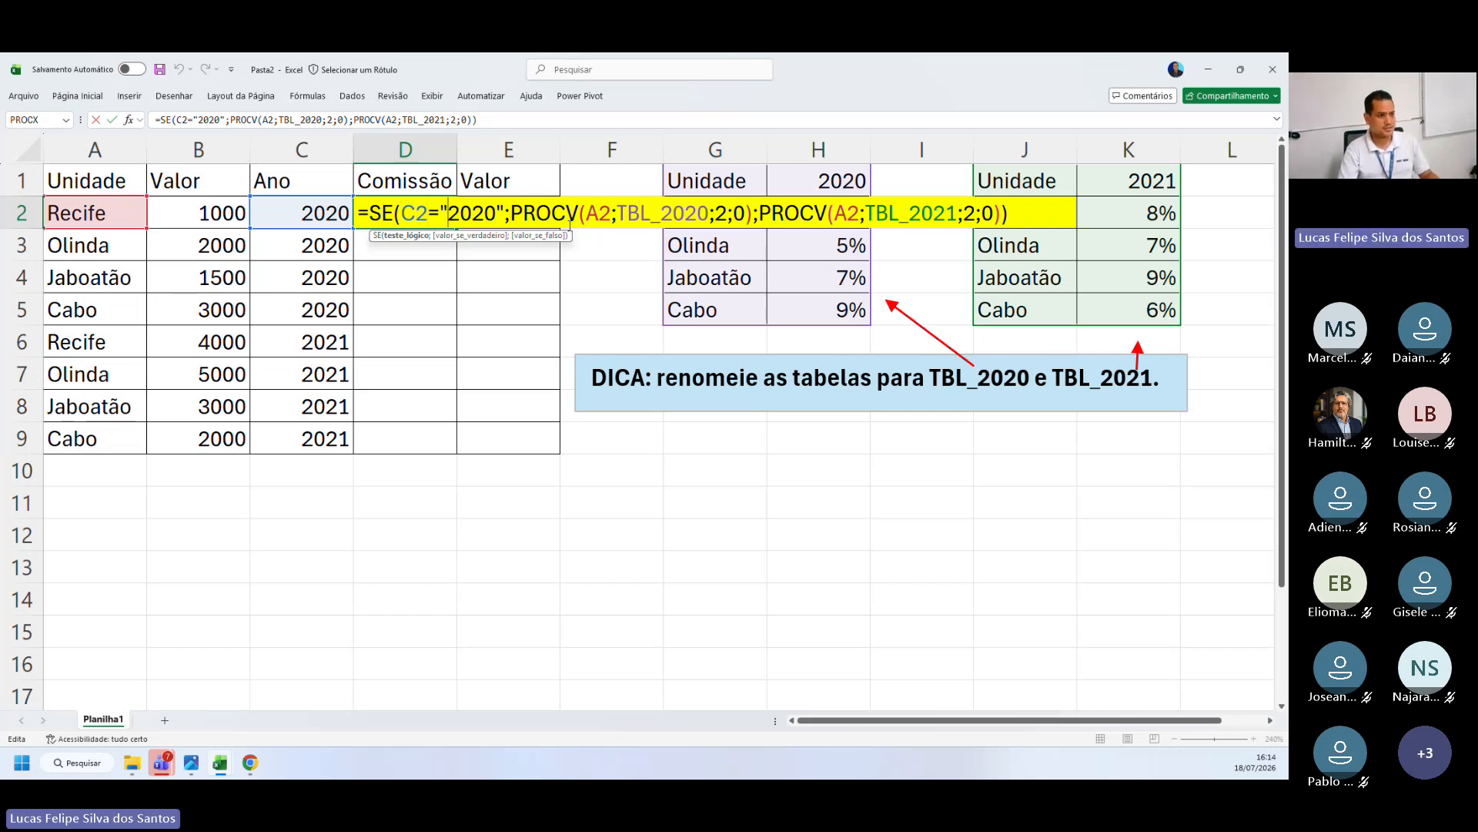
key("Delete")
key("Right")
key("Right")
key("Right")
key("Right")
key("Delete")
key("Return")
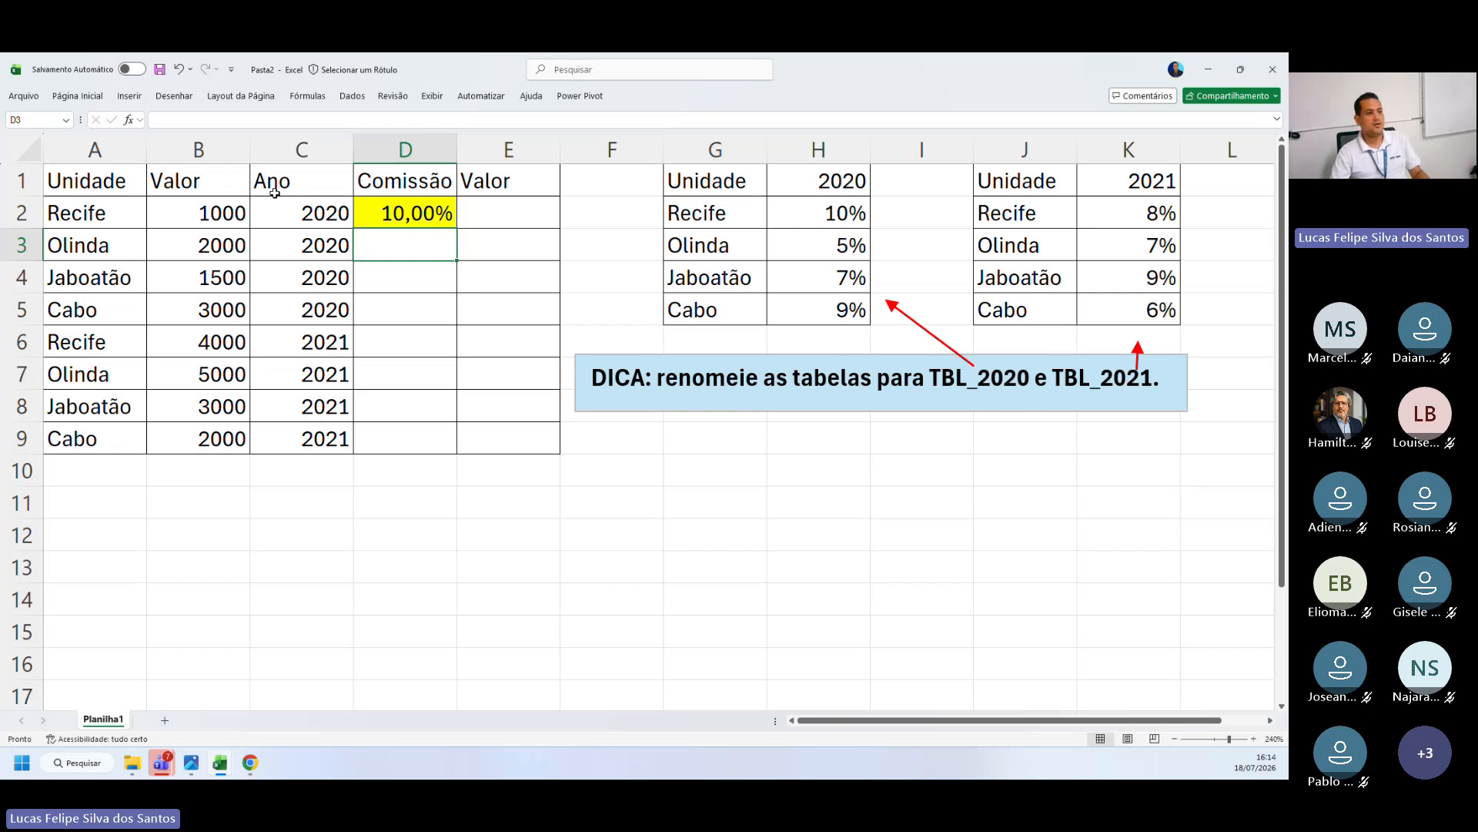
left_click(432, 221)
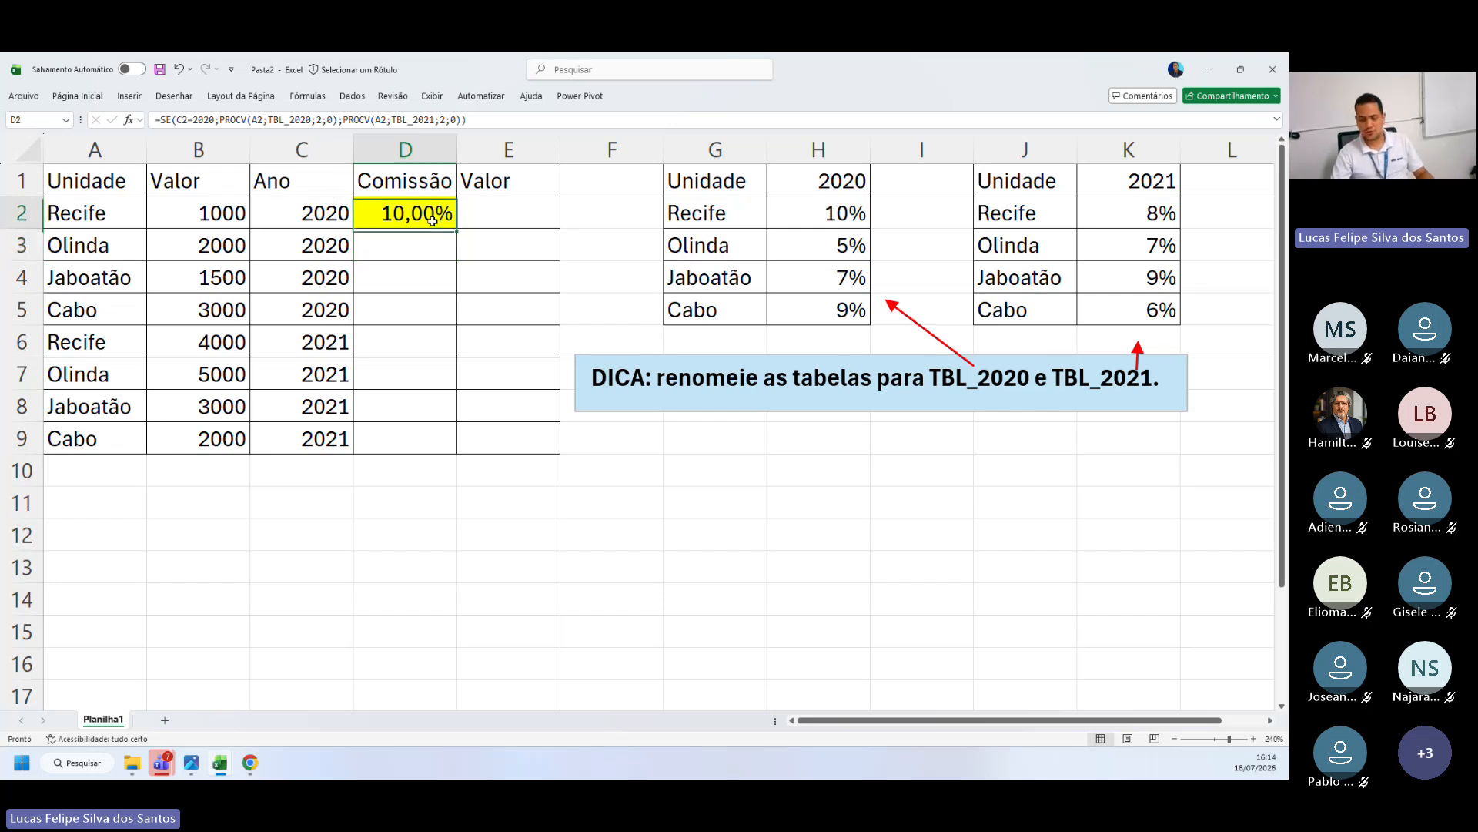
double_click(384, 213)
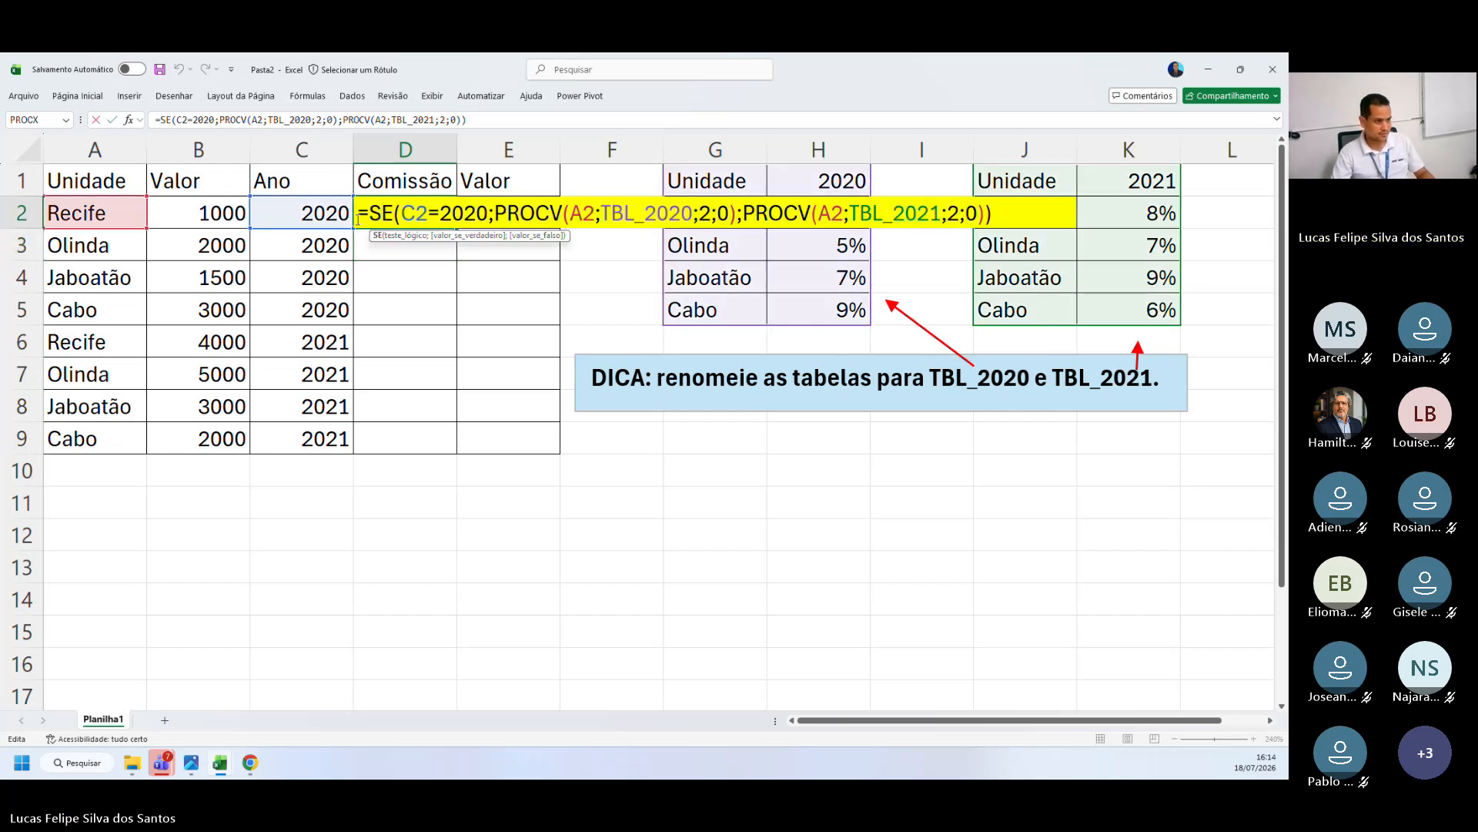
key("Return")
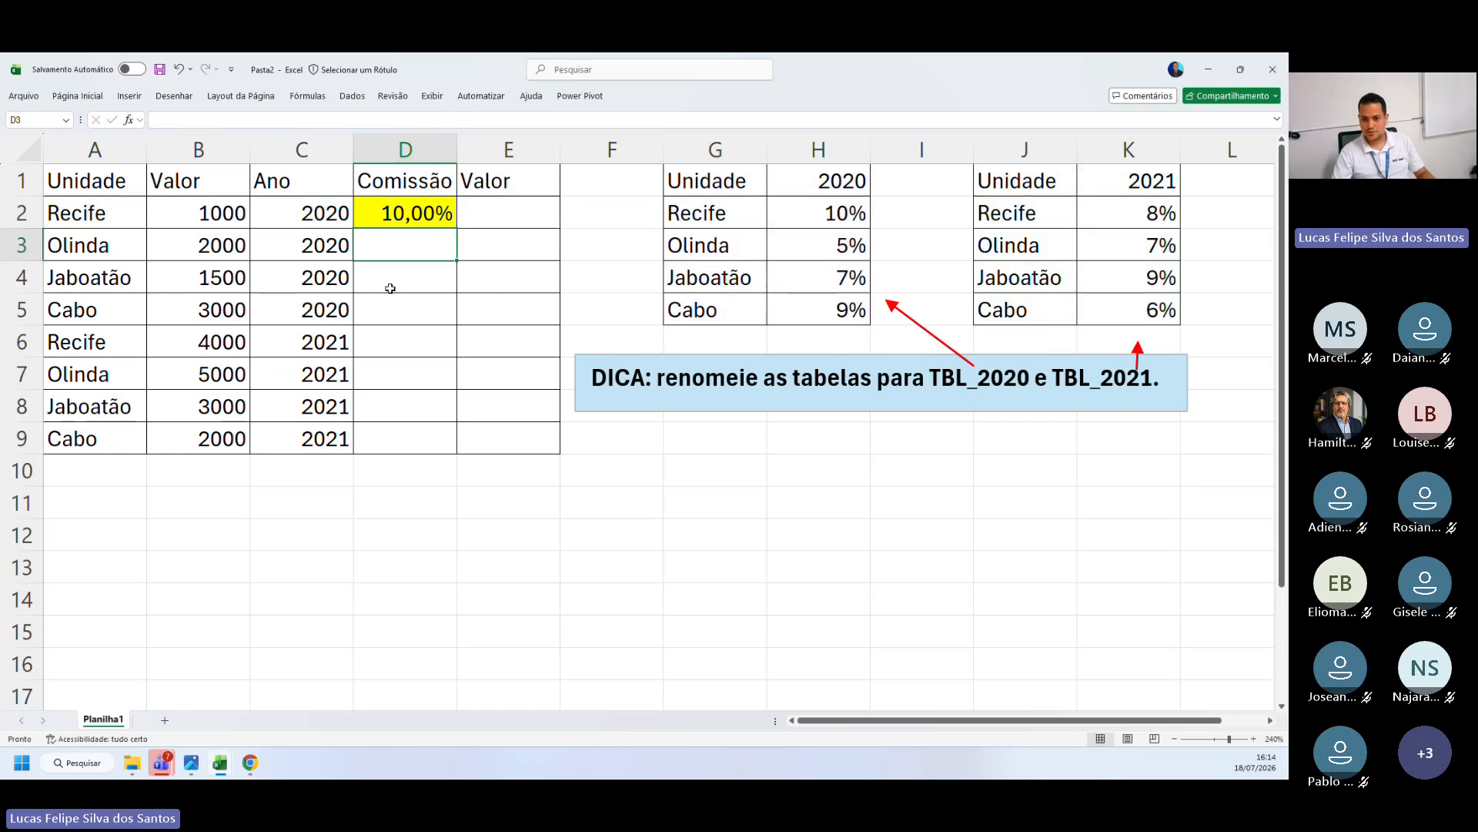
Step: Copy the exercise range A1:K10, select the whole SE formula text in D2 and switch to Teams
left_click_drag(87, 182, 1144, 462)
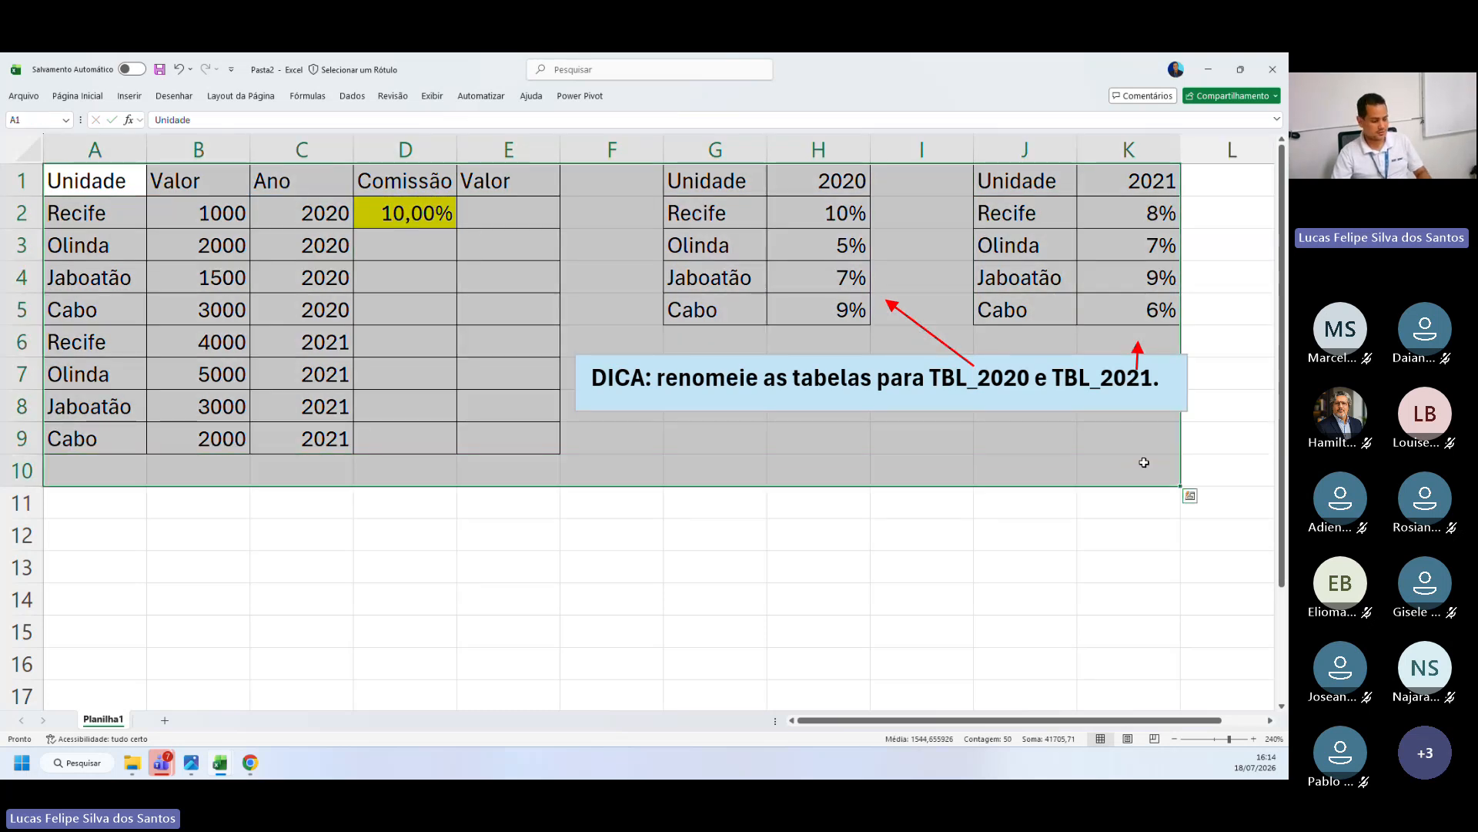
key("ctrl+c")
key("alt+Tab")
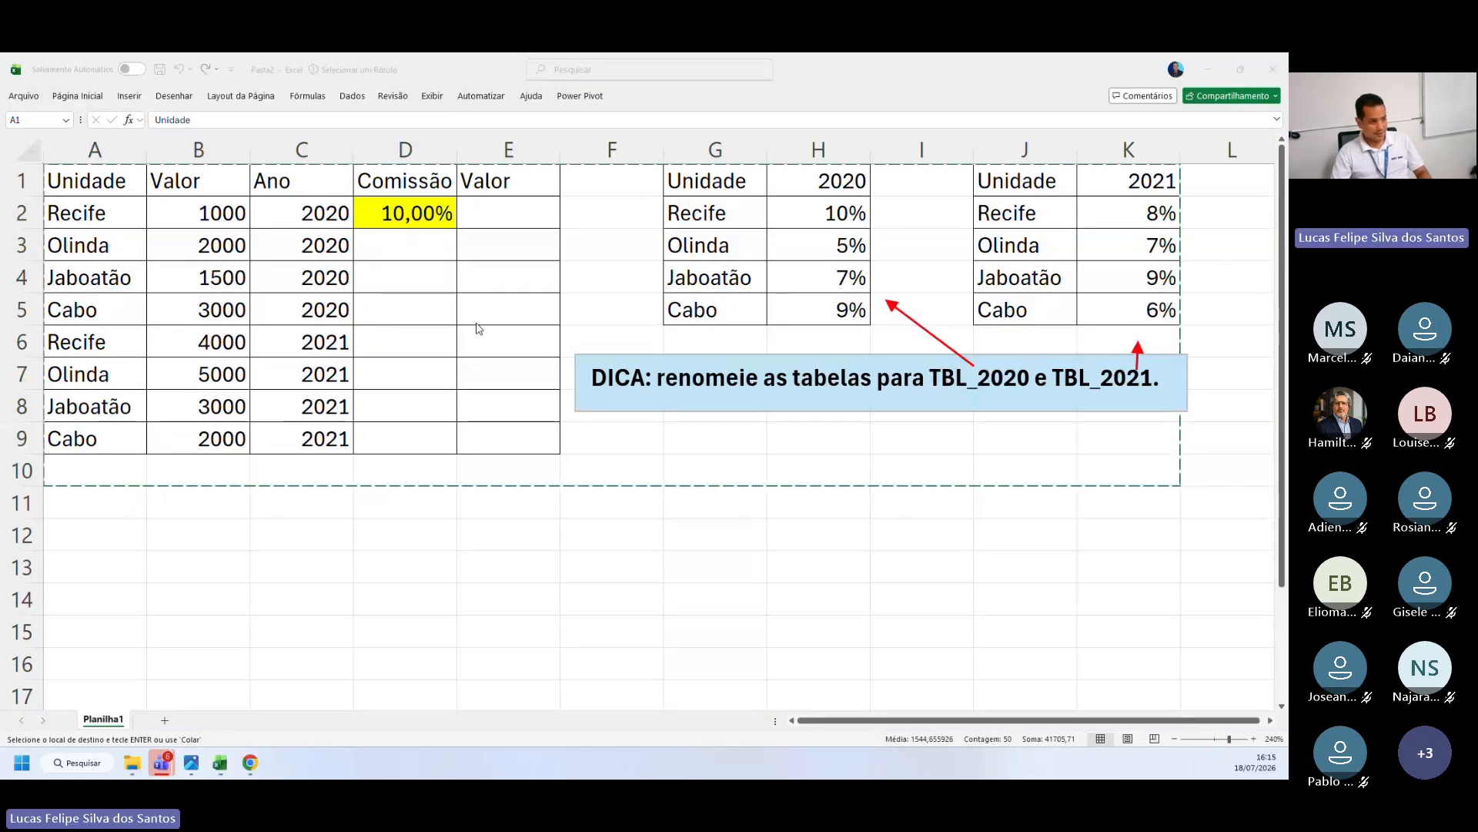
key("alt+Tab")
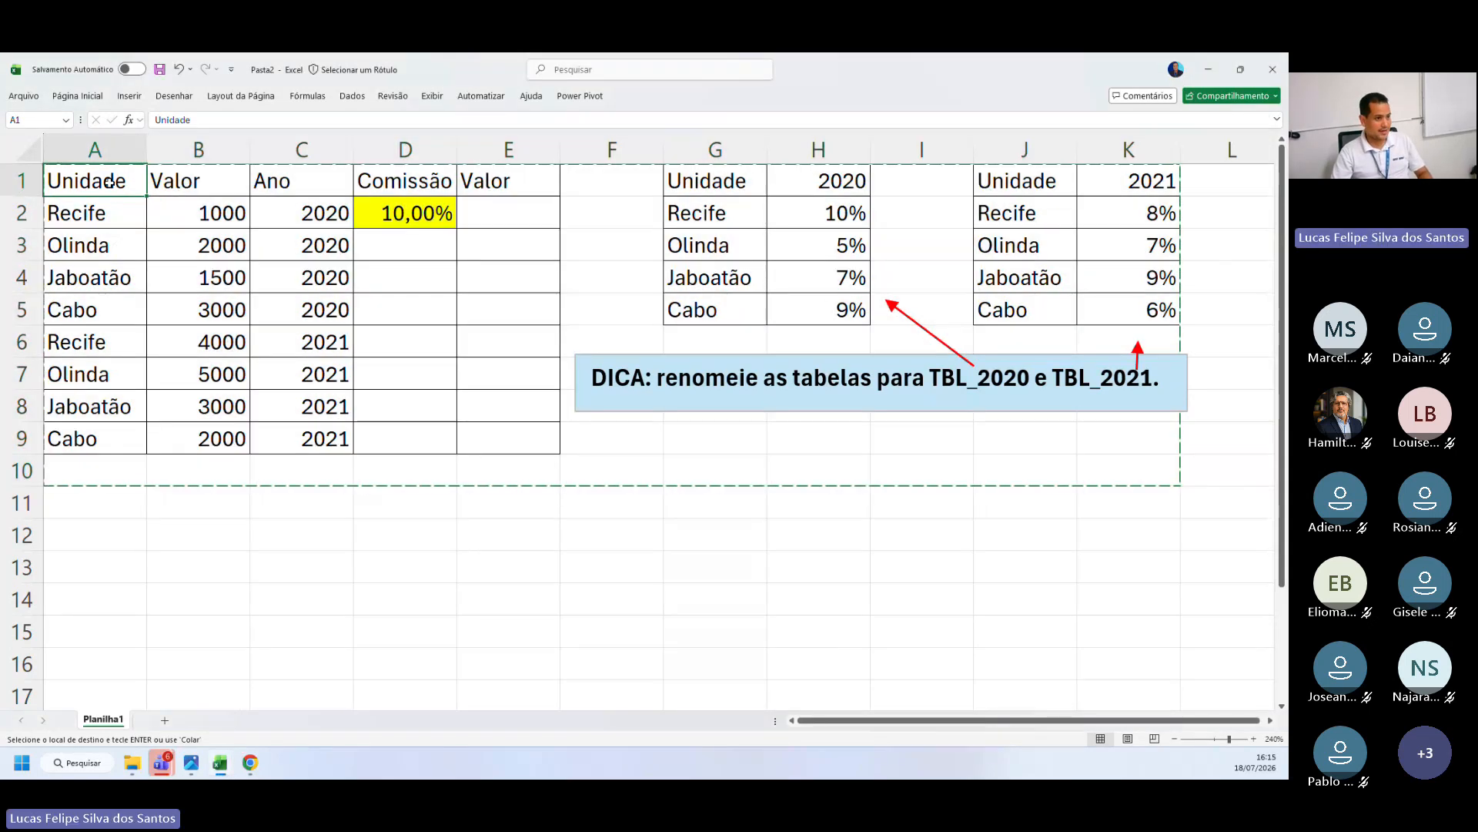
key("Return")
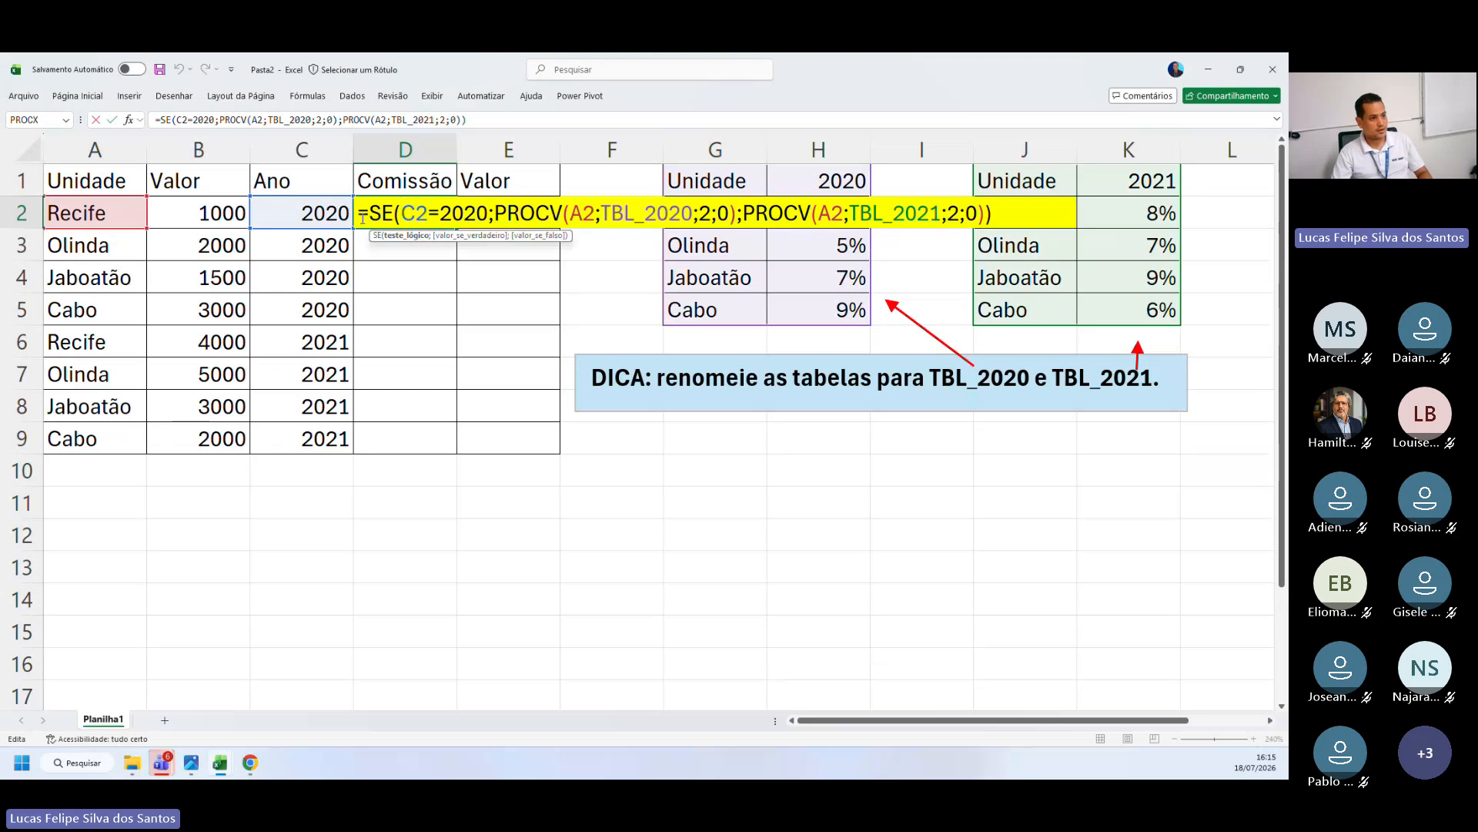
left_click_drag(362, 212, 1032, 213)
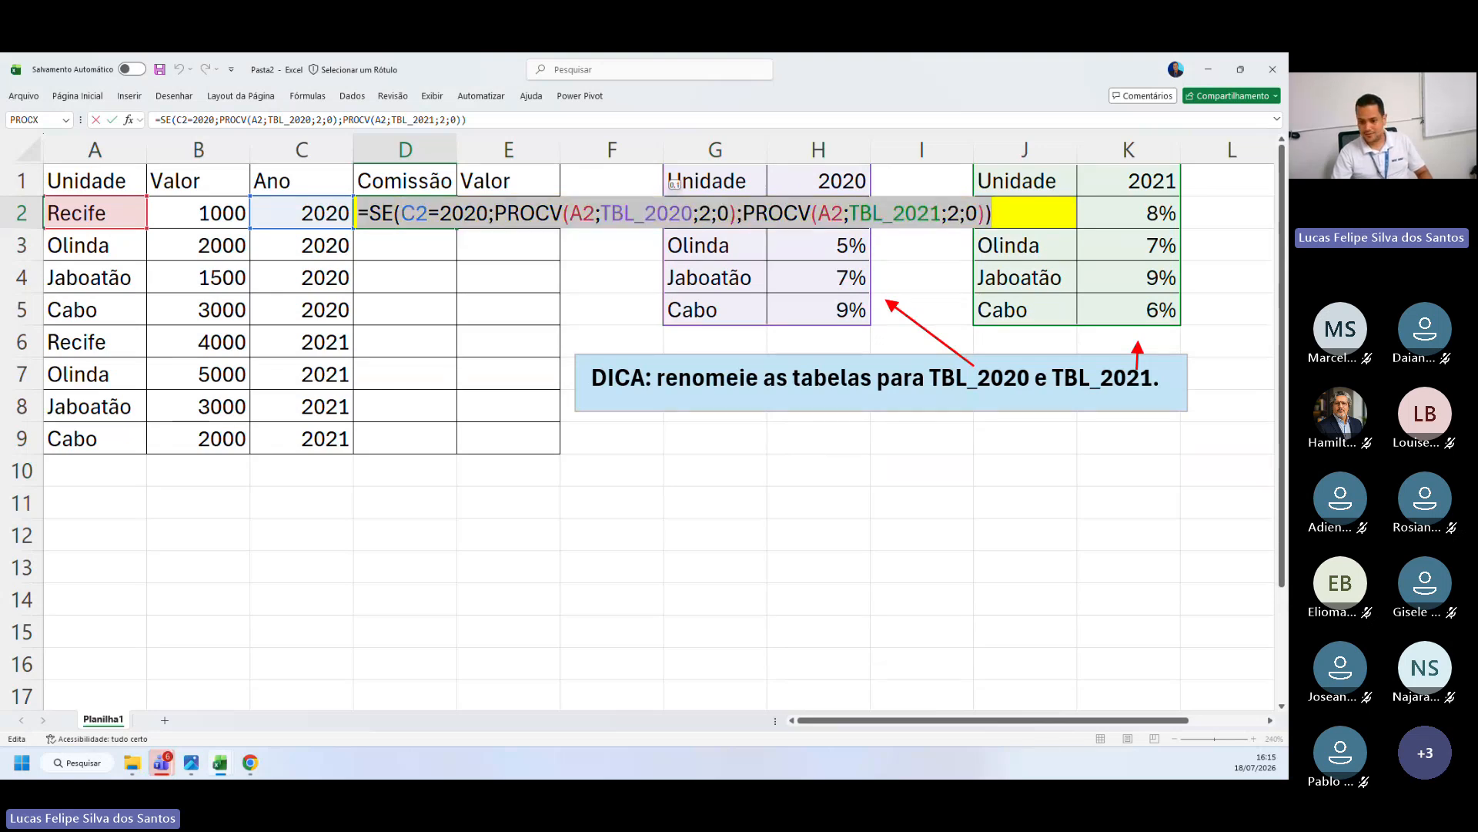
left_click(162, 763)
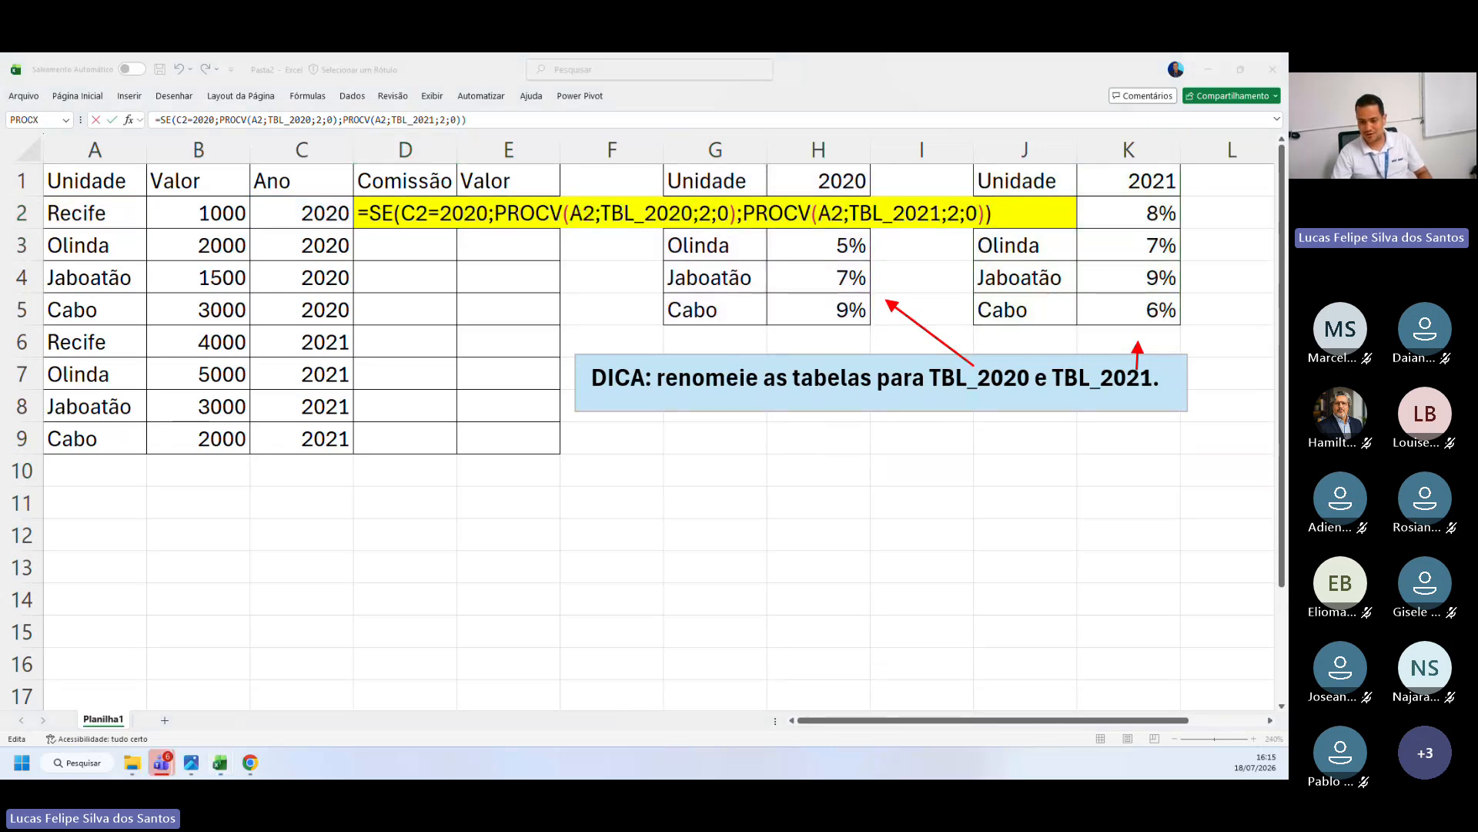
left_click(433, 215)
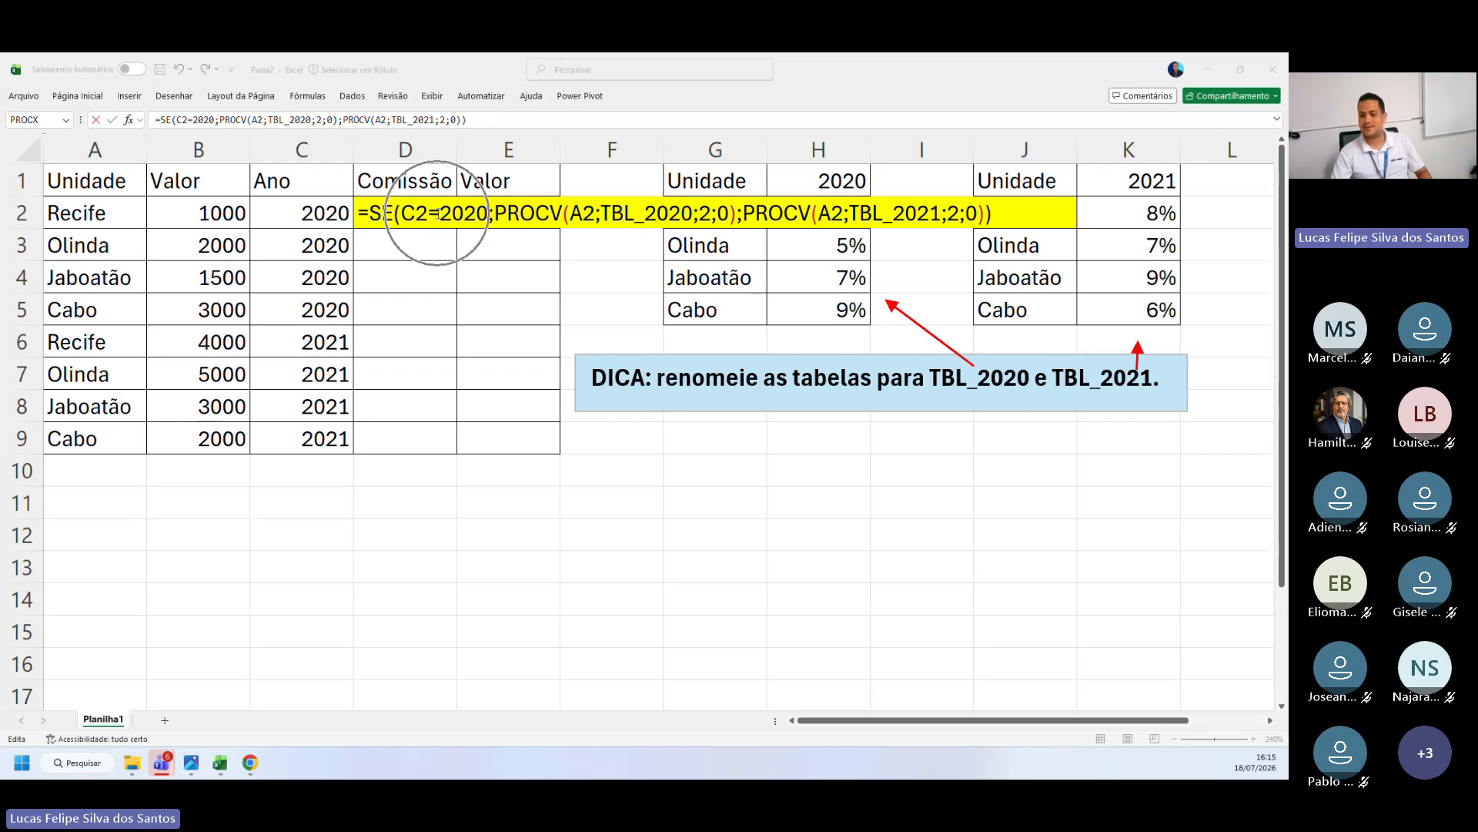
left_click(345, 214)
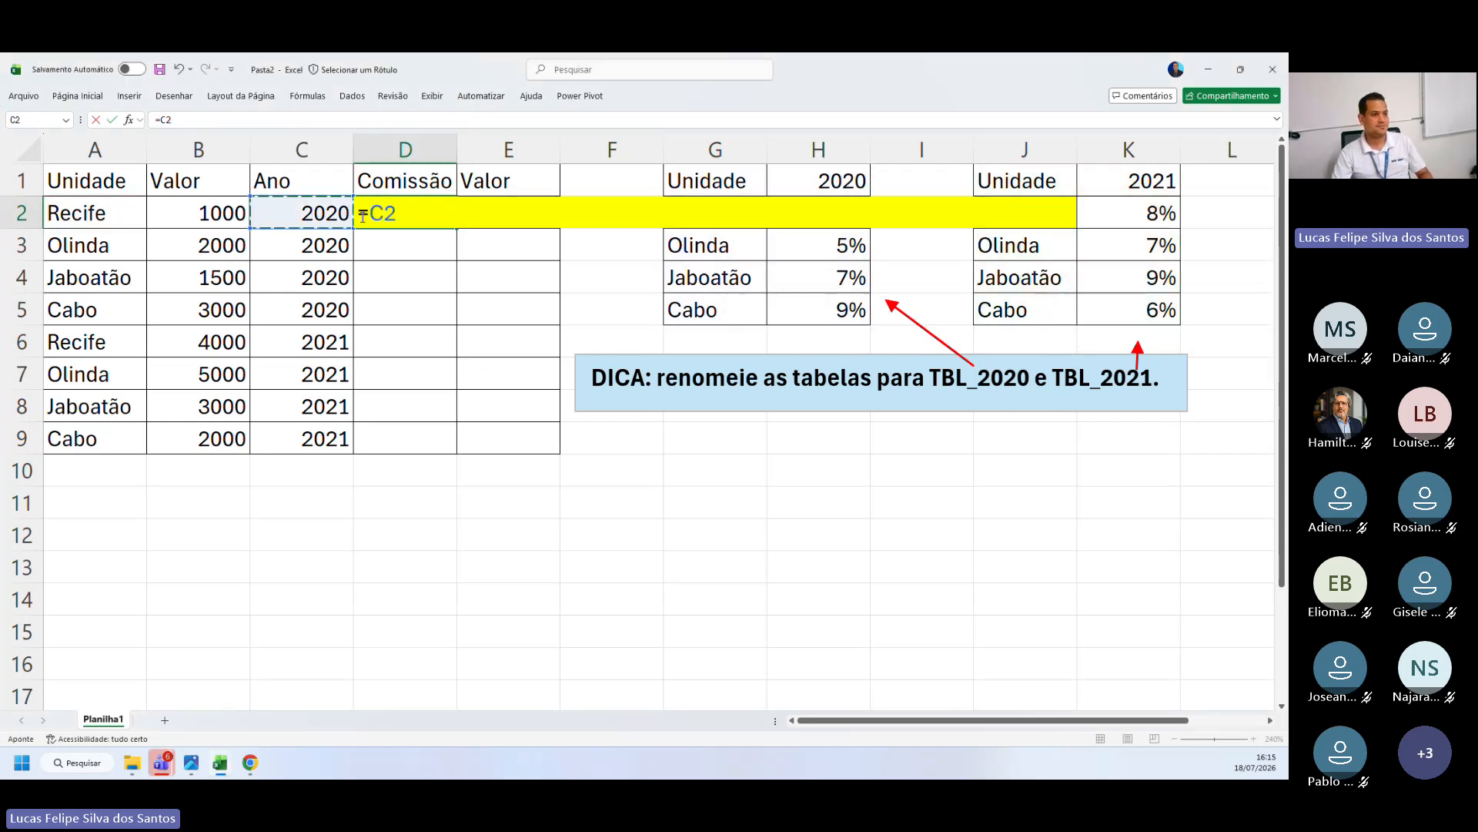
key("ctrl+z")
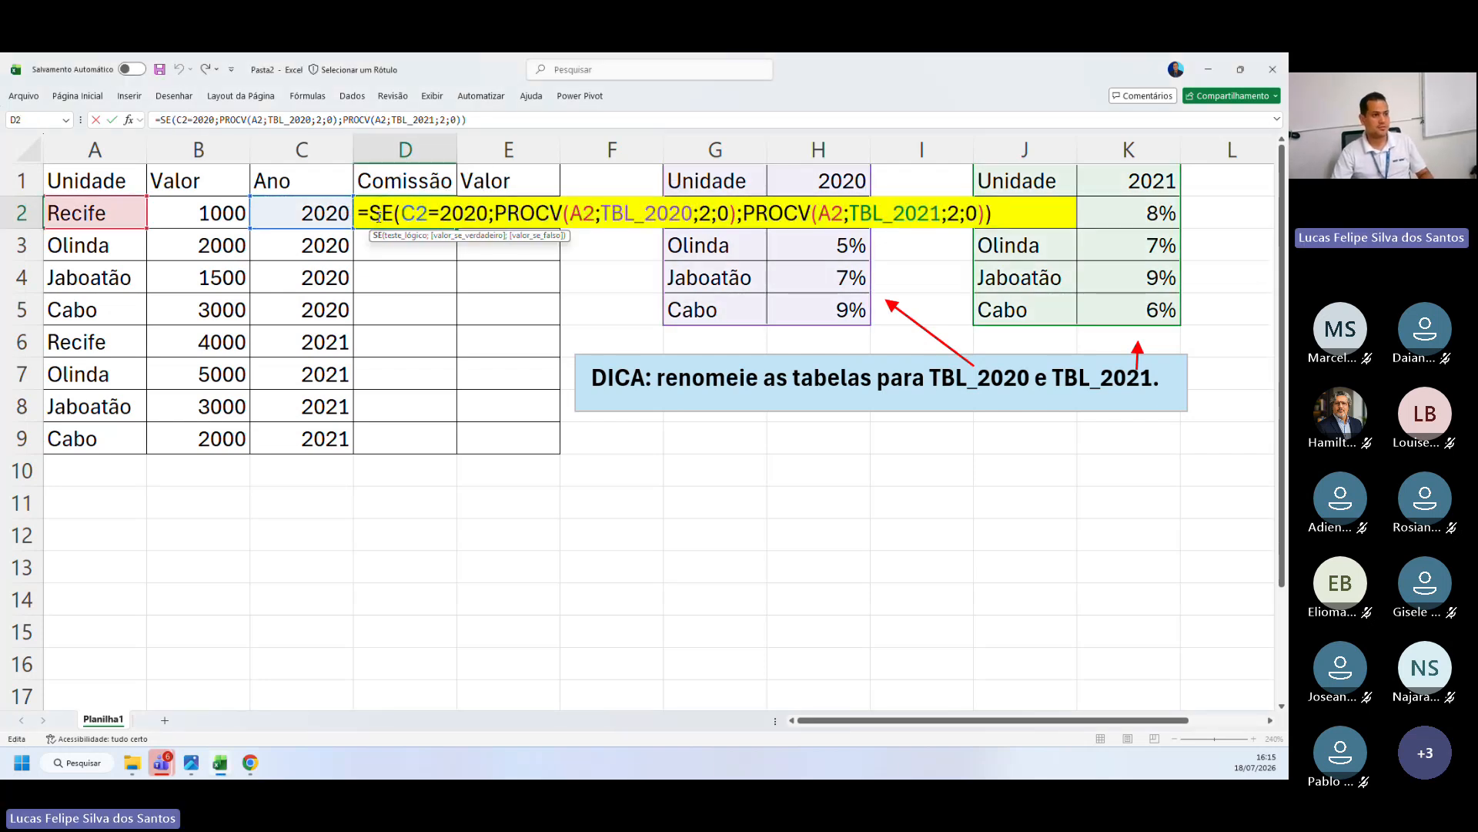
key("Return")
Step: Compare Comissão cell D2 with the year in C2 and Recife's rate under the 2020 heading in H1:H2
left_click(377, 216)
left_click(297, 212)
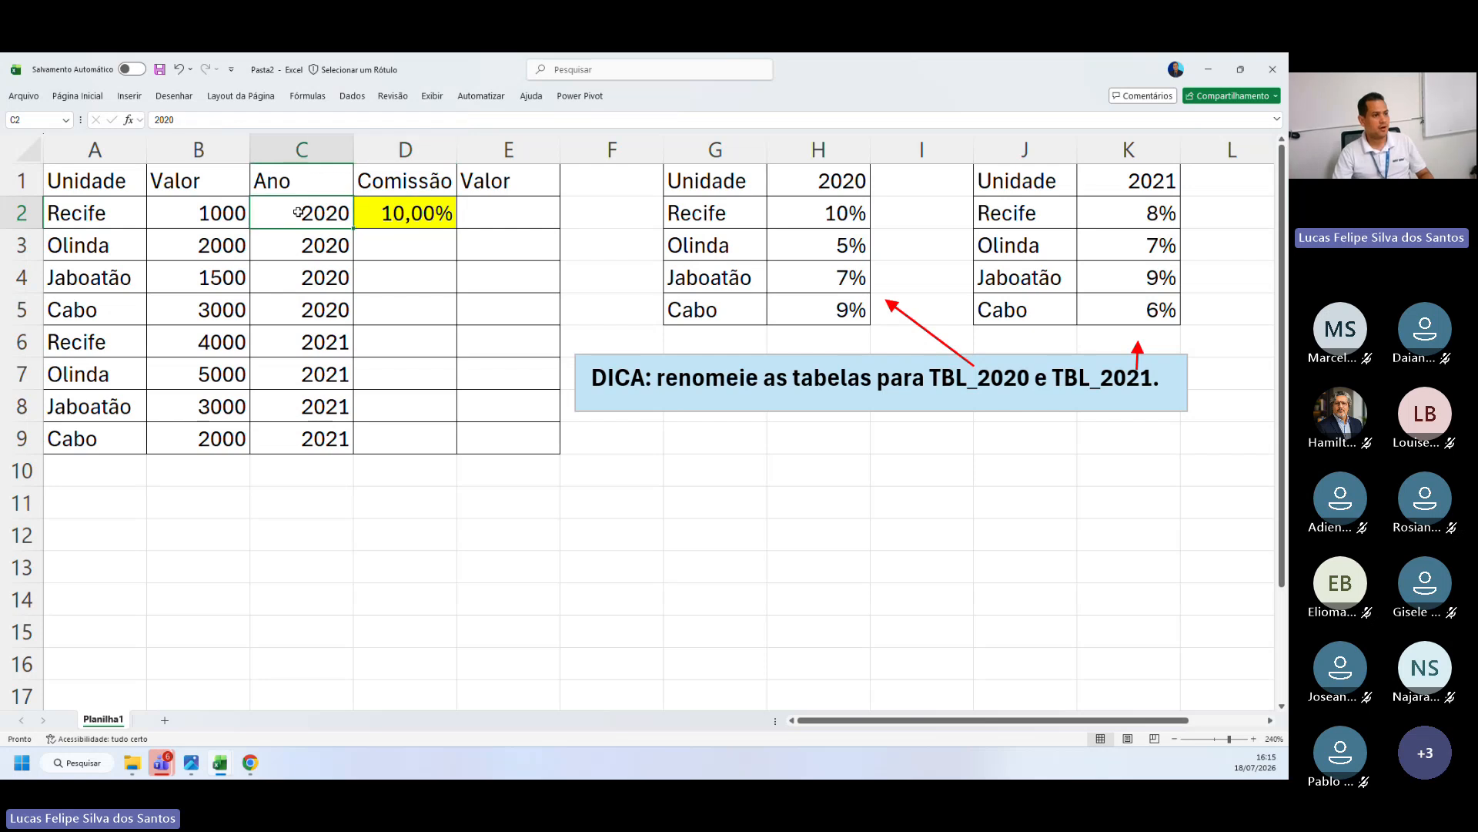
left_click_drag(824, 178, 804, 213)
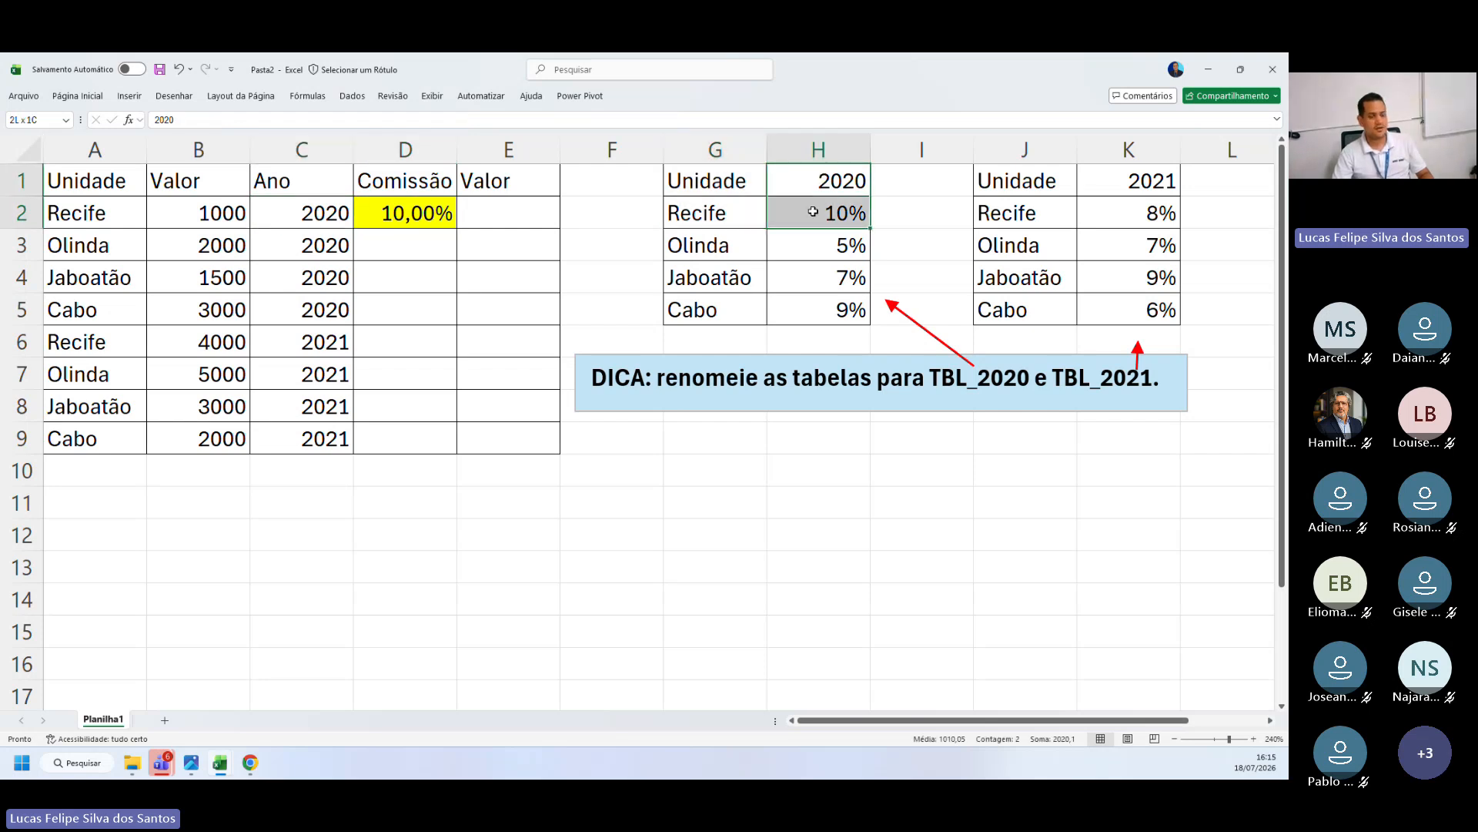
Step: Fill the SE formula in Comissão cell D2 down through D9
left_click(450, 220)
left_click_drag(456, 228, 432, 445)
left_click(395, 509)
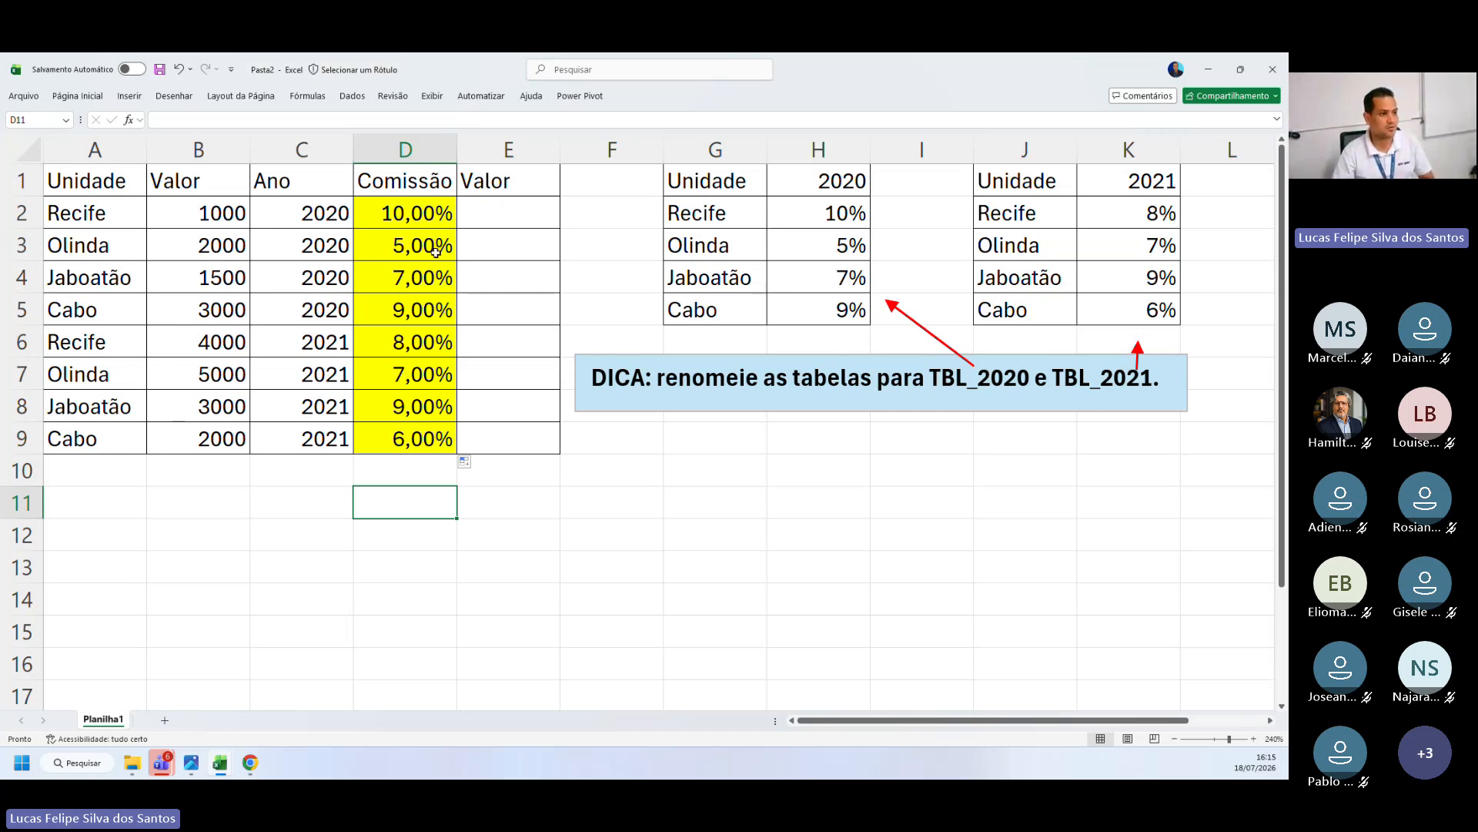
Step: Examine the filled Comissão cells down to D9 and review the SE and PROCV arguments in D2's formula
left_click_drag(426, 223, 414, 410)
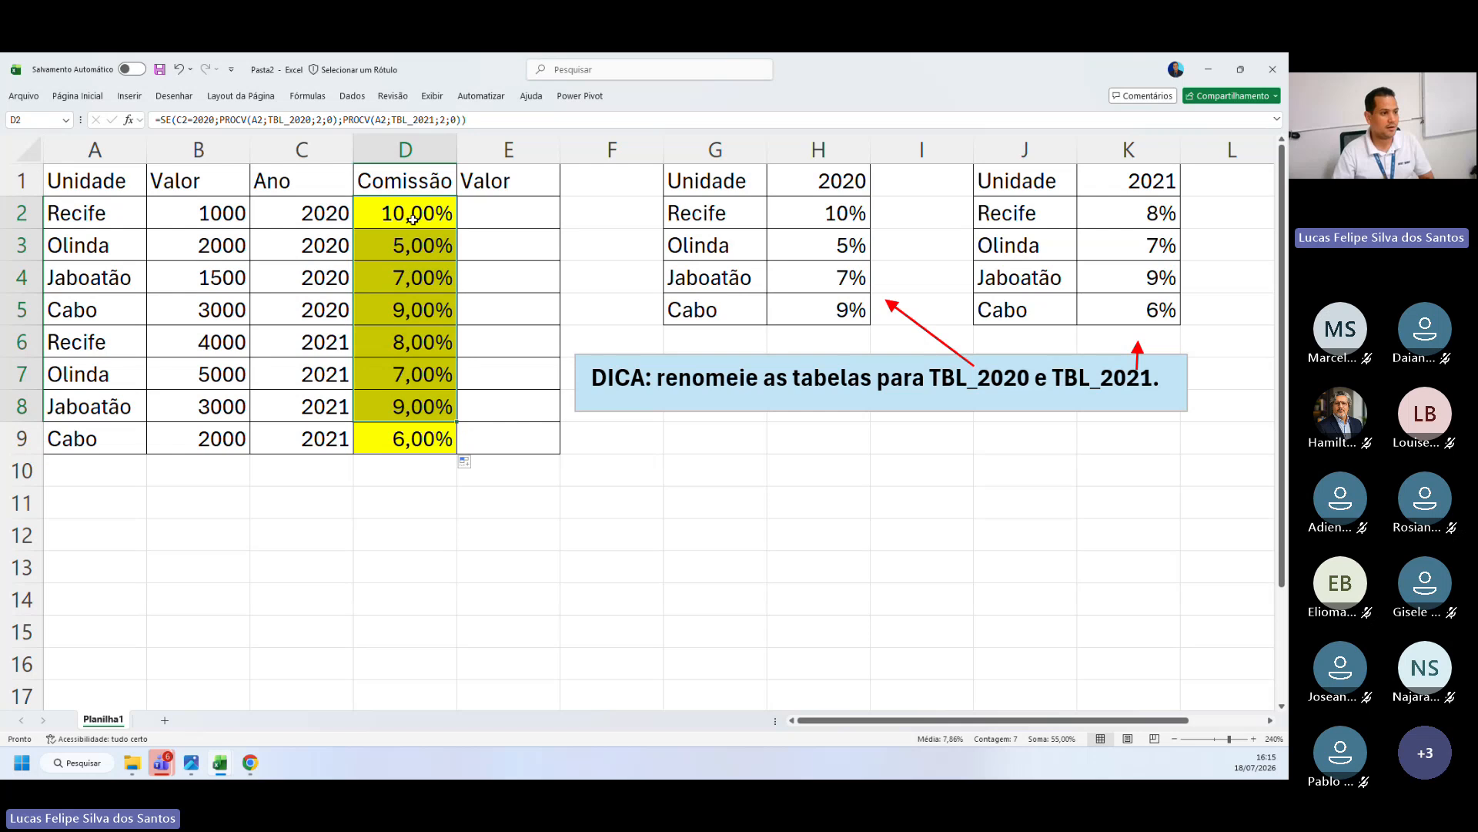
left_click(408, 438)
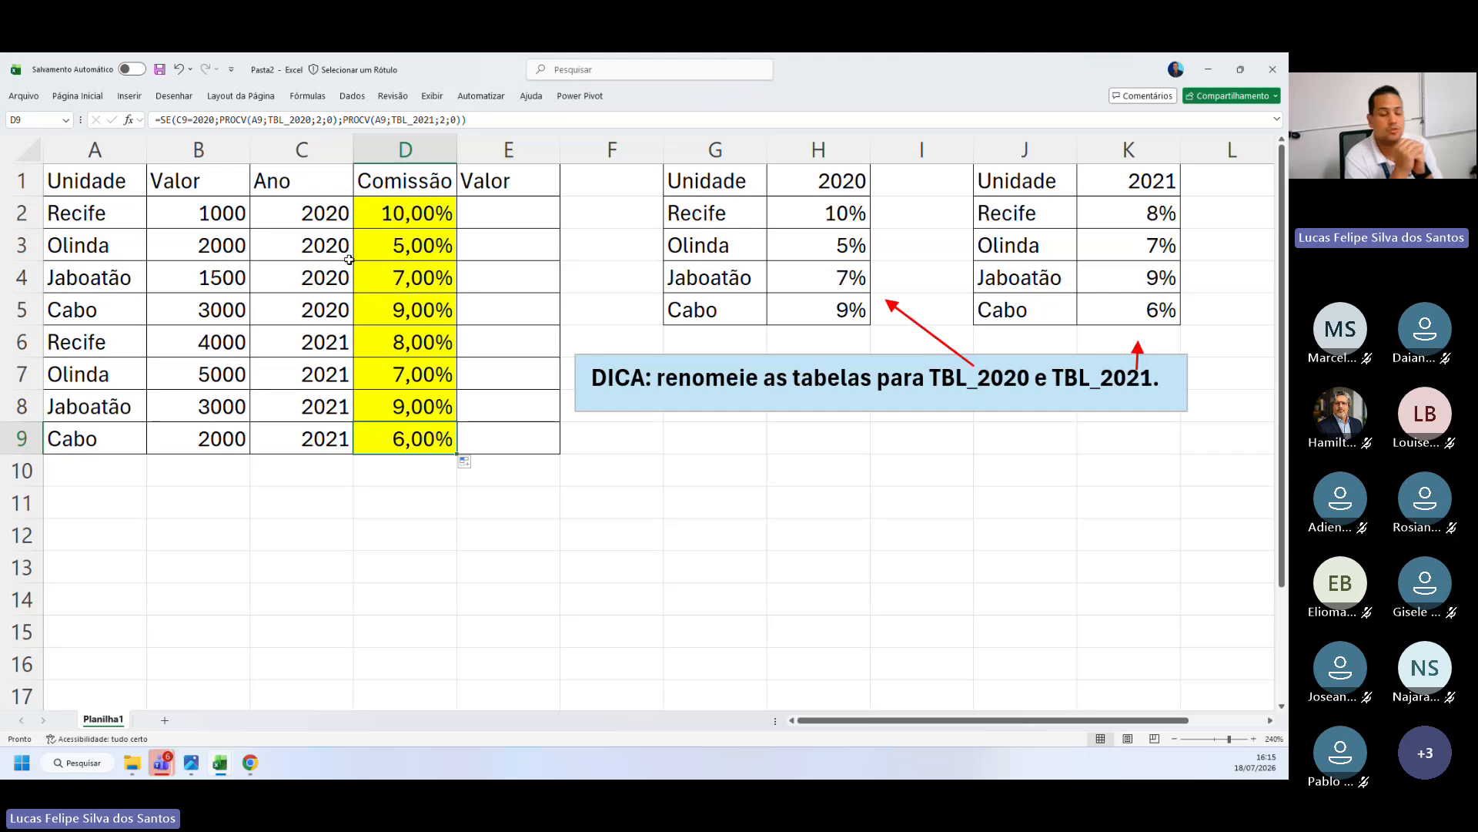
double_click(451, 212)
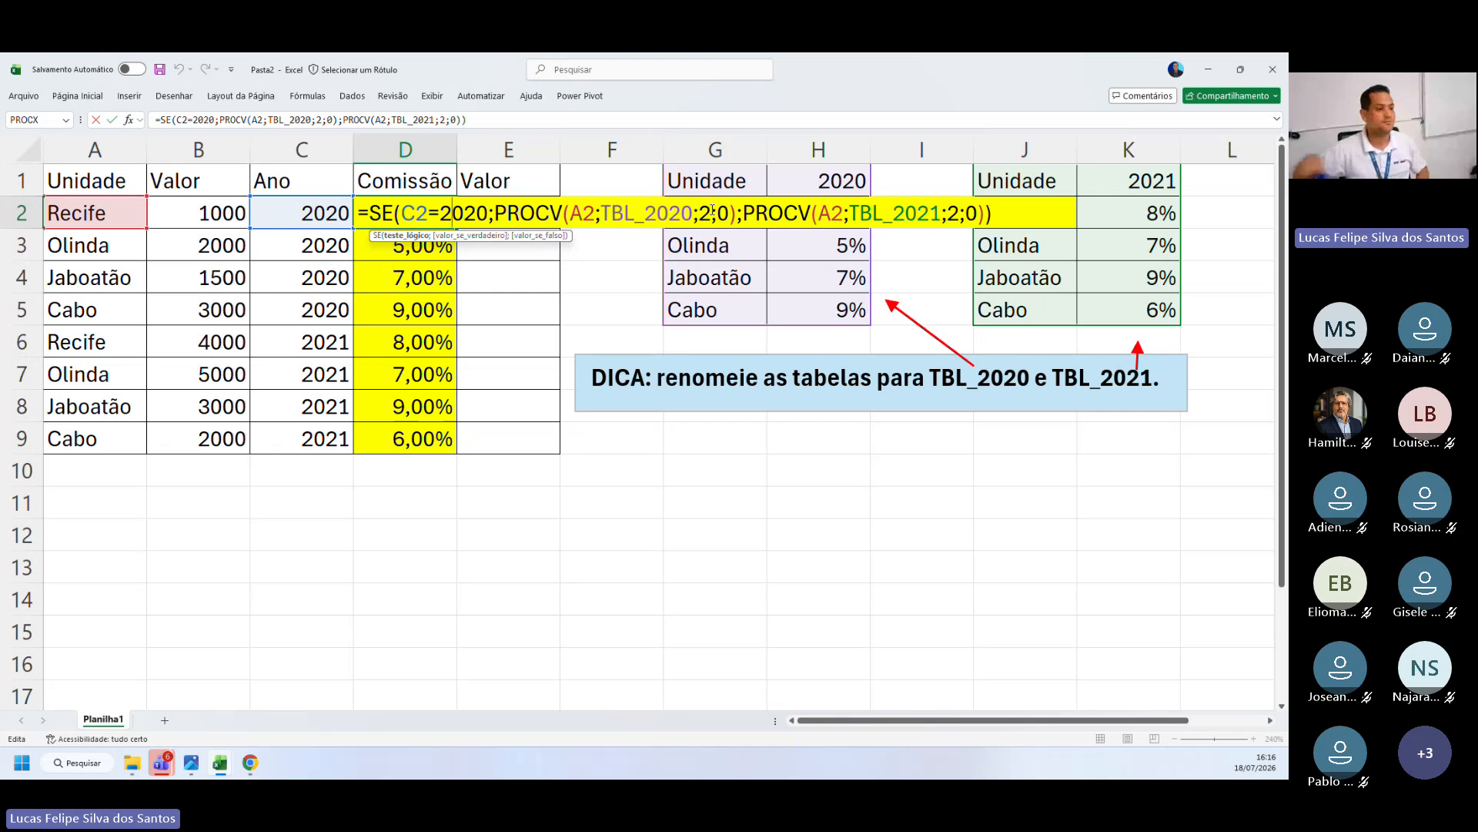
key("Return")
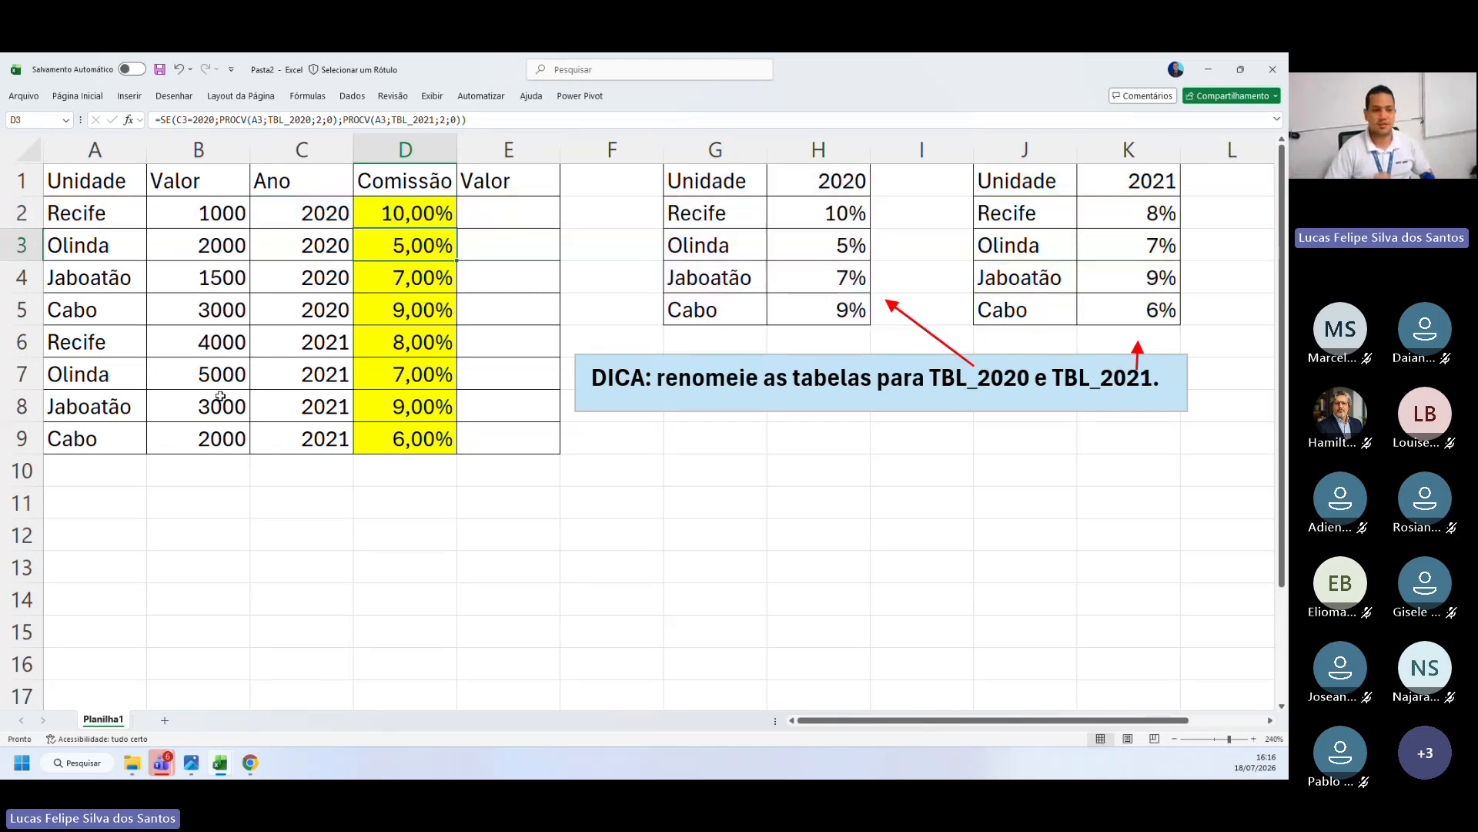
double_click(406, 214)
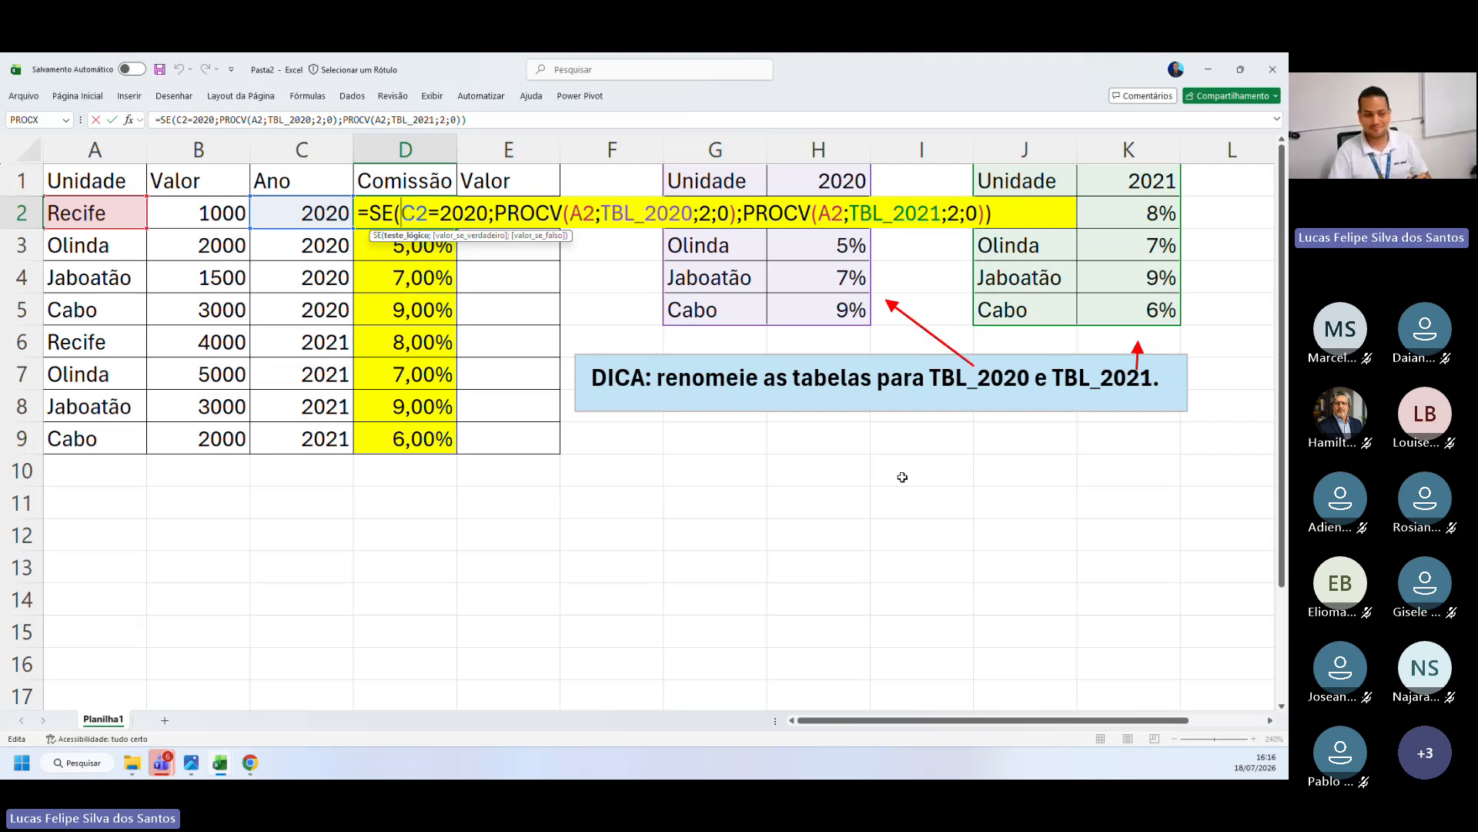
Step: Examine the sheets of the Planilha Aula 15 ALUNO em BRANCO workbook, from CAPA through Atividade 2 PROCV
left_click(220, 763)
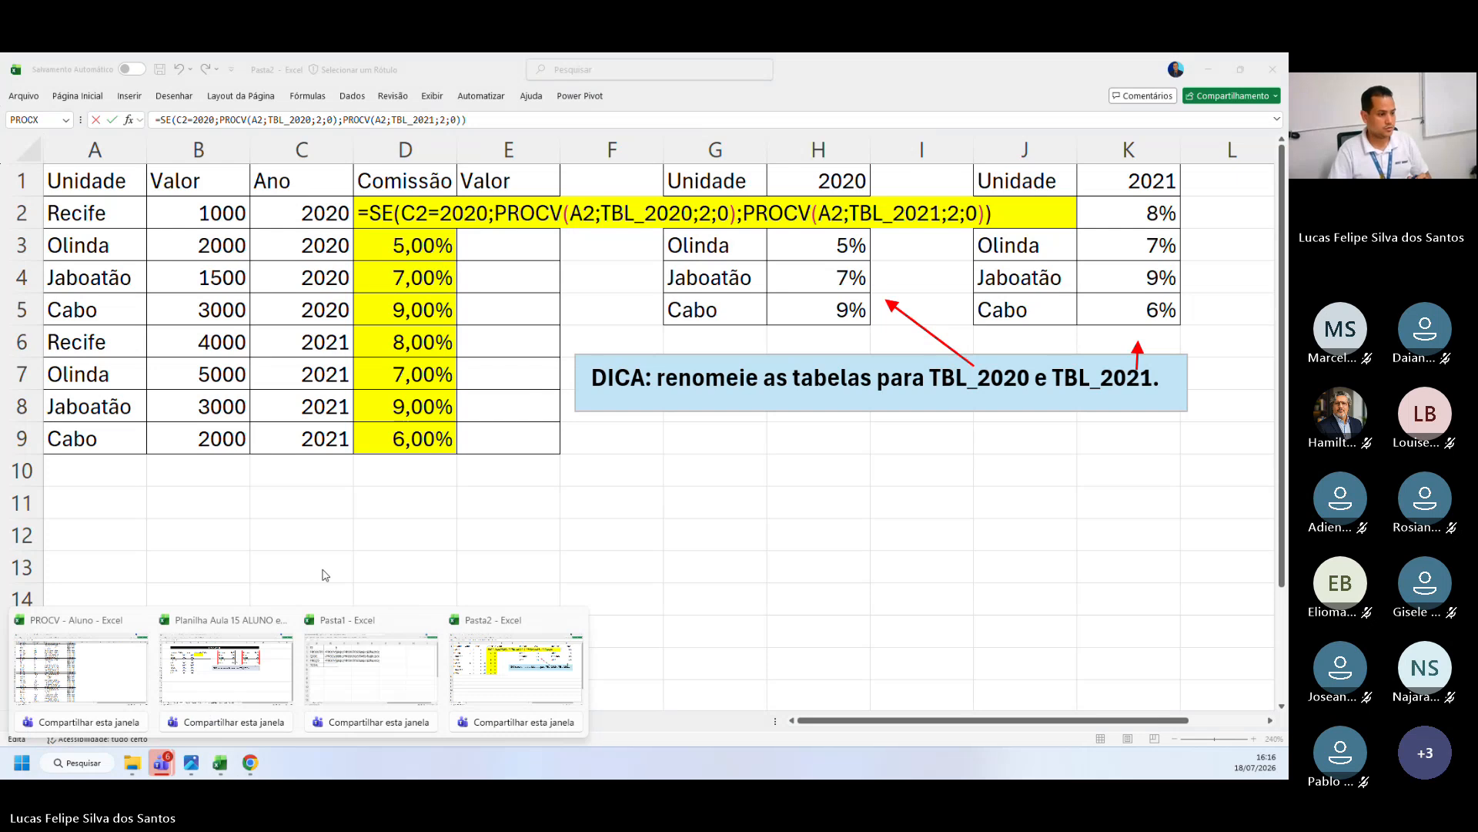
mouse_move(229, 684)
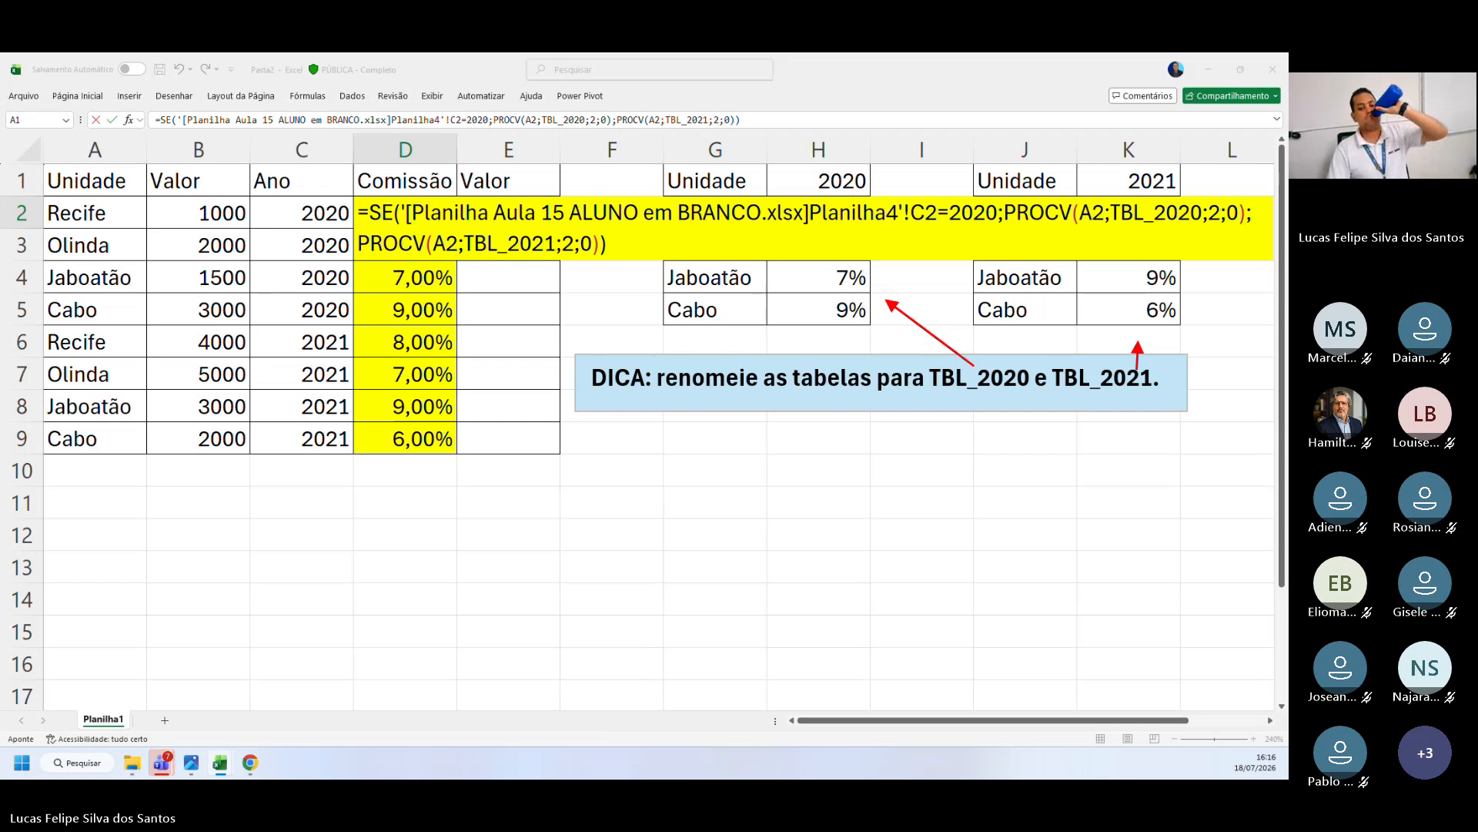
key("ctrl+Page_Up")
key("ctrl+Page_Up")
key("ctrl+Page_Up")
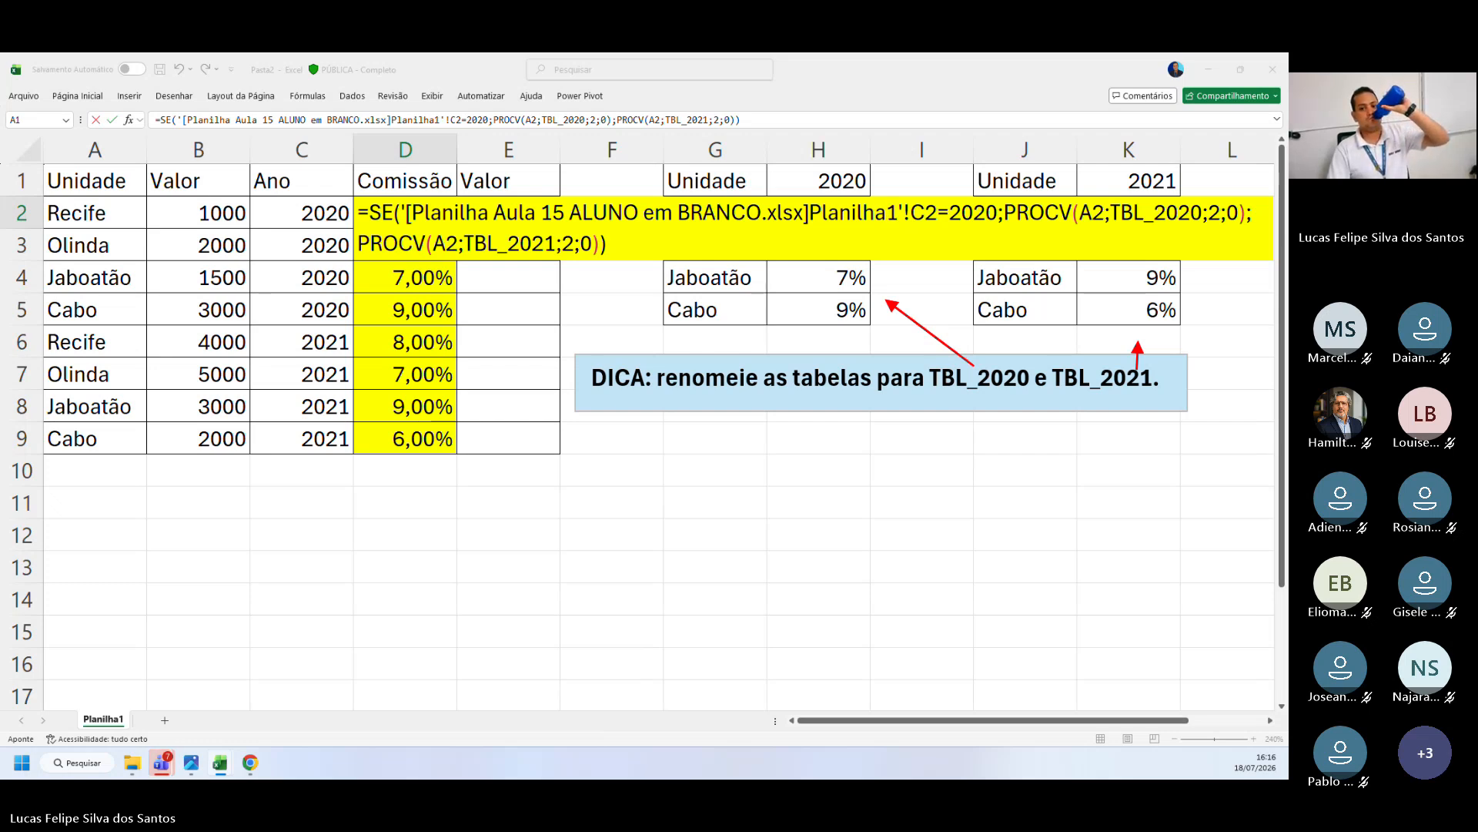
key("ctrl+Page_Down")
key("ctrl+Page_Up")
key("ctrl+Page_Up")
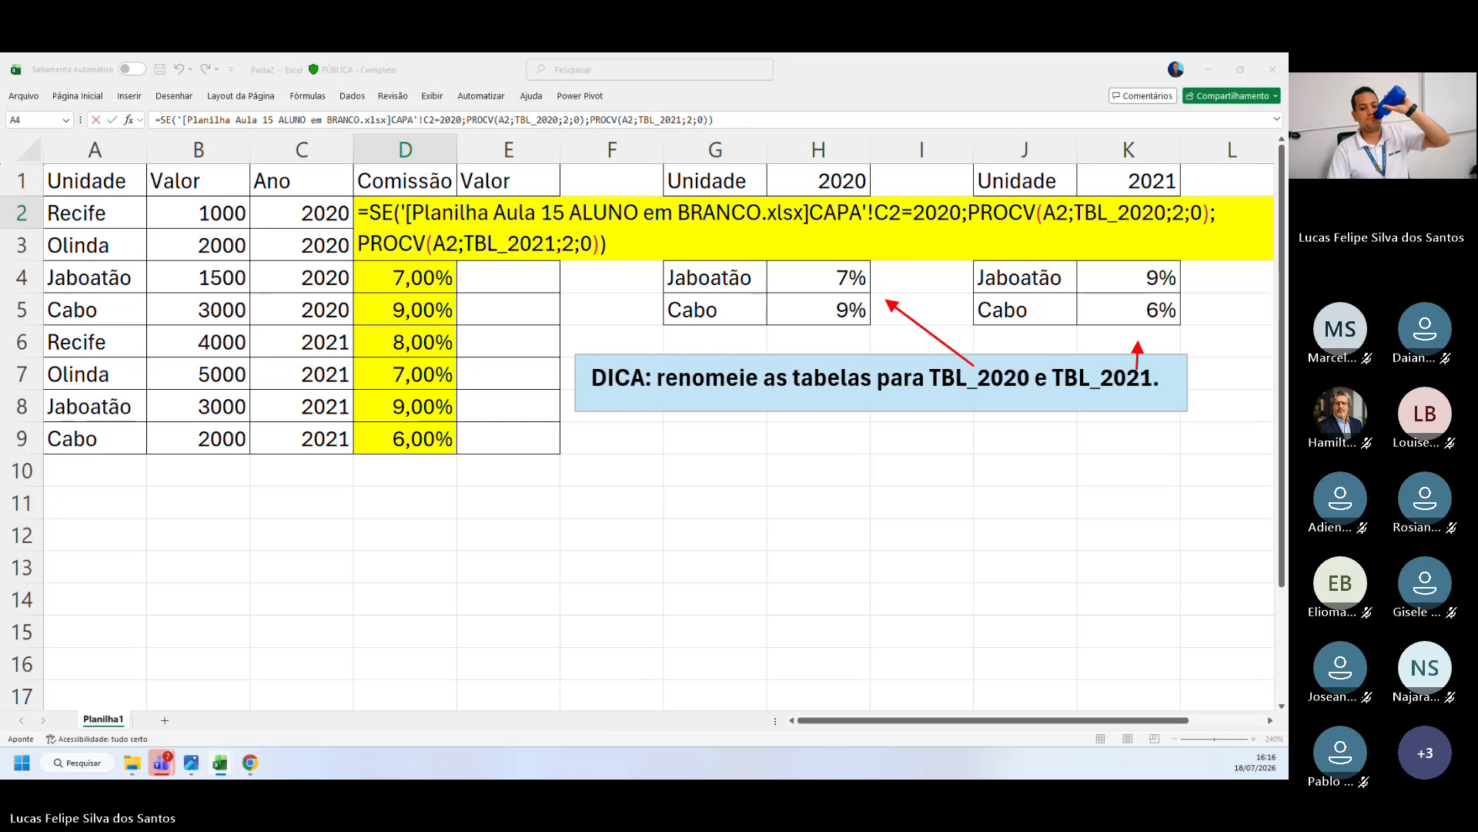
key("ctrl+Page_Down")
key("ctrl+Page_Down")
key("ctrl+Page_Down")
key("ctrl+Page_Down")
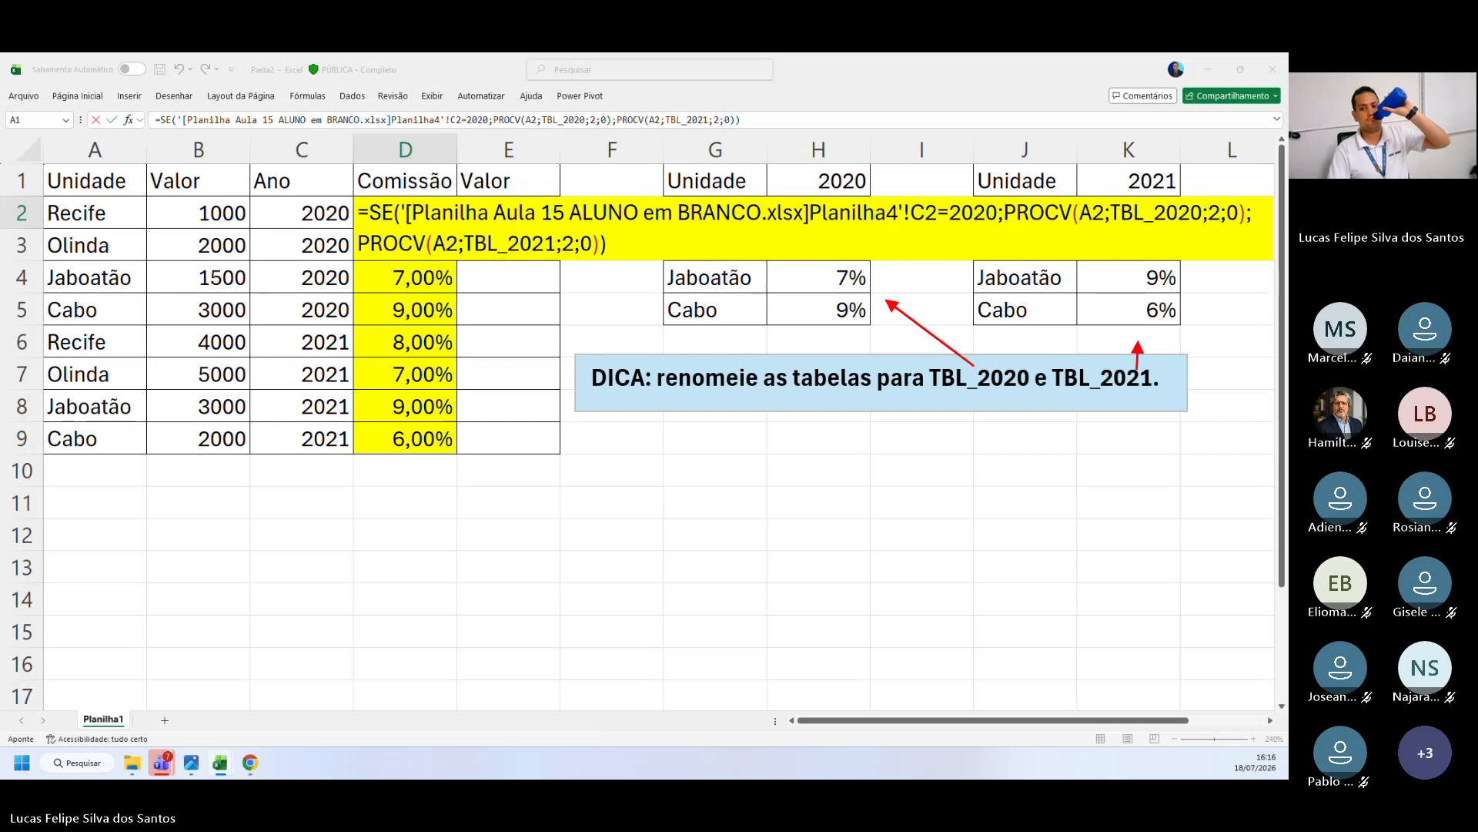
key("ctrl+Page_Down")
key("ctrl+Page_Down")
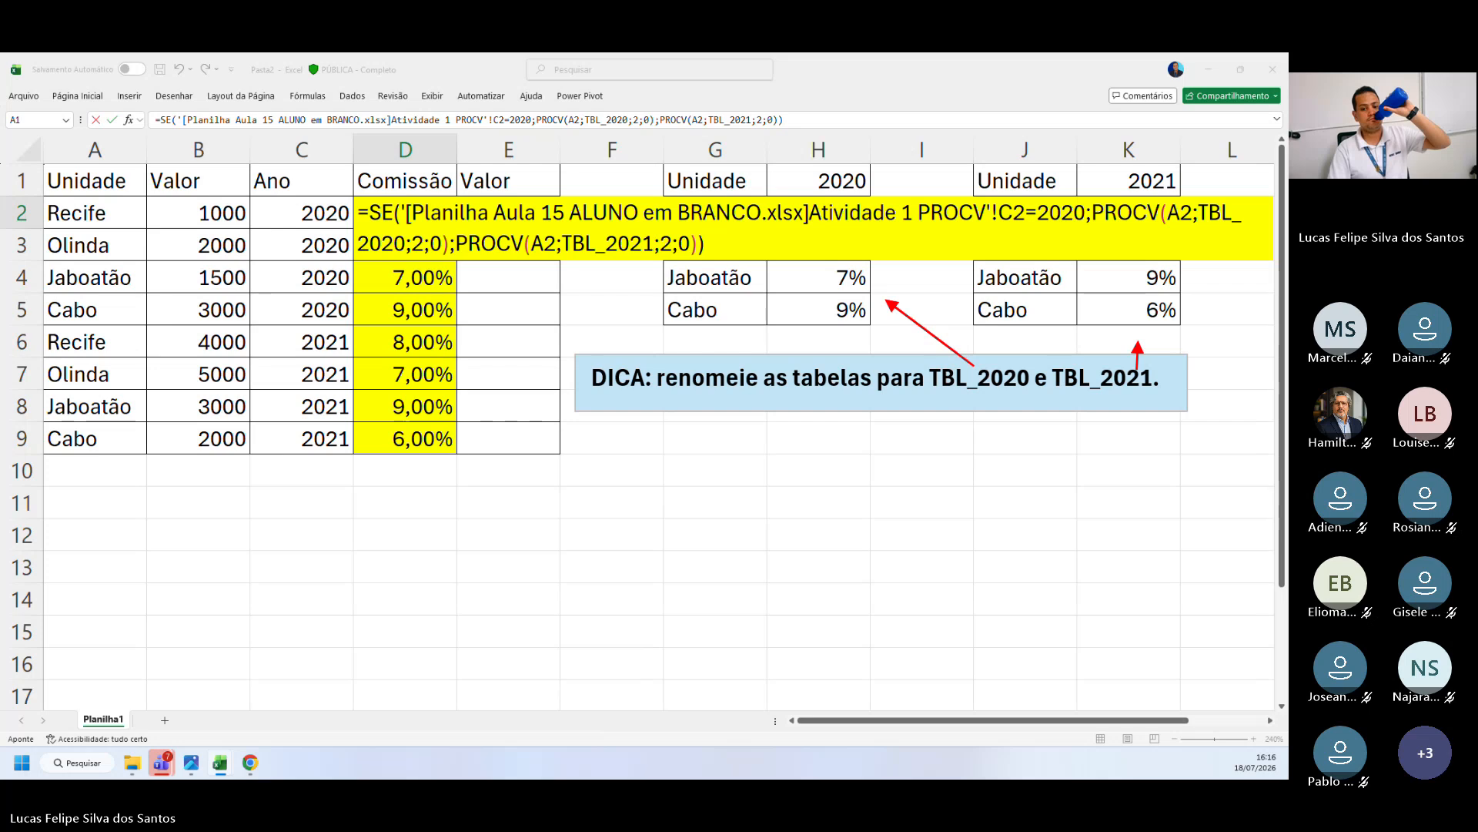
key("ctrl+Page_Down")
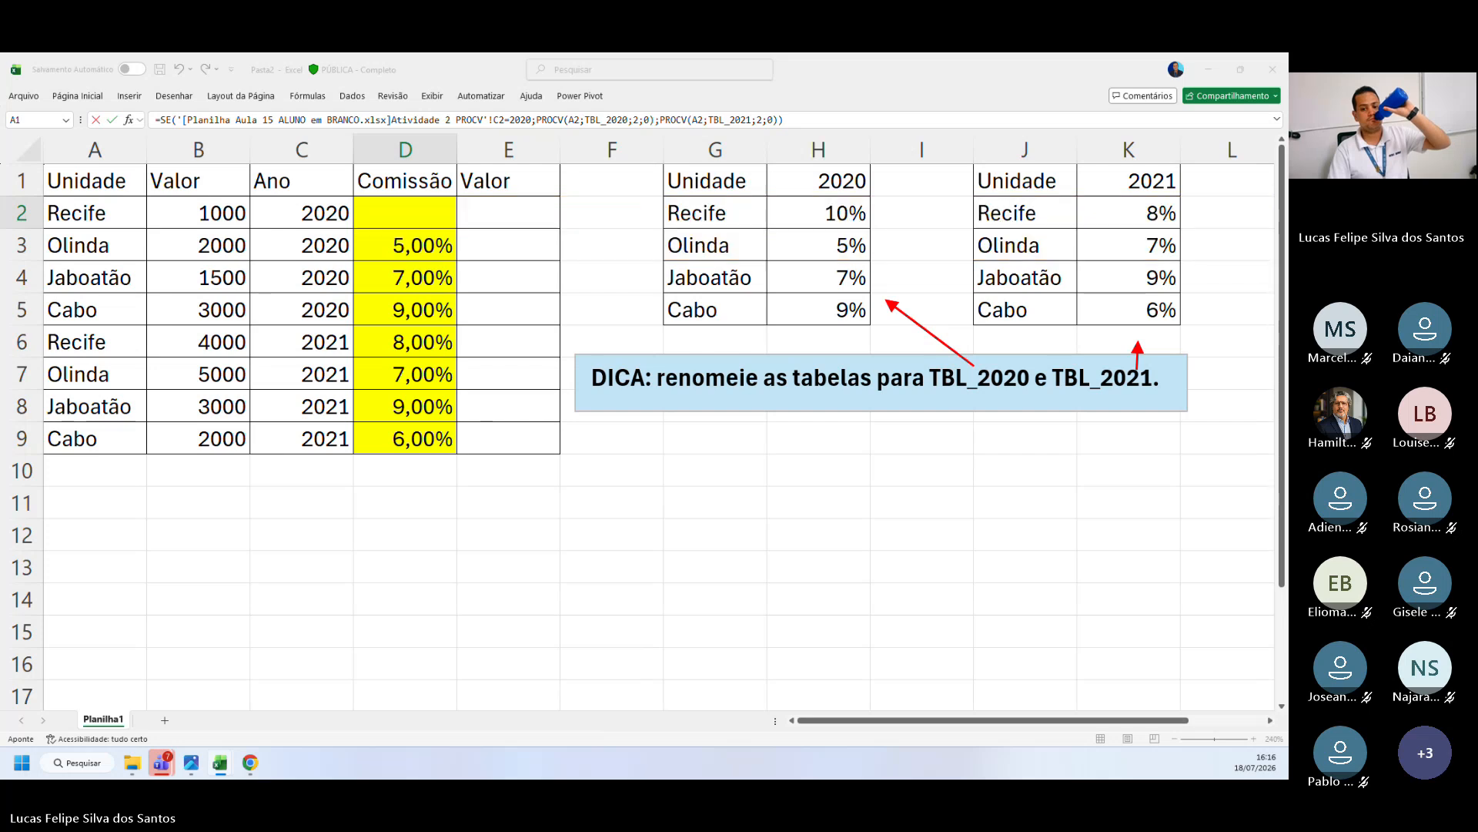
key("ctrl+Page_Down")
key("ctrl+Page_Down")
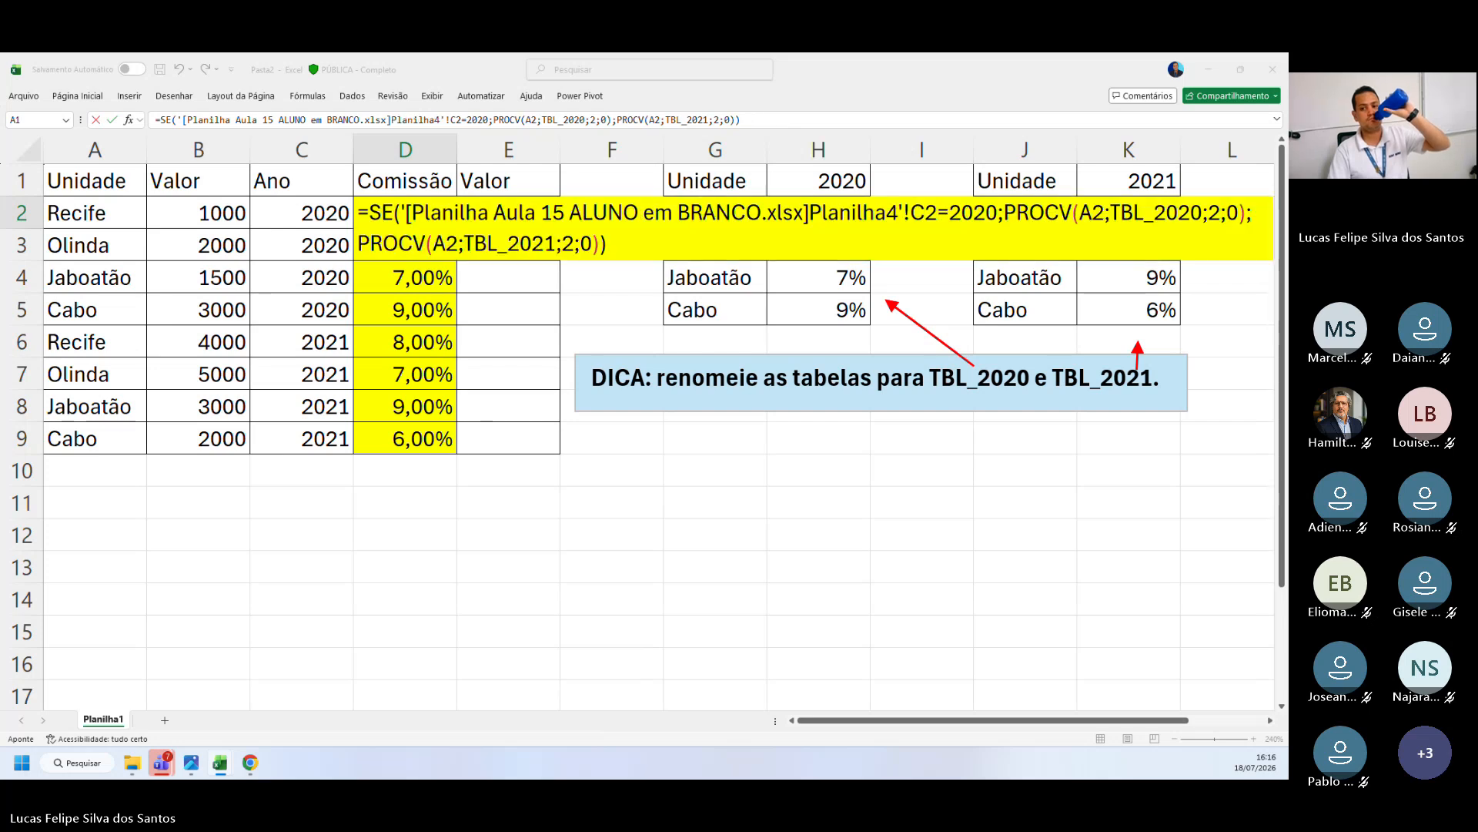
key("ctrl+Page_Up")
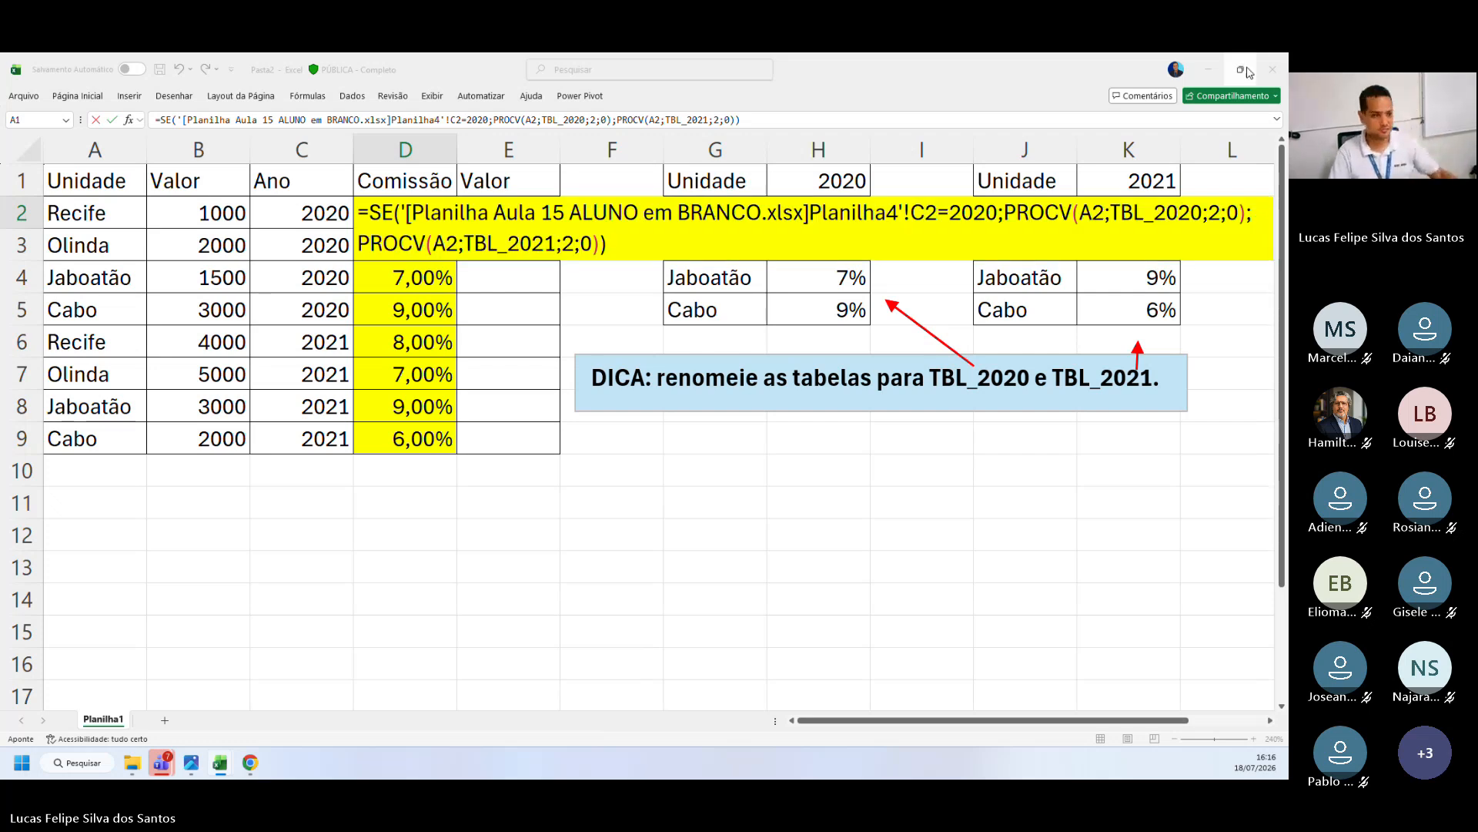
Step: Close the Pasta2 workbook without saving its changes and close the PROCV - Aluno workbook as well
left_click(1272, 70)
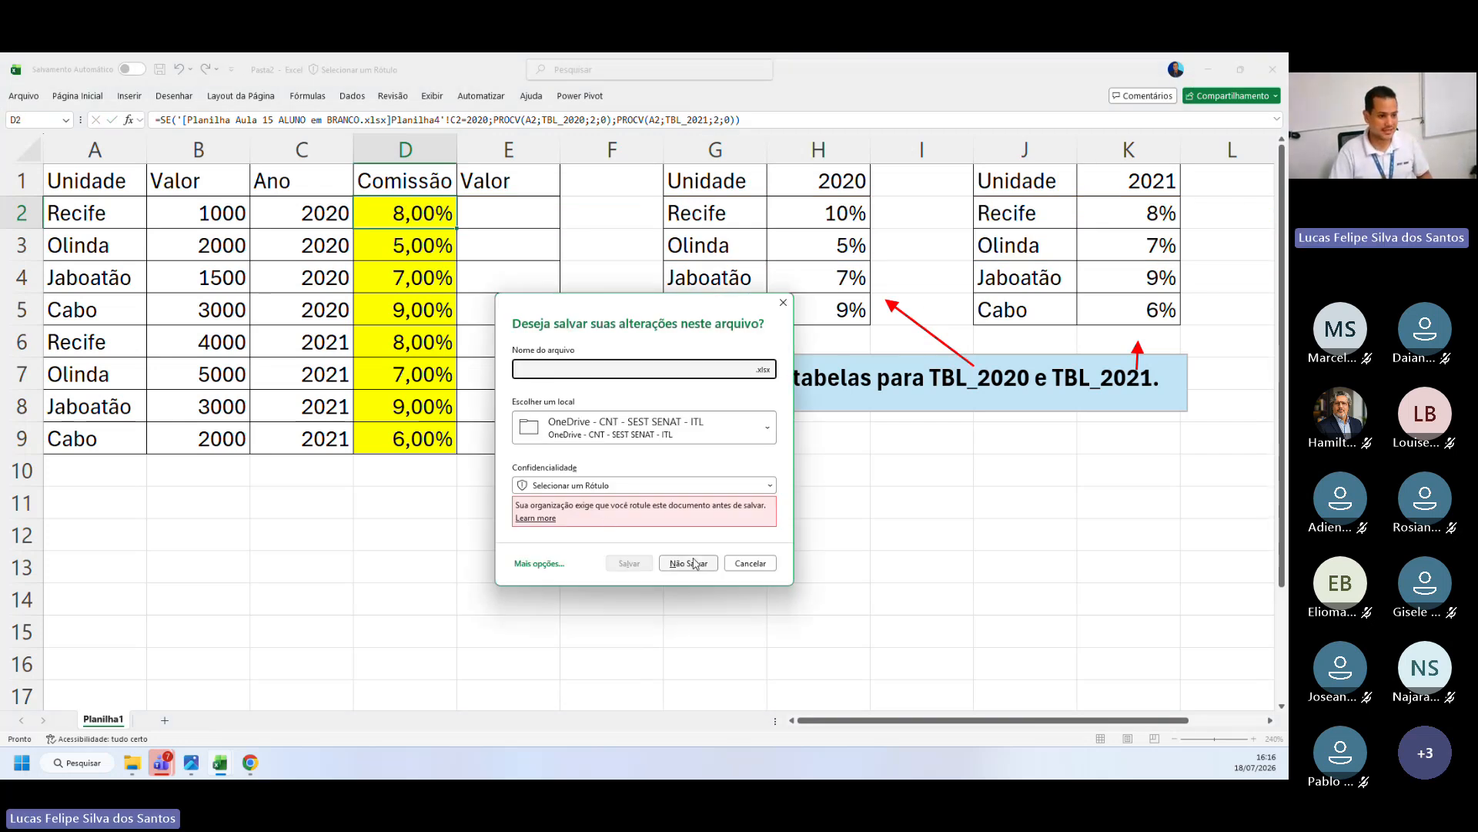
left_click(695, 564)
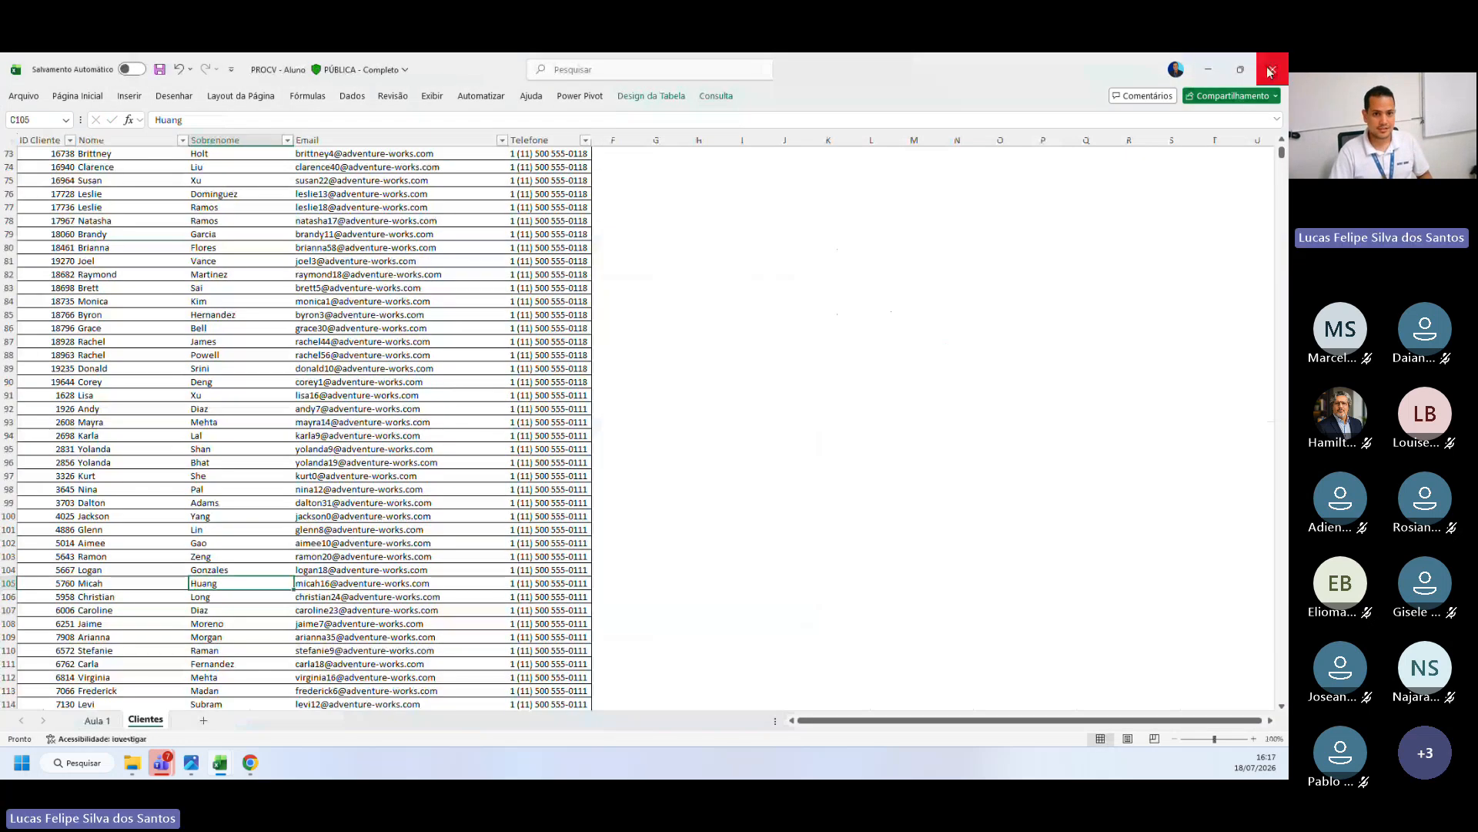
left_click(1271, 70)
left_click(688, 588)
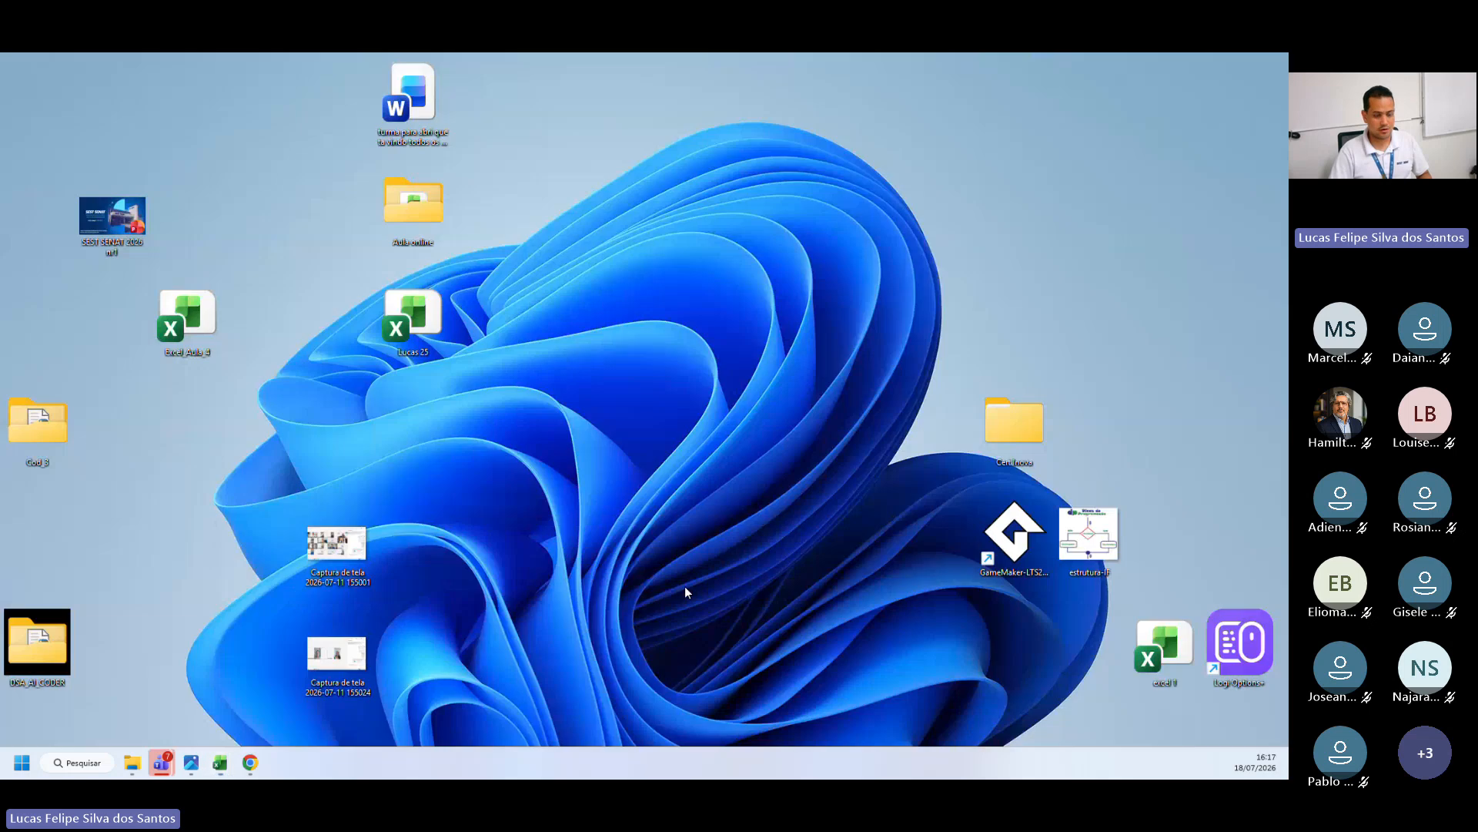
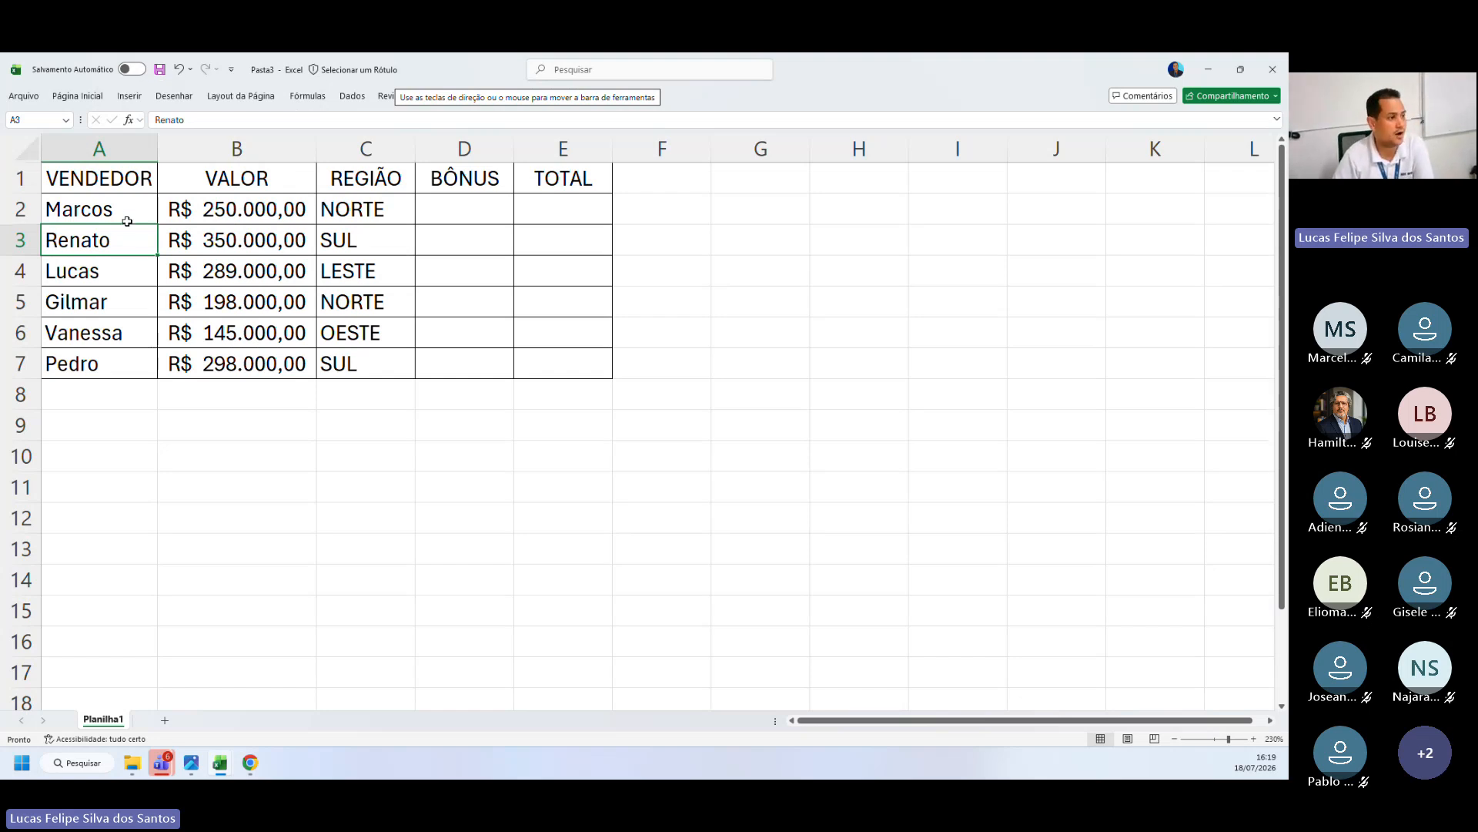
Step: Review the VENDEDOR, VALOR, REGIÃO, BÔNUS and TOTAL columns of the sellers table in Pasta3
left_click_drag(121, 179, 209, 296)
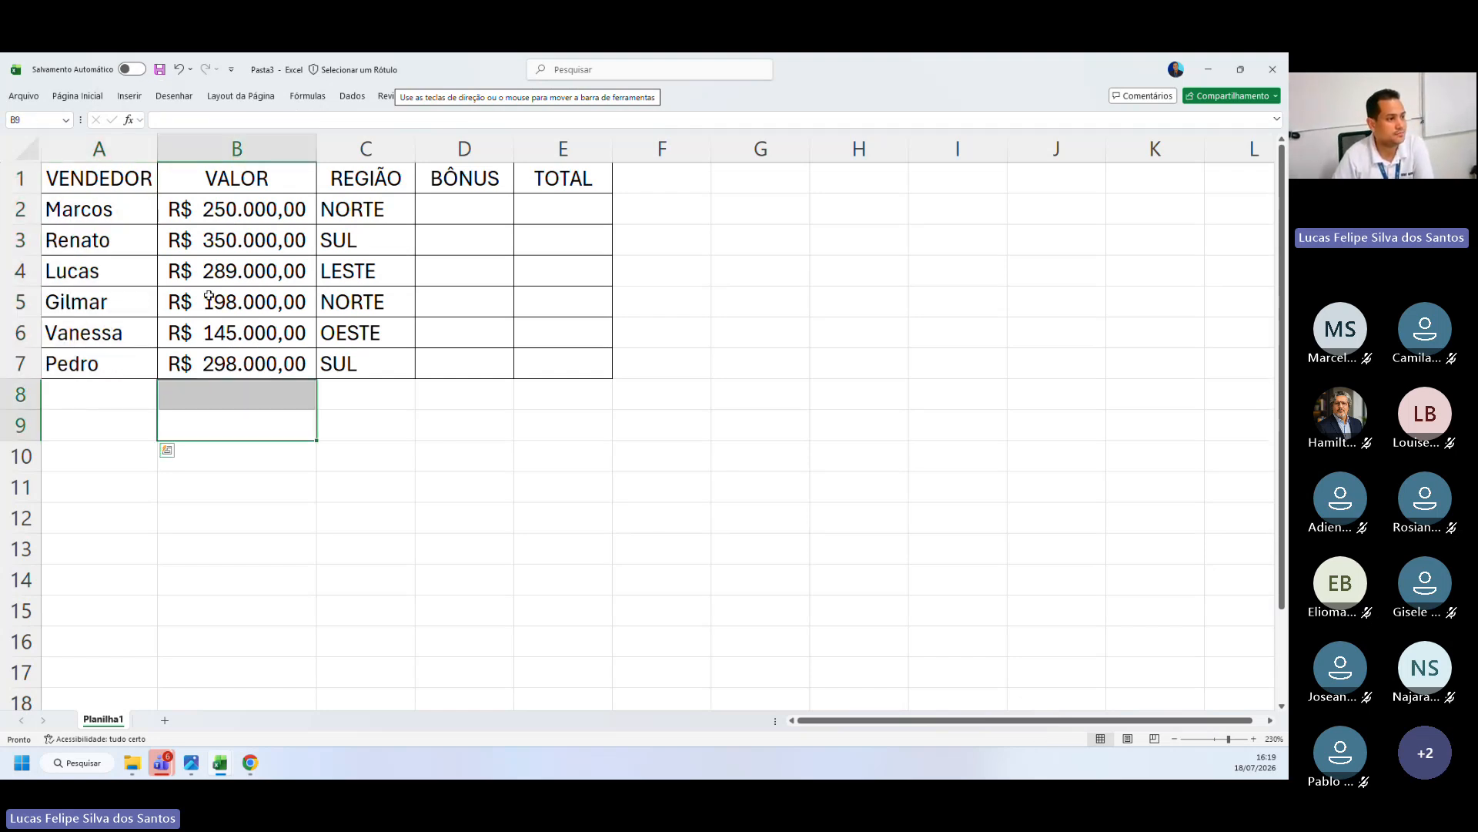
left_click_drag(253, 178, 234, 496)
left_click(462, 425)
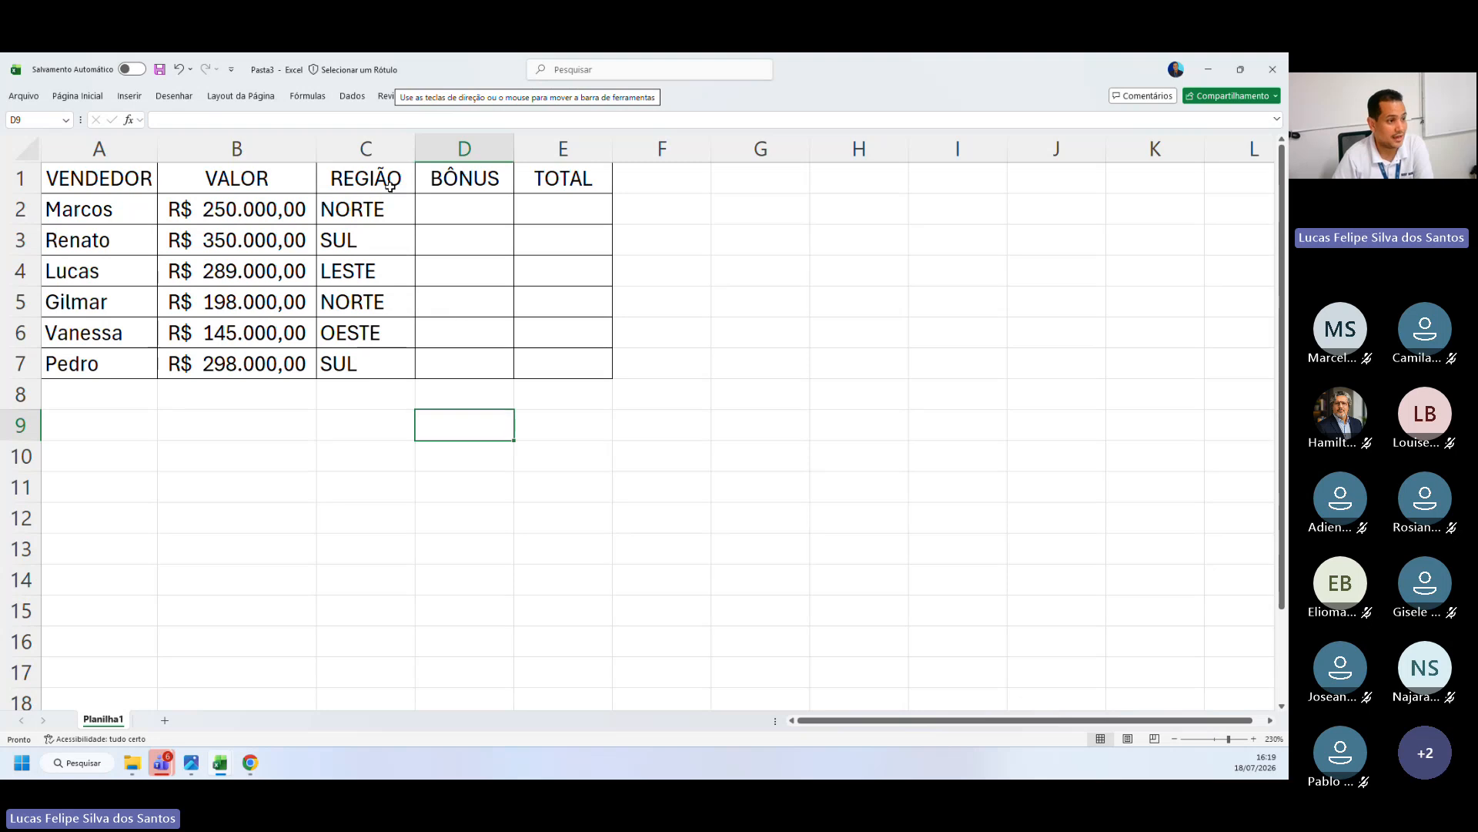
left_click_drag(391, 185, 369, 462)
left_click(432, 426)
left_click_drag(461, 178, 462, 485)
left_click_drag(566, 209, 554, 485)
left_click(659, 429)
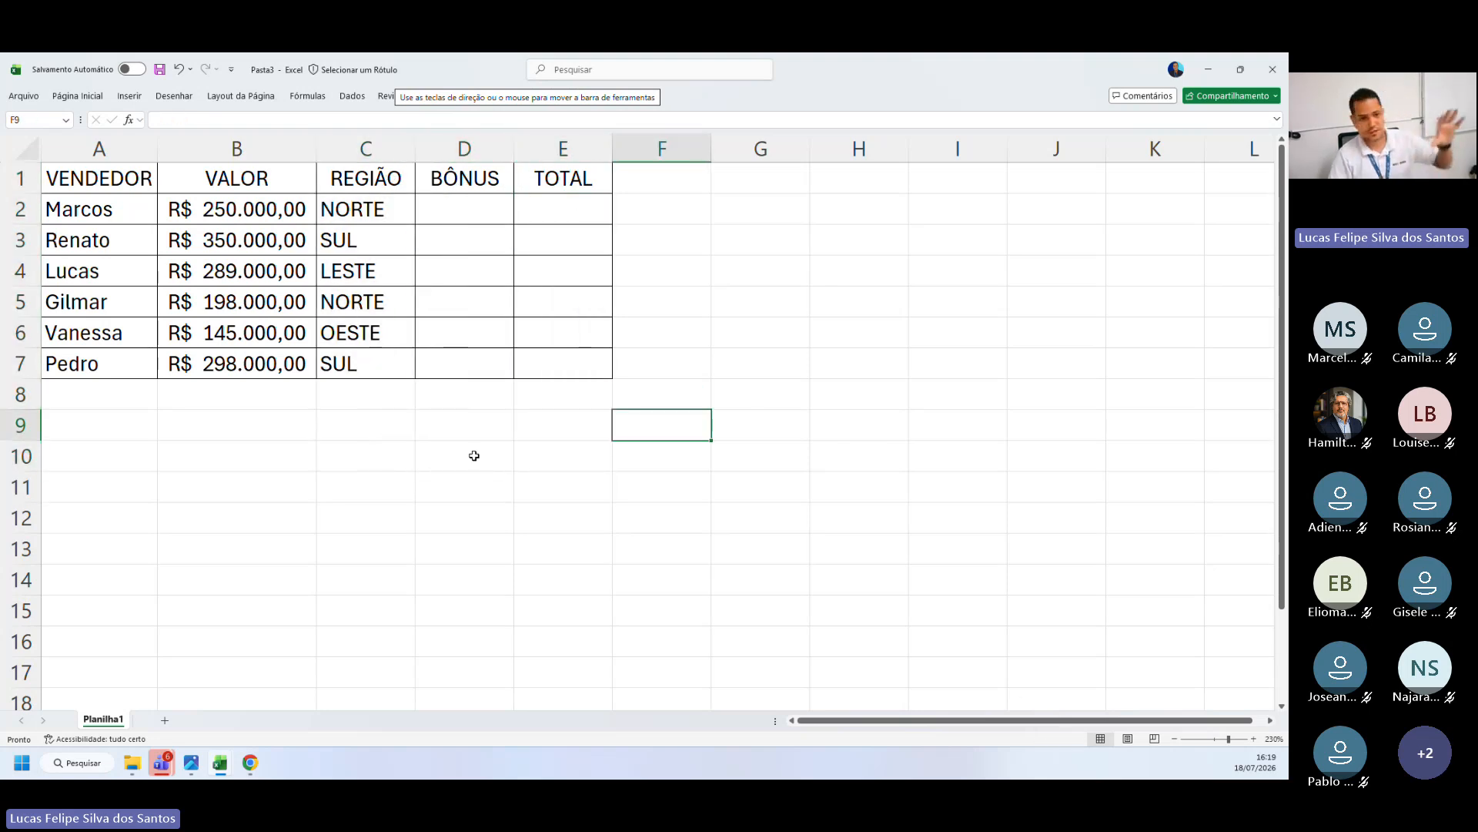
left_click(6, 93)
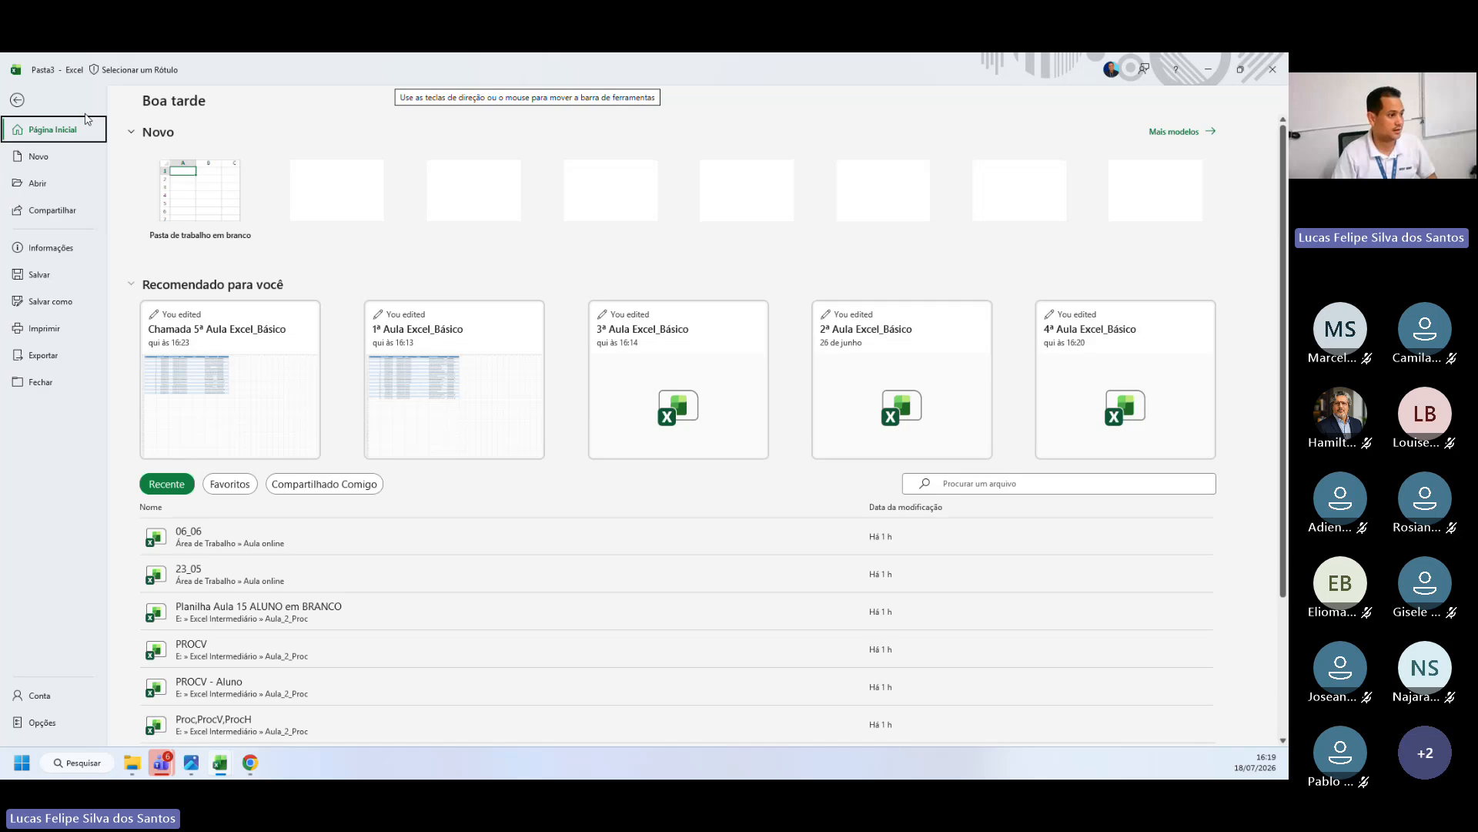
left_click(50, 302)
left_click(15, 100)
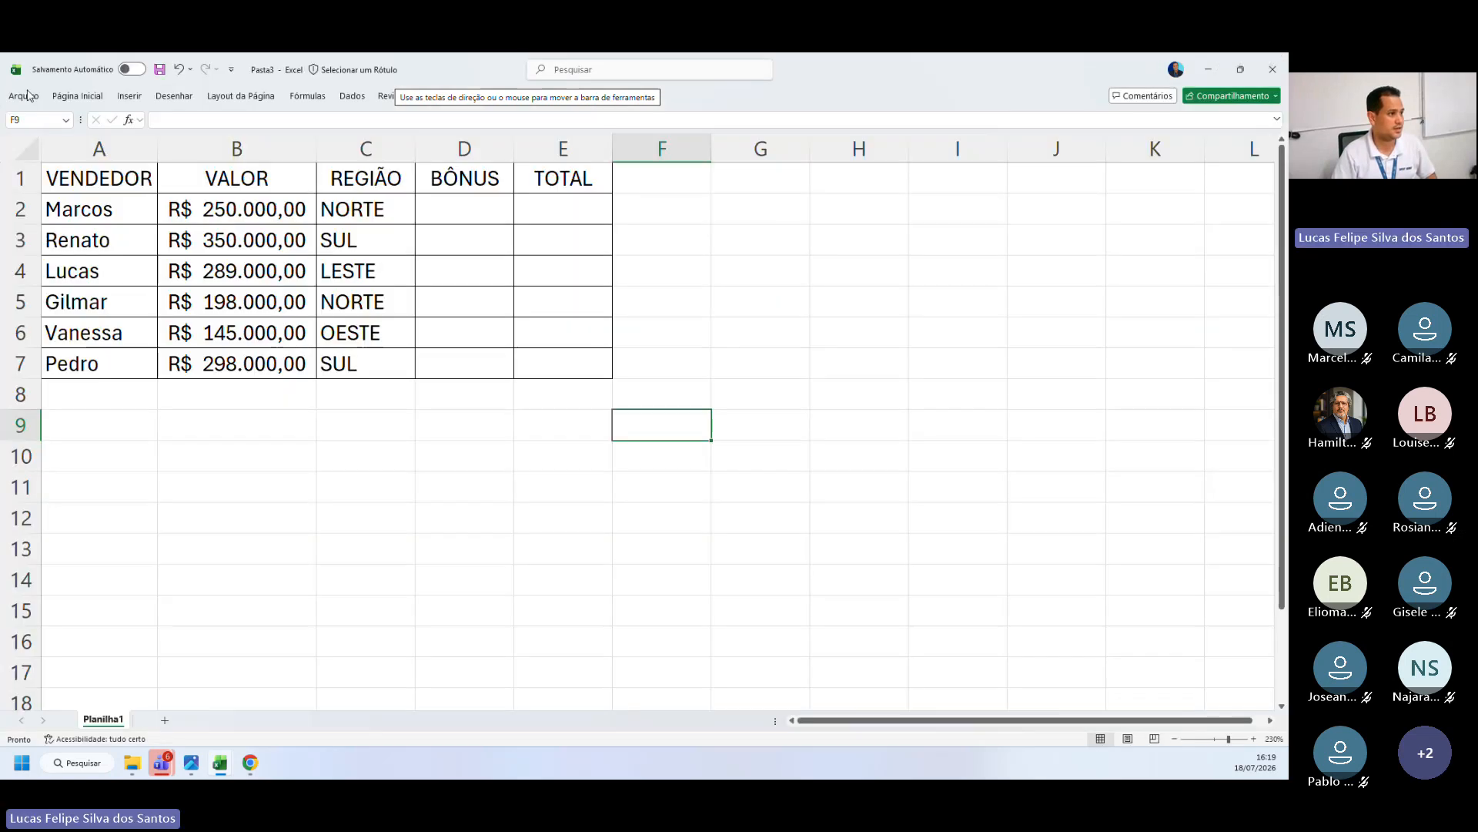
Step: Begin saving the sellers workbook as a new file in Área de Trabalho and add a new folder there
left_click(13, 96)
left_click(51, 304)
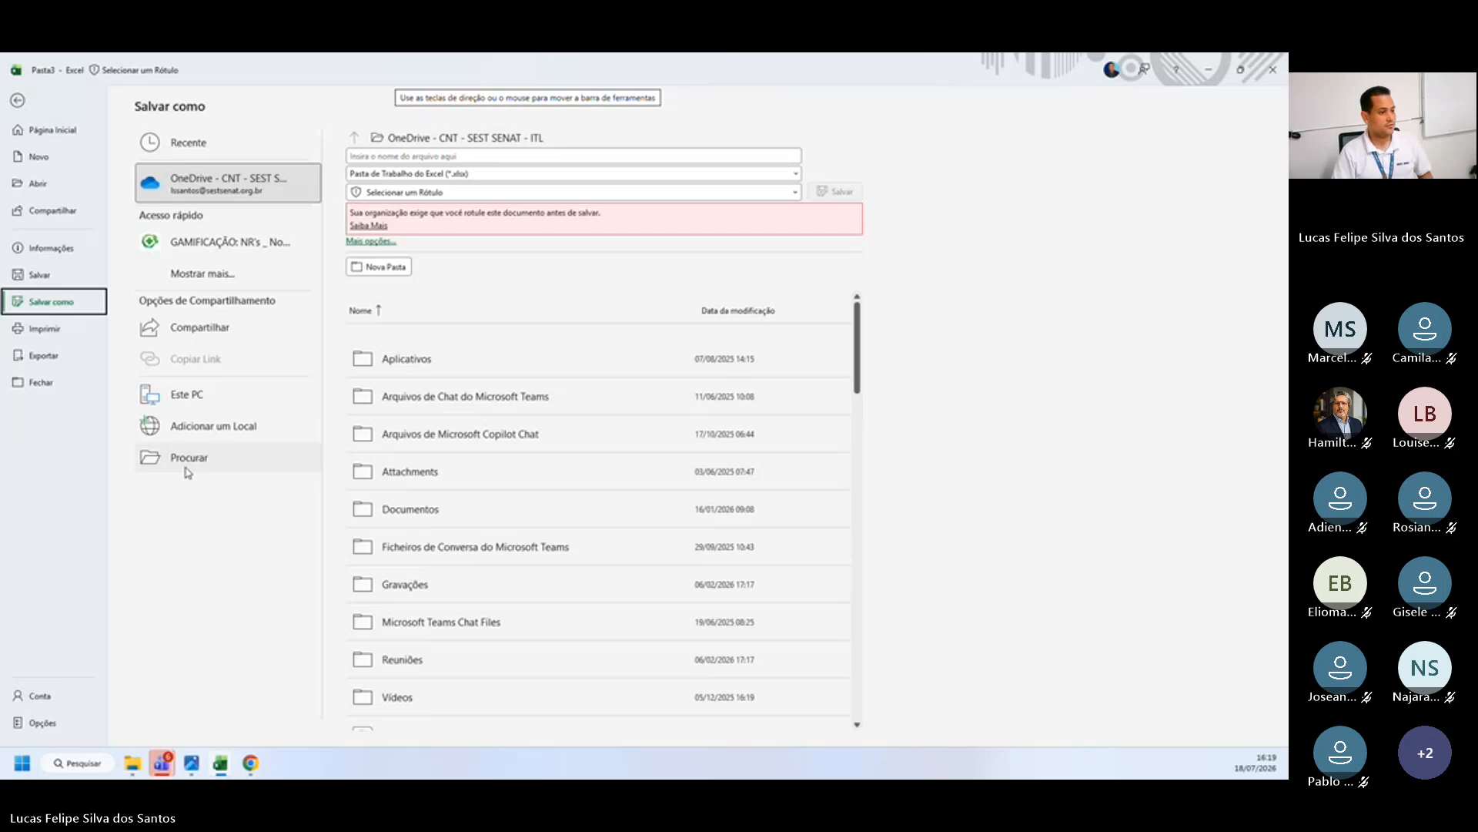
left_click(189, 460)
left_click(69, 305)
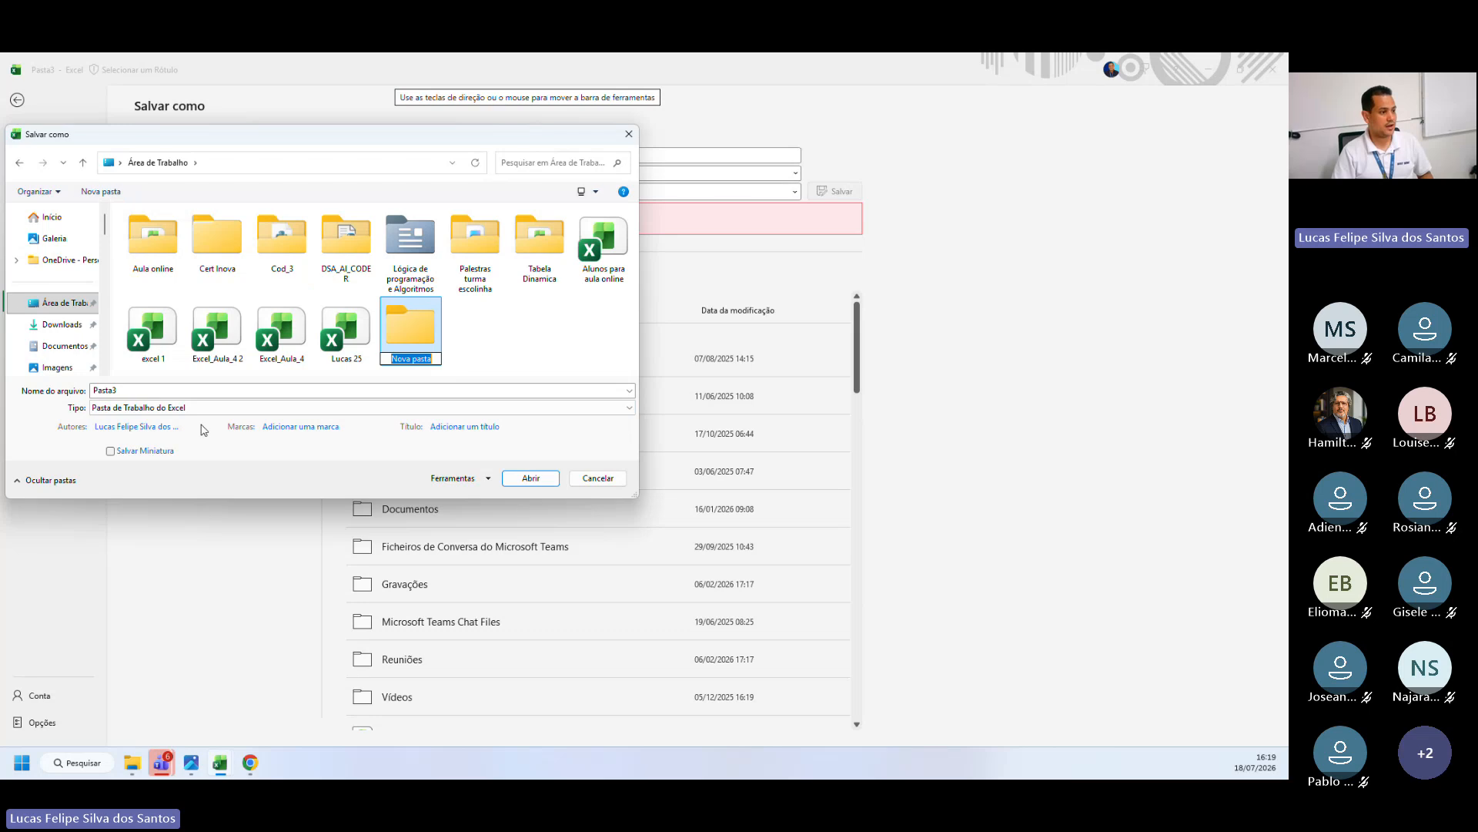
Step: Name the new folder in Área de Trabalho Aula_
key("BackSpace")
type("AU")
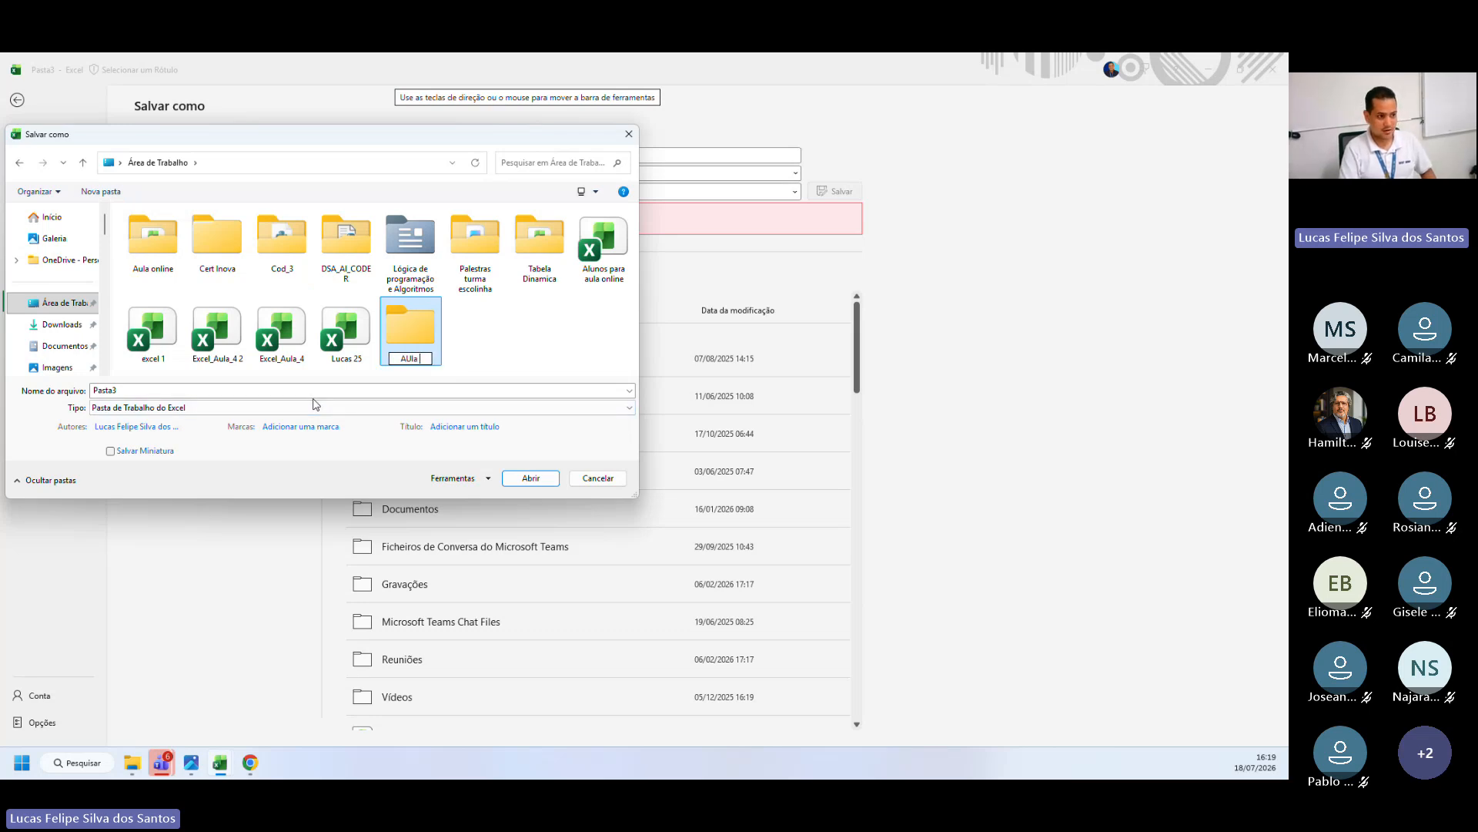
type("ula")
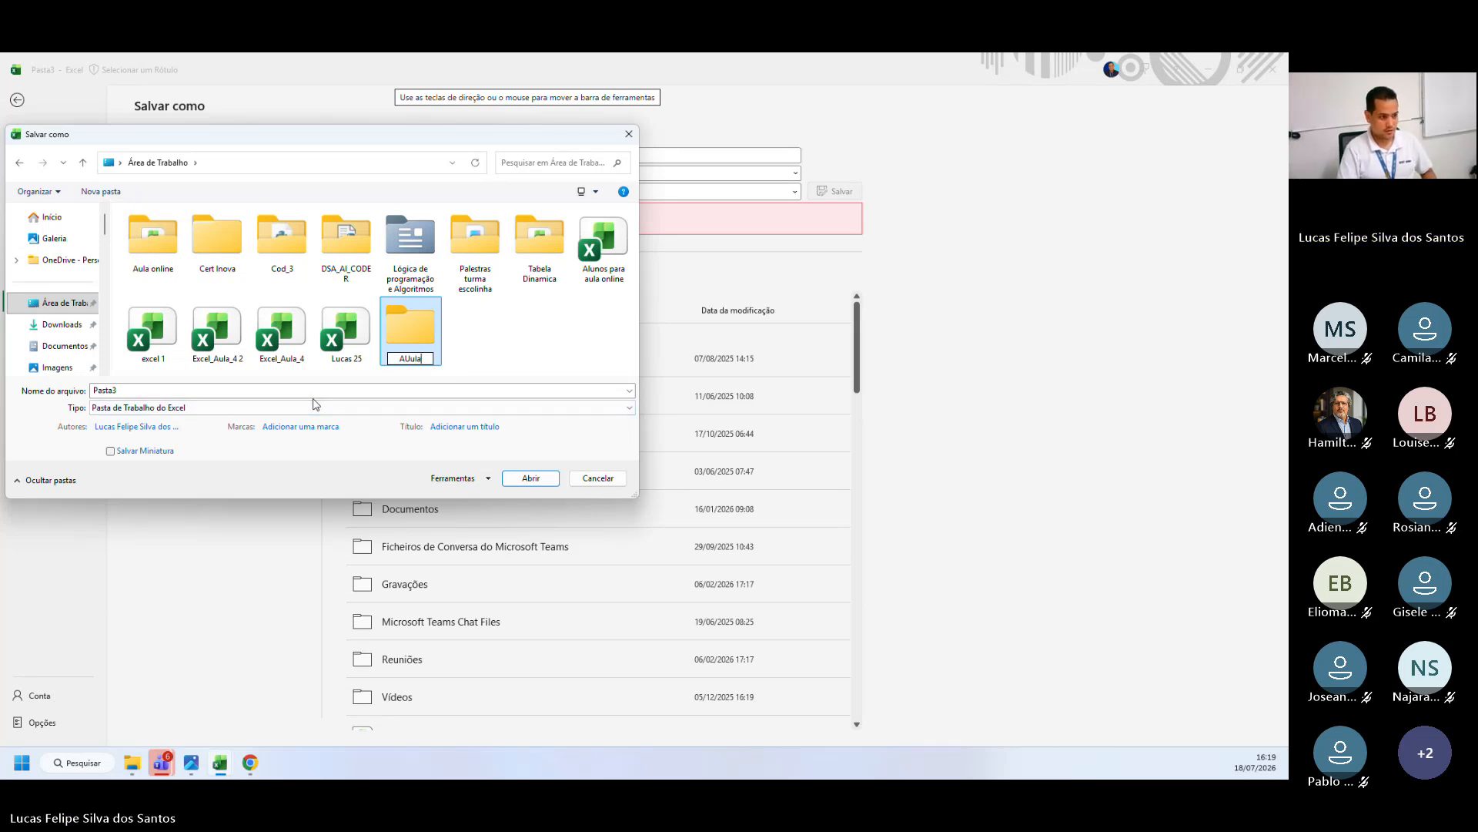
key("BackSpace")
key("BackSpace")
key("BackSpace")
key("BackSpace")
type("ula_")
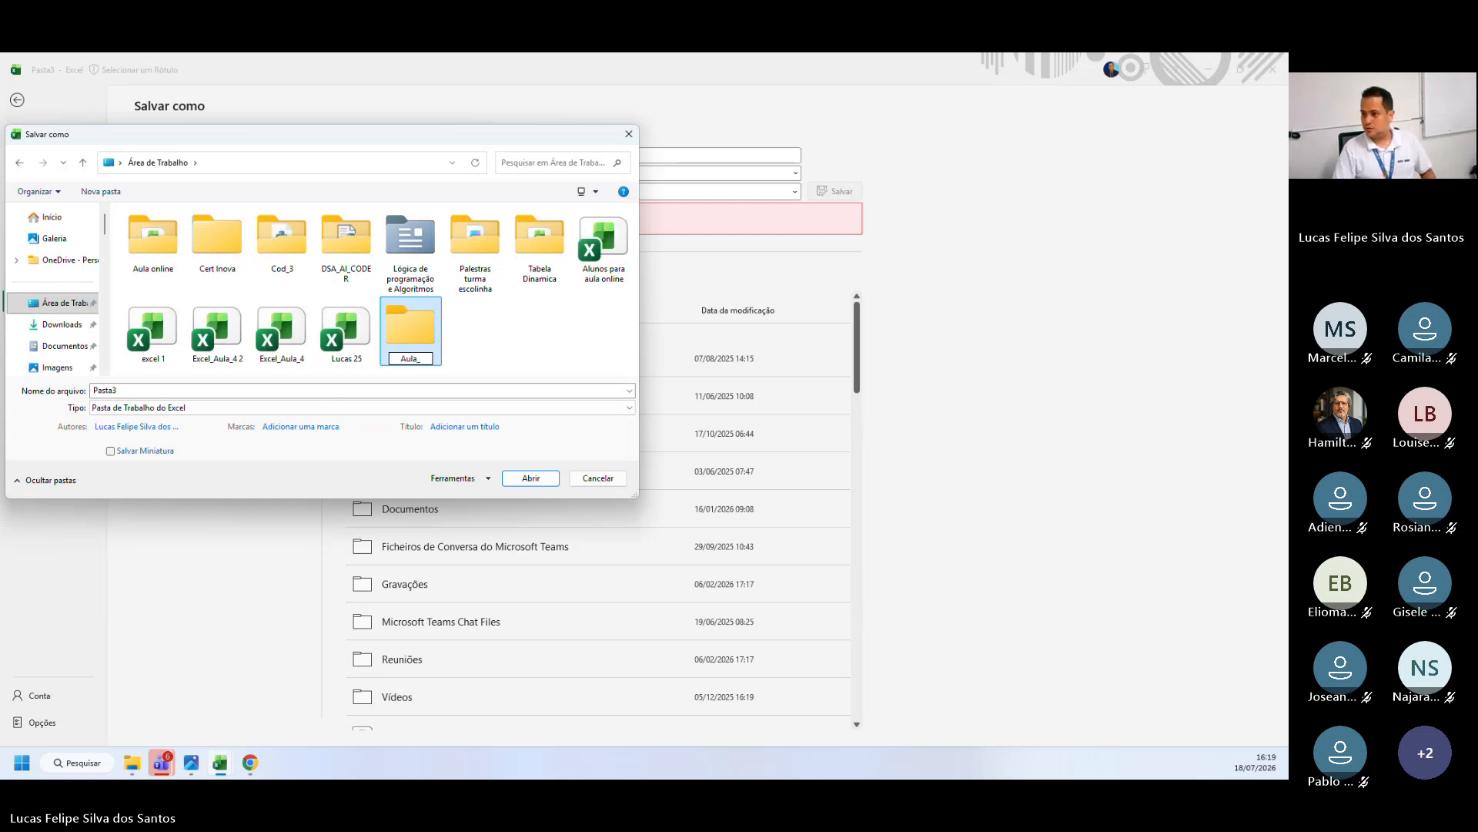
key("Return")
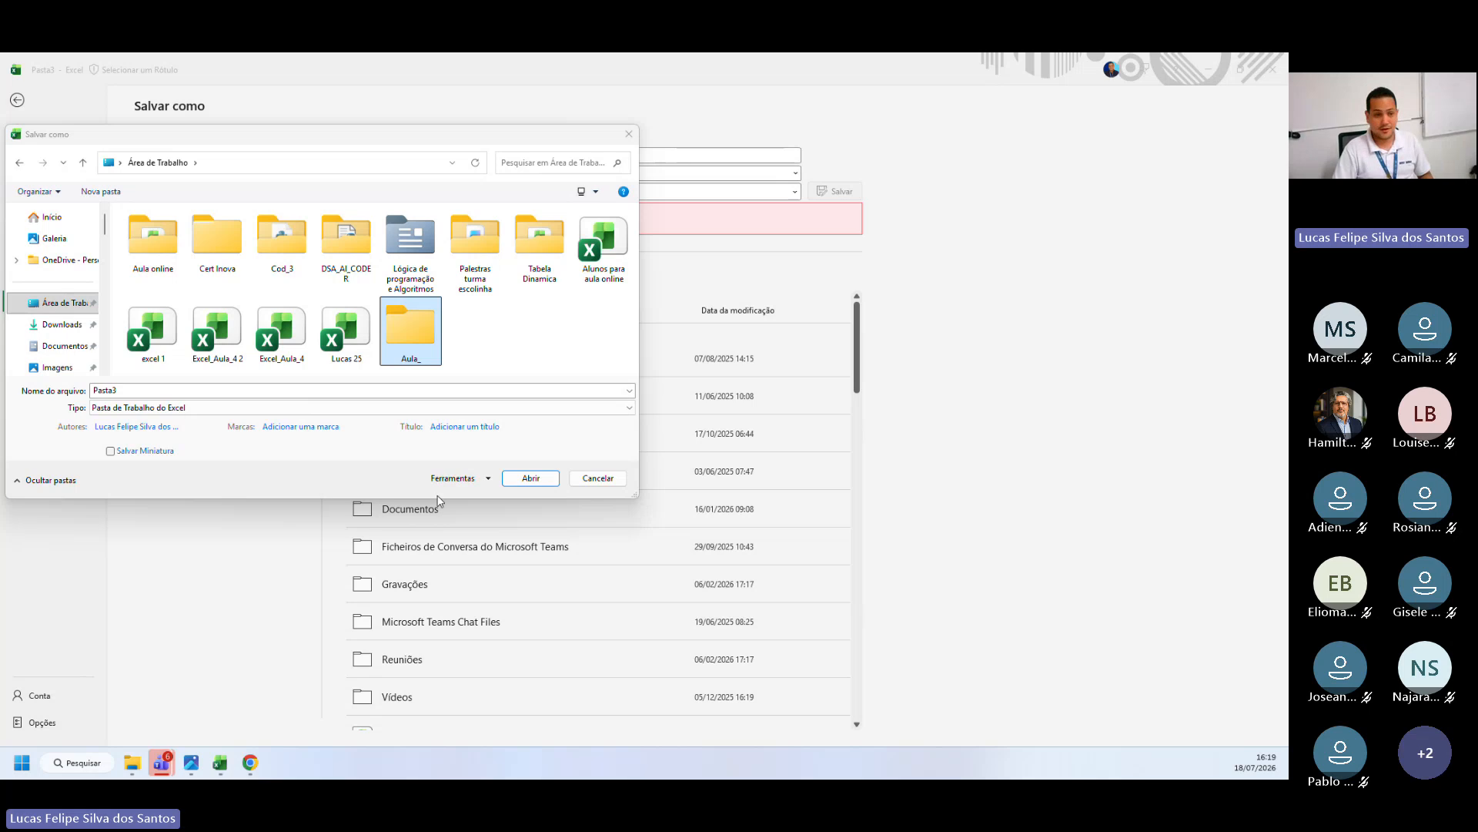
Step: Set the file name of the sellers workbook to Lista de Vendedores
left_click(195, 394)
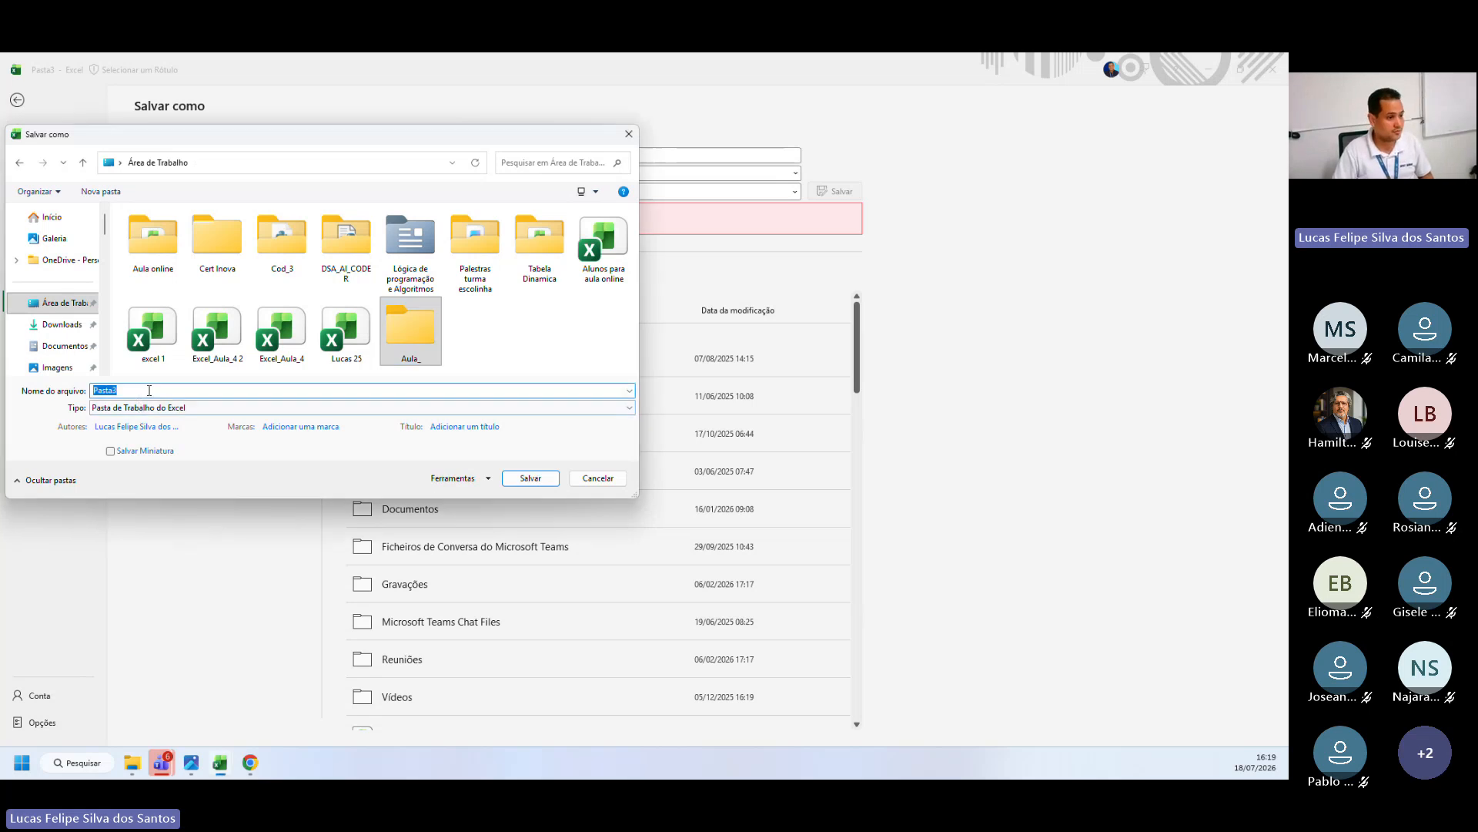
left_click(416, 347)
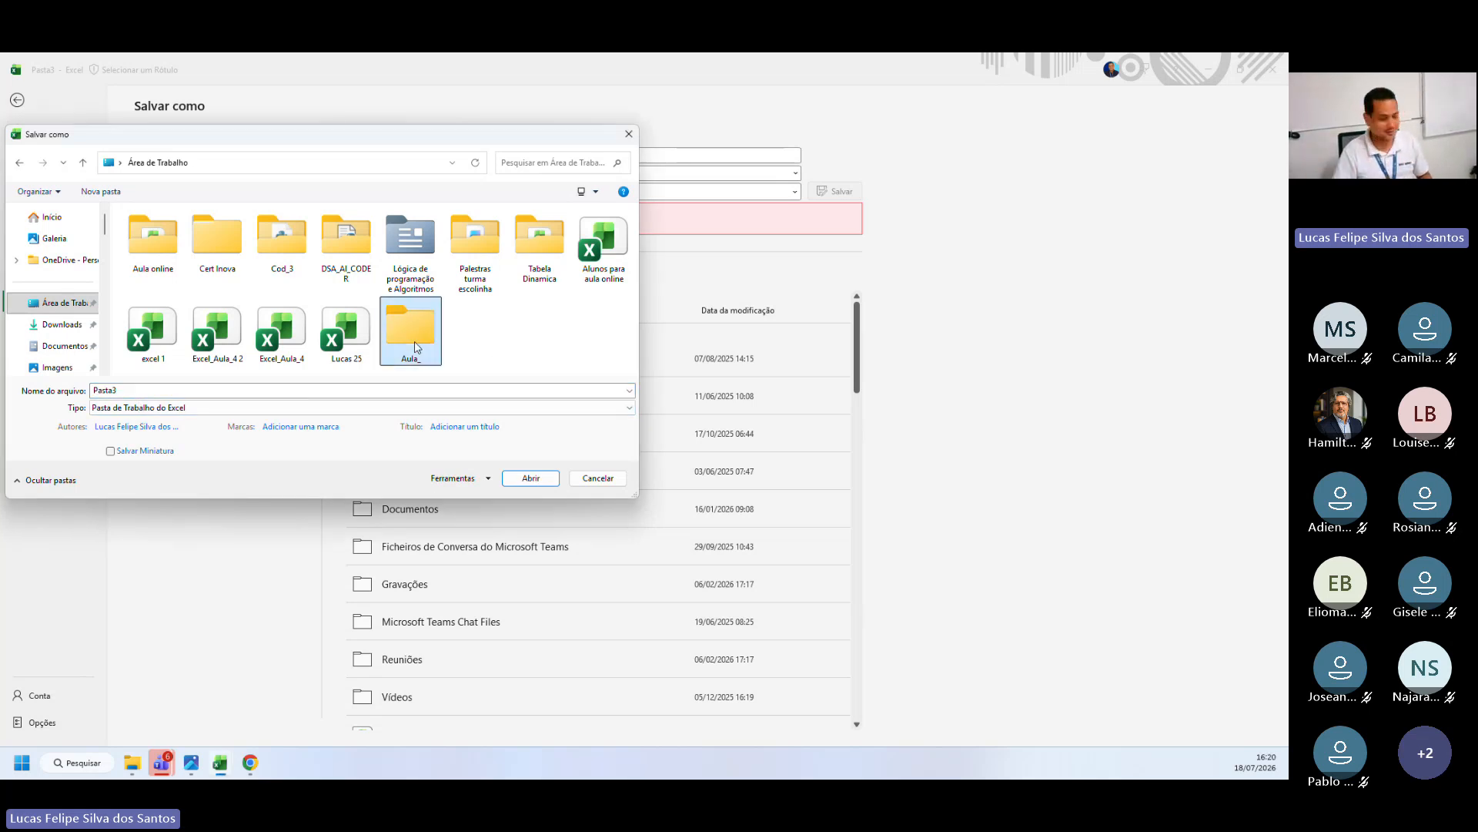
left_click(129, 389)
key("BackSpace")
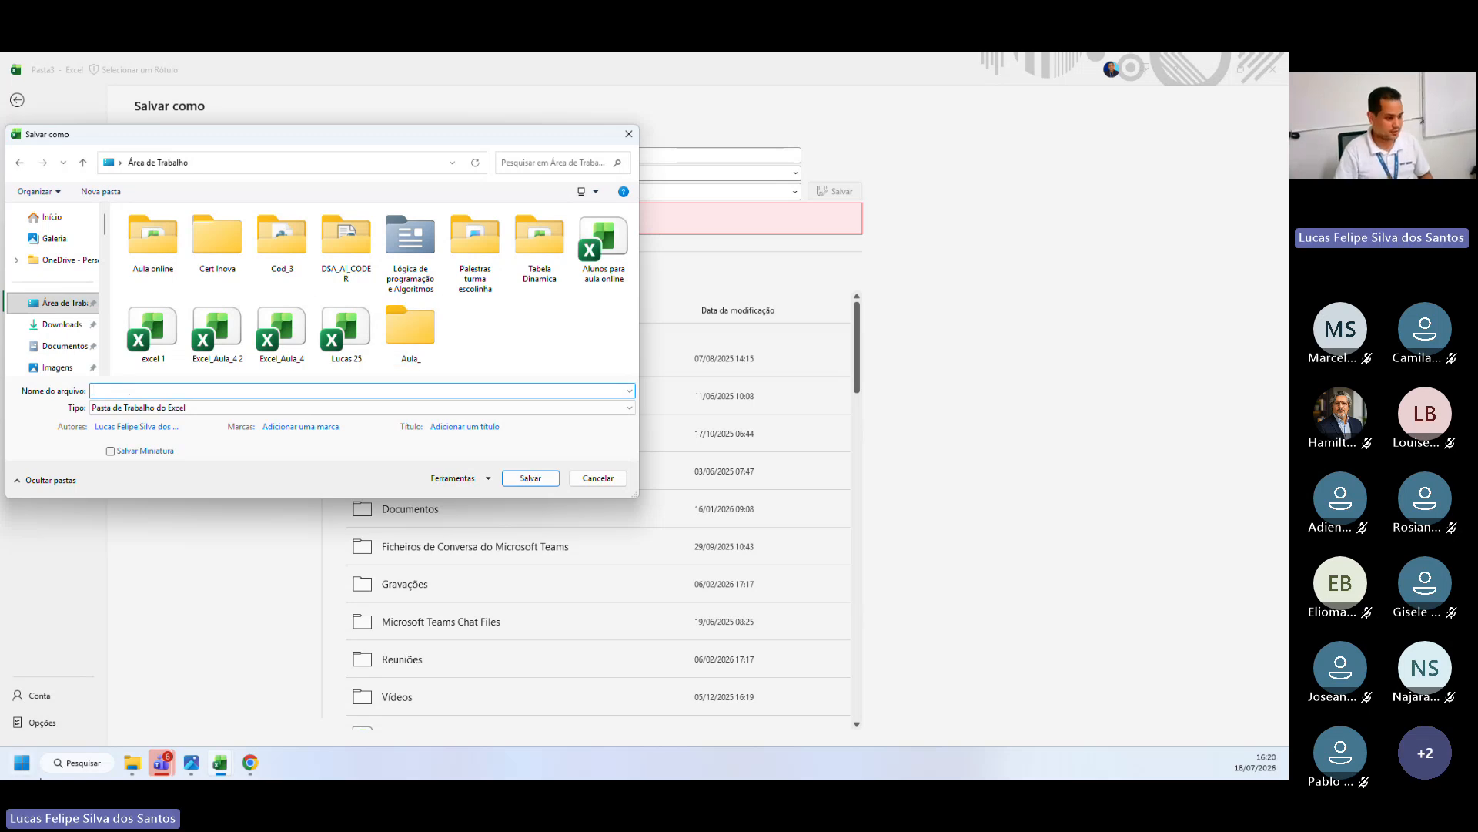
left_click(220, 769)
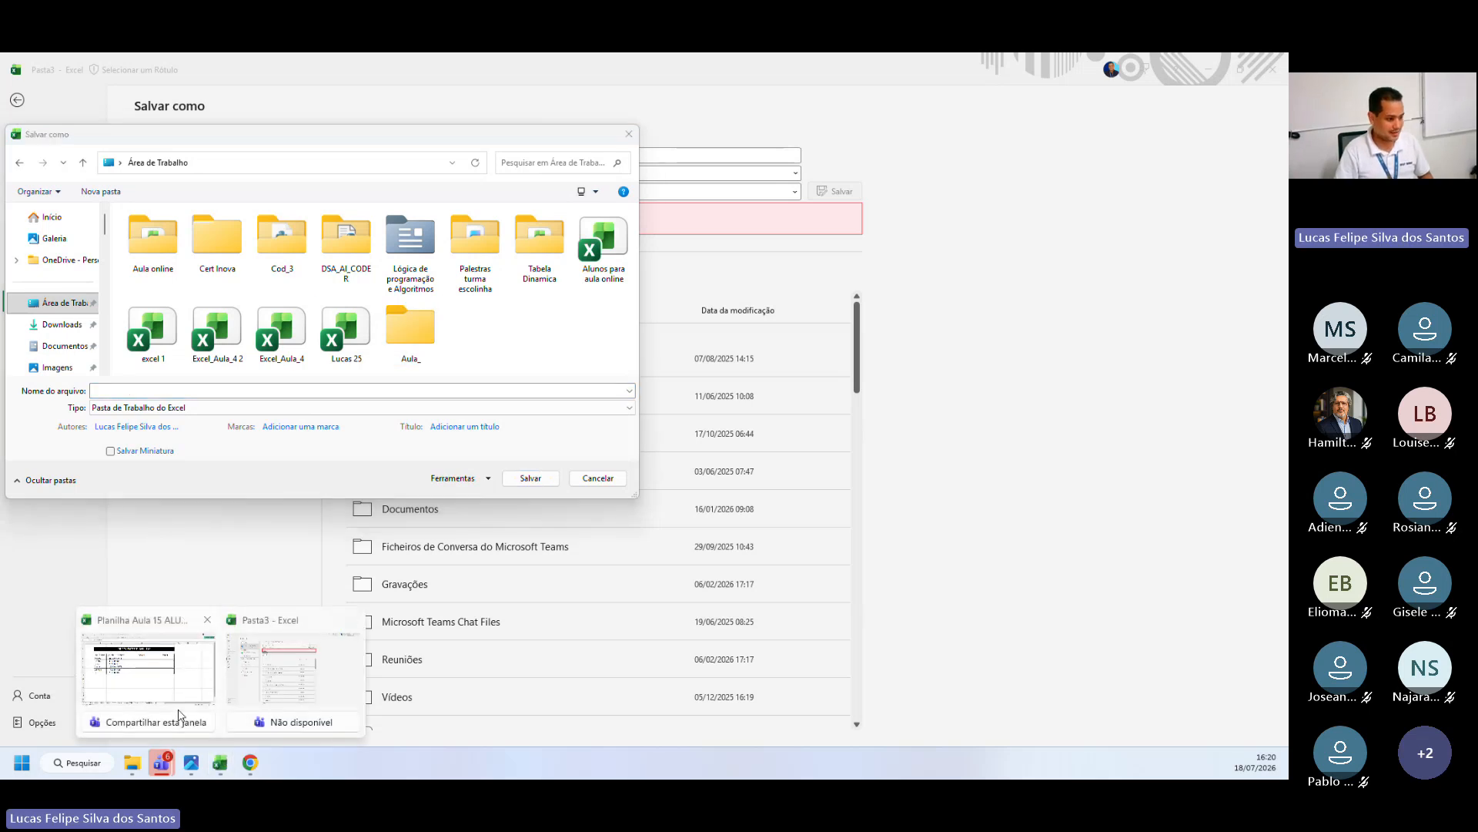
left_click(186, 675)
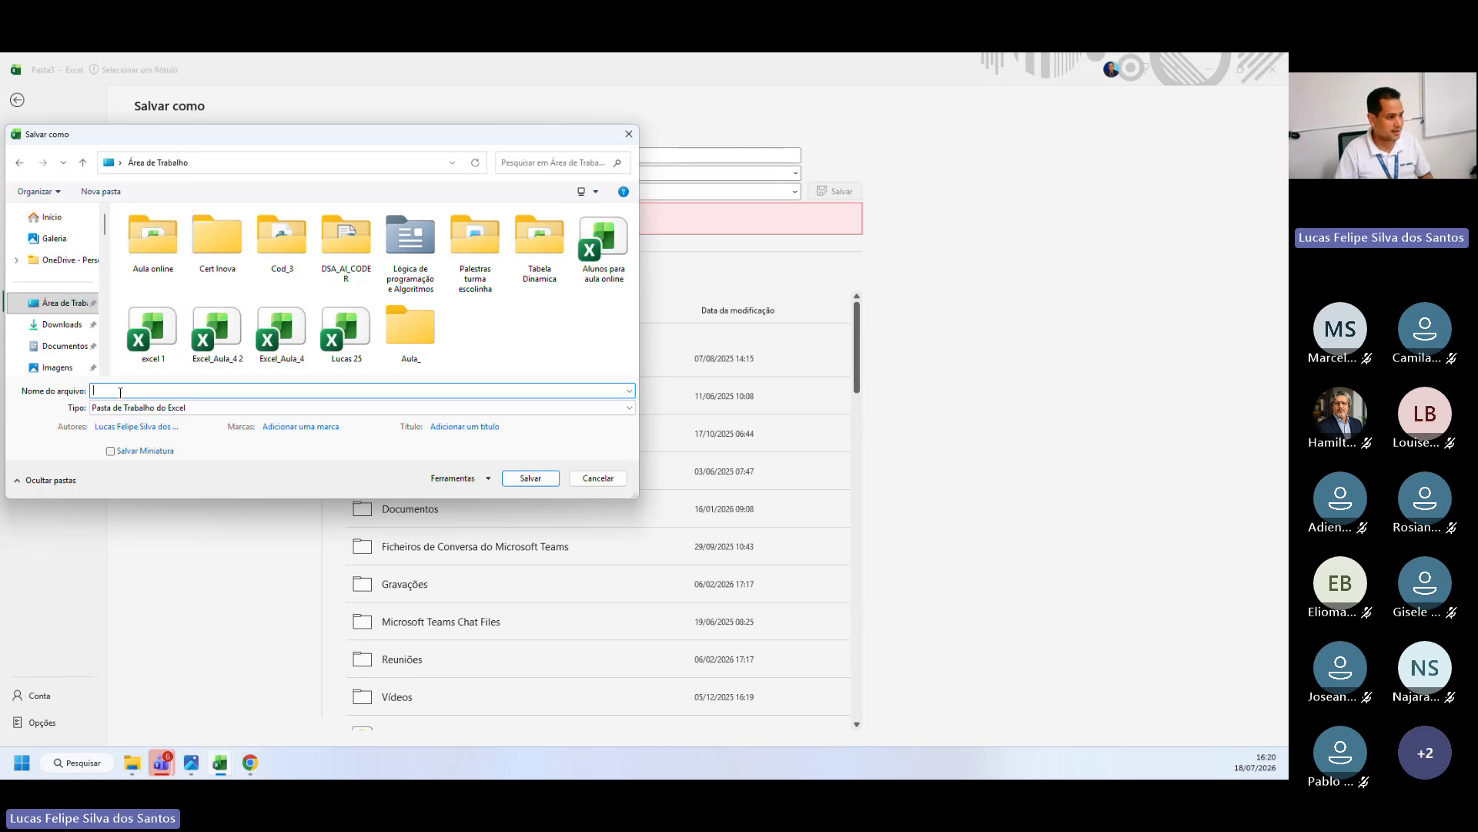
type("Lista de")
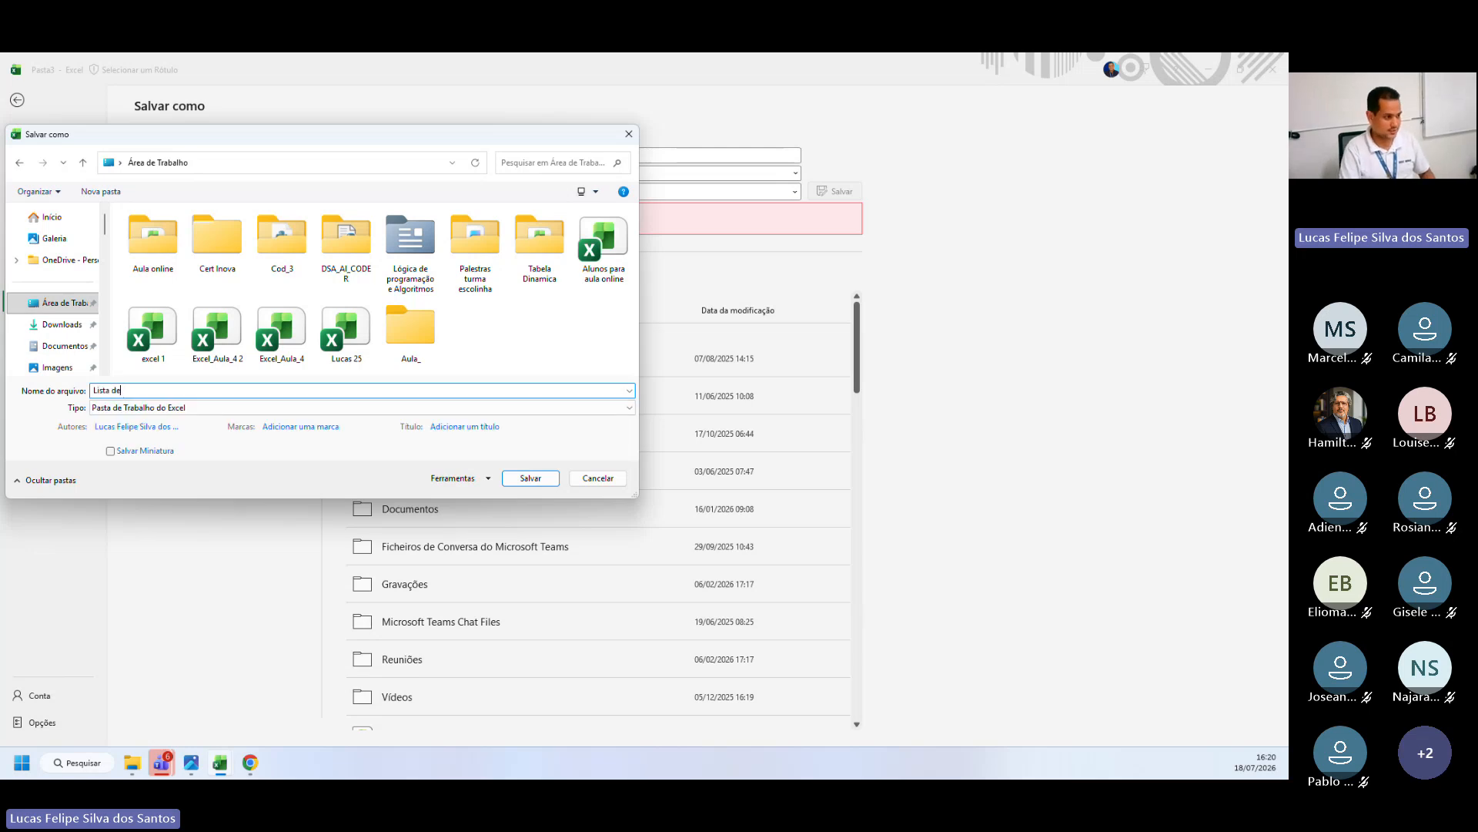
type(" Vendedores")
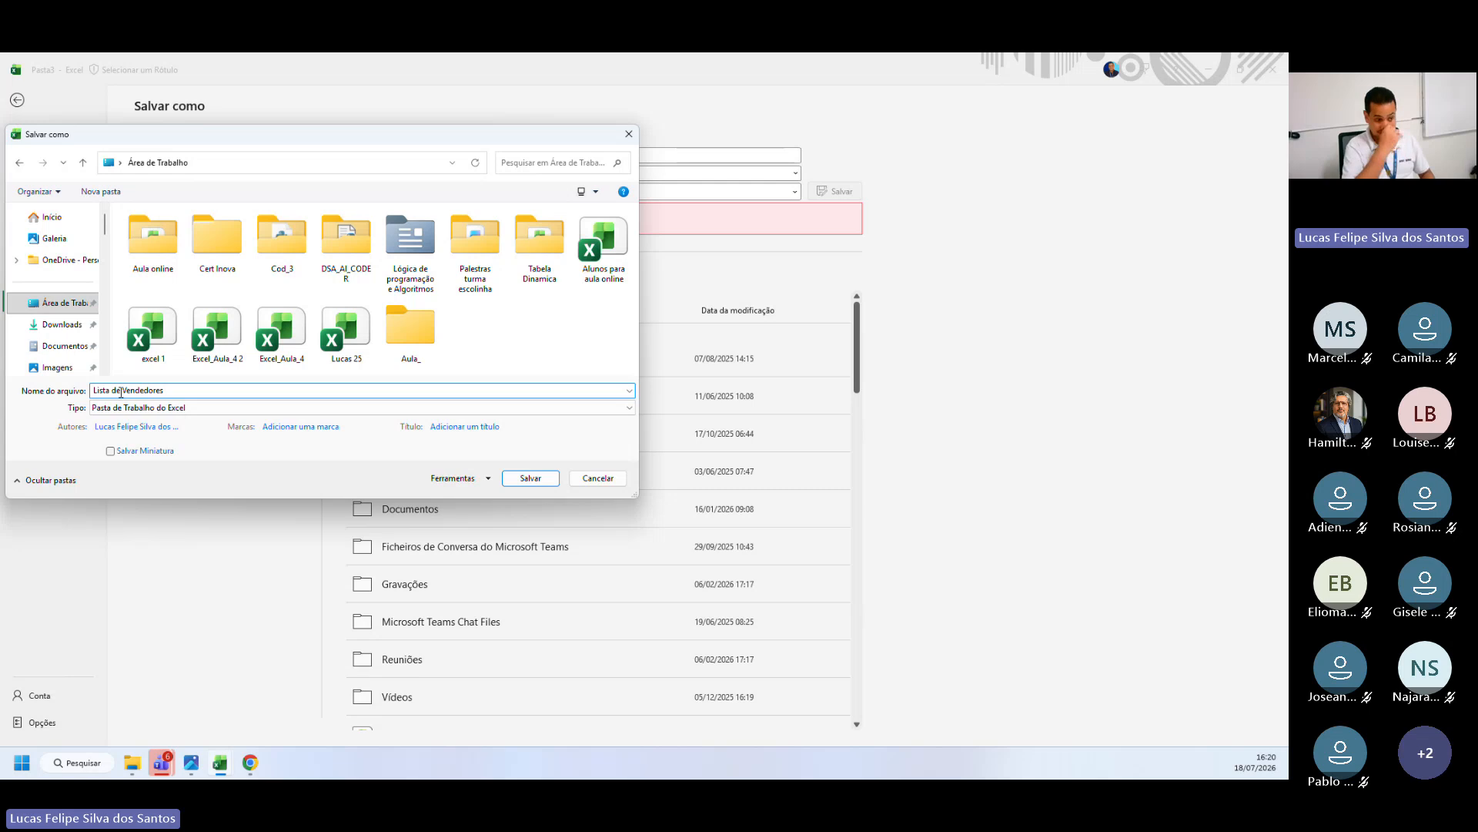
Step: Open the Aula_ folder as the destination and save the workbook there
left_click(404, 346)
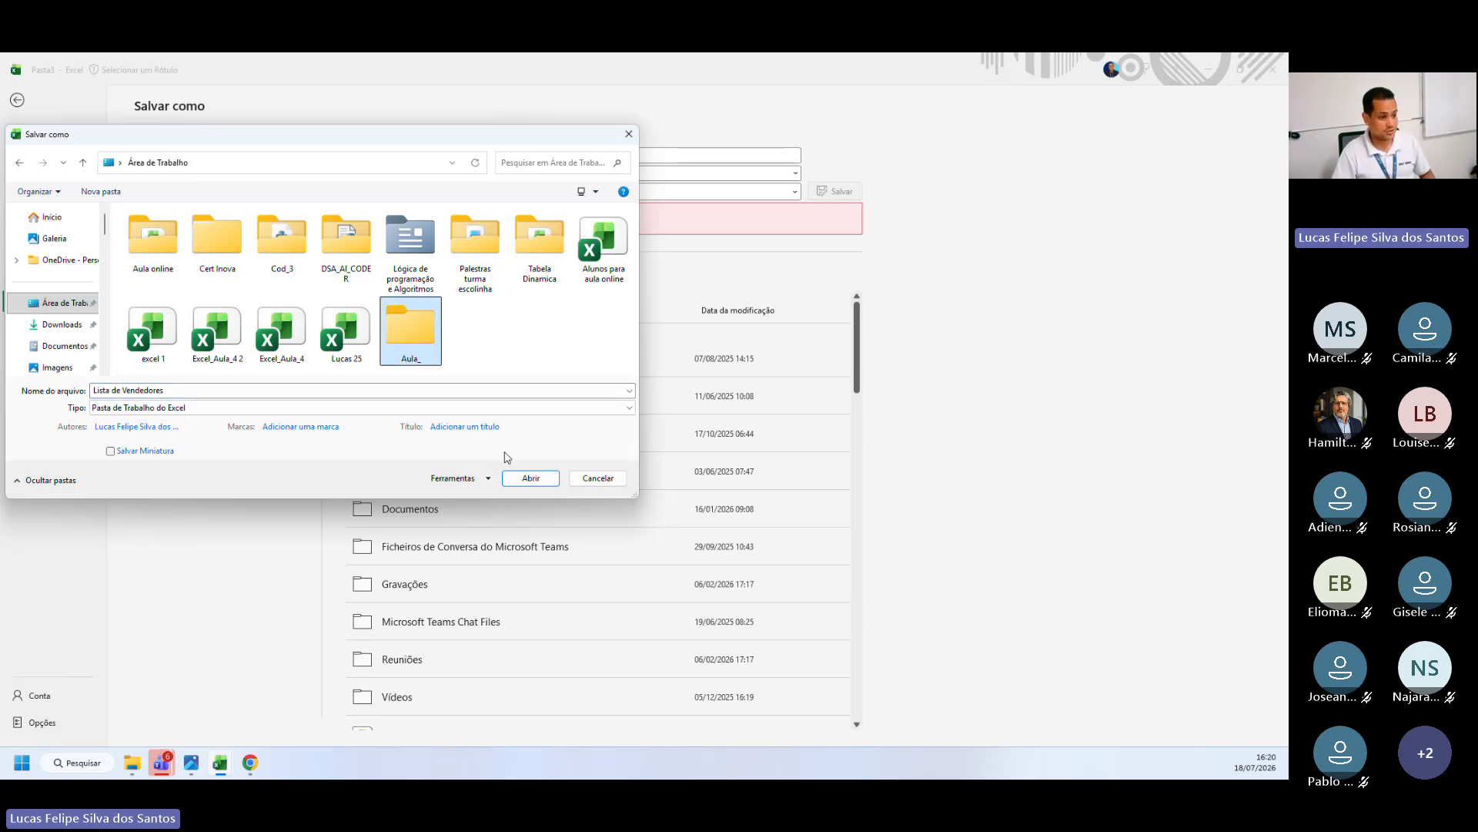
left_click(527, 483)
left_click(528, 478)
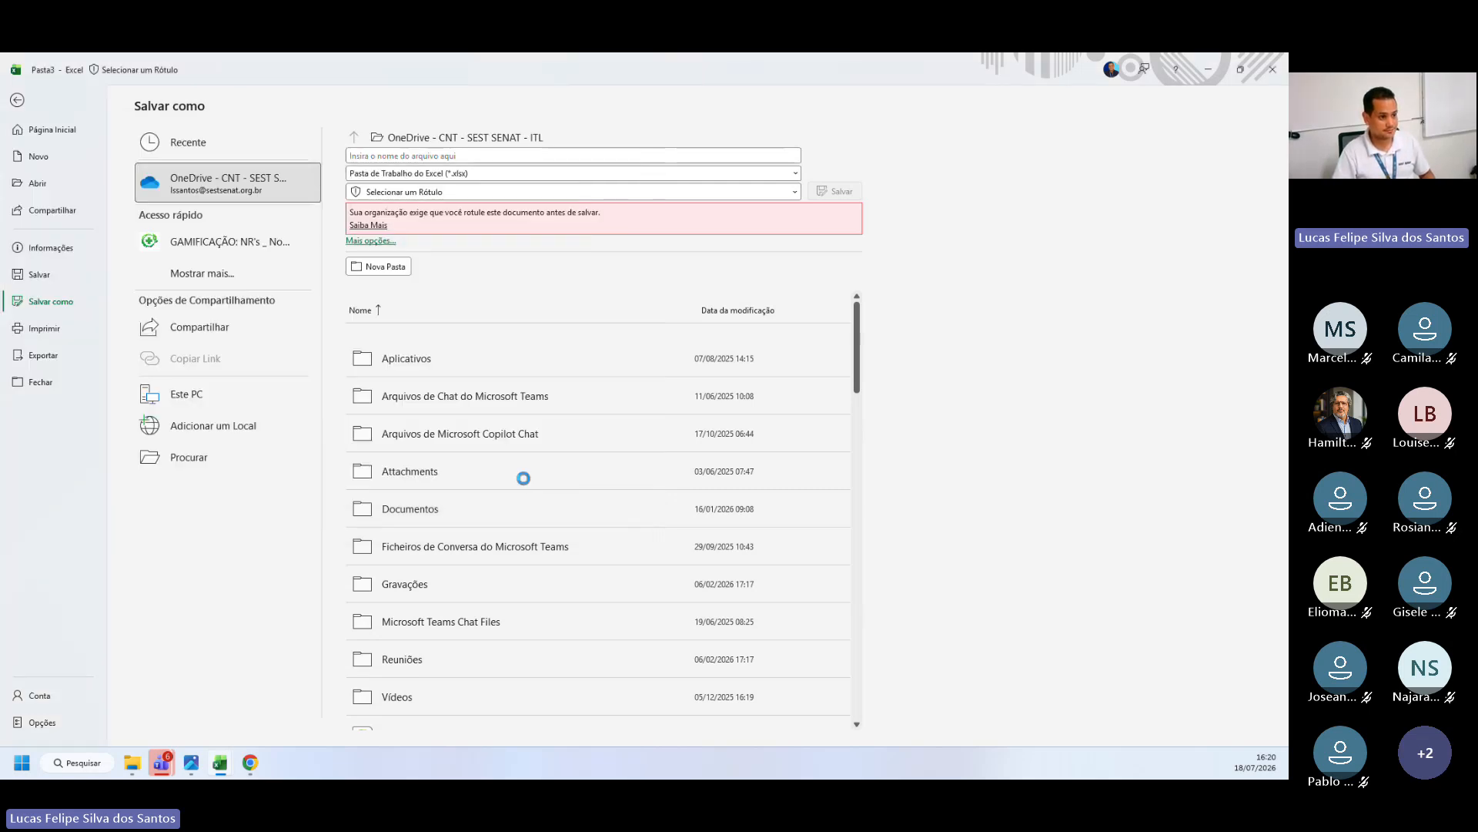
Step: Assign the PÚBLICA - Completo confidentiality label to the workbook and finish saving it
left_click(702, 409)
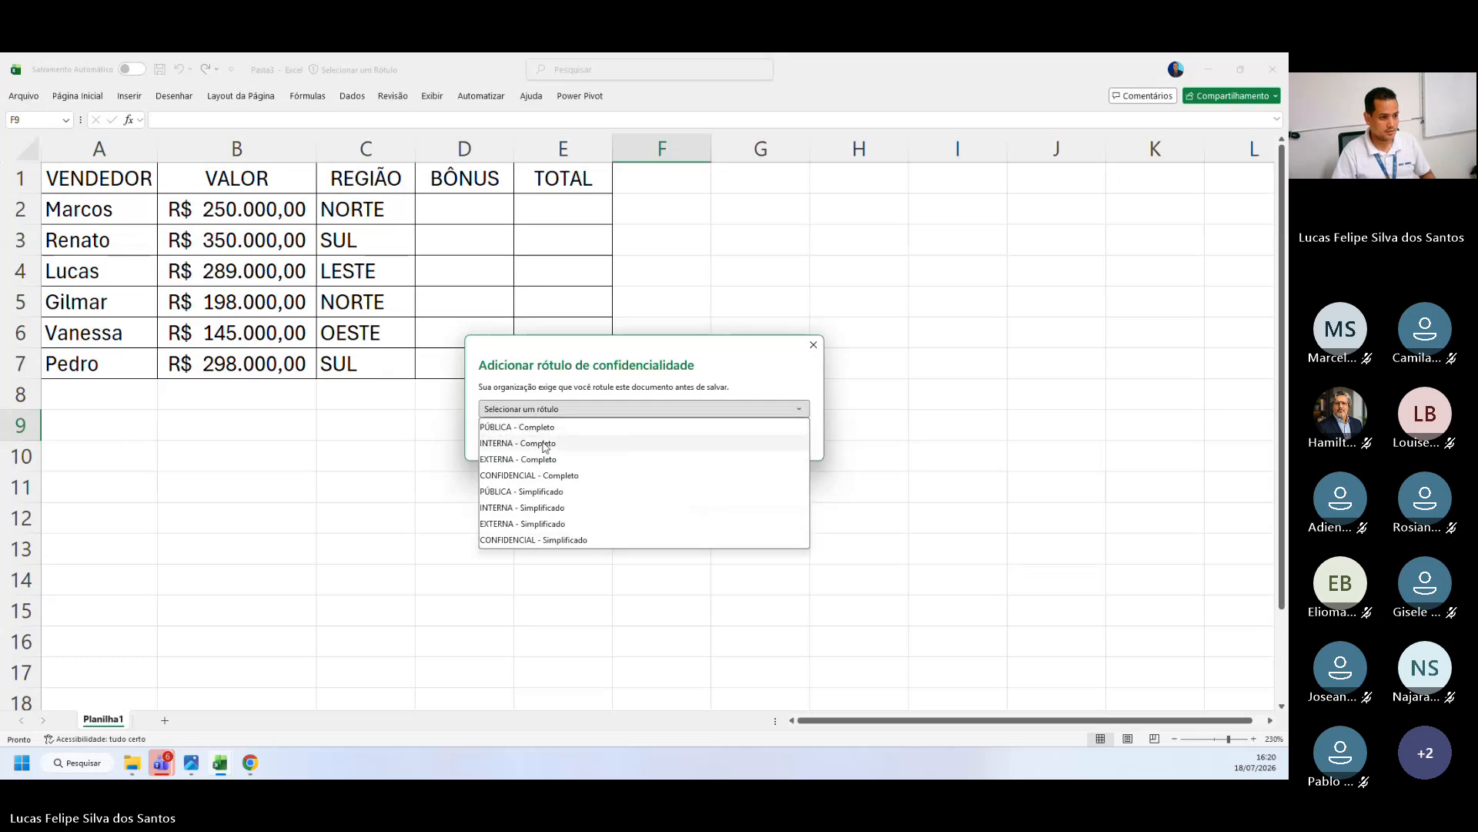
left_click(566, 428)
left_click(740, 440)
left_click(746, 439)
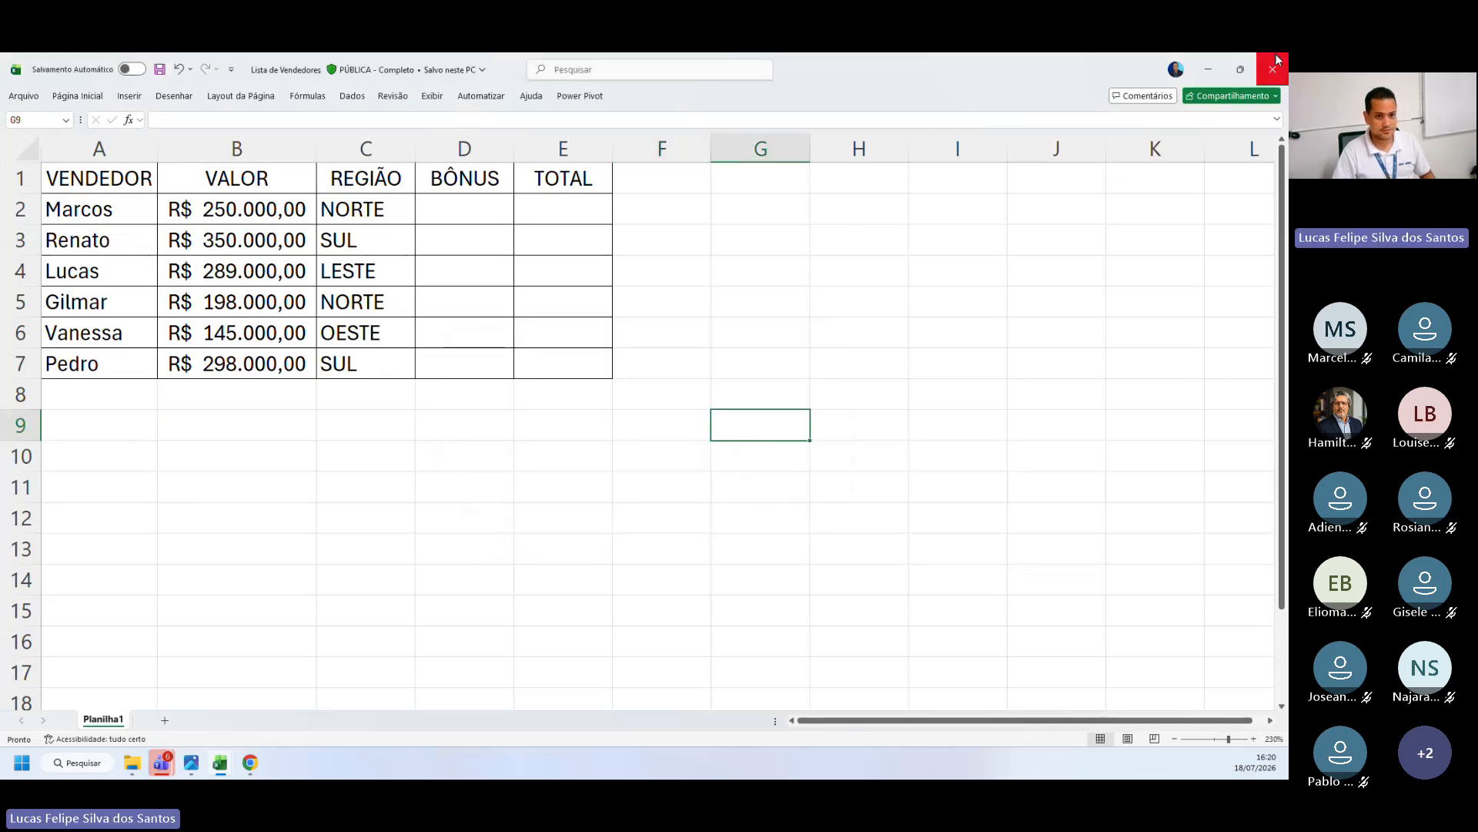
Step: Close the sellers workbook and open Excel with a new blank workbook
left_click(1260, 78)
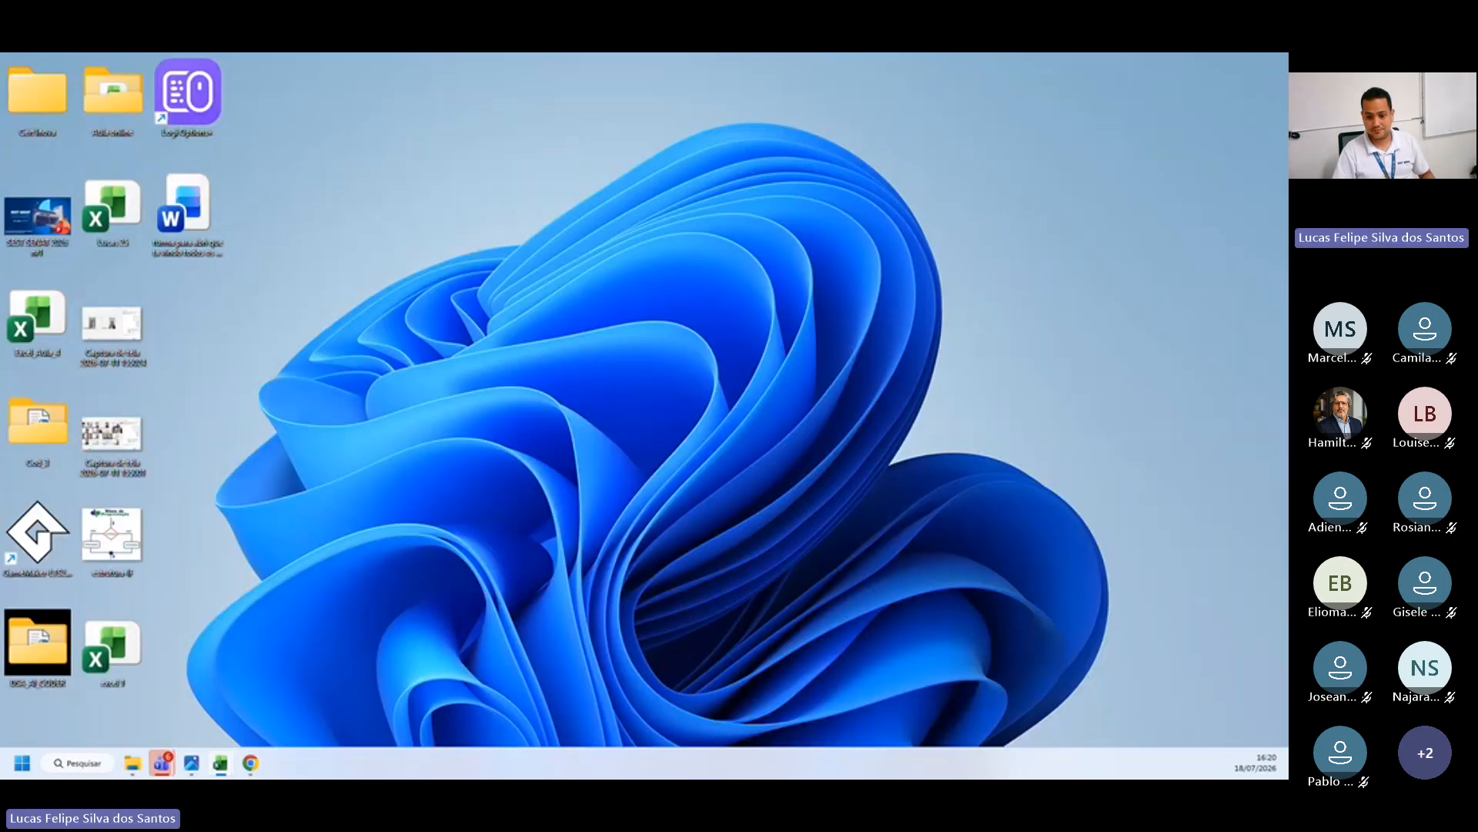
left_click(71, 761)
type("excel")
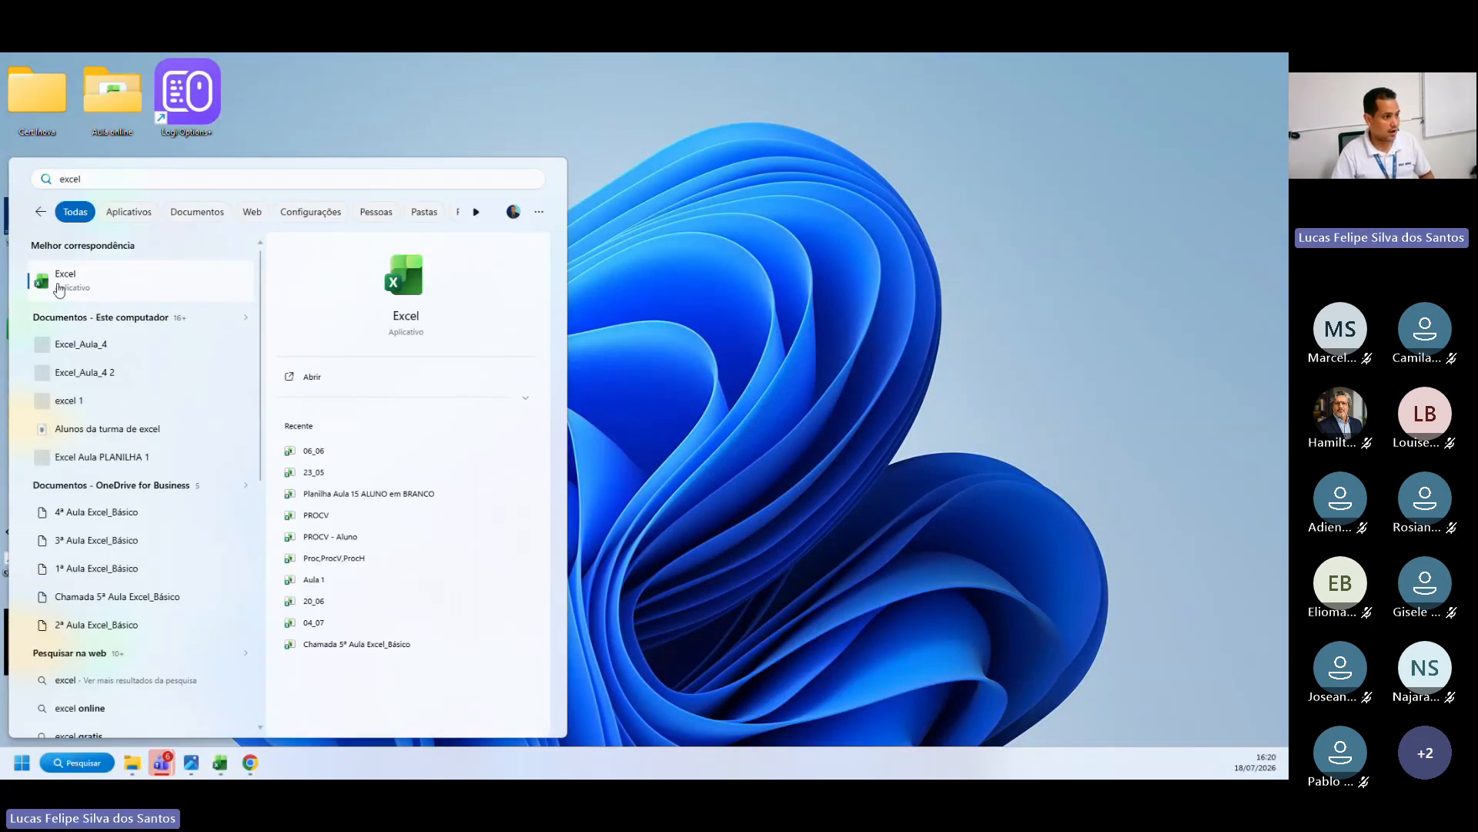
left_click(59, 282)
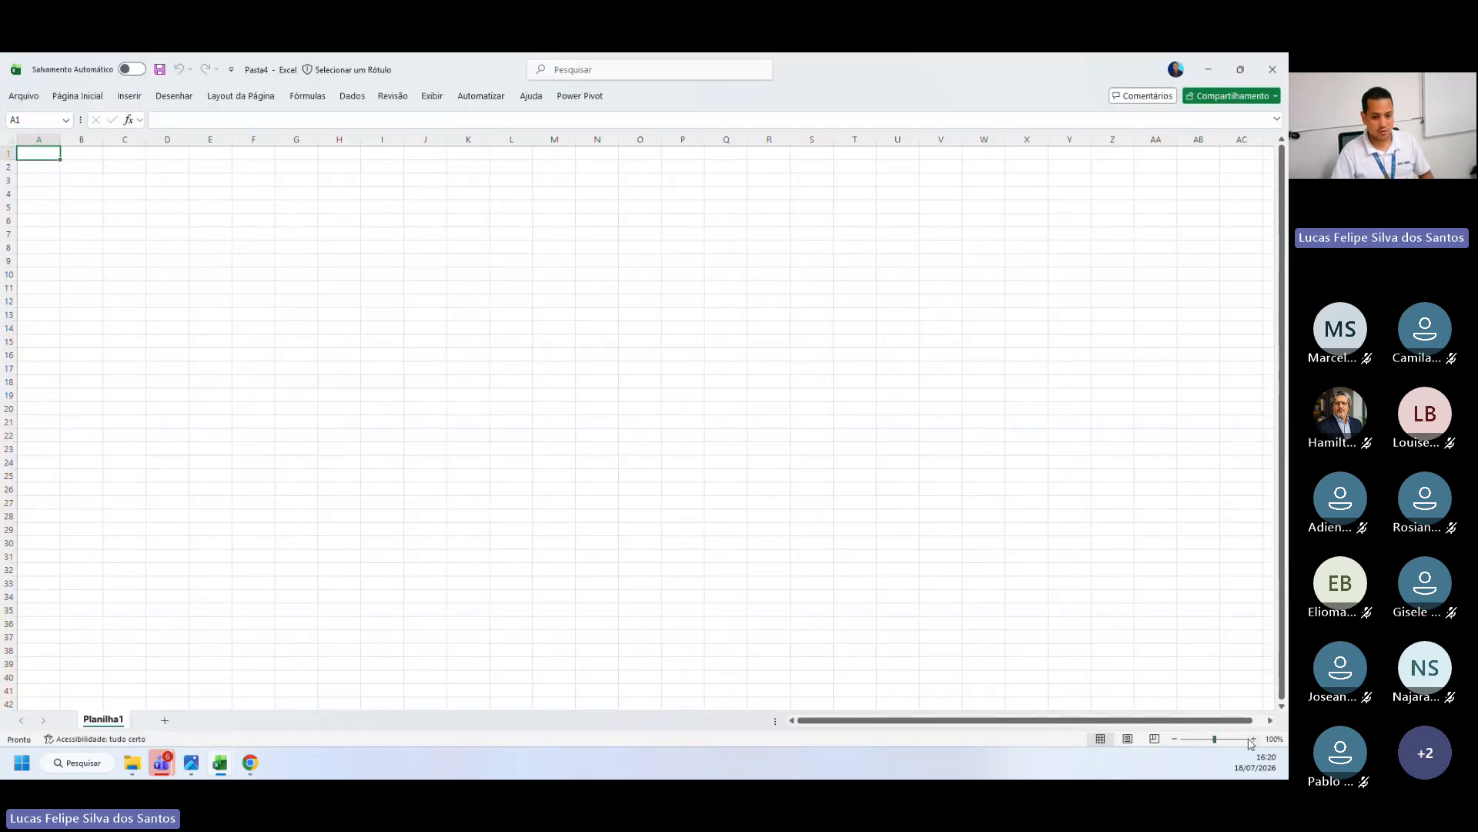
Step: Paste the copied VALOR DO BÔNUS table into the blank sheet starting at cell A1
left_click(1253, 738)
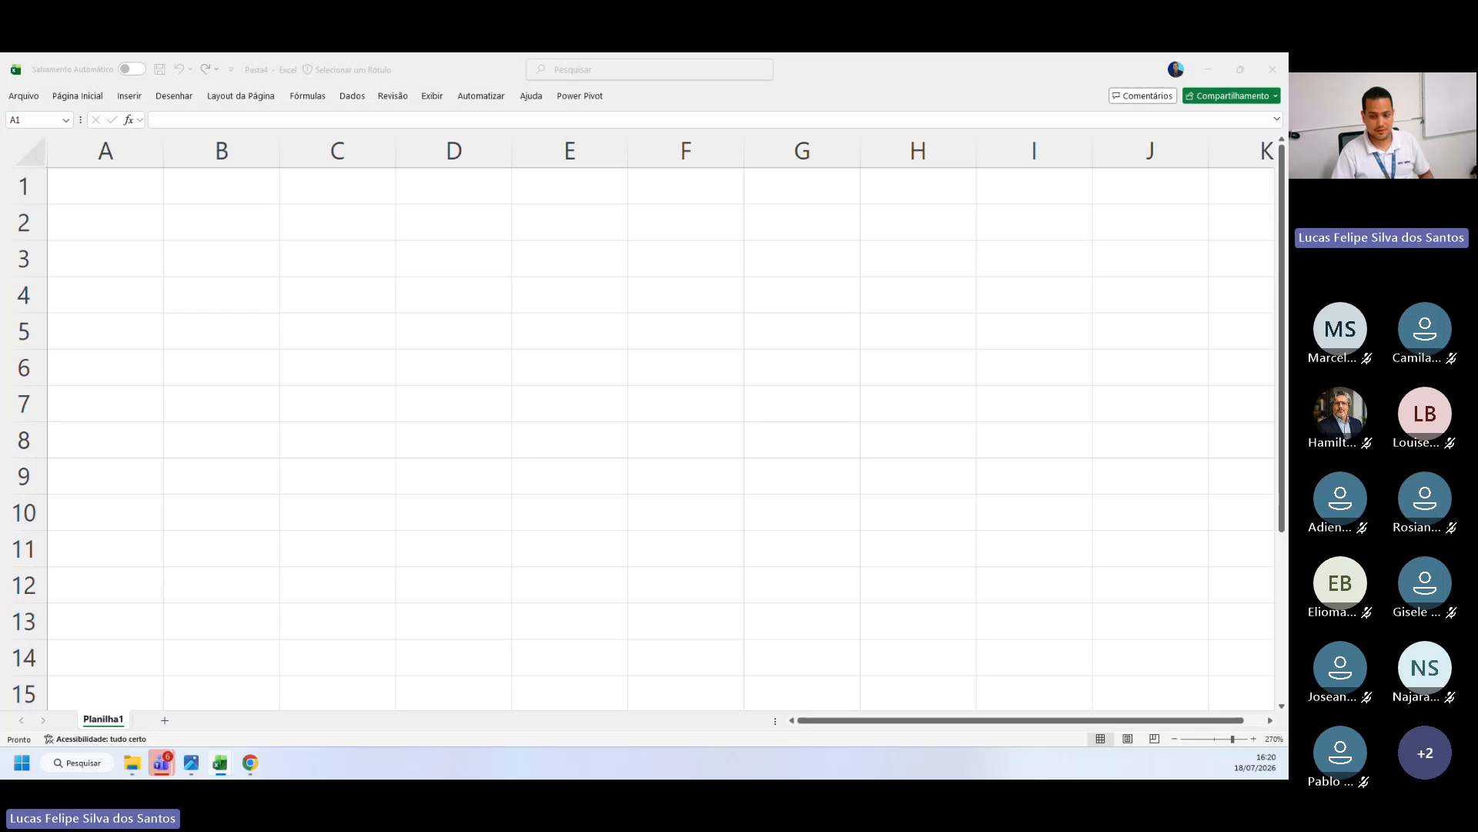
left_click(106, 195)
key("ctrl+v")
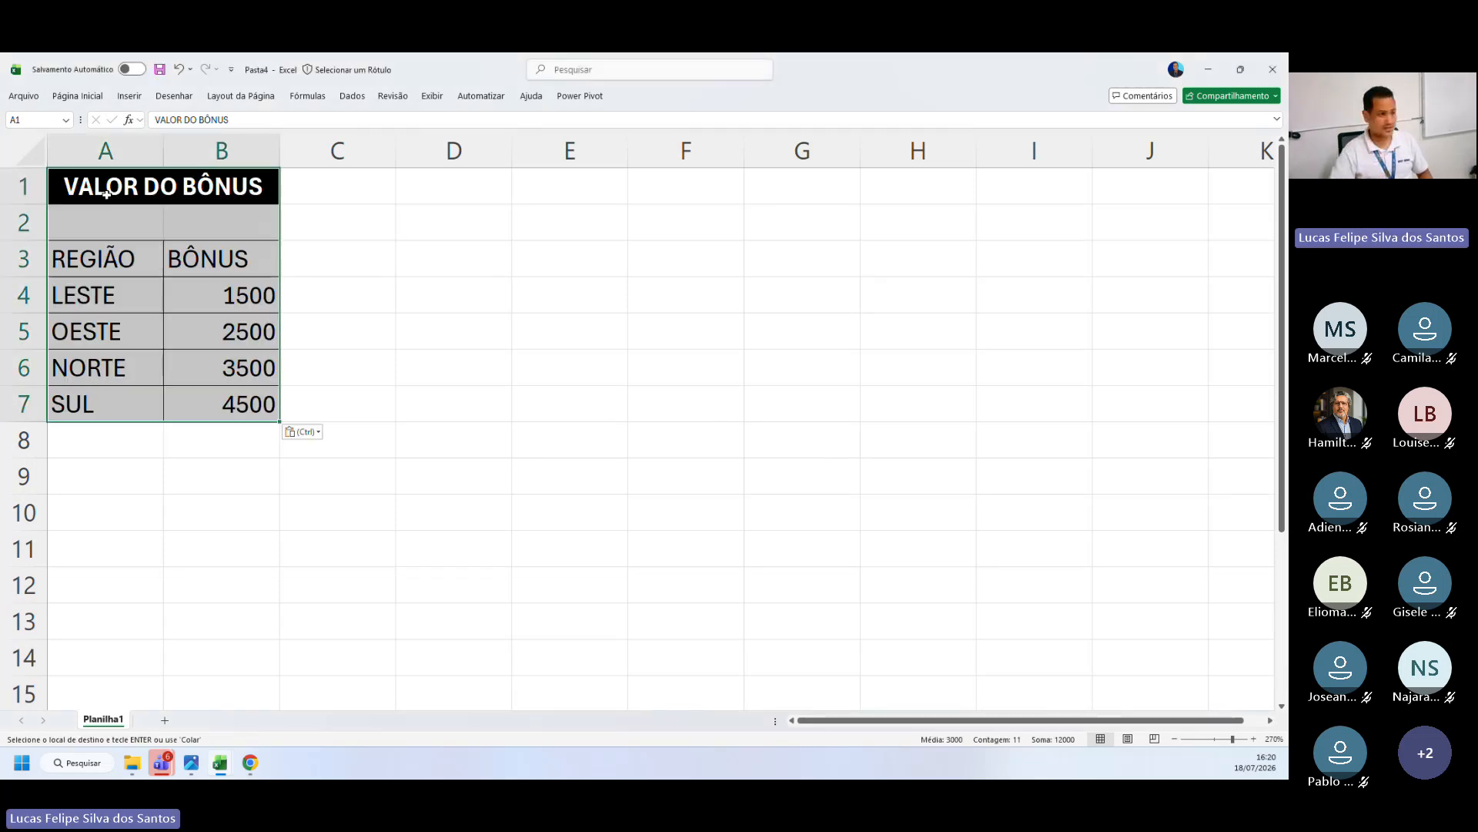
Step: Rename the sheet Planilha1 as Bônus
double_click(105, 721)
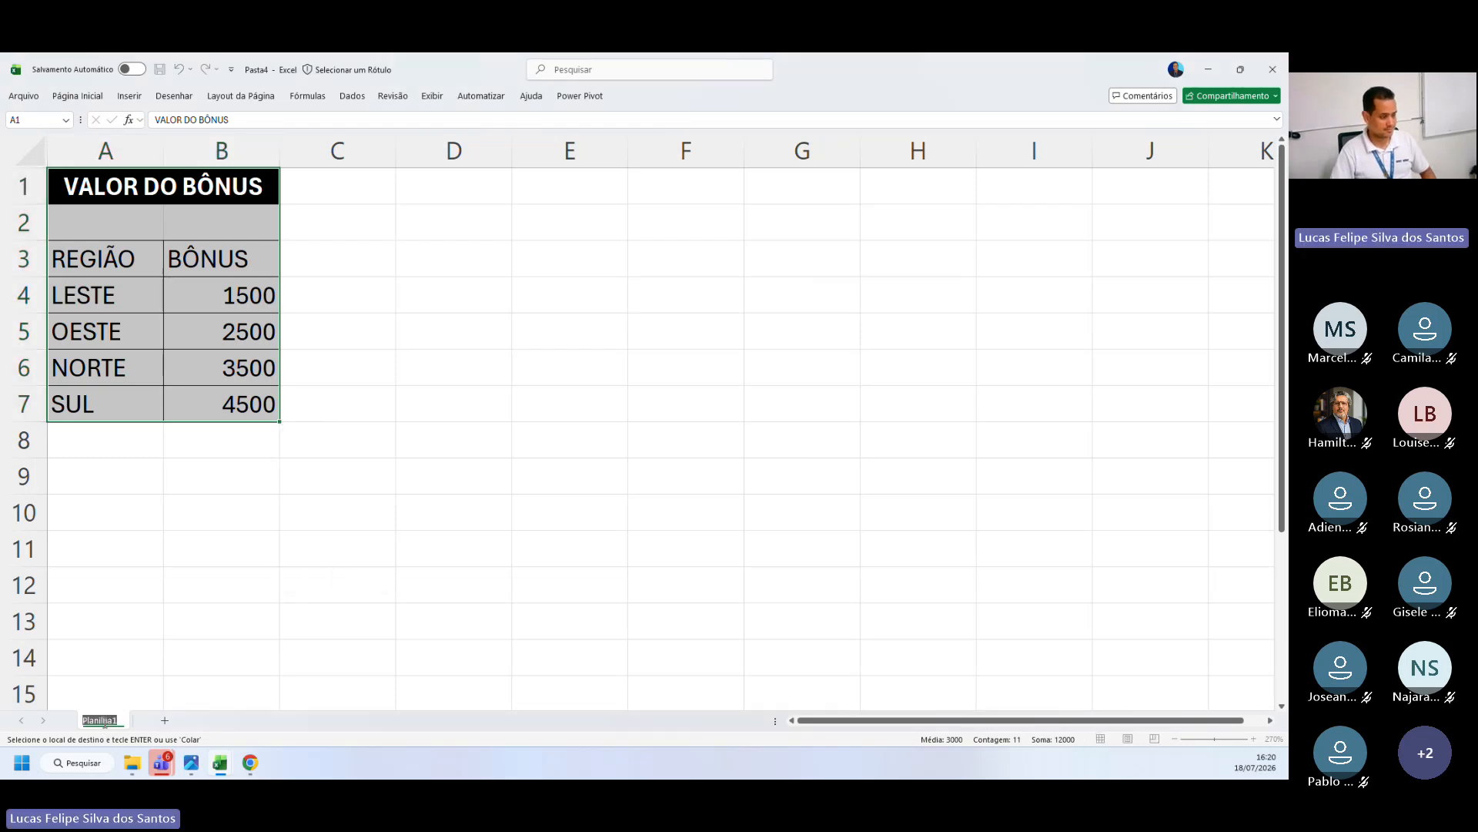
type("Bô")
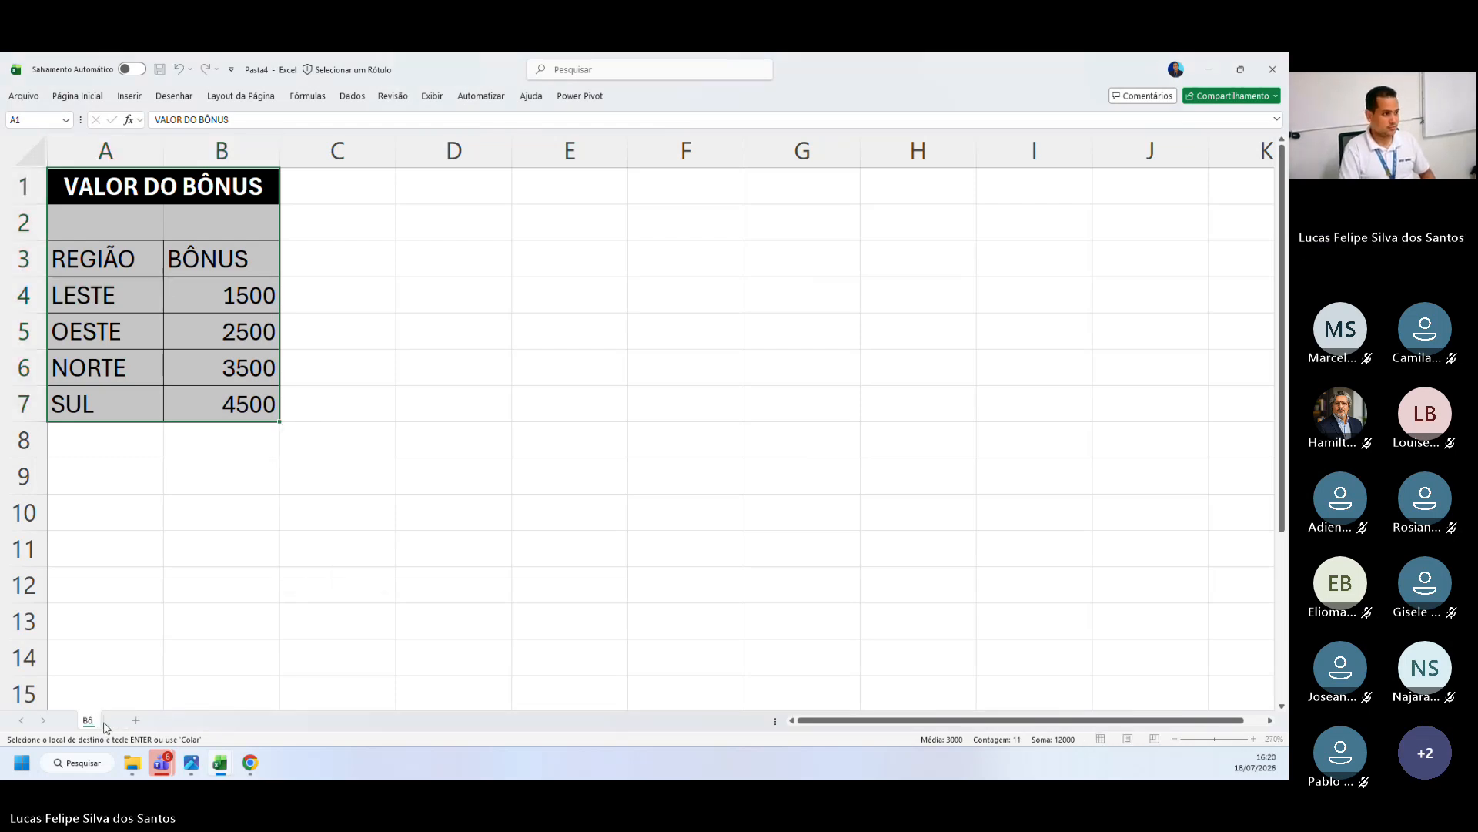
type("nus")
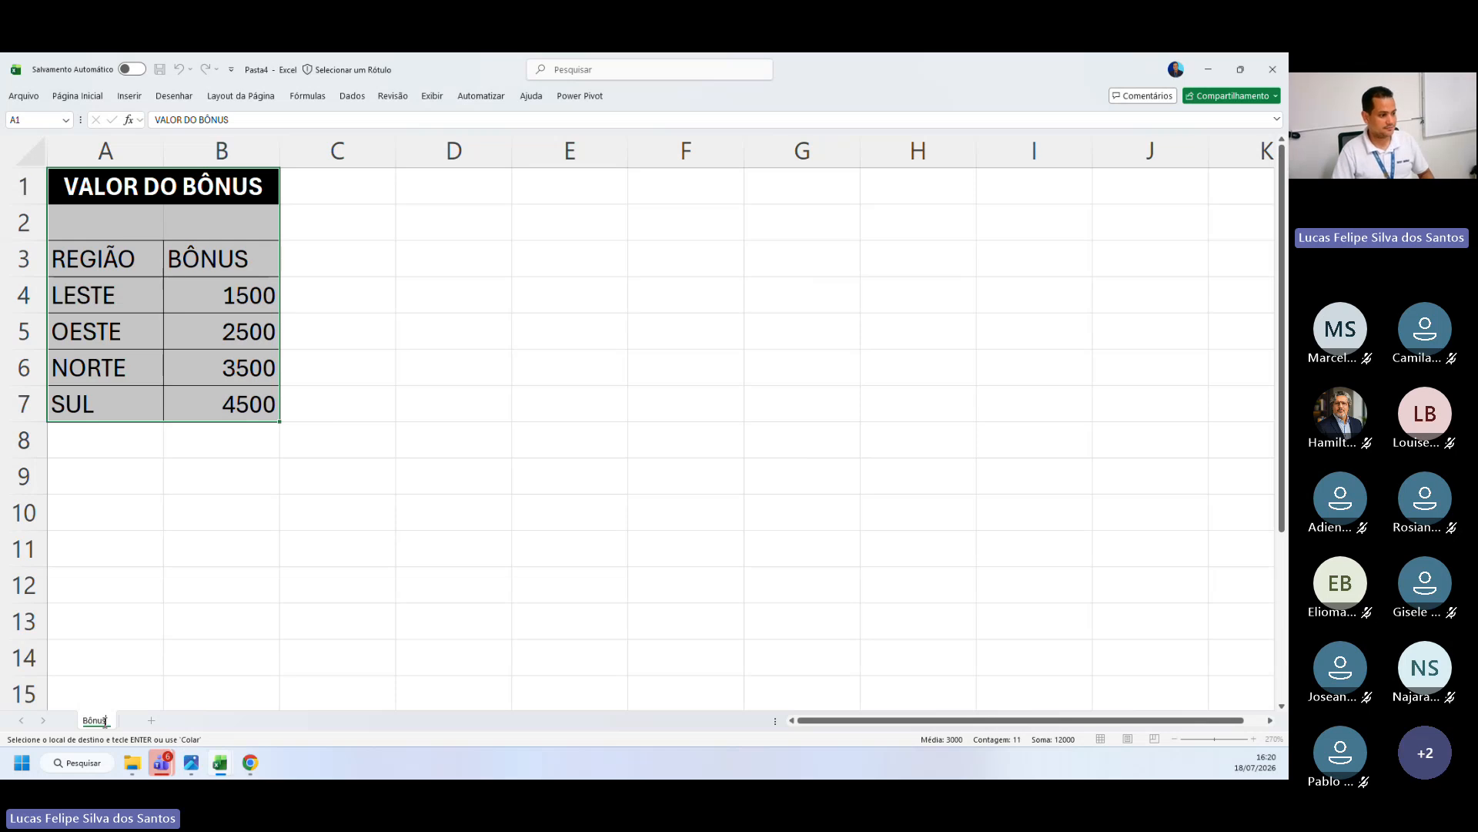
left_click(449, 544)
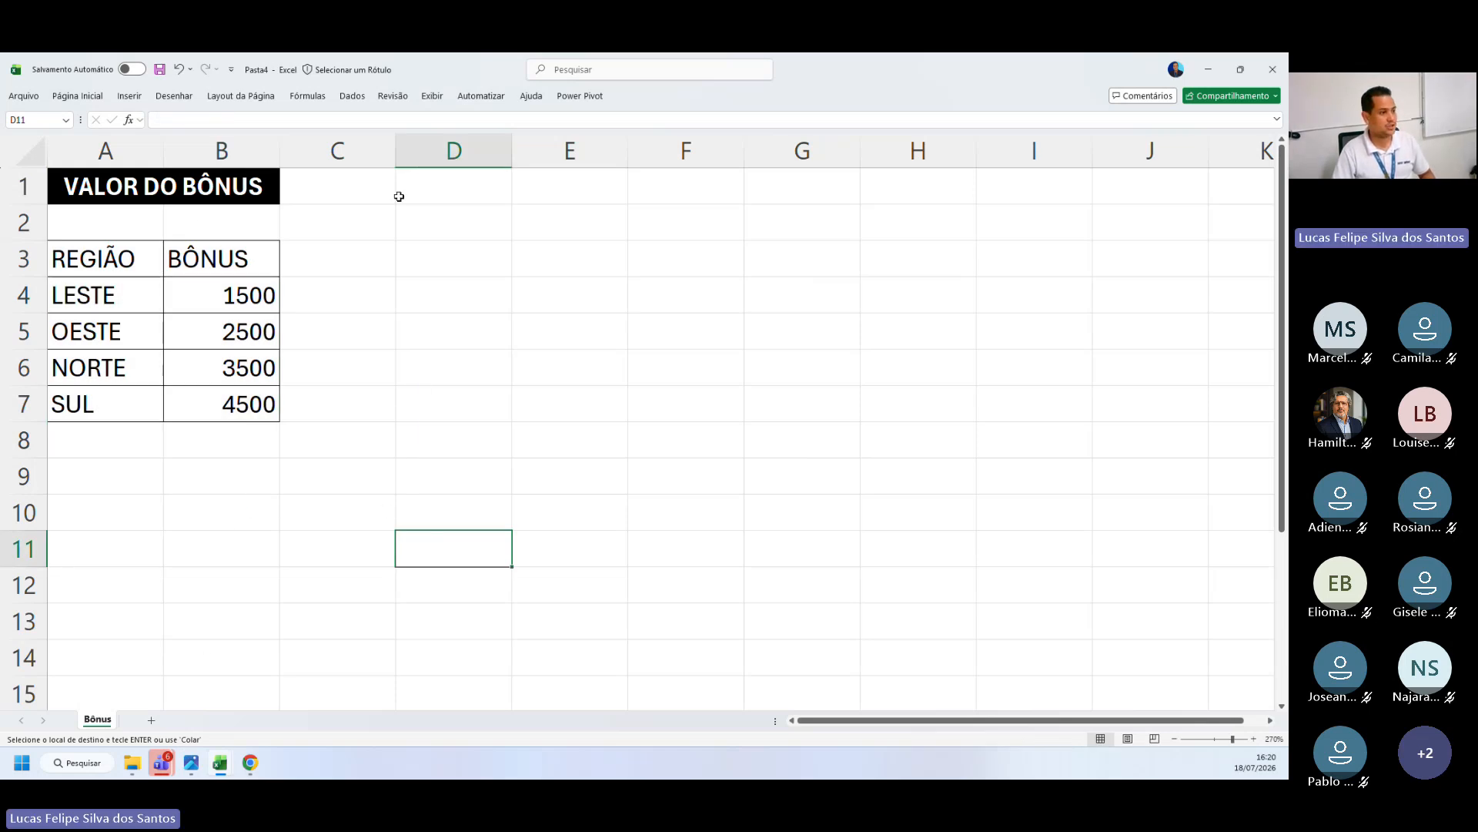
Step: Start saving the bonus workbook under a new name and choose the Aula_ folder in Área de Trabalho as destination
left_click(23, 96)
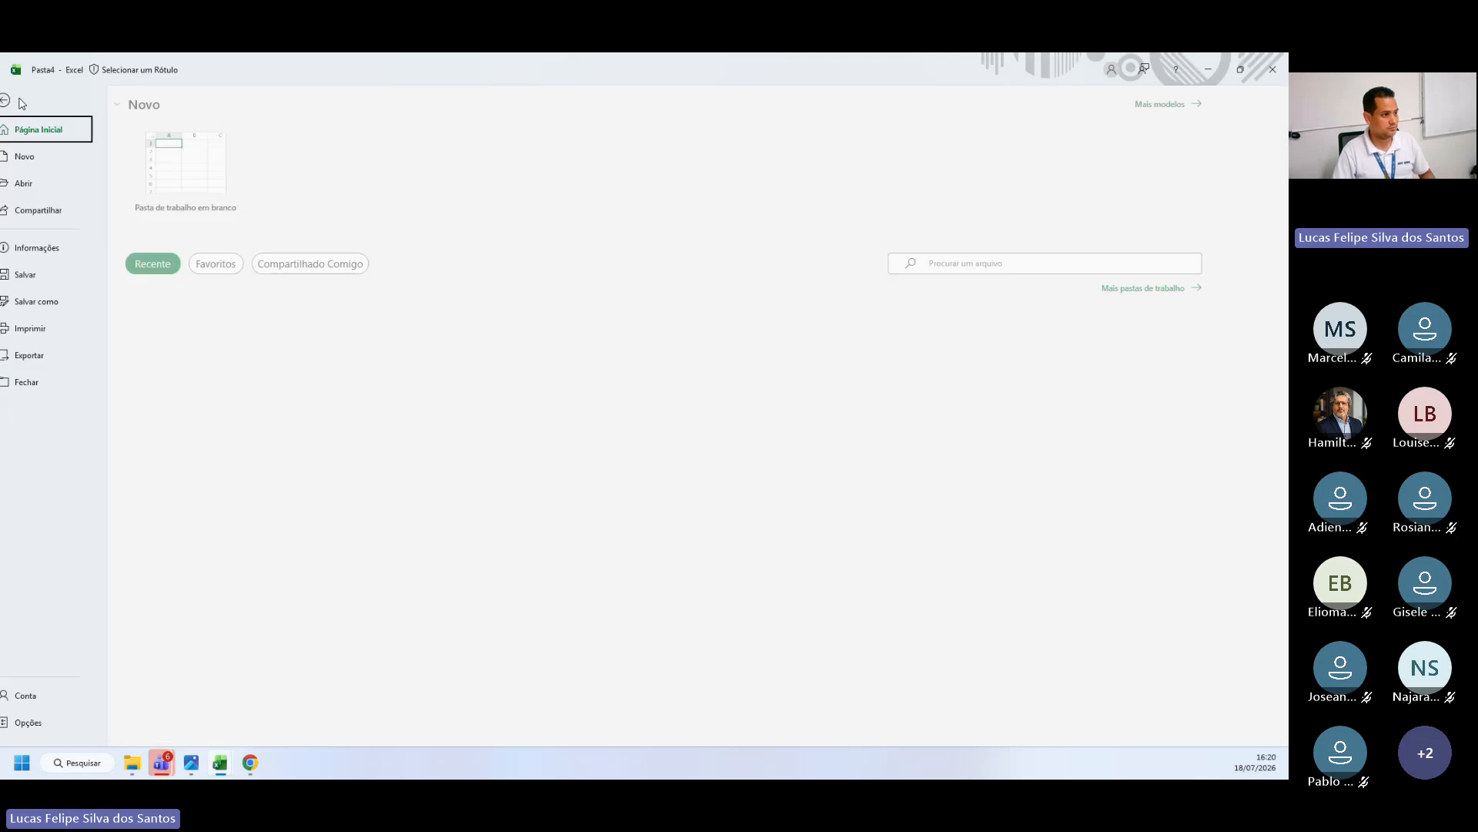
left_click(61, 305)
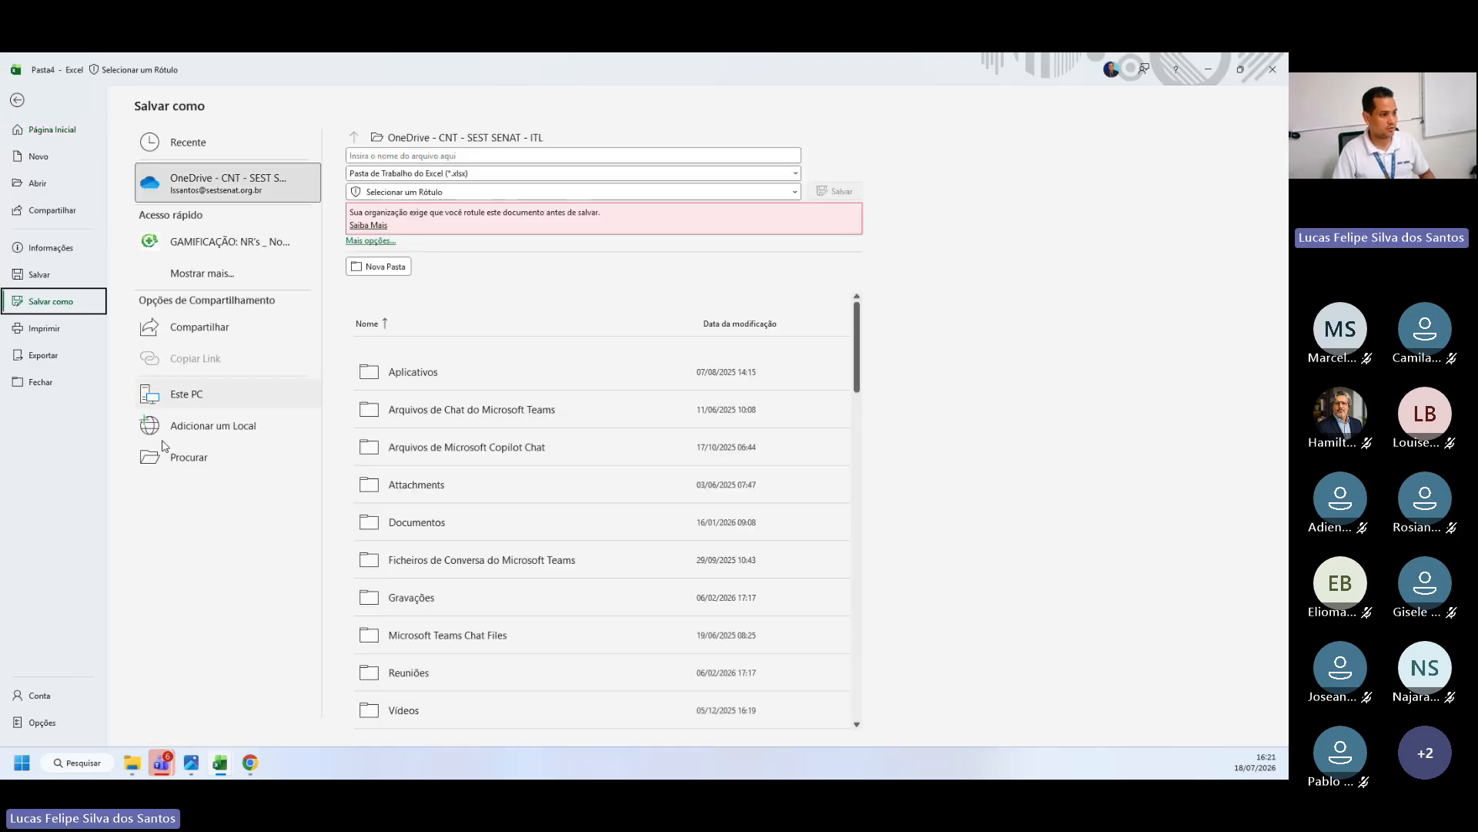
left_click(175, 462)
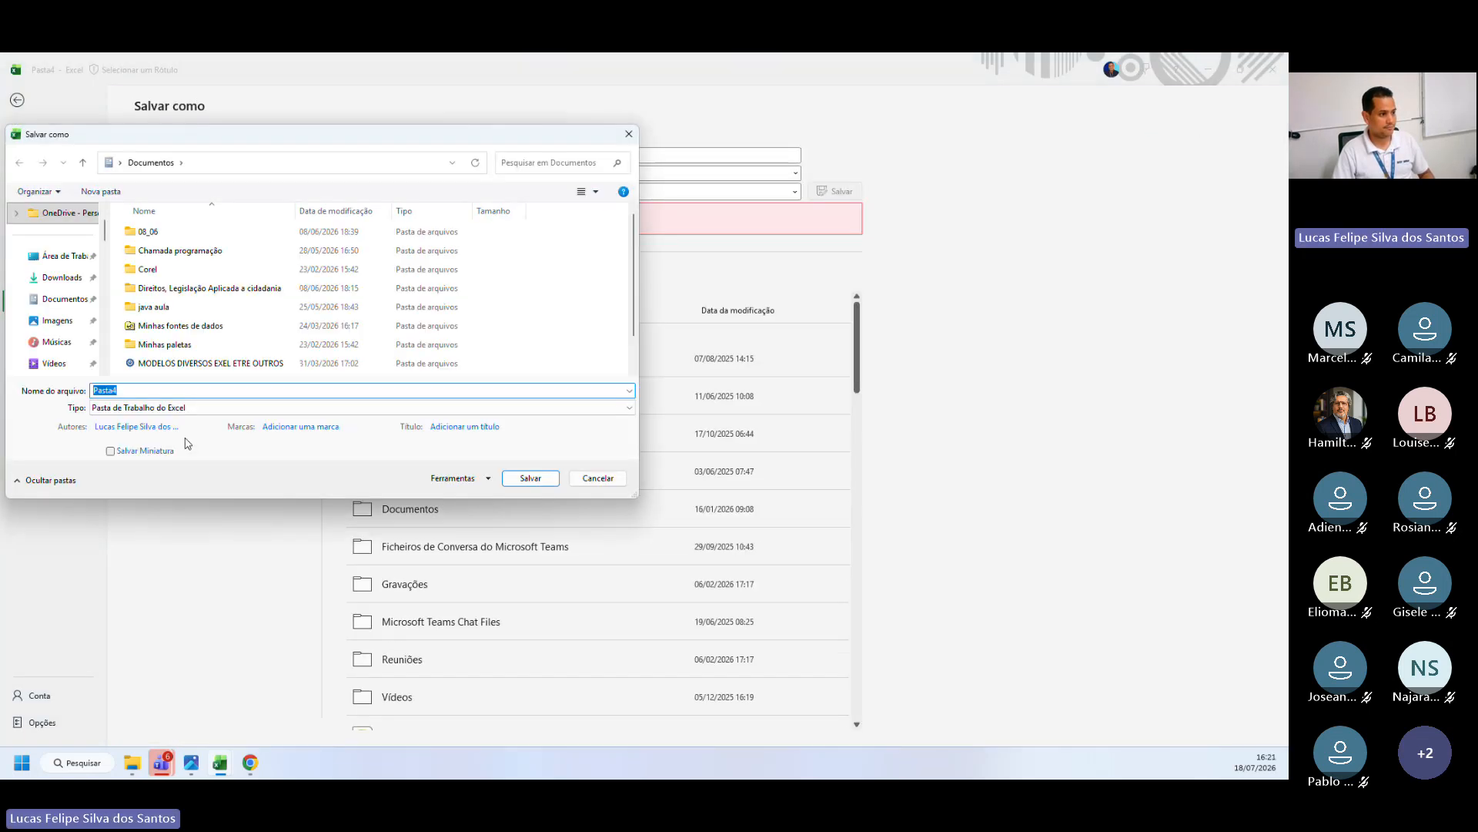
left_click(62, 256)
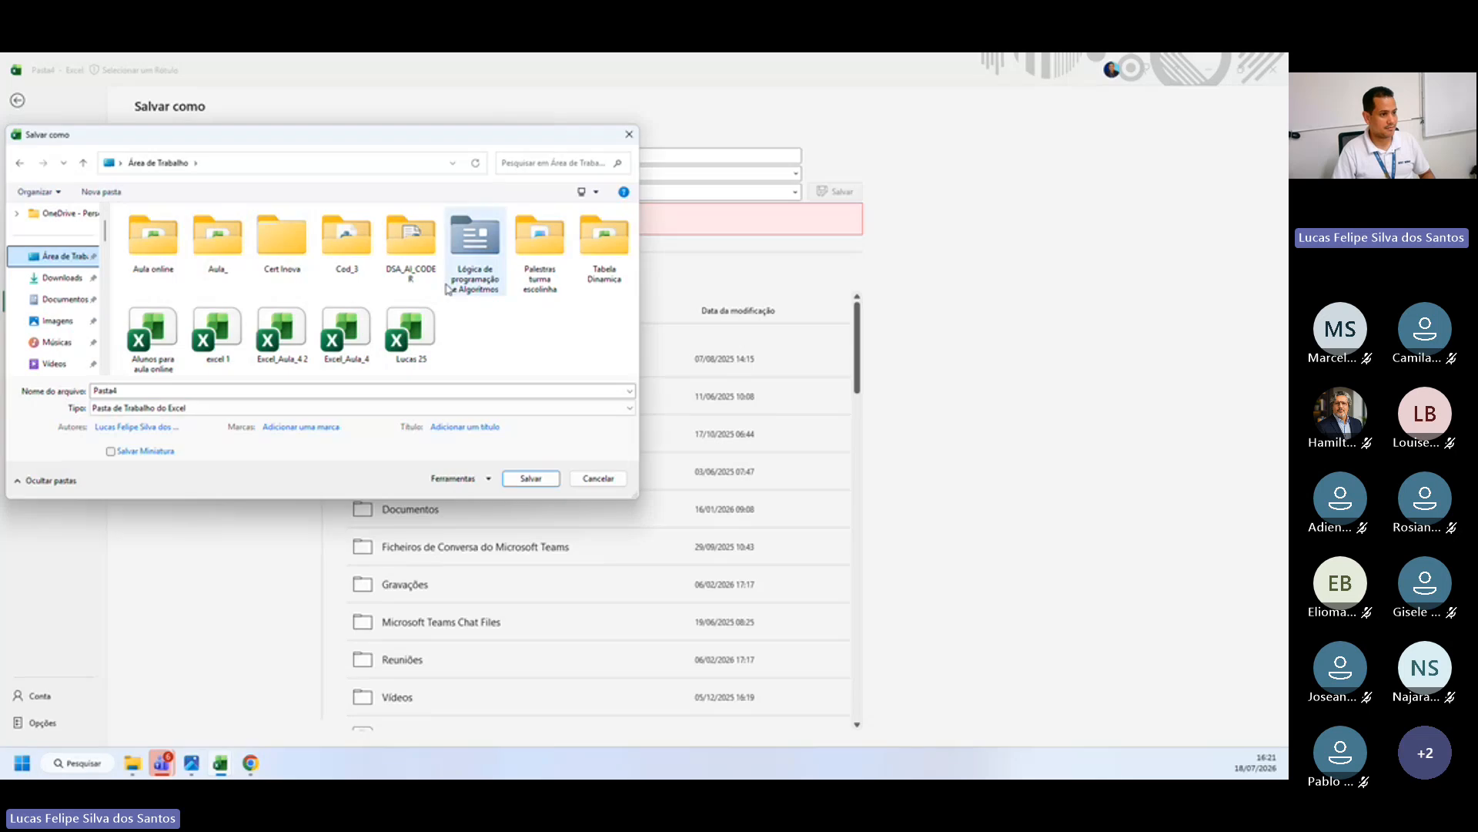
double_click(217, 239)
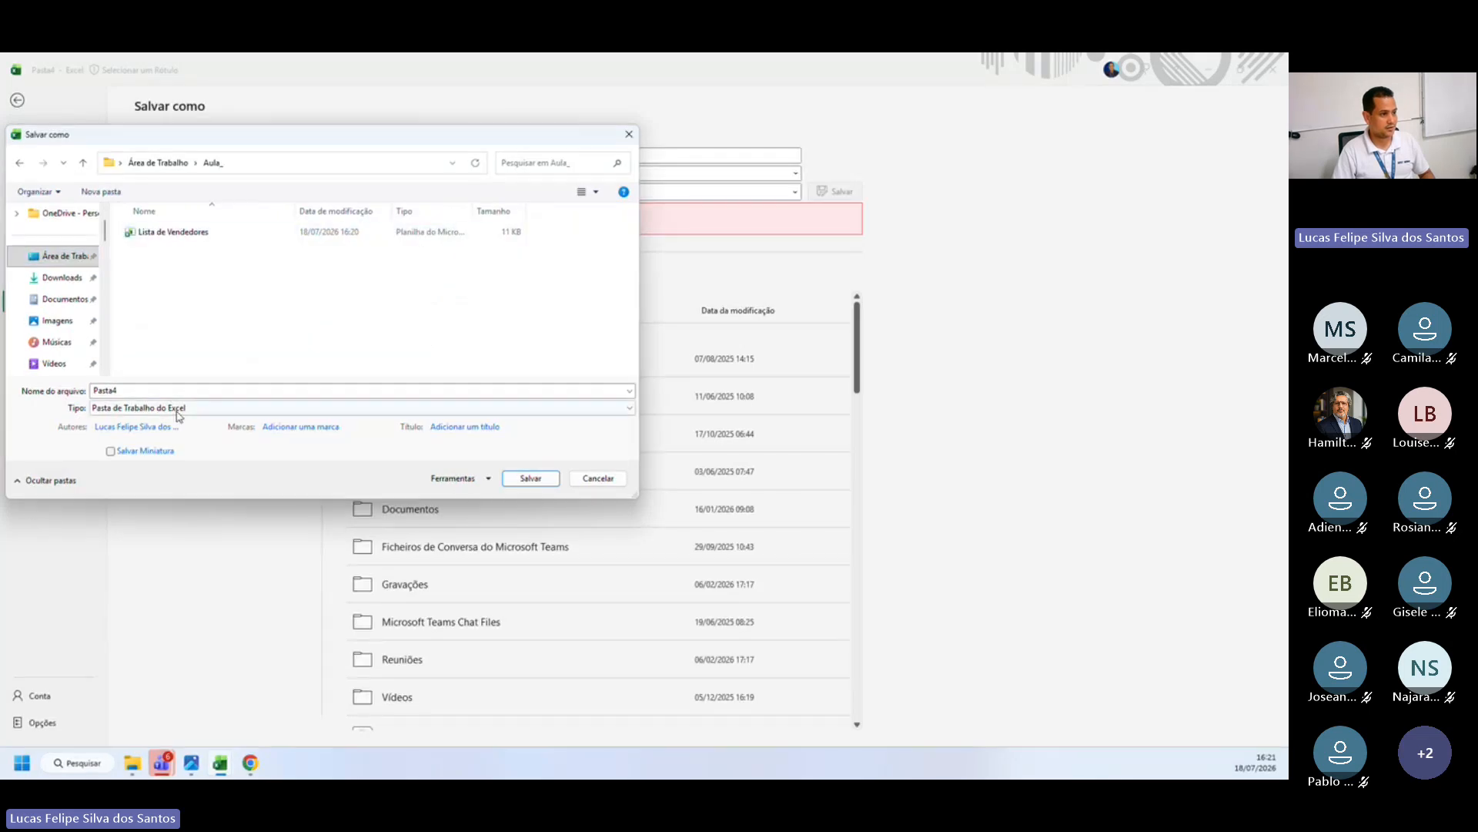
Step: Name the file Valor do Bônus and save it in the Aula_ folder
left_click(155, 388)
key("BackSpace")
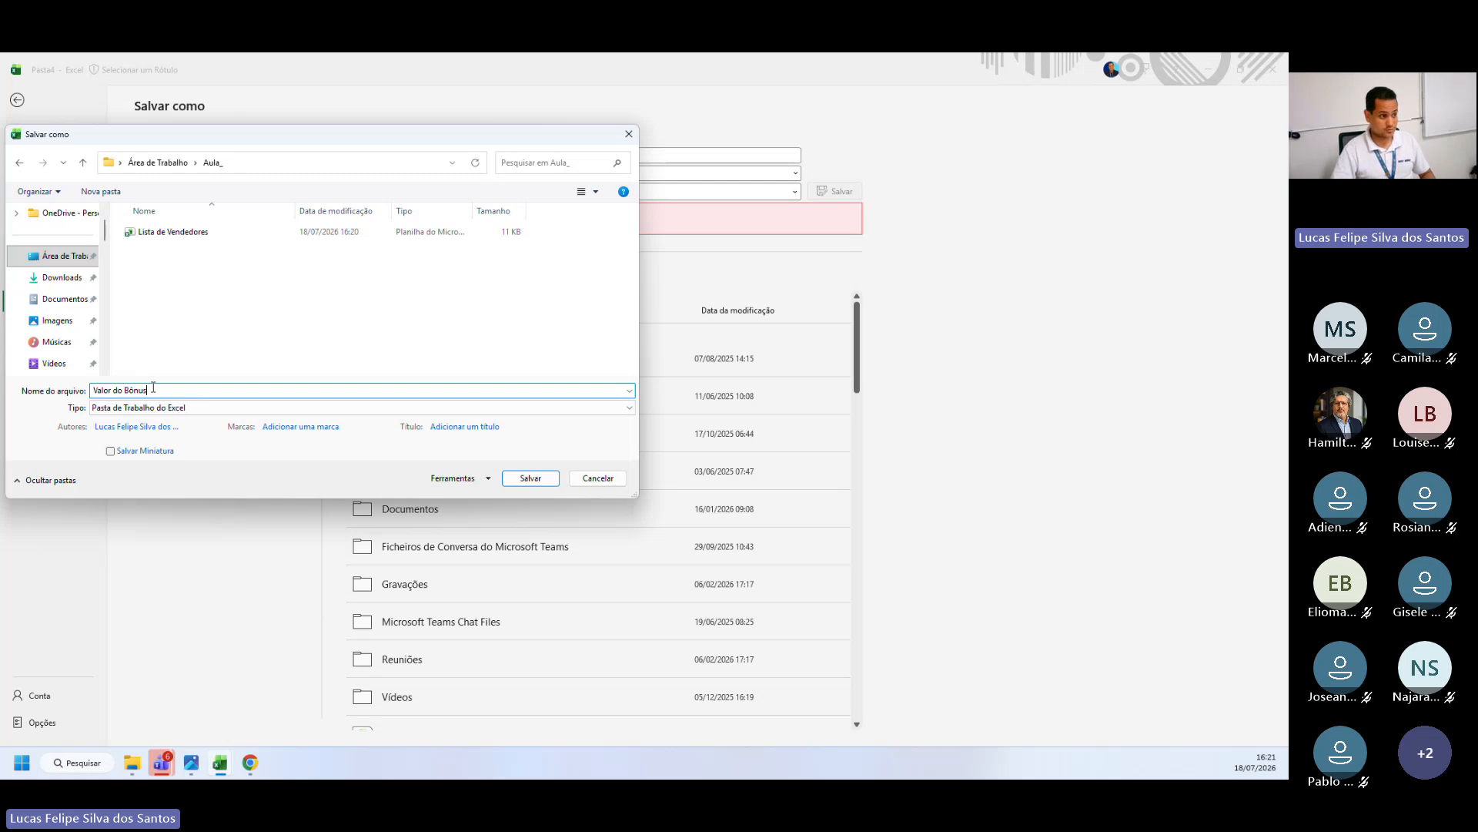
left_click(531, 479)
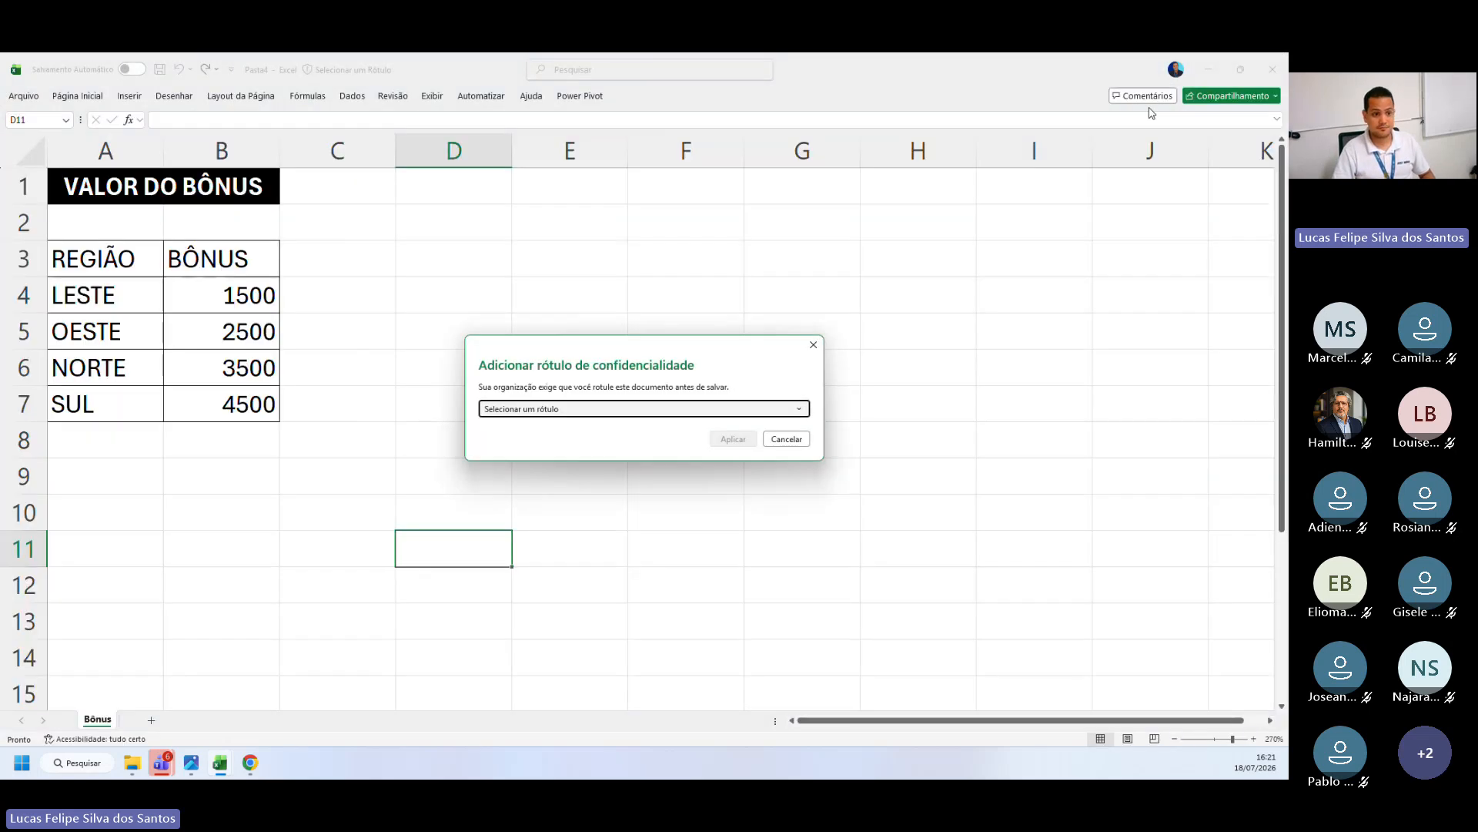
Step: Apply the PÚBLICA - Completo confidentiality label to the bonus workbook and close it
left_click(699, 412)
left_click(561, 423)
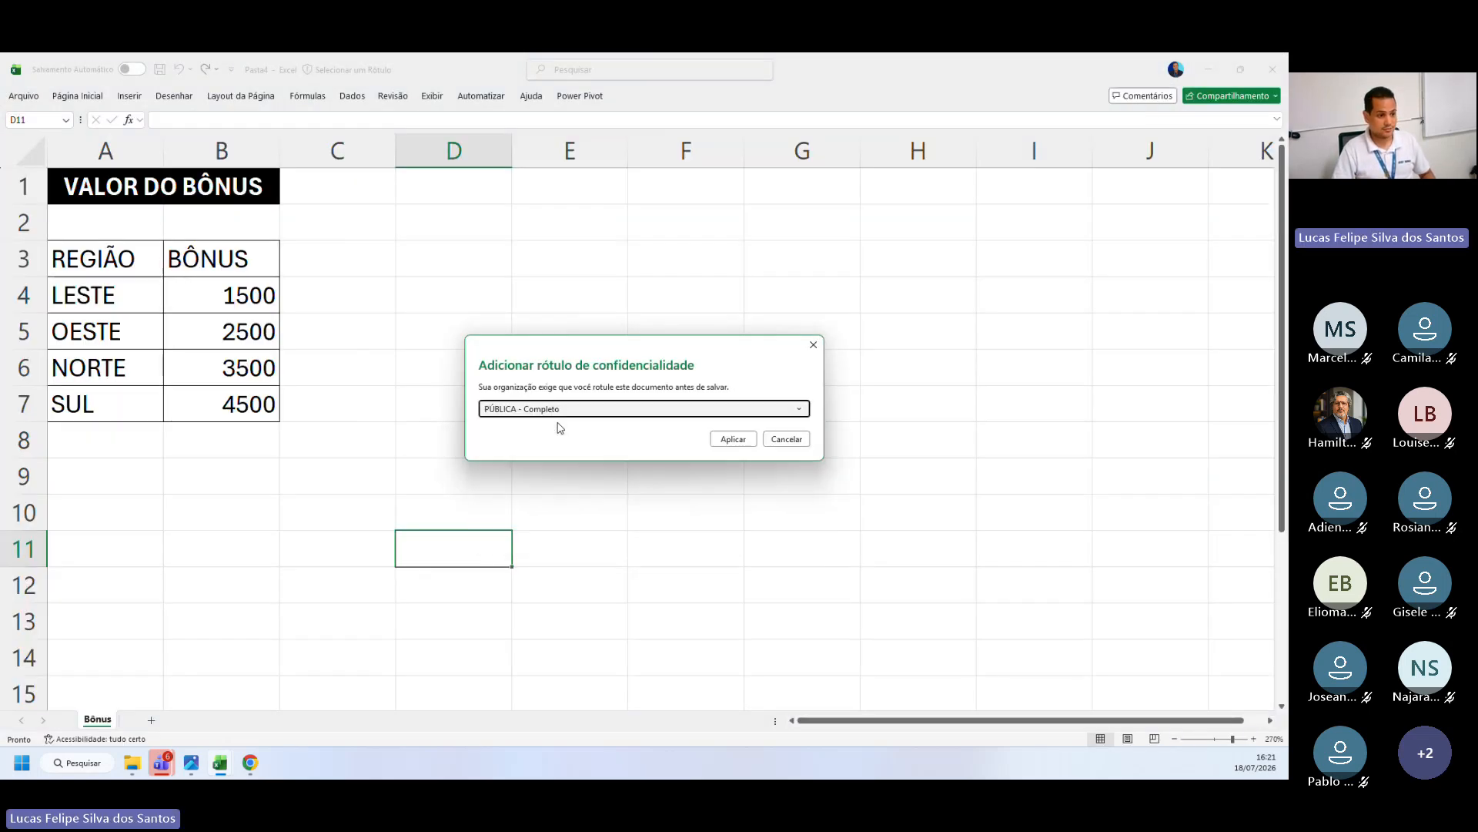
left_click(733, 439)
left_click(719, 439)
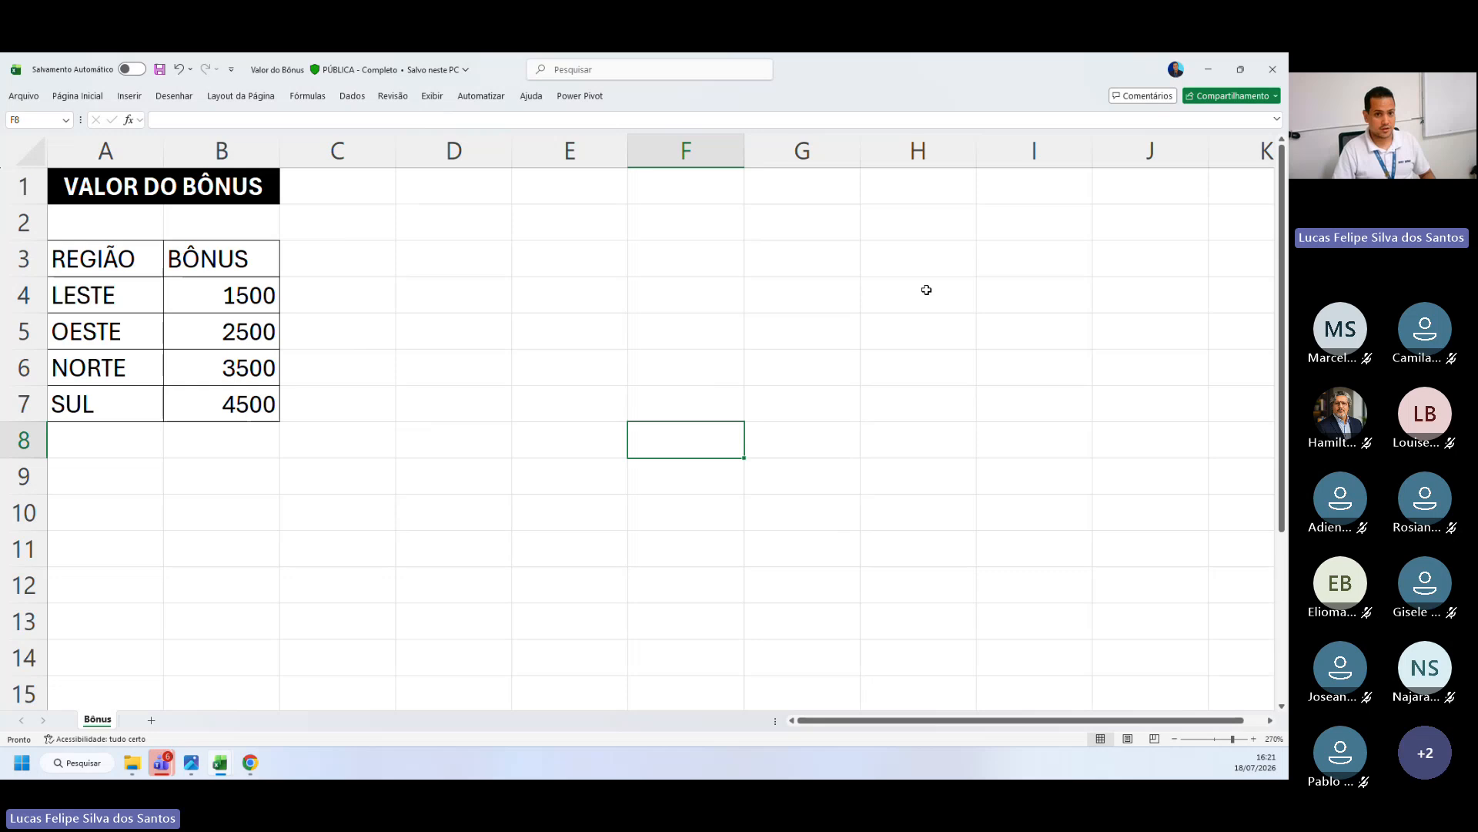
left_click(1272, 69)
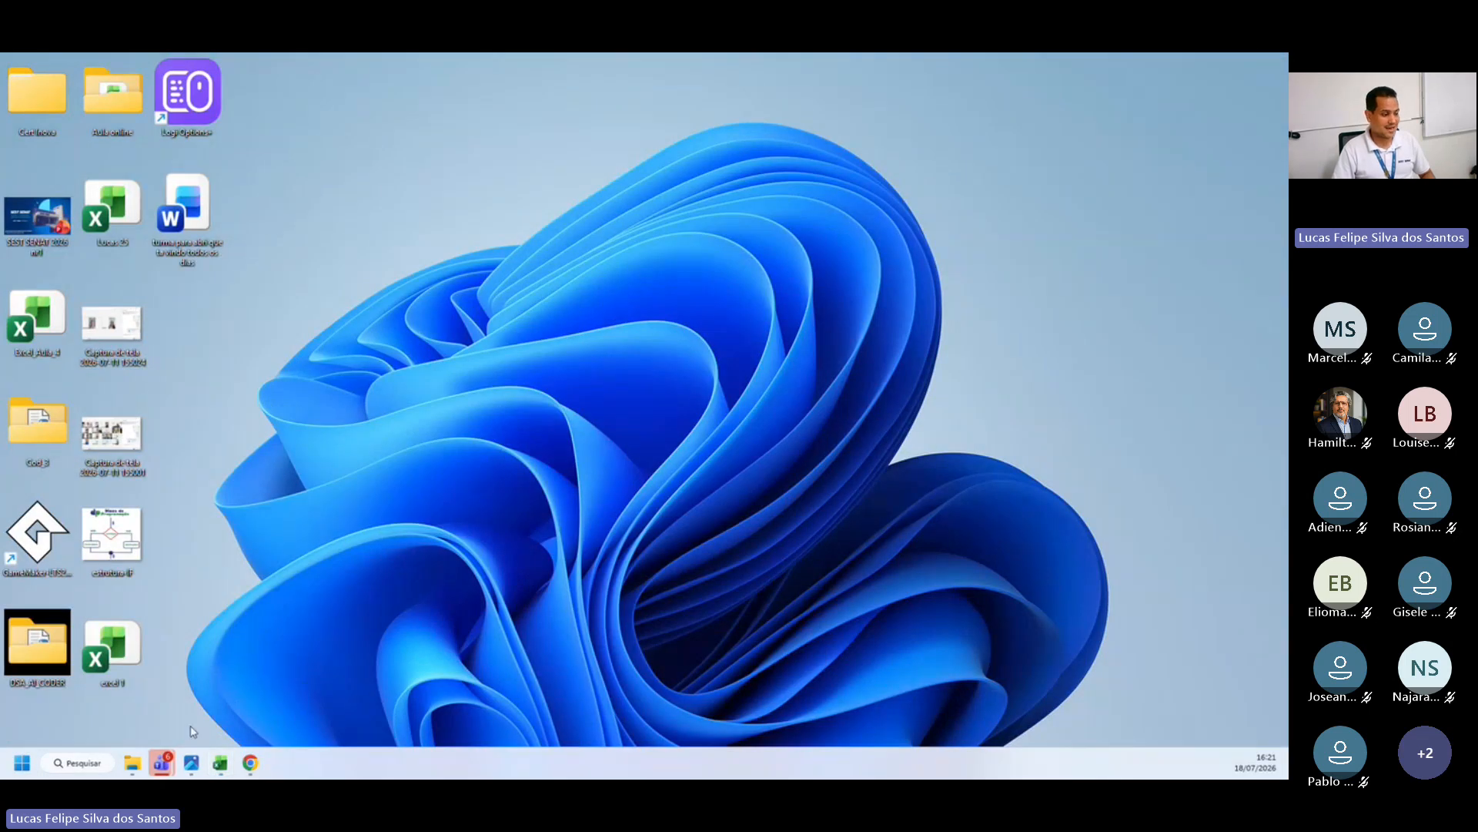
Step: Move the Aula_ folder near the other desktop icons and open it
mouse_move(161, 762)
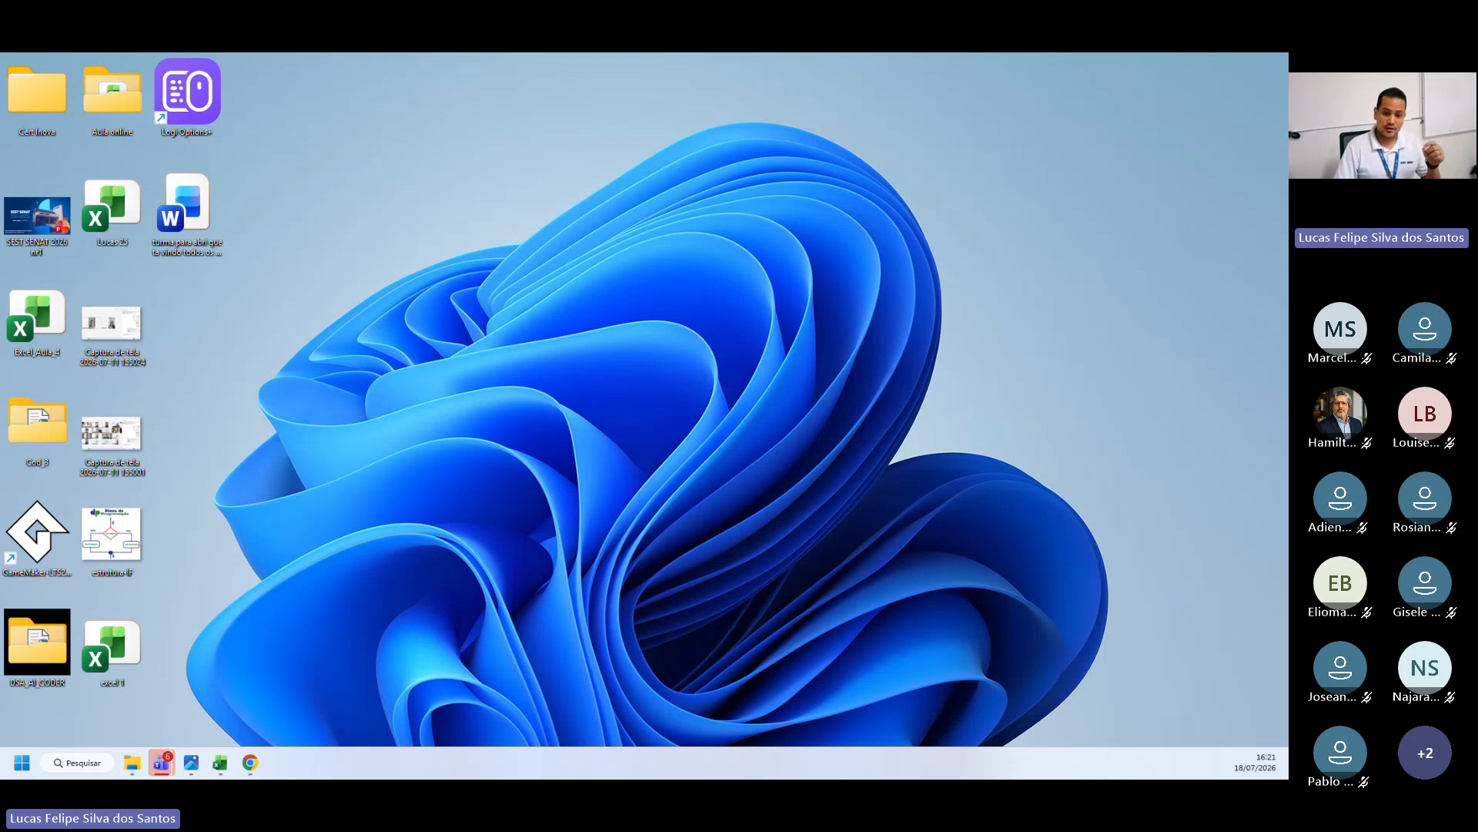
left_click_drag(1258, 239, 280, 329)
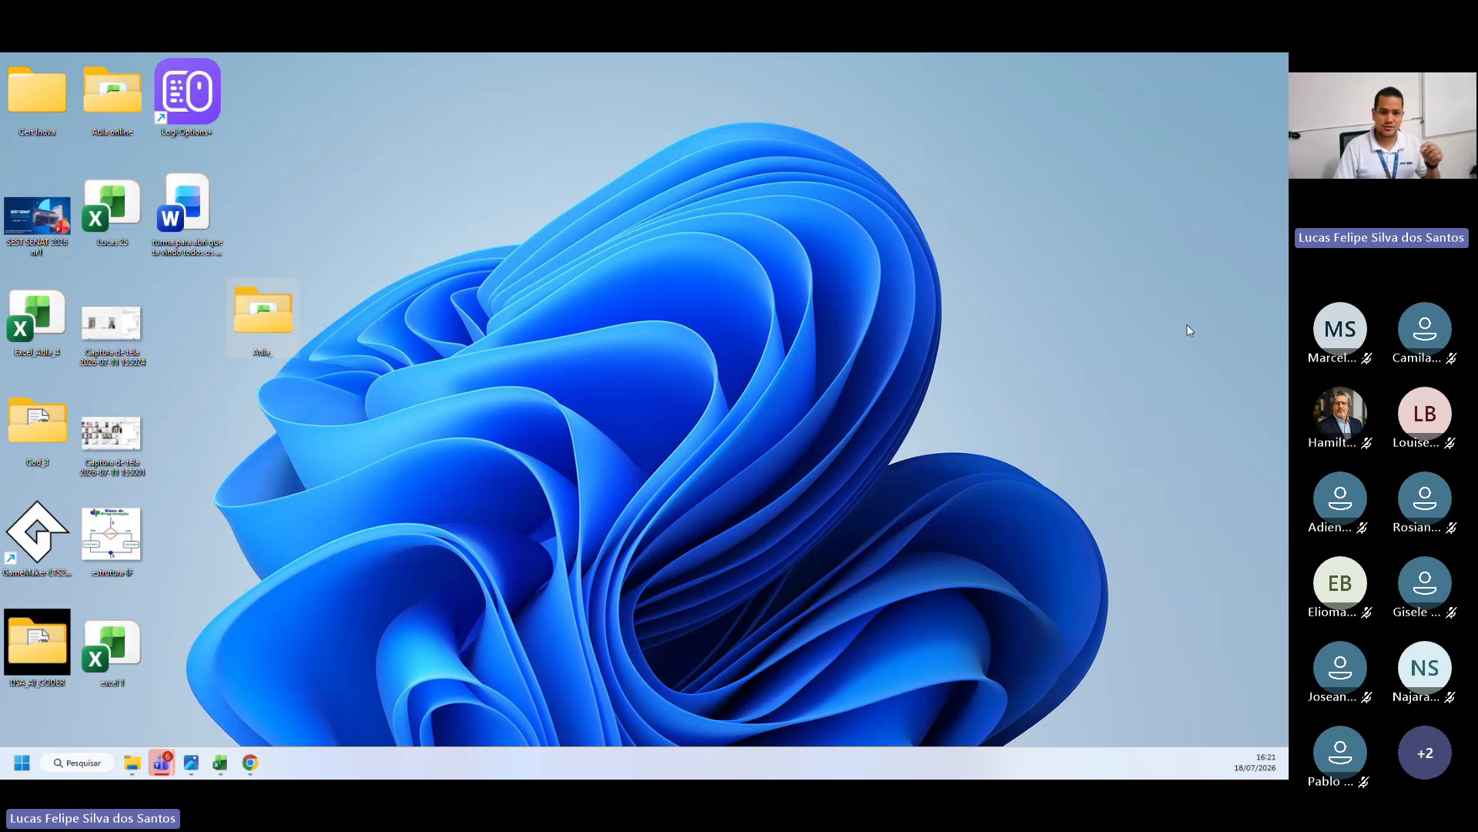
left_click(1219, 325)
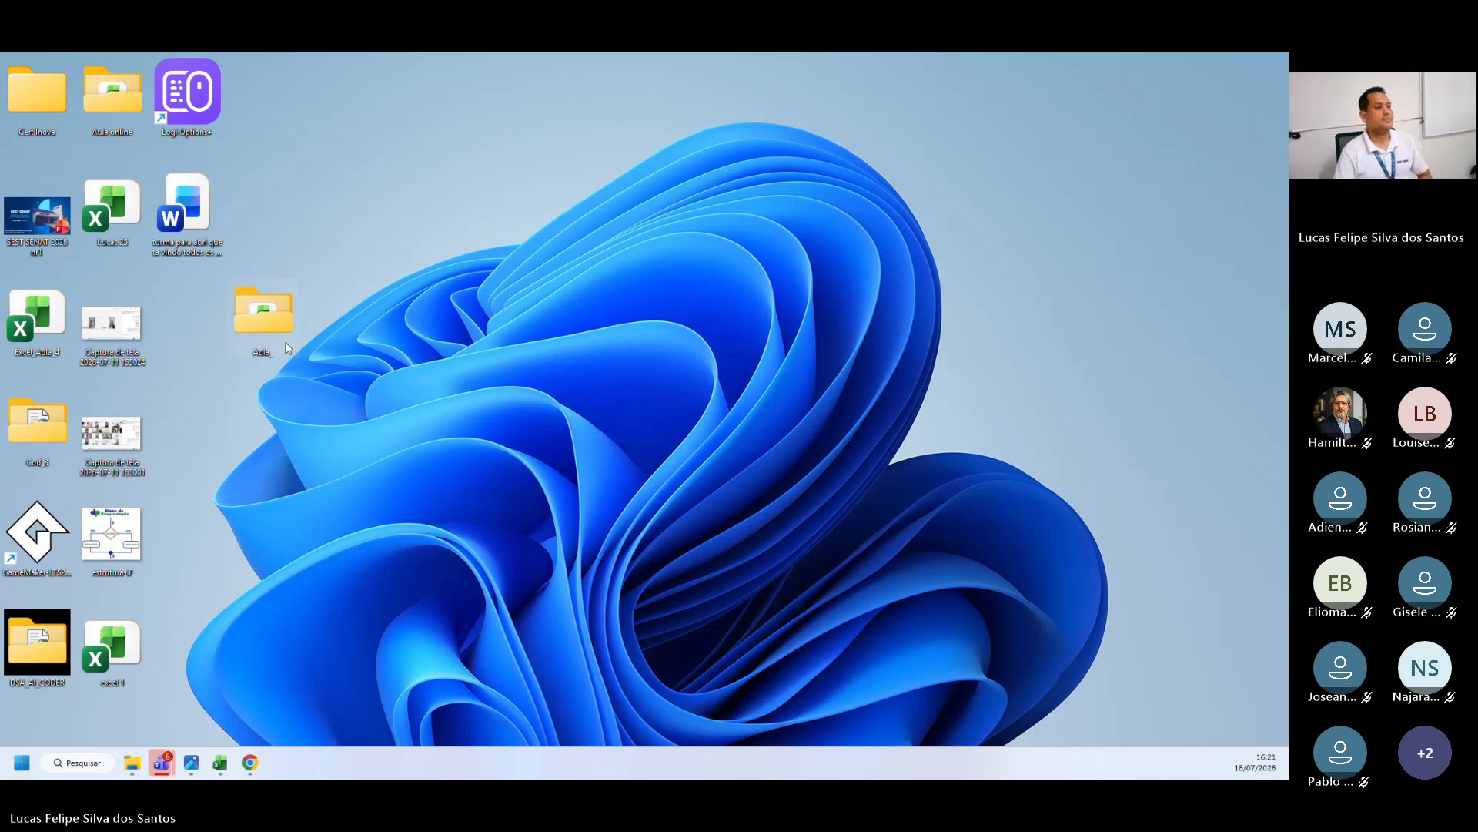
key("super+plus")
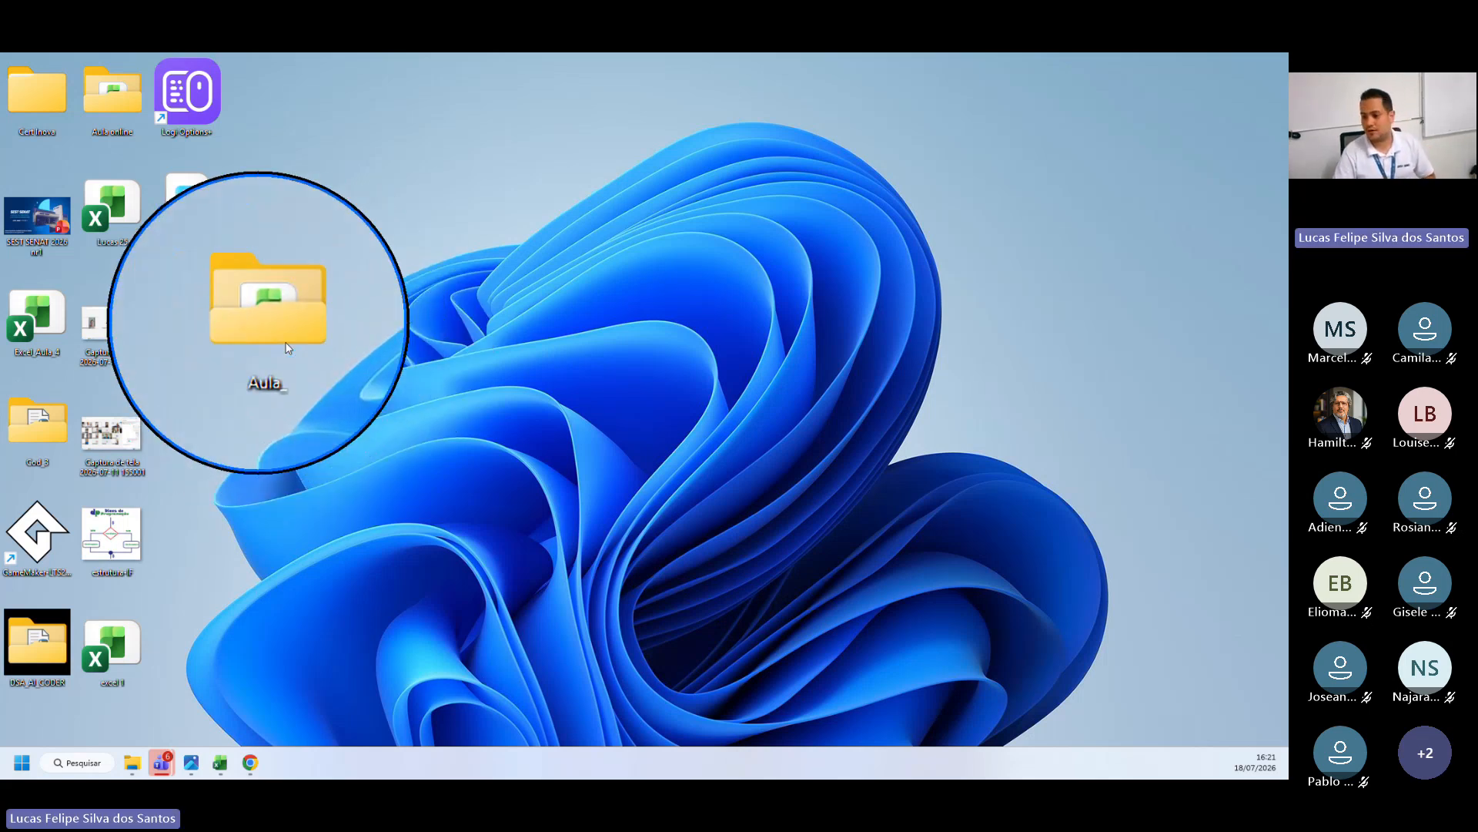
key("super+Escape")
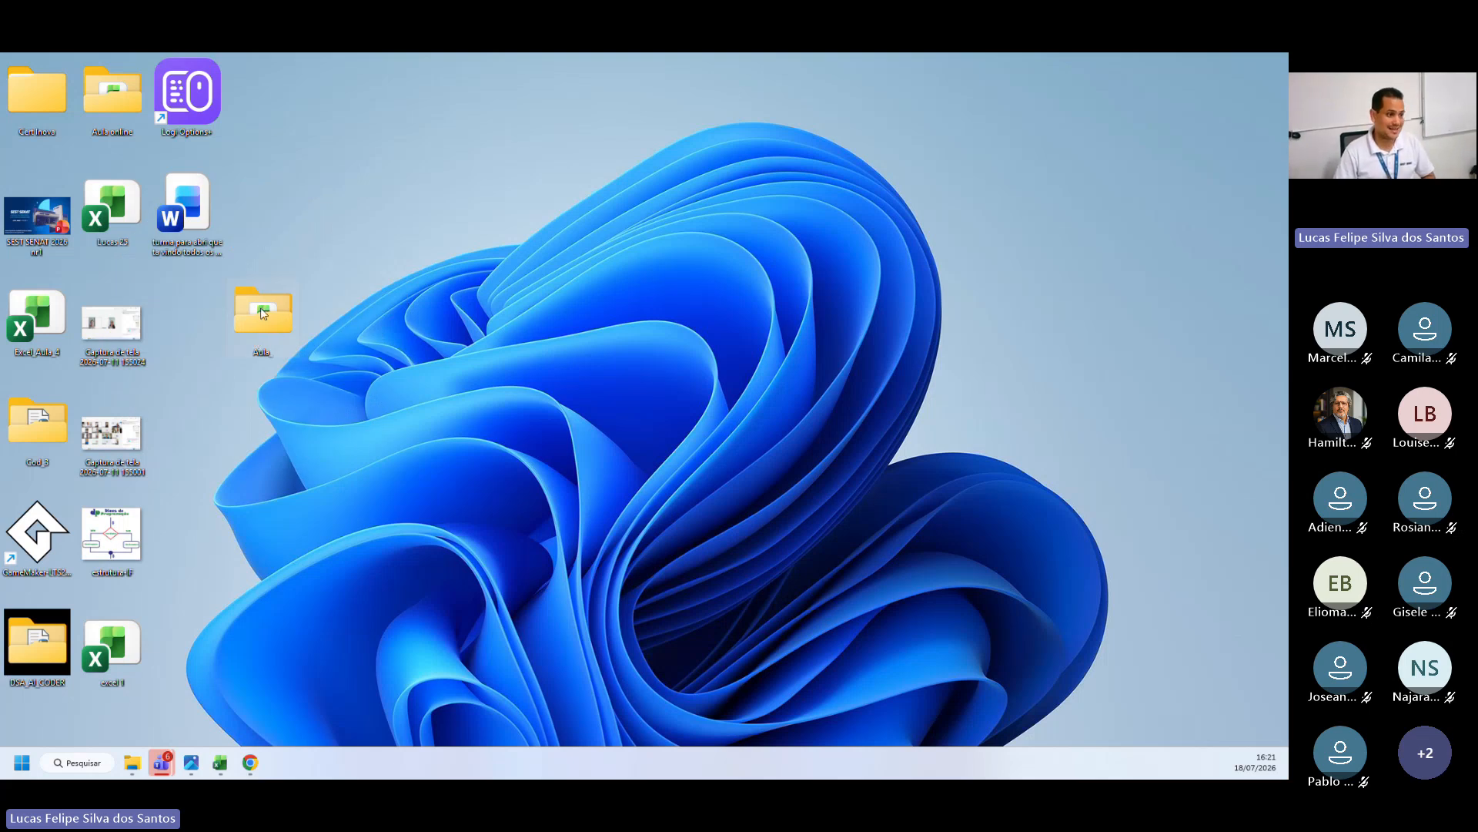
double_click(257, 324)
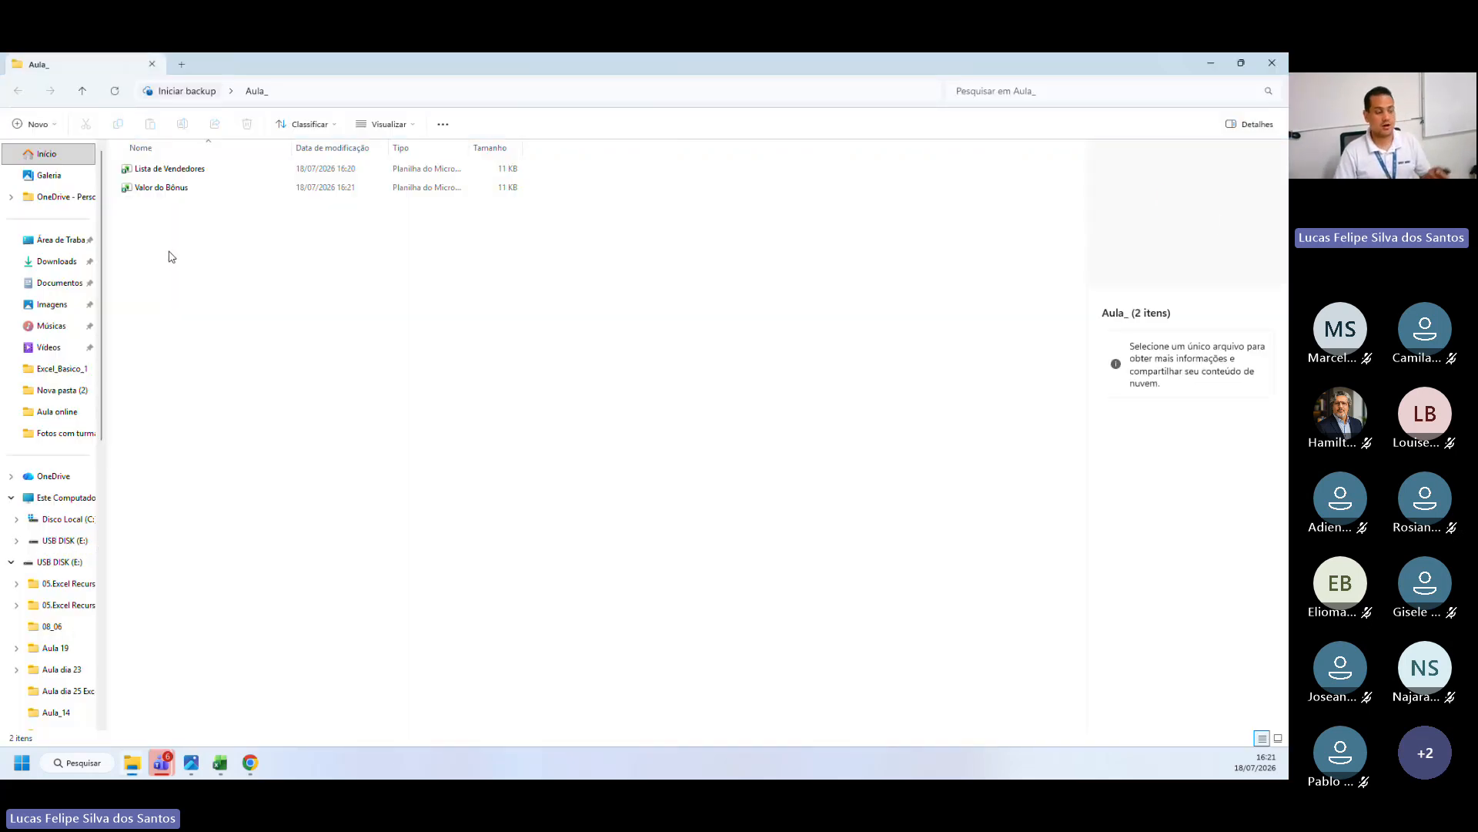
Step: Examine the Lista de Vendedores and Valor do Bônus workbooks in the Aula_ folder, alternating between the two files
key("super+plus")
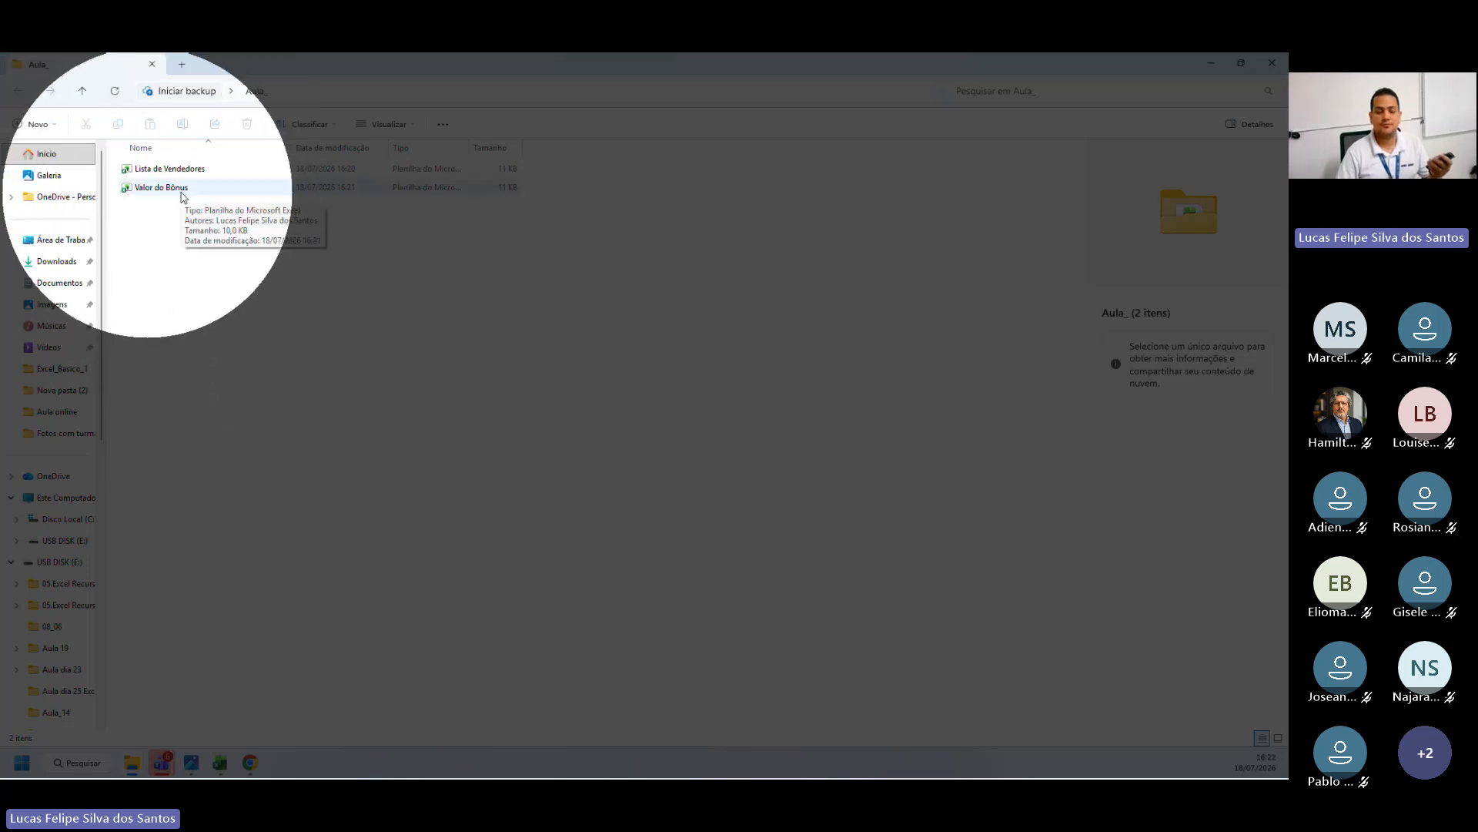
key("super+Escape")
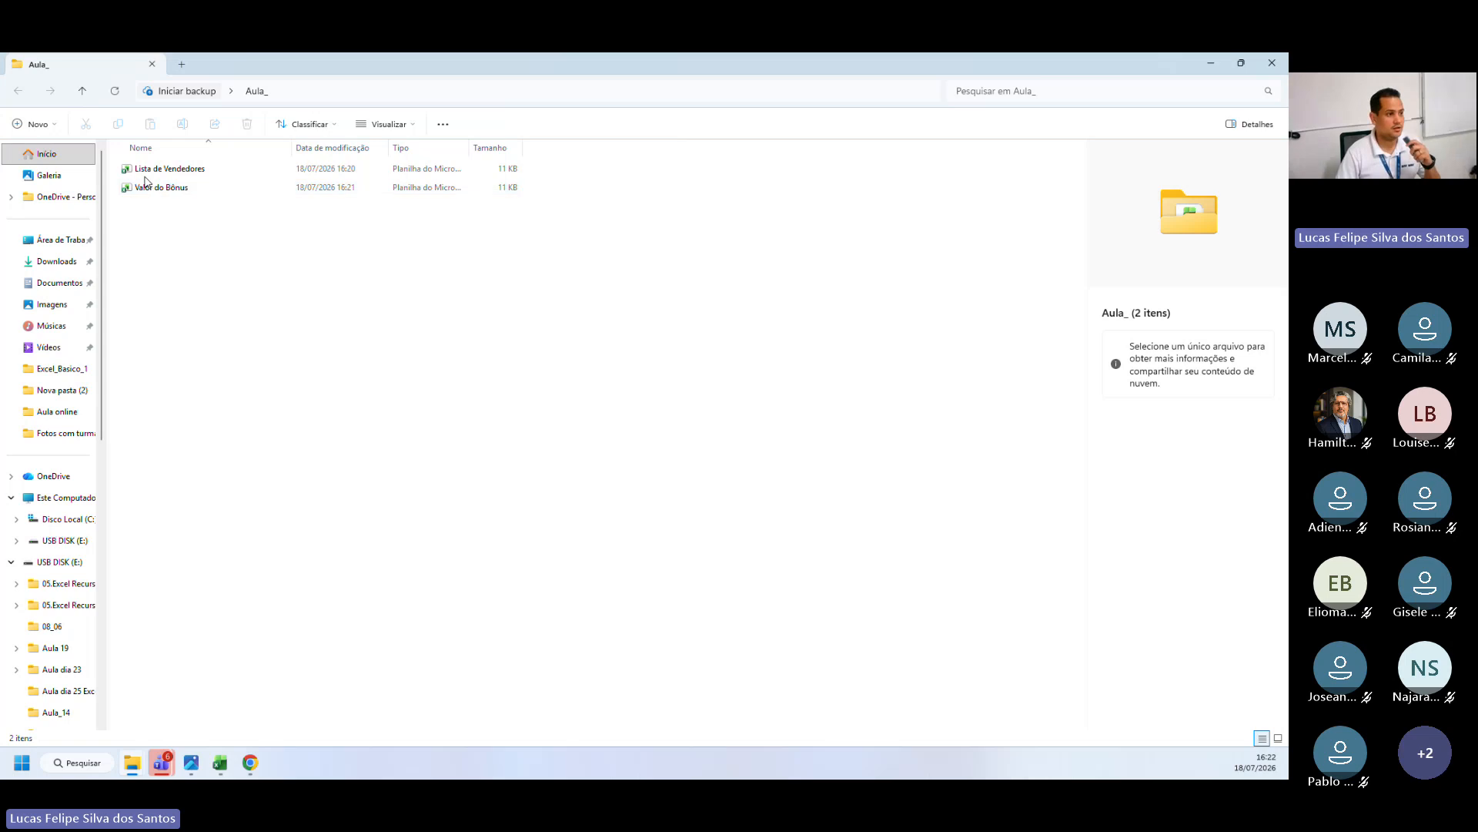
left_click(234, 168)
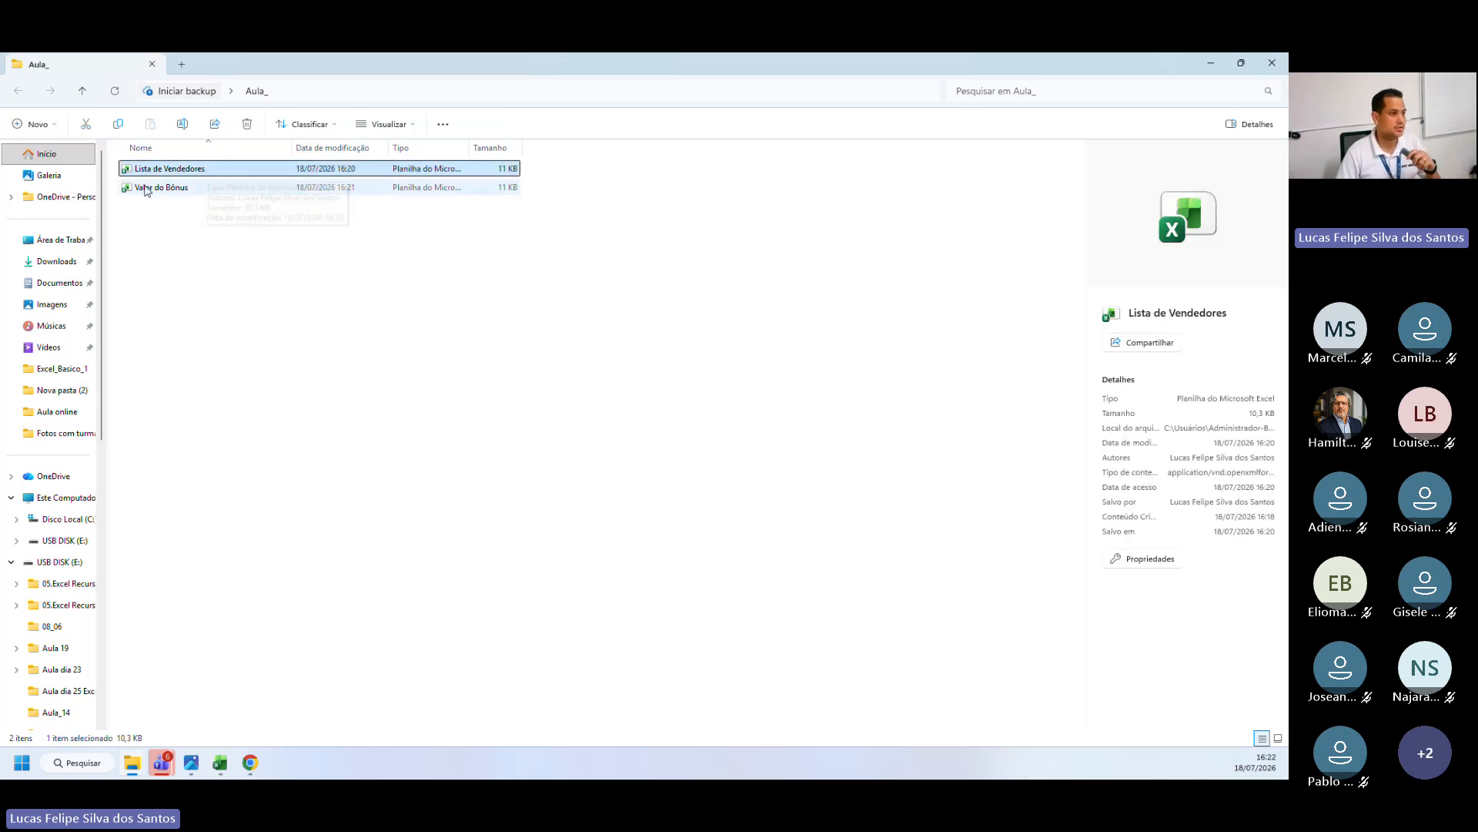
left_click(206, 187)
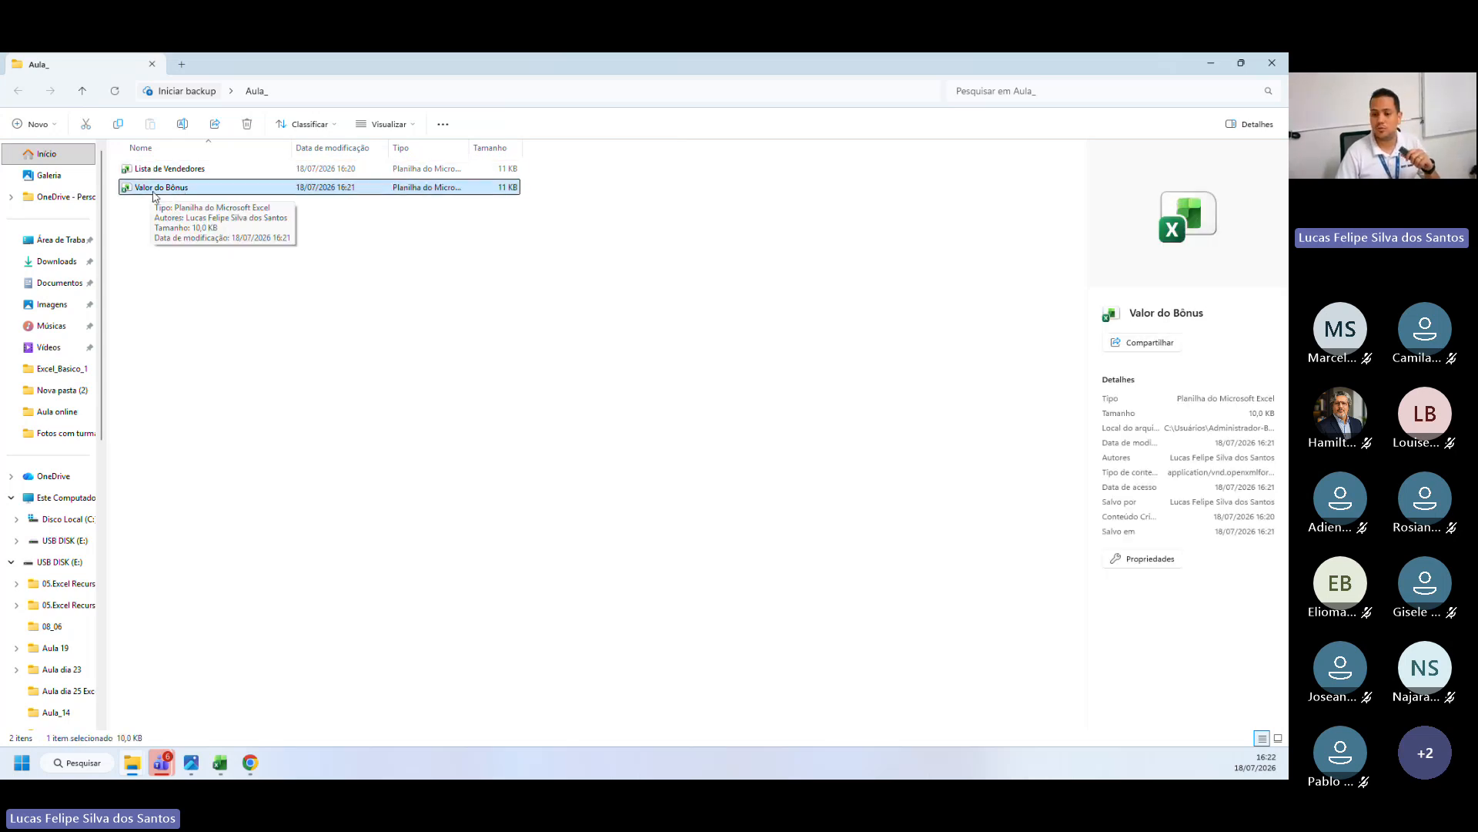
key("Up")
key("Down")
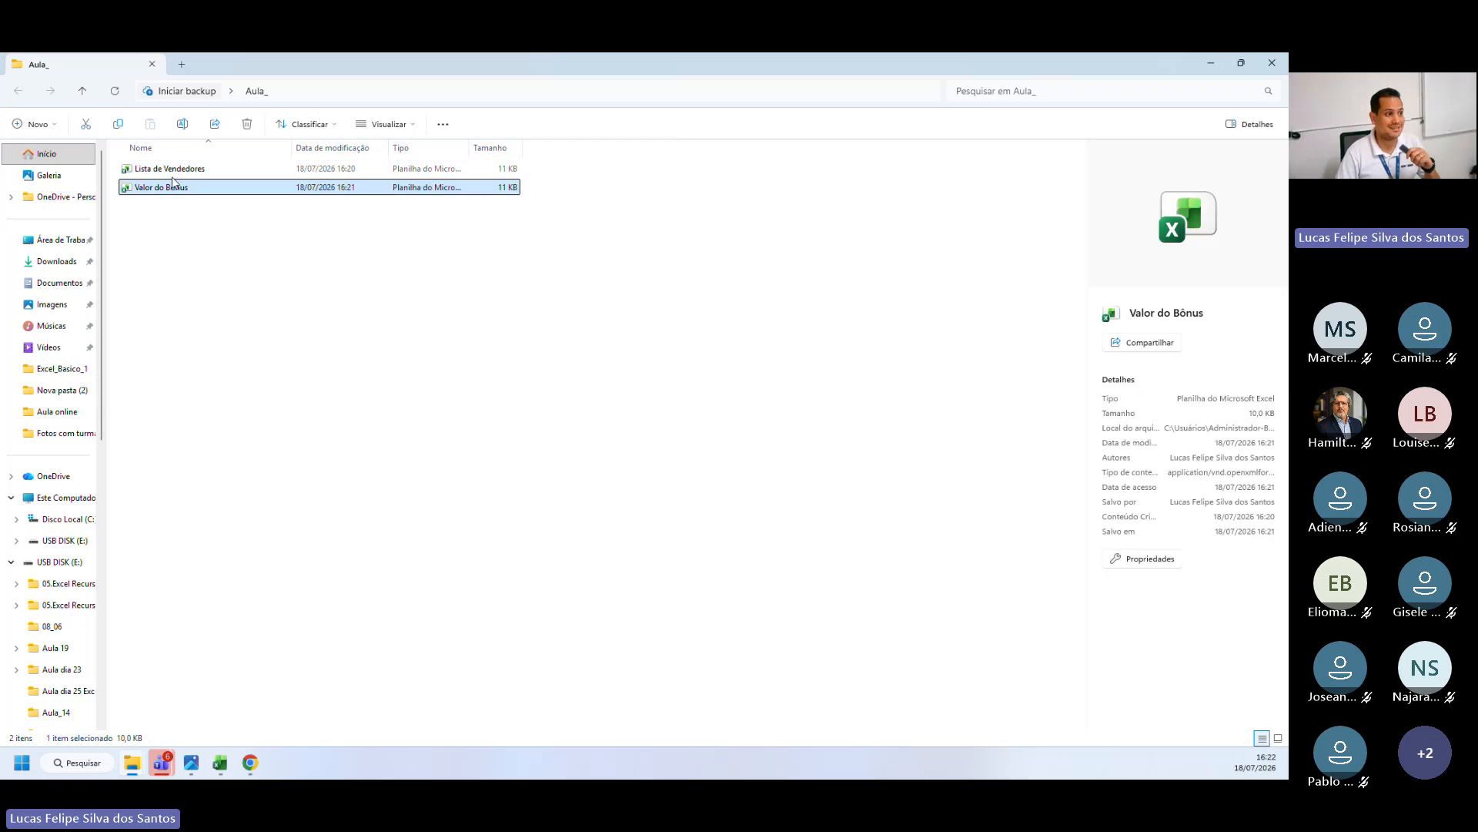
key("Up")
key("Down")
key("Up")
key("Down")
key("Up")
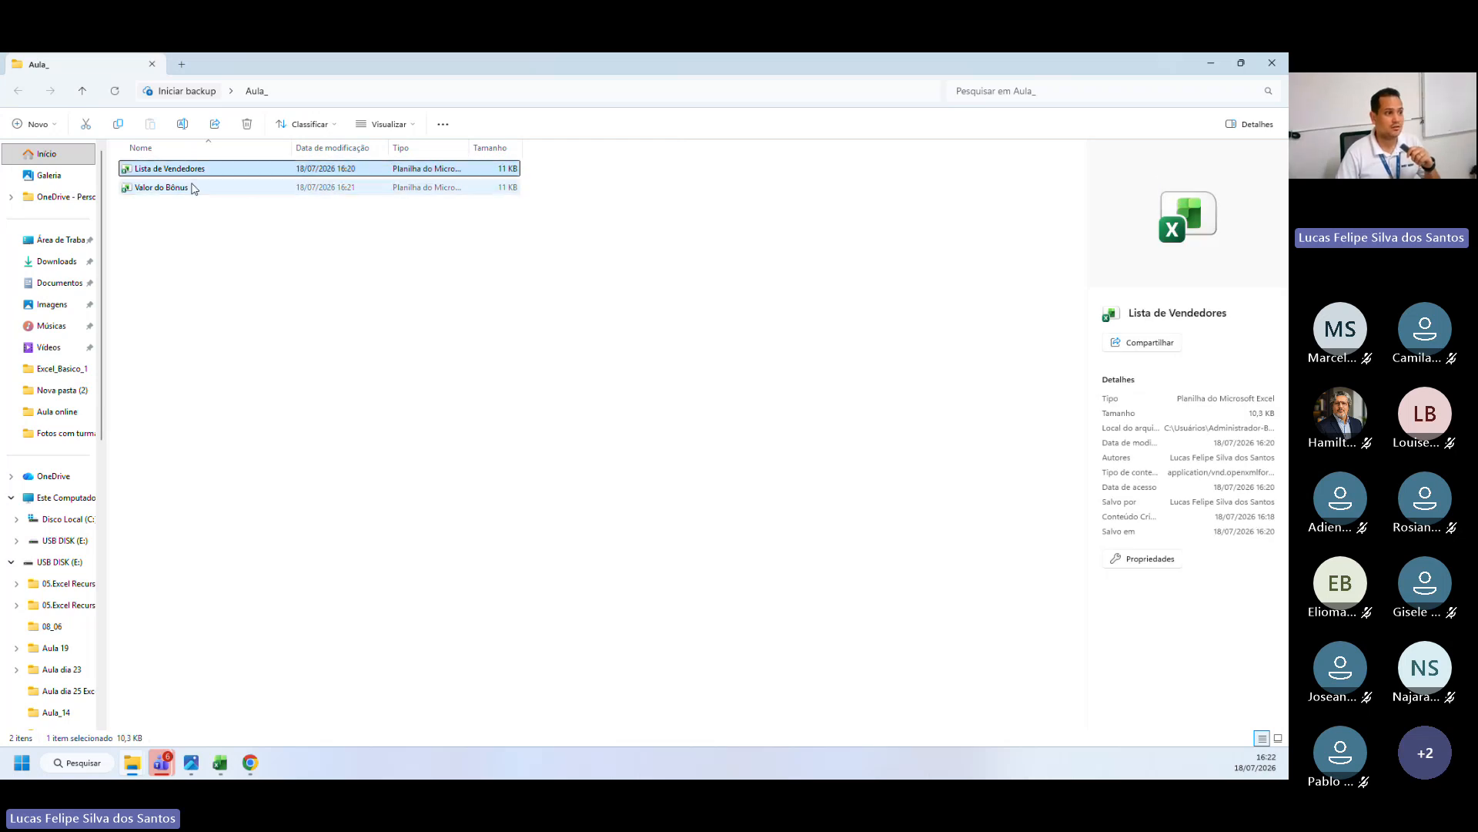
key("Down")
key("Up")
key("Down")
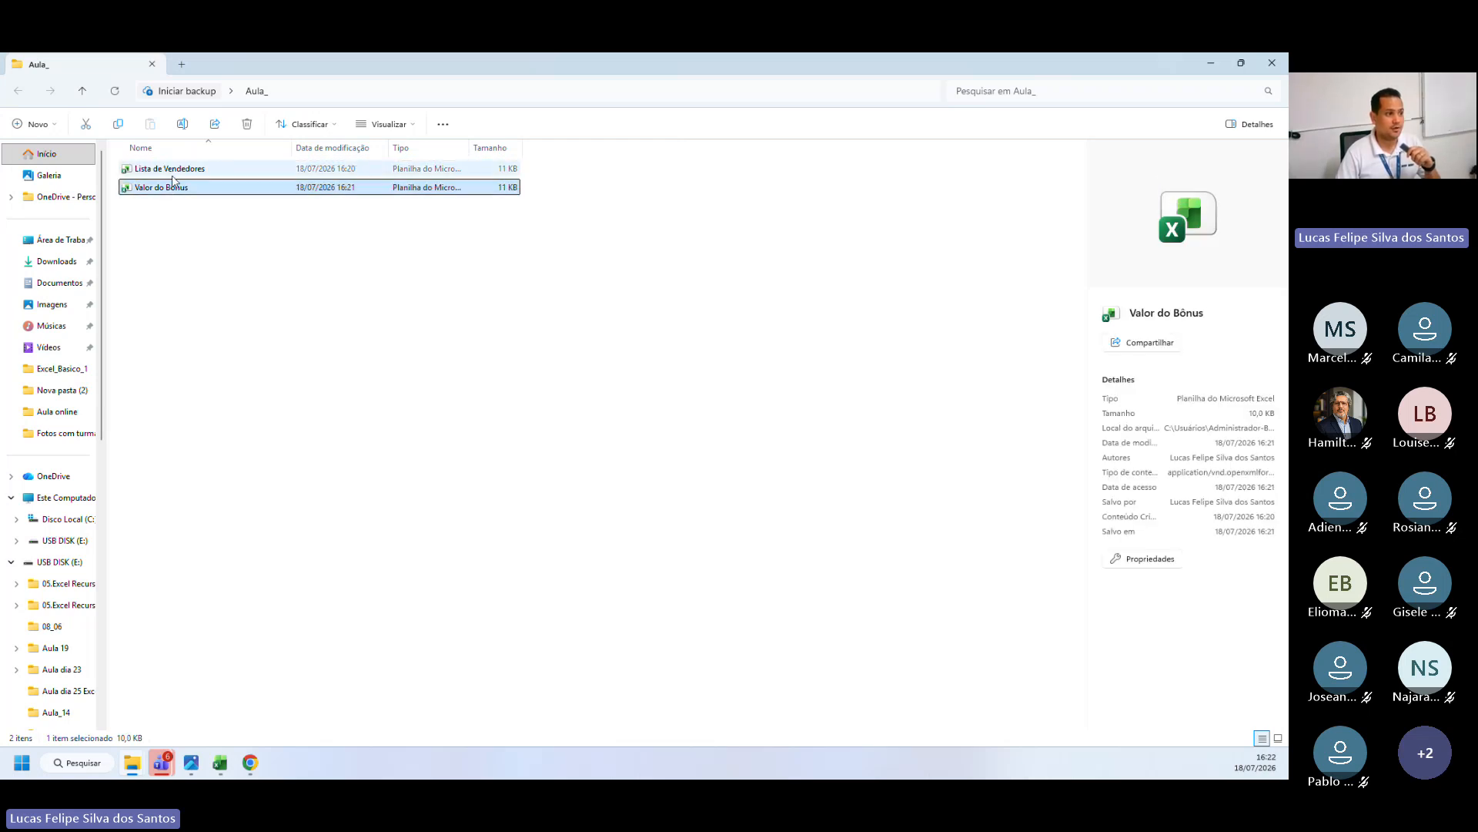
key("Up")
key("Down")
key("Up")
key("Down")
key("Up")
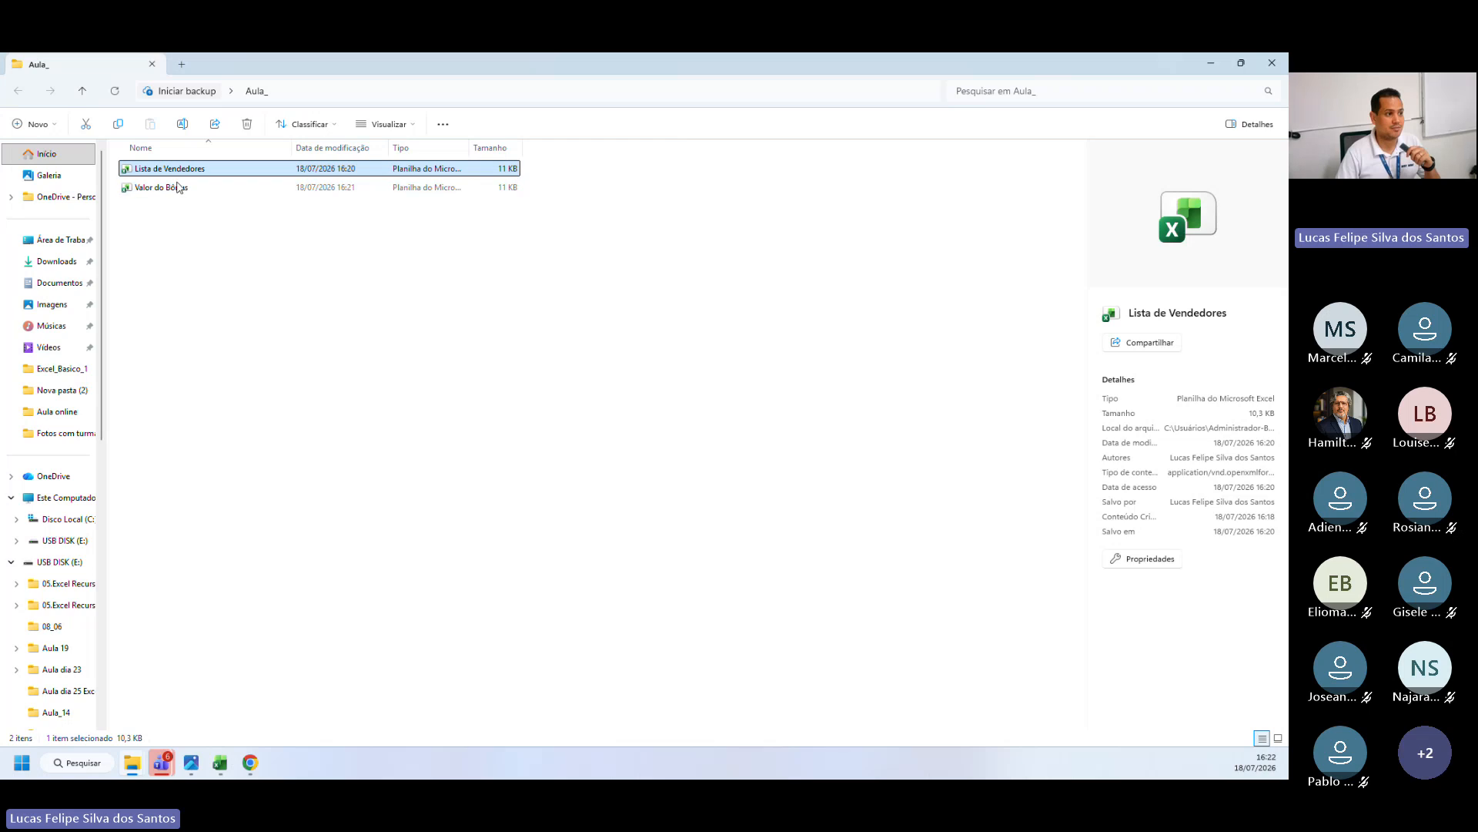
key("Down")
left_click(183, 175)
left_click(179, 190)
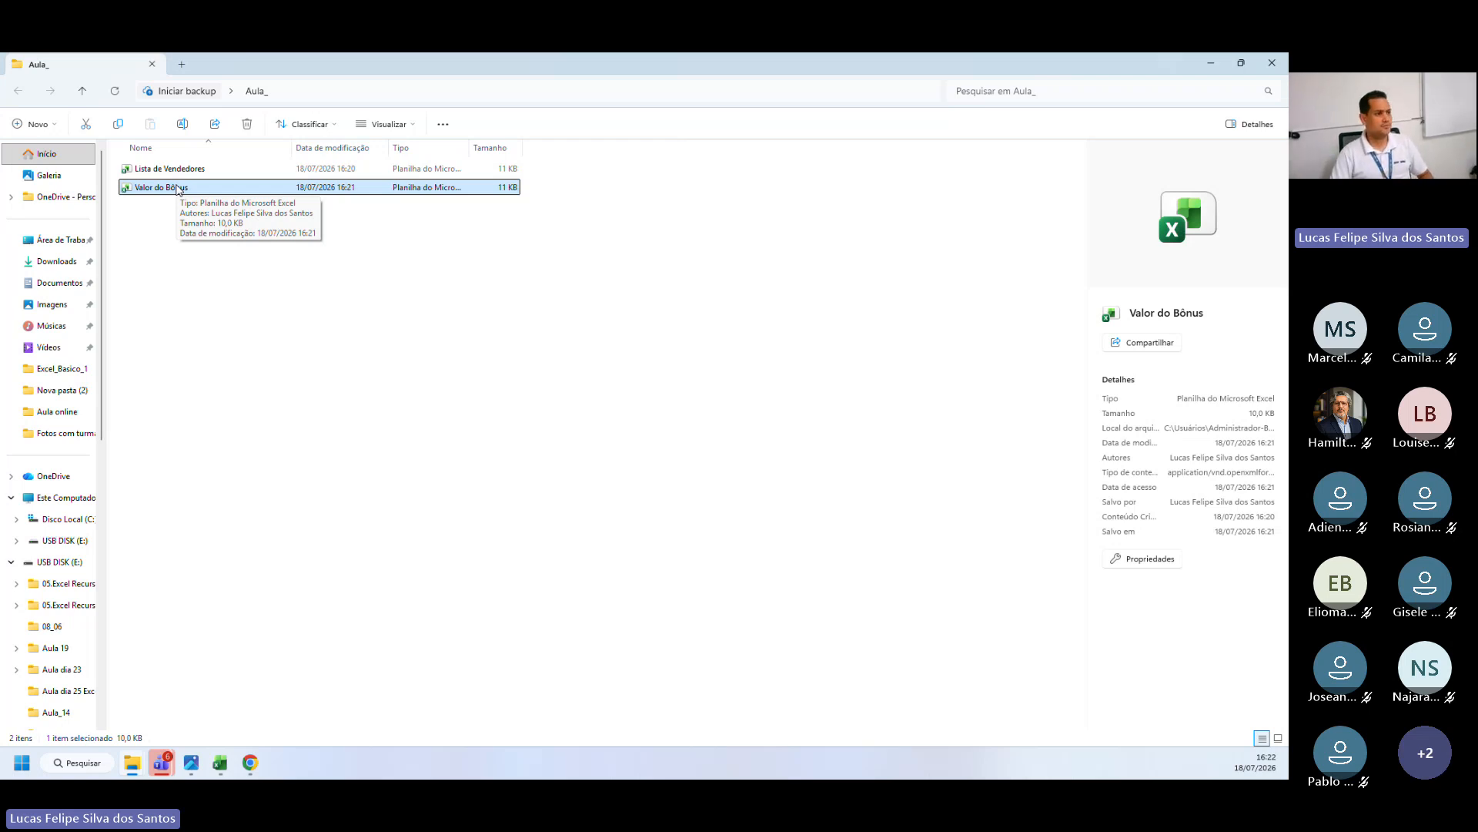
key("Up")
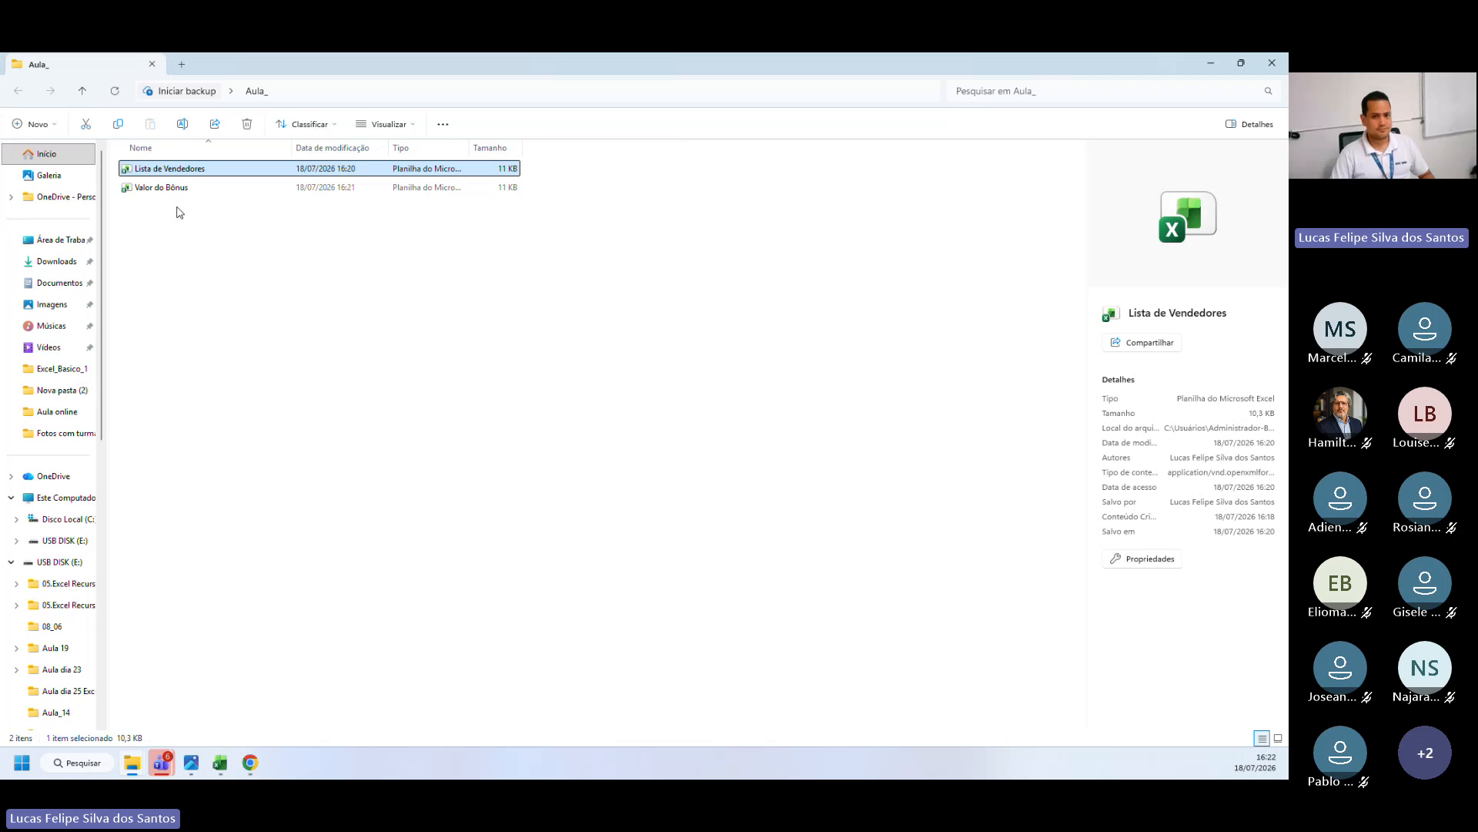
Step: Open the Lista de Vendedores workbook, dock it to one half of the screen and reduce its zoom to 200%
key("Return")
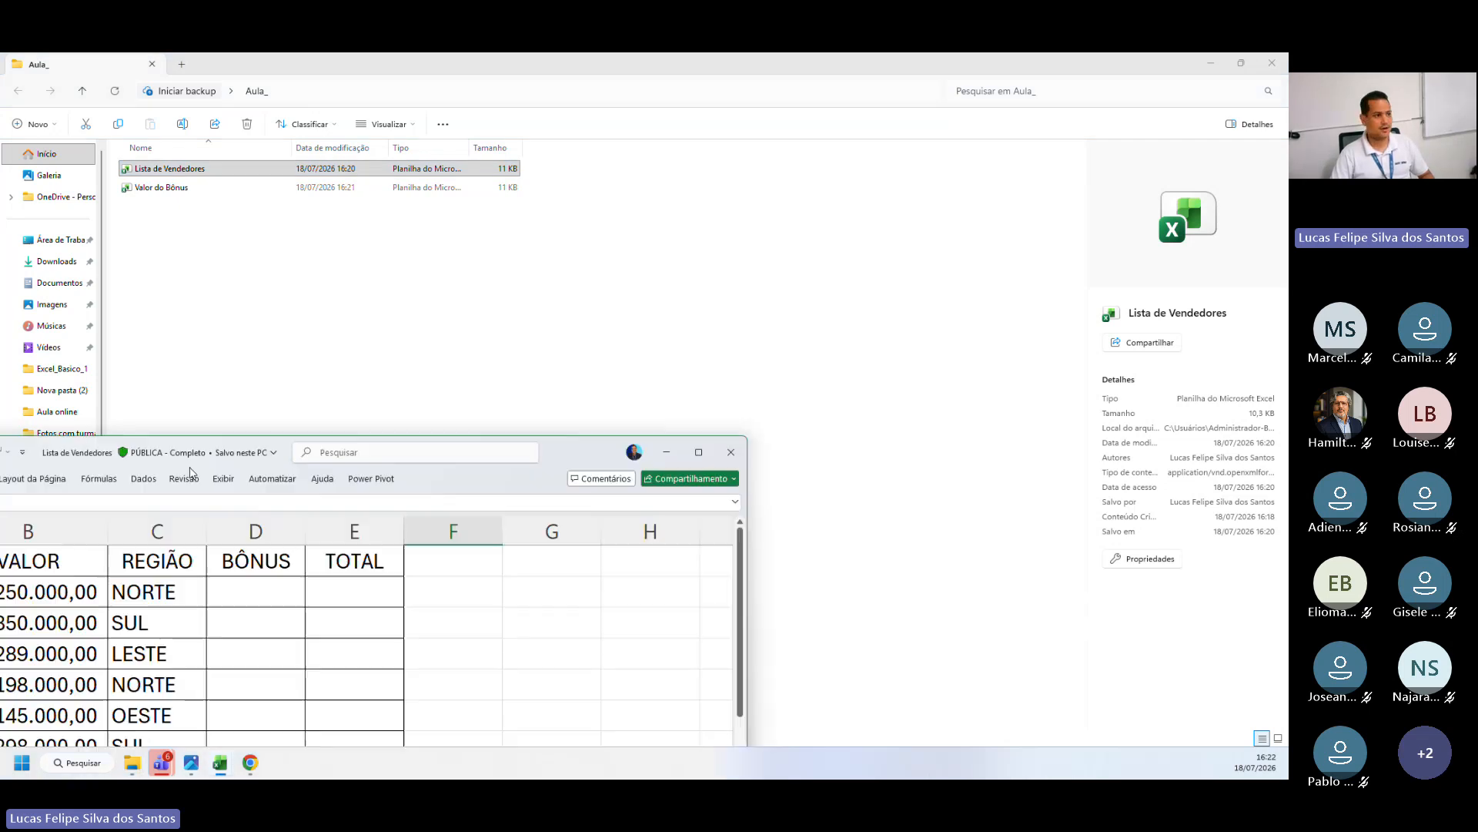
left_click_drag(191, 472, 0, 464)
left_click(581, 356)
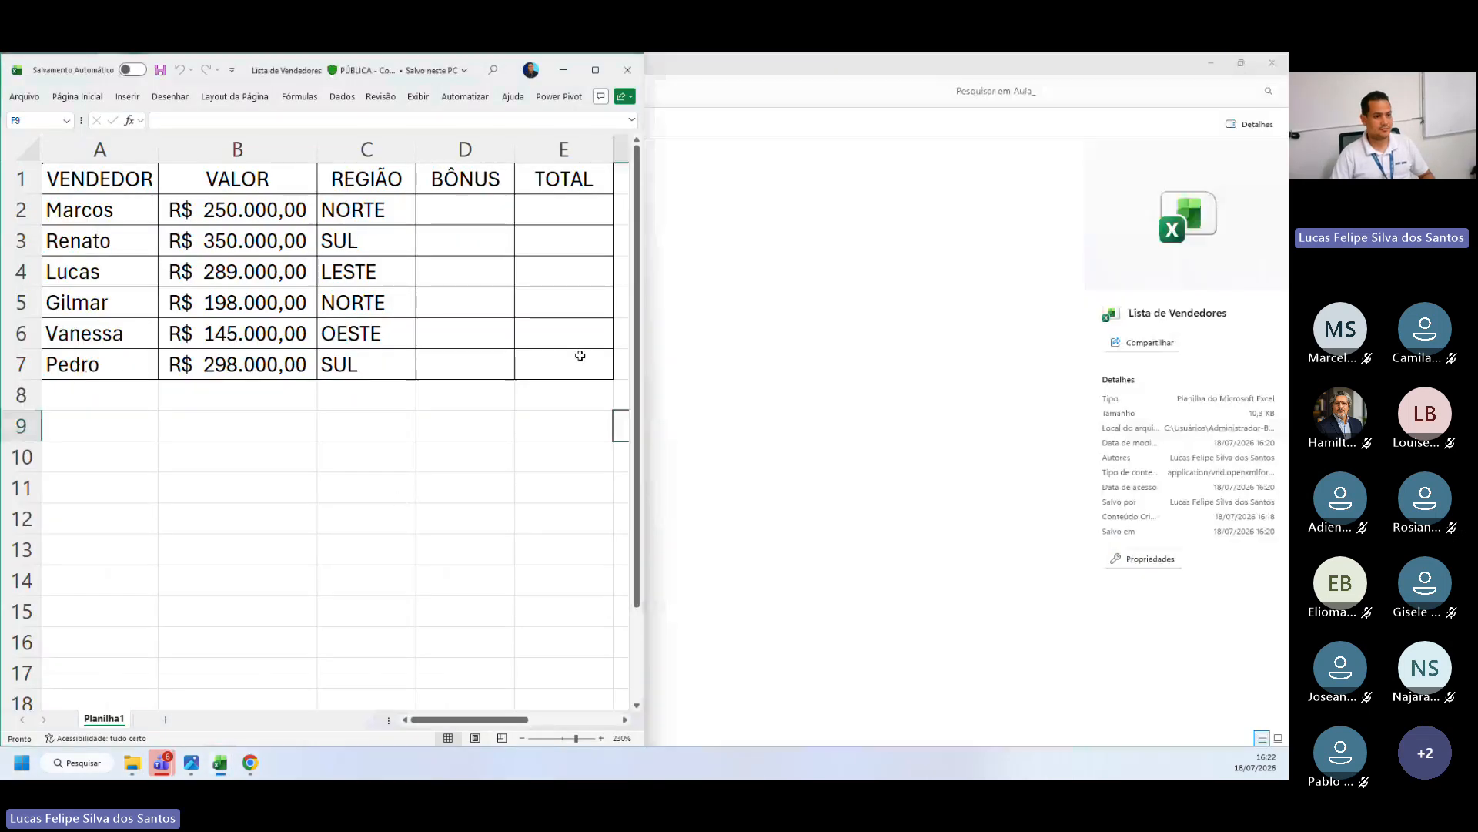
left_click(522, 739)
left_click(522, 739)
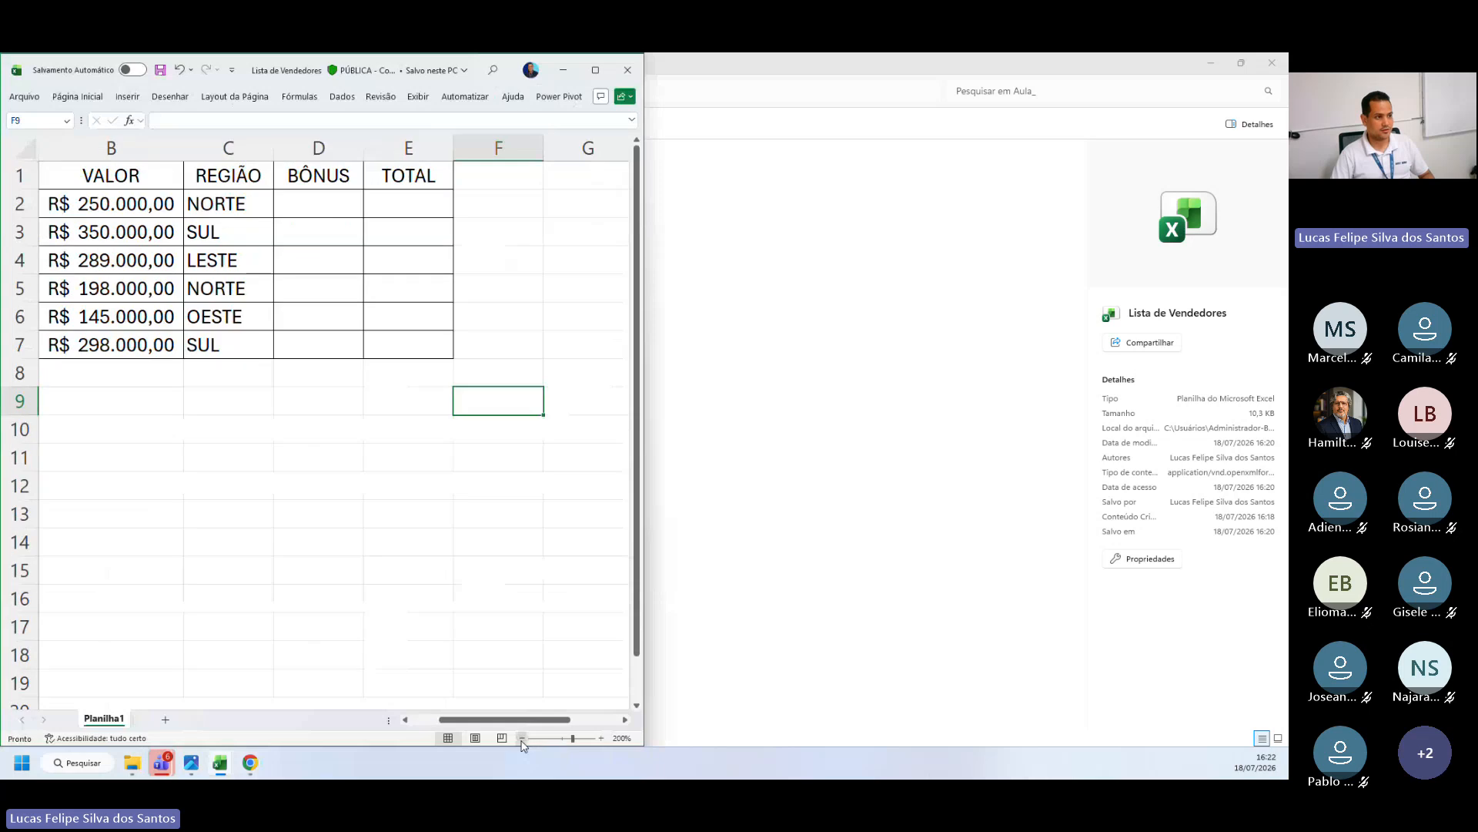
left_click(522, 739)
Step: Open the Valor do Bônus workbook from the Aula_ folder and dock it beside Lista de Vendedores
left_click(713, 238)
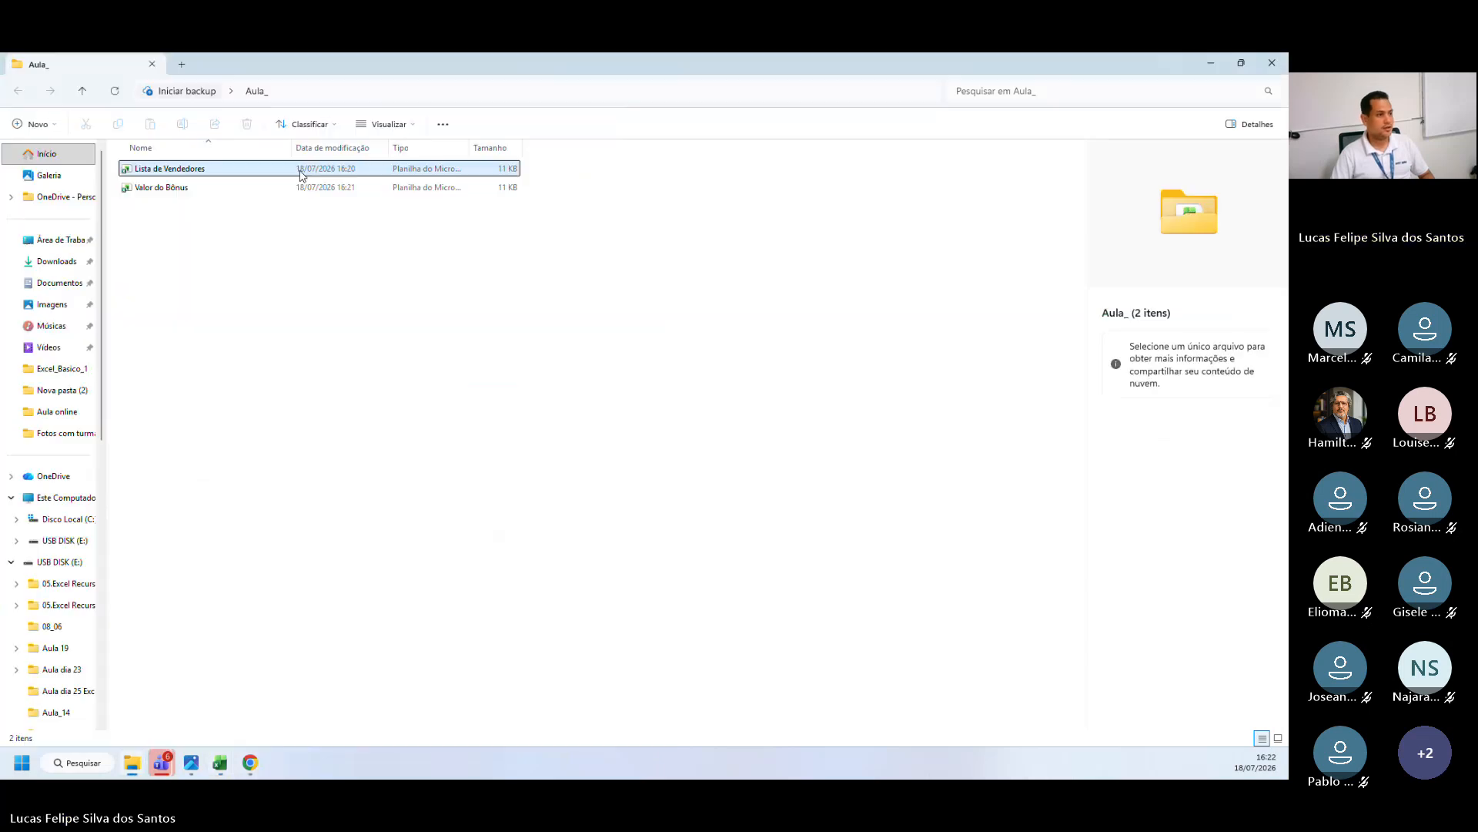
double_click(232, 189)
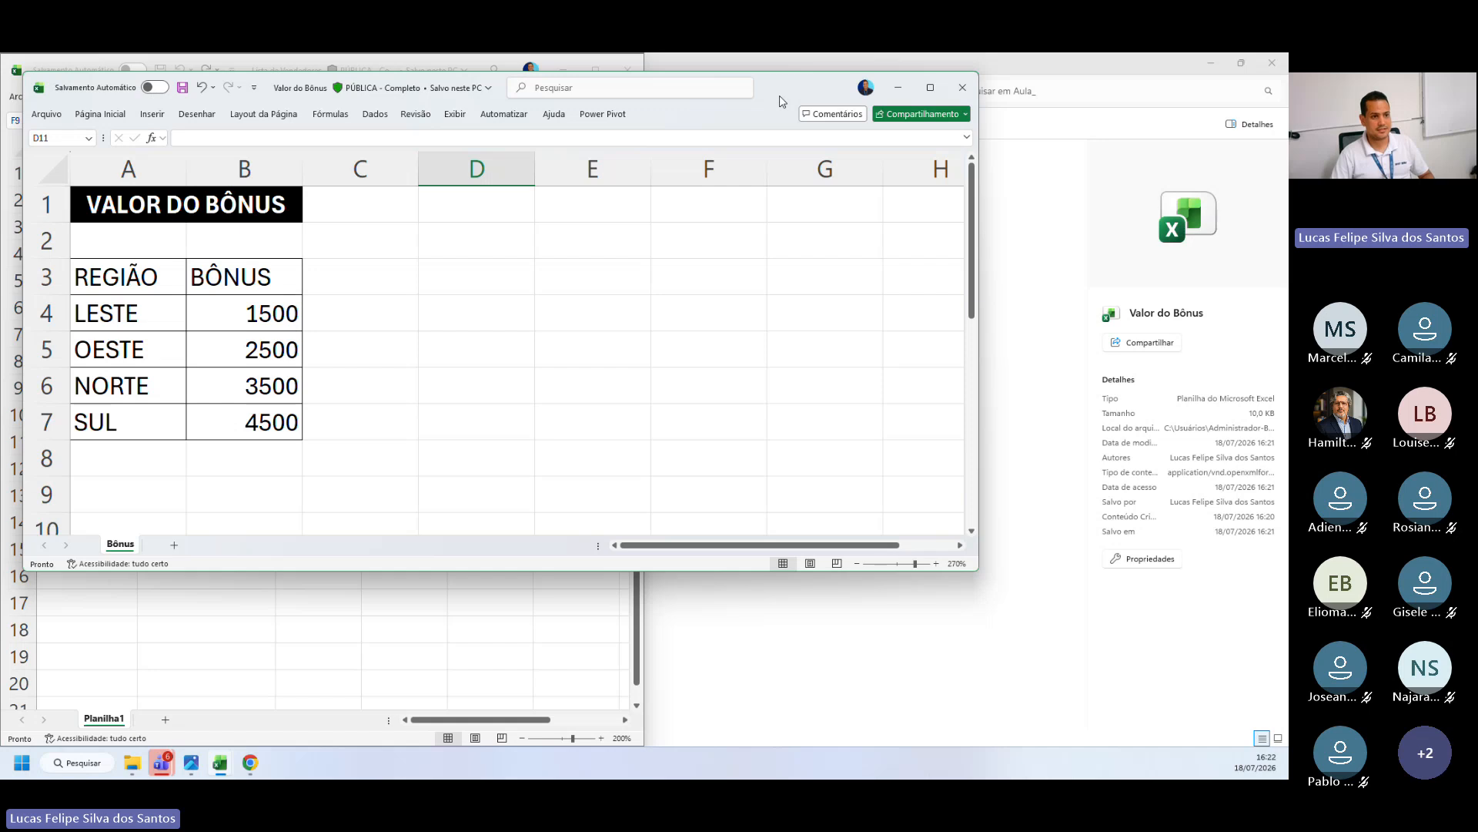
left_click_drag(780, 100, 1286, 366)
left_click(580, 404)
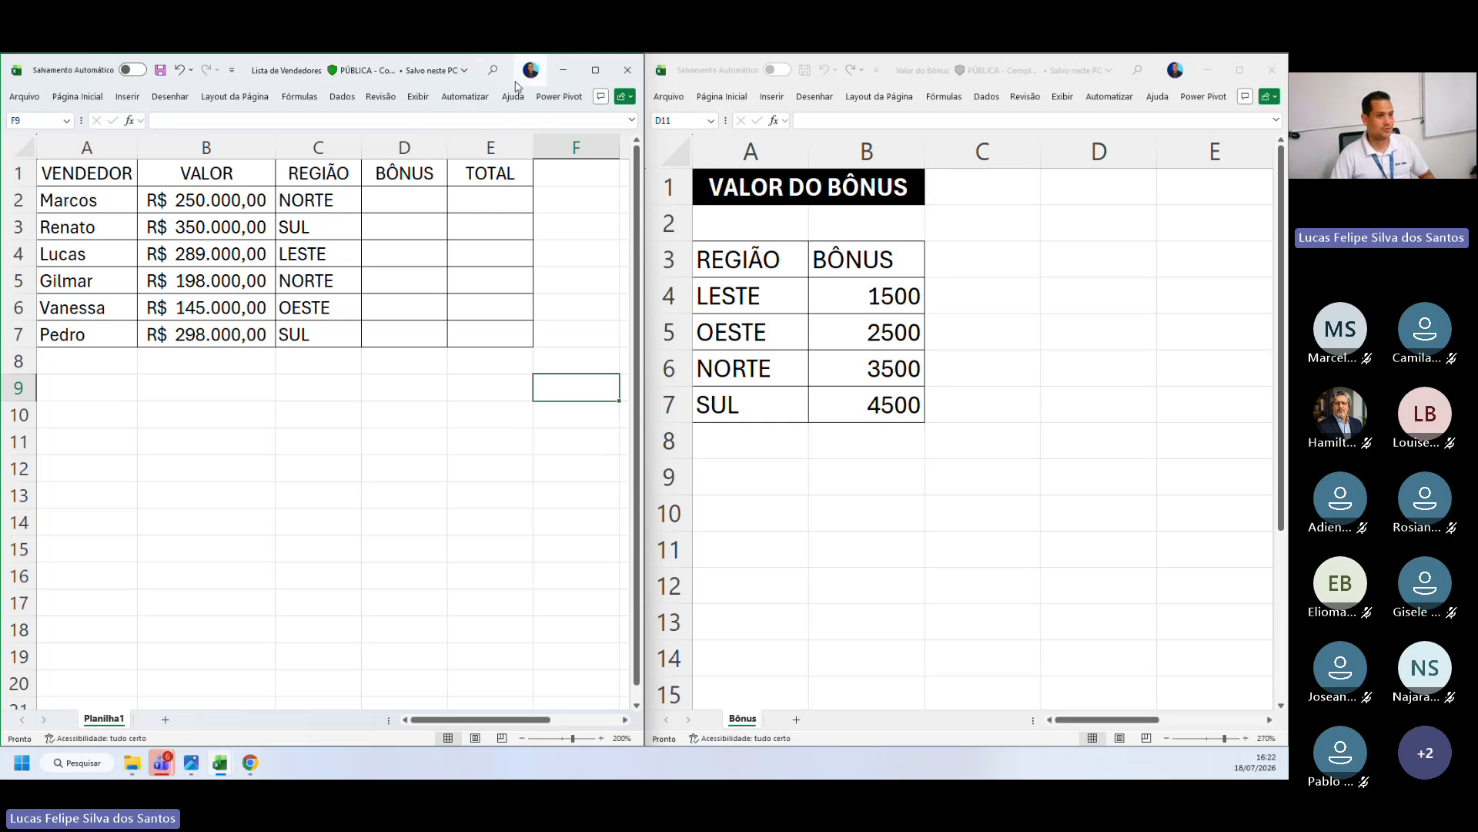
Step: Undock the Lista de Vendedores window, resize it to fit beside the bonus workbook, and minimize the Aula_ folder window
left_click_drag(508, 77, 831, 142)
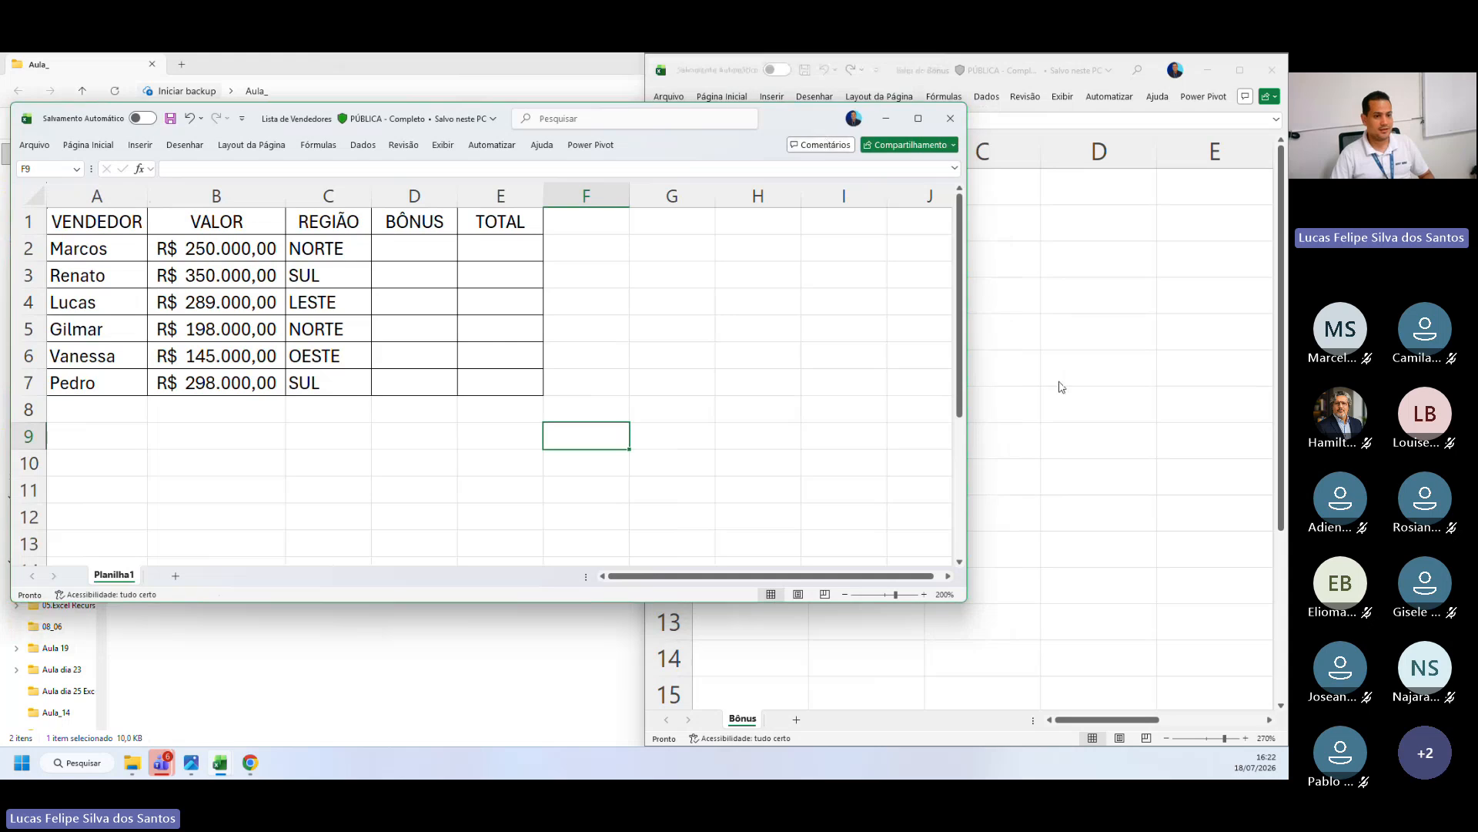
left_click_drag(971, 479, 606, 483)
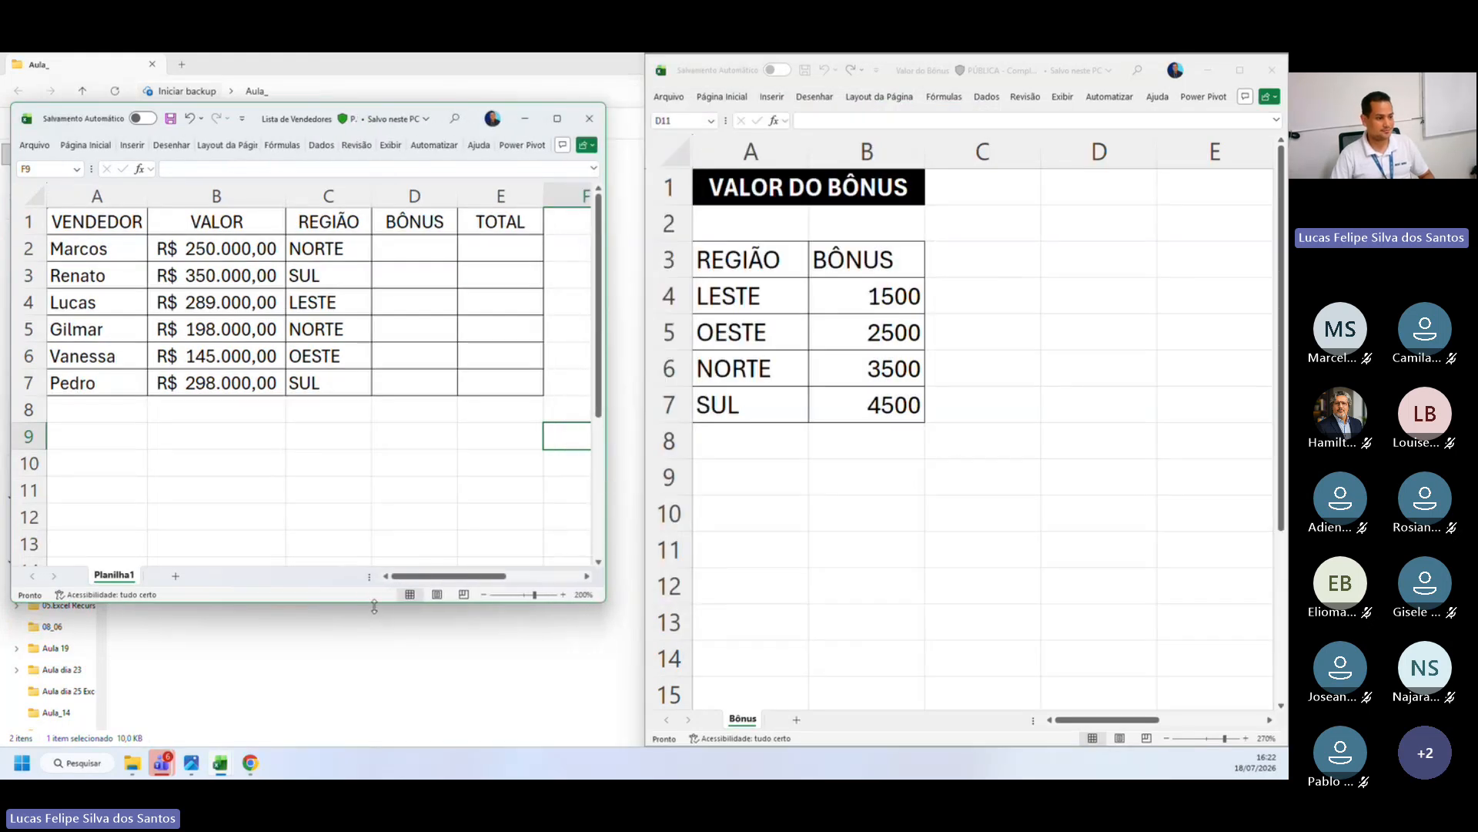
left_click_drag(374, 606, 376, 737)
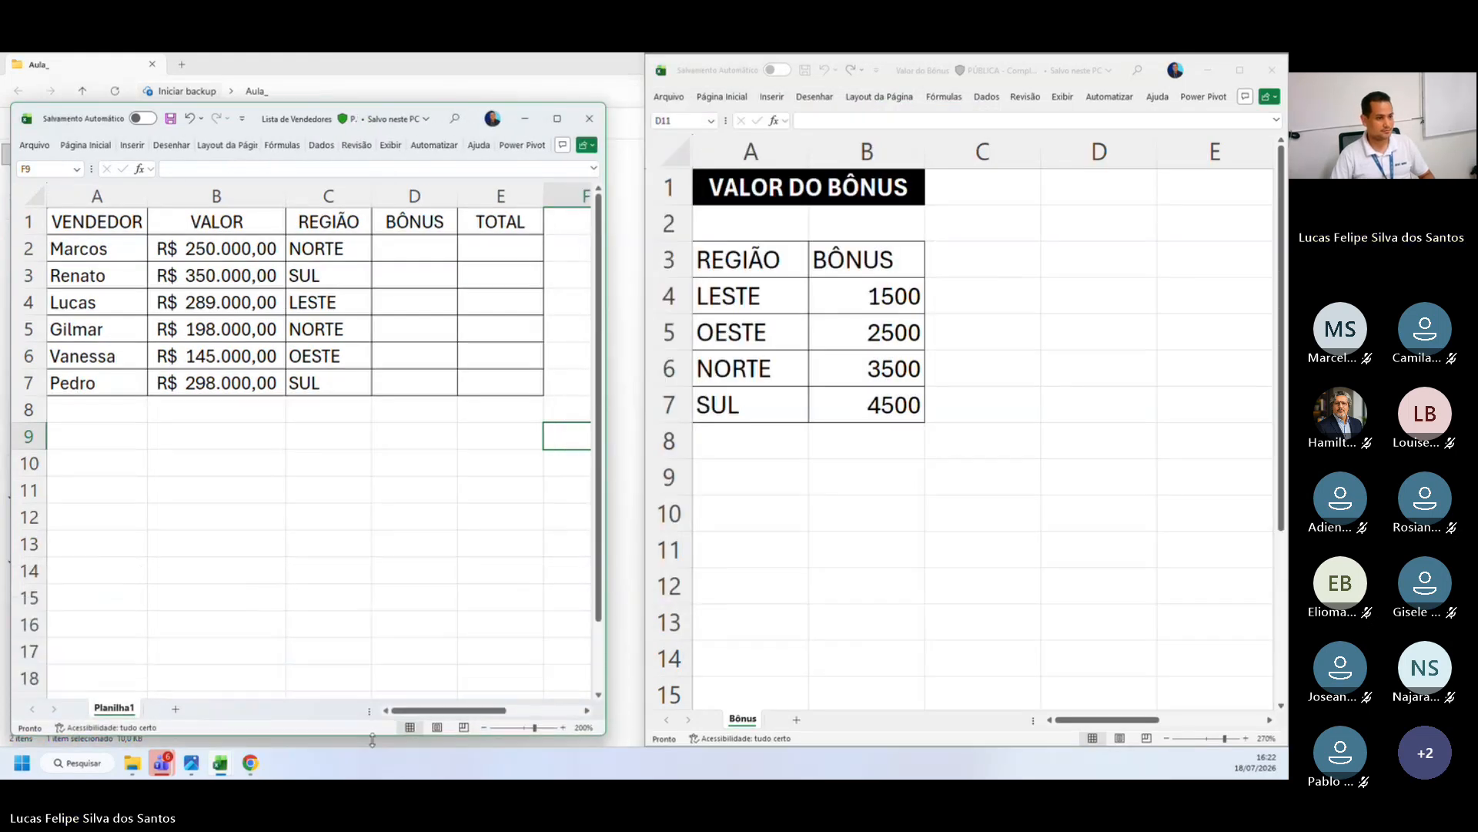
left_click(637, 272)
left_click(1208, 65)
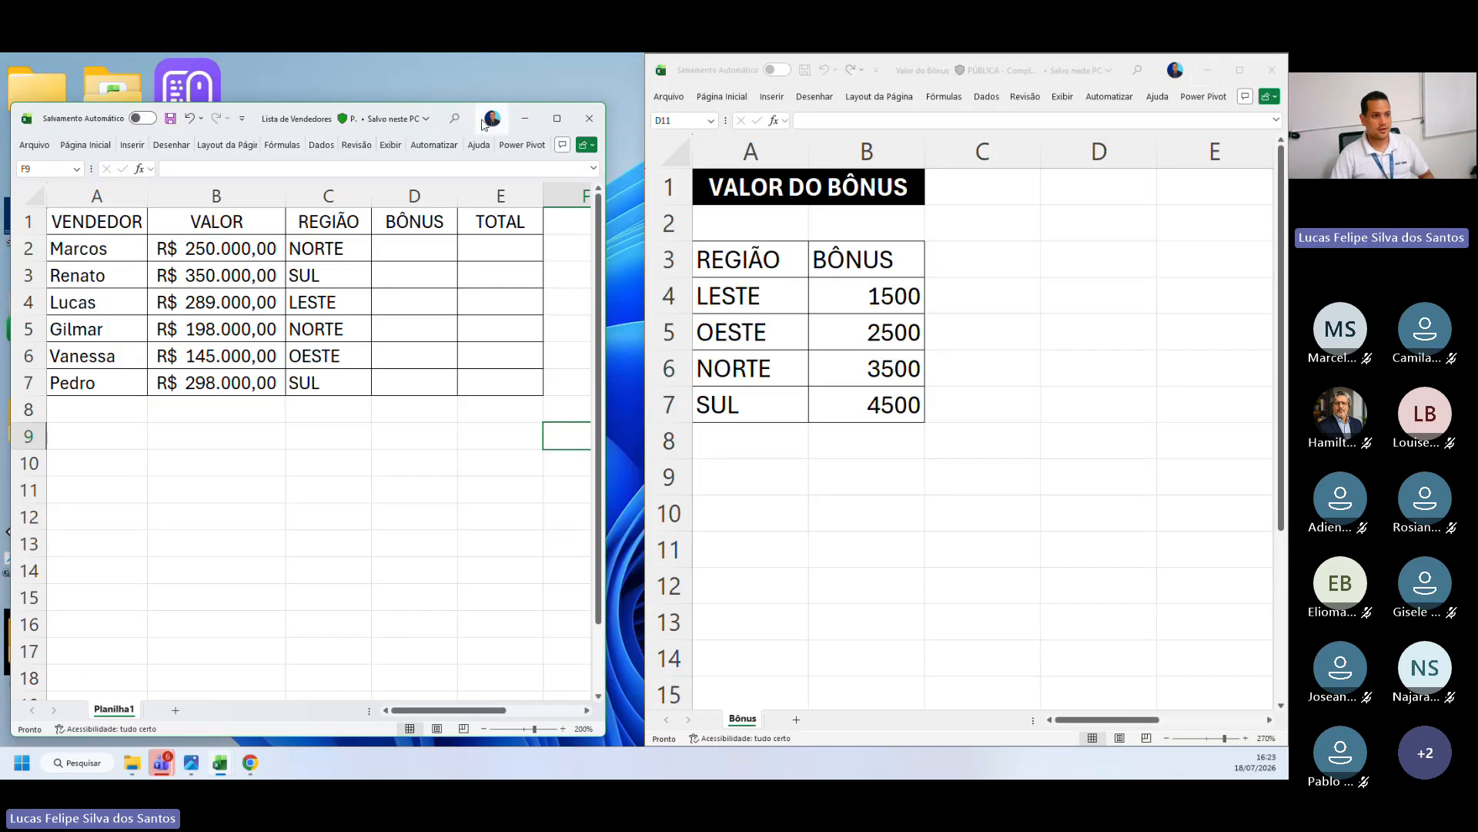
Step: Rename the sheet Planilha1 in Lista de Vendedores as vendedores
left_click(212, 466)
left_click(166, 355)
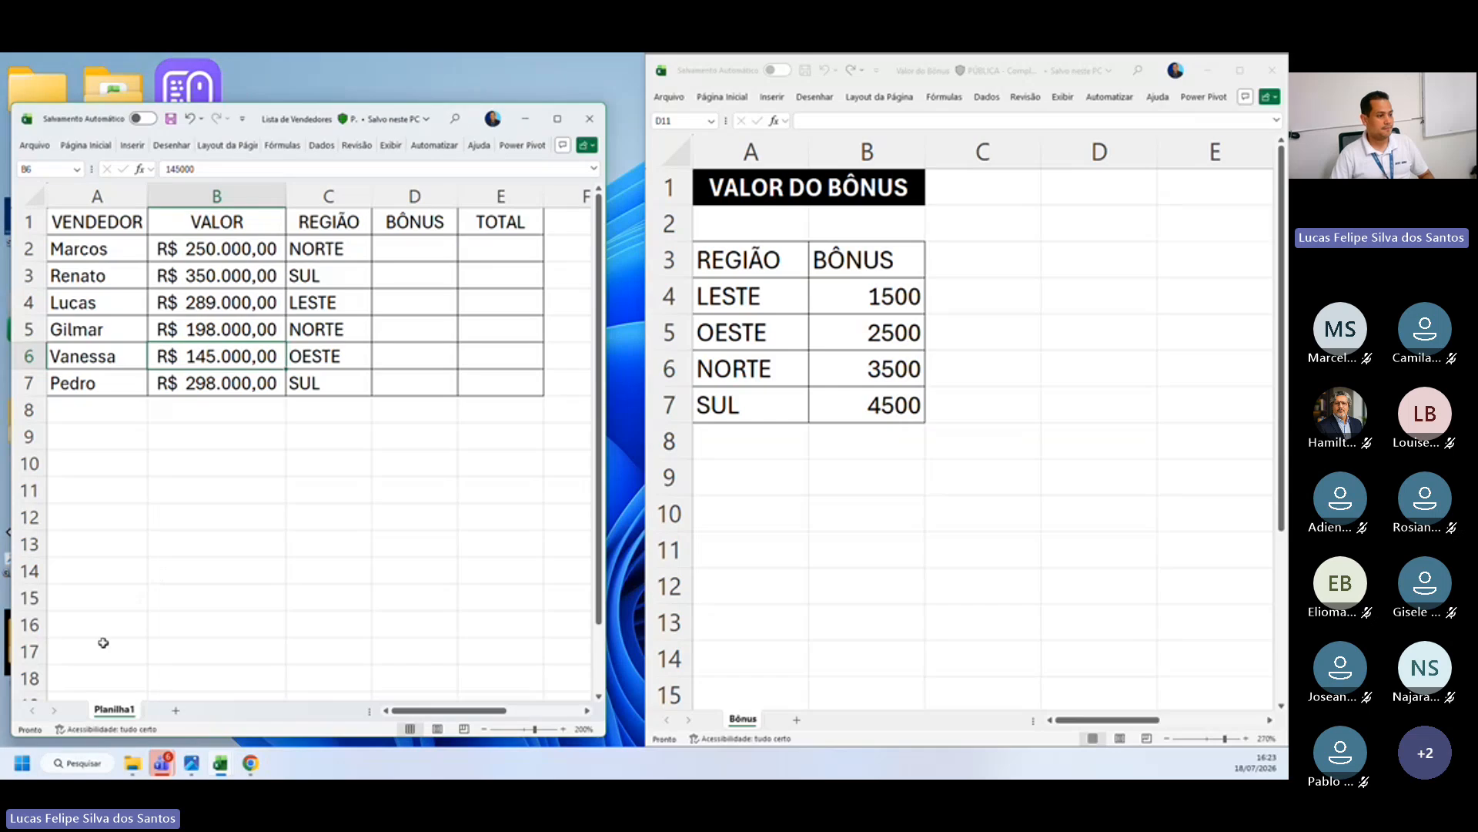
double_click(111, 710)
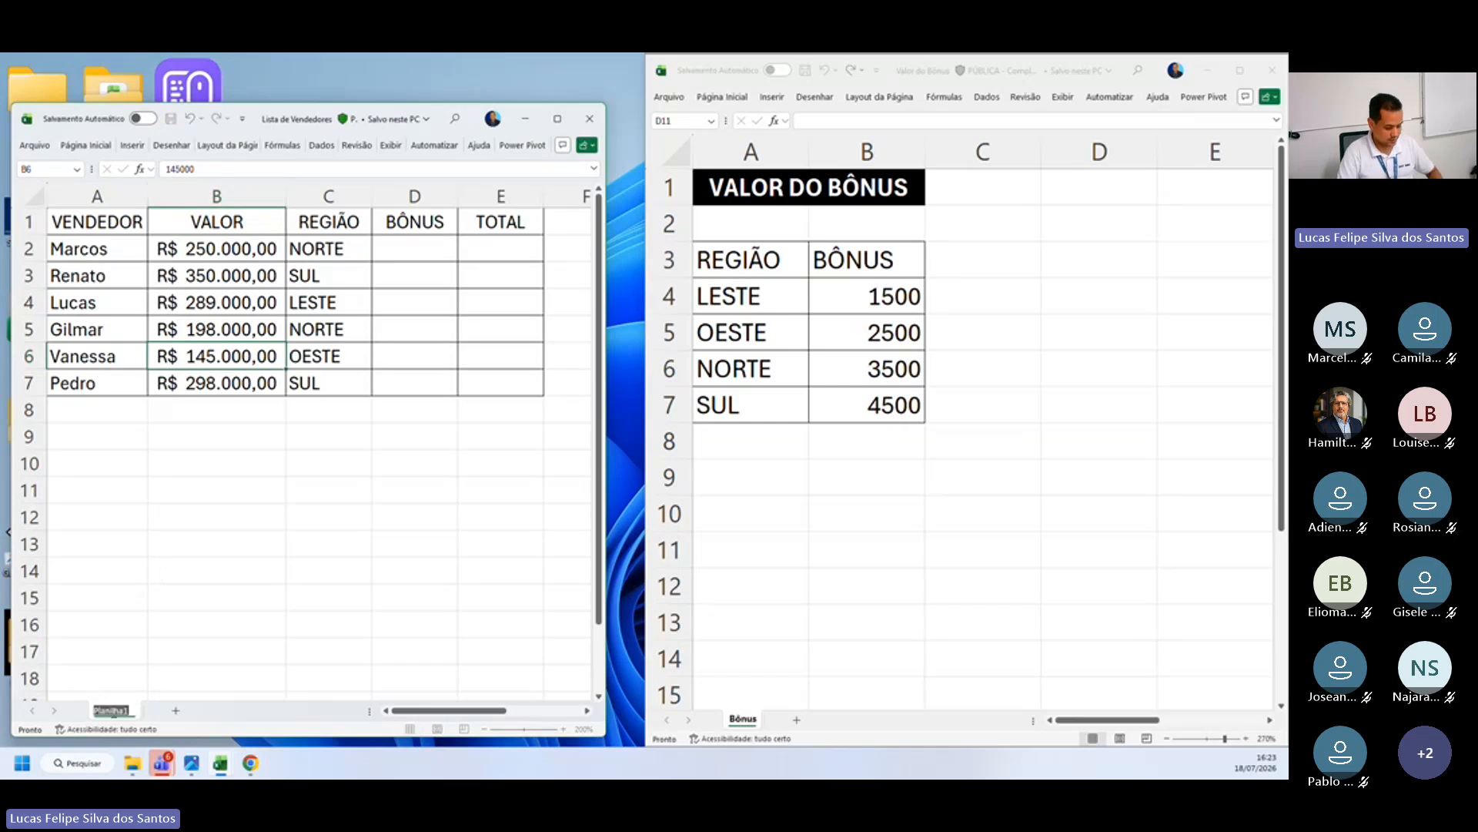
type("vendedores")
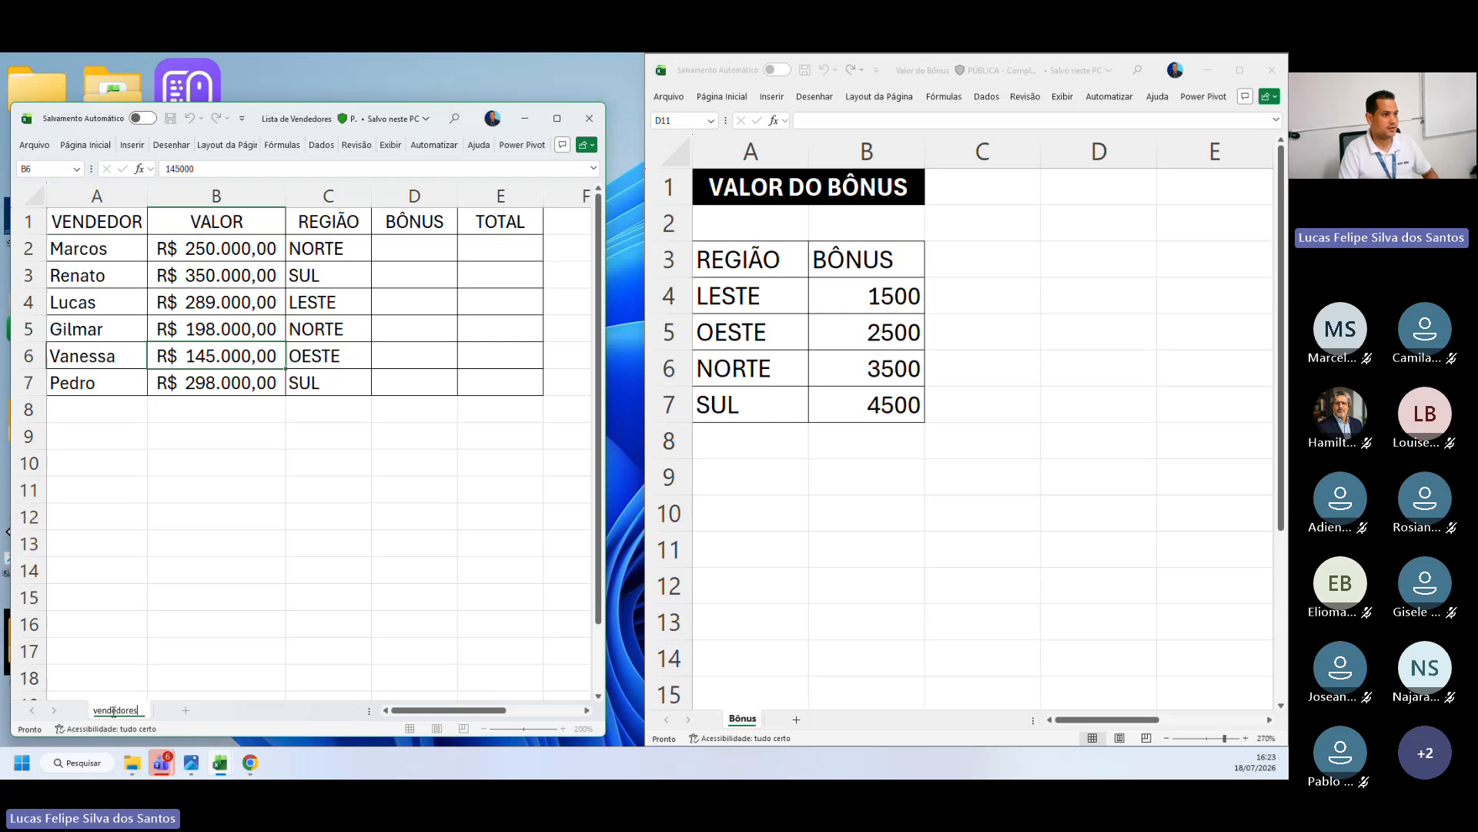
key("Return")
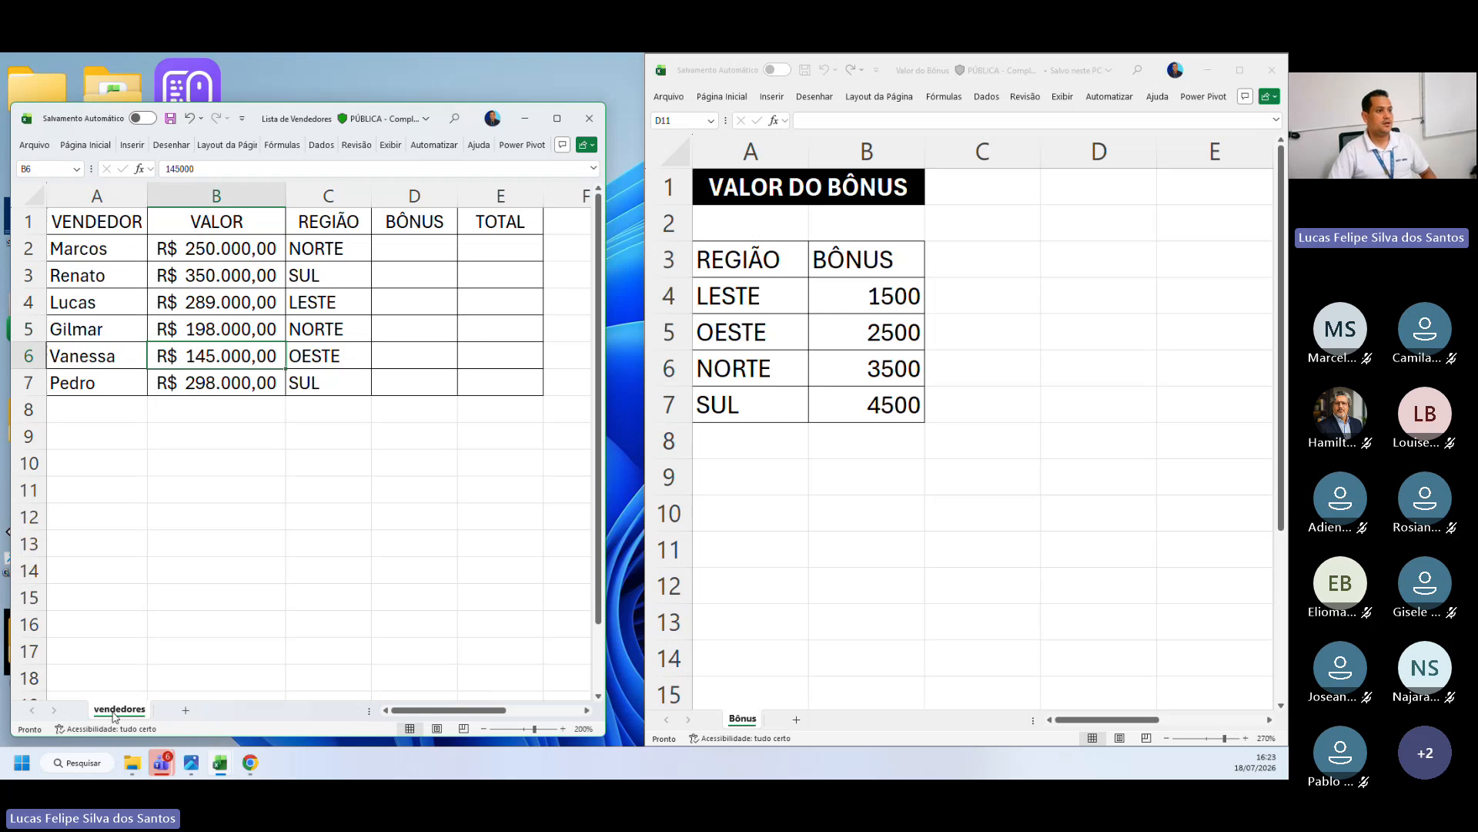
left_click(328, 597)
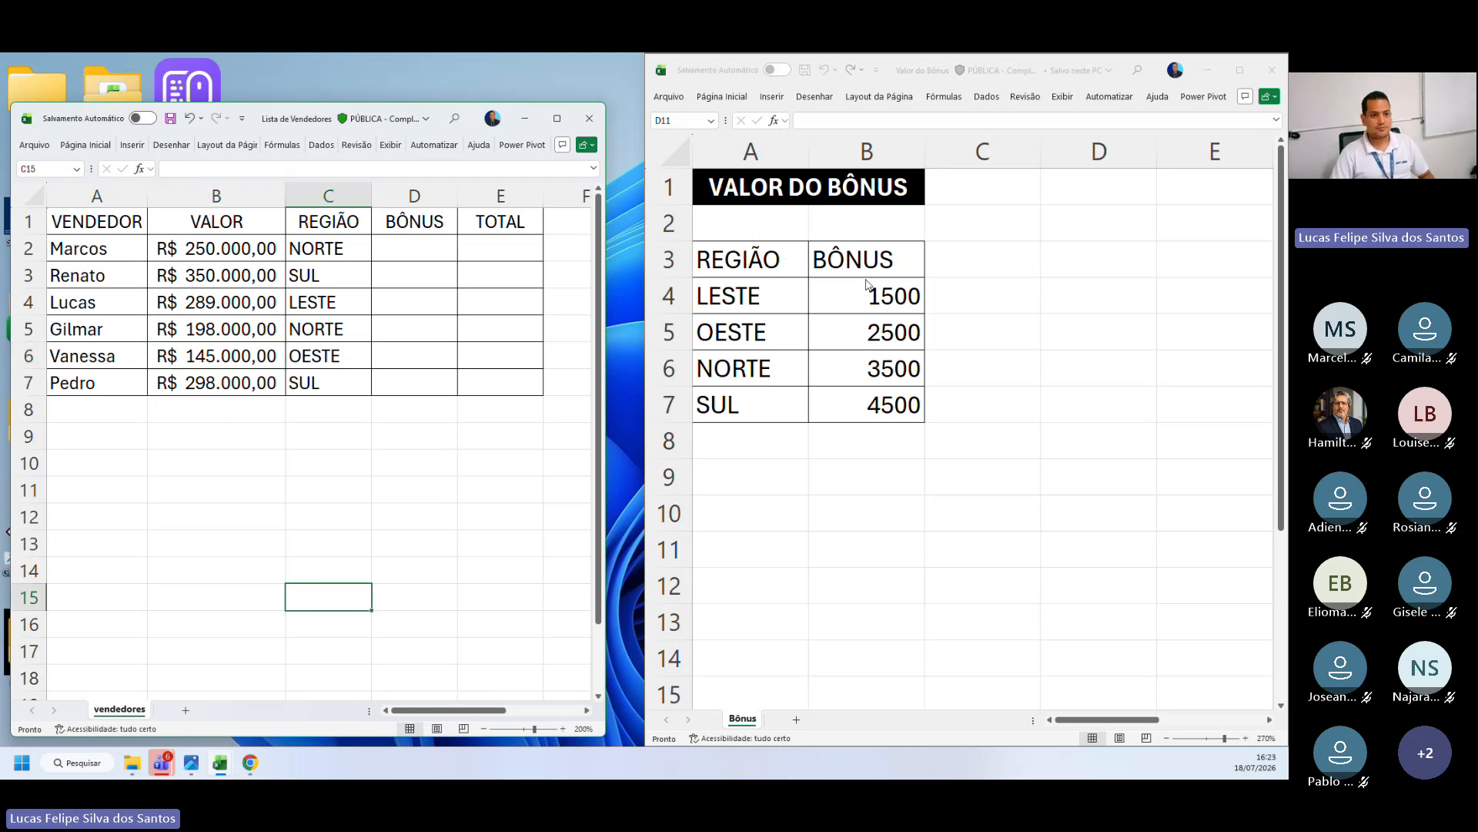
left_click(916, 131)
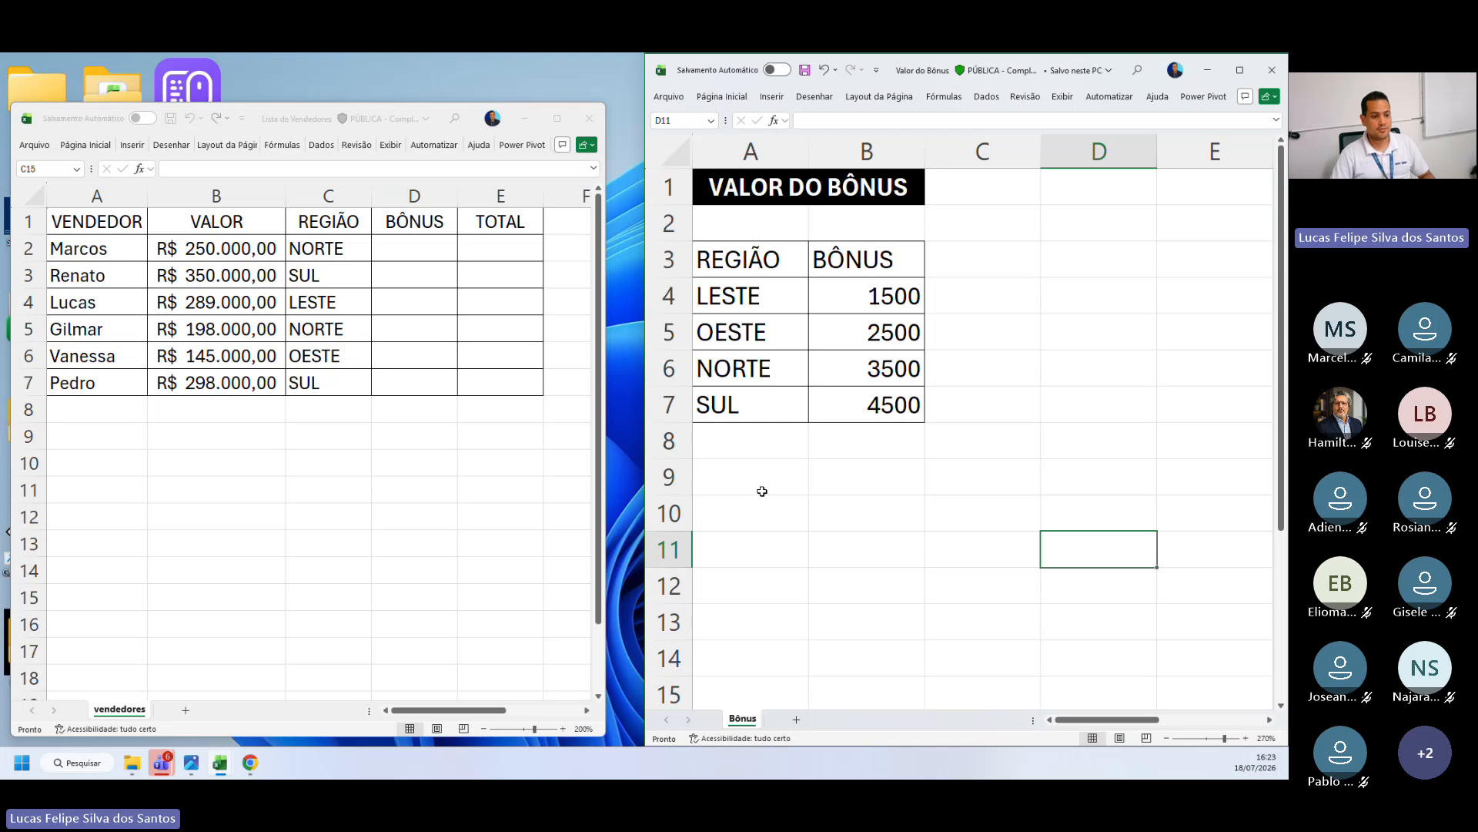
left_click_drag(709, 188, 954, 406)
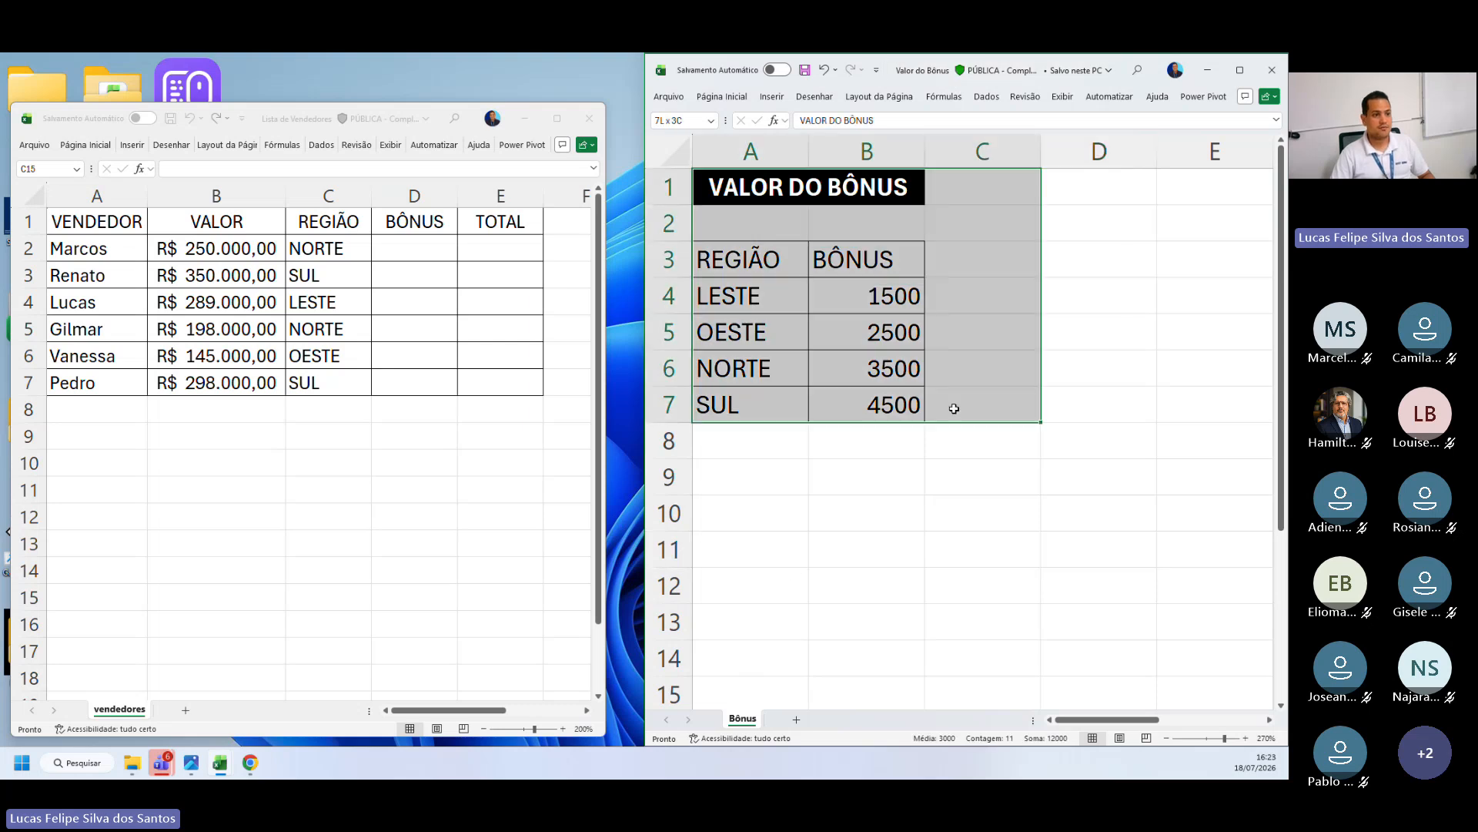
left_click(1075, 396)
key("Right")
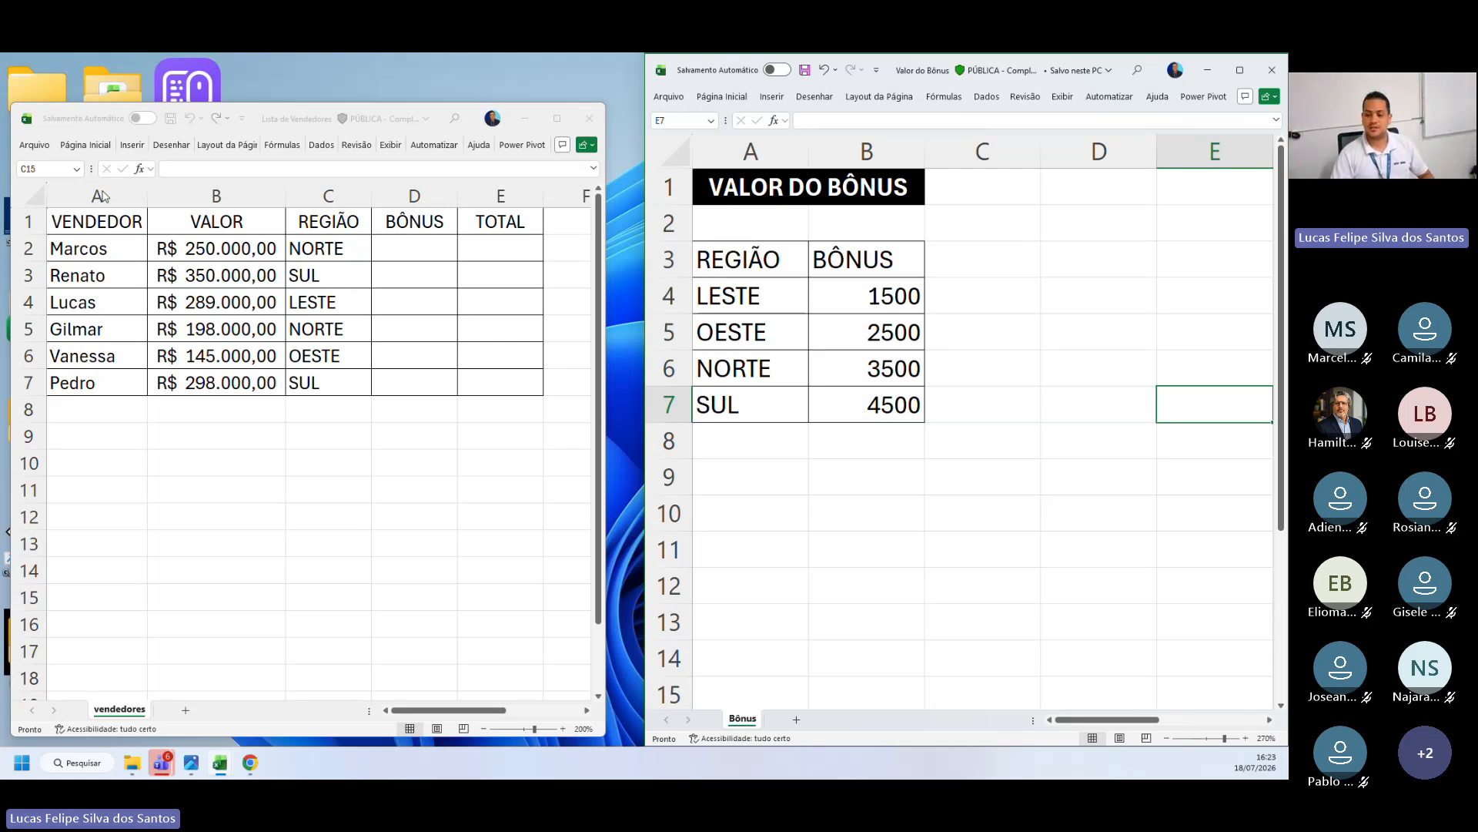
Step: Start a PROCV formula in D2 of the vendedores sheet, looking up C2 in range A3:B7 of the Valor do Bônus workbook
left_click(405, 224)
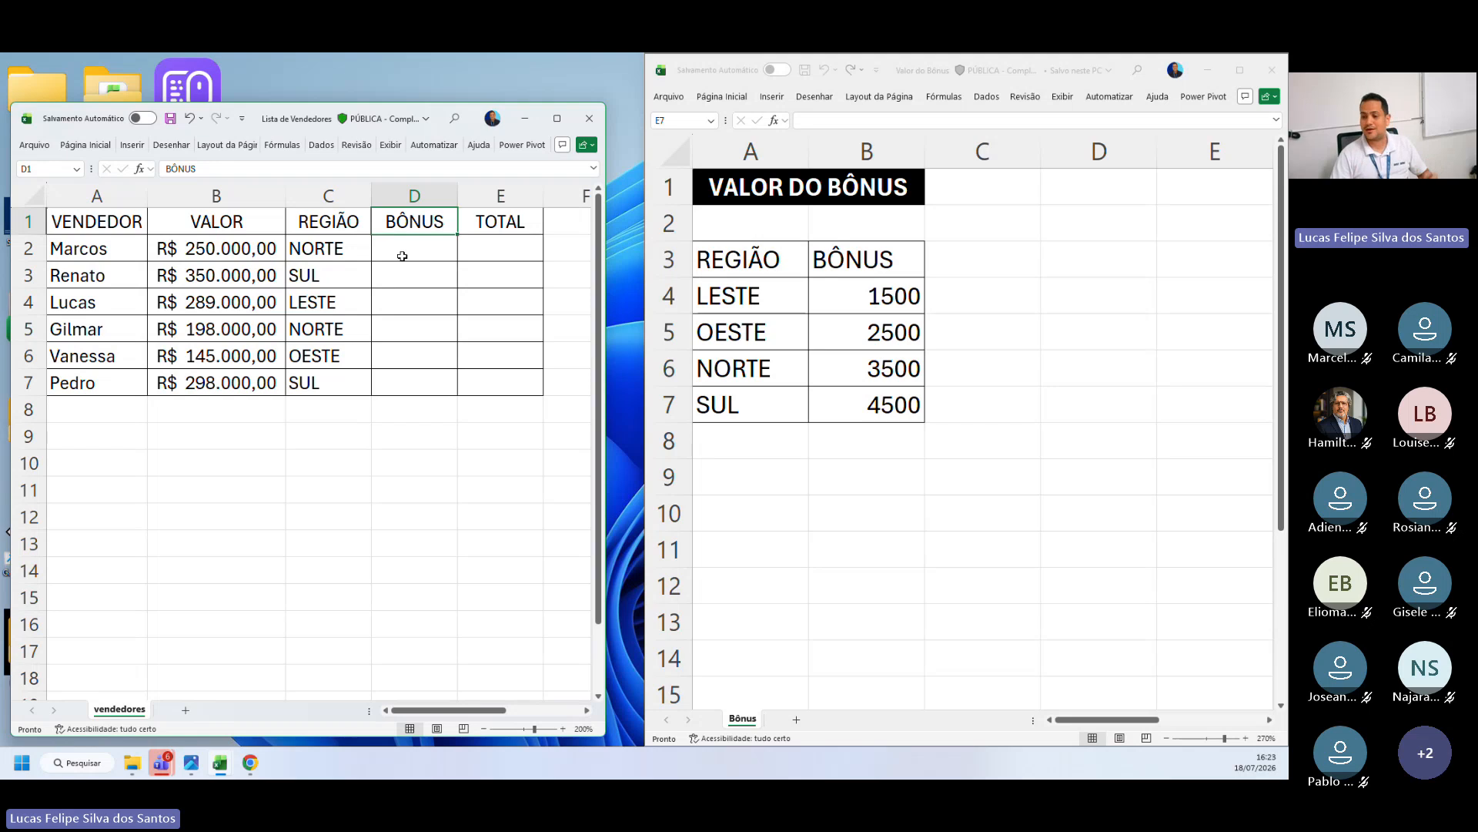
double_click(402, 256)
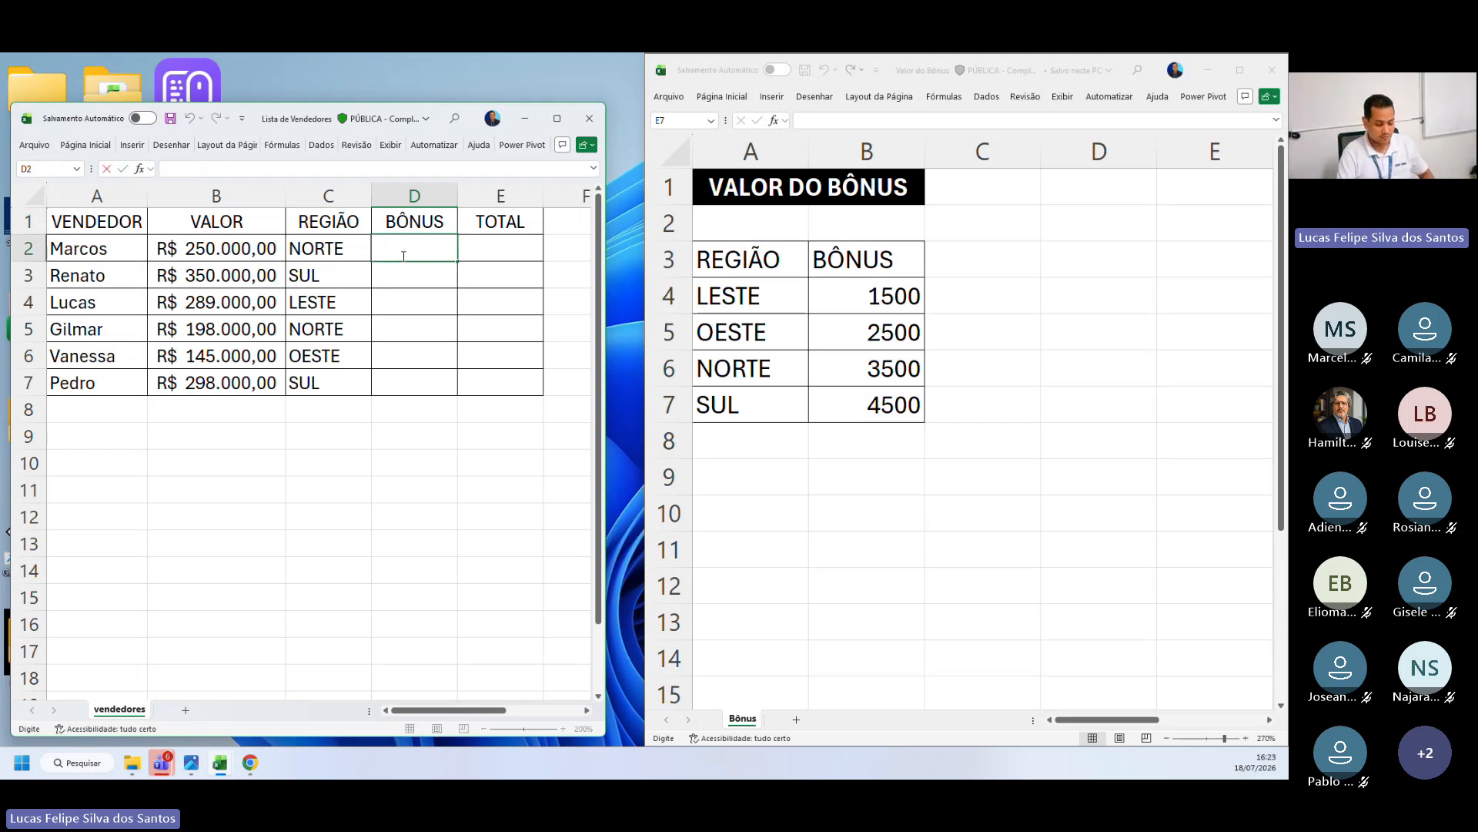
type("=pr")
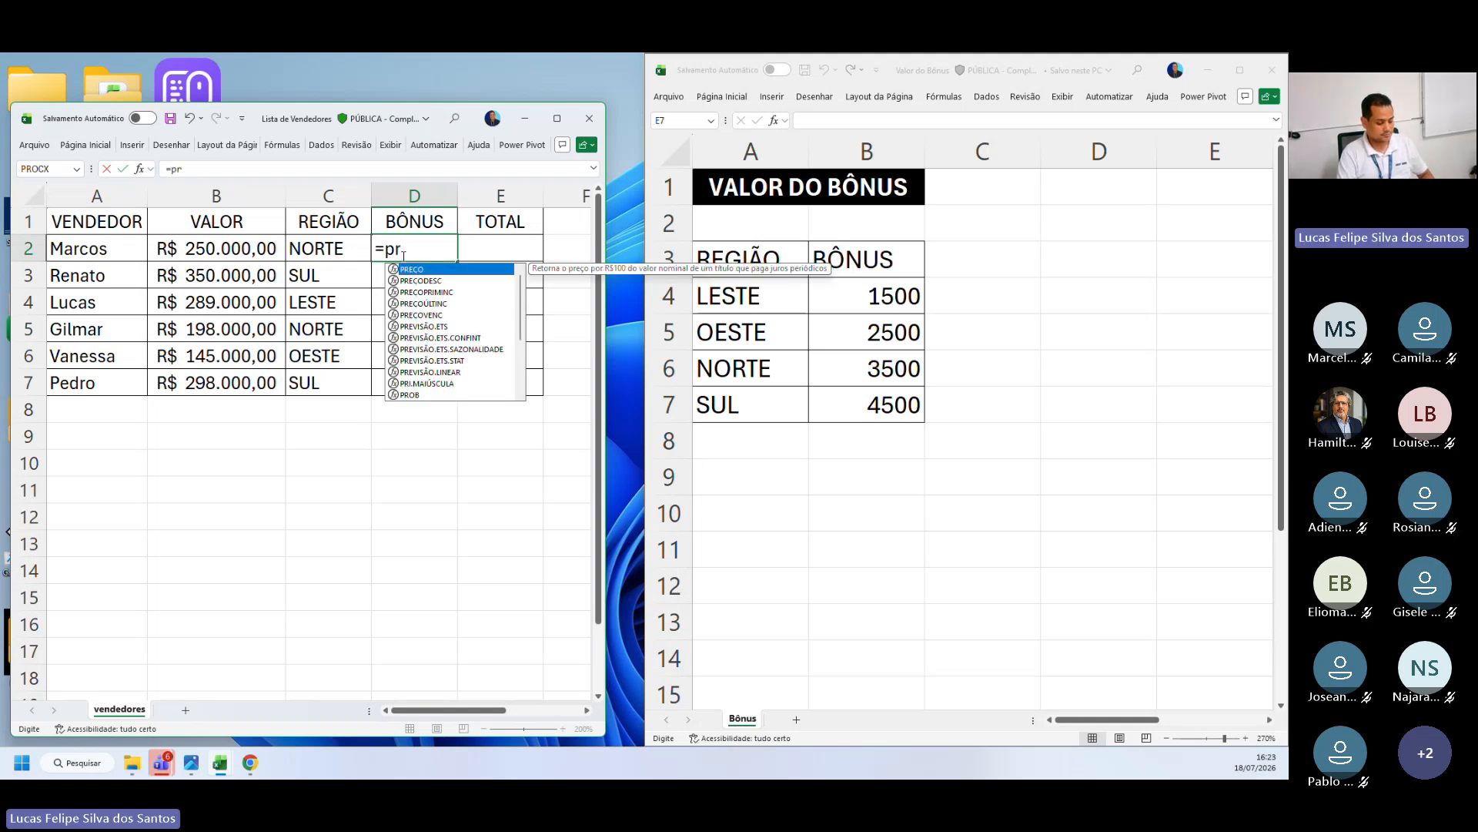
type("ocv(")
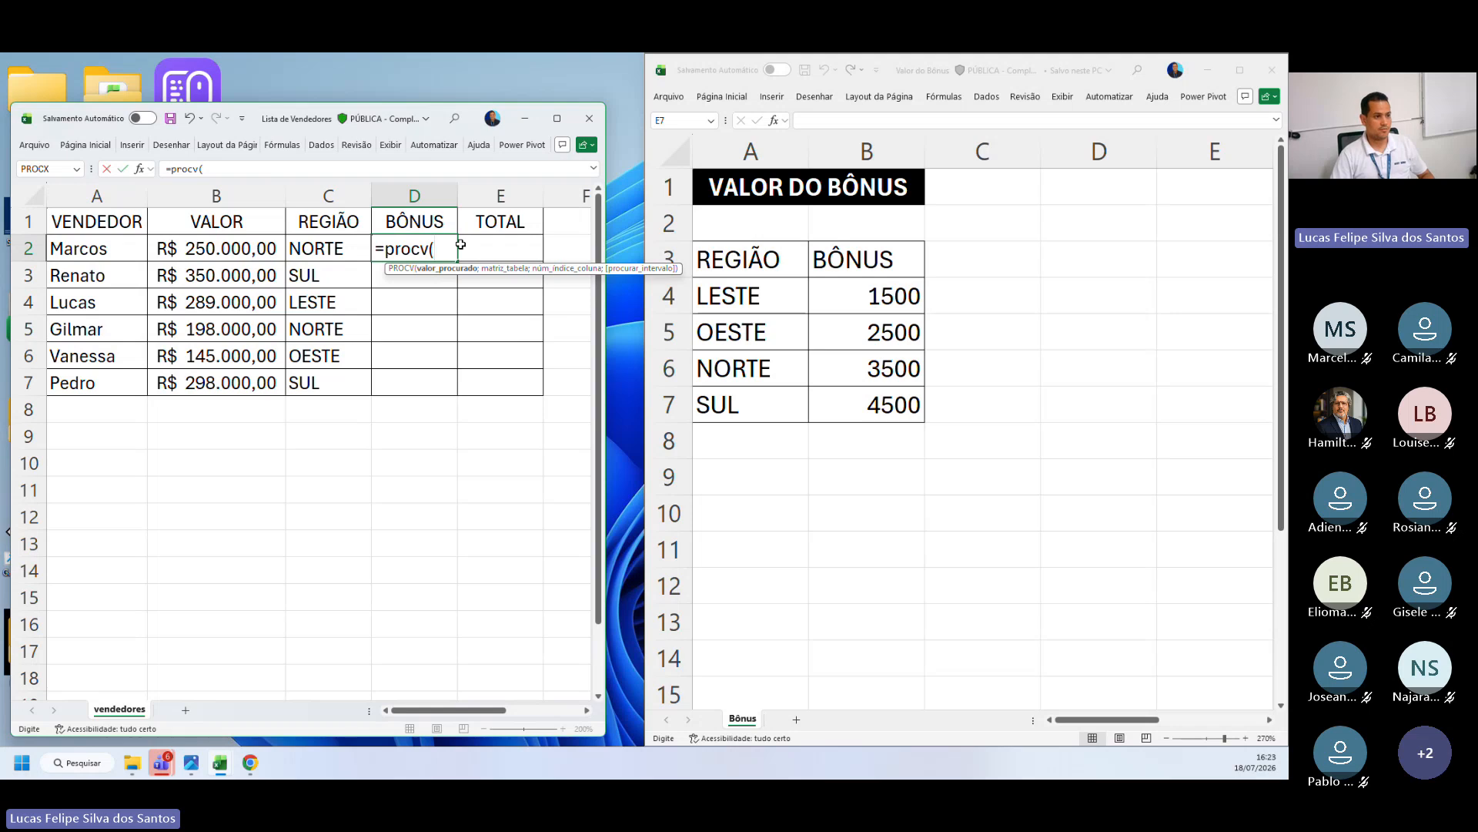
left_click(308, 246)
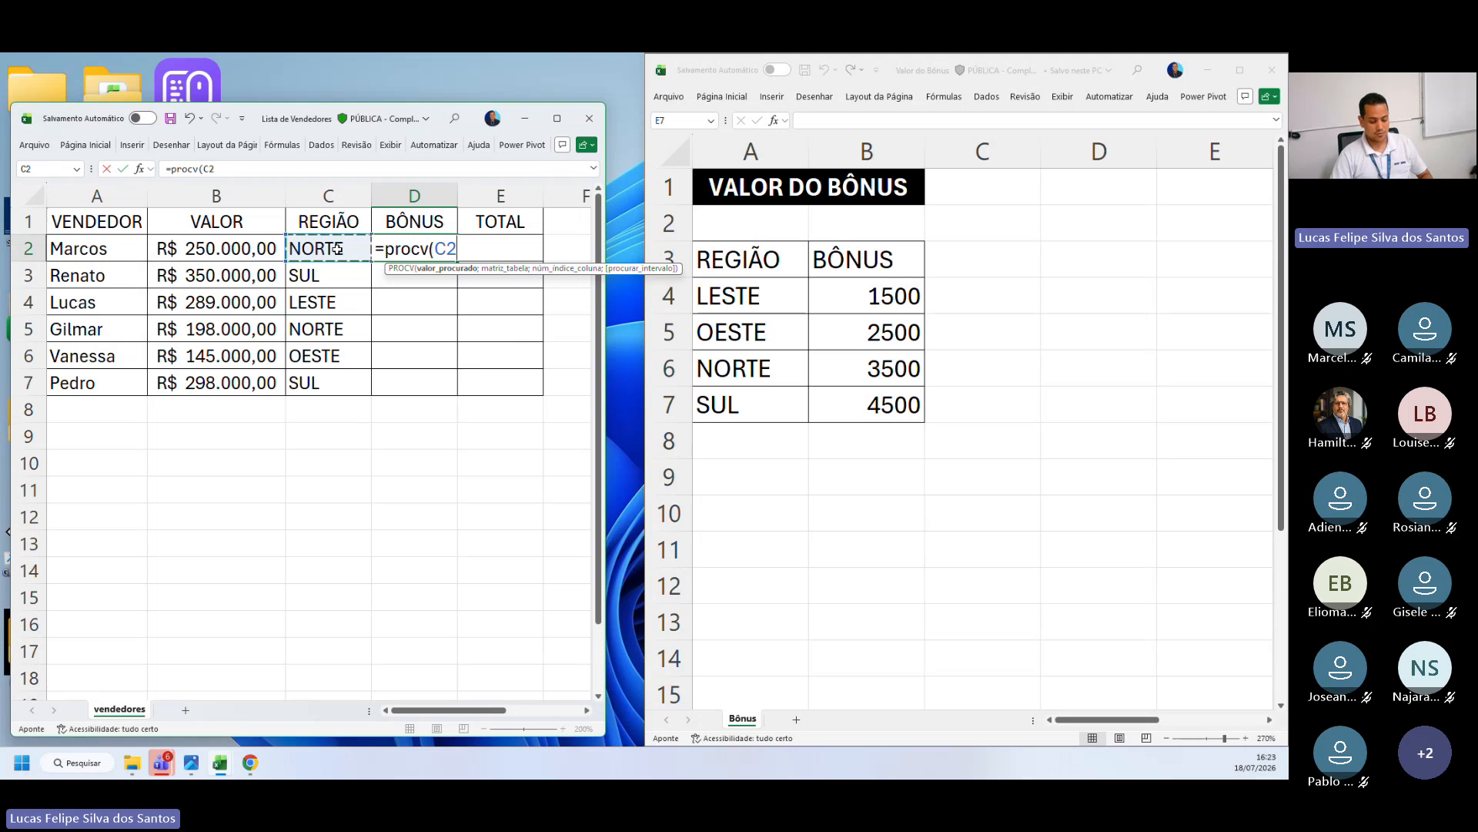
type(";")
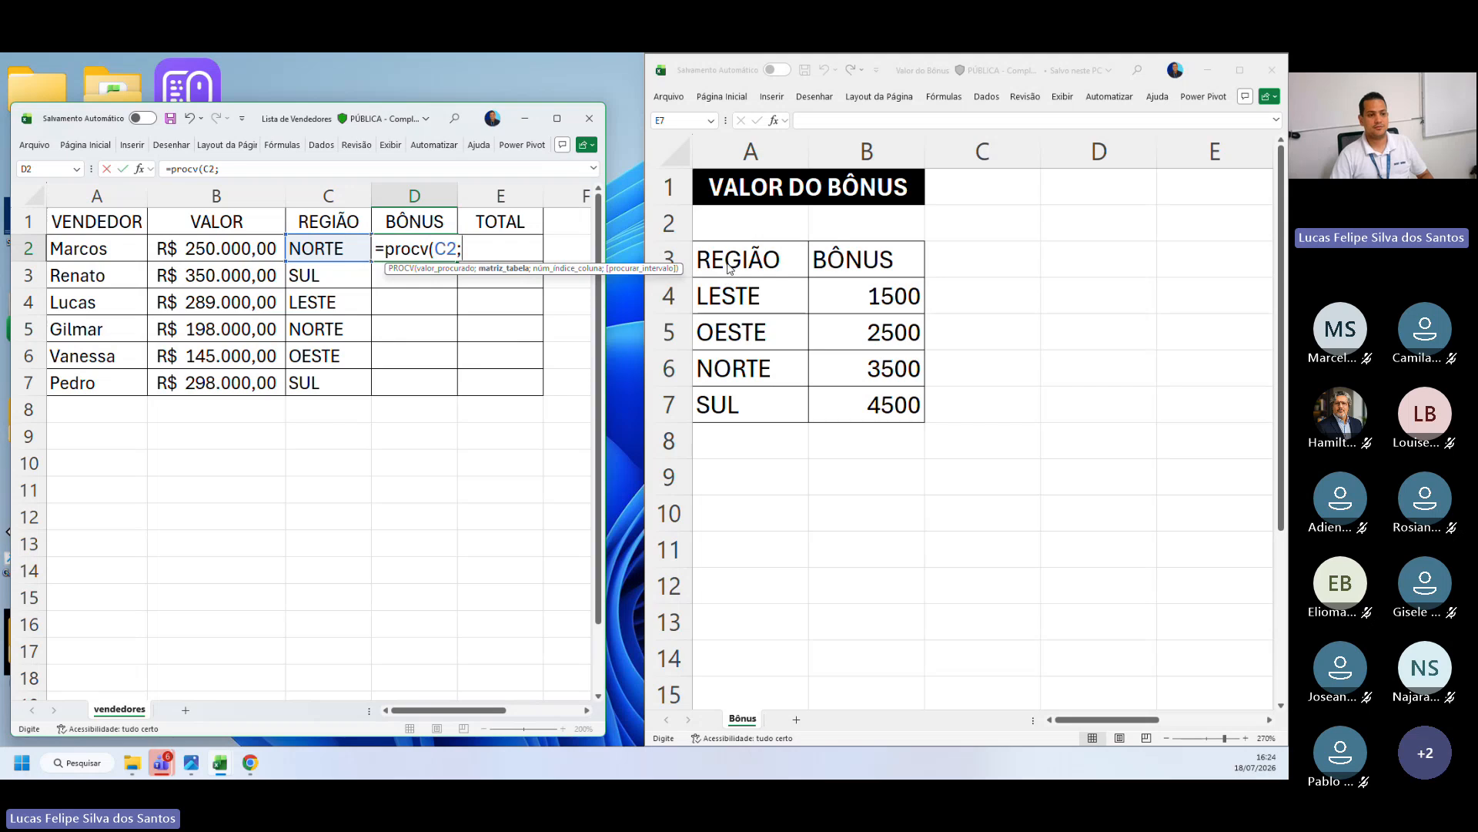
left_click_drag(730, 267, 861, 391)
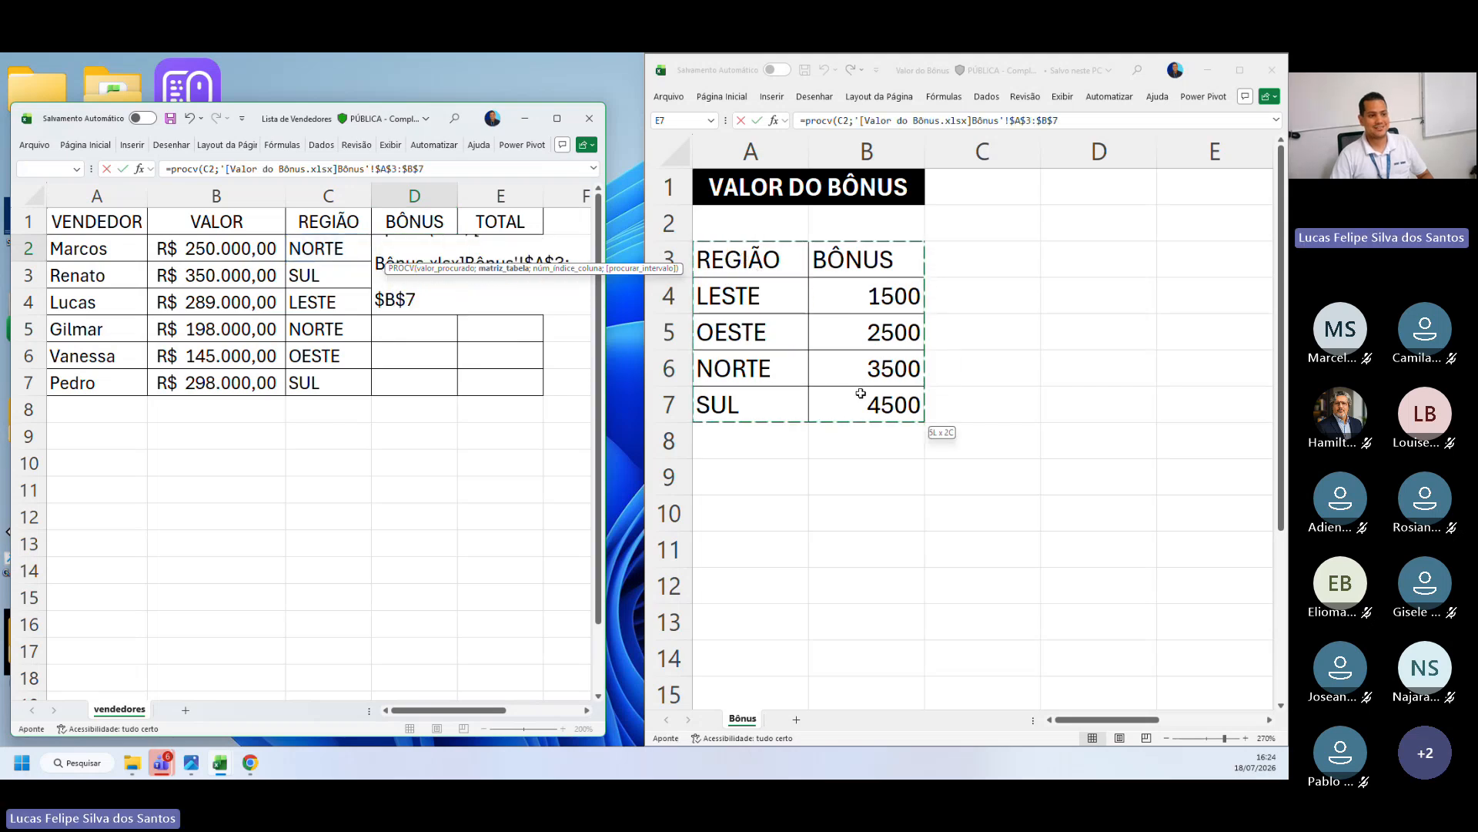
Step: Complete the PROCV formula in D2 with column index 2 and 0 for an exact match
left_click(438, 297)
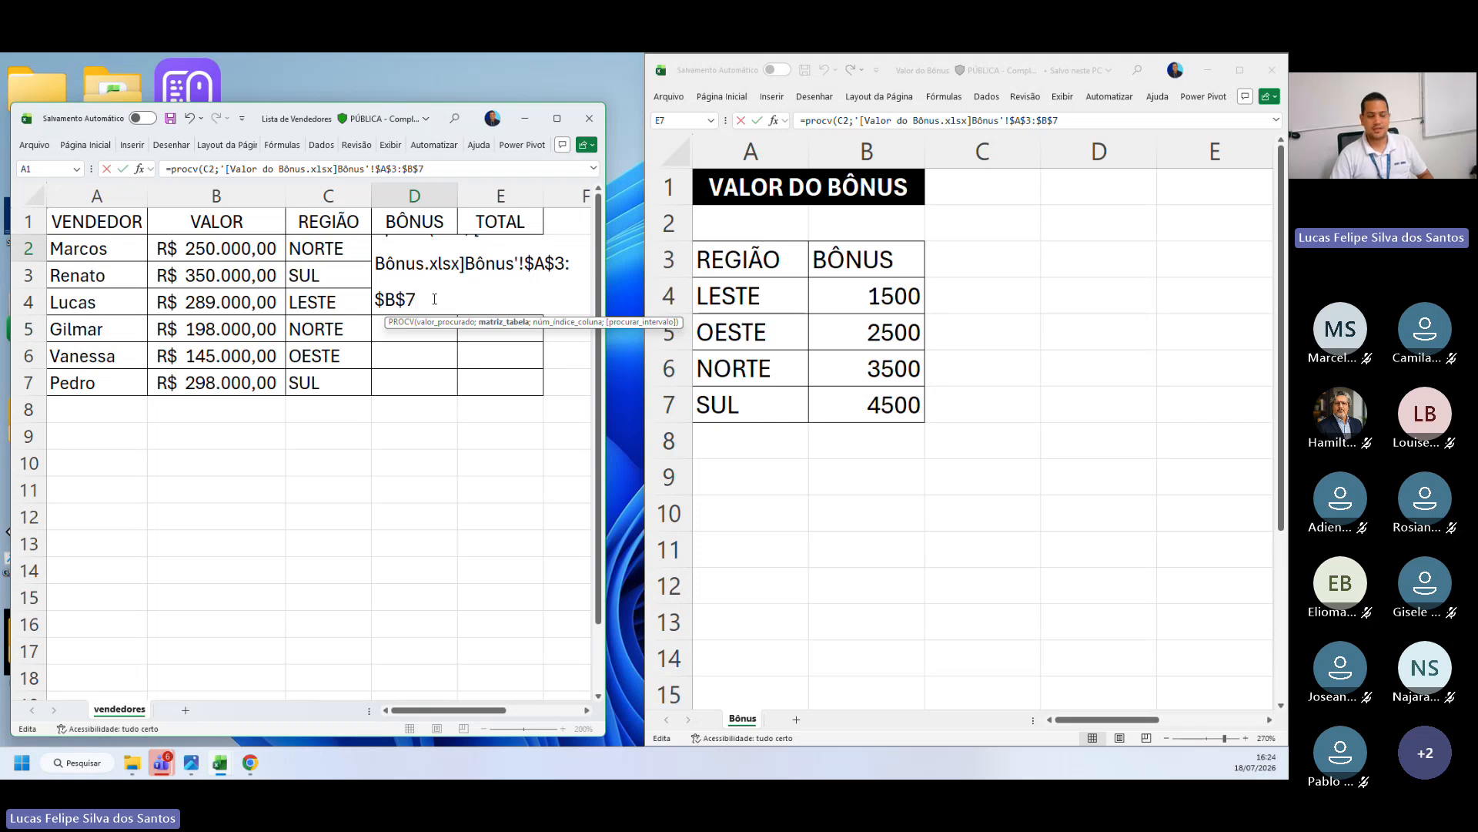
type(";0;")
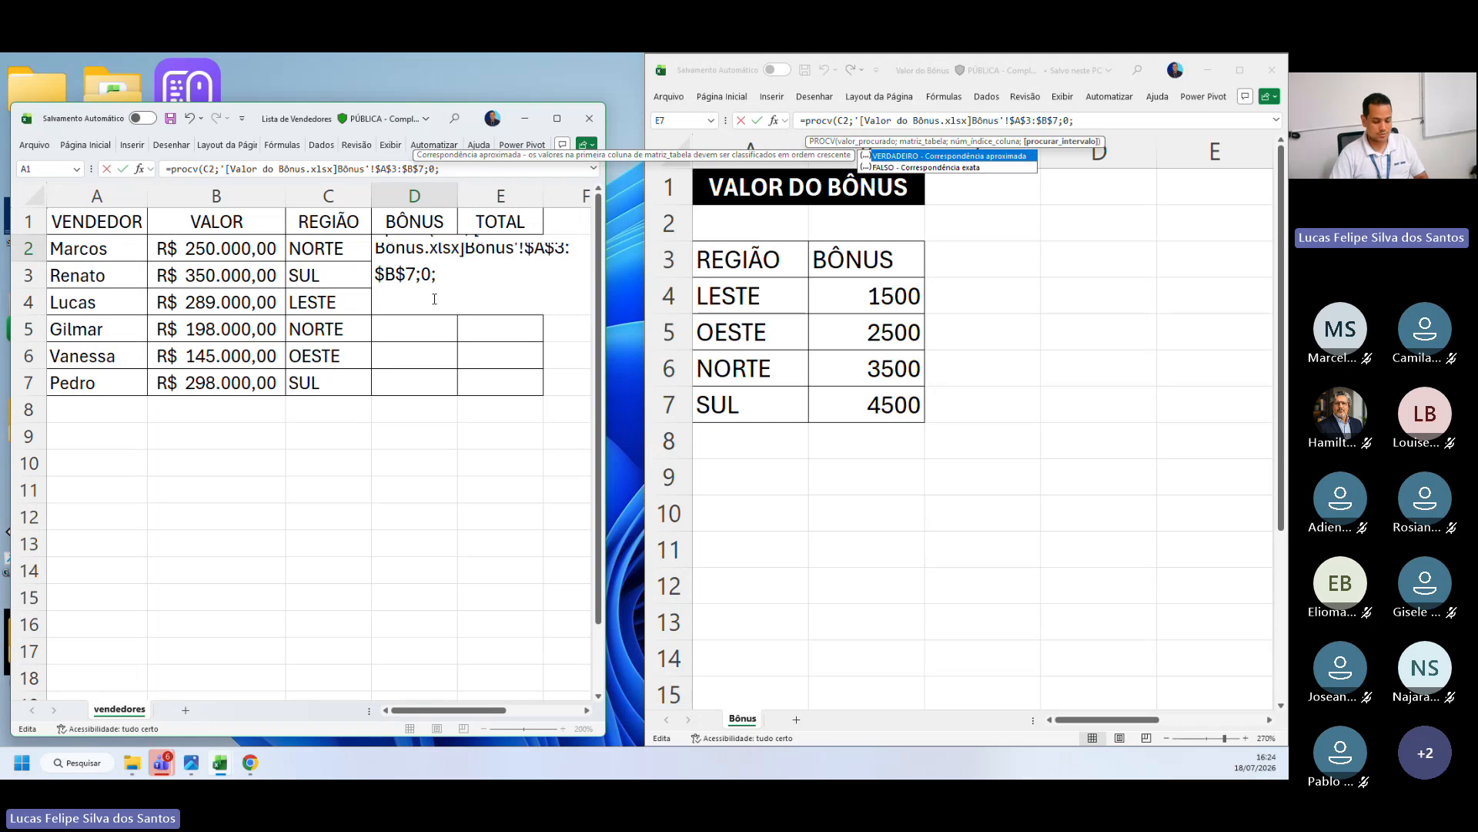
key("BackSpace")
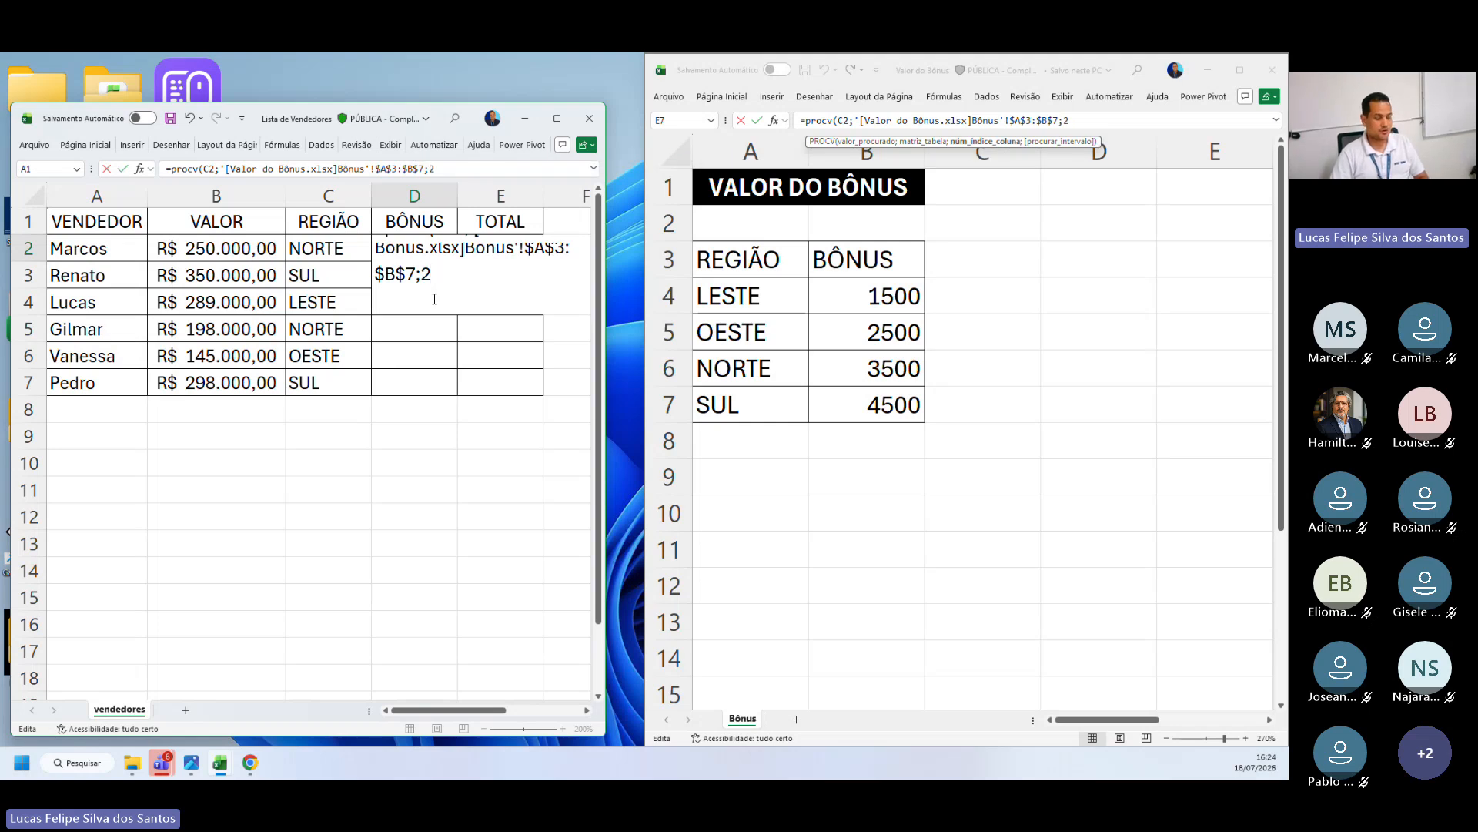
type("2;0")
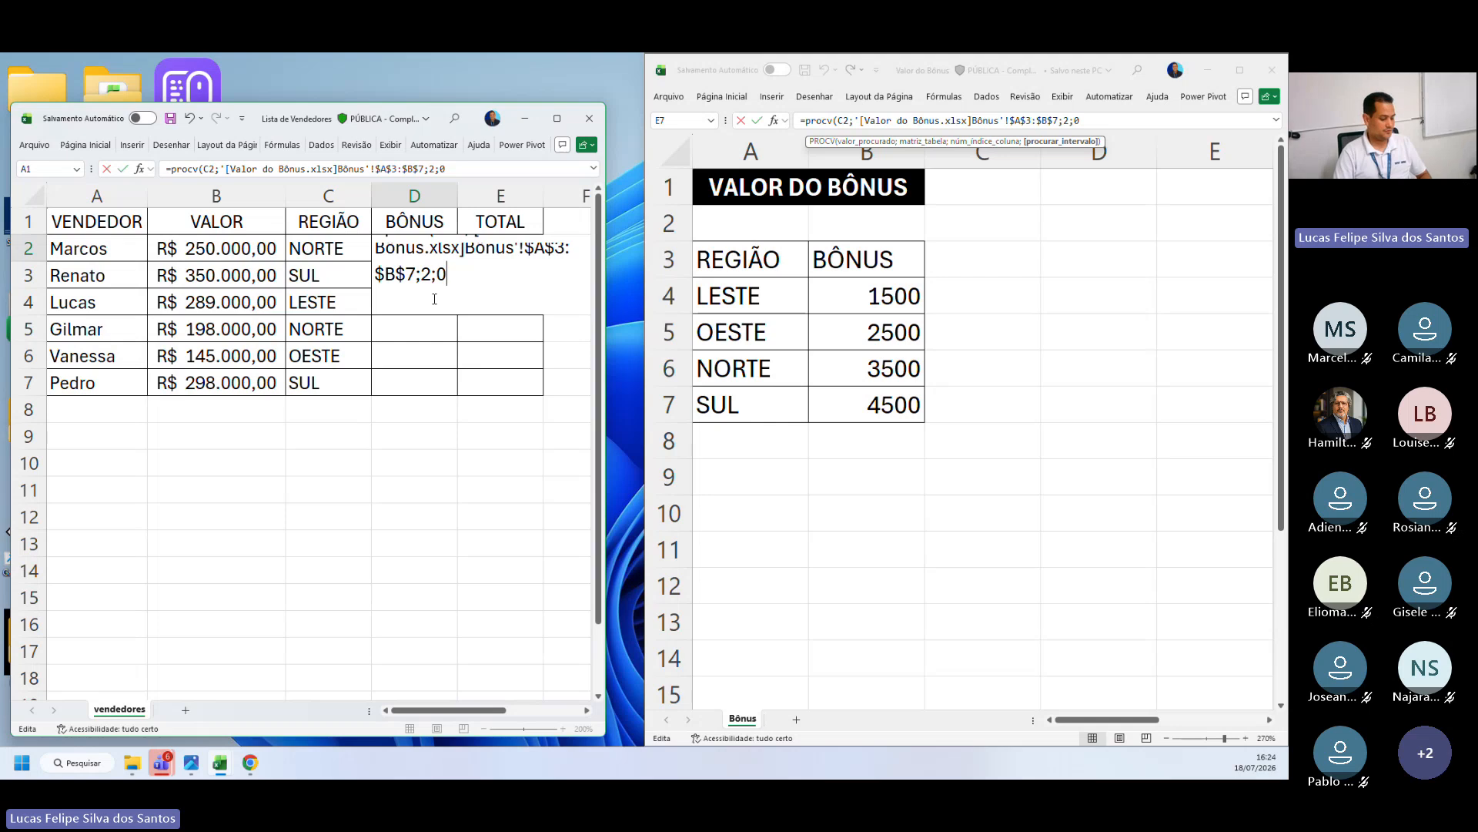
type(")")
key("Return")
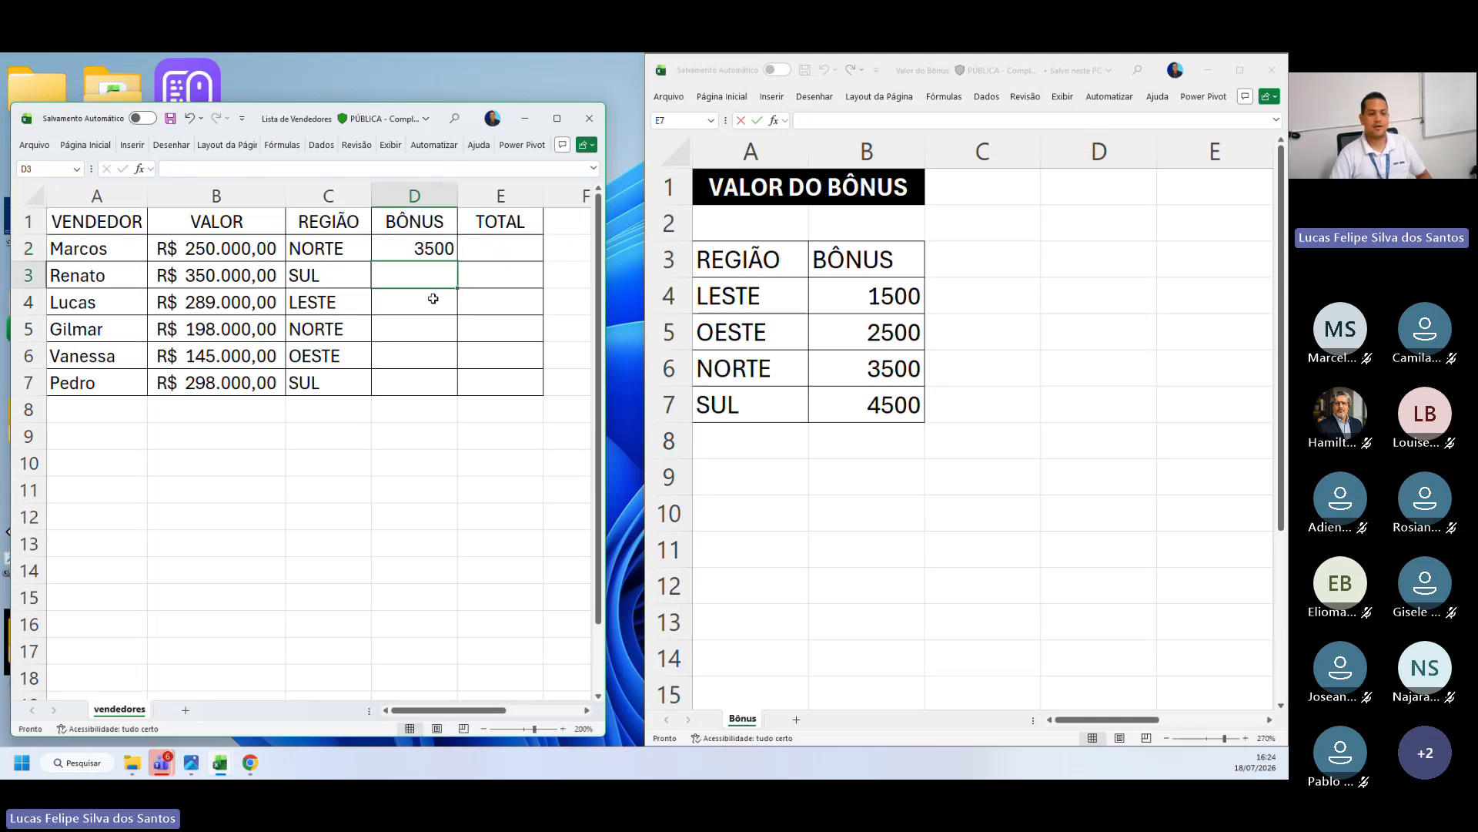
Step: Maximize Lista de Vendedores and examine each argument of the PROCV formula in D2, from the lookup value to the column index
left_click(558, 121)
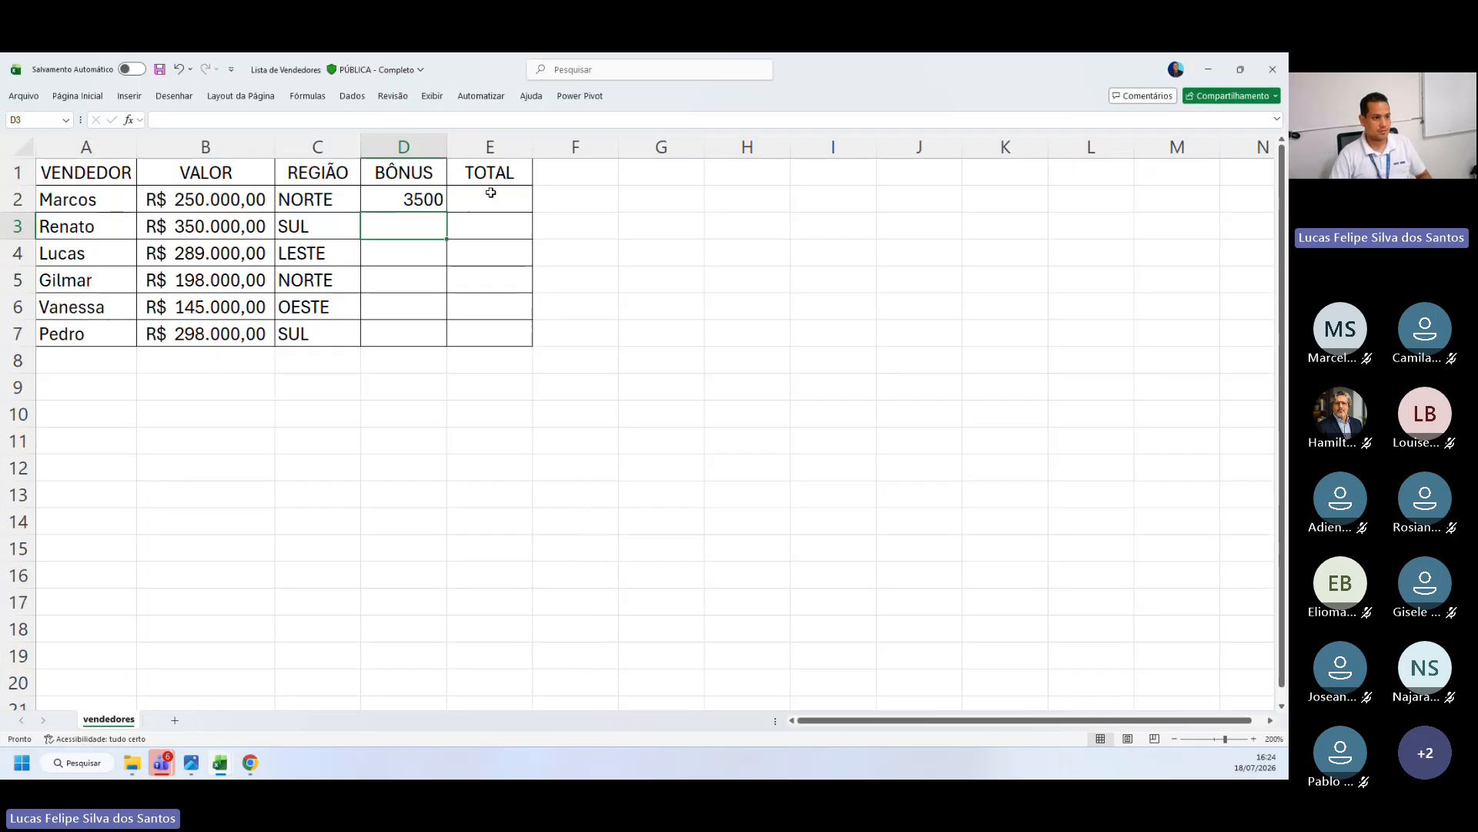
scroll(709, 528, "up", 7)
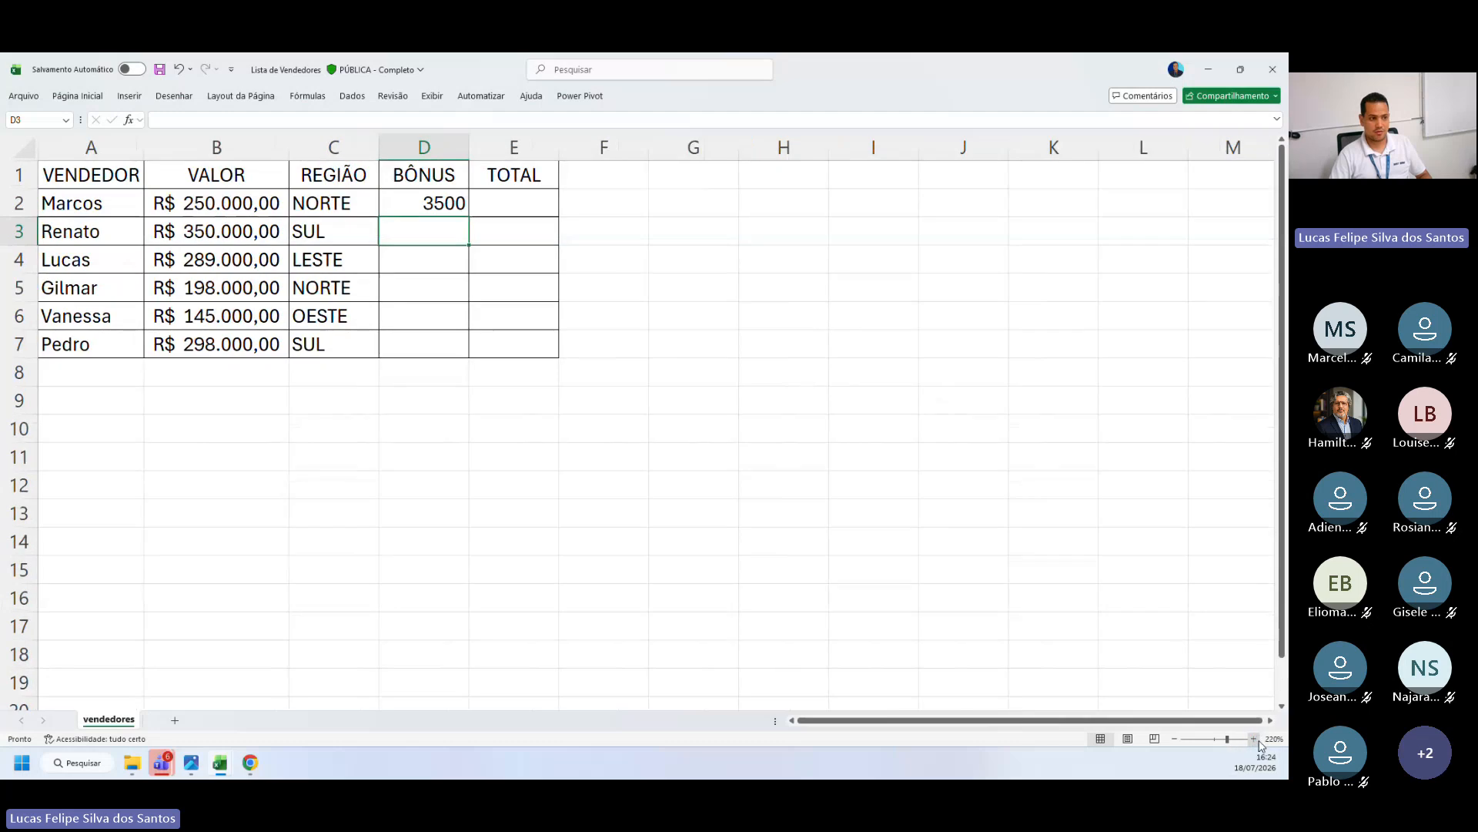
double_click(632, 224)
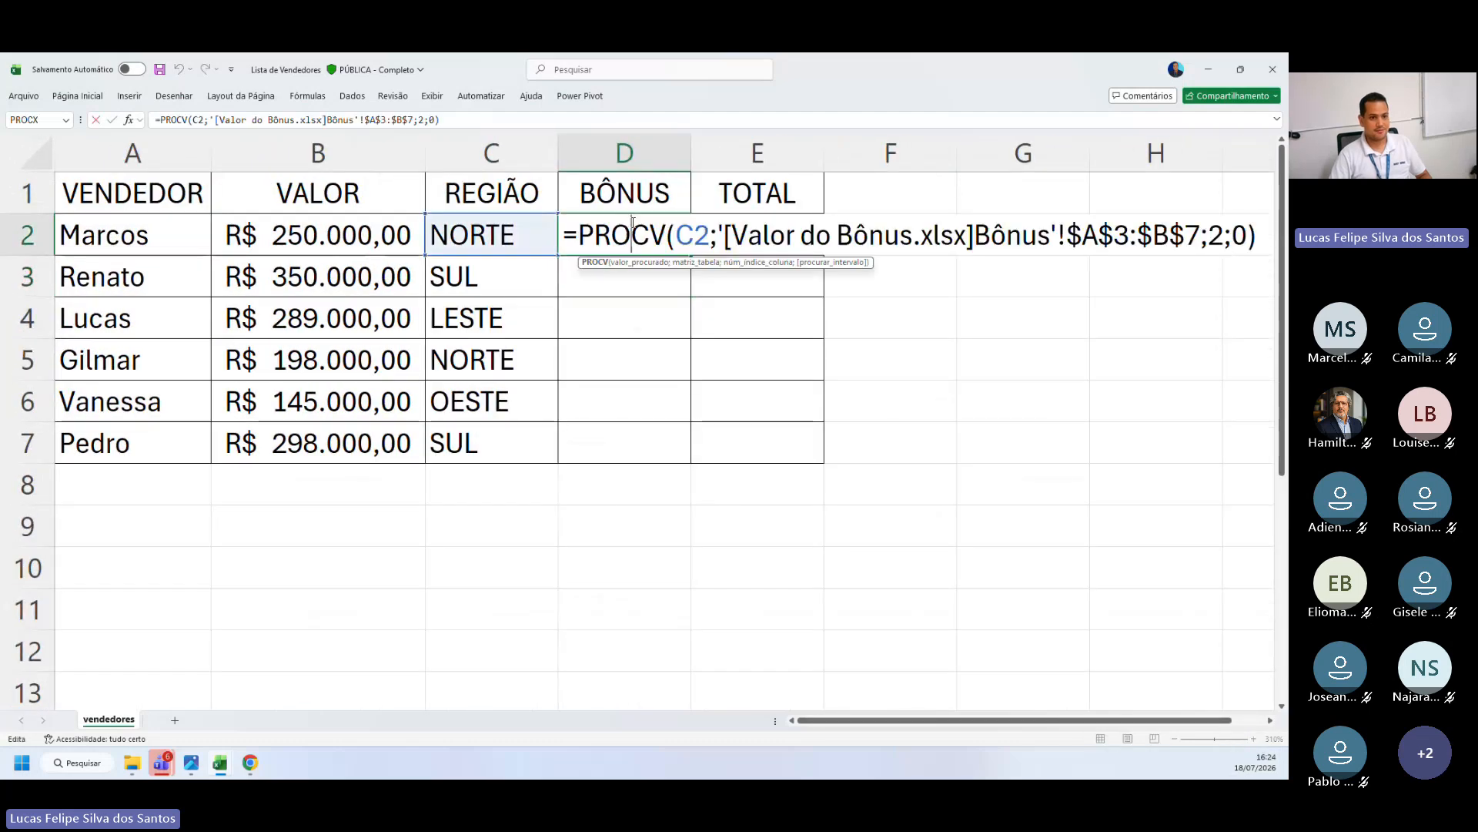
left_click(1271, 721)
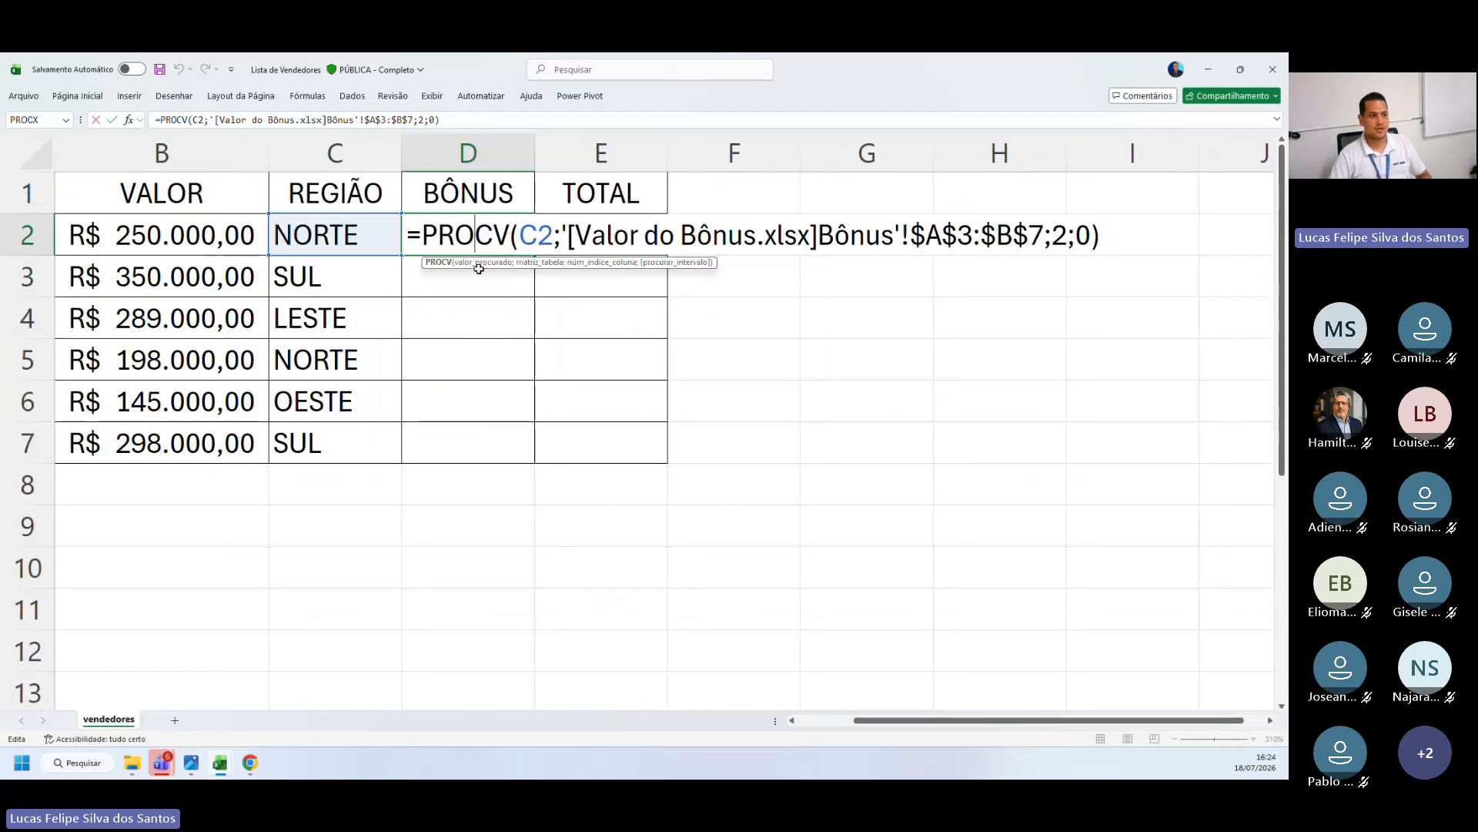
left_click(440, 235)
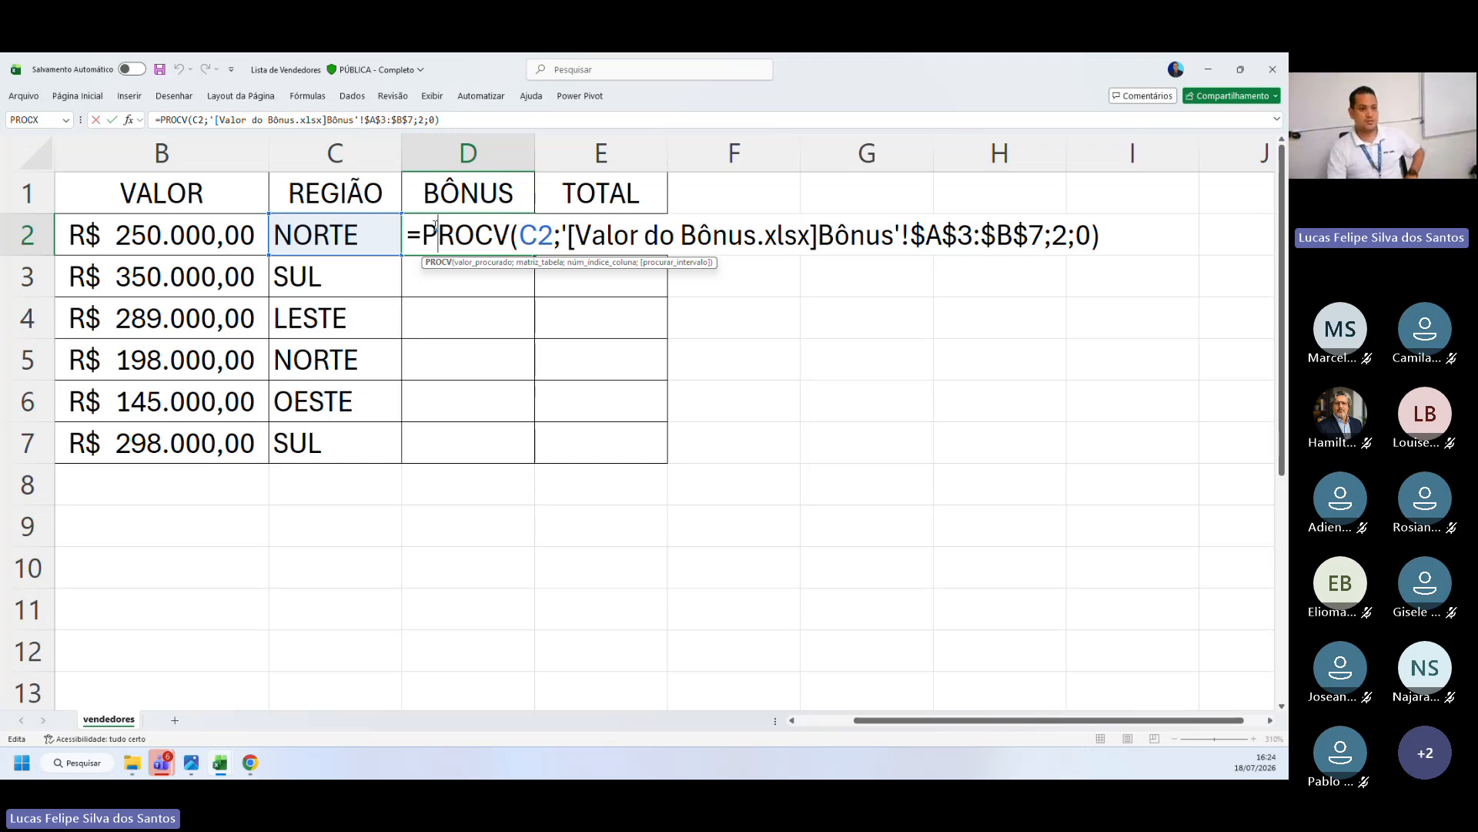
left_click_drag(412, 226, 553, 238)
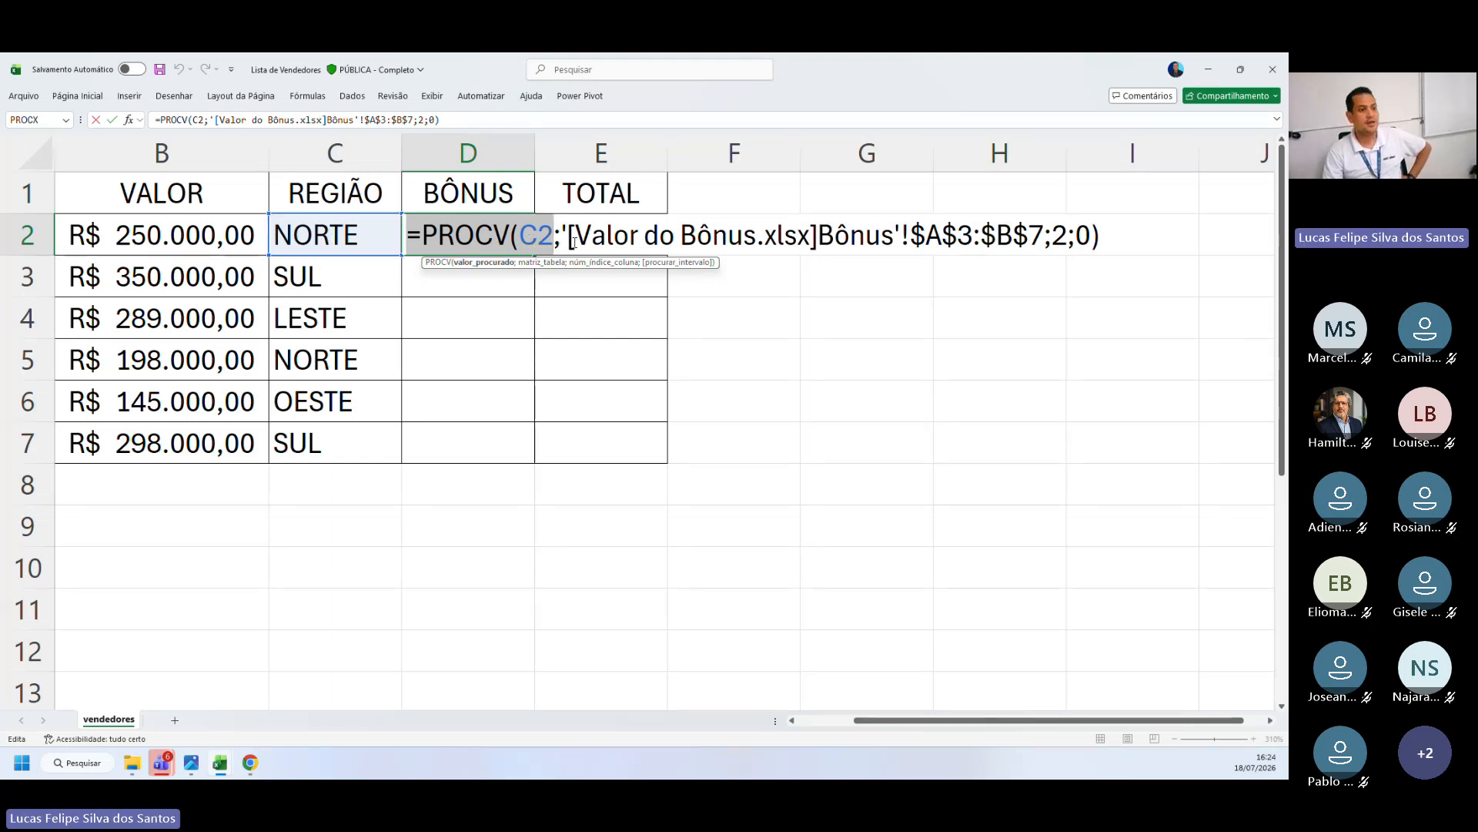
left_click(564, 235)
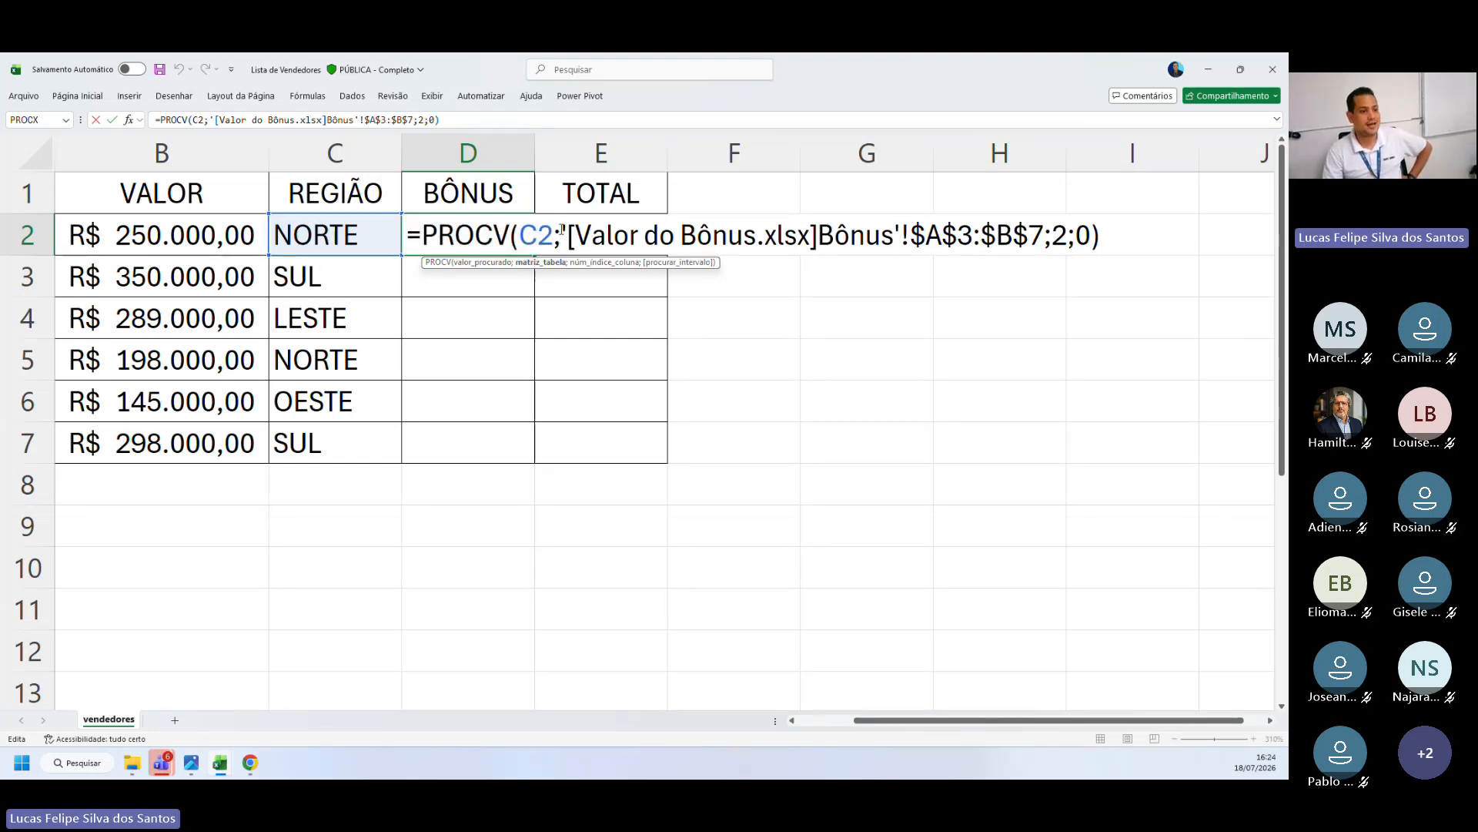
left_click_drag(562, 231, 819, 235)
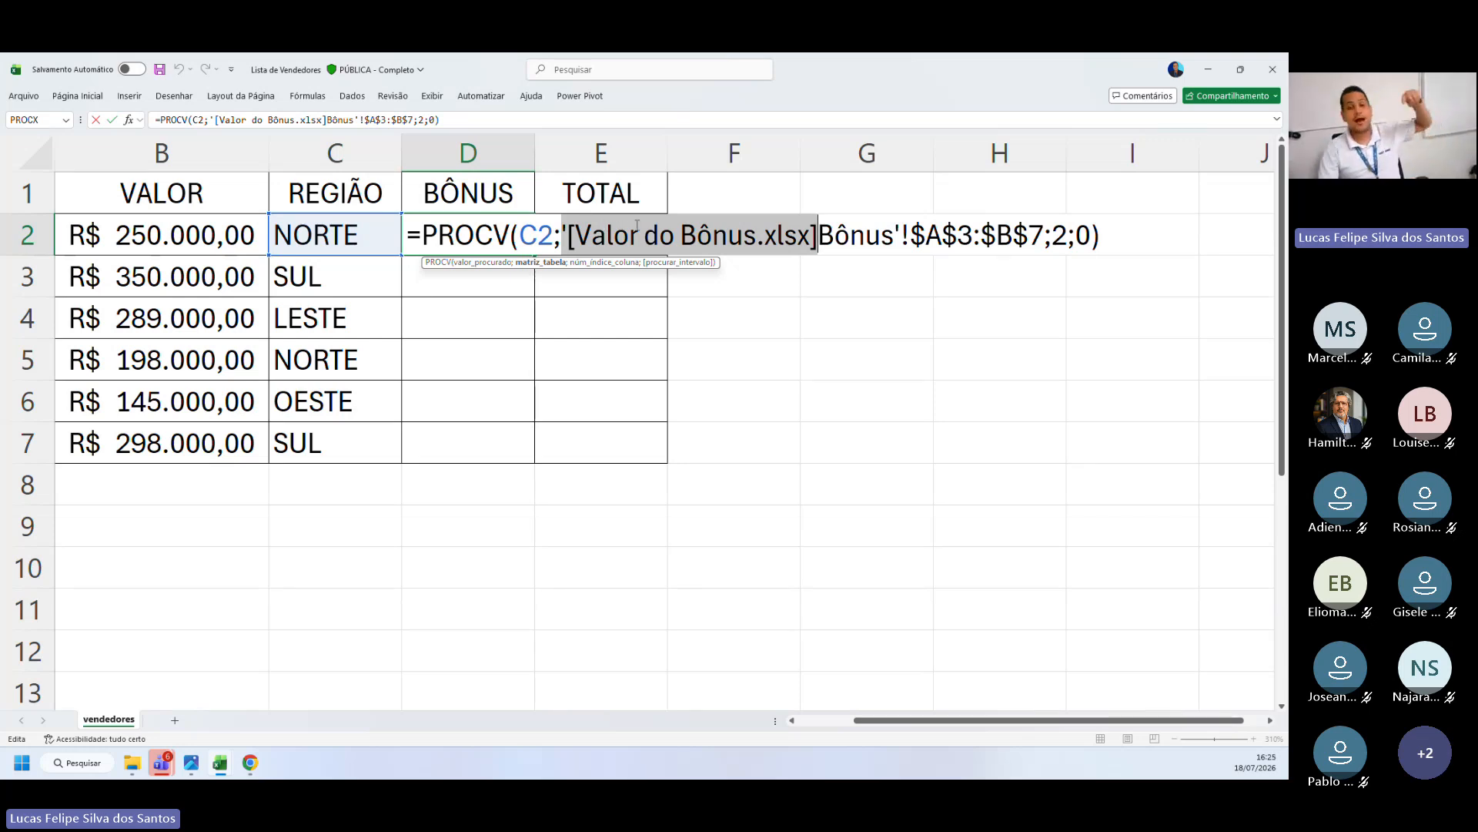
left_click_drag(819, 235, 1069, 235)
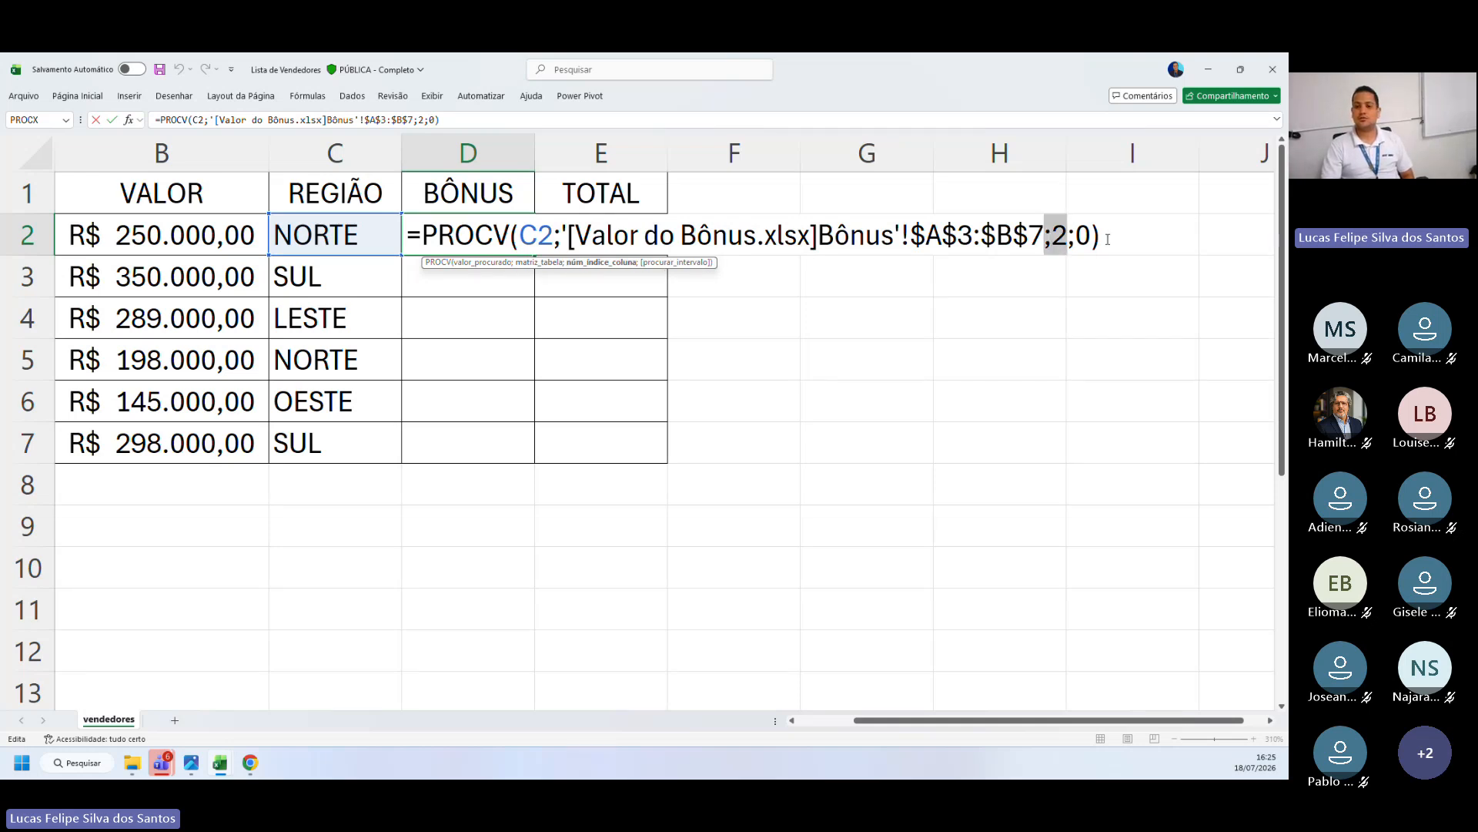
key("Return")
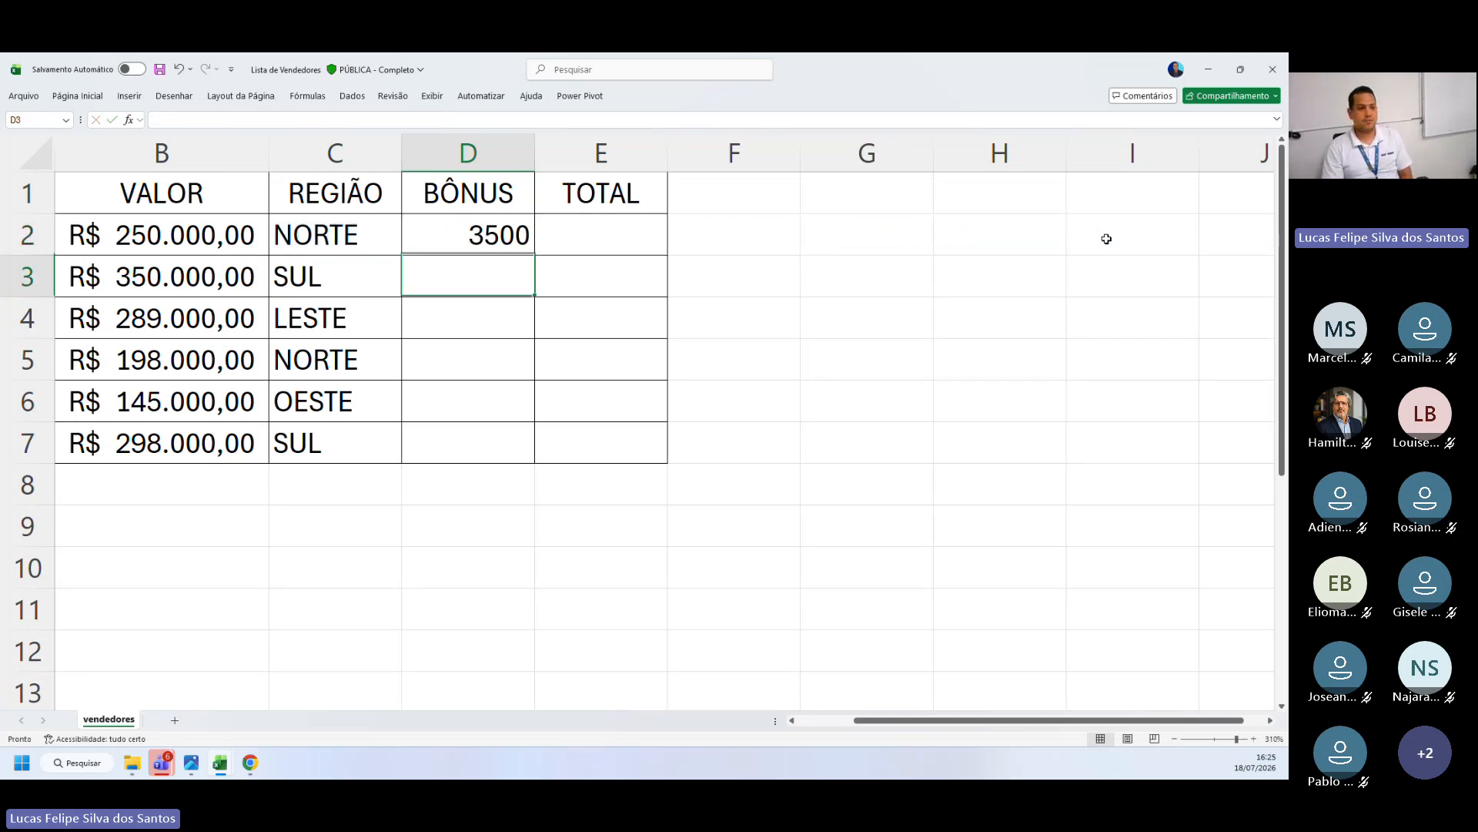
Step: Check the NORTE row in the Valor do Bônus workbook against C2, and fill the D2 PROCV formula down through D7
left_click(340, 248)
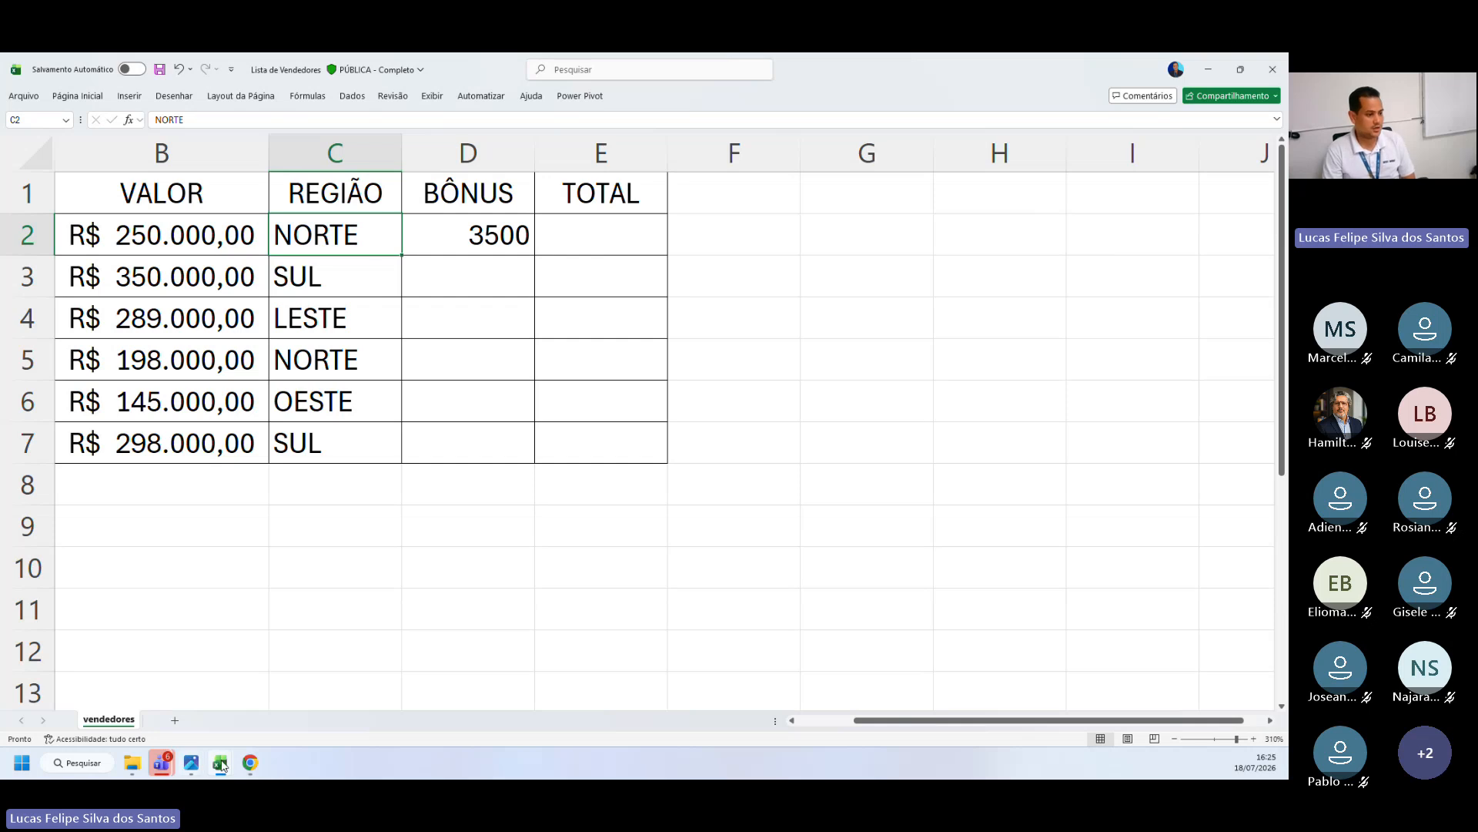
mouse_move(221, 765)
left_click(362, 678)
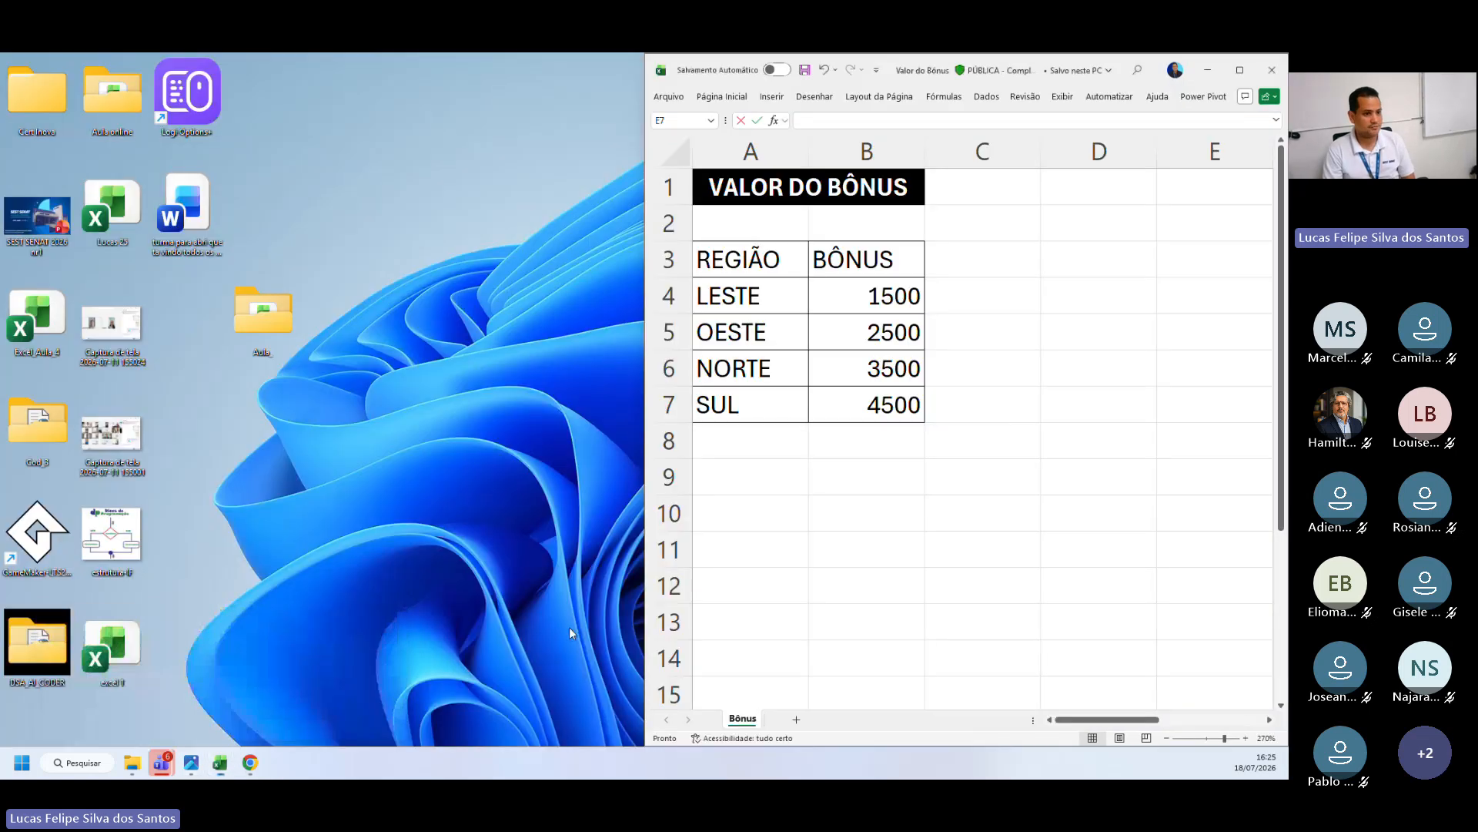
left_click(762, 405)
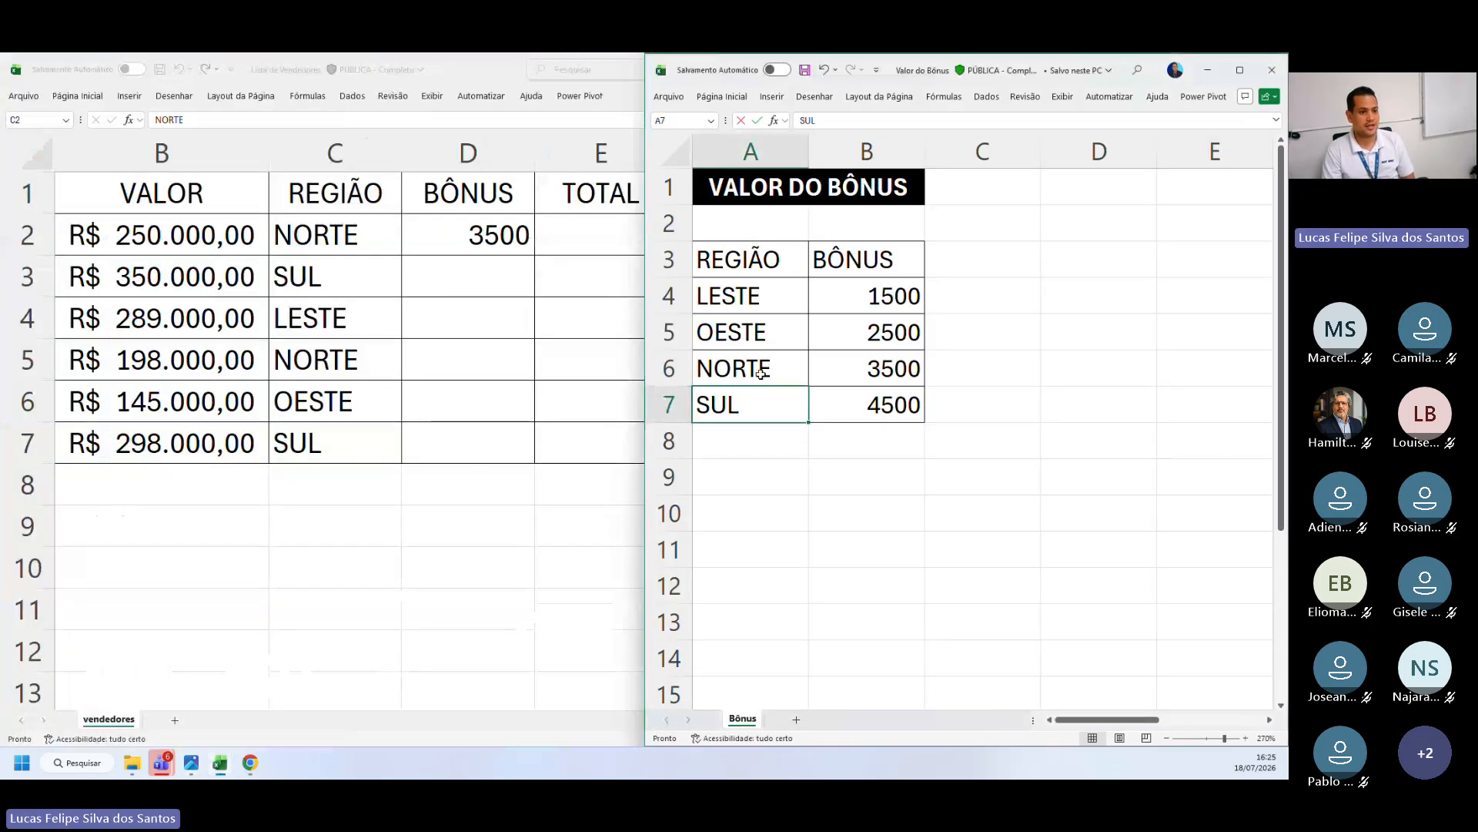
left_click(886, 370)
left_click(522, 225)
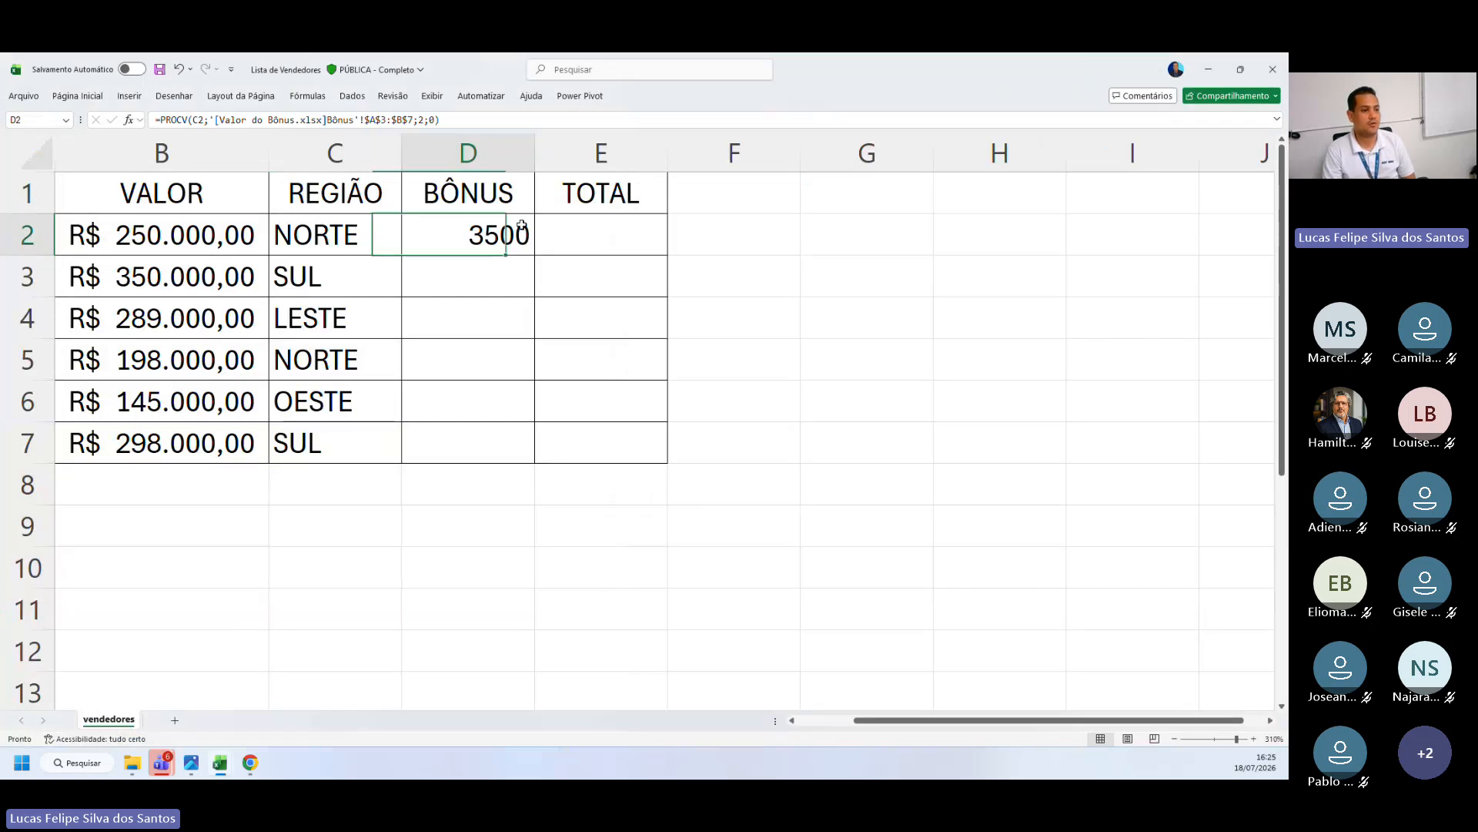
left_click_drag(533, 255, 515, 458)
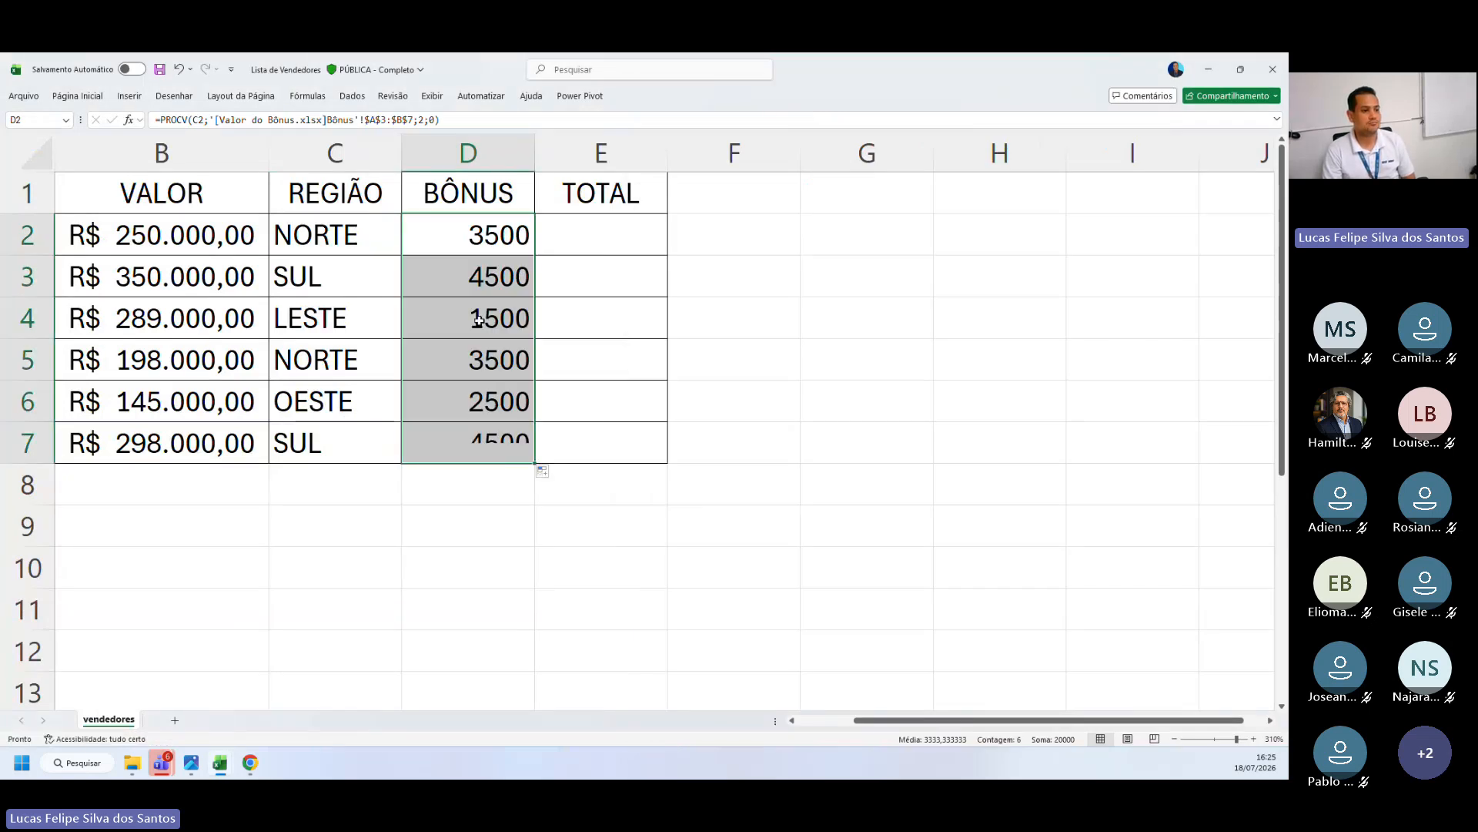
Step: Try a bonus of 0 for SUL in B7 of the Valor do Bônus workbook, and undo the change
left_click(222, 770)
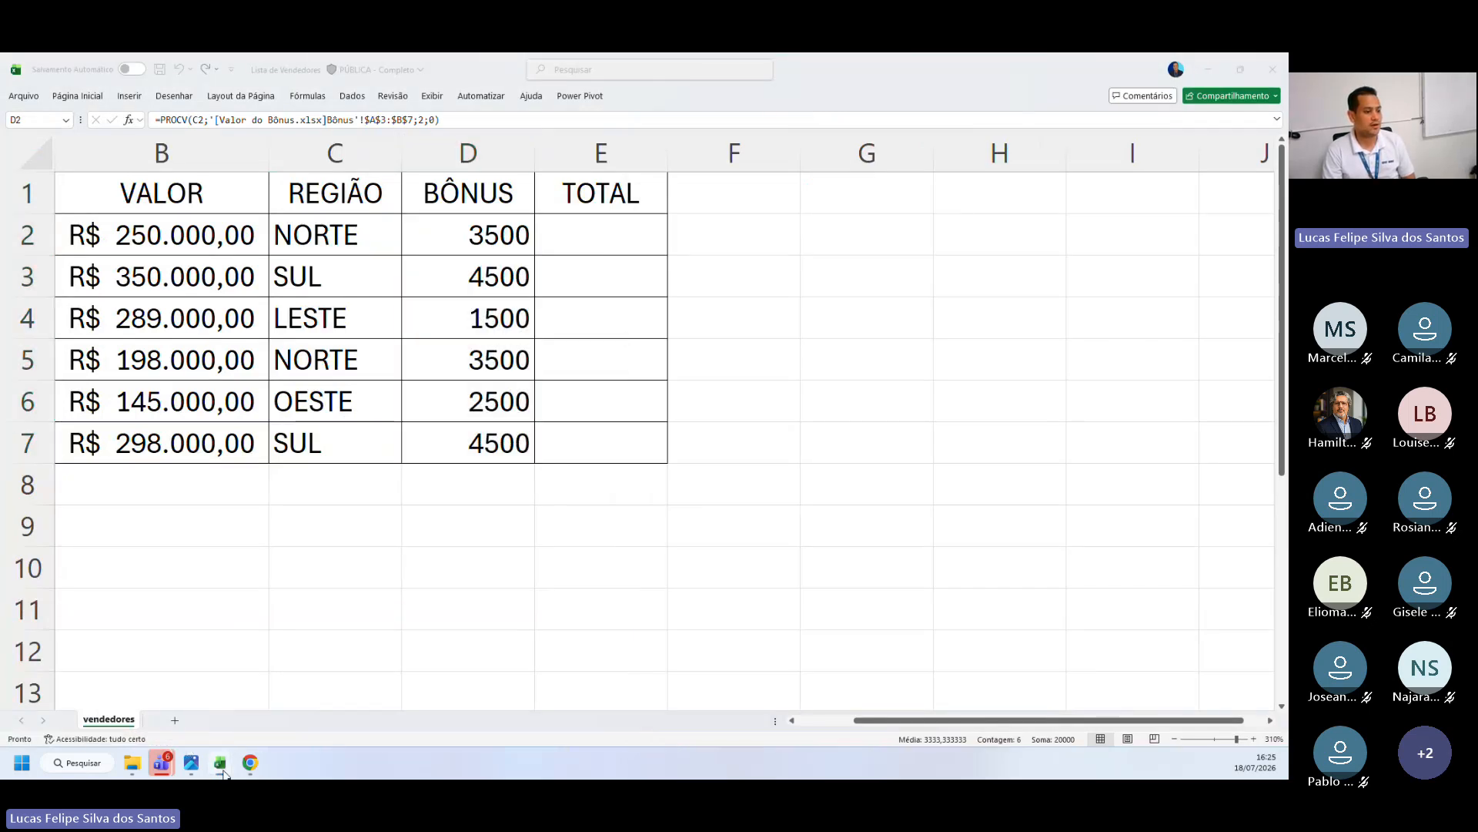
left_click(370, 672)
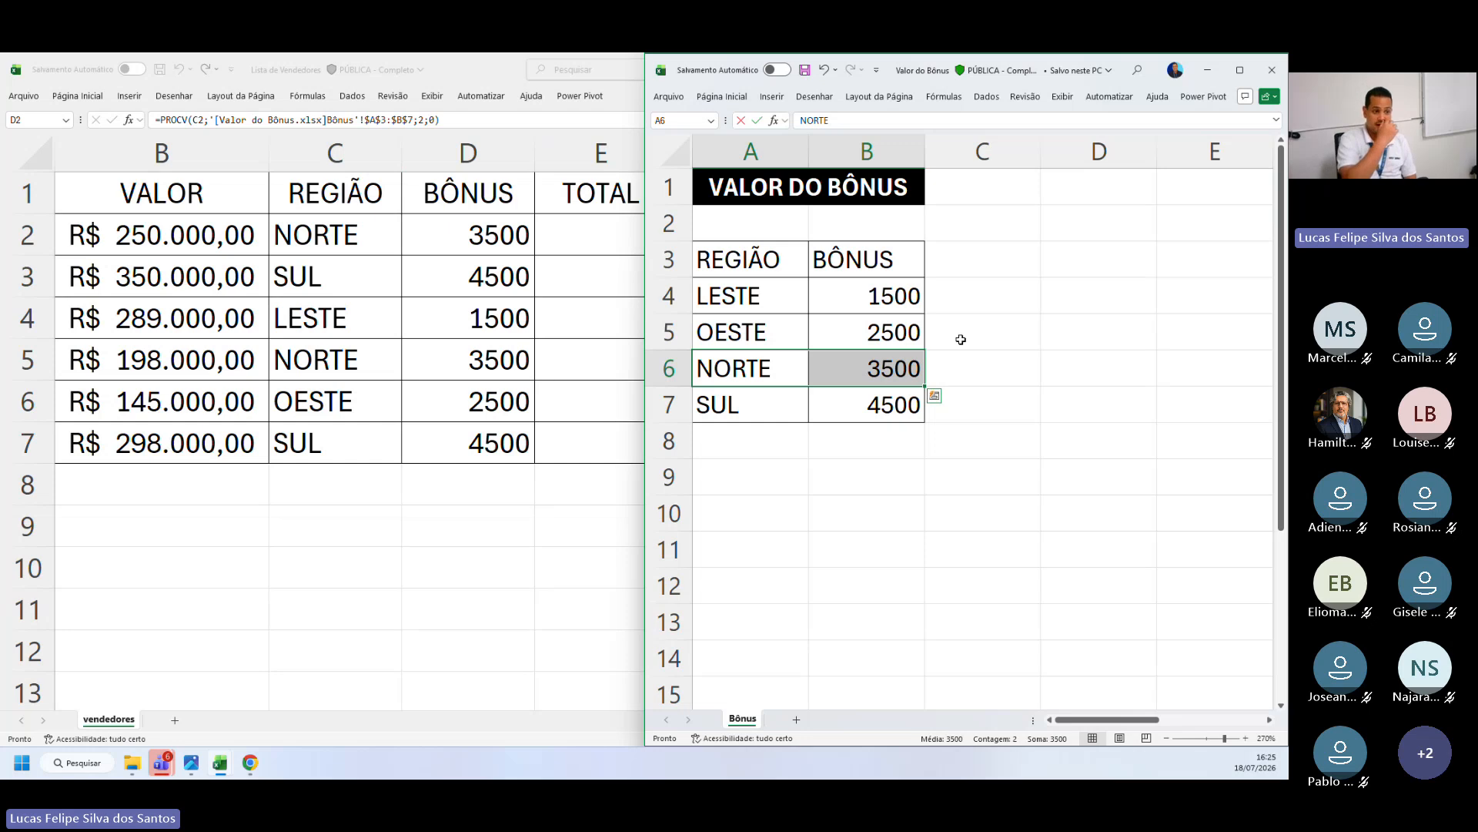
left_click(880, 391)
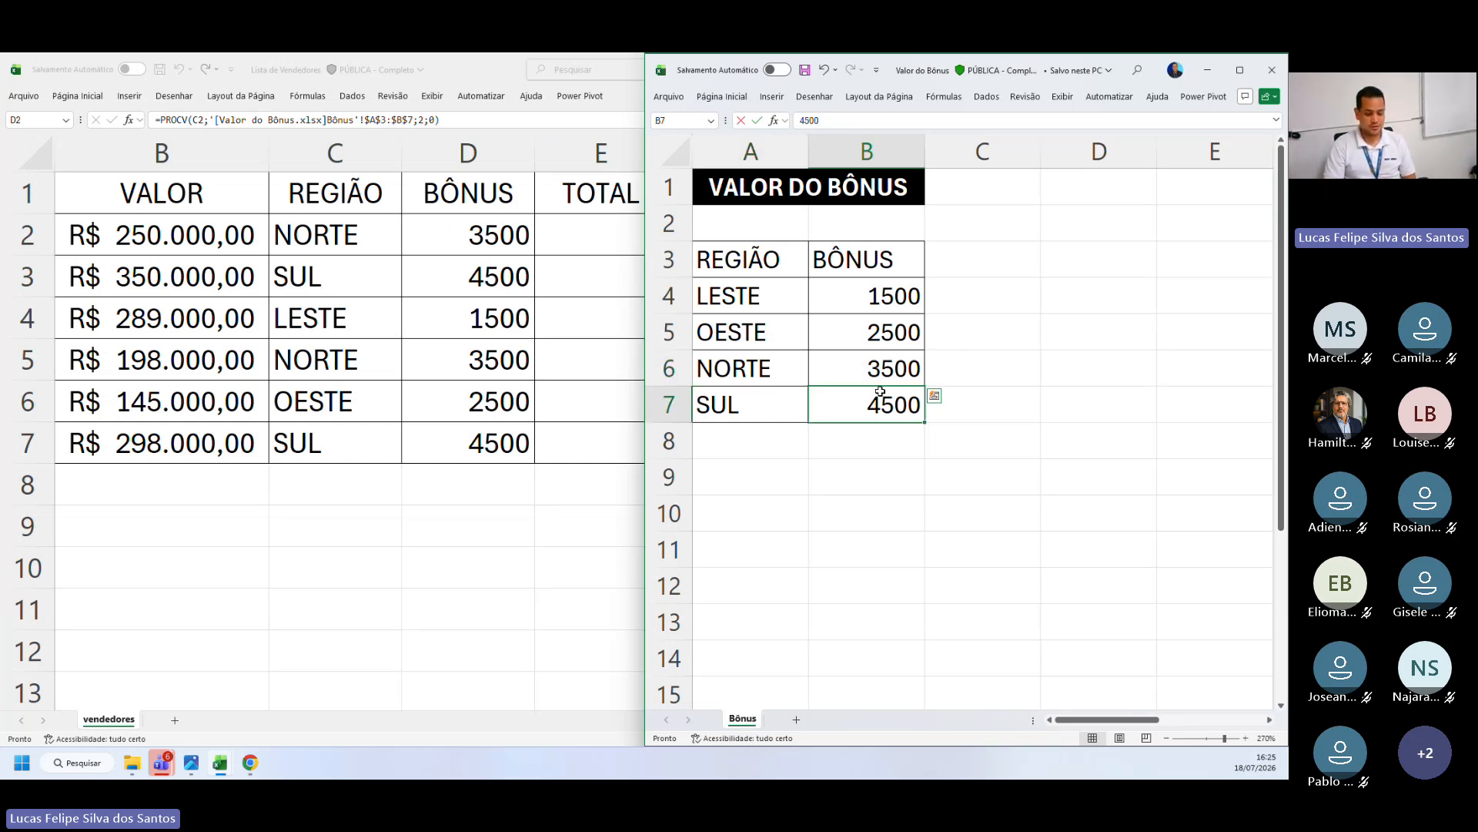
type("0")
key("Return")
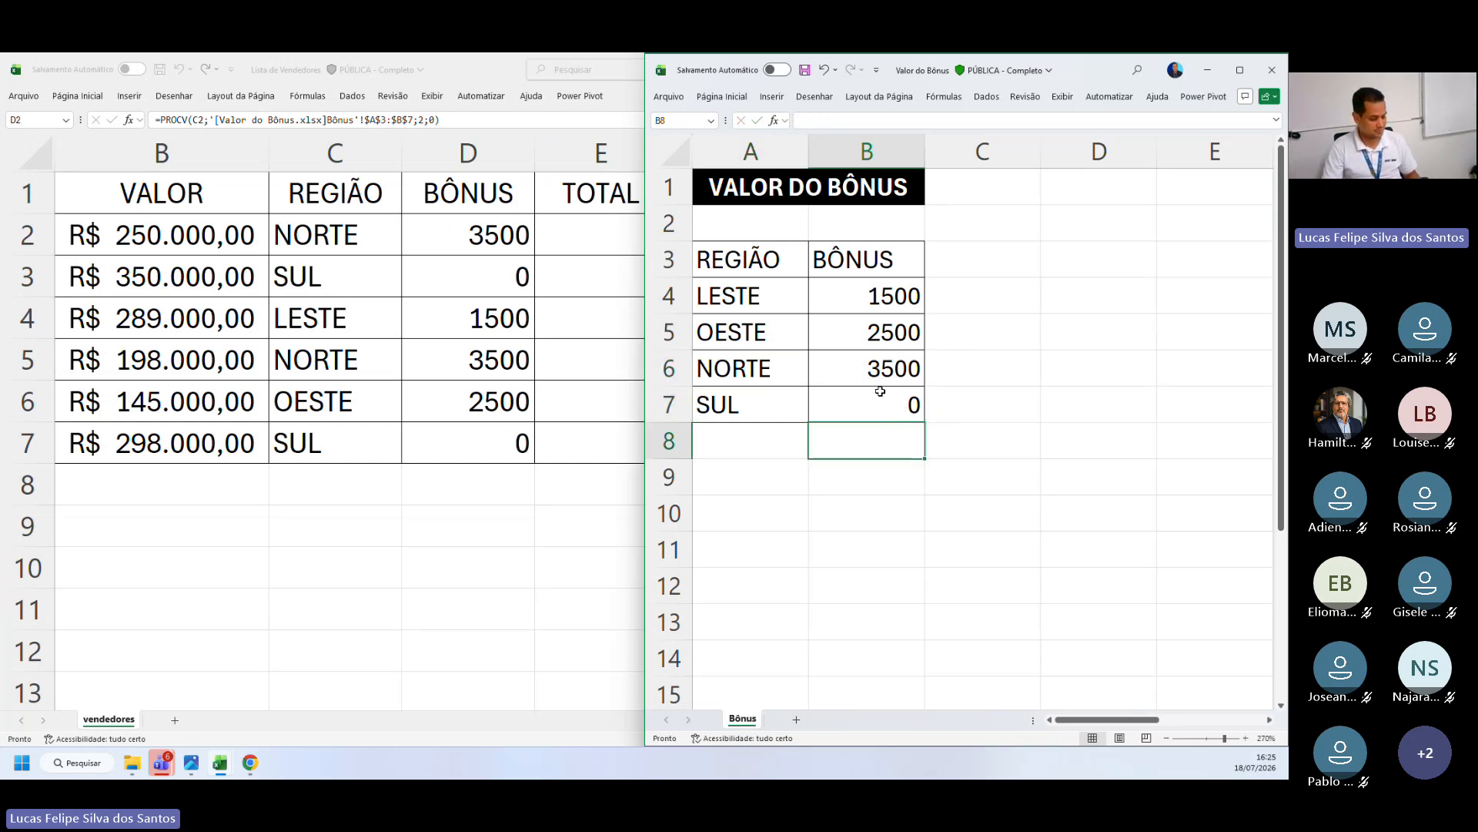
key("ctrl+z")
left_click(957, 373)
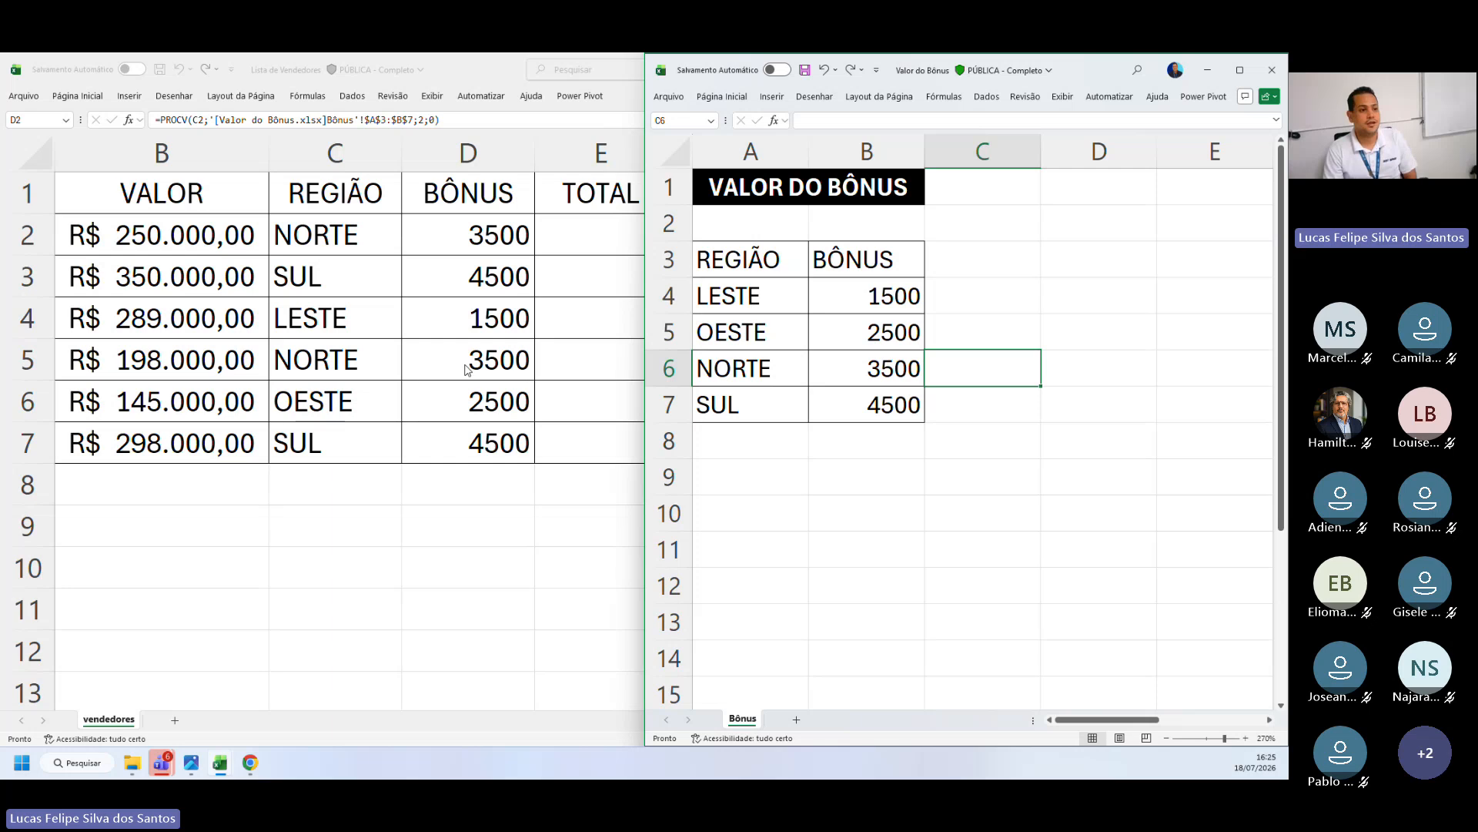
Step: Close the Lista de Vendedores and Valor do Bônus workbooks, saving the changes to Valor do Bônus
key("alt+Tab")
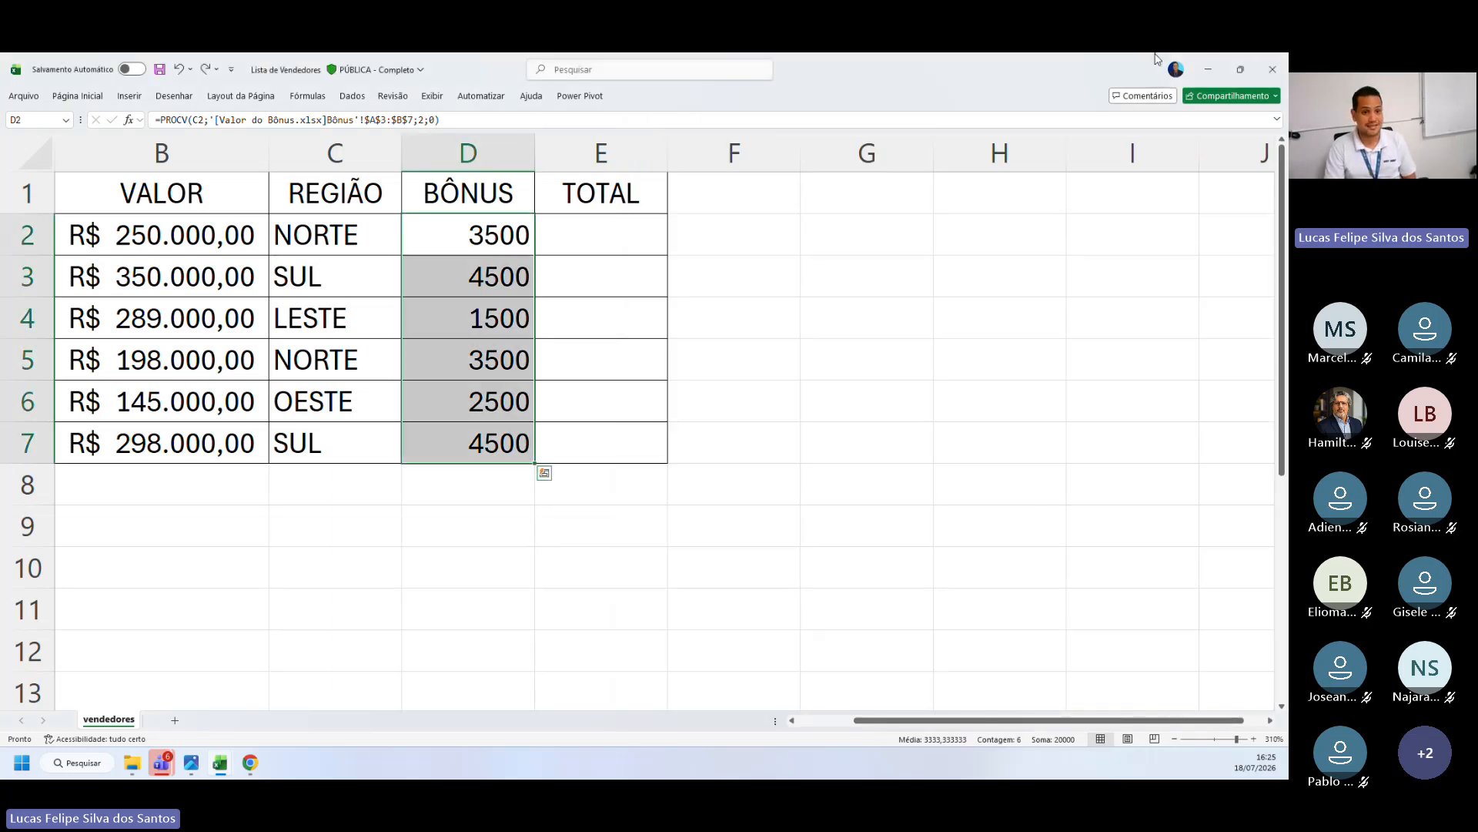
left_click(1272, 69)
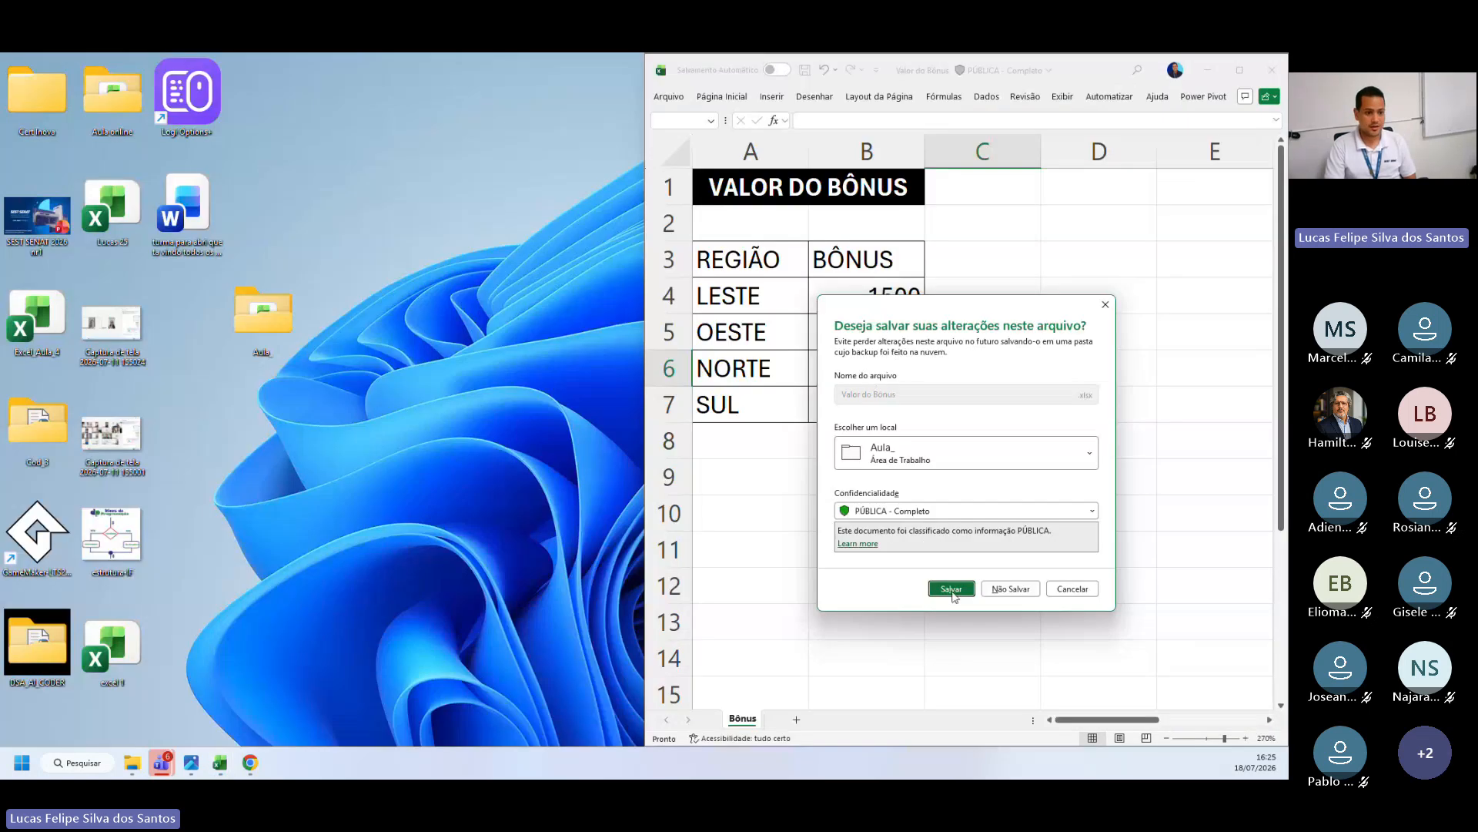
left_click(952, 590)
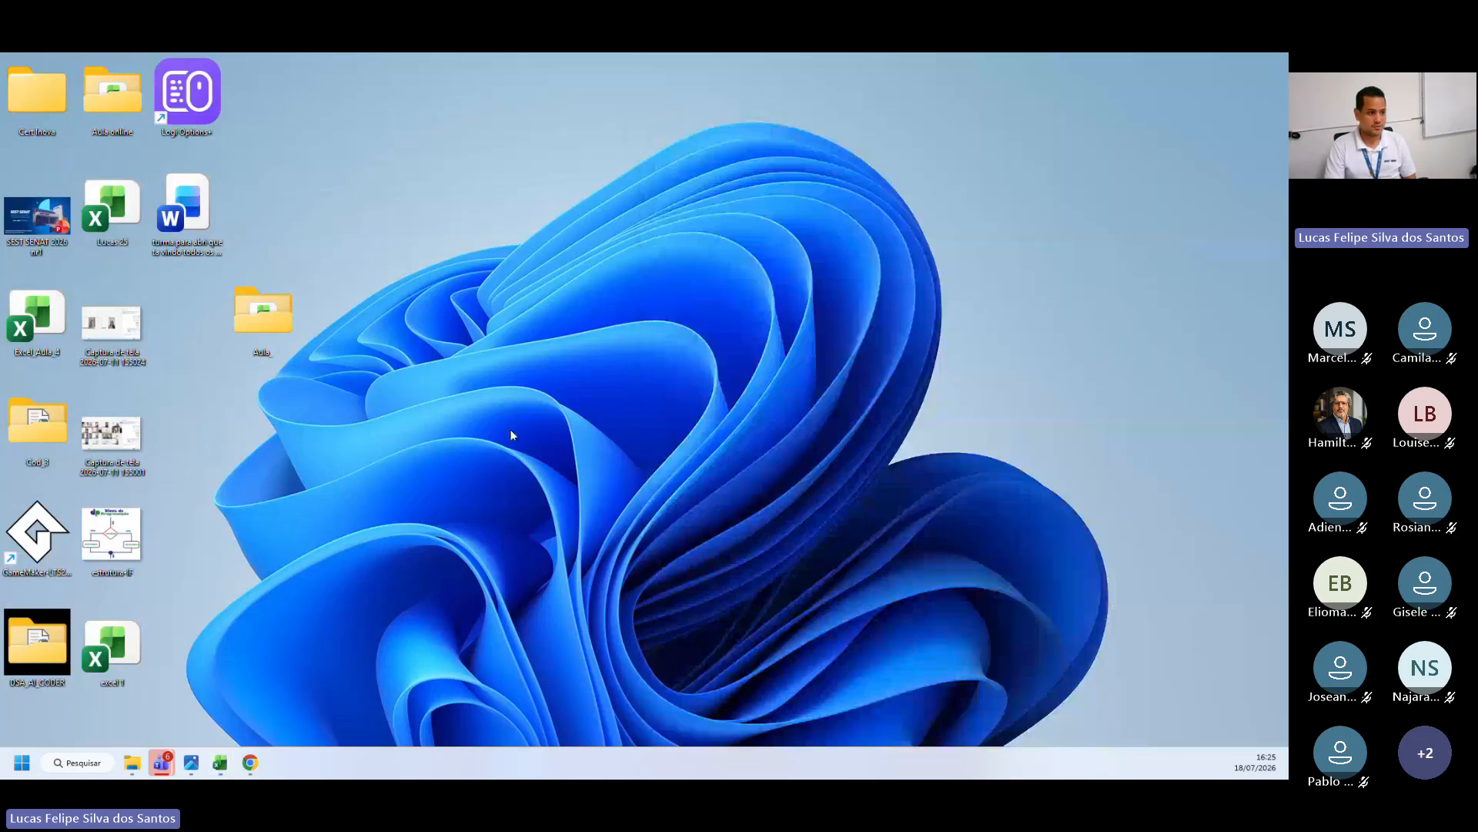
Step: Reopen Lista de Vendedores from the Aula_ folder on the desktop and inspect the file path in the D2 PROCV formula
double_click(249, 313)
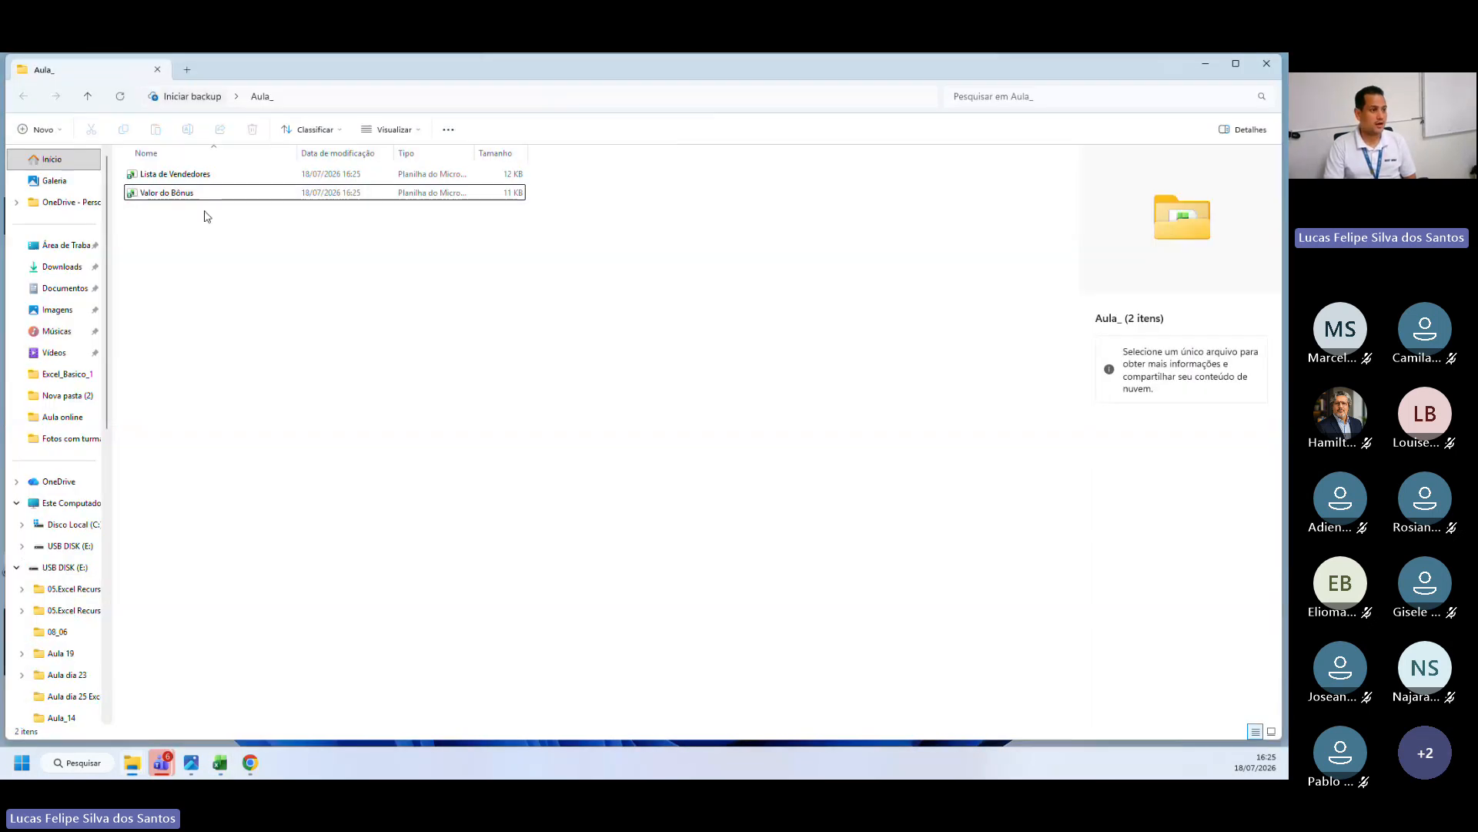
left_click(193, 177)
double_click(180, 176)
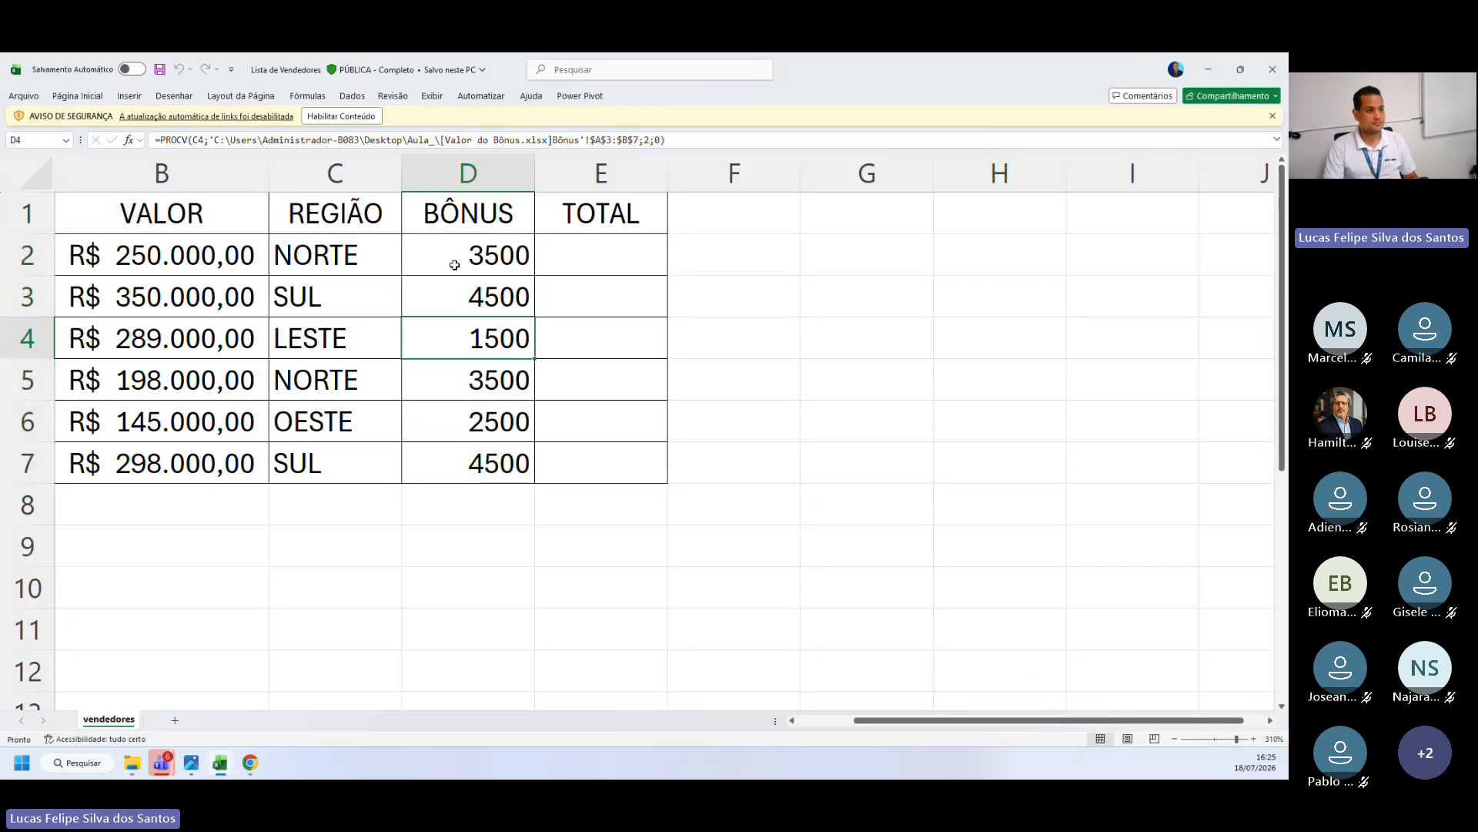
double_click(452, 258)
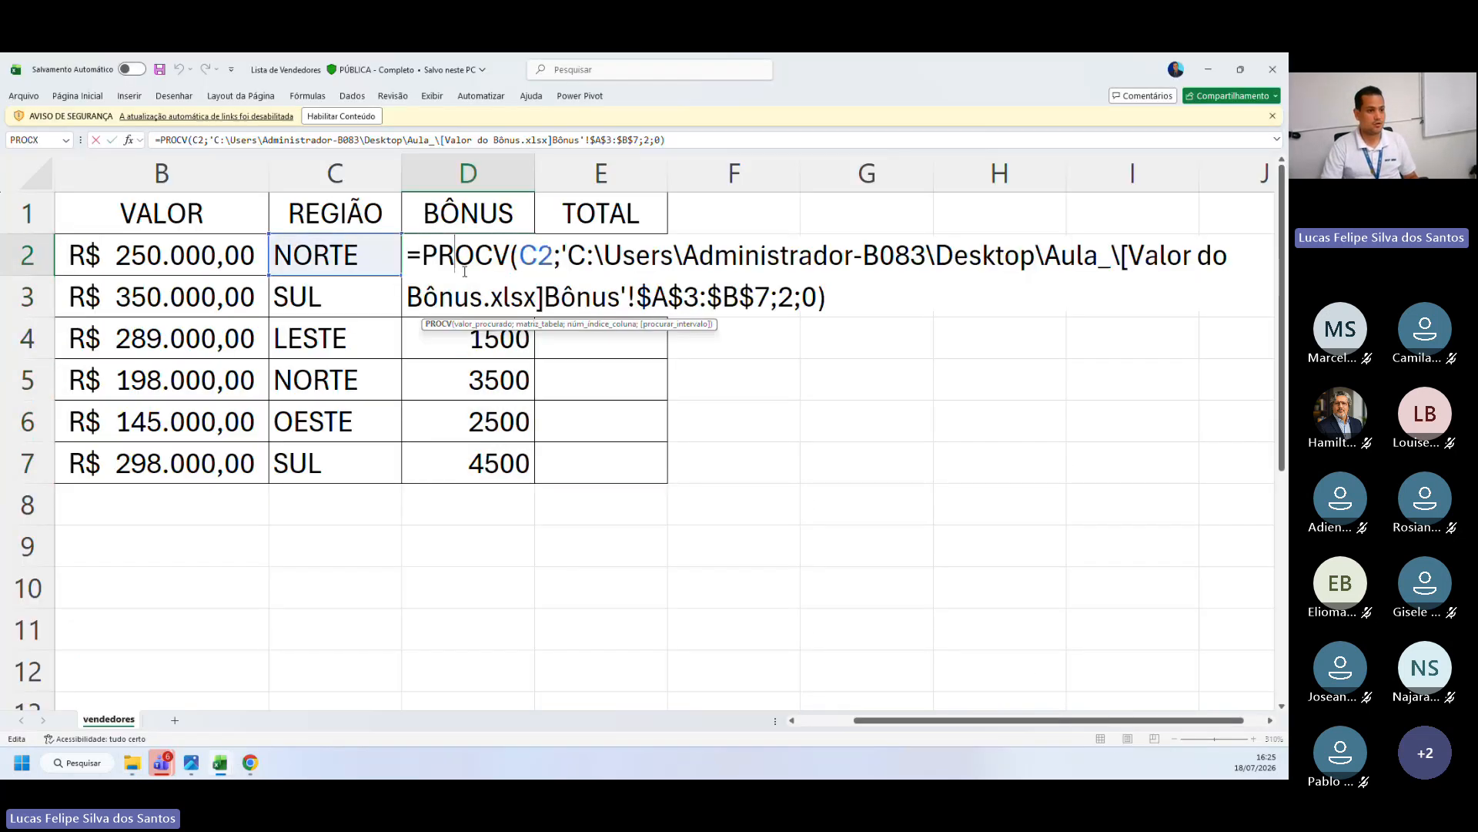
key("Return")
Step: Close Lista de Vendedores with its changes saved, and open Valor do Bônus from the Aula_ folder
left_click(1272, 69)
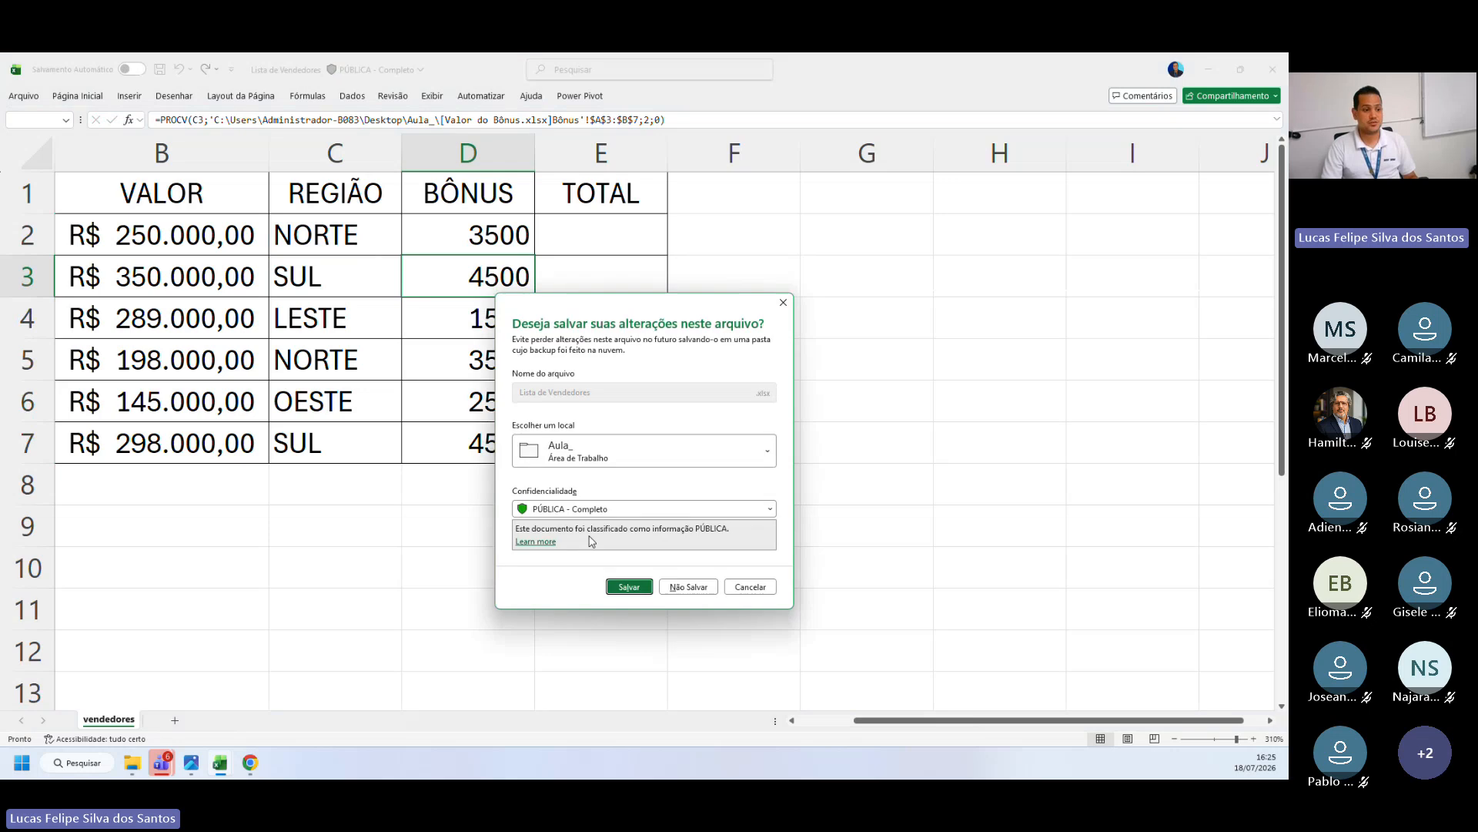
left_click(643, 590)
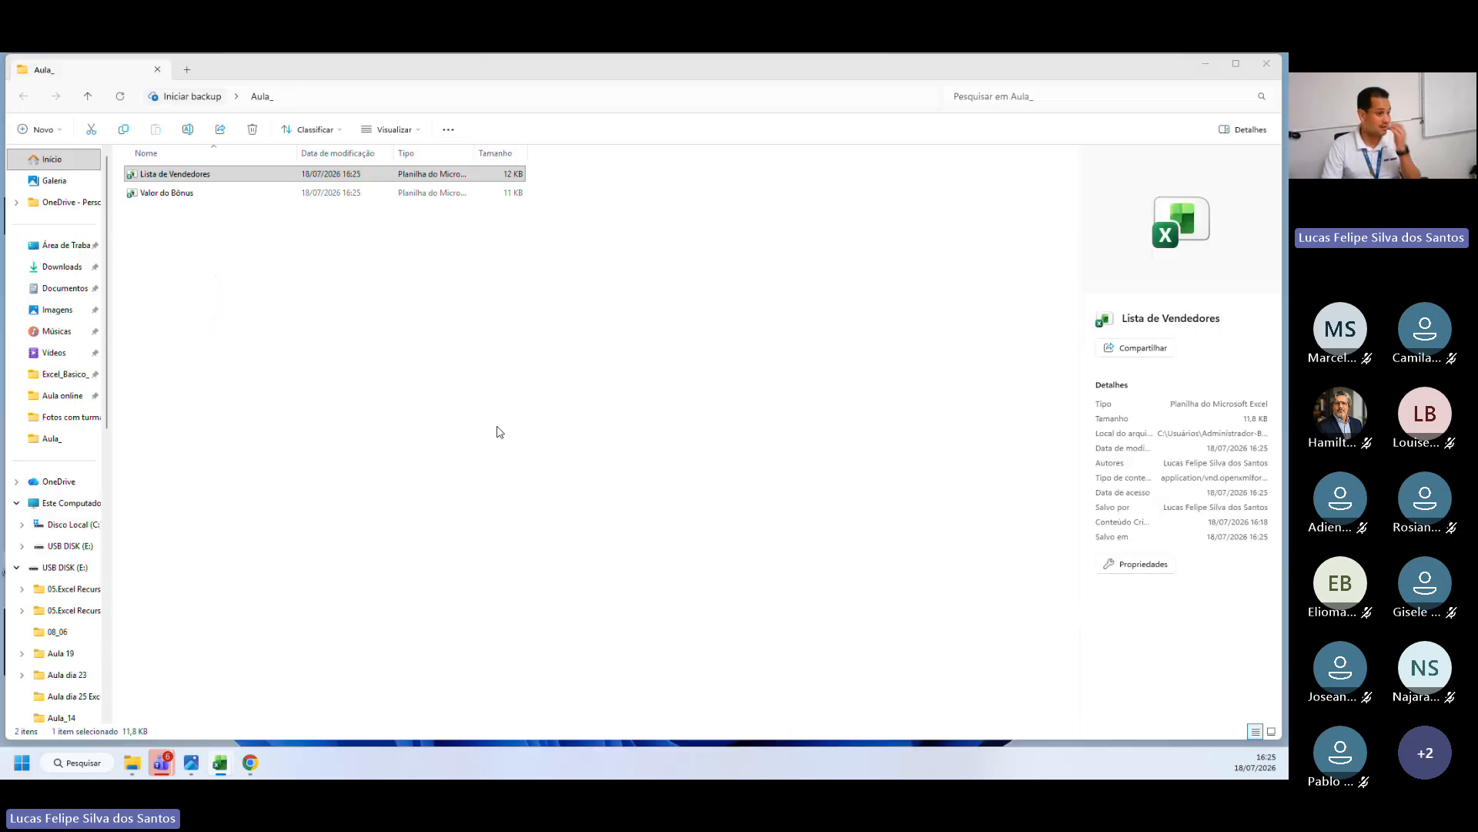
left_click(196, 199)
double_click(196, 198)
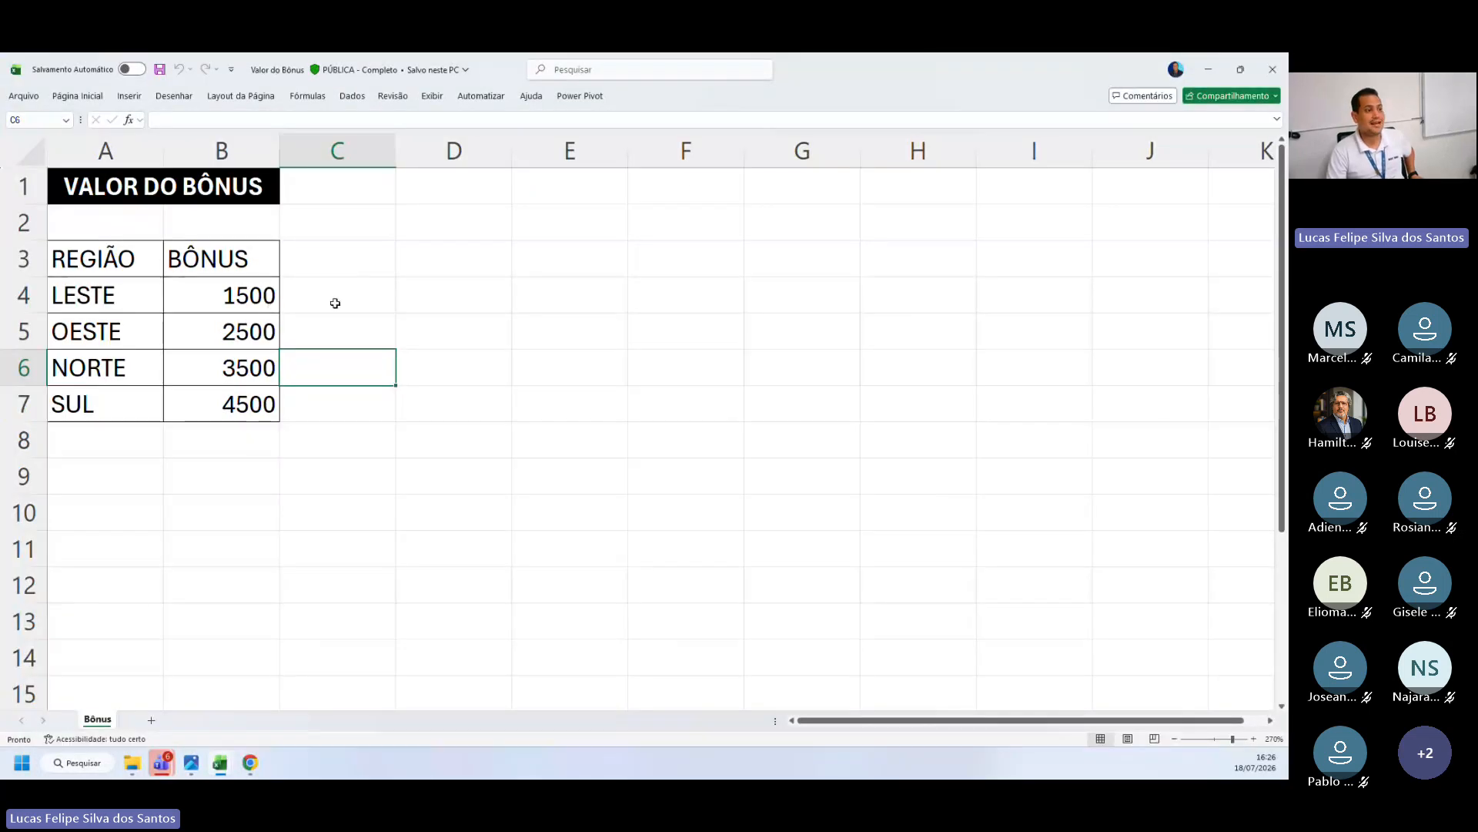
Step: Set the SUL bonus in B7 and the OESTE bonus in B5 to 0
left_click(239, 394)
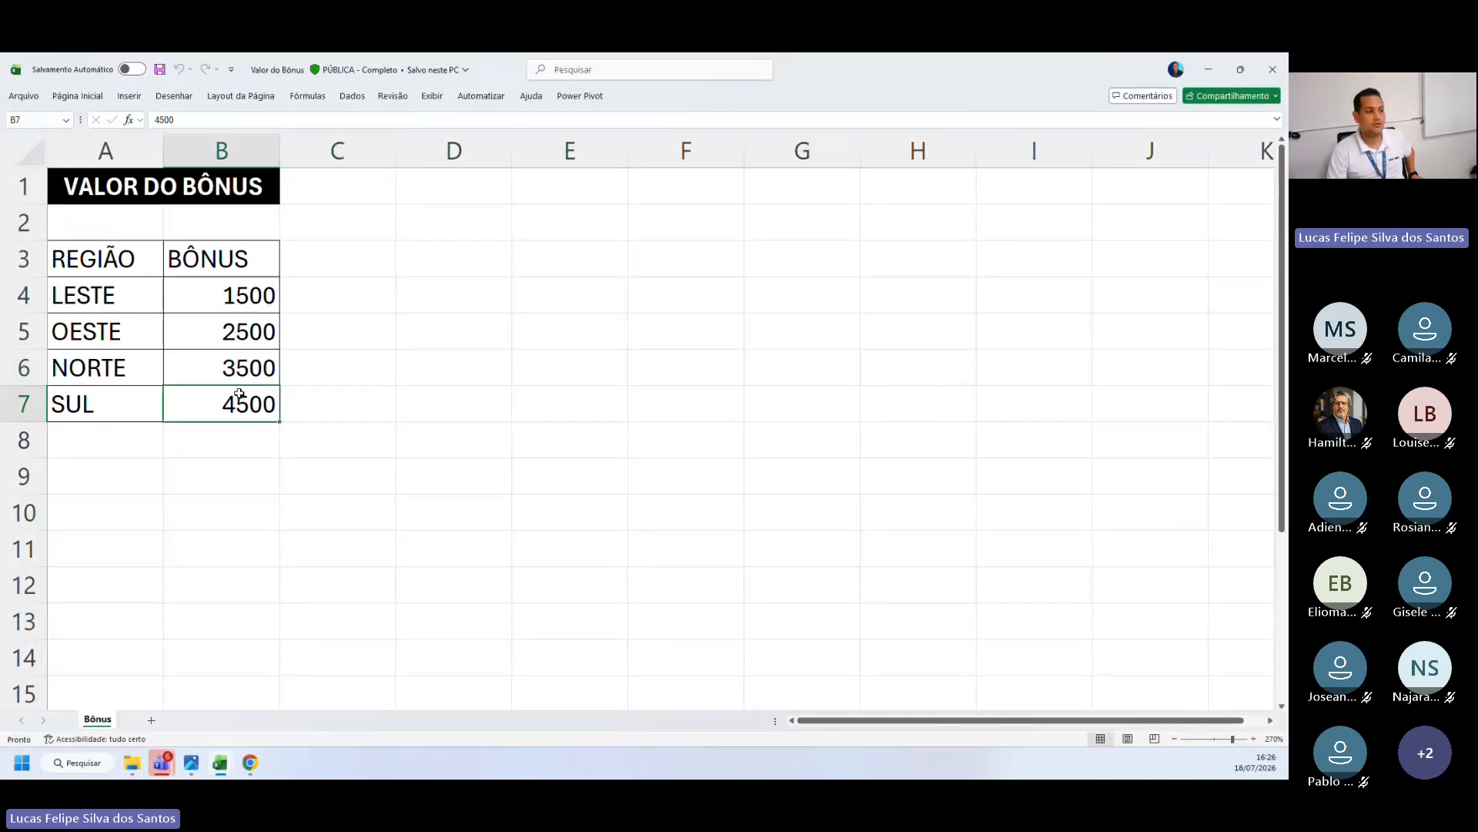
type("0")
key("Return")
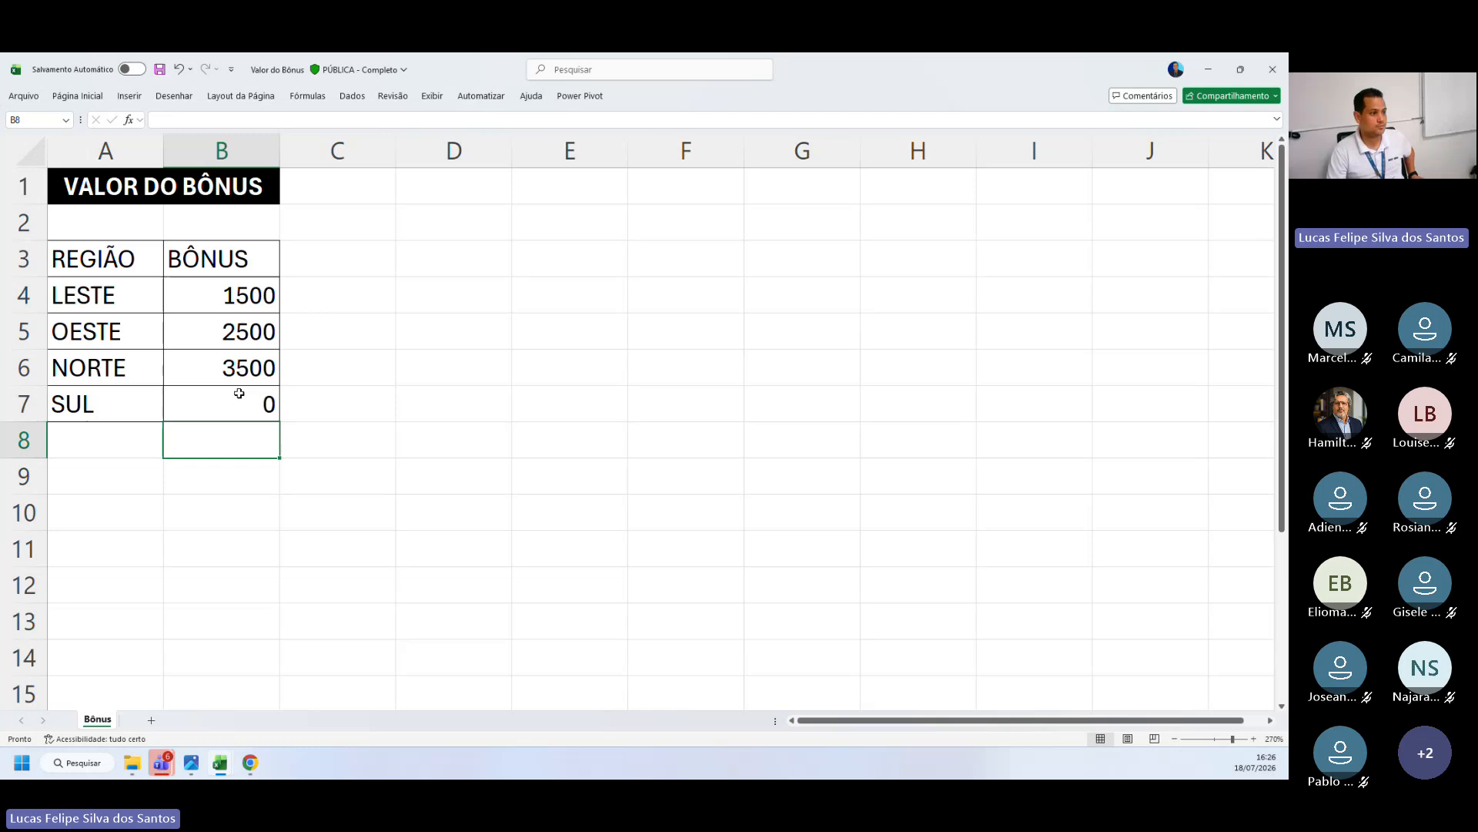
left_click(233, 338)
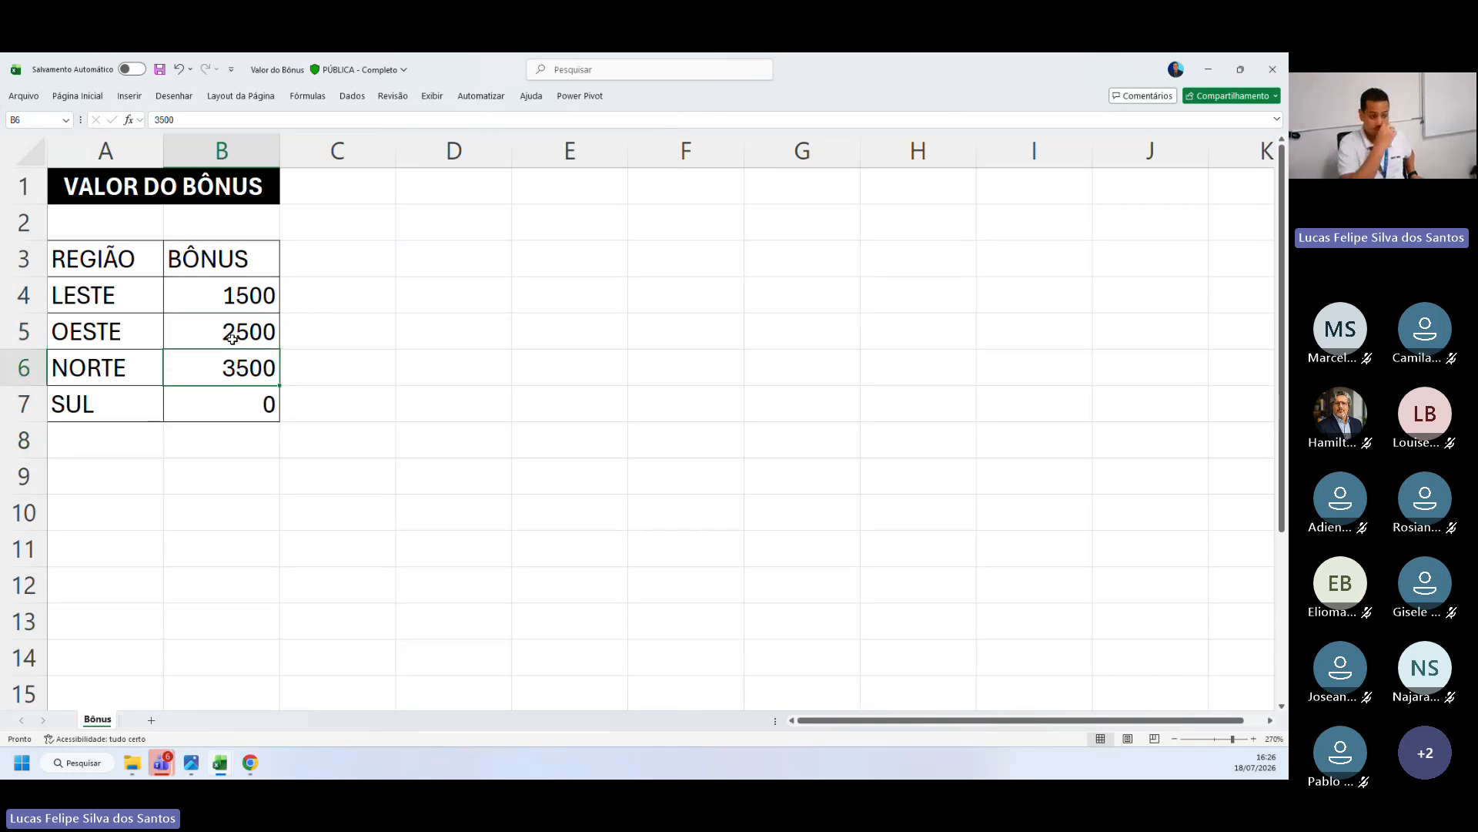
type("0")
key("Return")
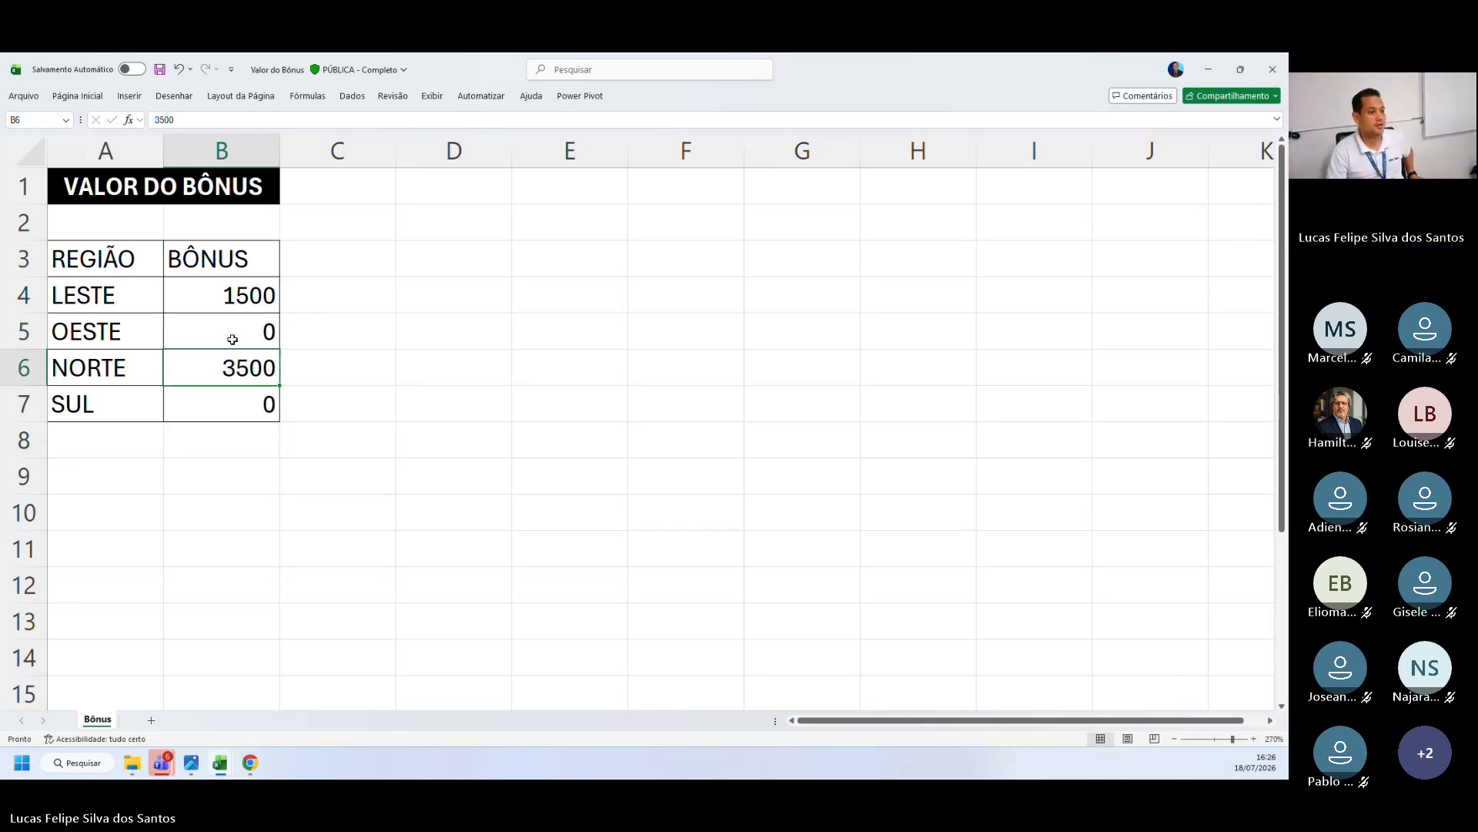
Step: Save the Valor do Bônus workbook and close it
left_click(159, 69)
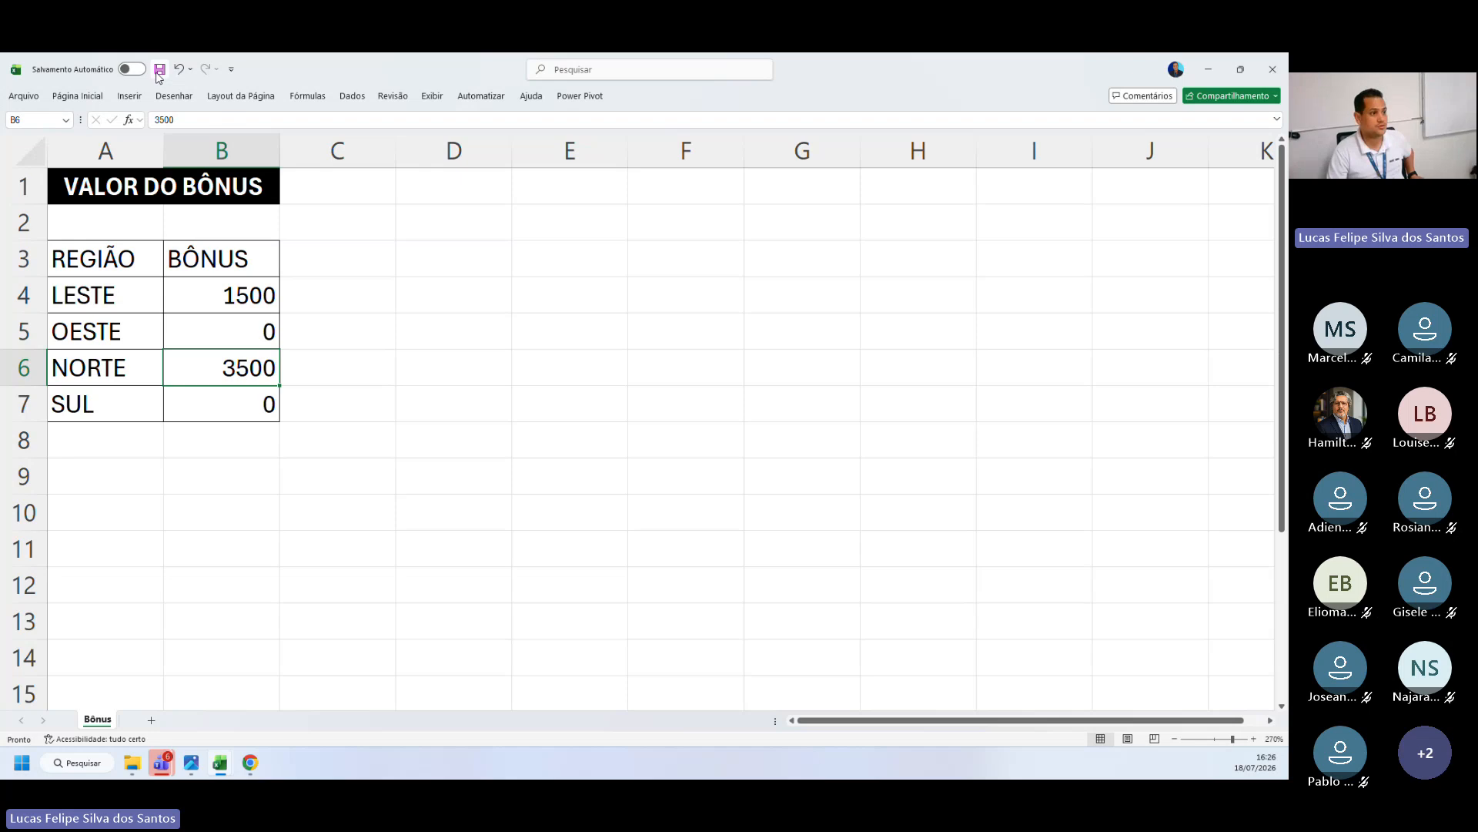
left_click_drag(670, 331, 824, 331)
left_click(1272, 69)
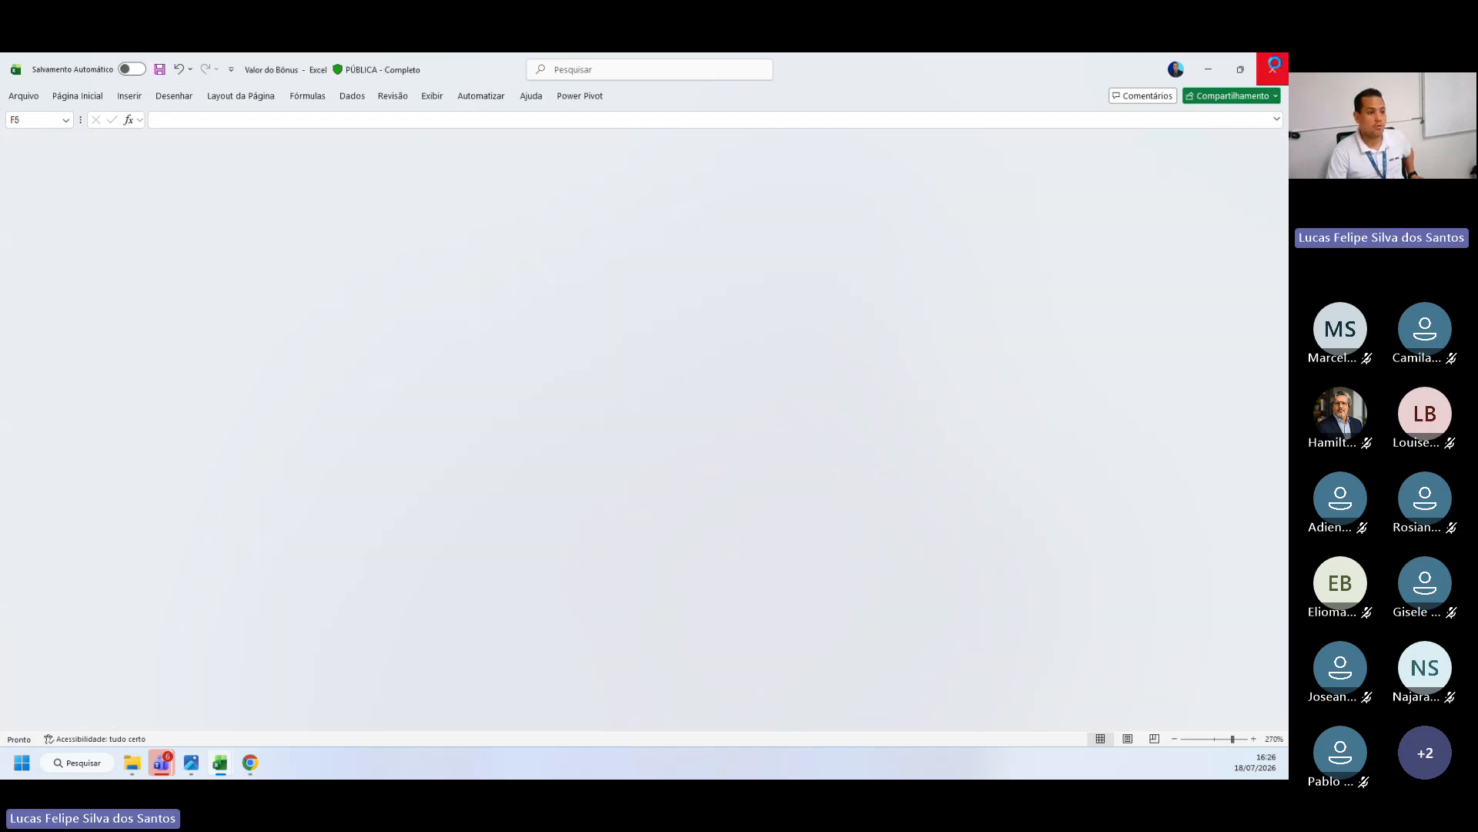
Step: Reopen Lista de Vendedores from the Aula_ folder and review the BÔNUS values linked to the SUL, OESTE and NORTE rows
double_click(185, 176)
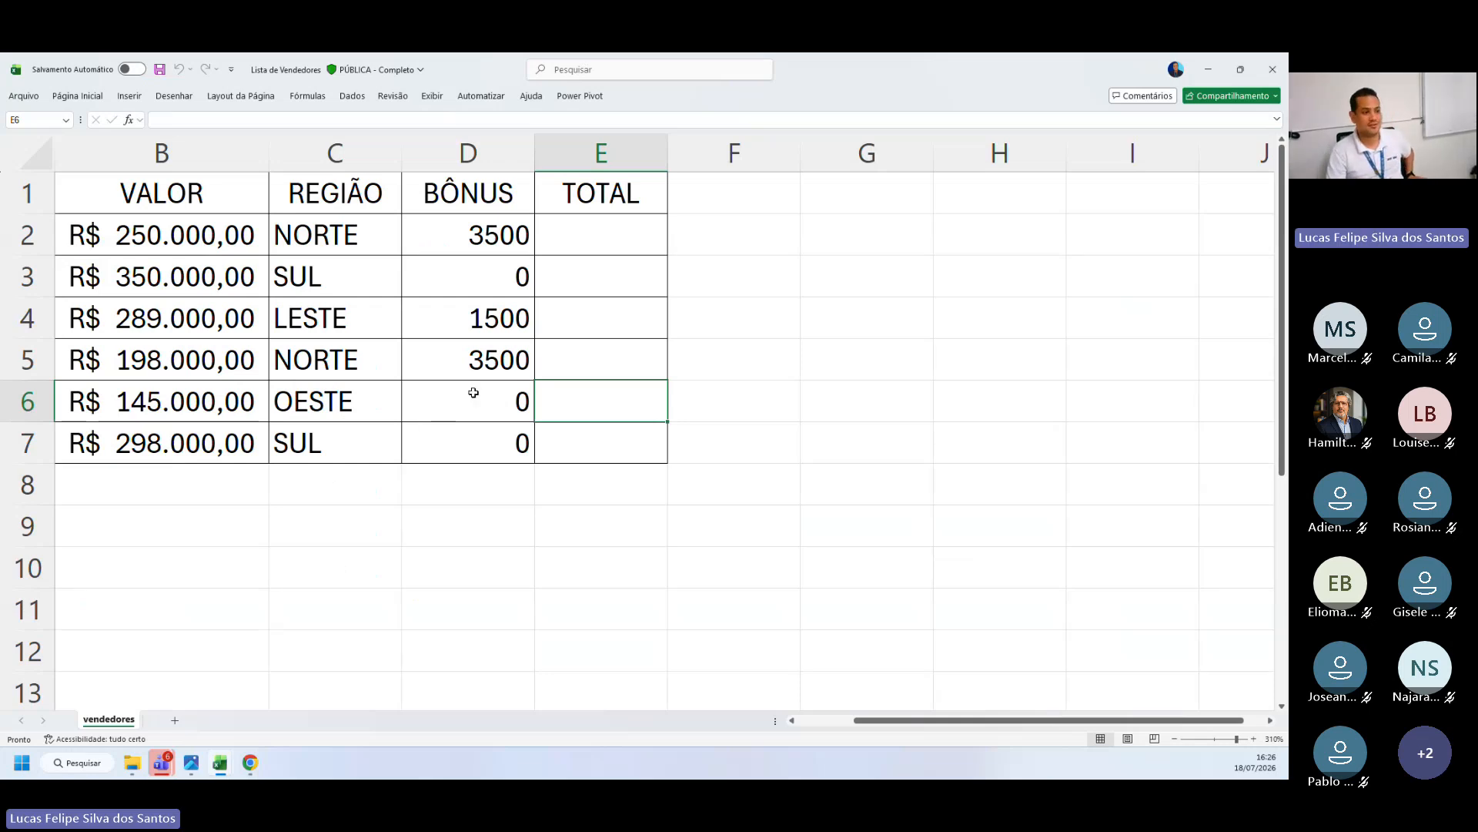
left_click_drag(304, 278, 462, 277)
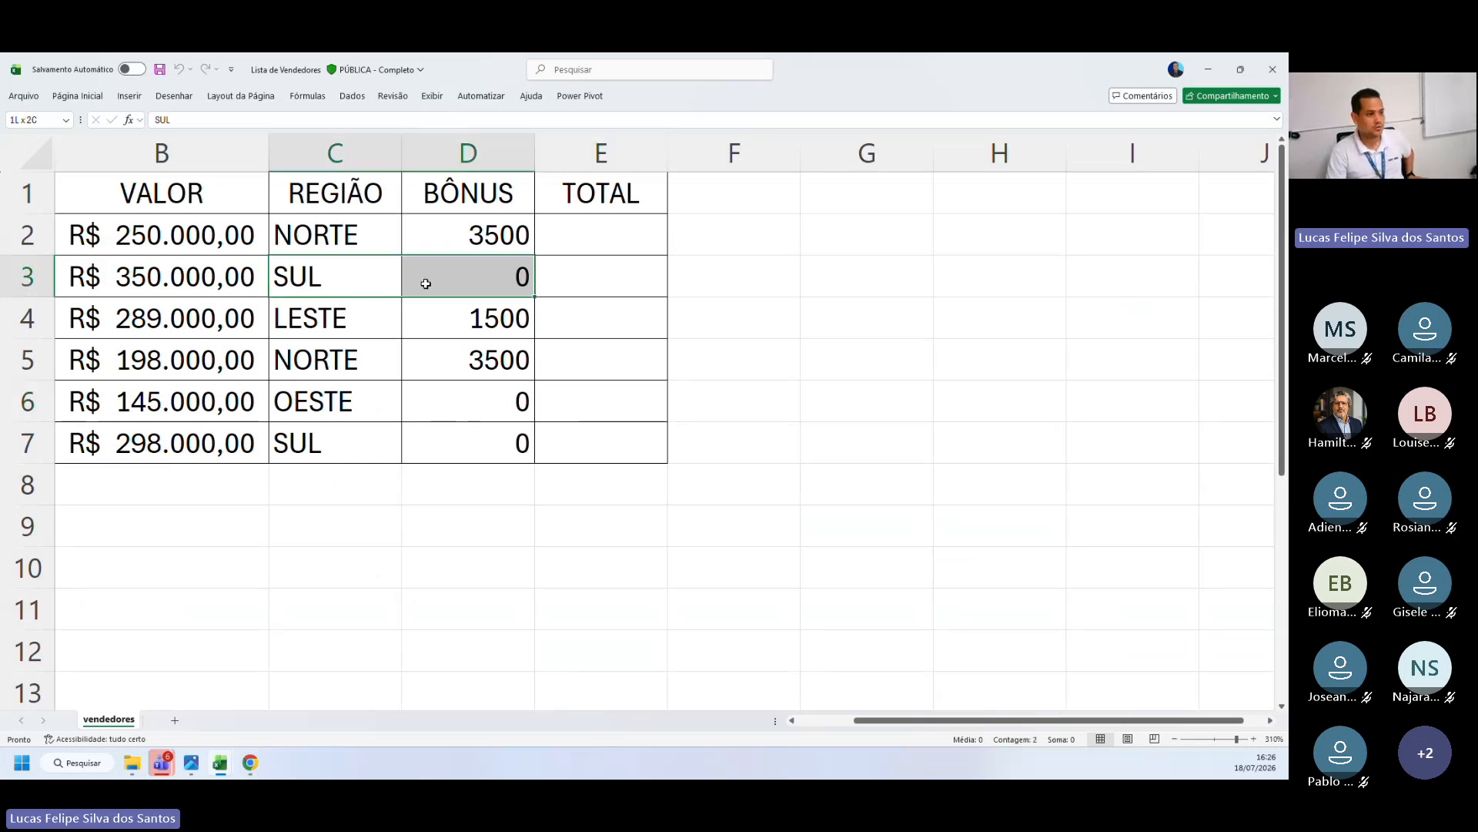
left_click_drag(355, 402, 436, 414)
left_click_drag(355, 456, 468, 449)
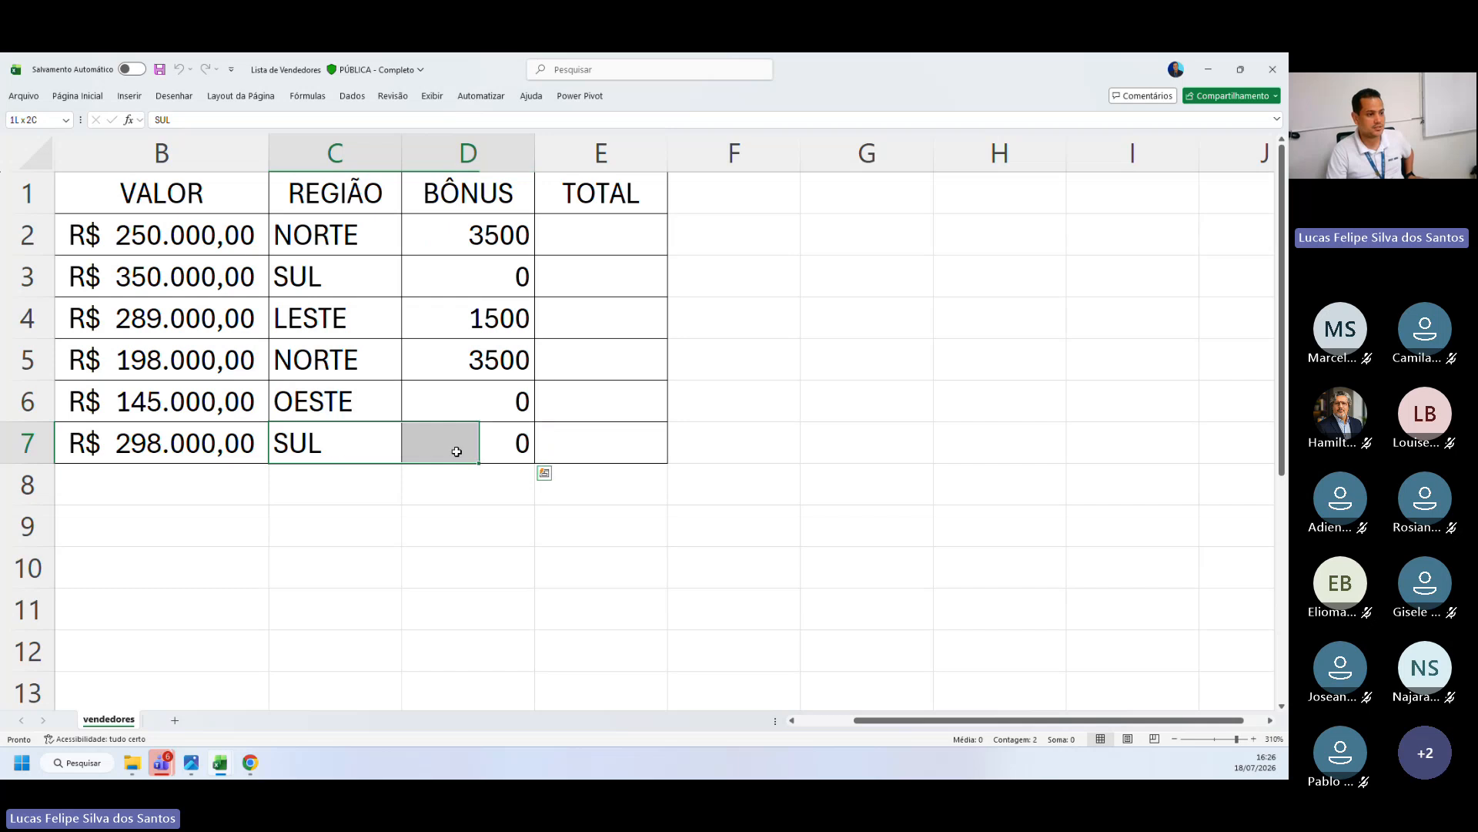
left_click_drag(358, 244, 460, 288)
left_click(551, 327)
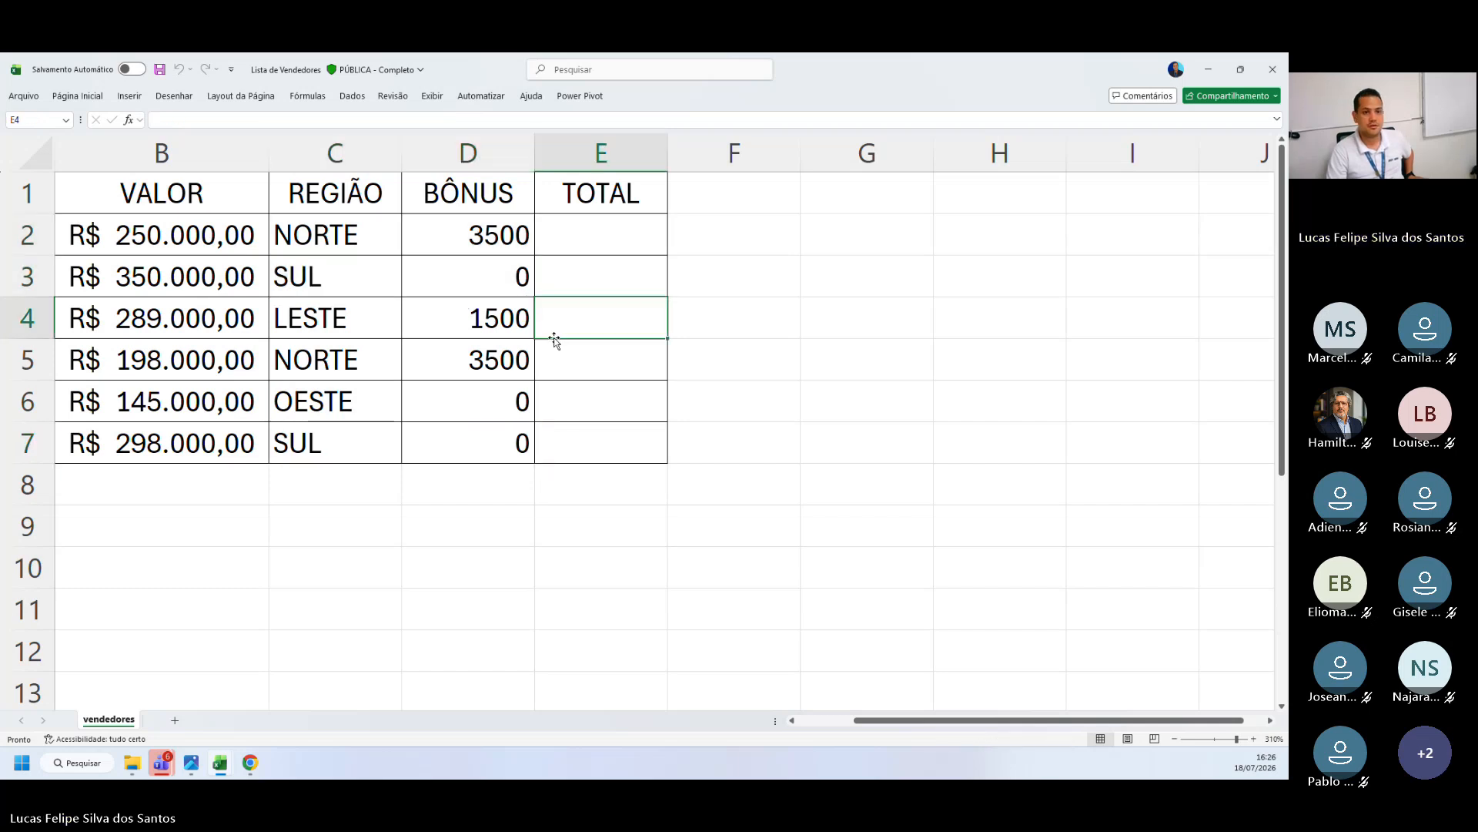
Step: Close Lista de Vendedores with its changes saved, and reopen Valor do Bônus from the Aula_ folder
left_click(1275, 80)
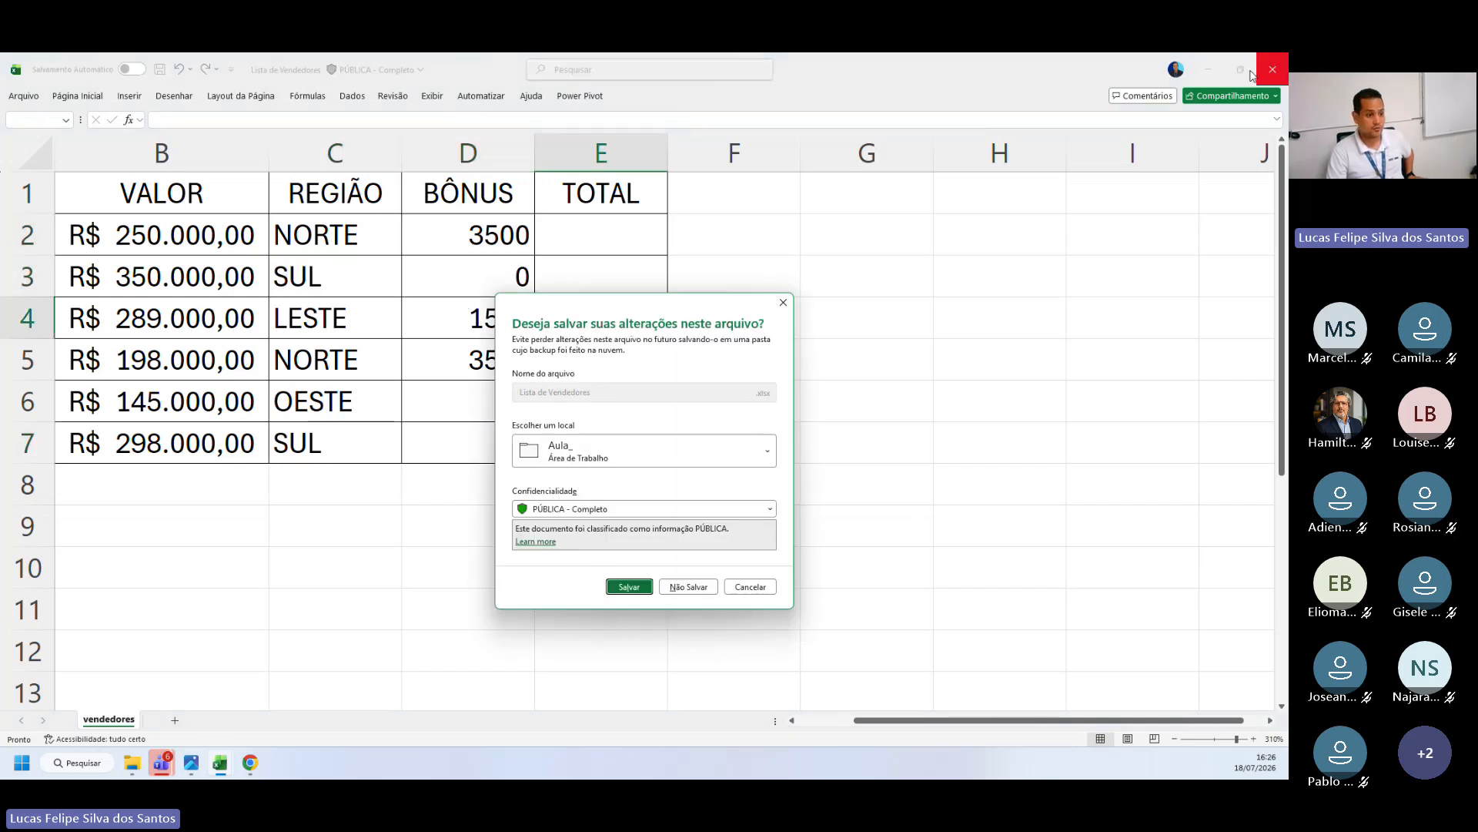
left_click(630, 586)
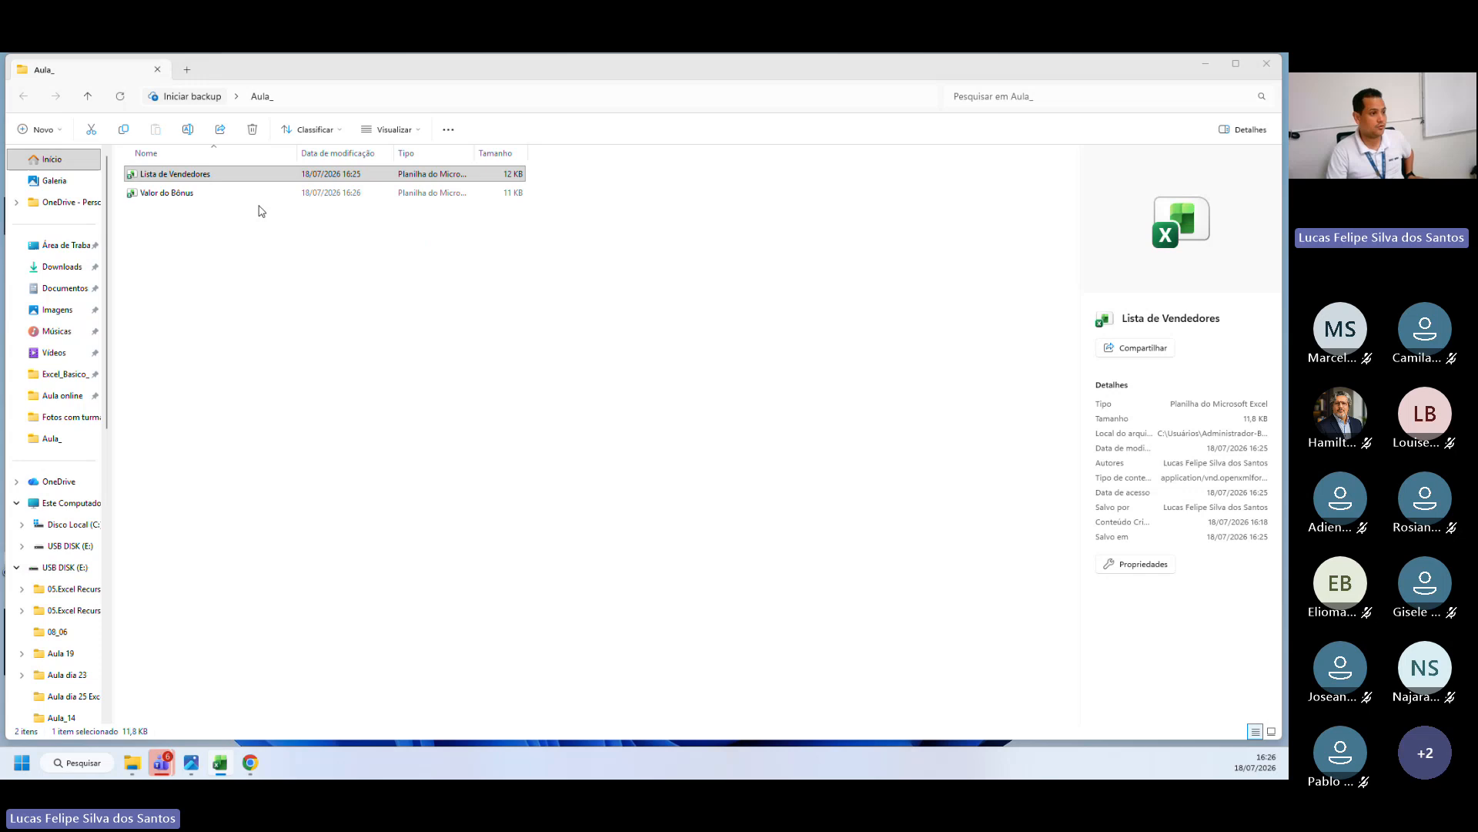
left_click(198, 197)
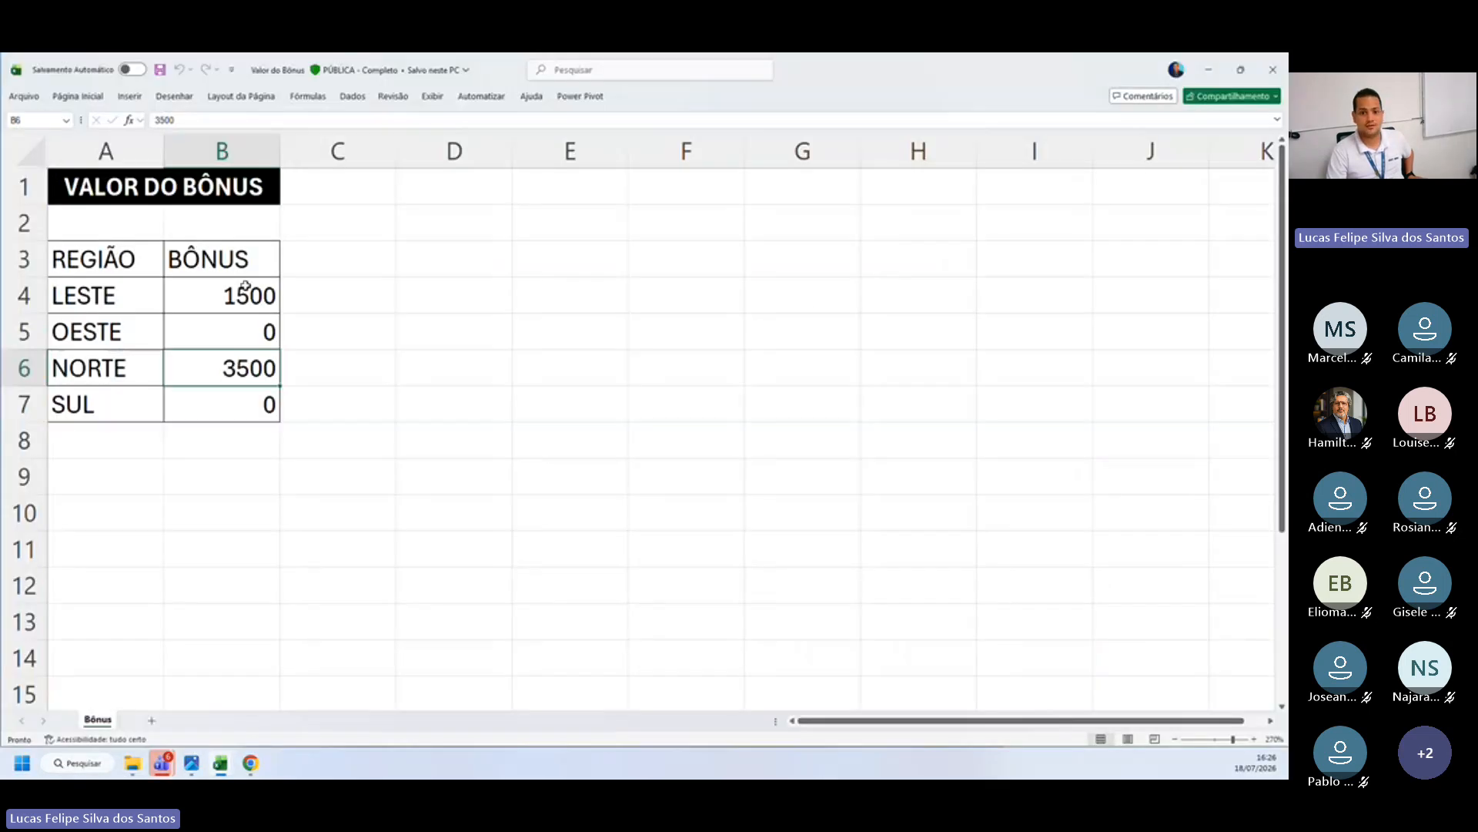
Step: Set the OESTE bonus in B5 and the SUL bonus in B7 to 1
left_click(215, 333)
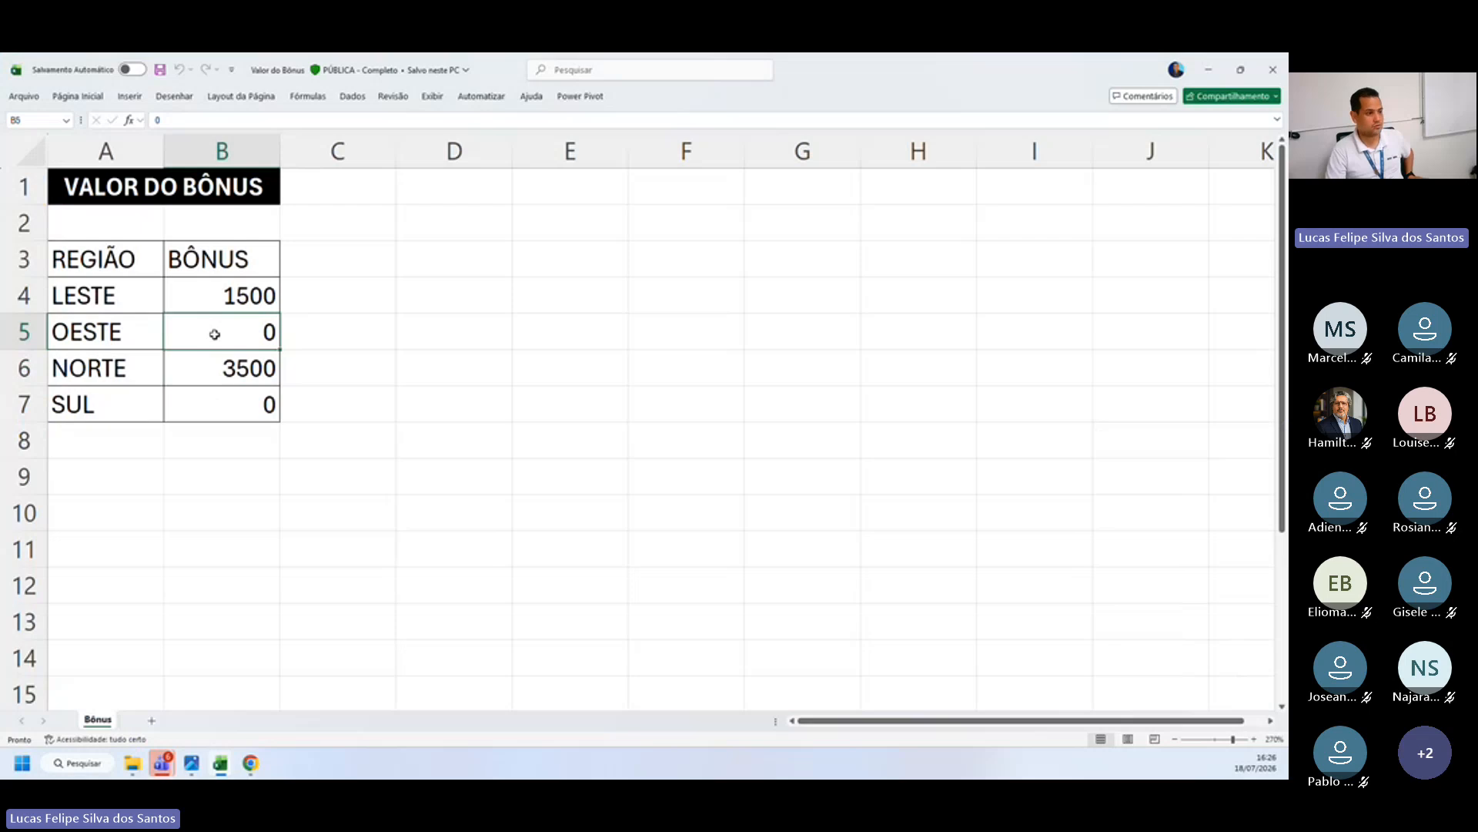
type("1")
key("Return")
key("Return")
type("1")
key("Return")
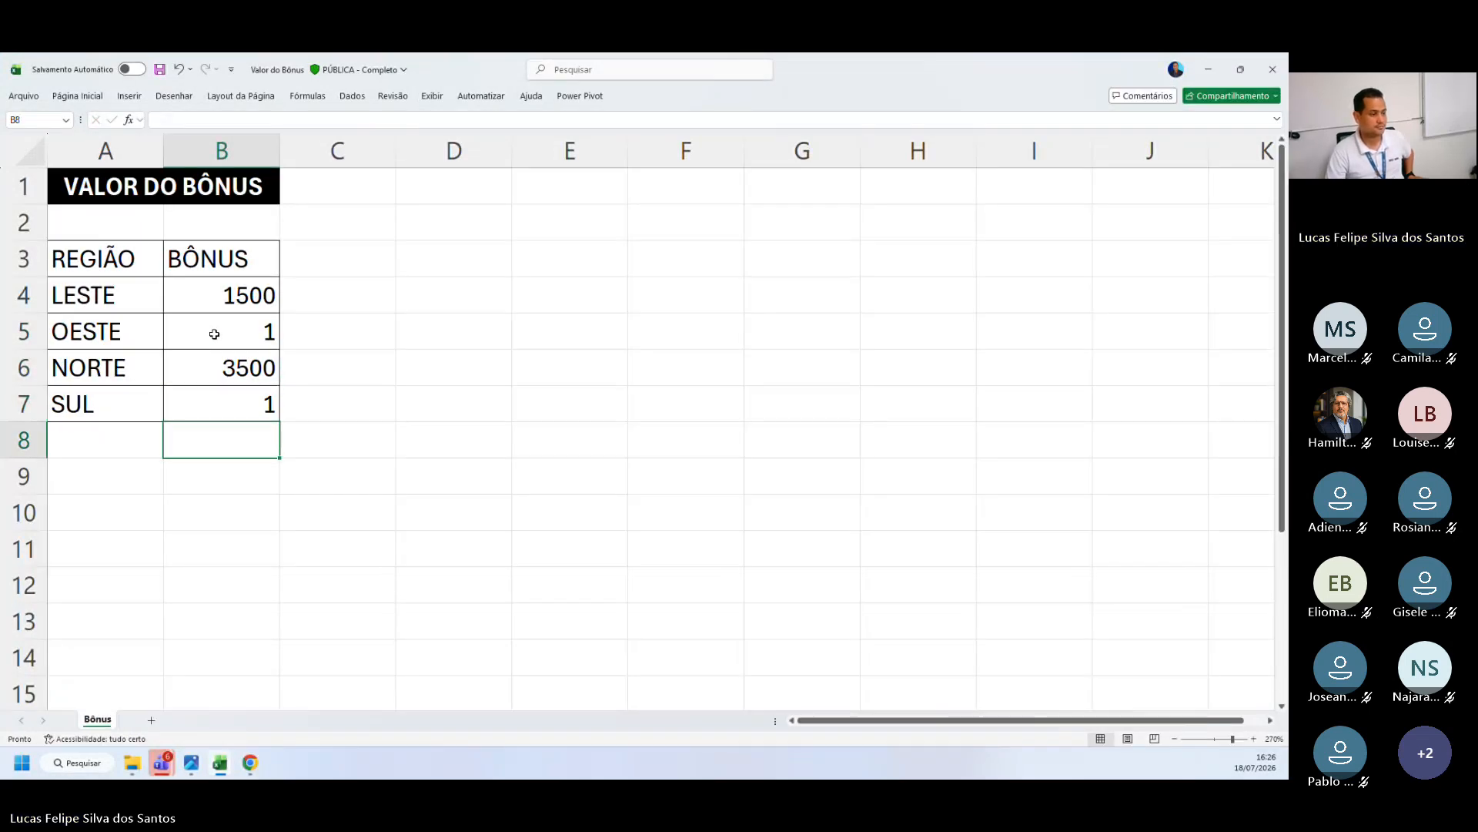
Step: Save the edited Valor do Bônus workbook and close it
key("ctrl+s")
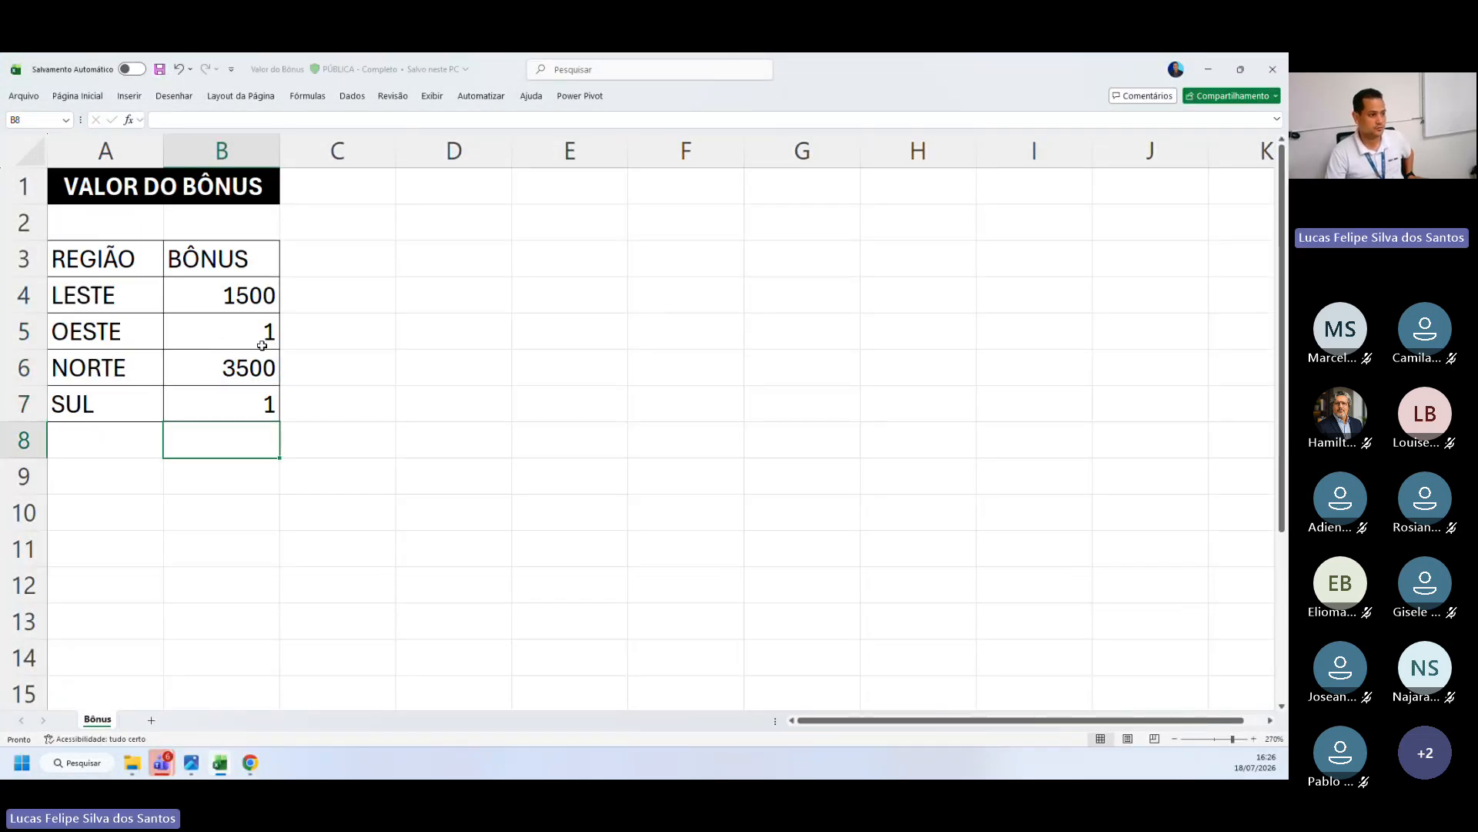
left_click(337, 403)
left_click(1272, 69)
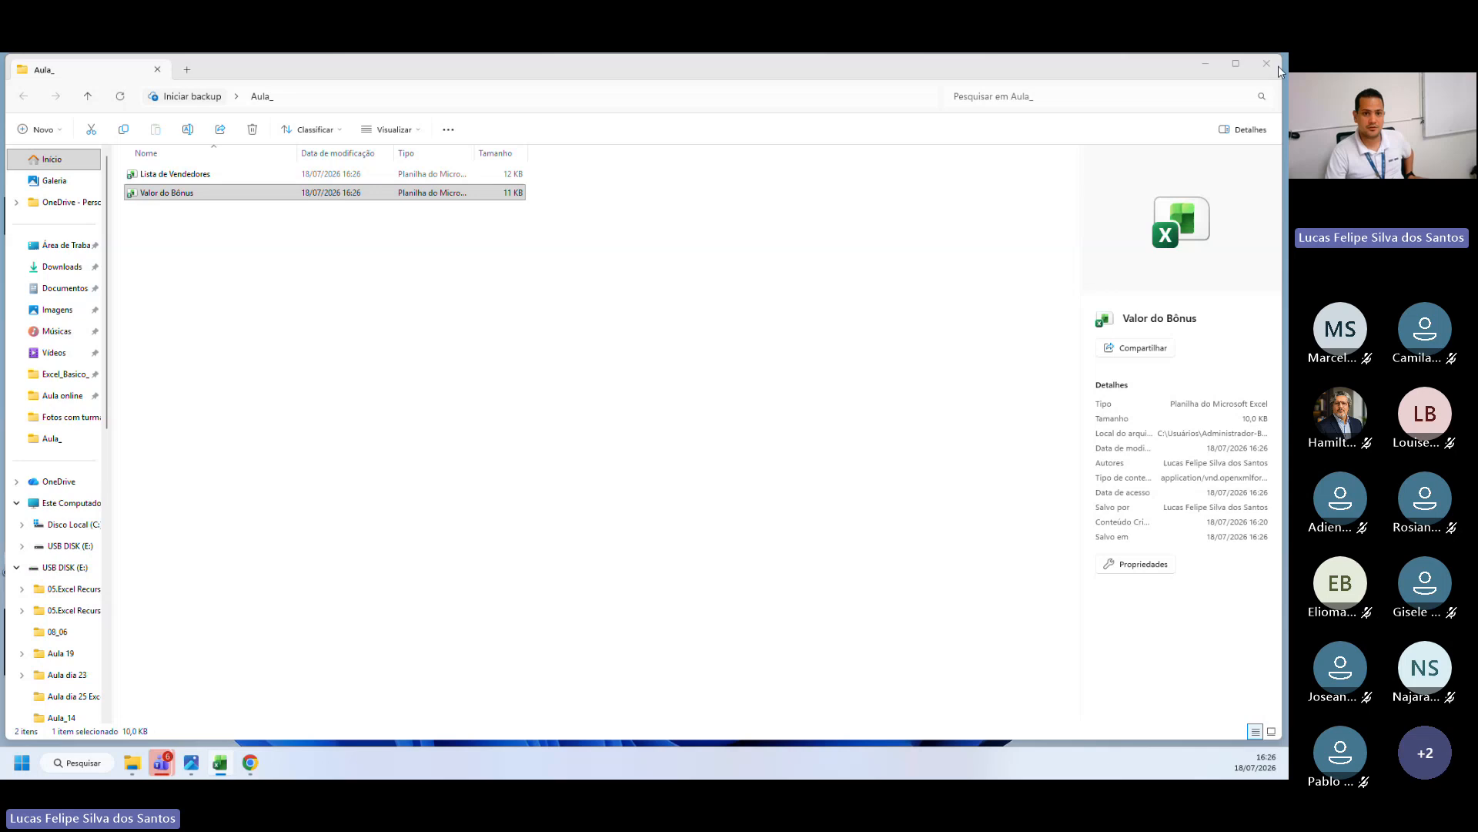
Step: Open Lista de Vendedores from the Aula_ folder and check the linked bonus cells D3 and D6
double_click(151, 175)
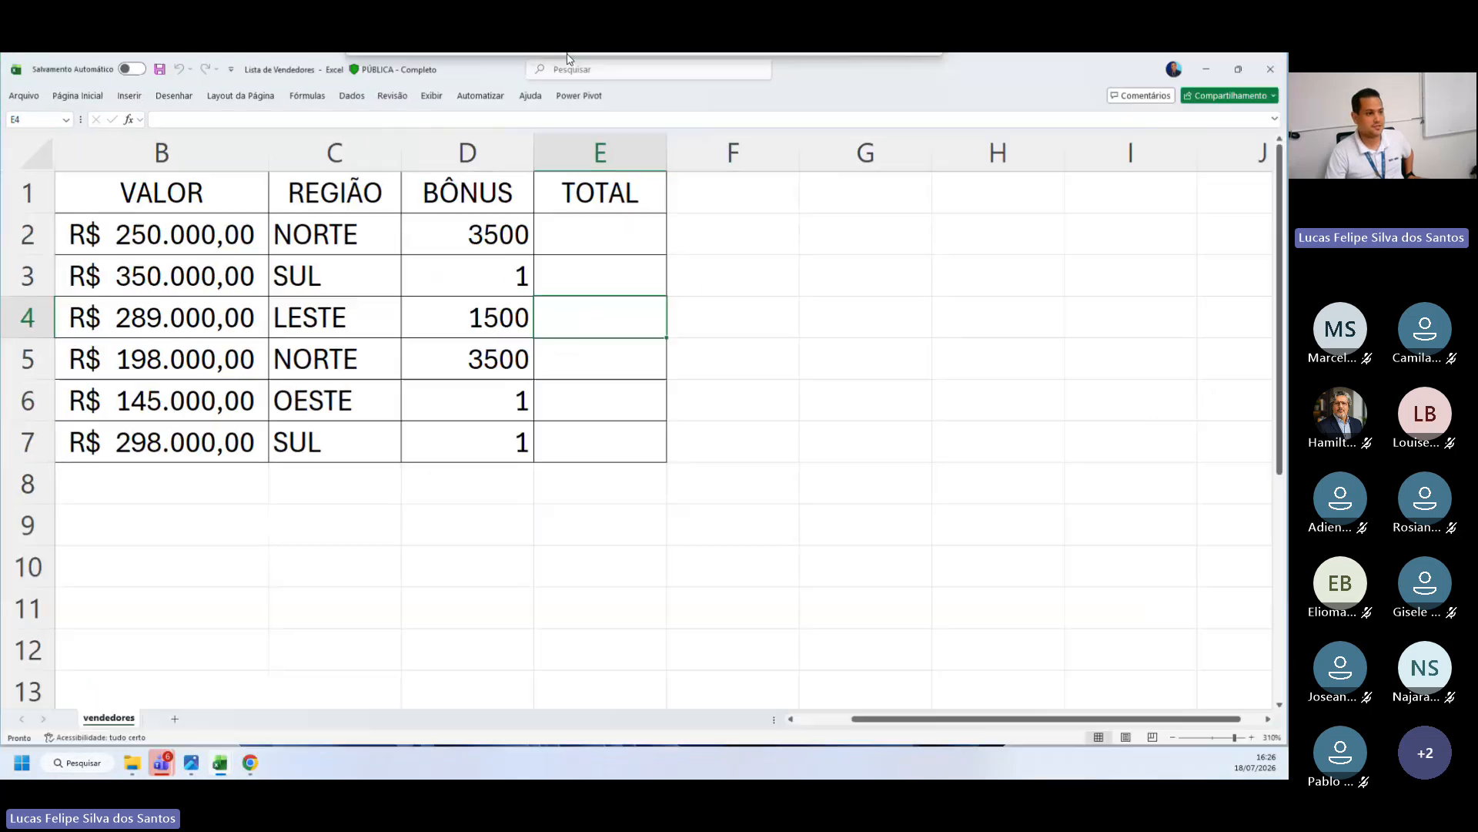
left_click(471, 268)
mouse_move(488, 399)
left_mouse_down()
mouse_move(488, 435)
mouse_move(492, 397)
left_mouse_up()
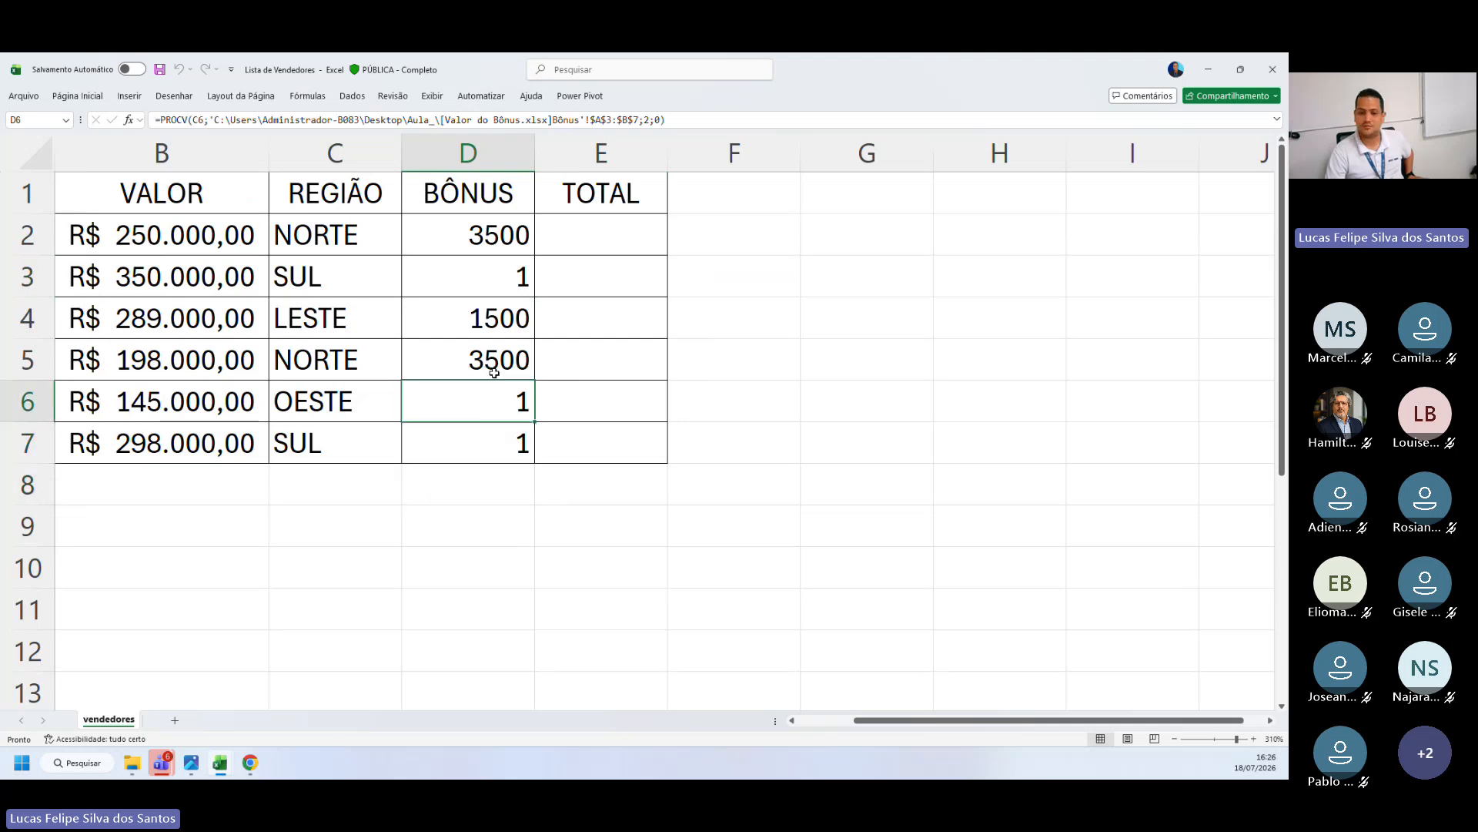
left_click(161, 763)
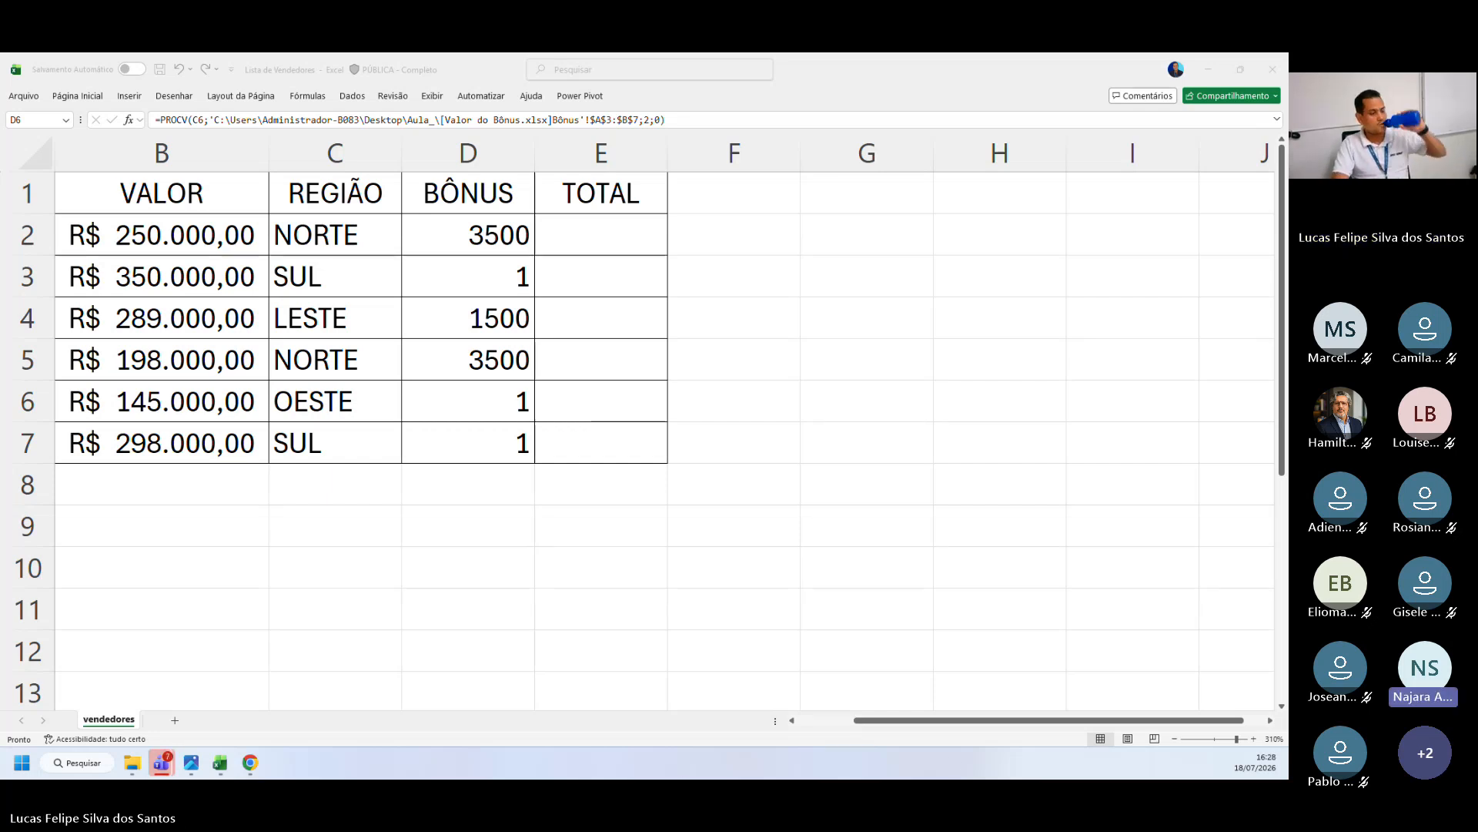
key("alt+Tab")
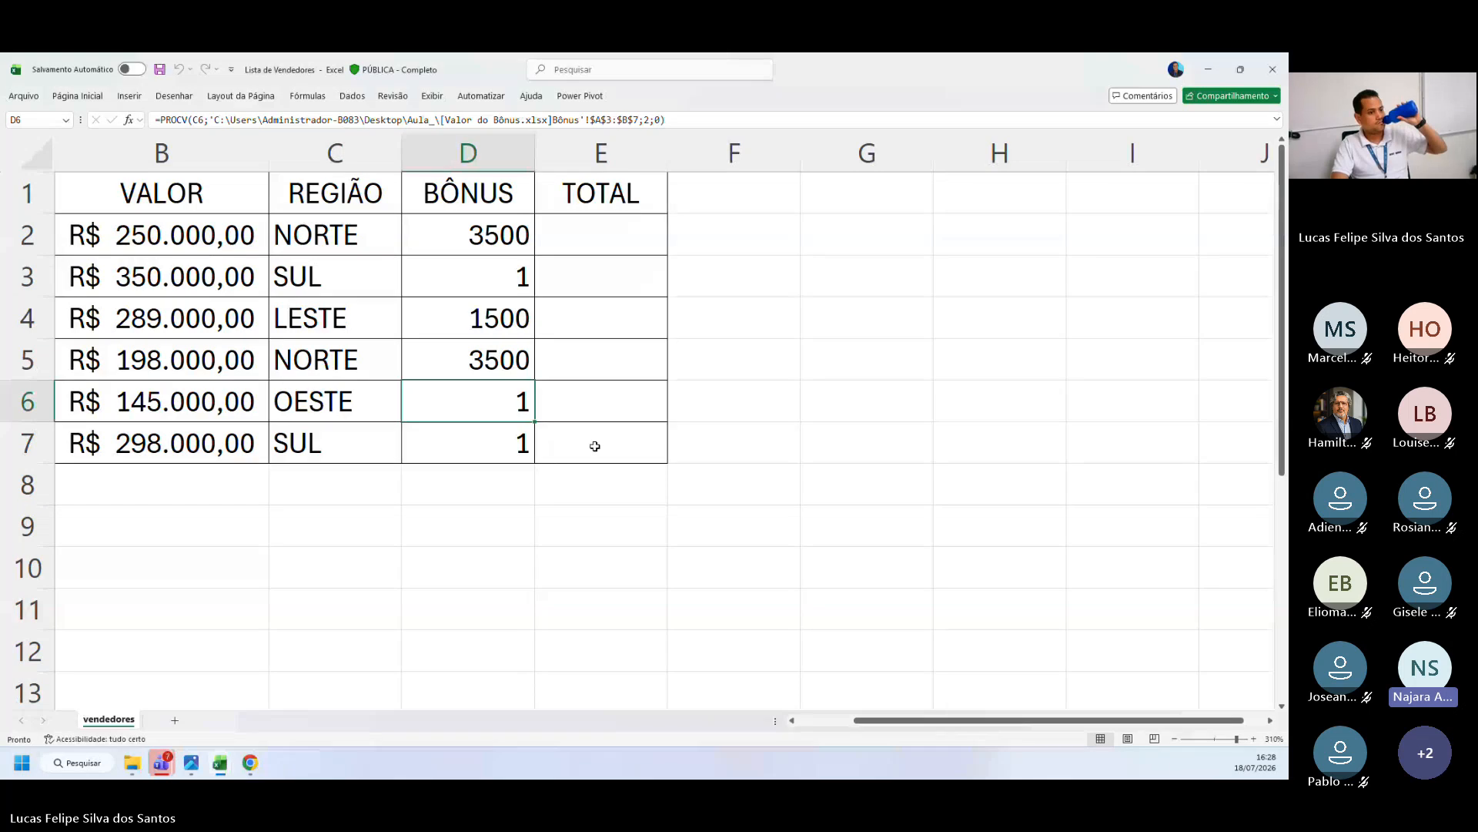
left_click(595, 445)
key("Return")
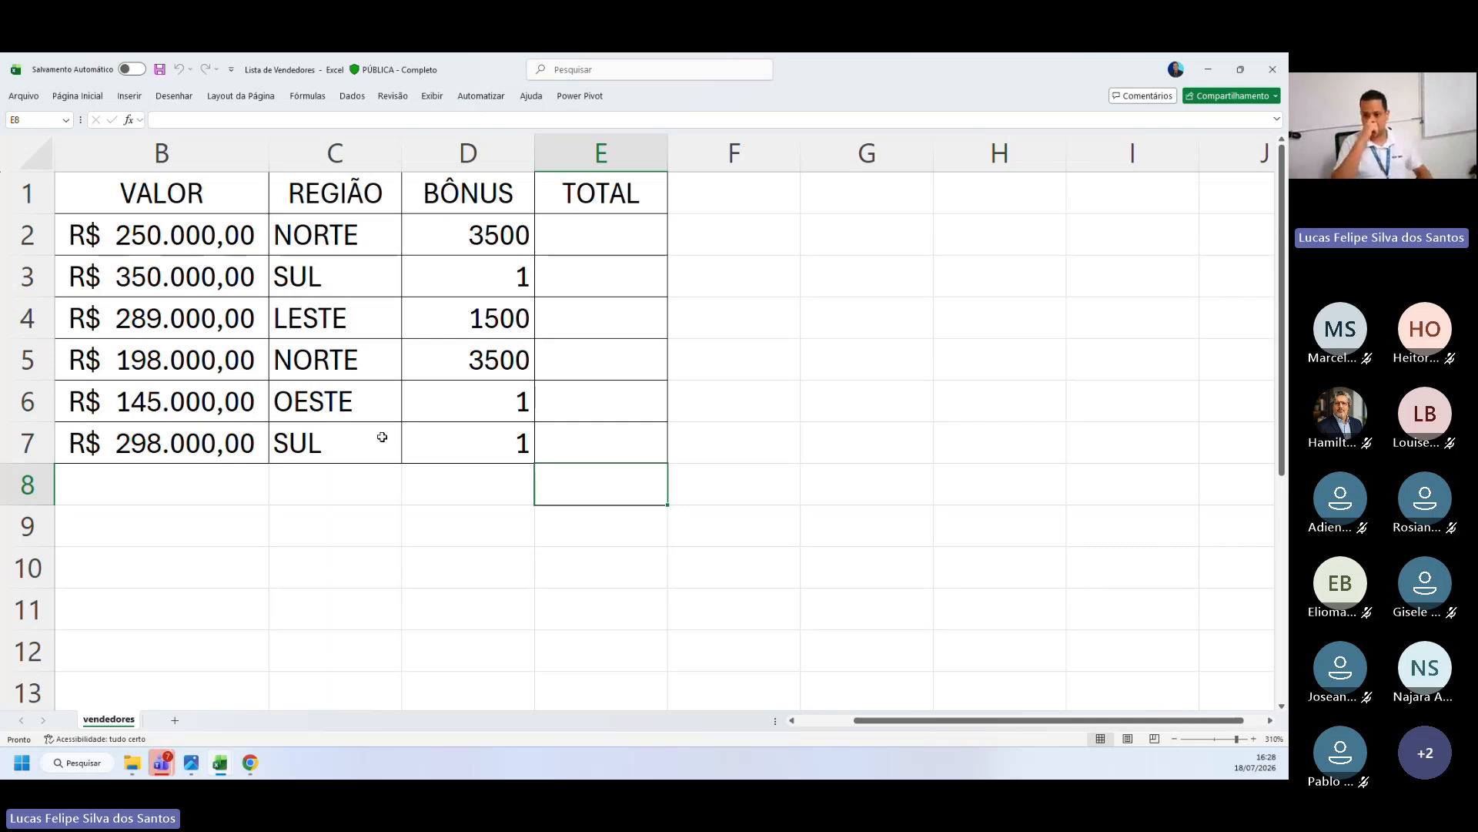
left_click(323, 443)
left_click(468, 525)
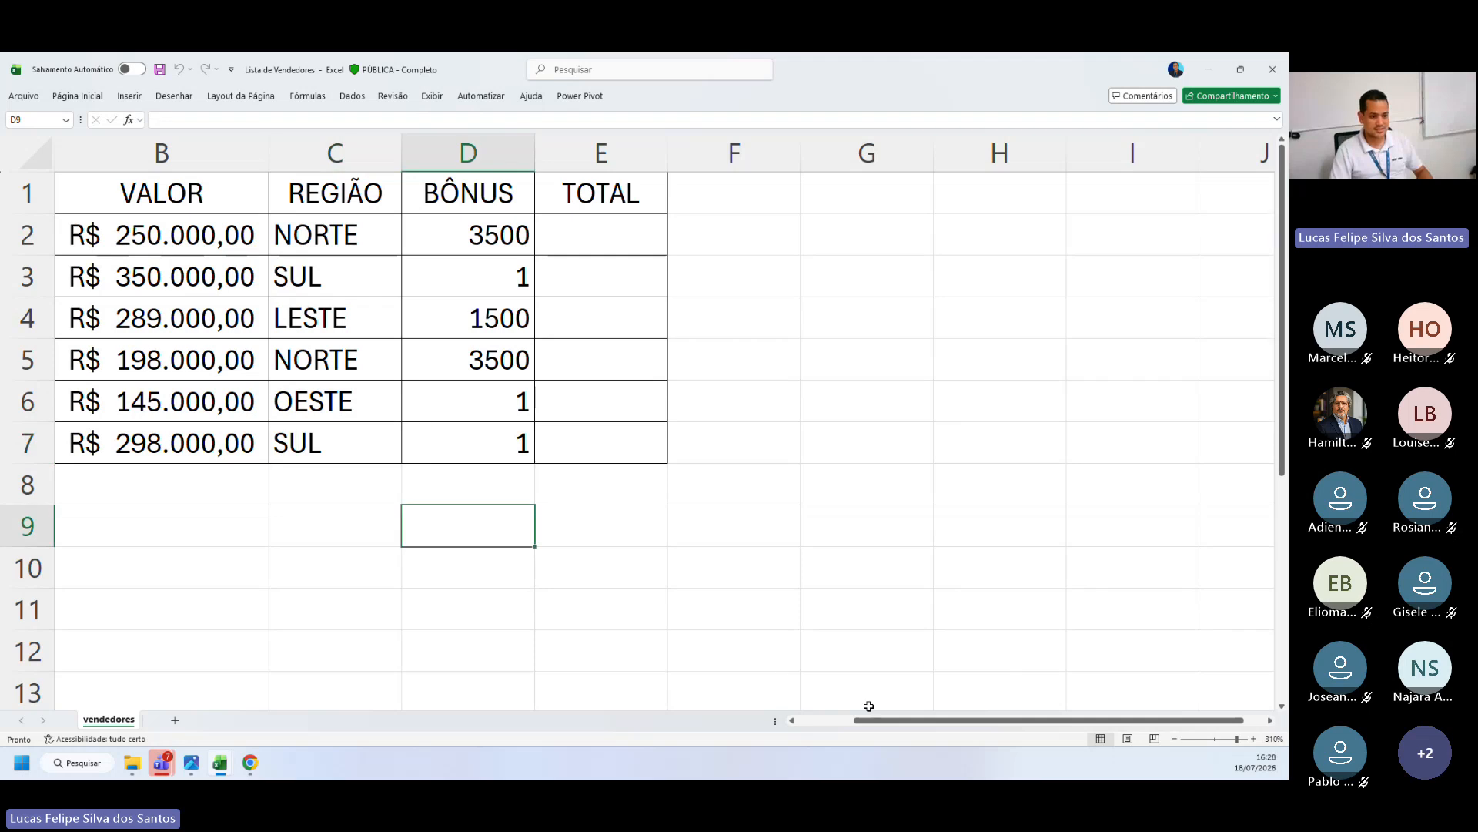
left_click_drag(882, 722, 825, 723)
left_click(581, 644)
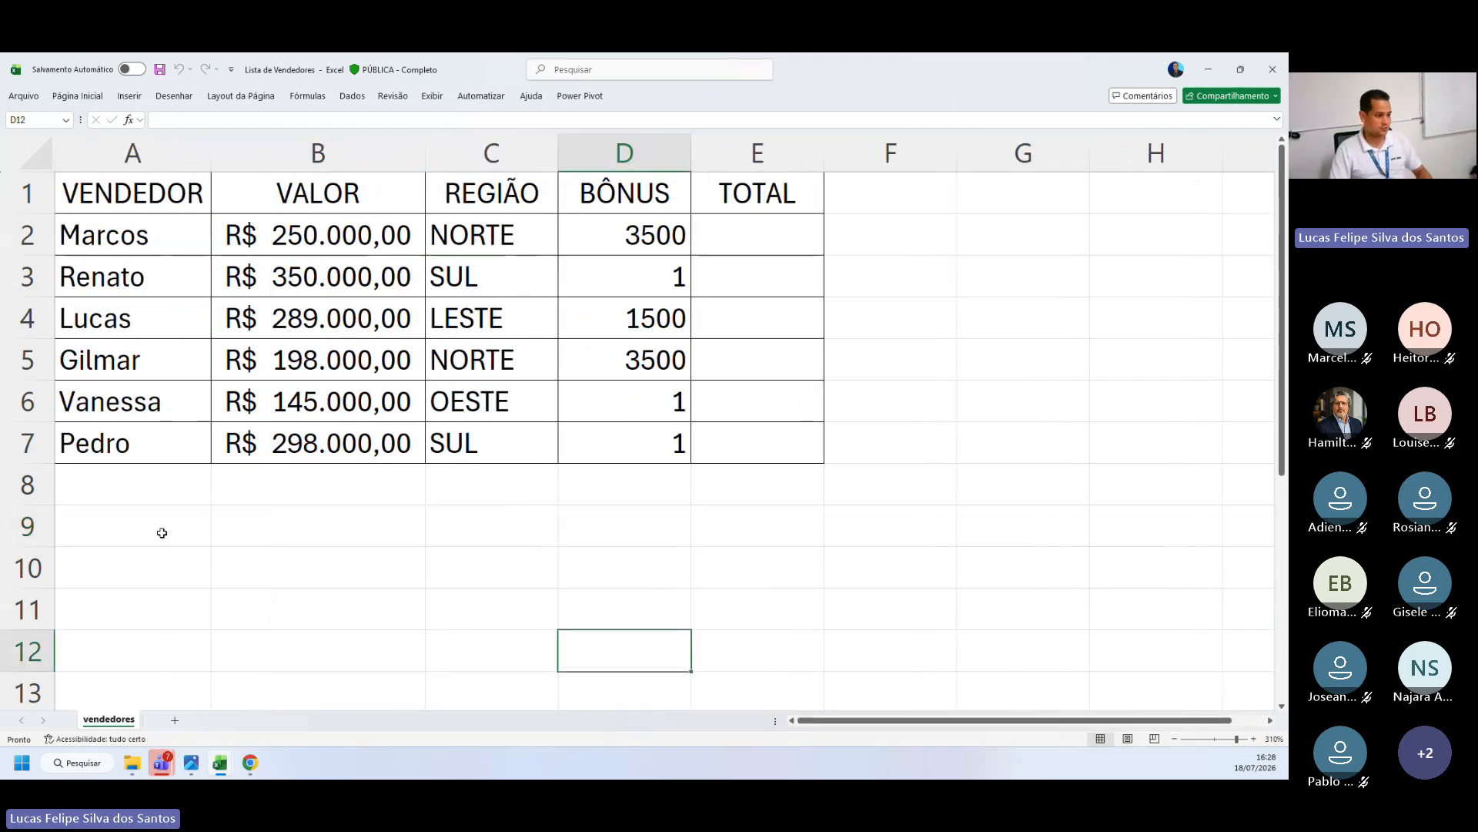
left_click(162, 531)
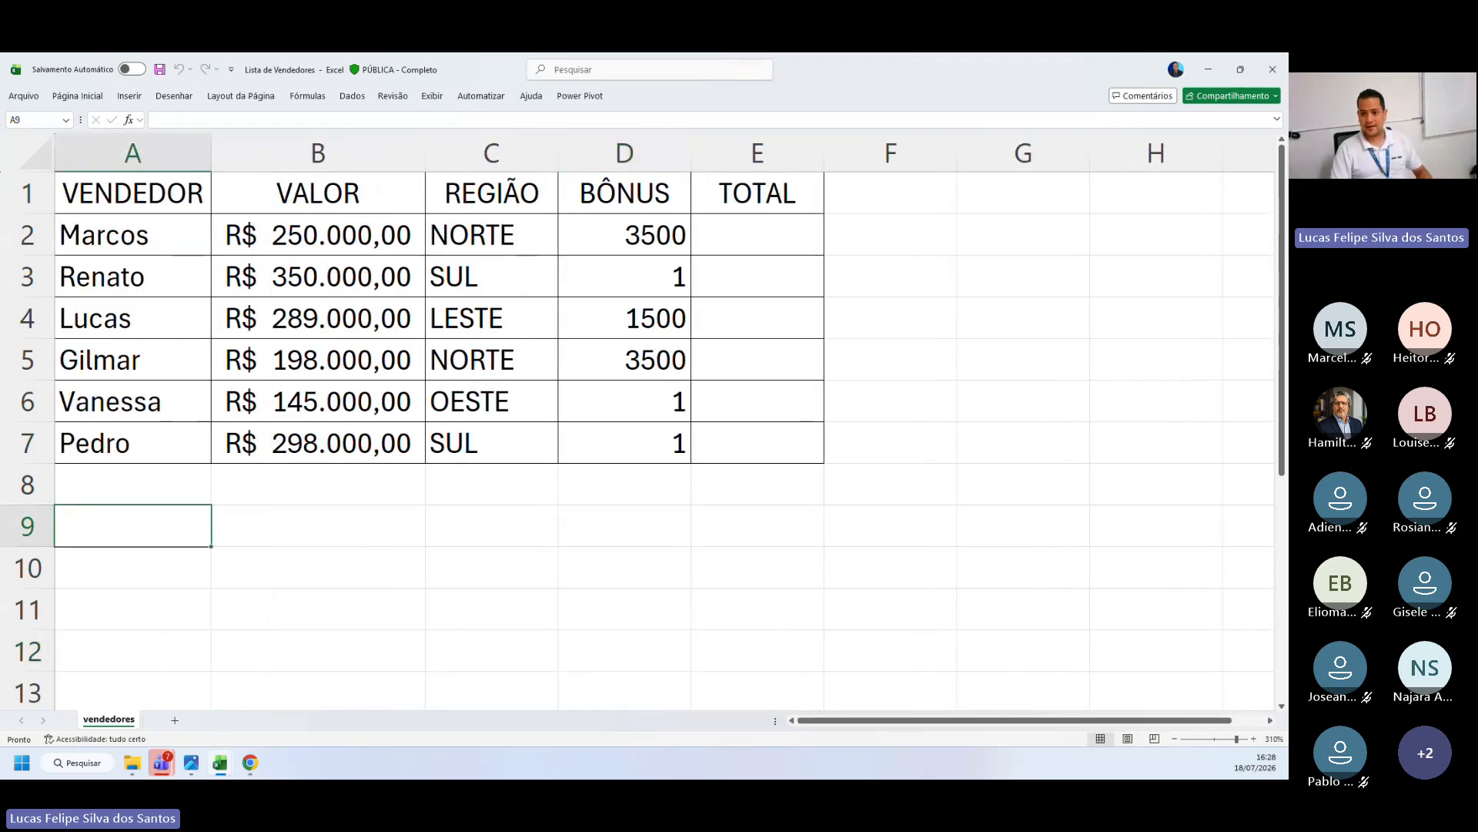